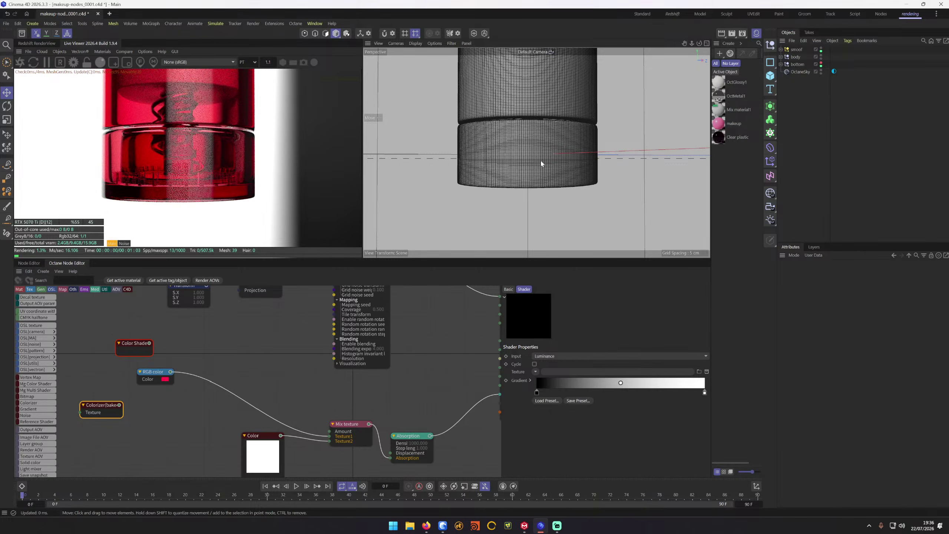
# Step: Examine the red transparent container's render from its base and full silhouette up to the threaded neck
pyautogui.keyDown('alt'); pyautogui.moveTo(536, 152); pyautogui.dragTo(524, 194); pyautogui.keyUp('alt')
pyautogui.keyDown('alt'); pyautogui.moveTo(525, 194); pyautogui.dragTo(533, 192, button='middle'); pyautogui.keyUp('alt')
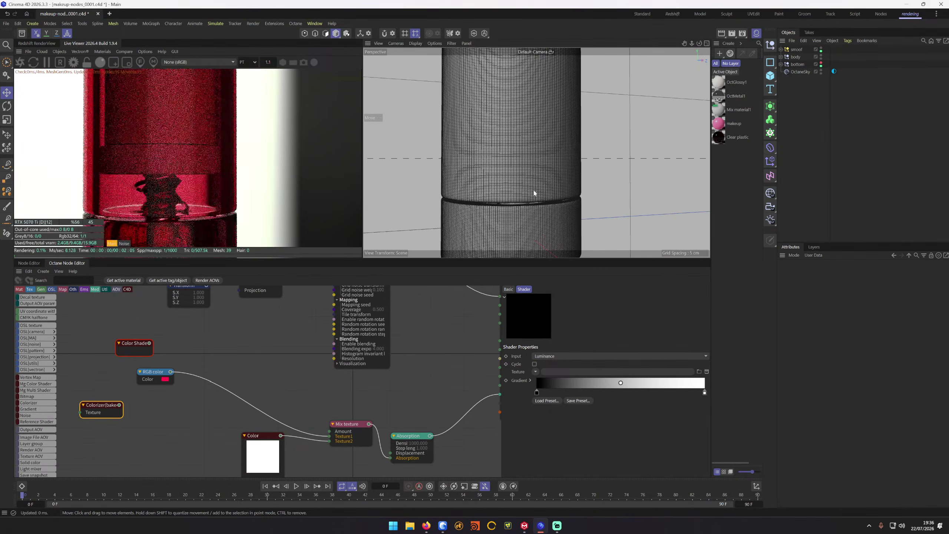
pyautogui.moveTo(561, 164)
pyautogui.keyDown('alt'); pyautogui.mouseDown(button='right')
pyautogui.moveTo(540, 162)
pyautogui.moveTo(551, 151)
pyautogui.moveTo(561, 165)
pyautogui.mouseUp(button='right'); pyautogui.keyUp('alt')
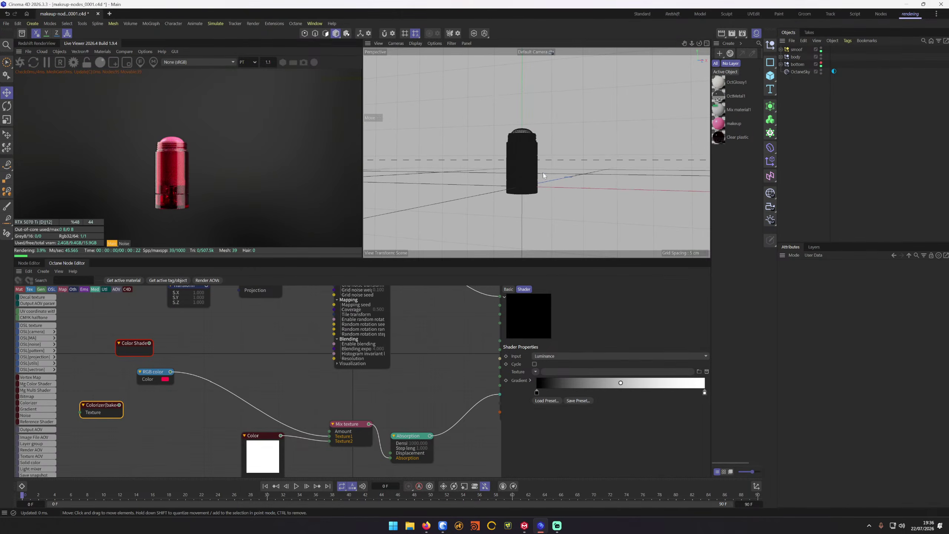
pyautogui.keyDown('alt'); pyautogui.moveTo(510, 169); pyautogui.dragTo(519, 168, button='middle'); pyautogui.keyUp('alt')
pyautogui.keyDown('alt'); pyautogui.moveTo(519, 168); pyautogui.dragTo(564, 169, button='right'); pyautogui.keyUp('alt')
pyautogui.keyDown('alt'); pyautogui.moveTo(563, 169); pyautogui.dragTo(576, 172, button='middle'); pyautogui.keyUp('alt')
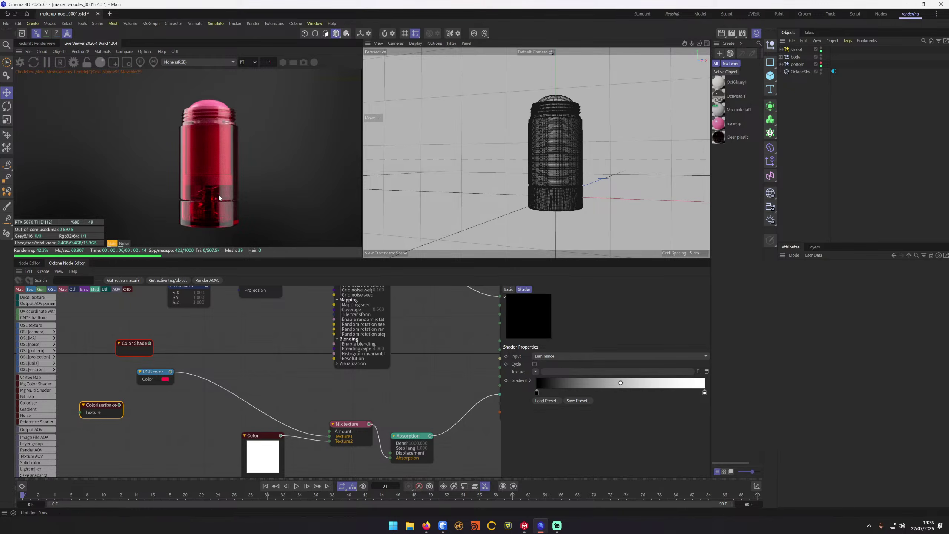
pyautogui.moveTo(547, 159)
pyautogui.keyDown('alt'); pyautogui.mouseDown()
pyautogui.moveTo(558, 140)
pyautogui.moveTo(561, 157)
pyautogui.mouseUp(); pyautogui.keyUp('alt')
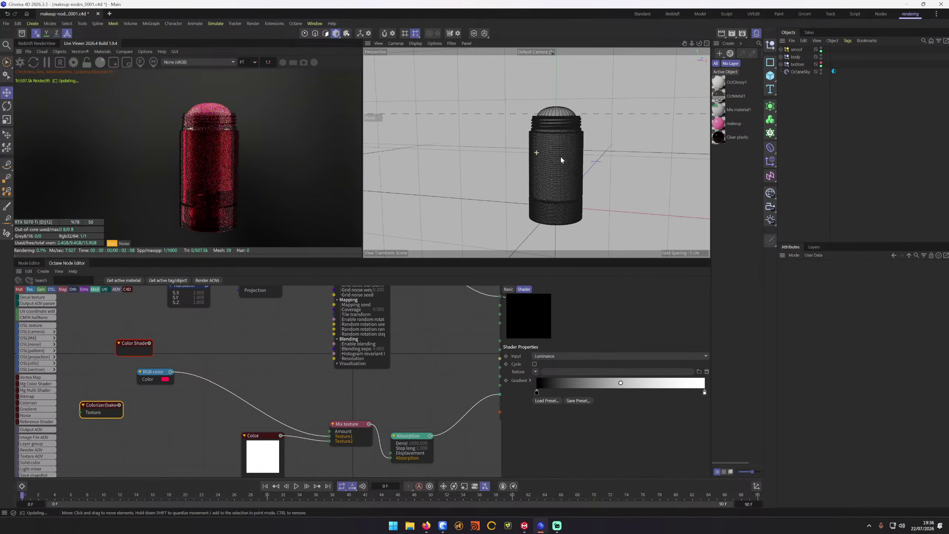
pyautogui.scroll(5, 560, 156)
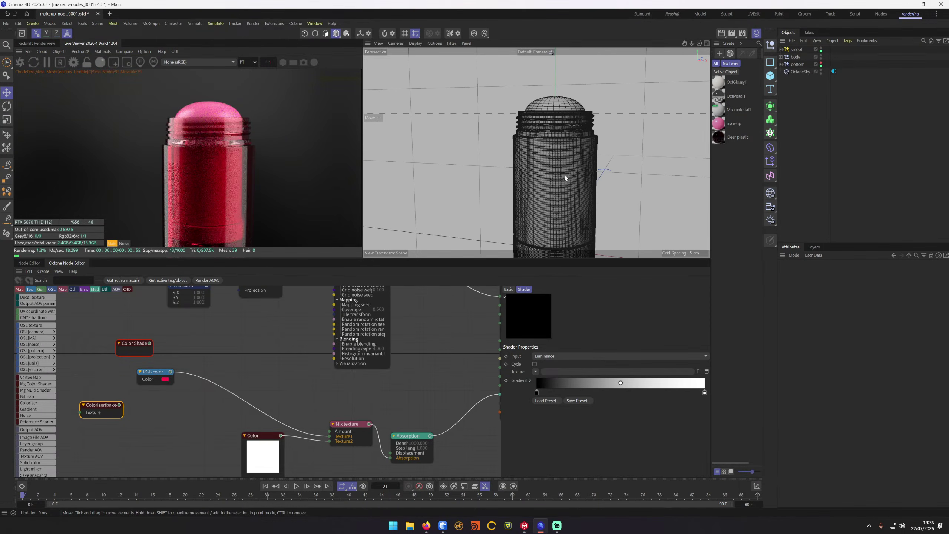
pyautogui.scroll(3, 576, 149)
pyautogui.scroll(2, 561, 130)
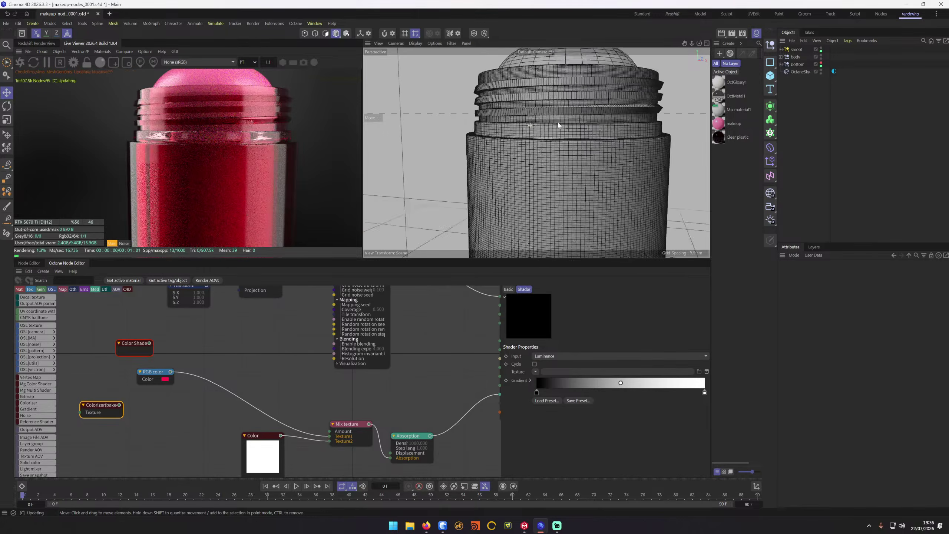
pyautogui.scroll(3, 558, 125)
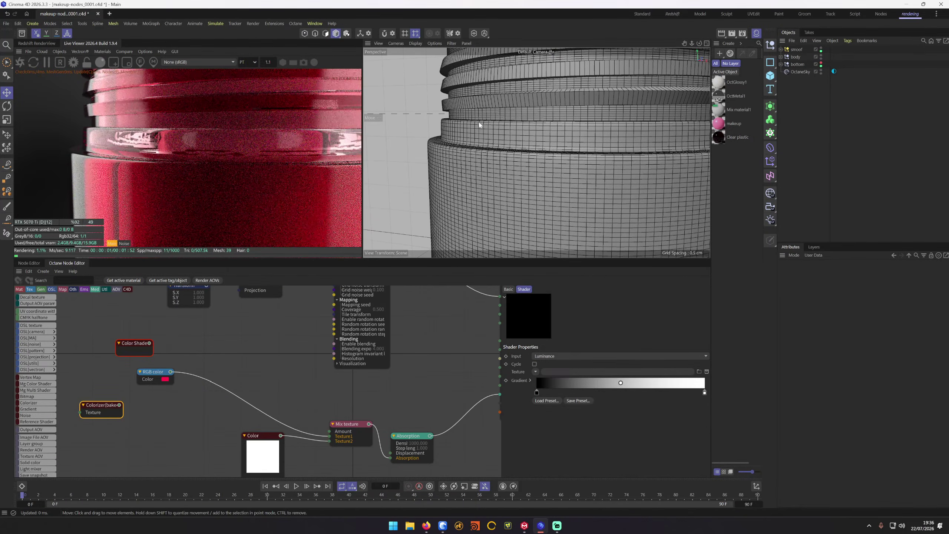
# Step: Examine where the thread ends on the container's neck, and check the whole container from several angles
pyautogui.keyDown('alt'); pyautogui.moveTo(512, 131); pyautogui.dragTo(549, 159); pyautogui.keyUp('alt')
pyautogui.scroll(8, 557, 158)
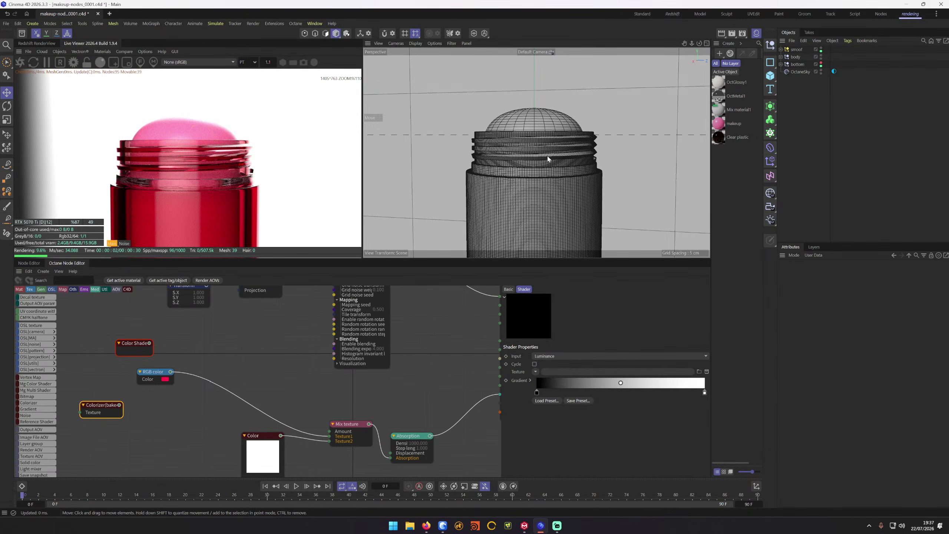
pyautogui.scroll(10, 580, 166)
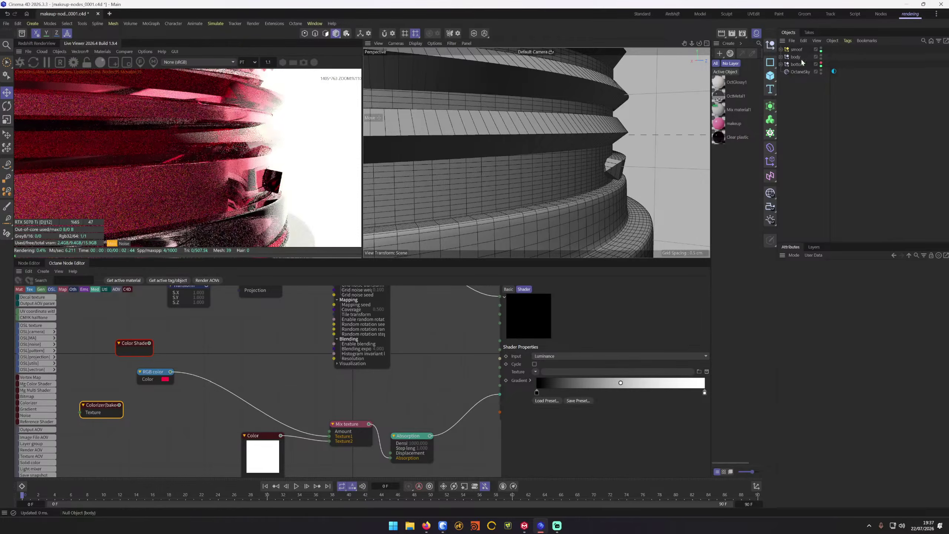
pyautogui.scroll(-10, 585, 149)
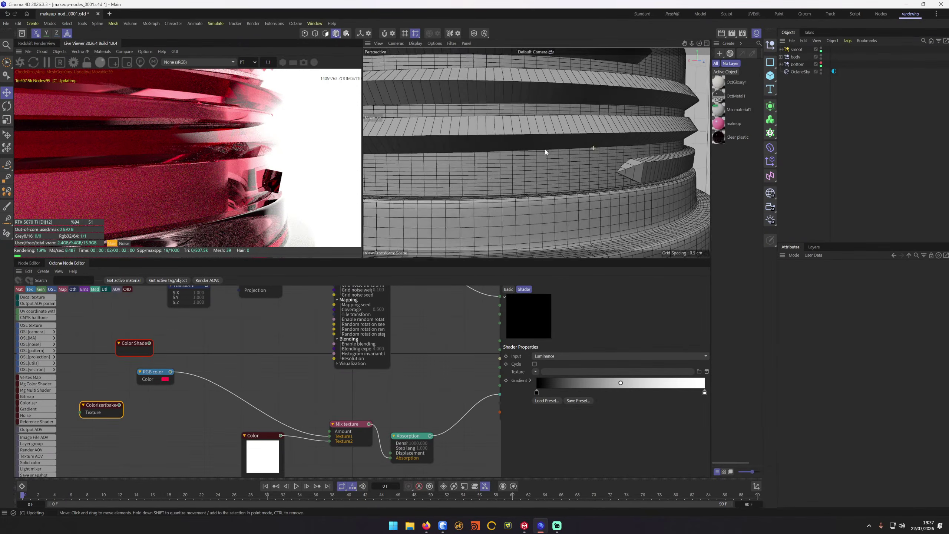
pyautogui.scroll(-5, 556, 144)
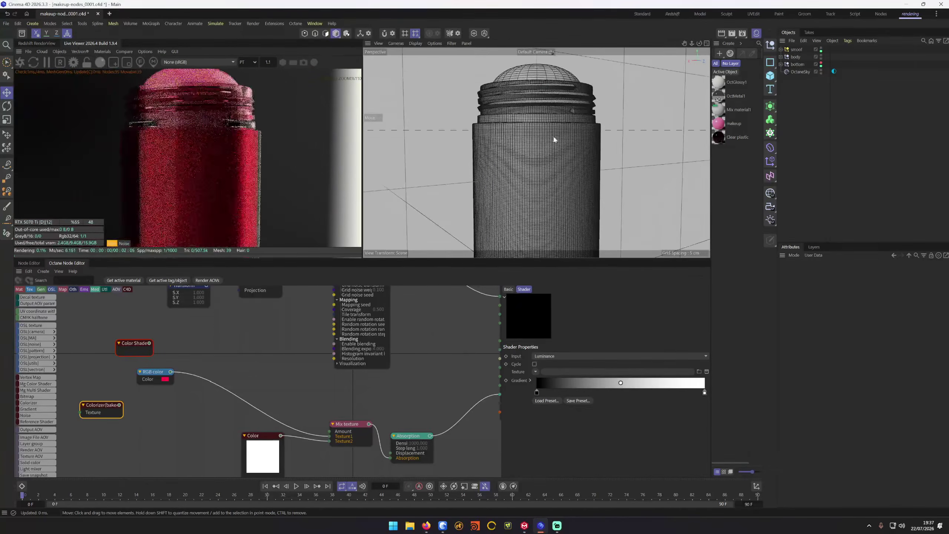
pyautogui.keyDown('alt'); pyautogui.moveTo(535, 98); pyautogui.dragTo(538, 162); pyautogui.keyUp('alt')
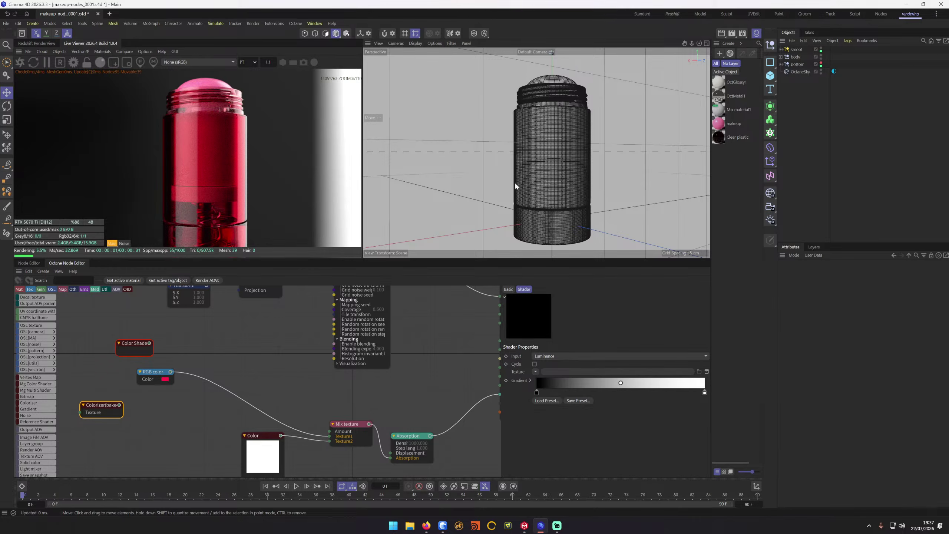
pyautogui.keyDown('alt'); pyautogui.moveTo(553, 83); pyautogui.dragTo(486, 194); pyautogui.keyUp('alt')
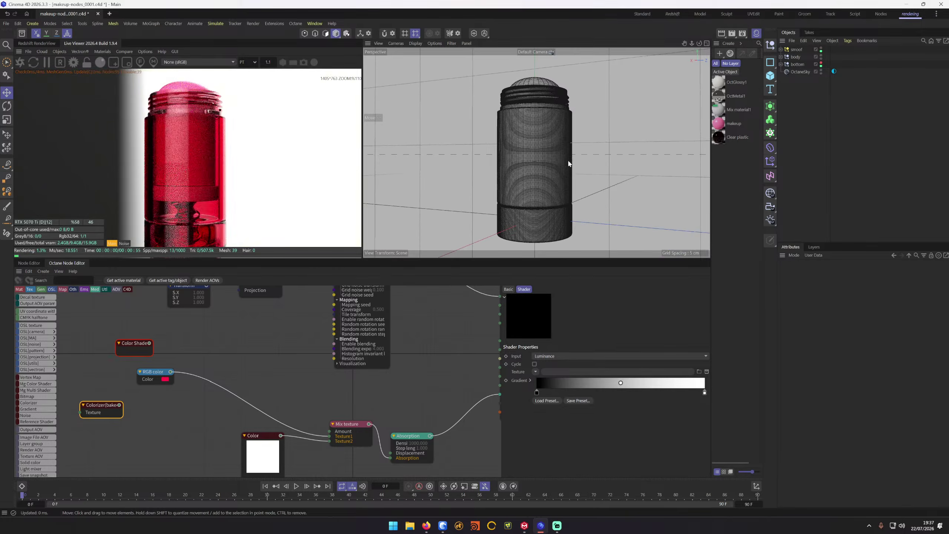
pyautogui.keyDown('alt'); pyautogui.moveTo(568, 161); pyautogui.dragTo(529, 162); pyautogui.keyUp('alt')
pyautogui.scroll(4, 285, 335)
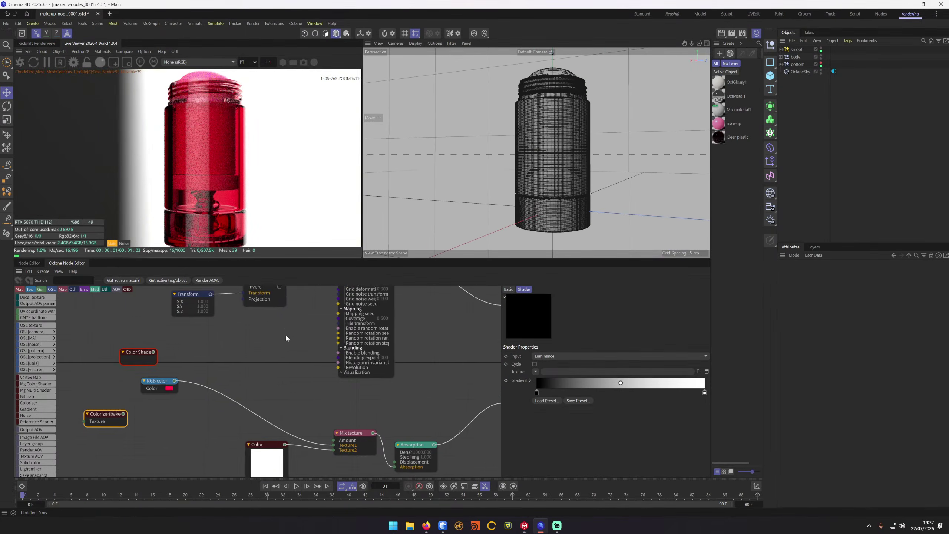
# Step: Solo the Scratch texture node and the Chaos texture node to compare the scratches on the container, and leave solo mode
pyautogui.moveTo(287, 341); pyautogui.dragTo(250, 399, button='middle')
pyautogui.click(243, 334)
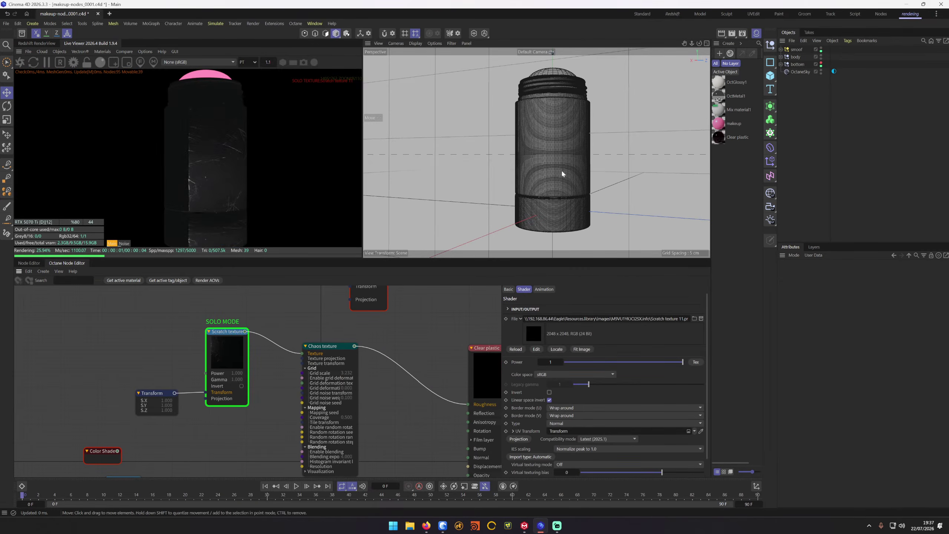
pyautogui.keyDown('alt'); pyautogui.moveTo(565, 170); pyautogui.dragTo(484, 227); pyautogui.keyUp('alt')
pyautogui.click(348, 351)
pyautogui.click(348, 349)
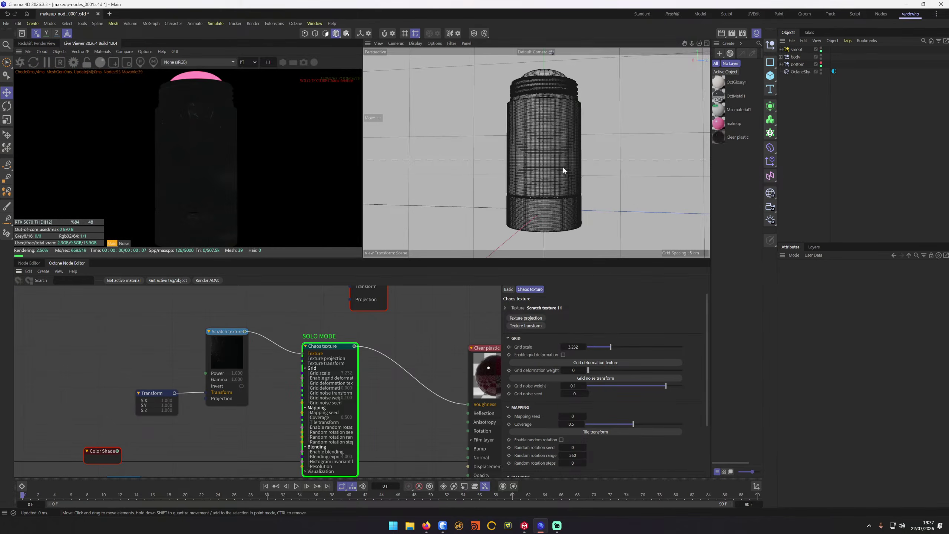
pyautogui.keyDown('alt'); pyautogui.moveTo(562, 166); pyautogui.dragTo(515, 221); pyautogui.keyUp('alt')
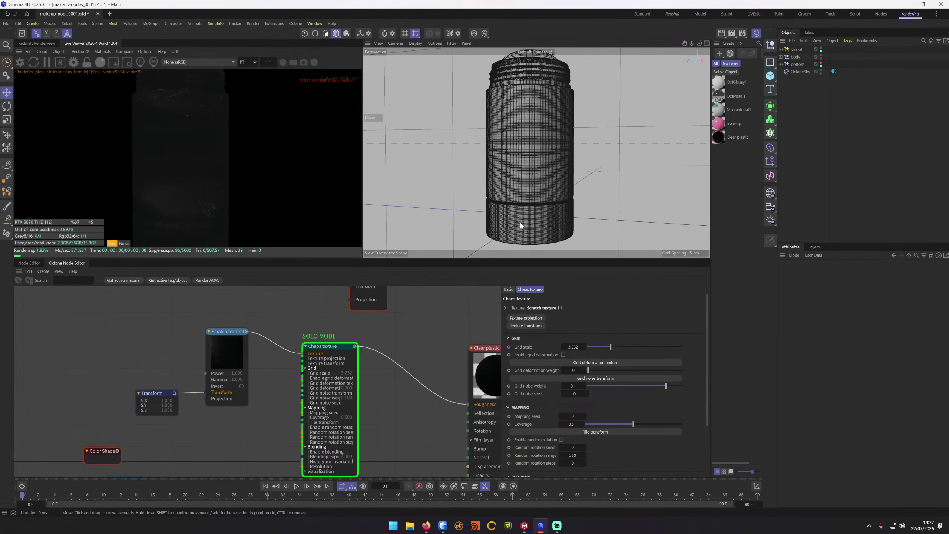
pyautogui.press('d')
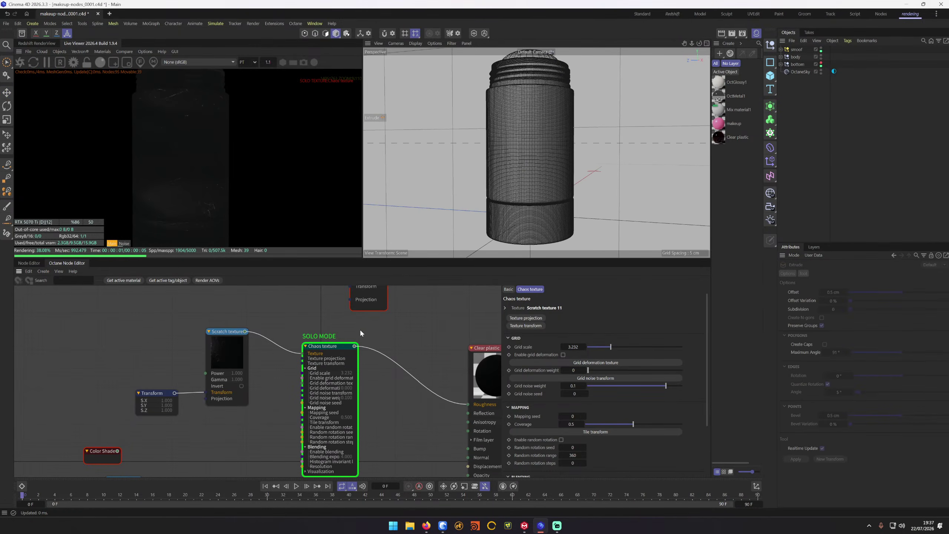
pyautogui.press('d')
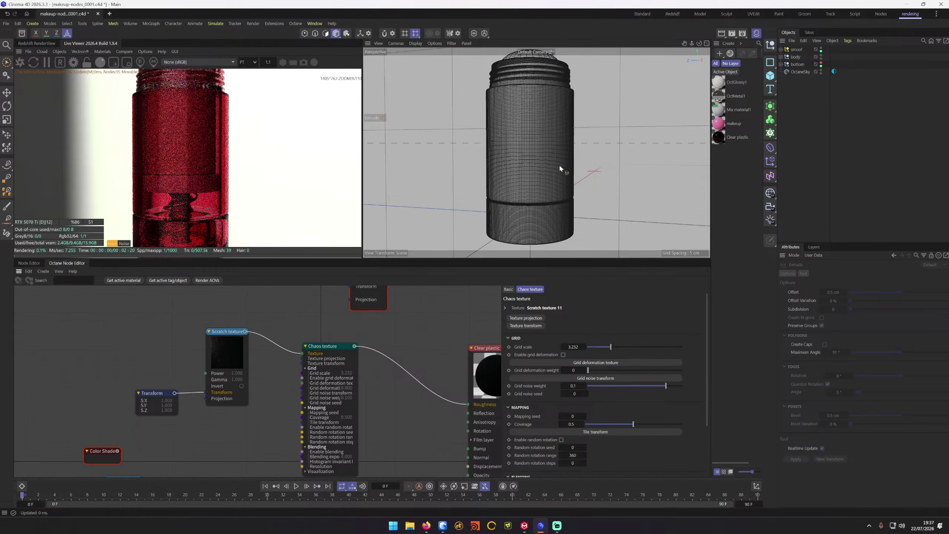
# Step: Activate the Brush Selection tool and reduce its brush size to 5
pyautogui.keyDown('alt'); pyautogui.moveTo(550, 167); pyautogui.dragTo(550, 160); pyautogui.keyUp('alt')
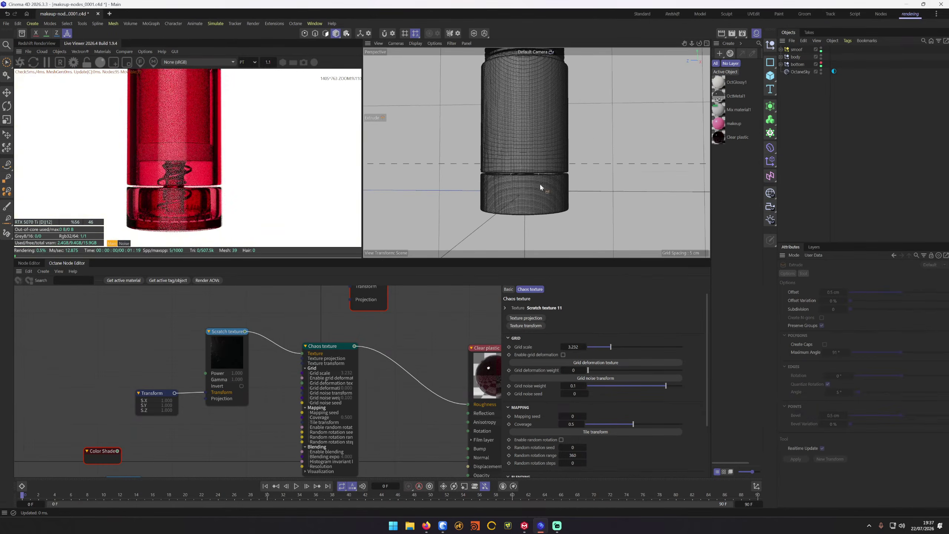
pyautogui.press('9')
pyautogui.moveTo(469, 212)
pyautogui.keyDown('alt'); pyautogui.mouseDown()
pyautogui.moveTo(527, 203)
pyautogui.moveTo(536, 178)
pyautogui.moveTo(546, 187)
pyautogui.moveTo(543, 145)
pyautogui.mouseUp(); pyautogui.keyUp('alt')
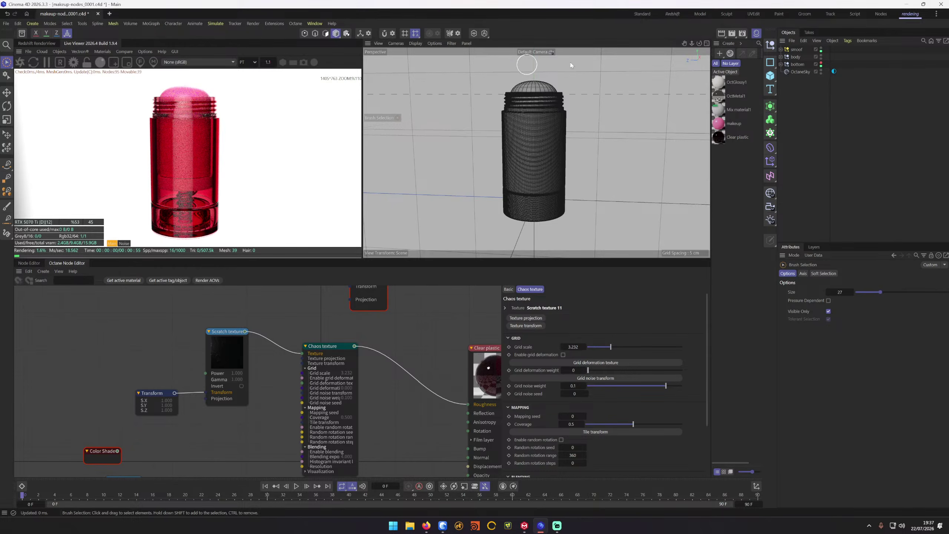
pyautogui.moveTo(471, 157); pyautogui.dragTo(472, 157, button='middle')
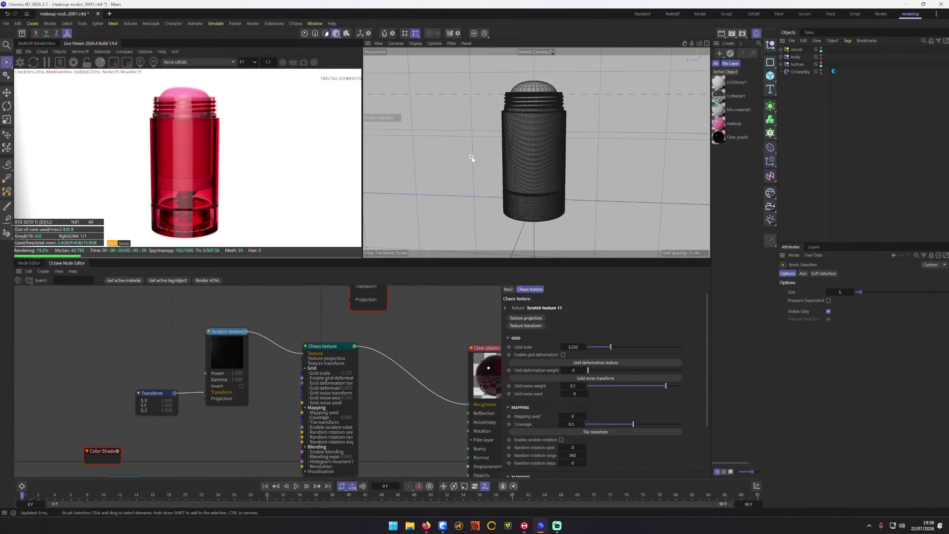
pyautogui.click(477, 162)
# Step: Check the caps settings of the threads.1 sweep inside the body group, and collapse the group again
pyautogui.keyDown('alt'); pyautogui.moveTo(495, 162); pyautogui.dragTo(516, 157); pyautogui.keyUp('alt')
pyautogui.scroll(5, 535, 162)
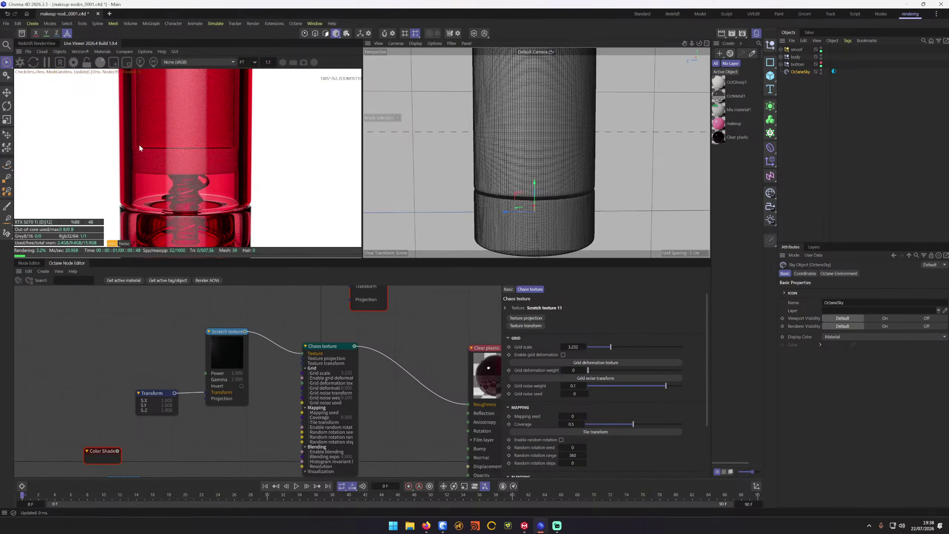
pyautogui.click(780, 57)
pyautogui.click(806, 80)
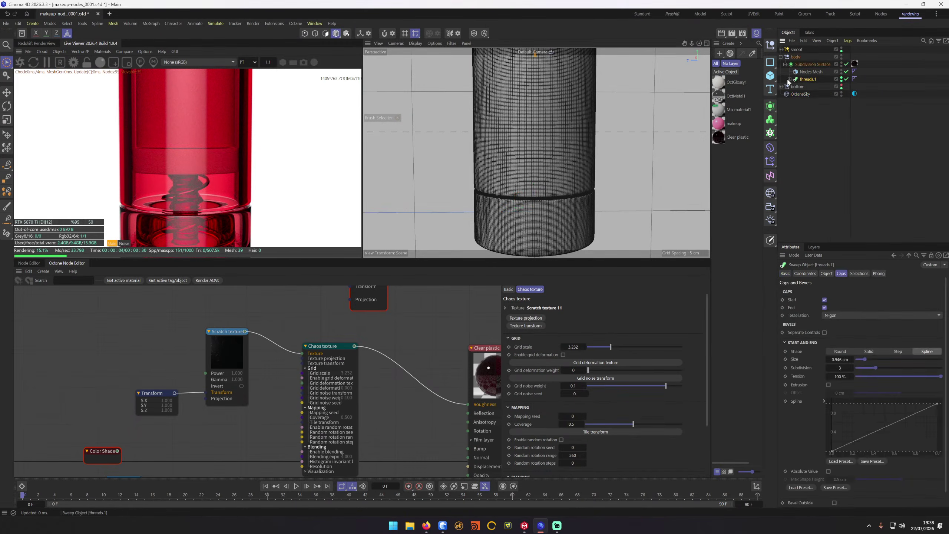
pyautogui.click(786, 65)
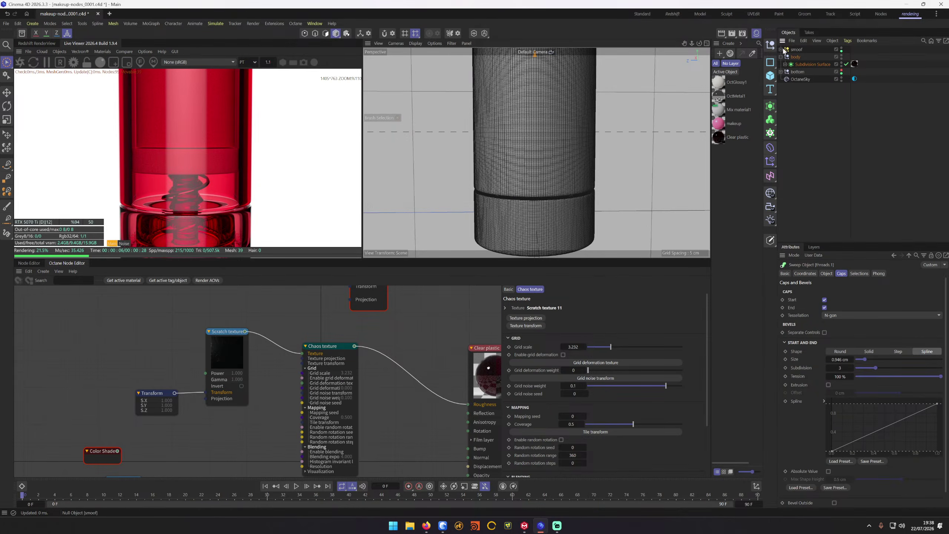
pyautogui.click(781, 56)
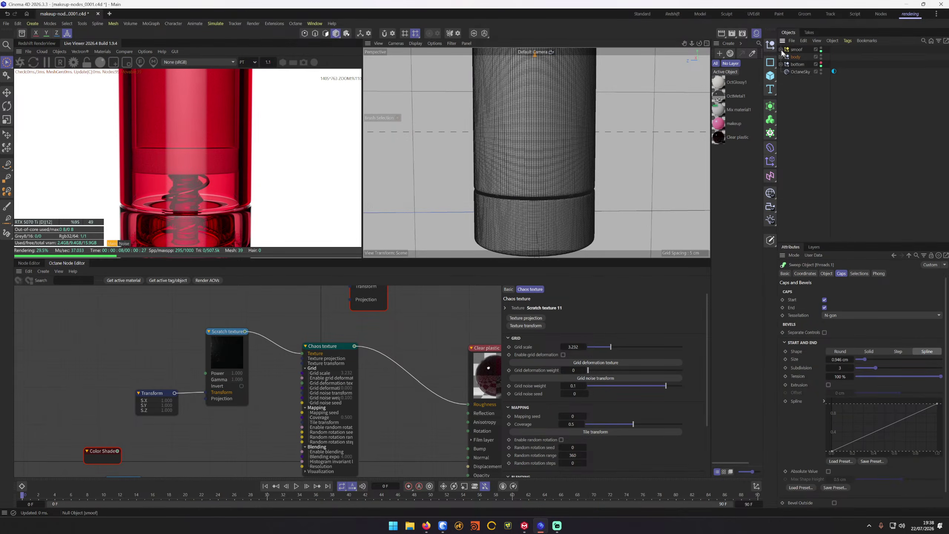
# Step: Select the Spline under the actual smoof lathe and show it in the Front view around the inner screw
pyautogui.click(780, 50)
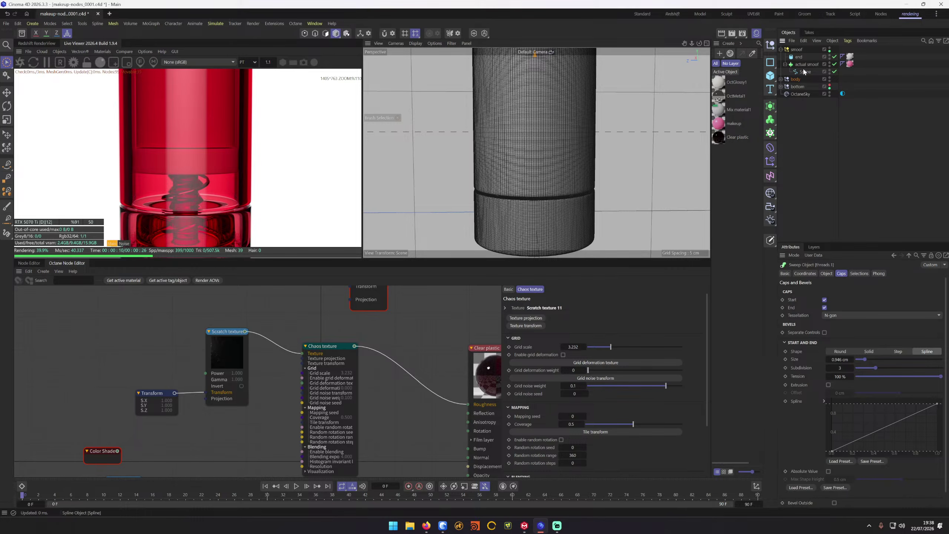
pyautogui.click(807, 65)
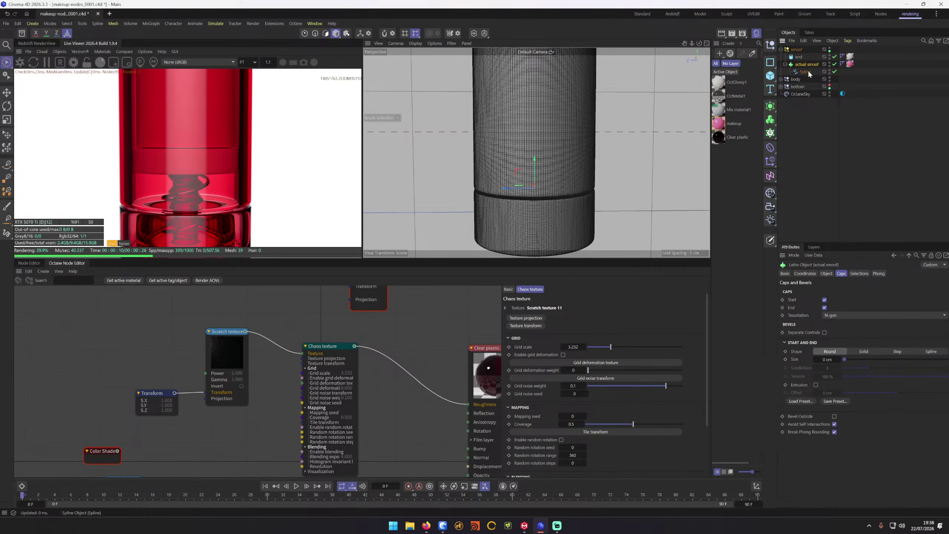
pyautogui.click(807, 70)
pyautogui.middleClick(638, 130)
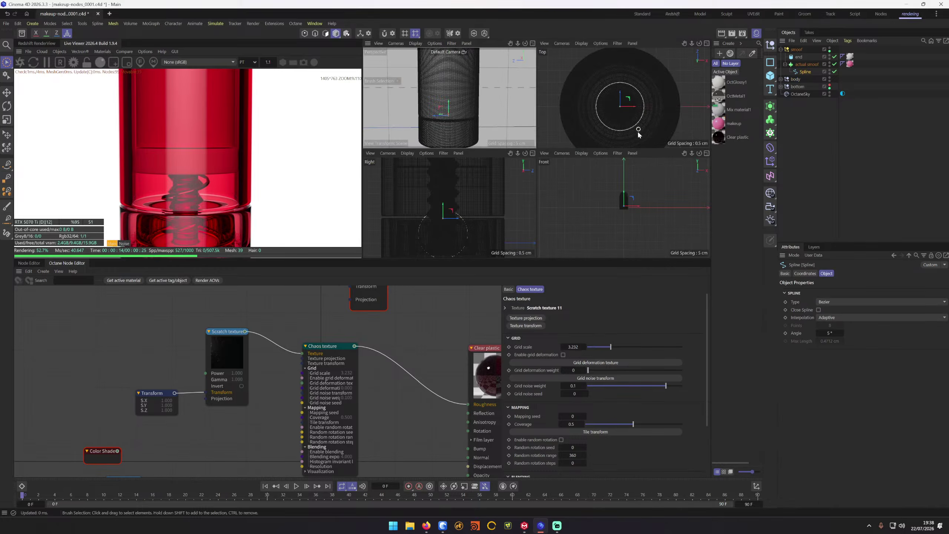
pyautogui.middleClick(637, 174)
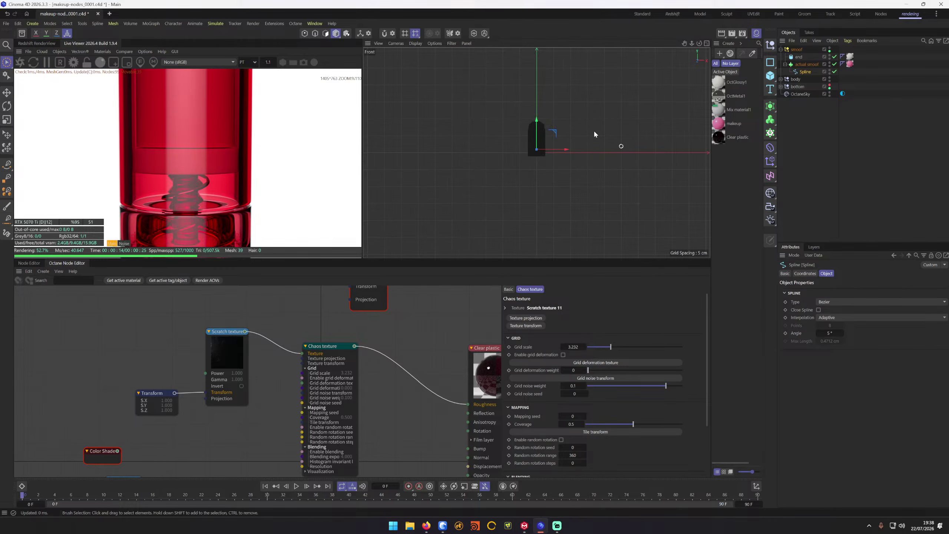
pyautogui.scroll(5, 585, 124)
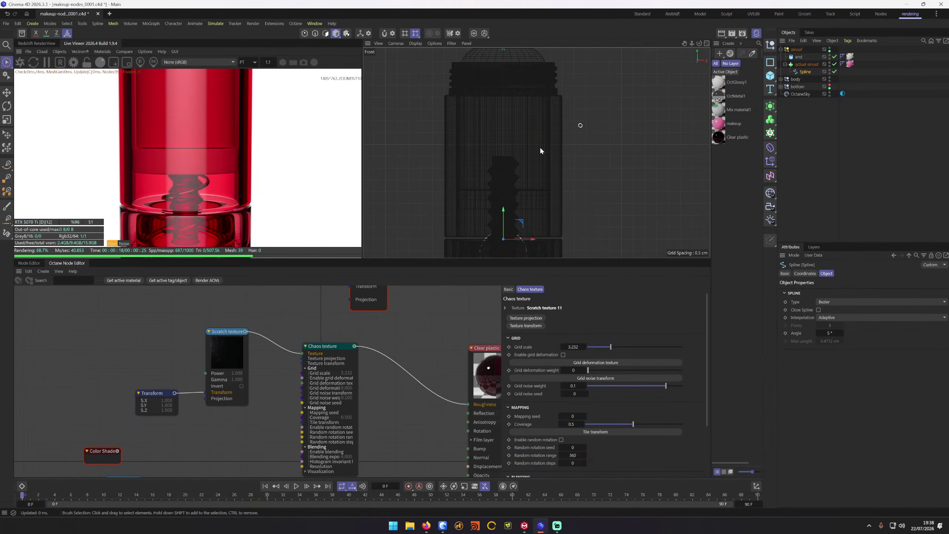
pyautogui.moveTo(512, 64); pyautogui.dragTo(525, 125, button='middle')
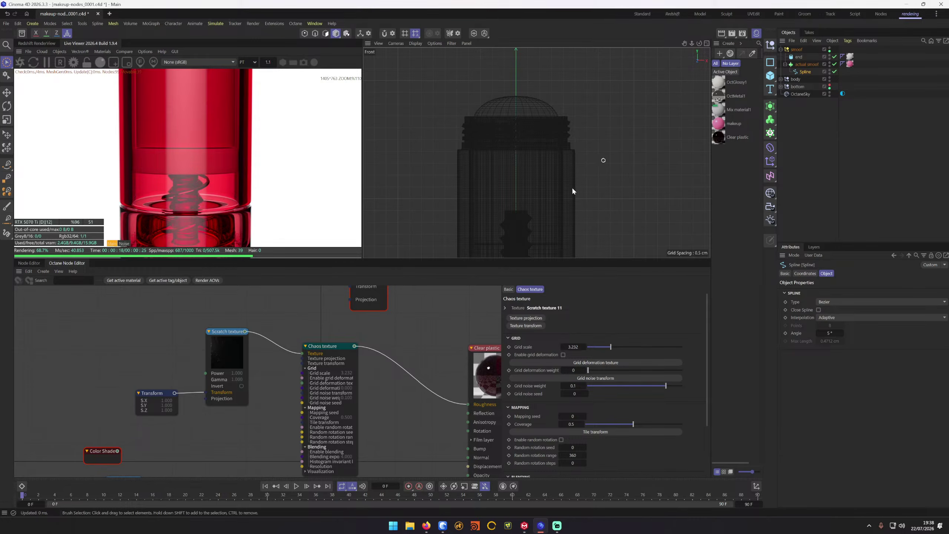
pyautogui.moveTo(572, 187); pyautogui.dragTo(507, 143, button='middle')
pyautogui.scroll(3, 520, 150)
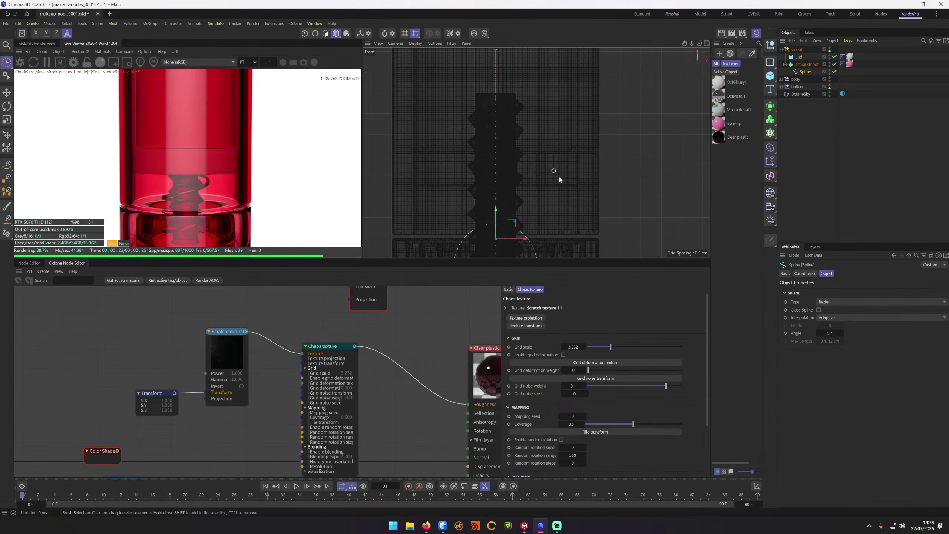
pyautogui.moveTo(558, 175); pyautogui.dragTo(574, 151, button='middle')
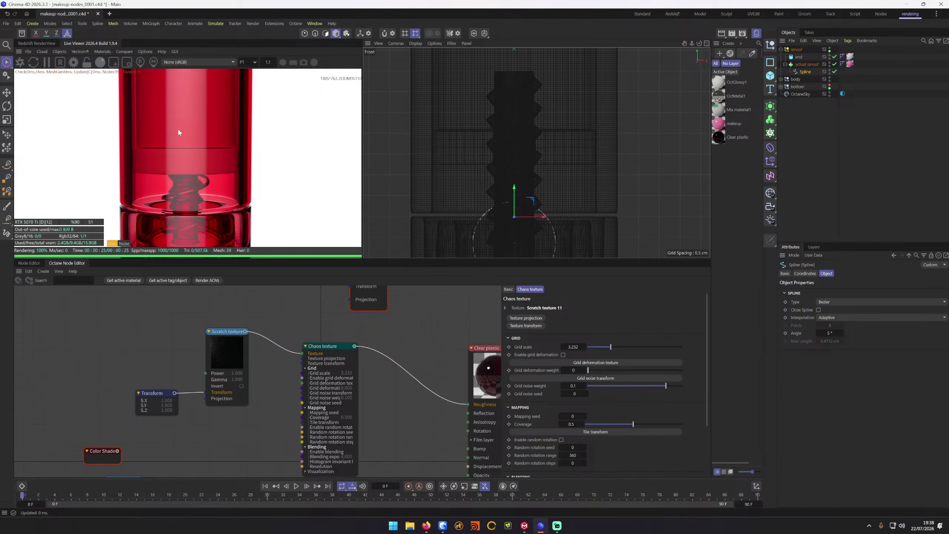
pyautogui.moveTo(197, 119); pyautogui.dragTo(200, 170, button='middle')
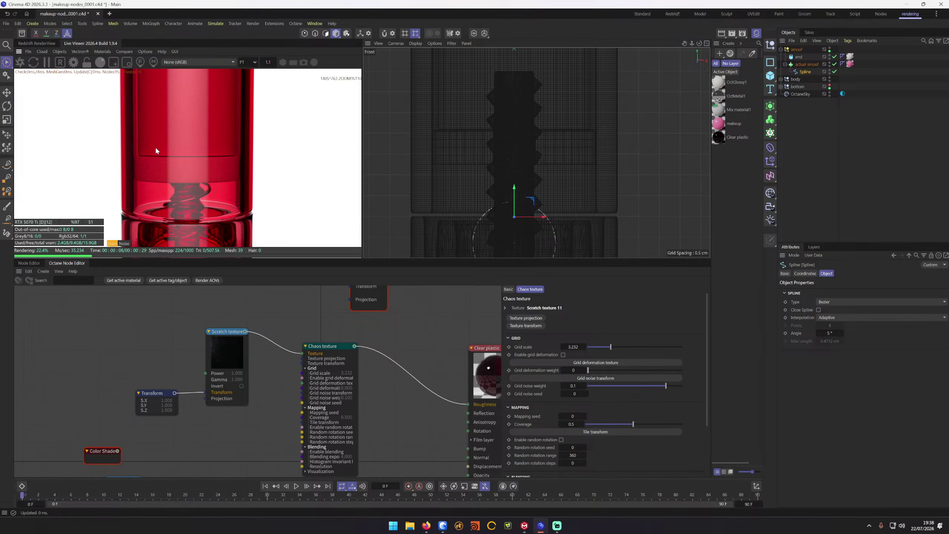
# Step: Switch the viewport to the Right view and frame the container's upper half around the inner screw
pyautogui.scroll(-5, 511, 163)
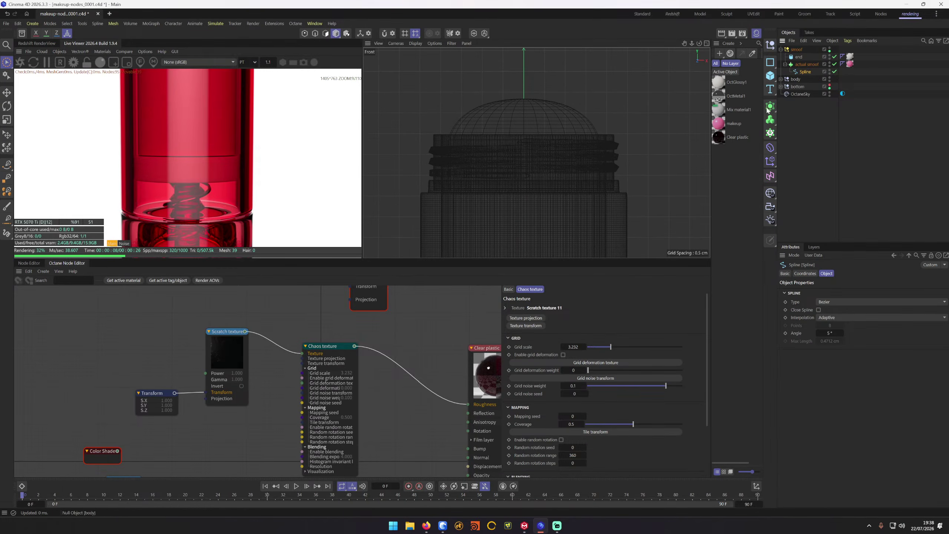
pyautogui.press('Return')
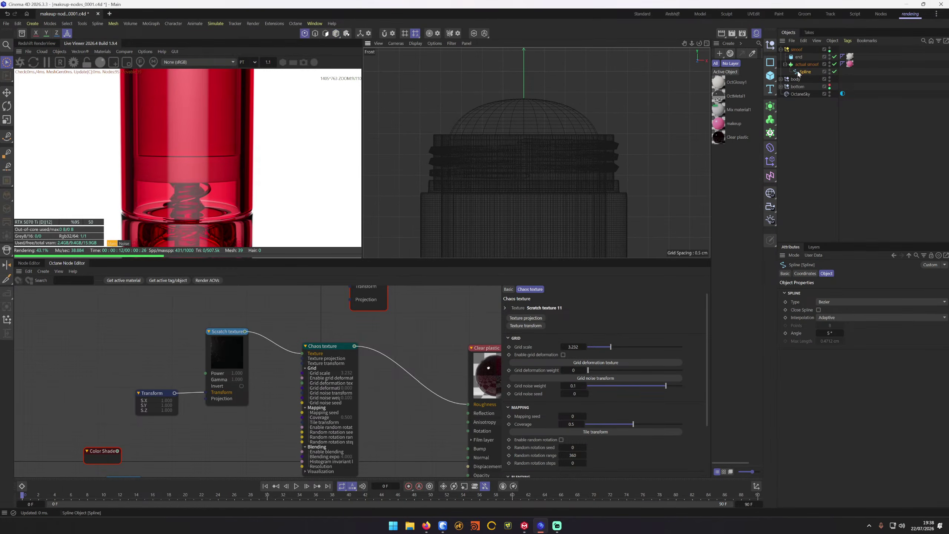
pyautogui.press('Return')
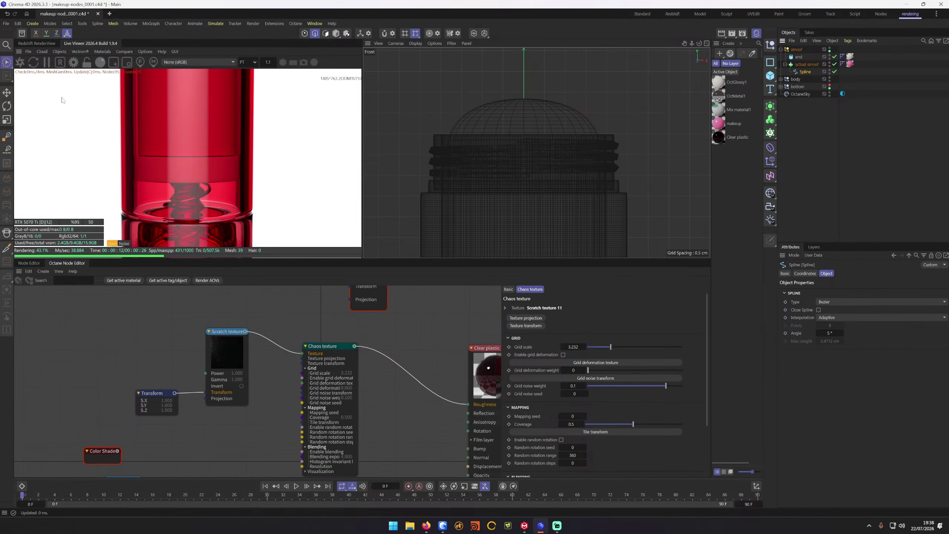
pyautogui.click(11, 137)
pyautogui.middleClick(525, 83)
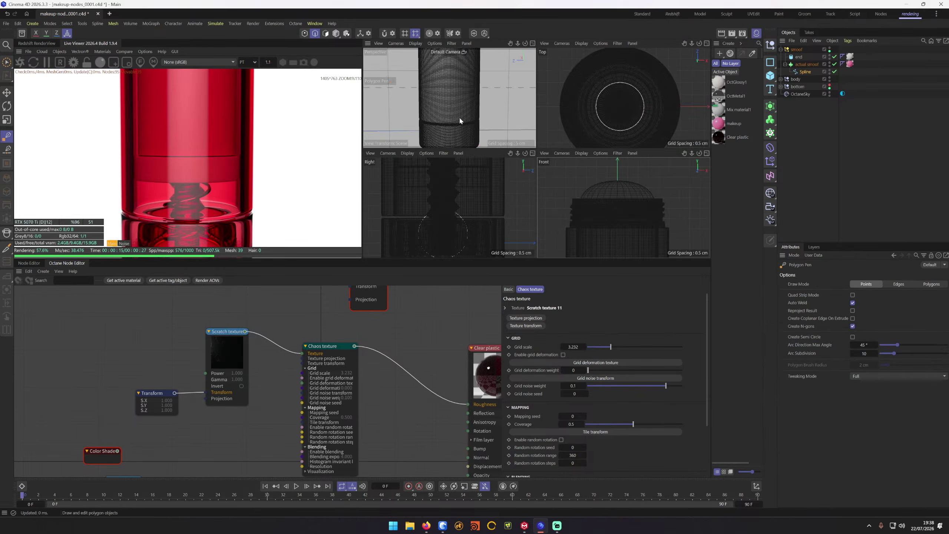
pyautogui.middleClick(406, 184)
pyautogui.scroll(-2, 531, 158)
pyautogui.keyDown('alt'); pyautogui.moveTo(531, 161); pyautogui.dragTo(525, 223, button='middle'); pyautogui.keyUp('alt')
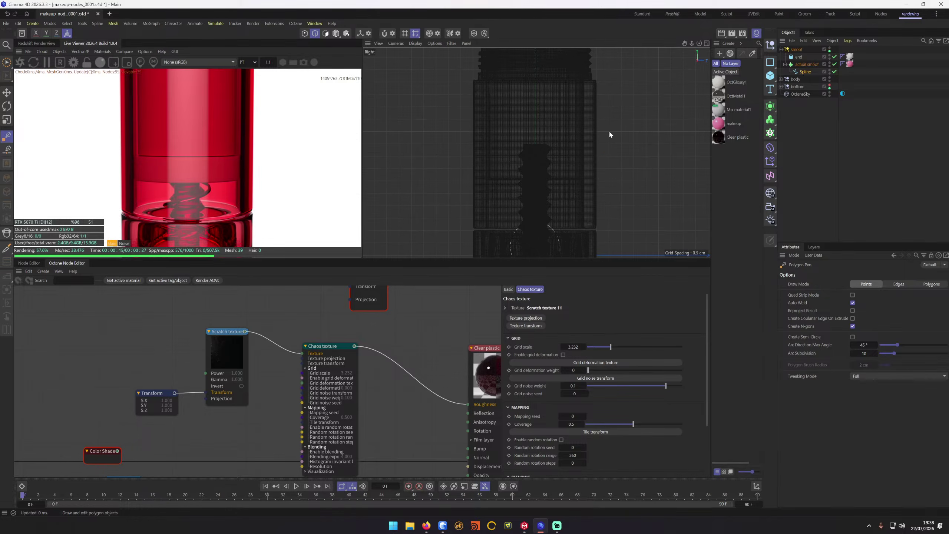
# Step: Disable the actual smoof lathe and show its Spline in point mode around the dome curve
pyautogui.click(804, 72)
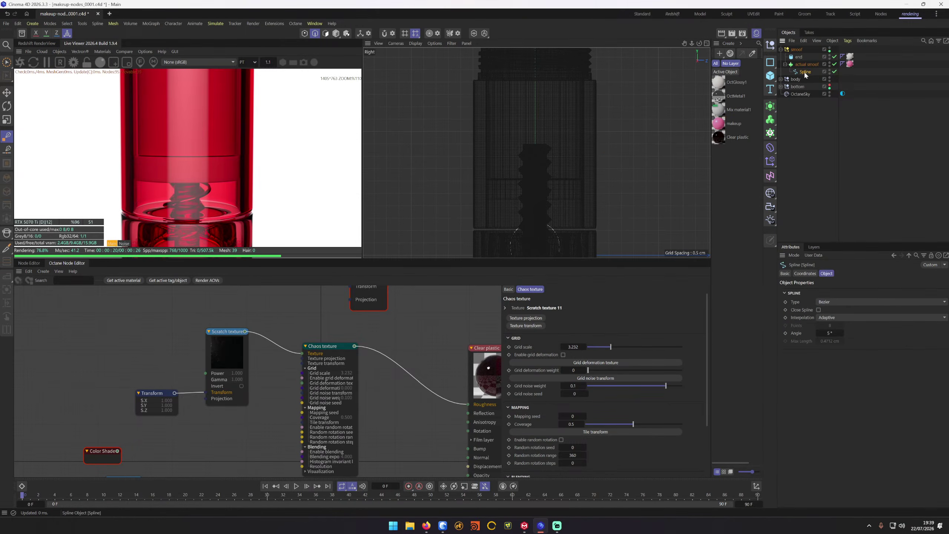
pyautogui.click(835, 63)
pyautogui.scroll(5, 548, 143)
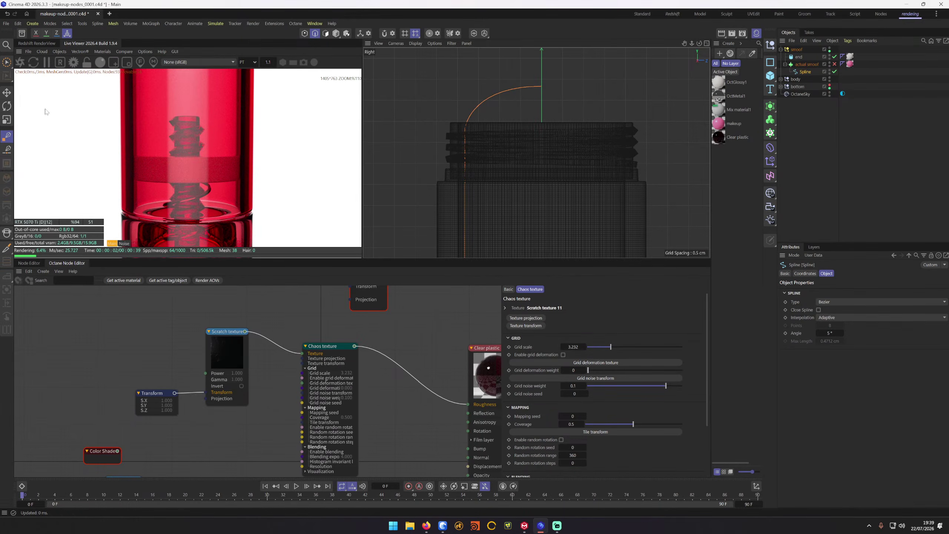
pyautogui.click(304, 34)
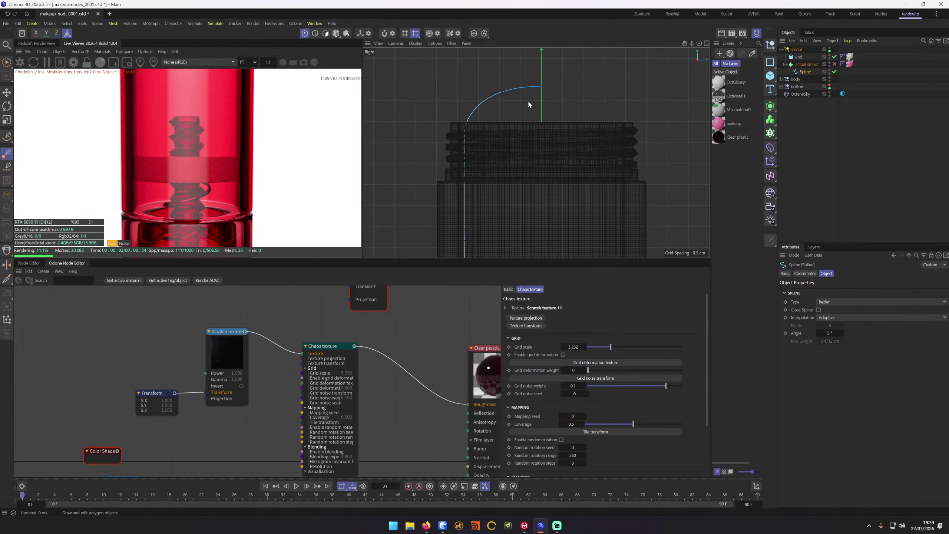
pyautogui.scroll(2, 529, 103)
pyautogui.keyDown('alt'); pyautogui.moveTo(492, 105); pyautogui.dragTo(482, 134, button='middle'); pyautogui.keyUp('alt')
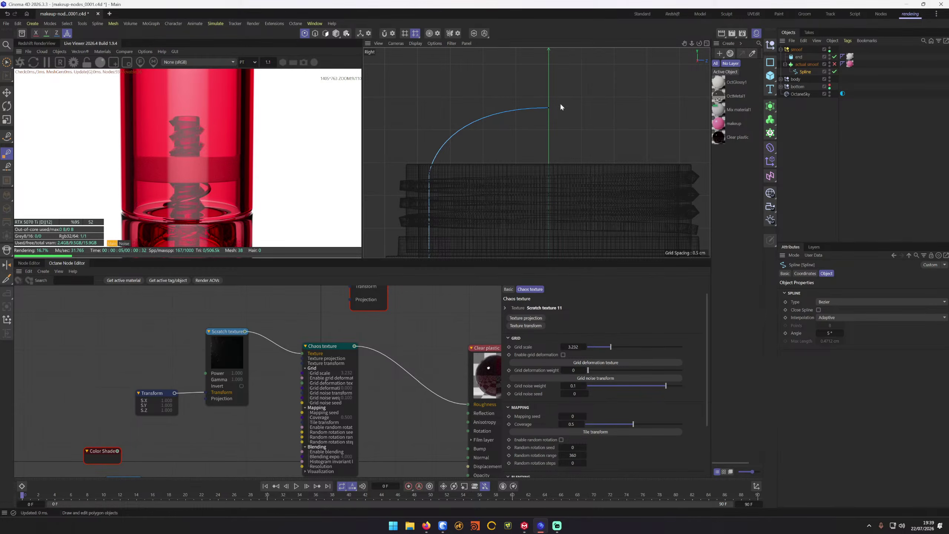
# Step: Try raising the spline's two dome points vertically with Brush Selection, and undo the move
pyautogui.click(8, 62)
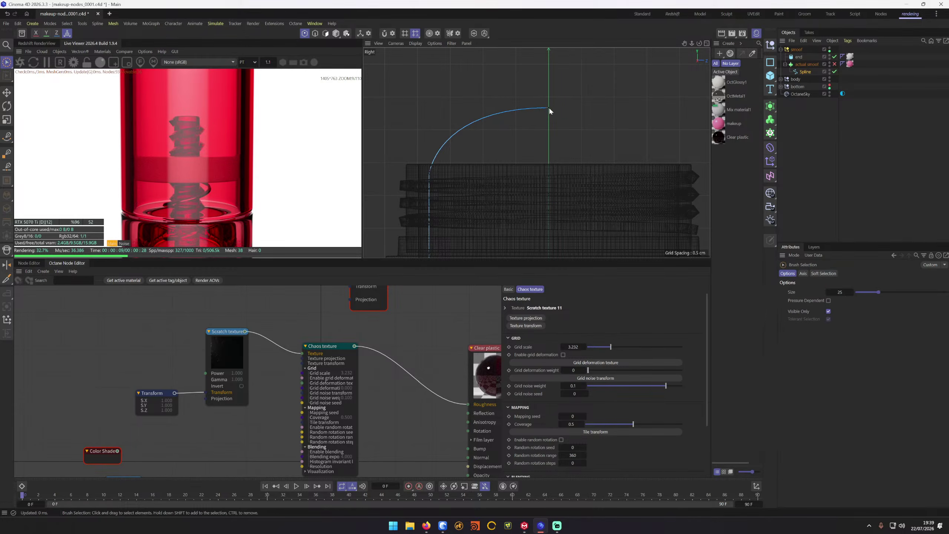
pyautogui.keyDown('shift'); pyautogui.click(430, 179); pyautogui.keyUp('shift')
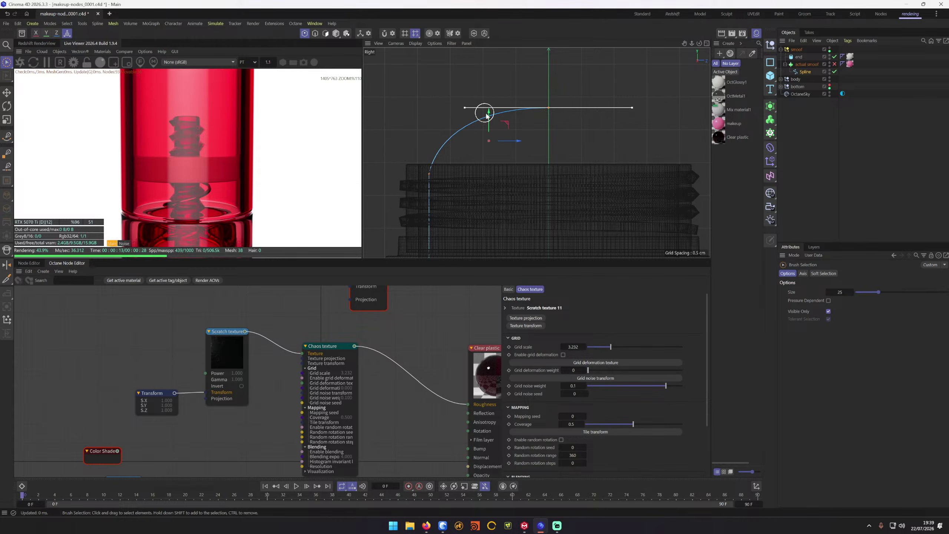
pyautogui.moveTo(489, 113); pyautogui.dragTo(488, 76)
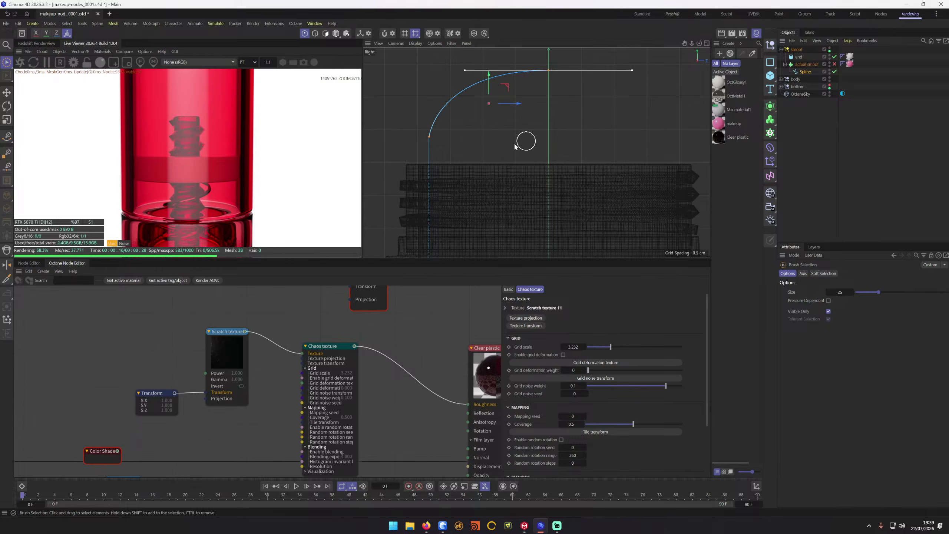
pyautogui.scroll(-5, 462, 71)
pyautogui.moveTo(470, 145)
pyautogui.keyDown('alt'); pyautogui.mouseDown(button='middle')
pyautogui.moveTo(496, 170)
pyautogui.moveTo(489, 193)
pyautogui.moveTo(486, 114)
pyautogui.moveTo(489, 185)
pyautogui.moveTo(489, 135)
pyautogui.mouseUp(button='middle'); pyautogui.keyUp('alt')
pyautogui.keyDown('alt'); pyautogui.moveTo(481, 195); pyautogui.dragTo(482, 171, button='middle'); pyautogui.keyUp('alt')
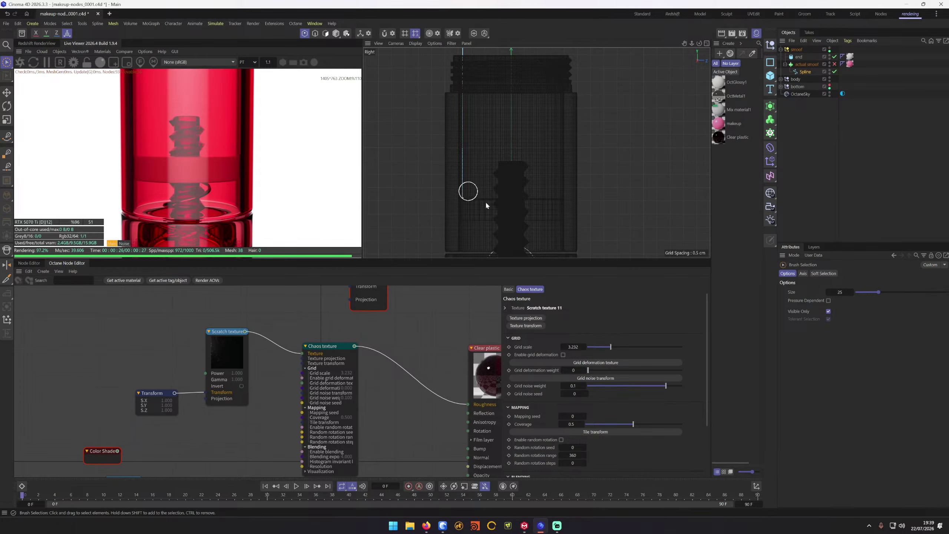
pyautogui.keyDown('alt'); pyautogui.moveTo(496, 94); pyautogui.dragTo(487, 178, button='middle'); pyautogui.keyUp('alt')
pyautogui.click(502, 98)
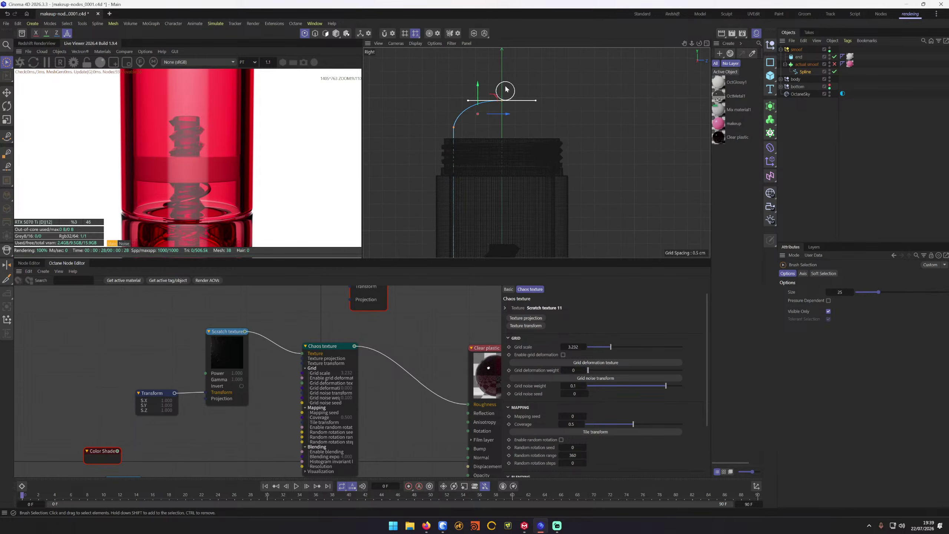
pyautogui.hotkey('ctrl', 'z')
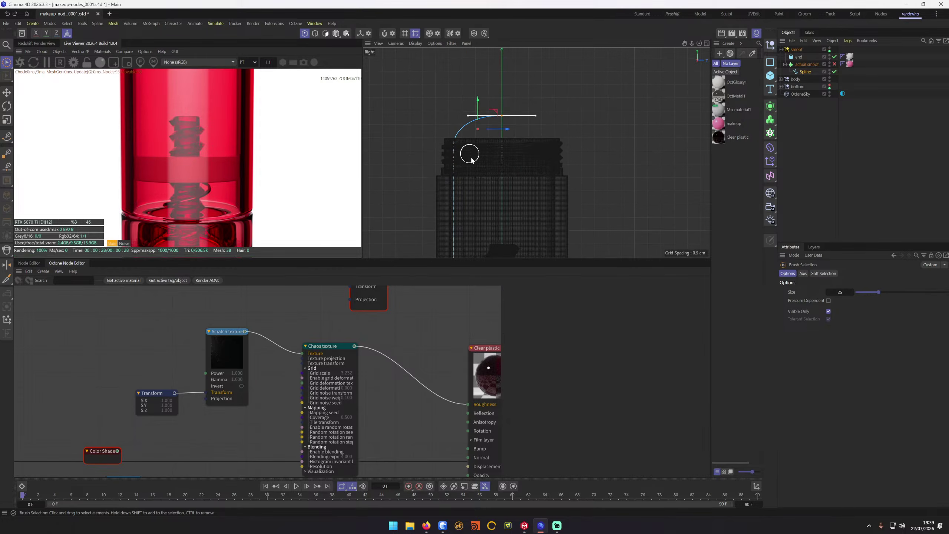
# Step: Nudge the spline's lower end point vertically by about 0.02 cm and deselect it
pyautogui.keyDown('alt'); pyautogui.moveTo(464, 184); pyautogui.dragTo(479, 115, button='middle'); pyautogui.keyUp('alt')
pyautogui.keyDown('alt'); pyautogui.moveTo(469, 179); pyautogui.dragTo(505, 173, button='right'); pyautogui.keyUp('alt')
pyautogui.keyDown('alt'); pyautogui.moveTo(478, 164); pyautogui.dragTo(462, 109, button='middle'); pyautogui.keyUp('alt')
pyautogui.scroll(10, 494, 149)
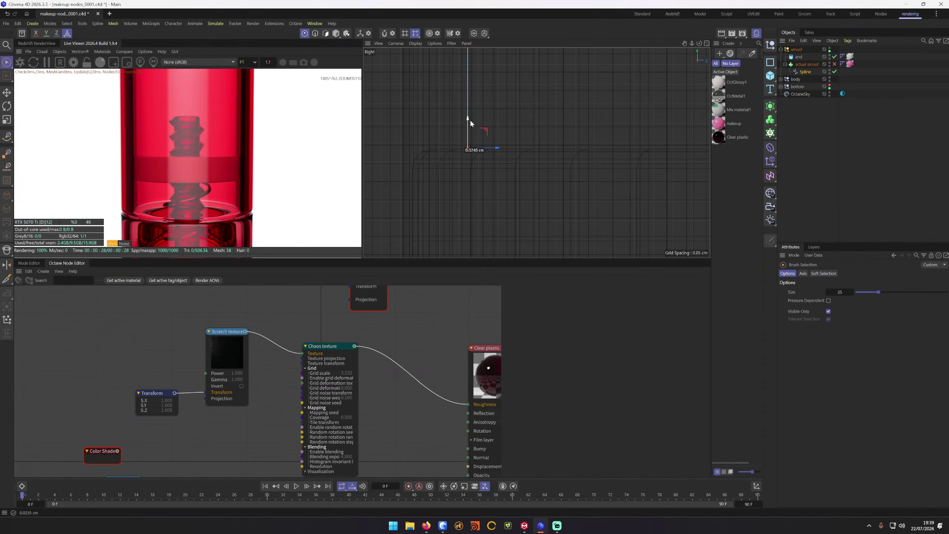
pyautogui.click(503, 180)
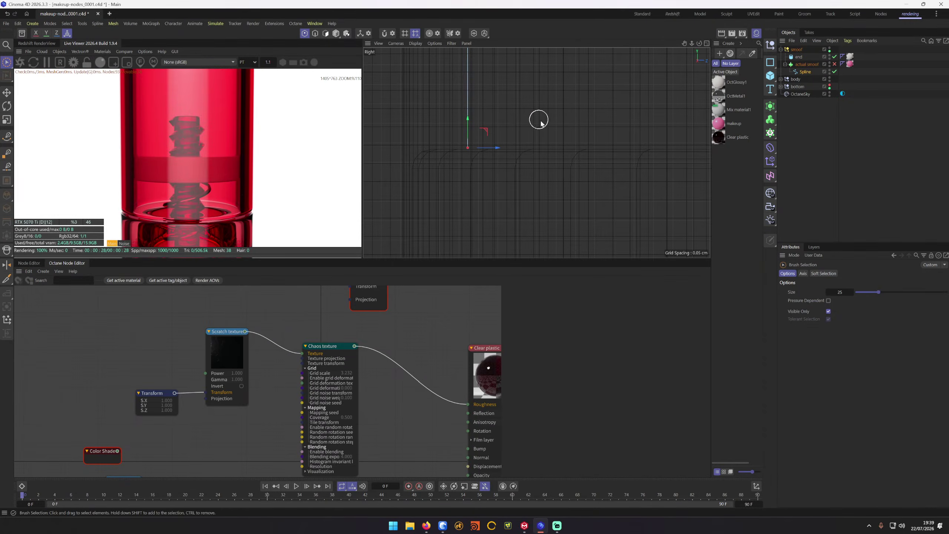
pyautogui.scroll(-5, 489, 131)
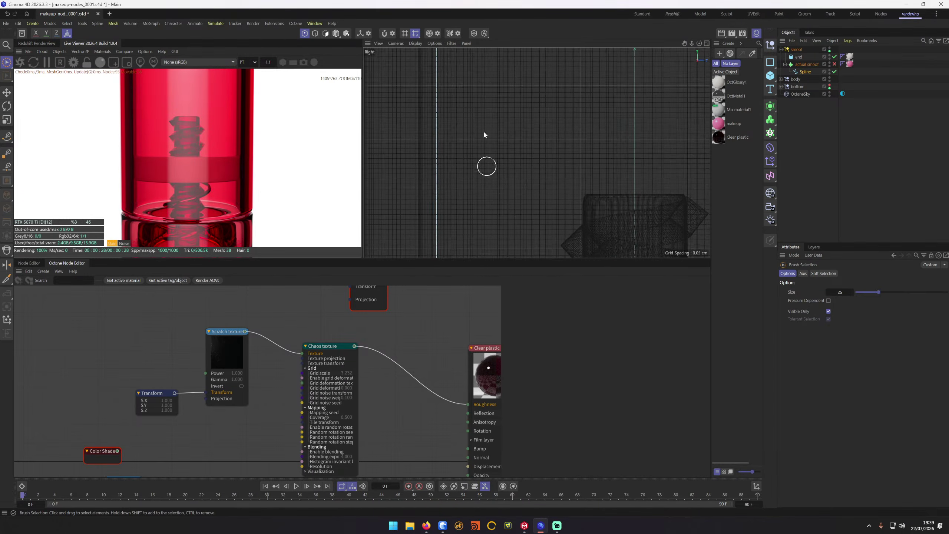
pyautogui.scroll(-5, 484, 134)
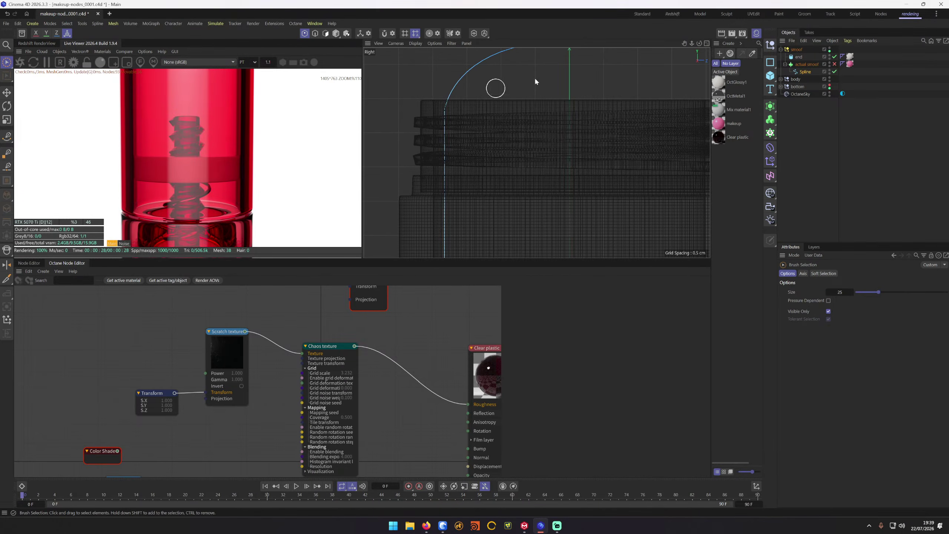
# Step: Return to model mode, re-enable the actual smoof lathe, and frame the whole container body in the Right view
pyautogui.press('Return')
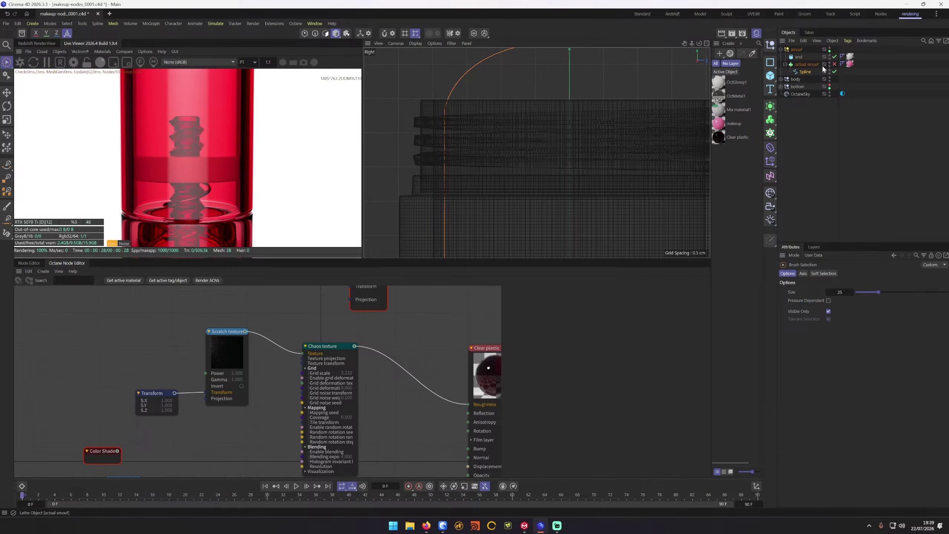
pyautogui.click(834, 64)
pyautogui.scroll(-10, 555, 130)
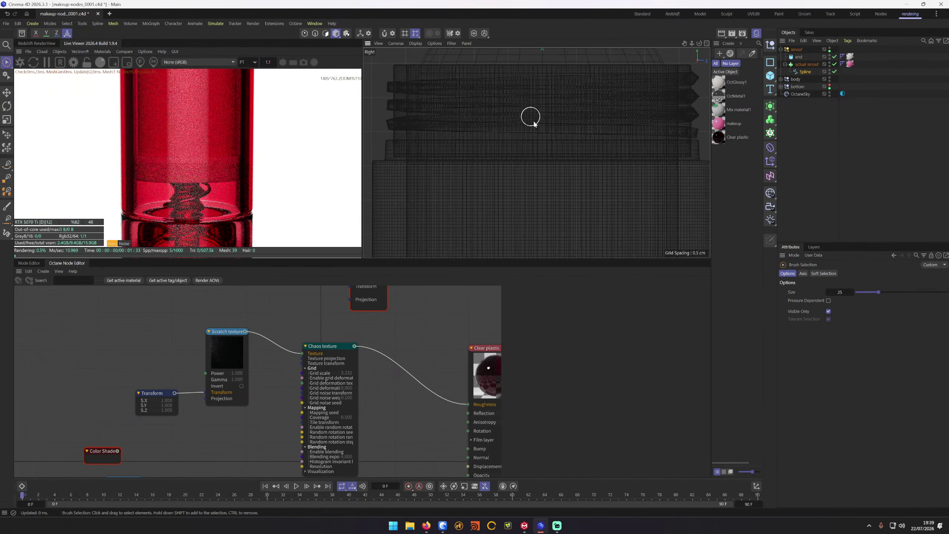
pyautogui.keyDown('alt'); pyautogui.moveTo(531, 123); pyautogui.dragTo(524, 90, button='middle'); pyautogui.keyUp('alt')
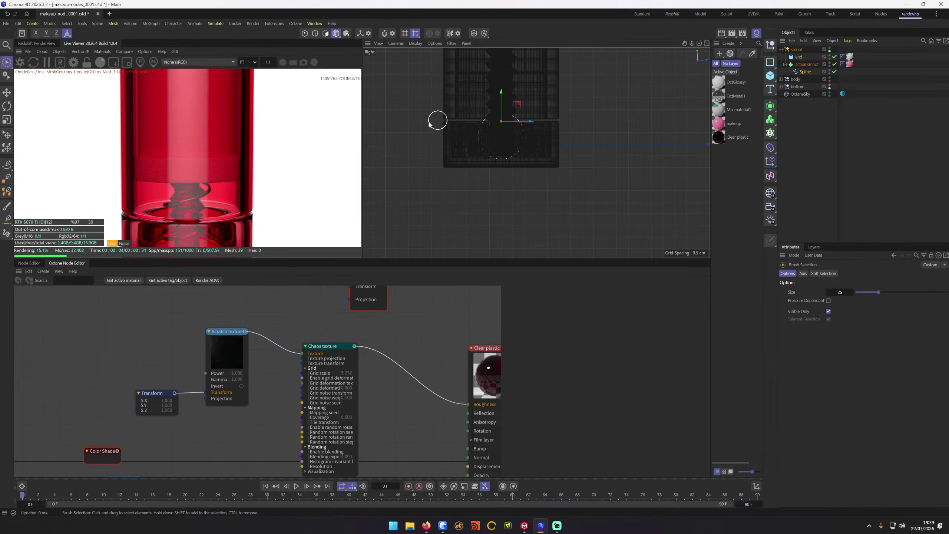
pyautogui.keyDown('alt'); pyautogui.moveTo(423, 127); pyautogui.dragTo(453, 191, button='middle'); pyautogui.keyUp('alt')
pyautogui.keyDown('alt'); pyautogui.moveTo(445, 144); pyautogui.dragTo(450, 160, button='middle'); pyautogui.keyUp('alt')
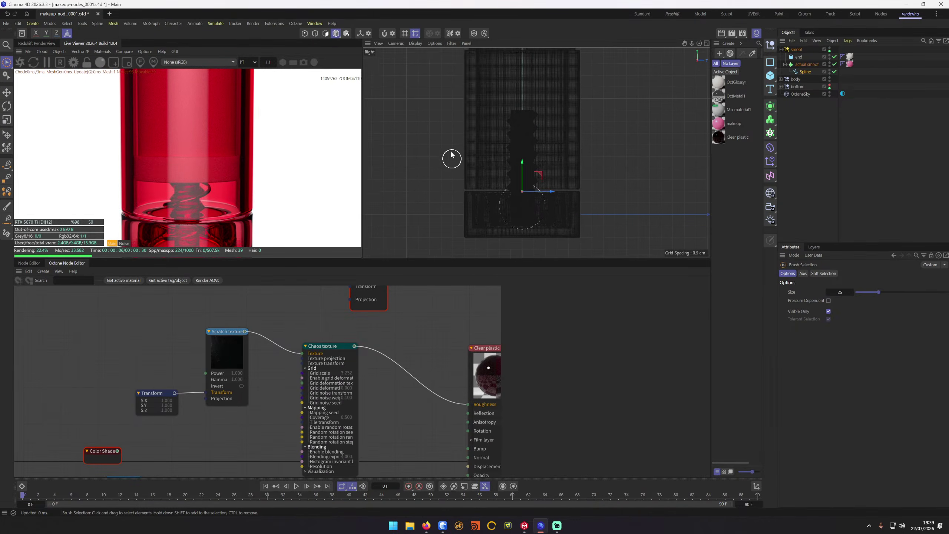
pyautogui.keyDown('alt'); pyautogui.moveTo(445, 125); pyautogui.dragTo(456, 168, button='middle'); pyautogui.keyUp('alt')
pyautogui.keyDown('alt'); pyautogui.moveTo(450, 119); pyautogui.dragTo(452, 135, button='middle'); pyautogui.keyUp('alt')
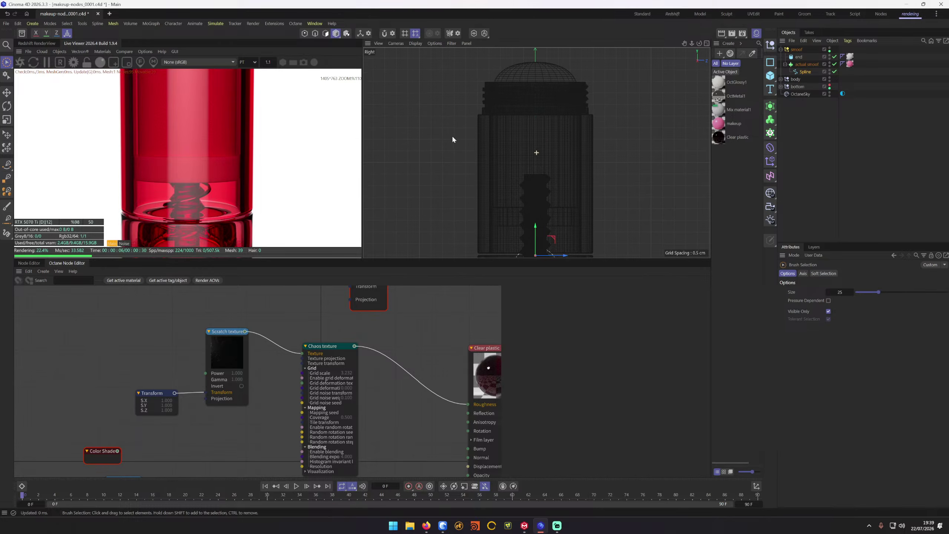
# Step: Collapse the smoof group and nest it inside the body group
pyautogui.click(797, 49)
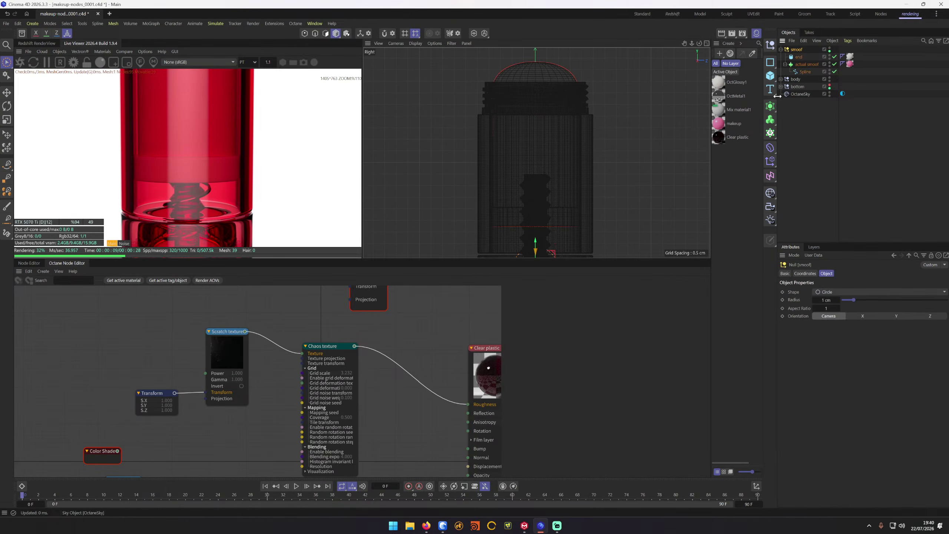
pyautogui.click(781, 50)
pyautogui.moveTo(797, 52); pyautogui.dragTo(794, 58)
pyautogui.click(780, 49)
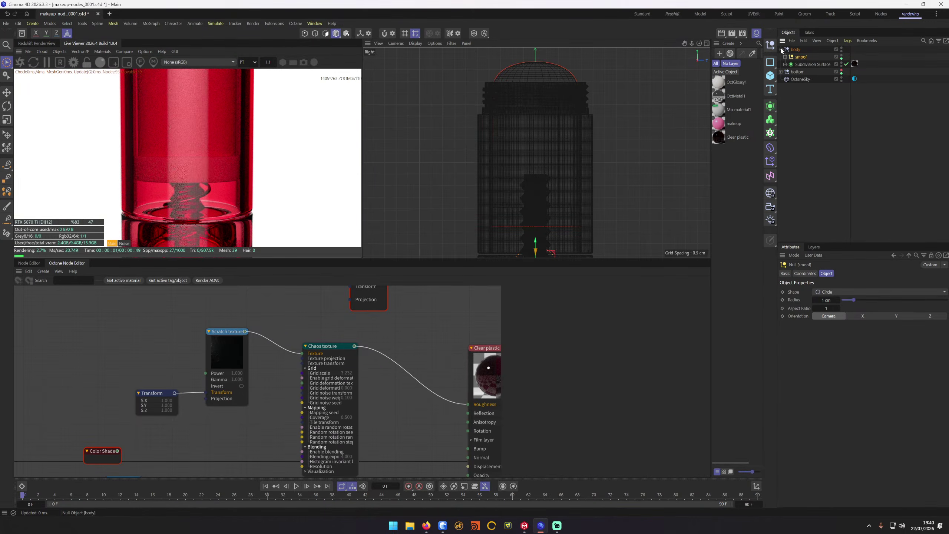
# Step: Rename the body group as middle
pyautogui.doubleClick(800, 51)
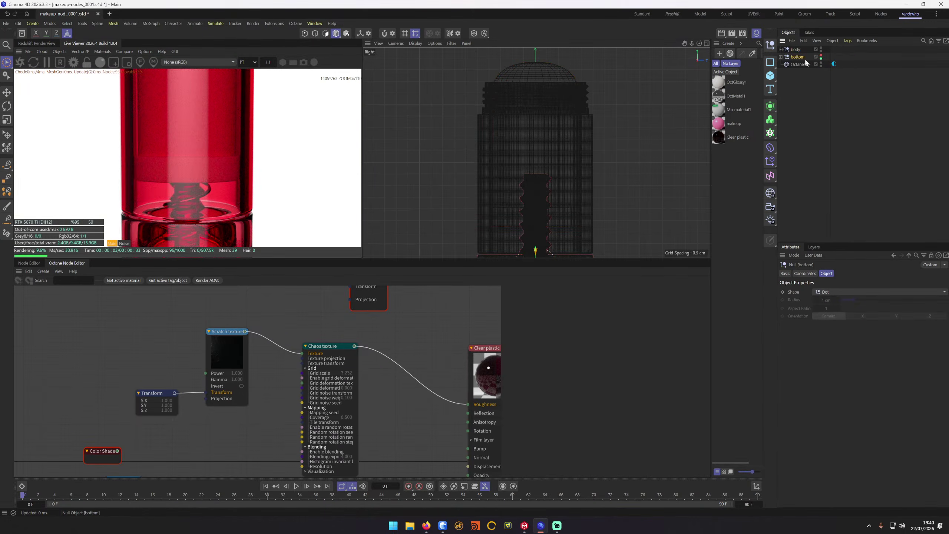
pyautogui.write('m')
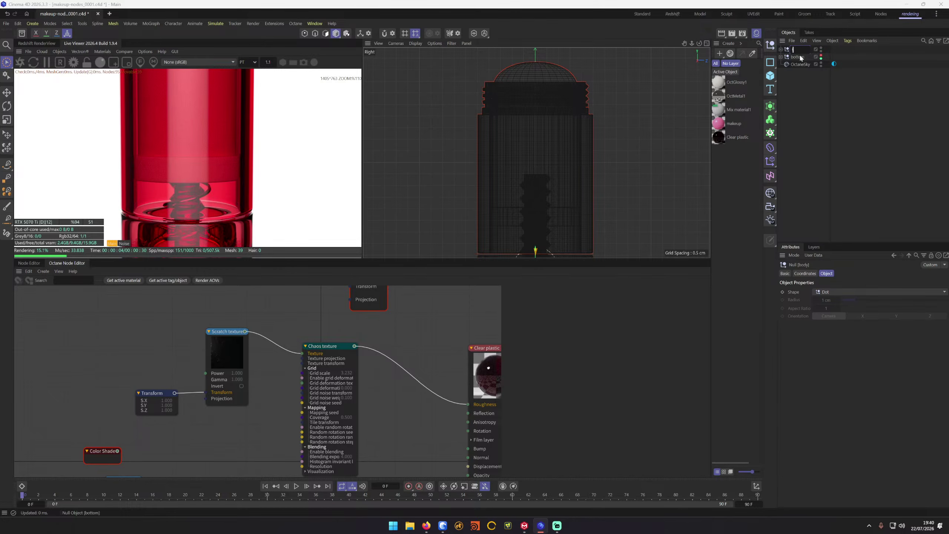
pyautogui.write('iddle')
pyautogui.press('Return')
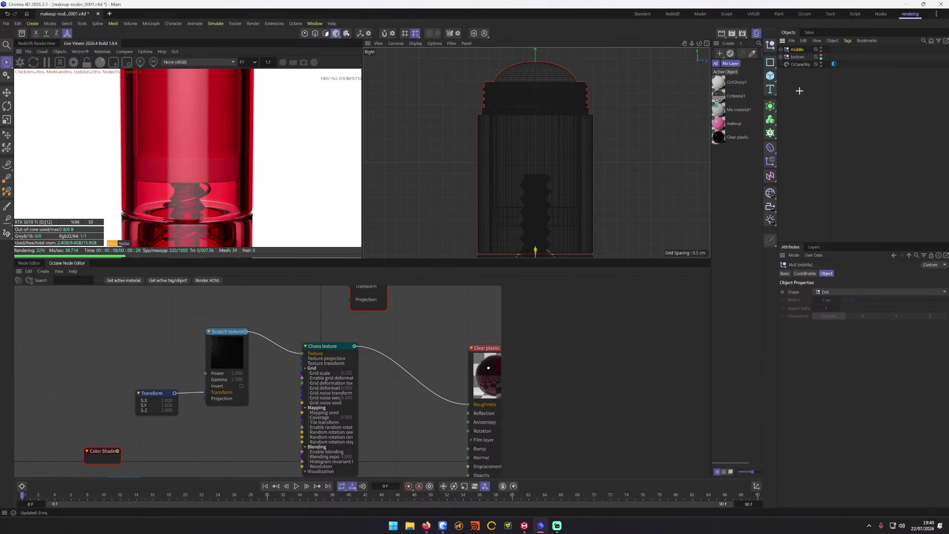
# Step: Add a new Null object and nest the middle group inside it
pyautogui.click(800, 91)
pyautogui.click(798, 50)
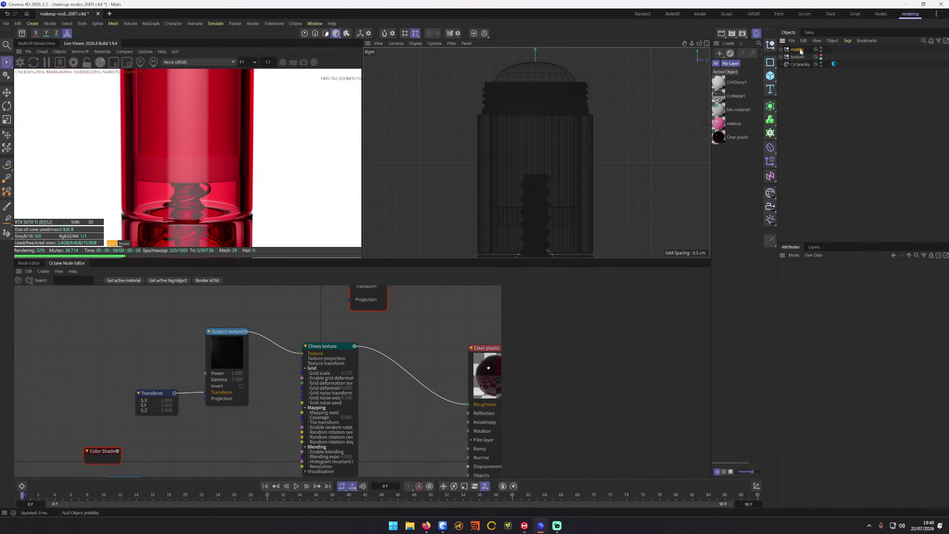
pyautogui.keyDown('shift'); pyautogui.click(797, 57); pyautogui.keyUp('shift')
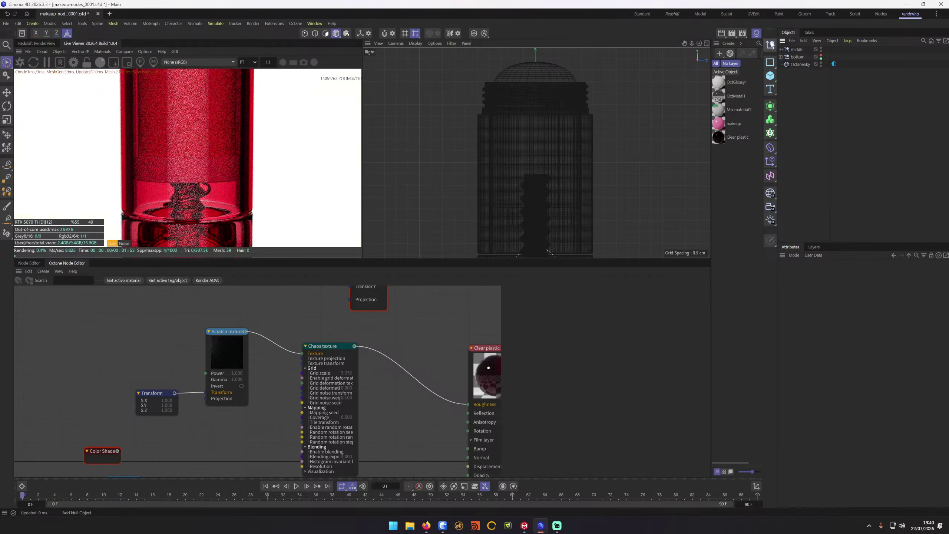
pyautogui.click(770, 45)
pyautogui.click(798, 64)
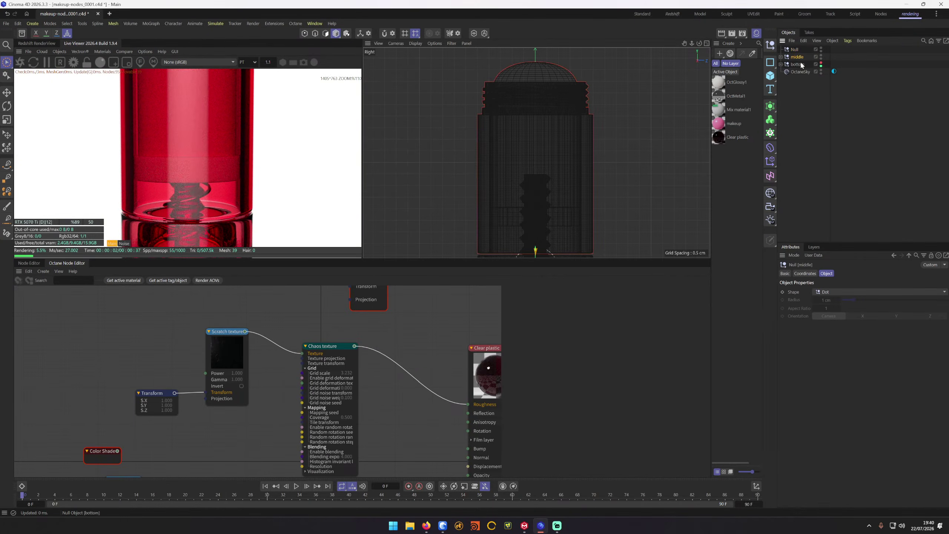
pyautogui.keyDown('shift'); pyautogui.click(798, 57); pyautogui.keyUp('shift')
pyautogui.moveTo(798, 57); pyautogui.dragTo(796, 51)
# Step: Nest the bottom group inside the new parent Null, alongside the middle group
pyautogui.doubleClick(795, 49)
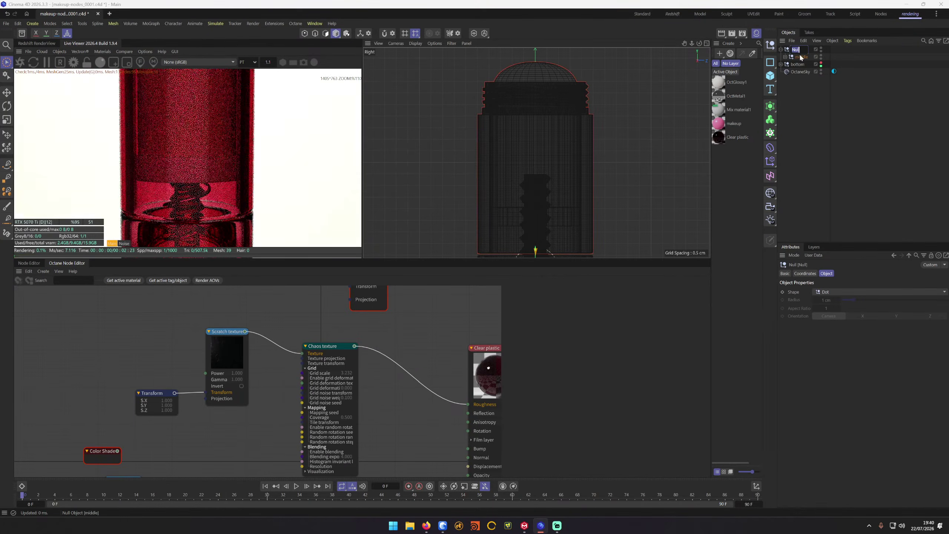
pyautogui.click(801, 88)
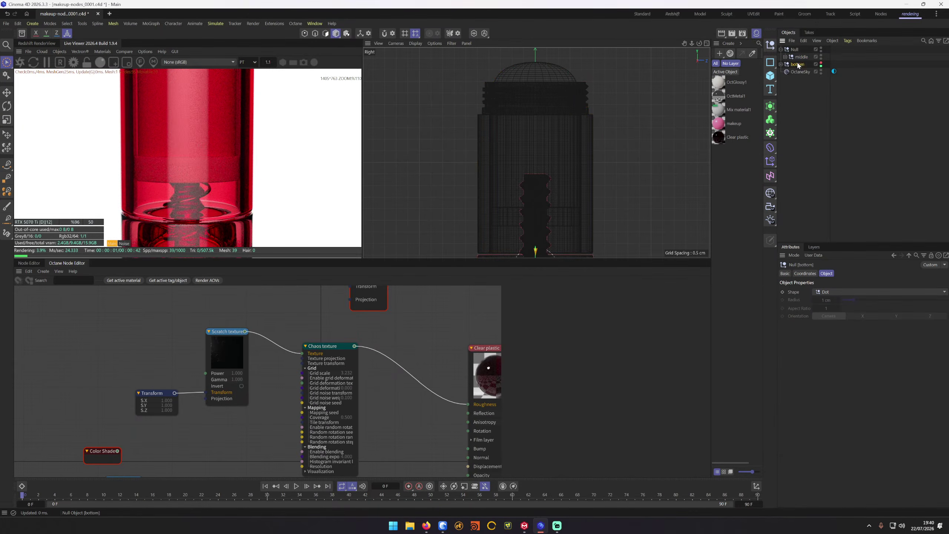
pyautogui.moveTo(798, 64)
pyautogui.mouseDown()
pyautogui.moveTo(800, 56)
pyautogui.moveTo(803, 68)
pyautogui.mouseUp()
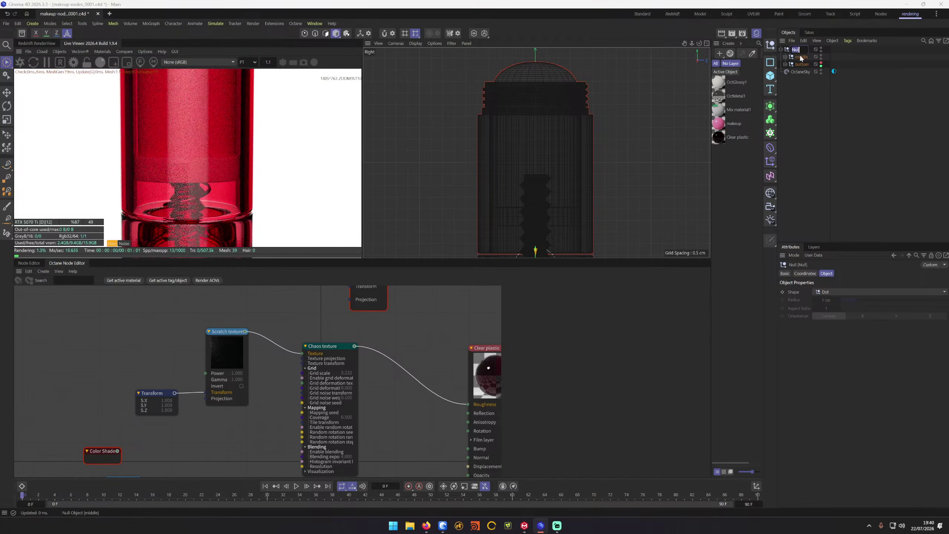
# Step: Rename the parent Null as stick makeup
pyautogui.doubleClick(796, 49)
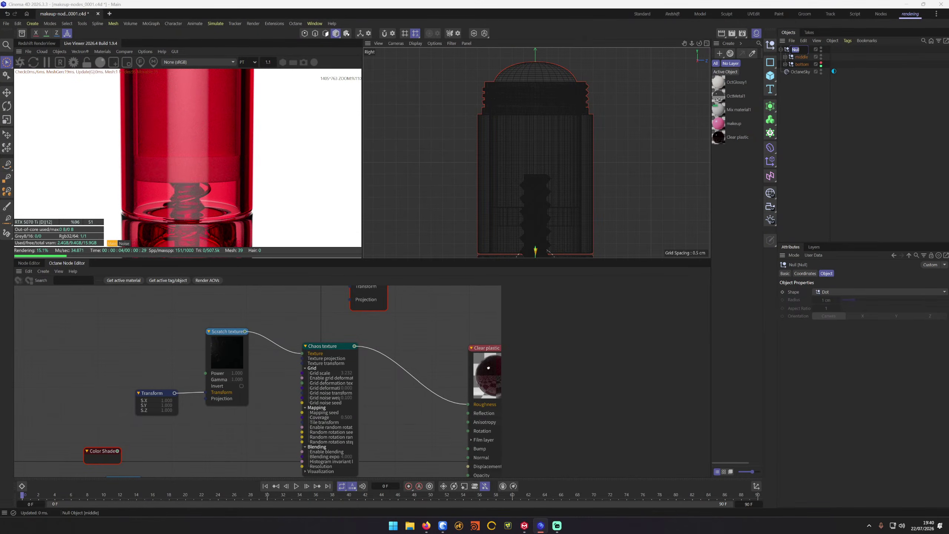
pyautogui.write('stick')
pyautogui.write(' makeup')
pyautogui.press('Return')
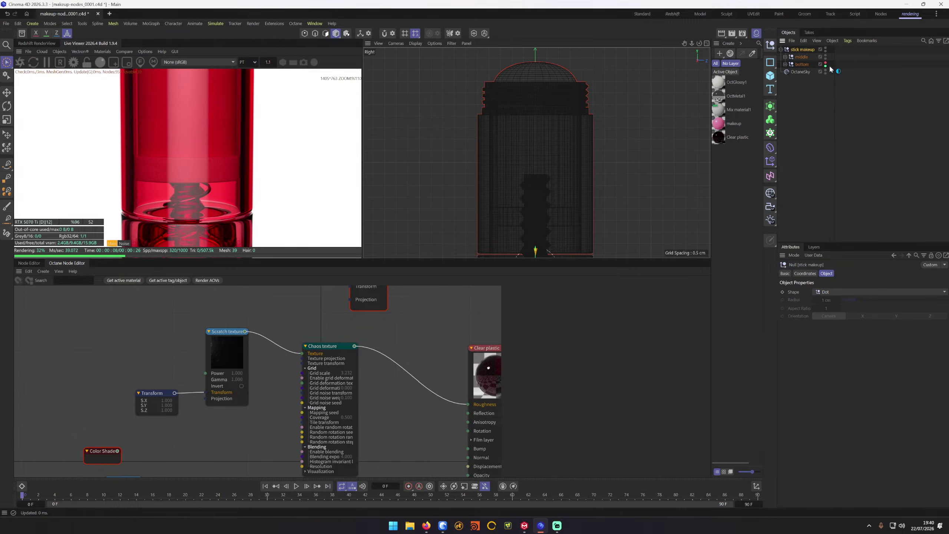
pyautogui.scroll(-3, 627, 141)
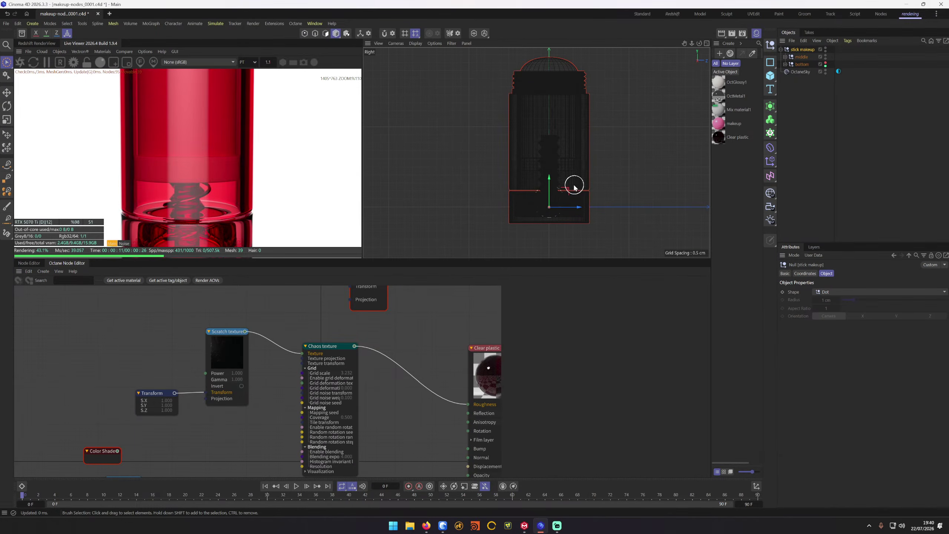
pyautogui.press('h')
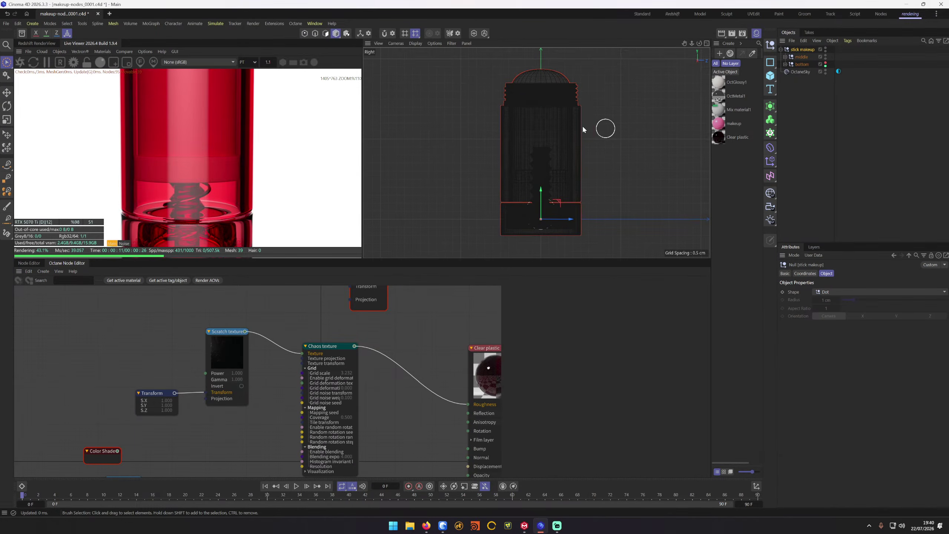
pyautogui.scroll(5, 557, 123)
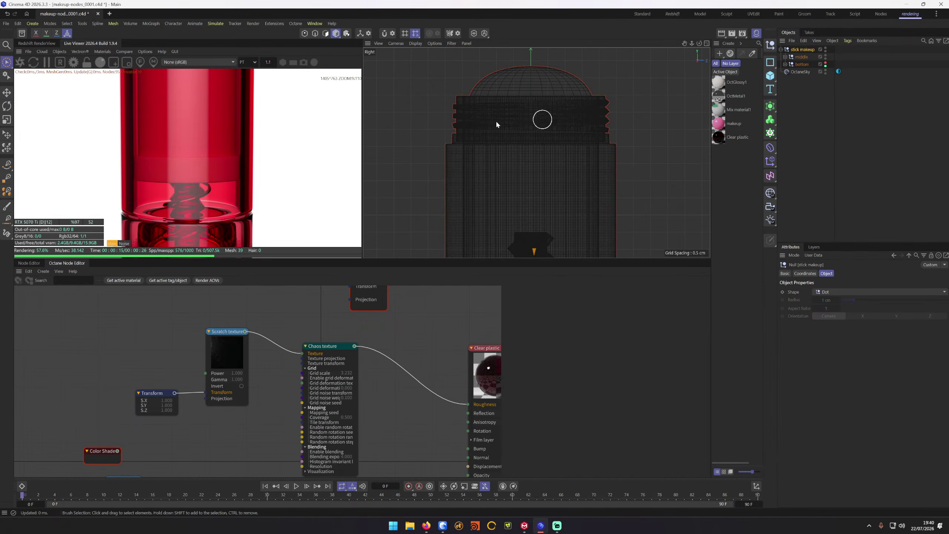
pyautogui.scroll(-4, 565, 112)
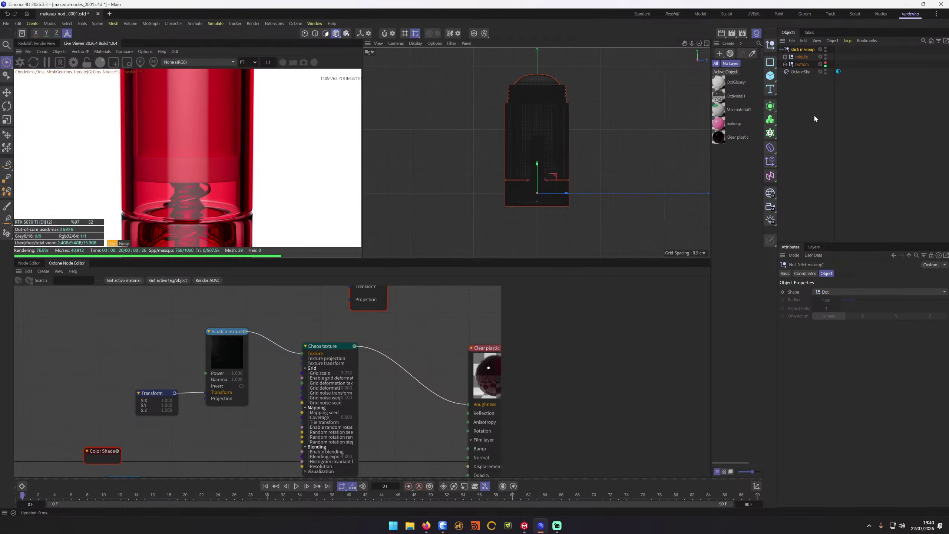
# Step: Add an XPresso tag to the stick makeup Null and dock its XPresso Editor beside the Live Viewer
pyautogui.rightClick(821, 49)
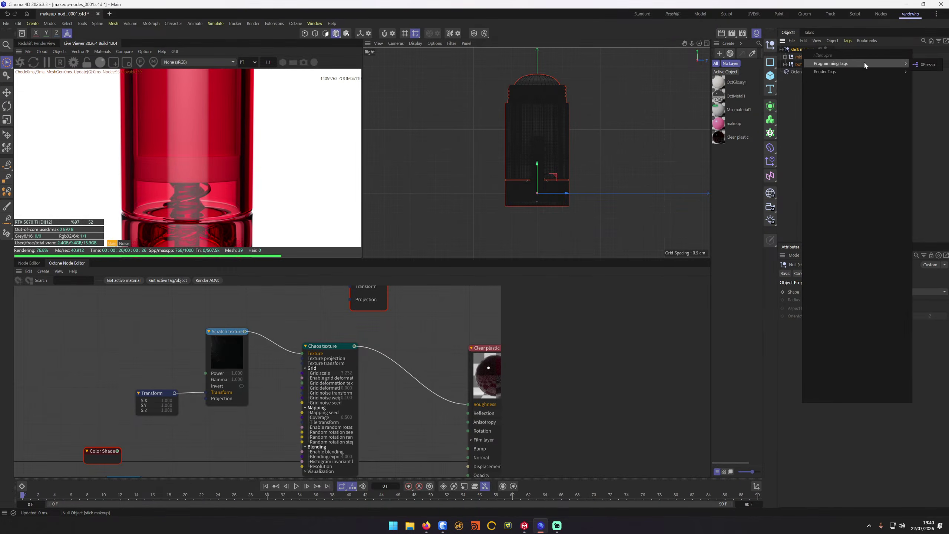
pyautogui.click(916, 63)
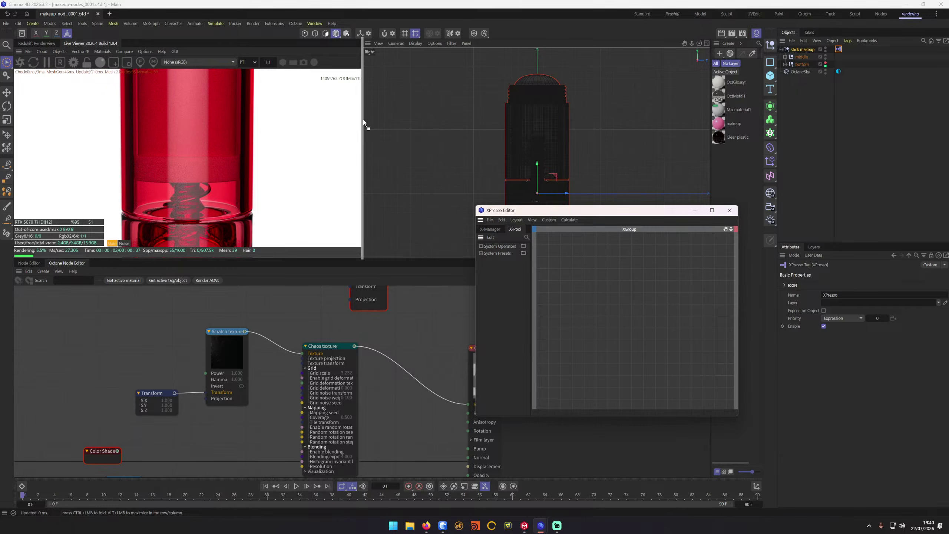
pyautogui.moveTo(116, 45); pyautogui.dragTo(118, 44)
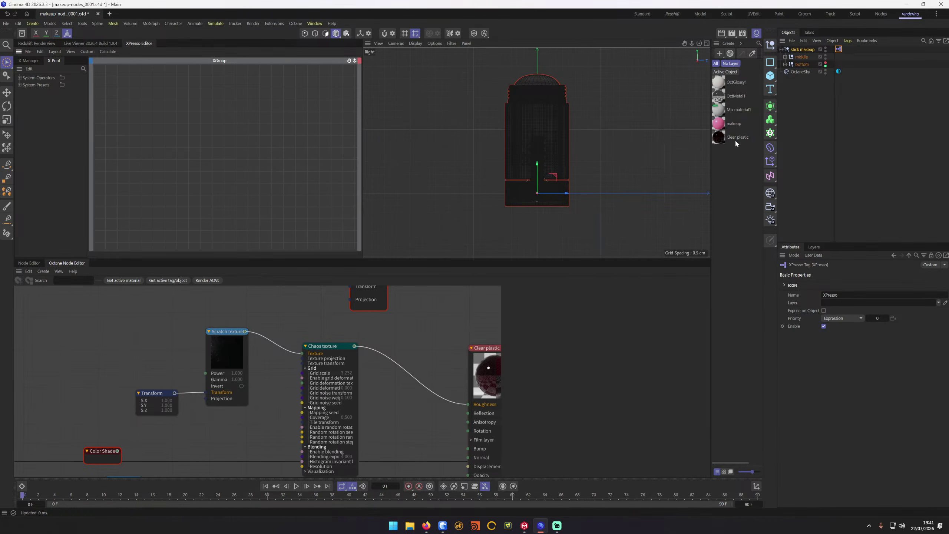
# Step: Add the Clear plastic material as a node in the XPresso graph and bring up its available input ports
pyautogui.moveTo(735, 134); pyautogui.dragTo(304, 122)
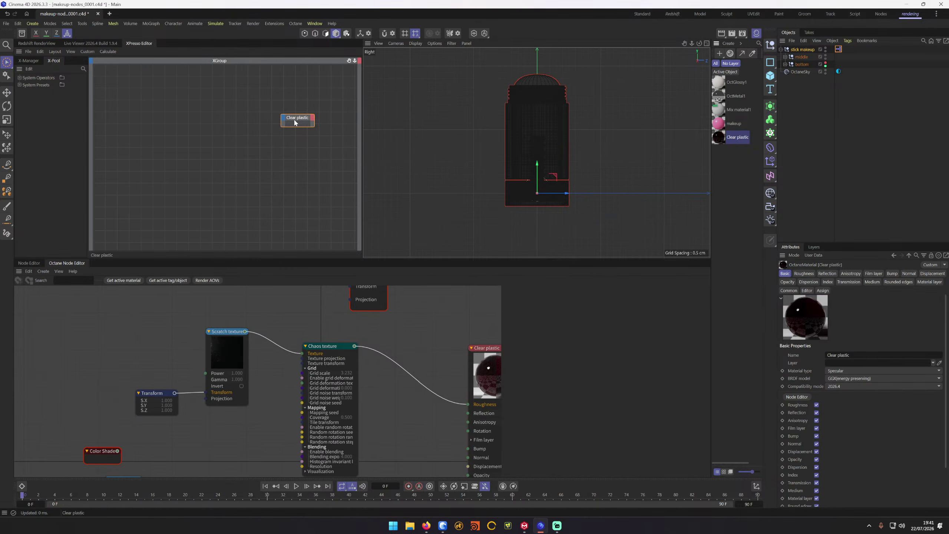
pyautogui.click(283, 119)
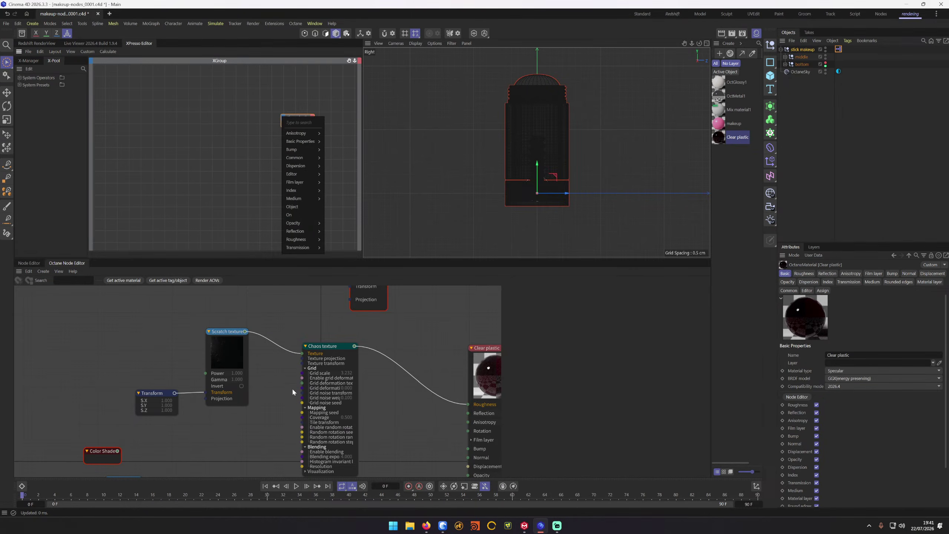
# Step: Try to bring the RGB color node from the Clear plastic material's Octane graph into the XPresso graph
pyautogui.moveTo(270, 374); pyautogui.dragTo(247, 271, button='middle')
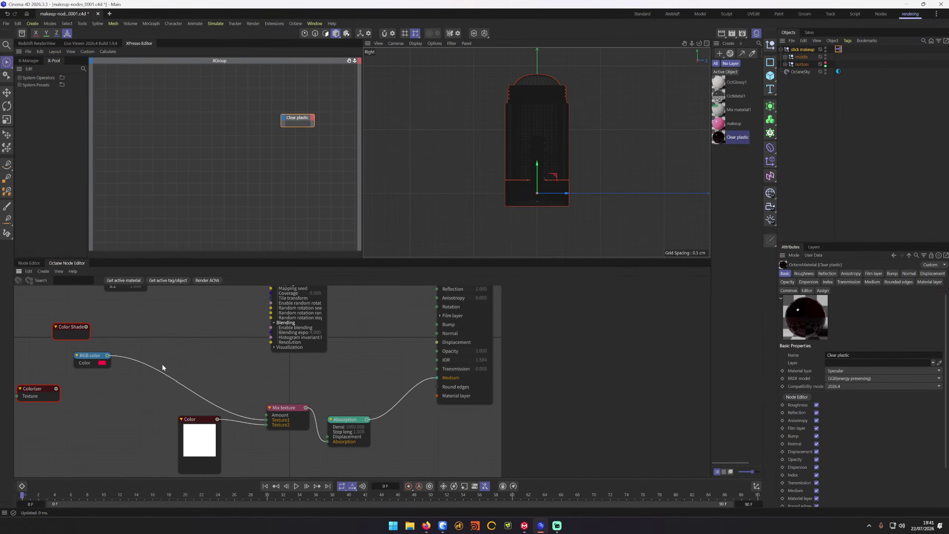
pyautogui.click(97, 361)
pyautogui.moveTo(97, 361); pyautogui.dragTo(280, 166)
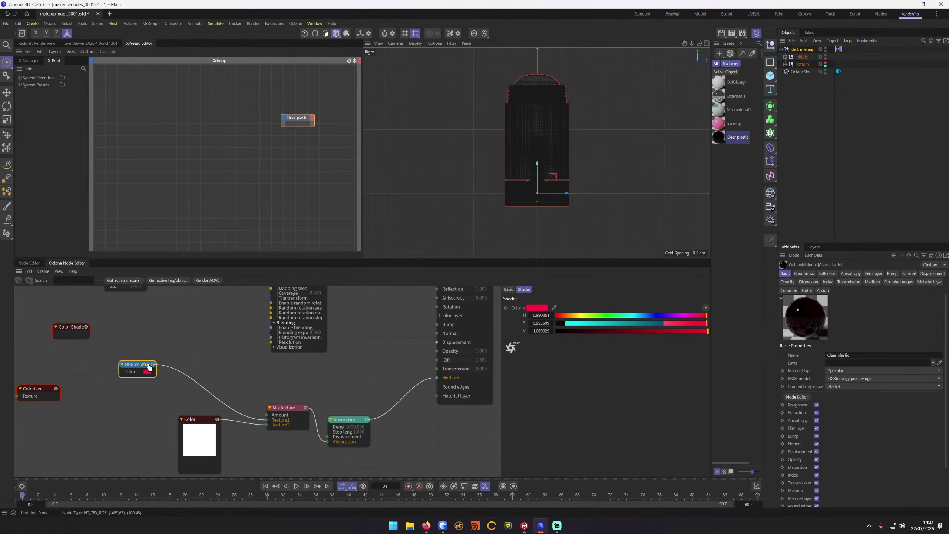
# Step: Add a Medium input port to the Clear plastic node in the XPresso graph
pyautogui.click(283, 119)
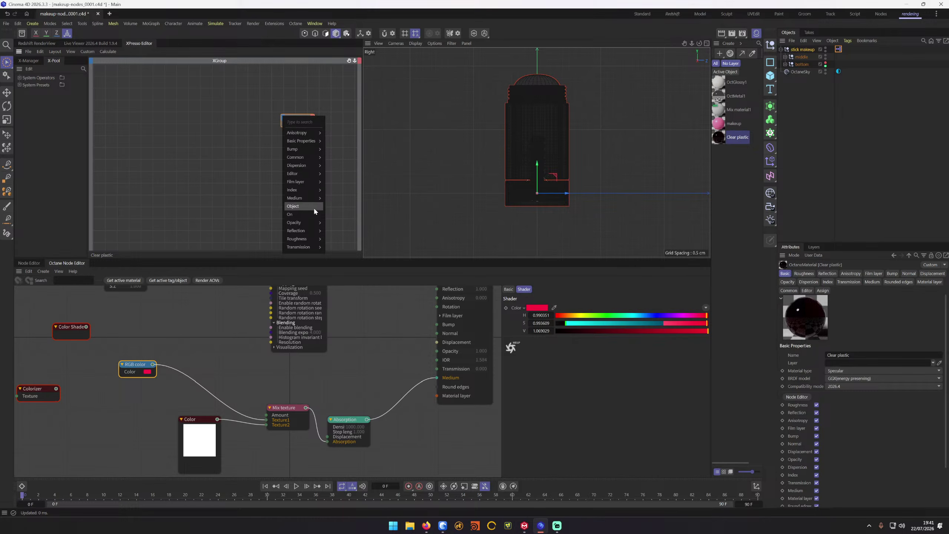
pyautogui.moveTo(320, 166)
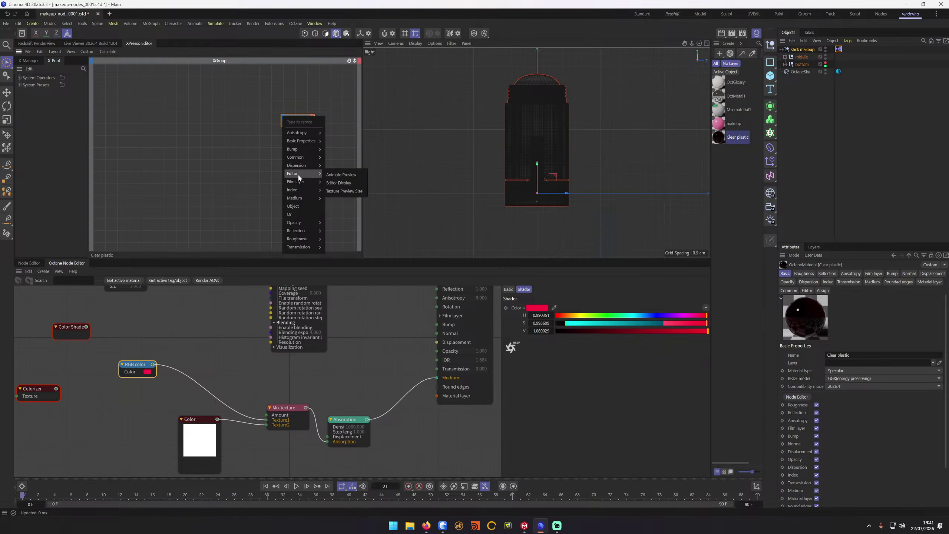
pyautogui.moveTo(310, 196)
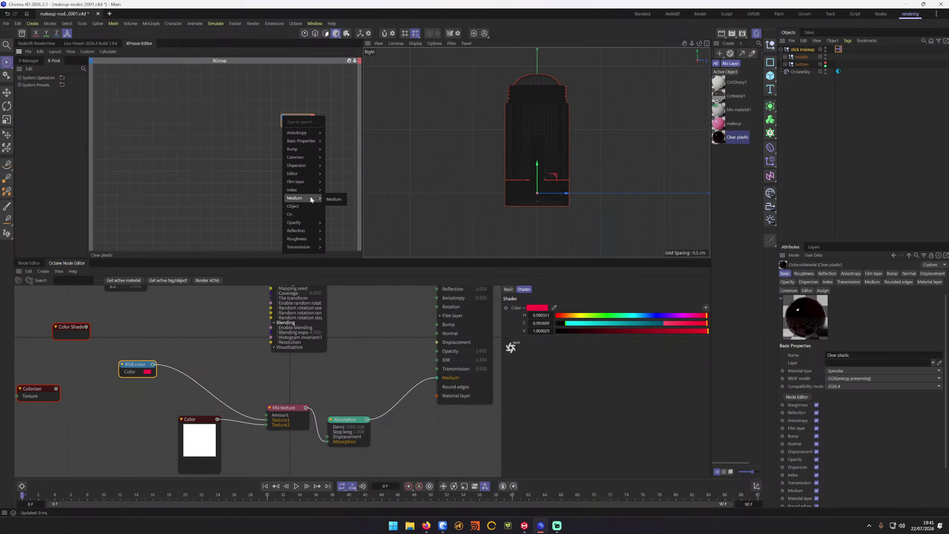
pyautogui.click(338, 198)
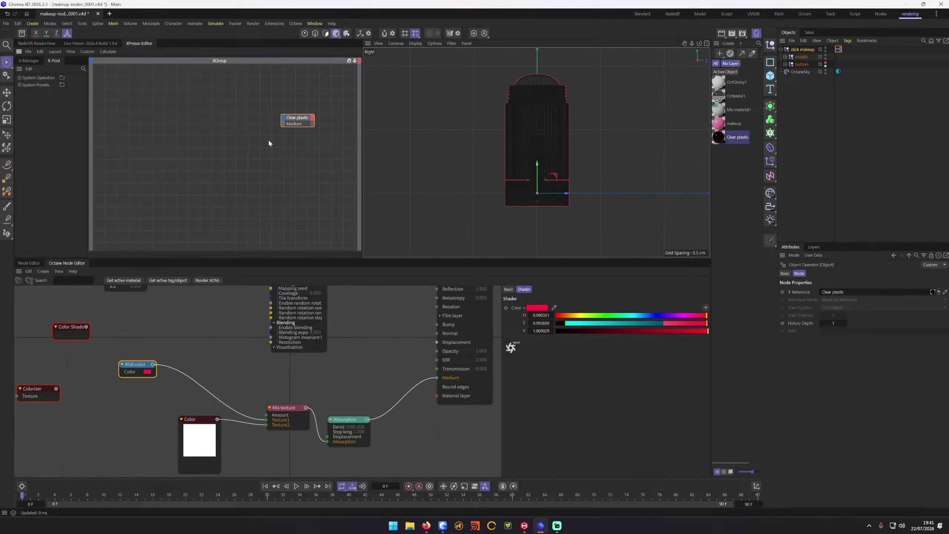
pyautogui.rightClick(288, 126)
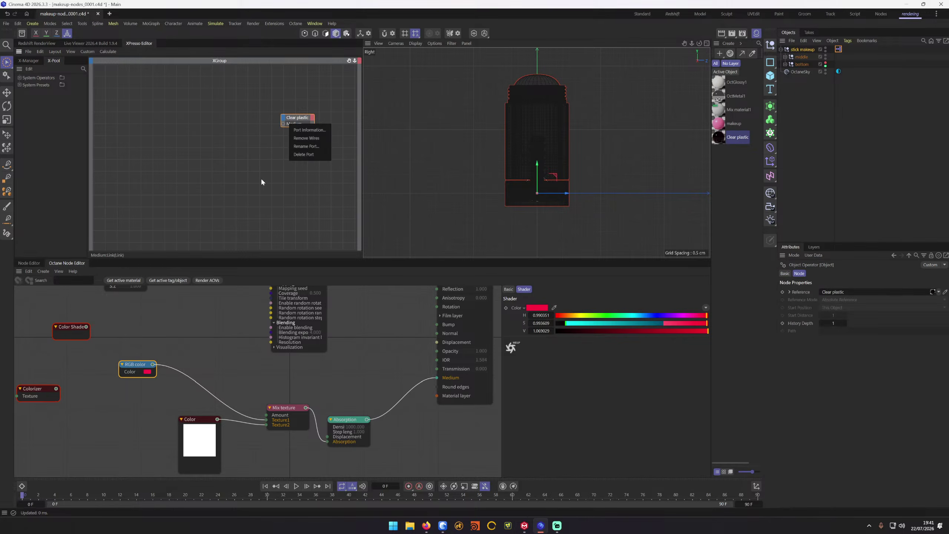
pyautogui.click(284, 136)
pyautogui.rightClick(258, 162)
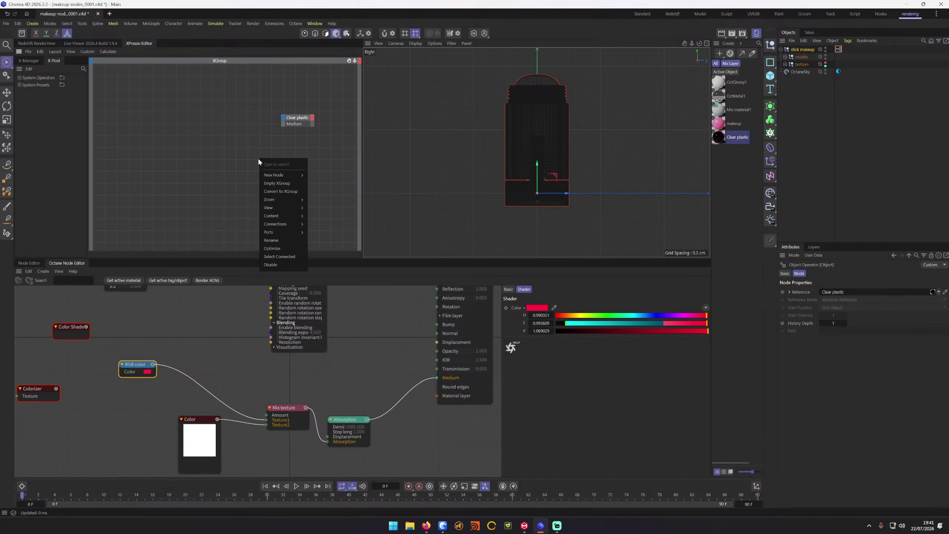
pyautogui.click(236, 170)
# Step: Search the XPresso node pool for Octane operators, then clear the search text
pyautogui.click(78, 71)
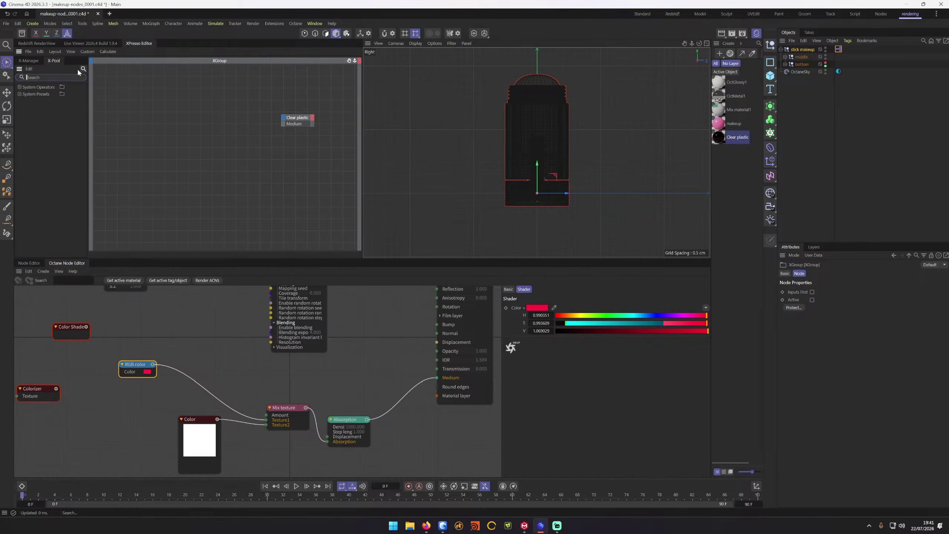
pyautogui.write('octr')
pyautogui.press('BackSpace')
pyautogui.press('BackSpace')
pyautogui.press('BackSpace')
pyautogui.press('BackSpace')
# Step: Add a C4D Colorizer node to the Clear plastic material's Octane graph and check its input options, keeping Luminance
pyautogui.moveTo(32, 378)
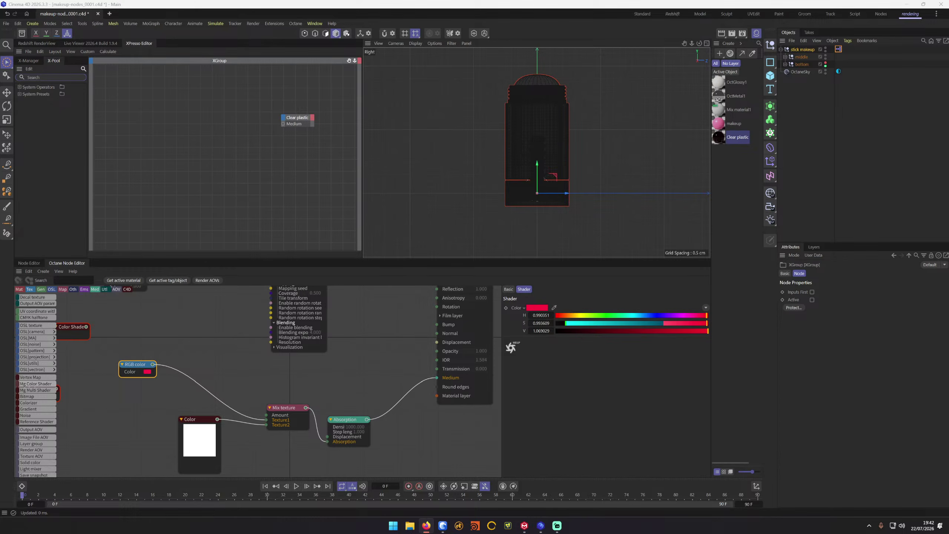
pyautogui.rightClick(143, 322)
pyautogui.moveTo(182, 251)
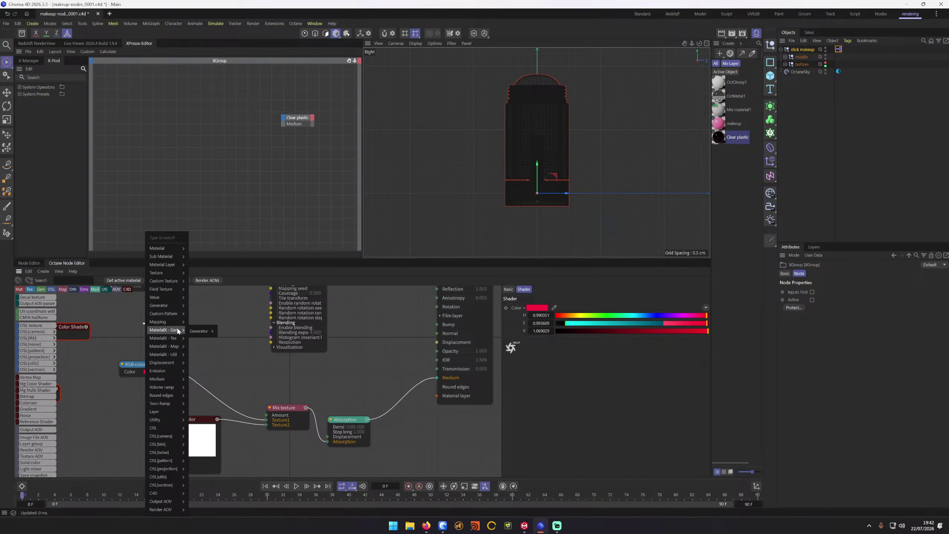
pyautogui.moveTo(172, 325)
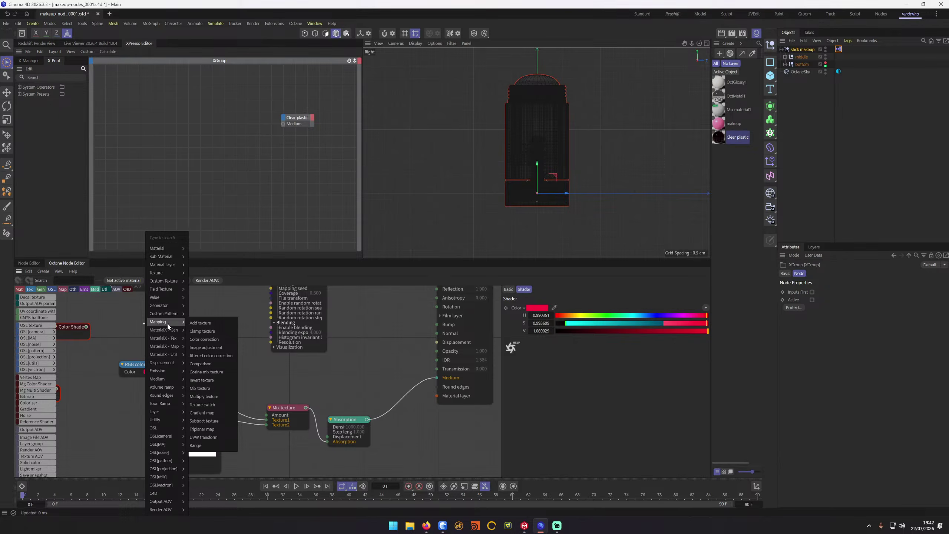
pyautogui.moveTo(184, 495)
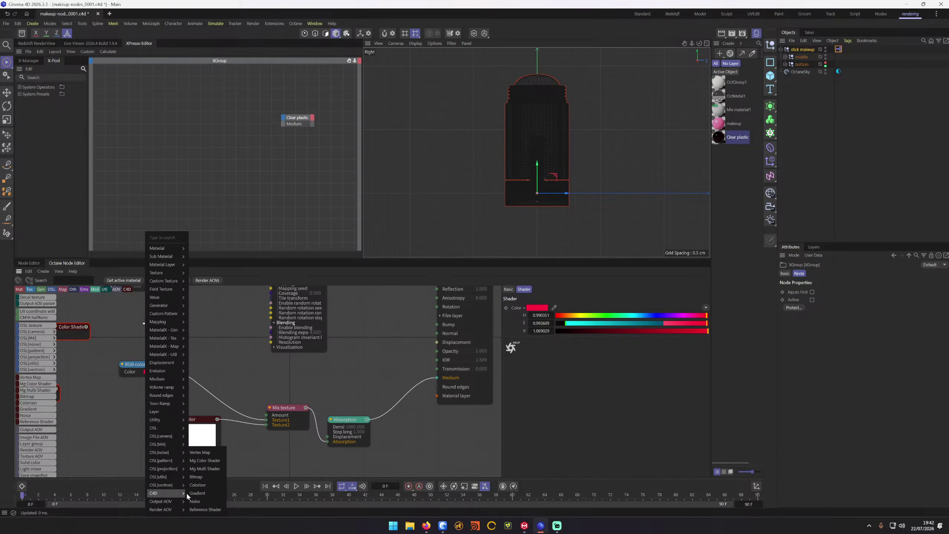
pyautogui.click(209, 487)
pyautogui.click(167, 330)
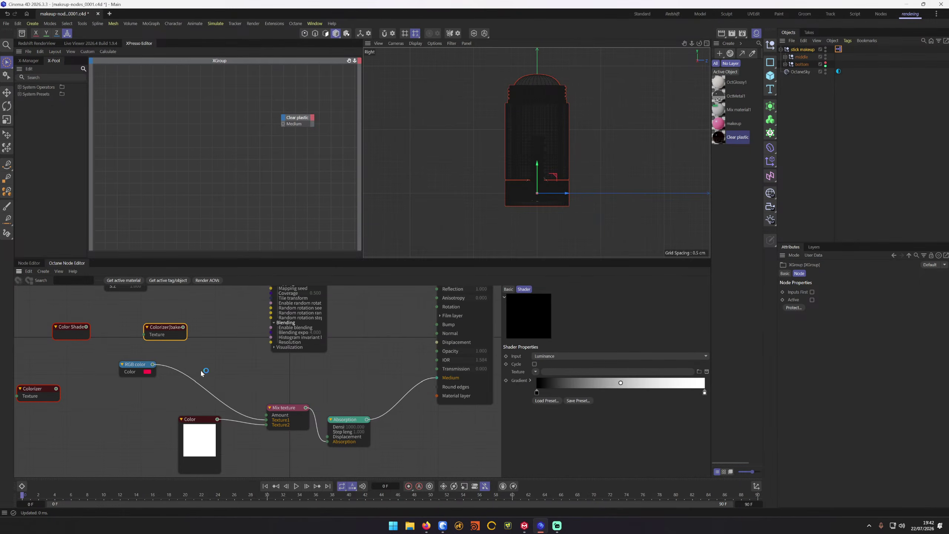
pyautogui.click(539, 356)
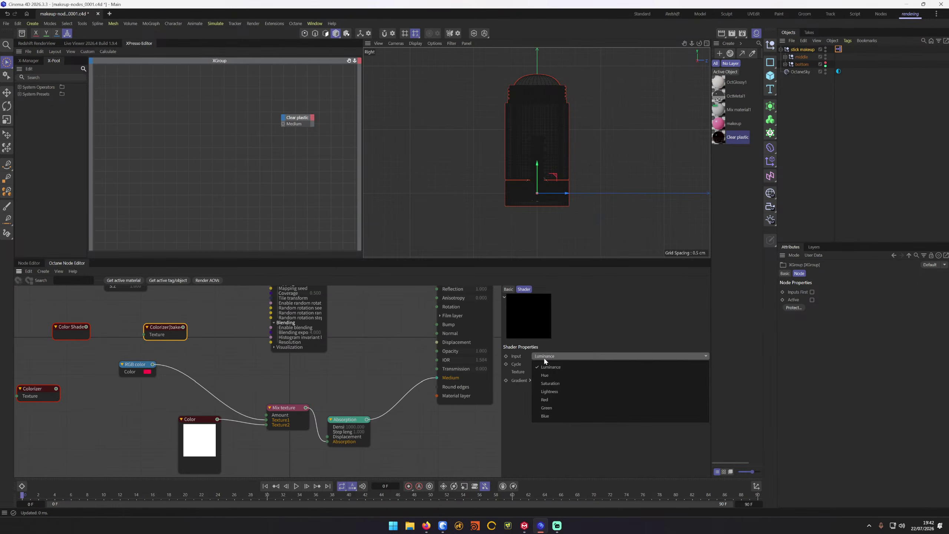
pyautogui.click(582, 340)
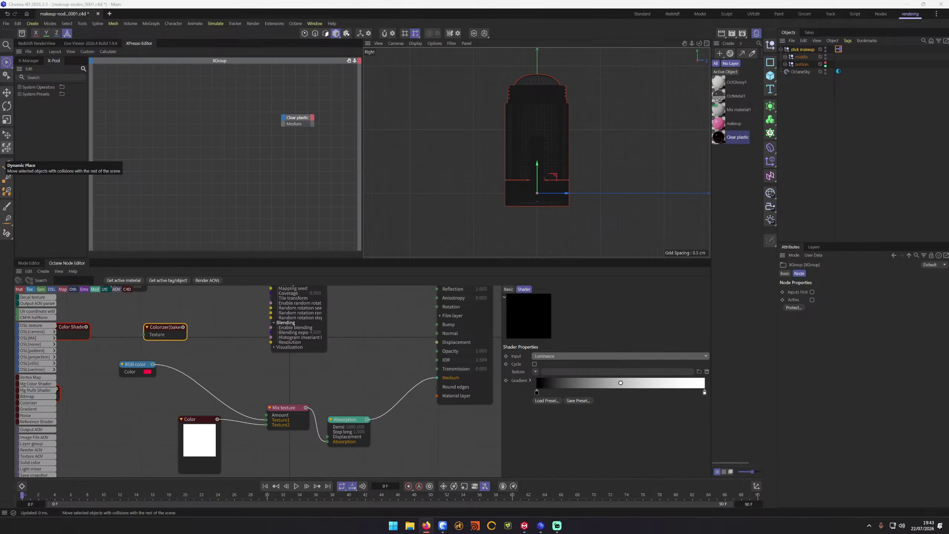
# Step: Switch to Firefox, read the OTOY forum thread on using User Data in Octane materials, and return to the search results
pyautogui.moveTo(0, 166); pyautogui.dragTo(348, 2)
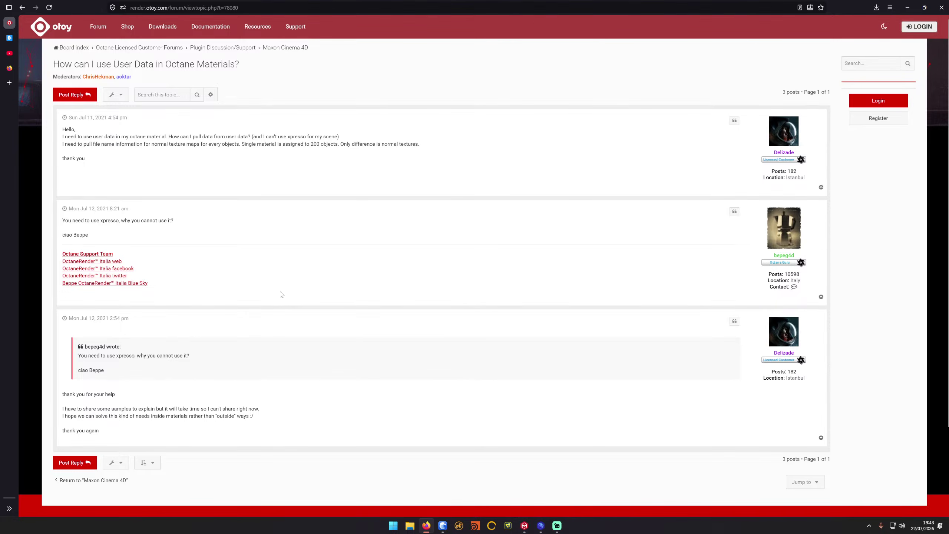
pyautogui.scroll(-3, 282, 294)
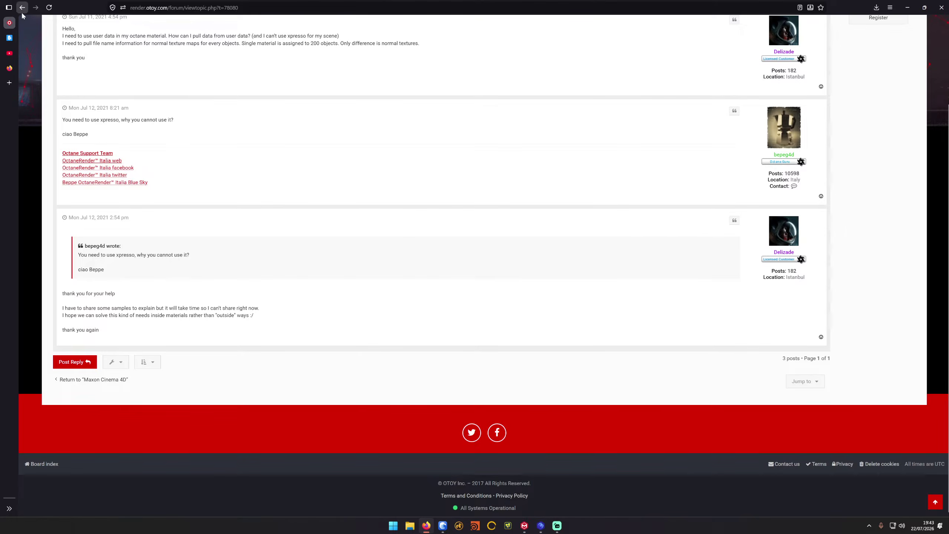
pyautogui.click(22, 14)
# Step: Search the web for "octane xpresso" and open the OTOY forum thread "Octane and XPresso"
pyautogui.moveTo(180, 31); pyautogui.dragTo(60, 32)
pyautogui.write('octane xpr')
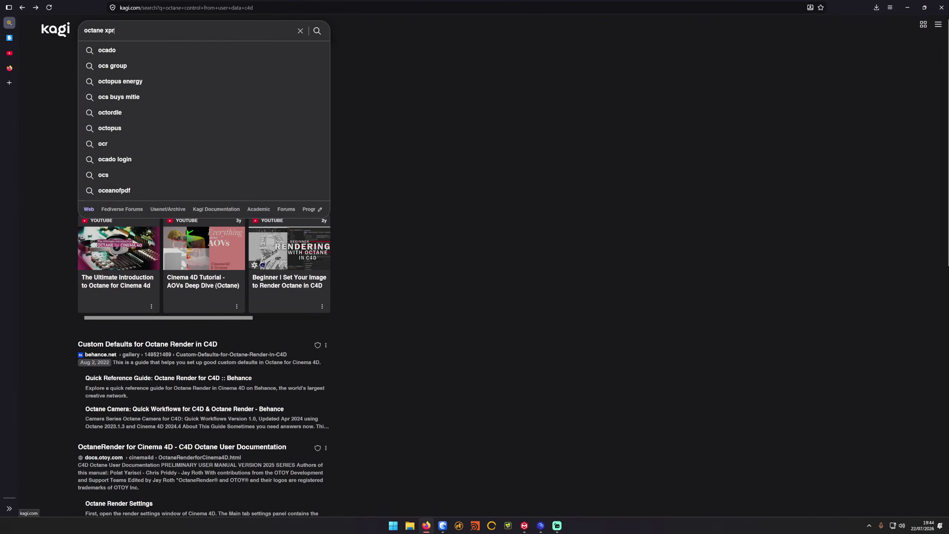
pyautogui.write('esso')
pyautogui.press('Return')
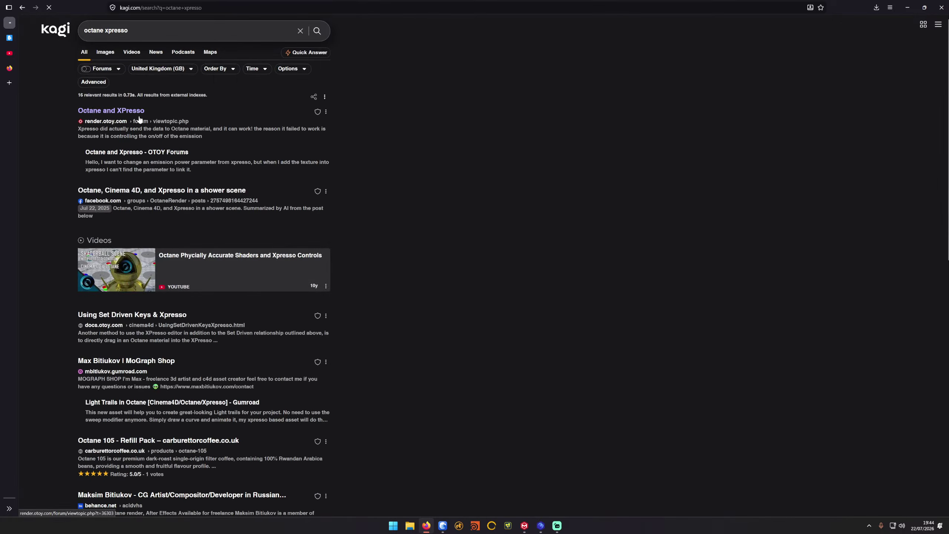
pyautogui.click(139, 118)
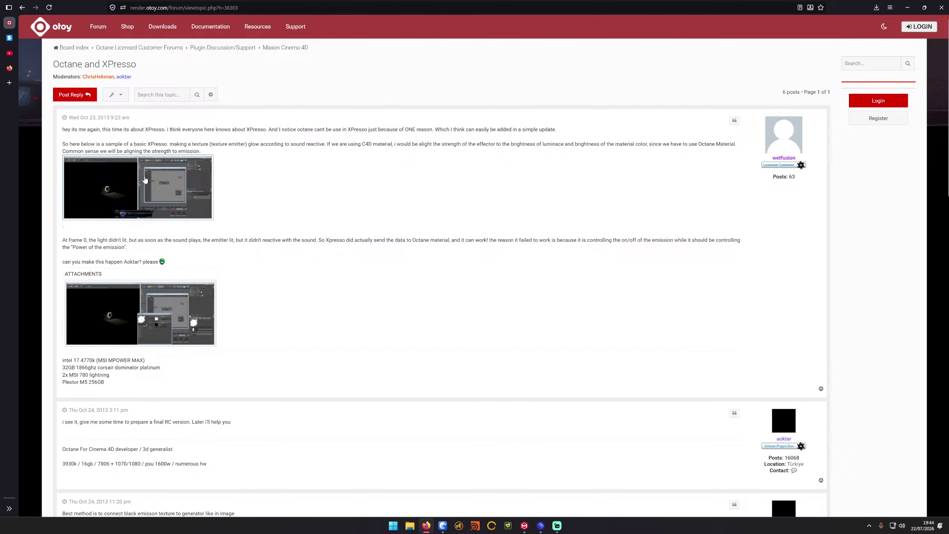
# Step: View the XPresso screenshot in the forum thread's first post, return to the thread, and switch back to Cinema 4D
pyautogui.click(145, 180)
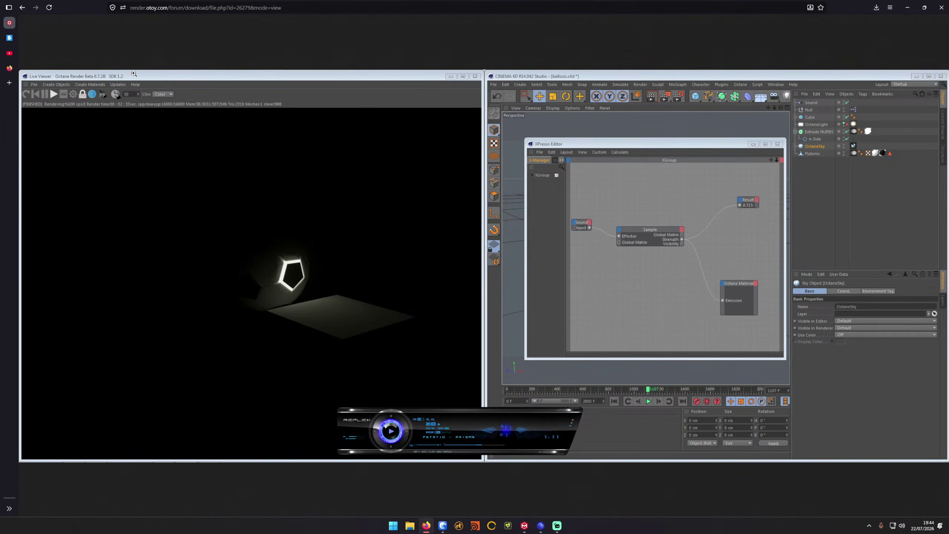
pyautogui.click(22, 7)
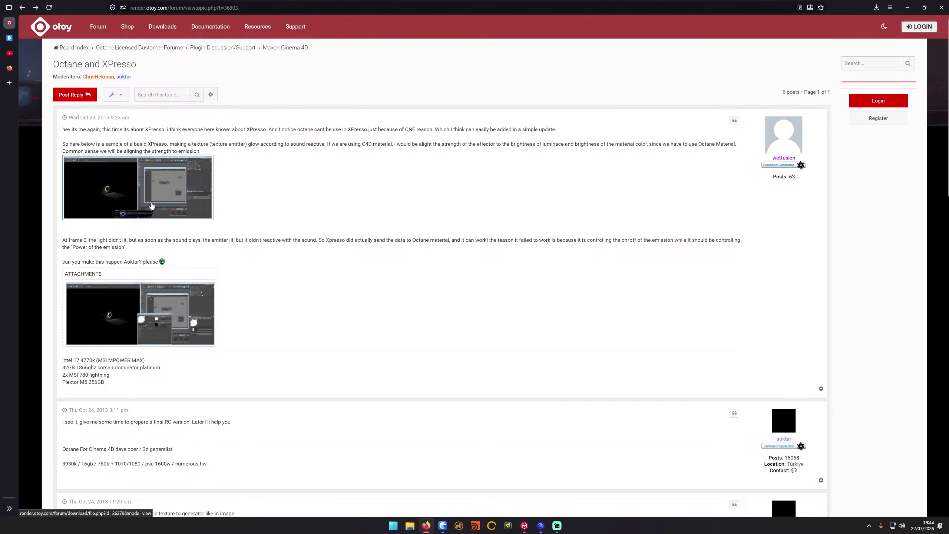
pyautogui.hotkey('alt', 'Tab')
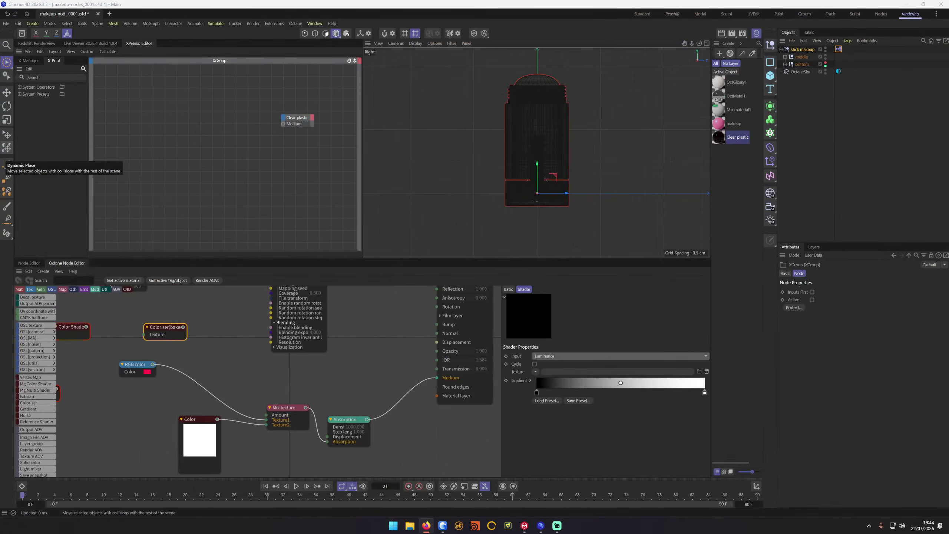
# Step: Check the Clear plastic material's Editor, Assign and Common settings
pyautogui.moveTo(414, 342); pyautogui.dragTo(372, 389, button='middle')
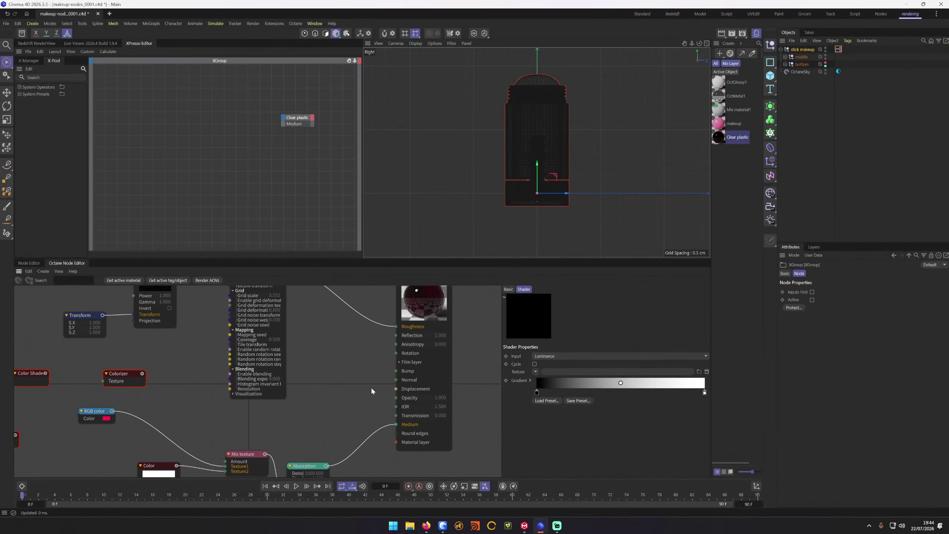
pyautogui.moveTo(462, 351); pyautogui.dragTo(426, 386, button='middle')
pyautogui.click(388, 311)
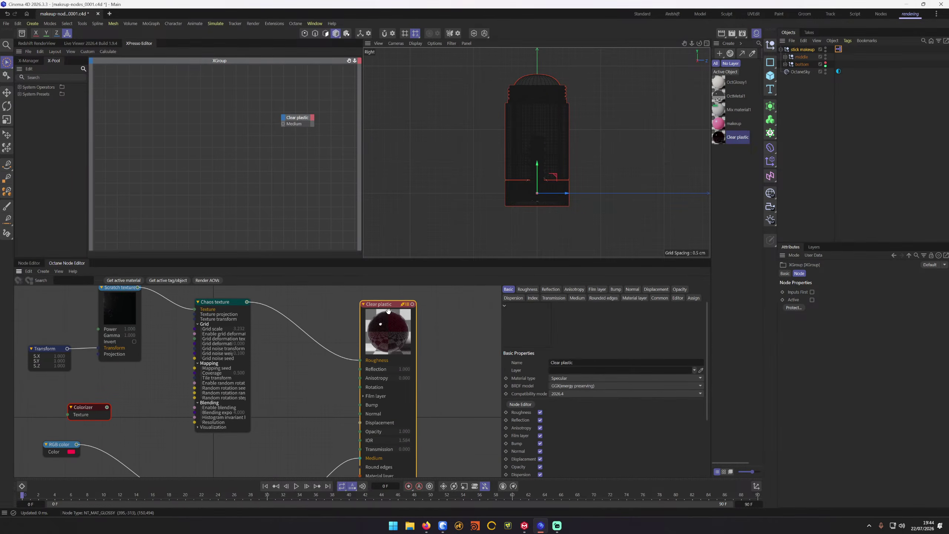
pyautogui.click(677, 298)
pyautogui.click(693, 298)
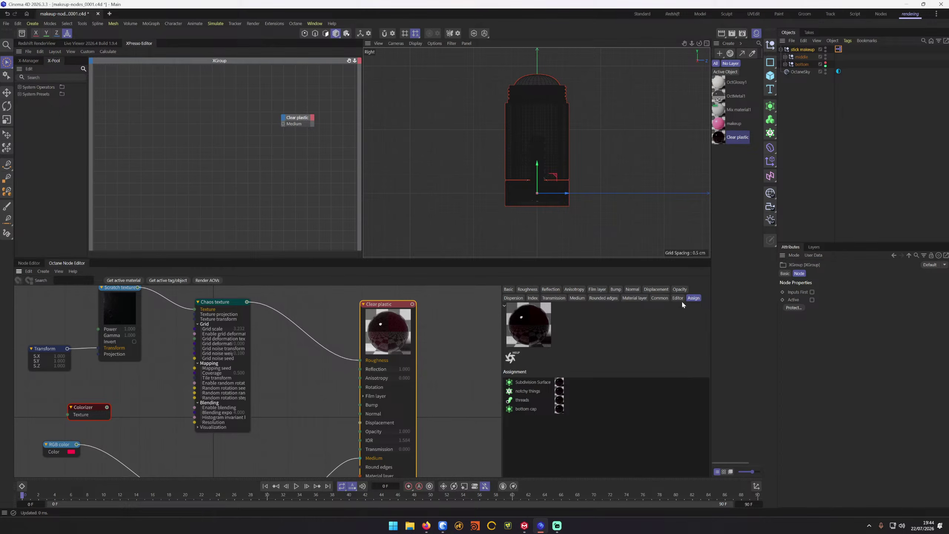
pyautogui.click(659, 299)
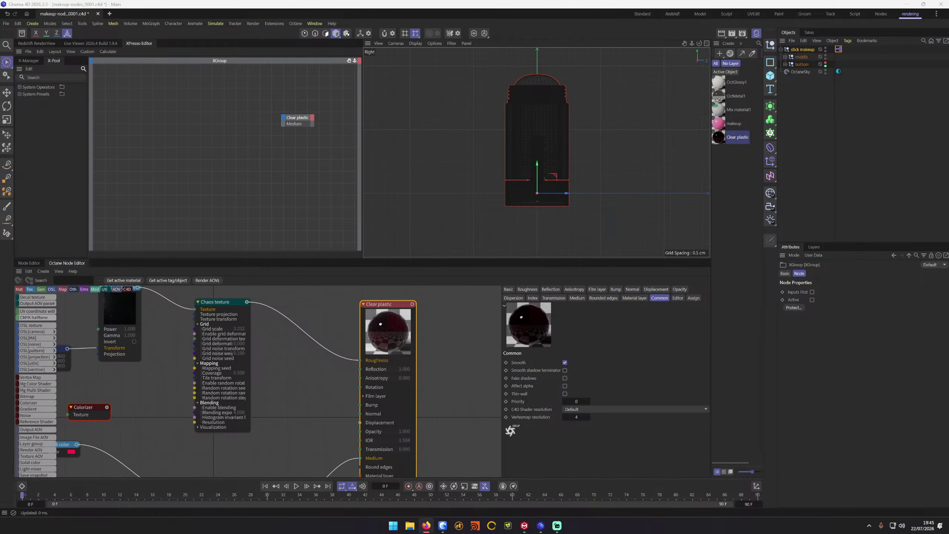
# Step: Search the Octane node list for "DRIV" and "SET", then close the search without adding a node
pyautogui.click(295, 365)
pyautogui.press('Tab')
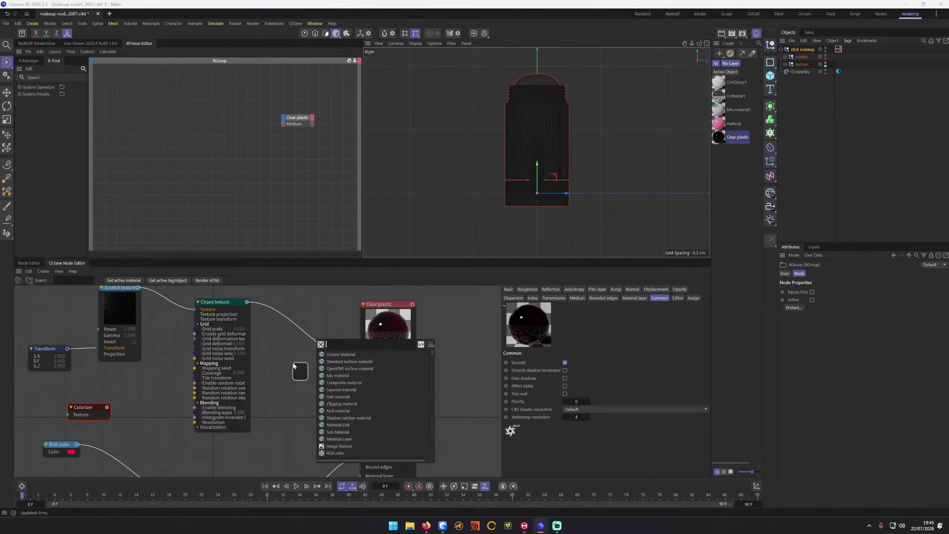
pyautogui.write('DRIV')
pyautogui.press('BackSpace')
pyautogui.press('BackSpace')
pyautogui.press('BackSpace')
pyautogui.press('BackSpace')
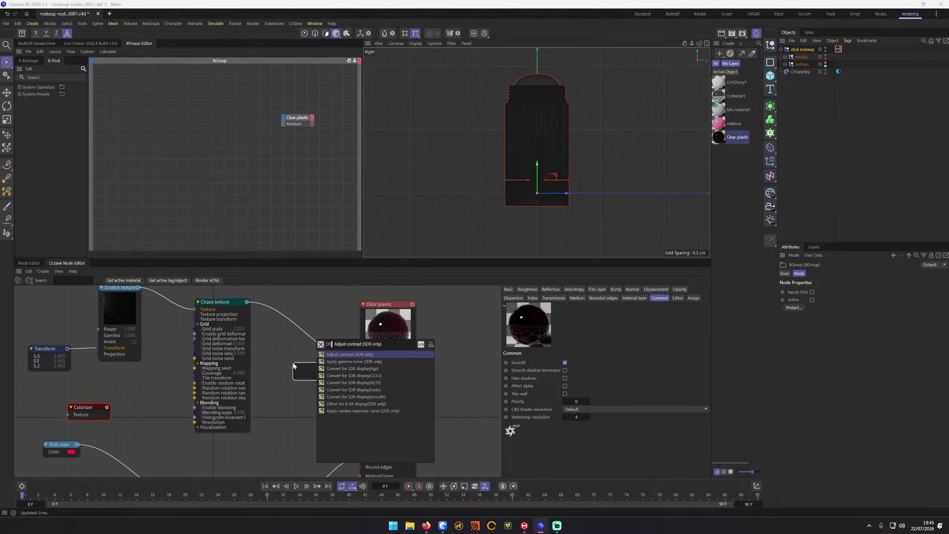
pyautogui.write('SET')
pyautogui.press('BackSpace')
pyautogui.press('BackSpace')
pyautogui.press('BackSpace')
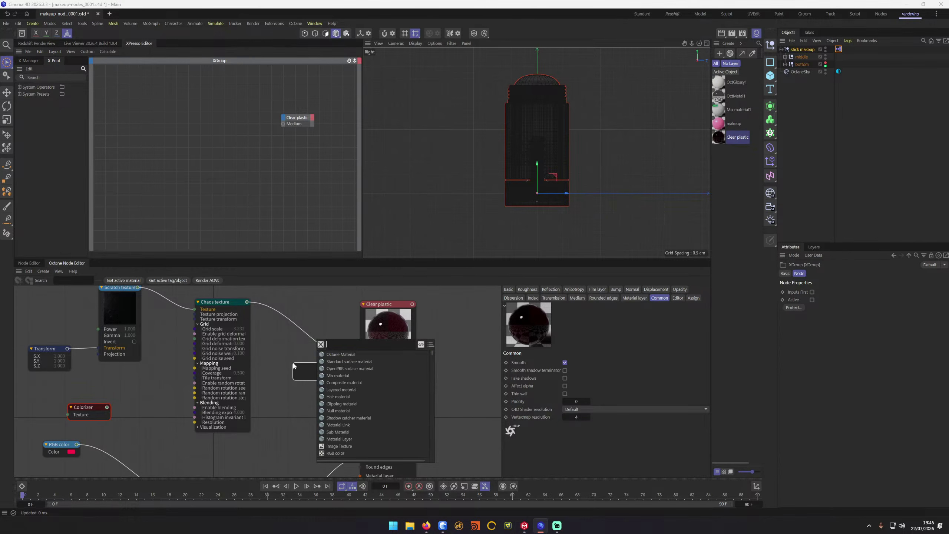
pyautogui.press('Escape')
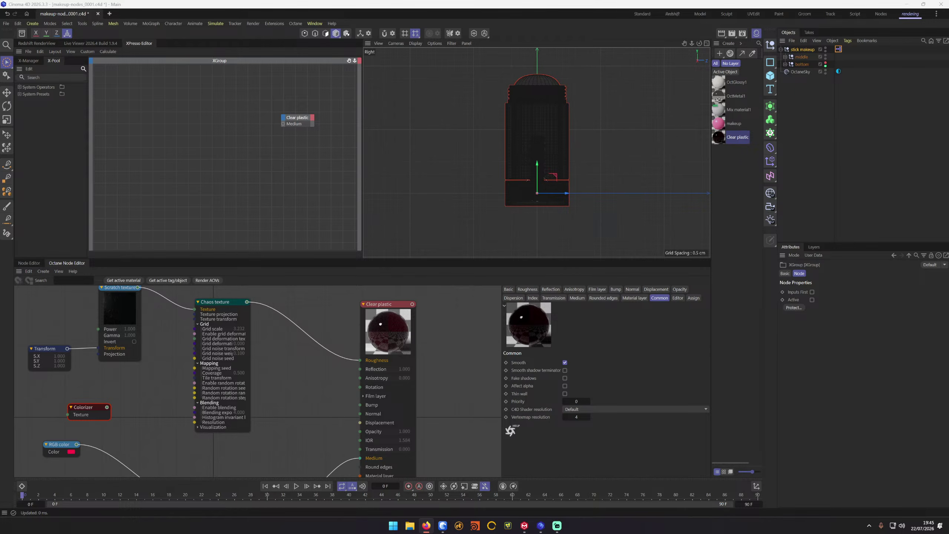
# Step: Switch to Firefox, read the Octane documentation page "Using Set Driven Keys & Xpresso", and return to Cinema 4D
pyautogui.hotkey('alt', 'Tab')
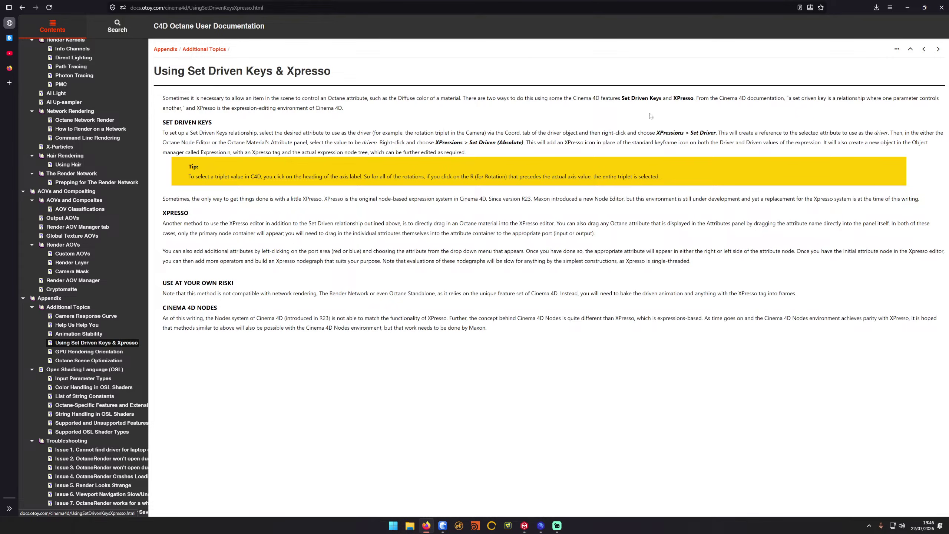
pyautogui.click(907, 7)
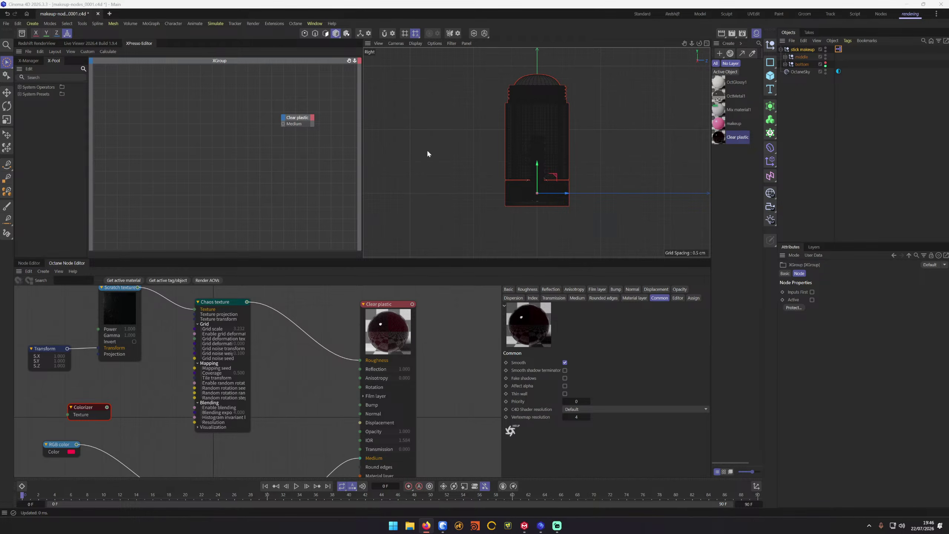
# Step: Clear the XPresso tag from the stick makeup Null and add user data named "color" with the Color data type
pyautogui.click(821, 115)
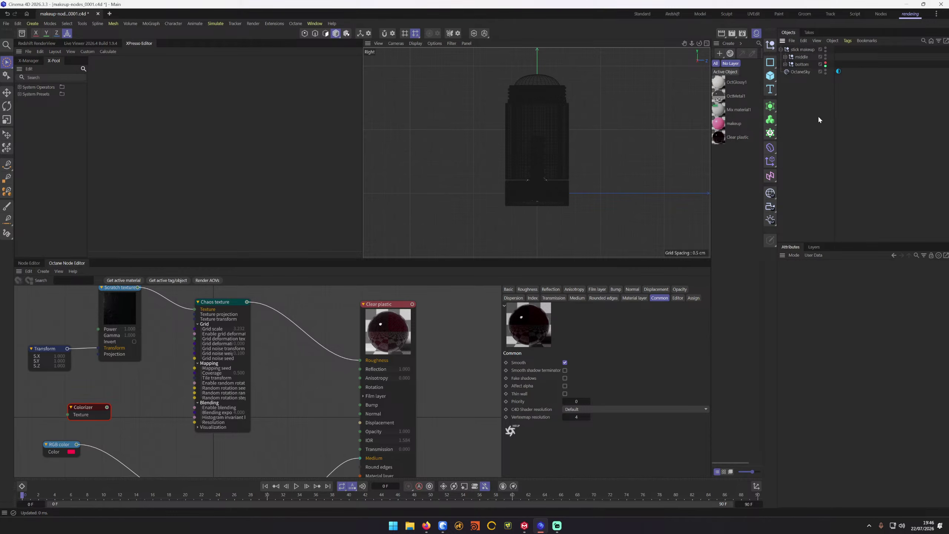
pyautogui.click(803, 51)
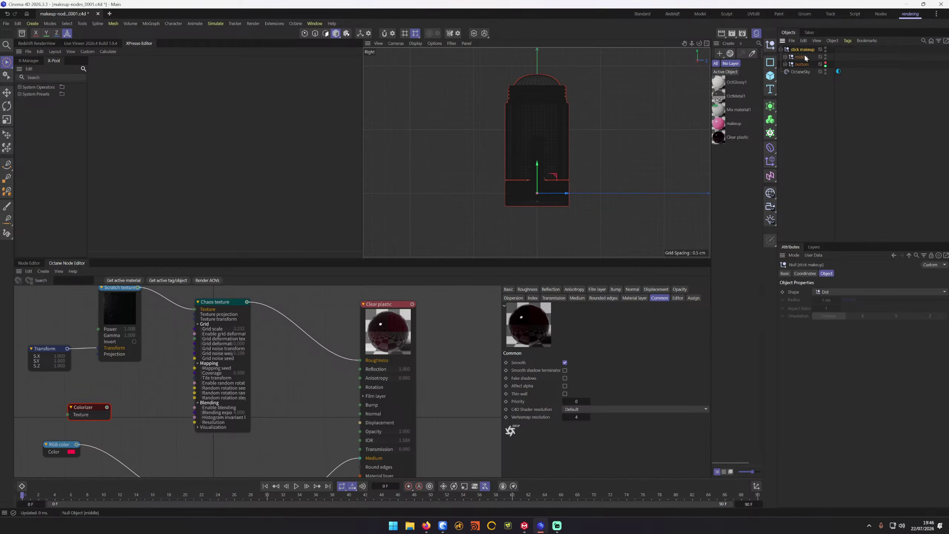
pyautogui.click(813, 255)
pyautogui.click(826, 269)
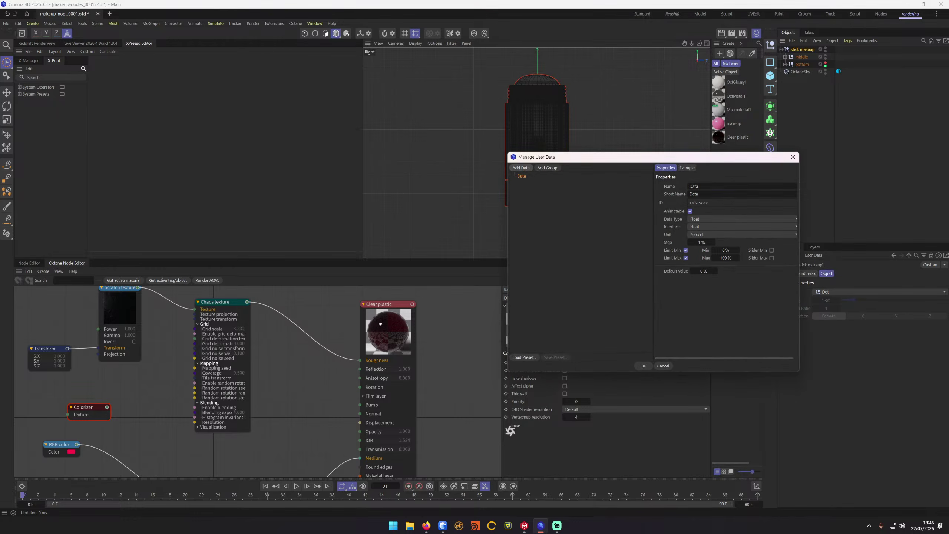
pyautogui.click(695, 185)
pyautogui.write('color')
pyautogui.click(725, 219)
pyautogui.click(728, 209)
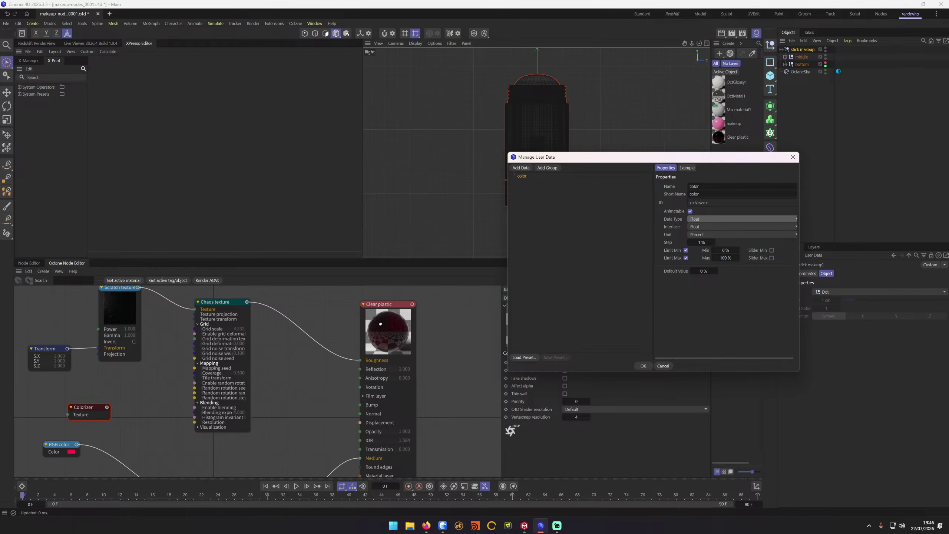
pyautogui.click(716, 220)
pyautogui.click(723, 261)
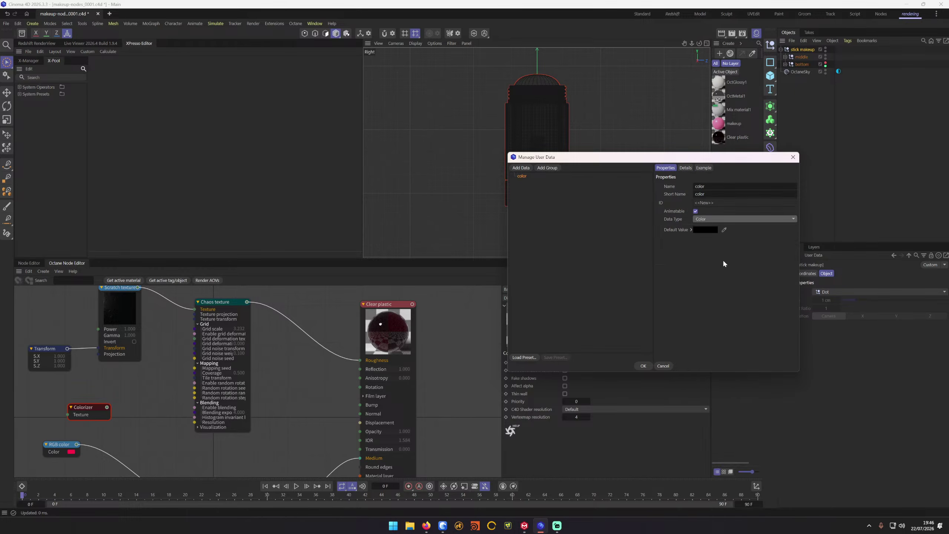
pyautogui.click(644, 366)
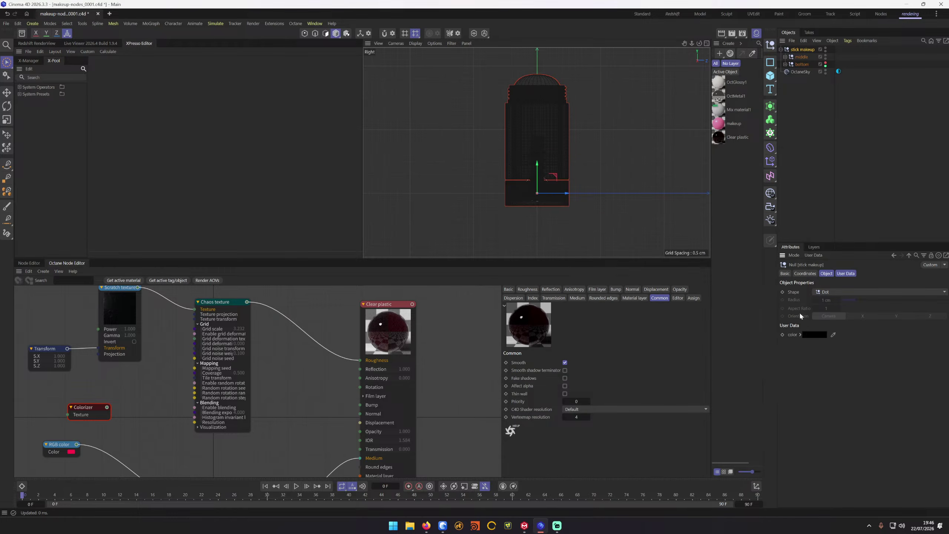
# Step: Set the stick makeup Null's color user data as the XPressions driver
pyautogui.rightClick(781, 330)
pyautogui.moveTo(814, 367)
pyautogui.click(860, 368)
# Step: Make the Color of the RGB color node in the Clear plastic graph driven, using Set Driven (Absolute)
pyautogui.moveTo(261, 363); pyautogui.dragTo(341, 311, button='middle')
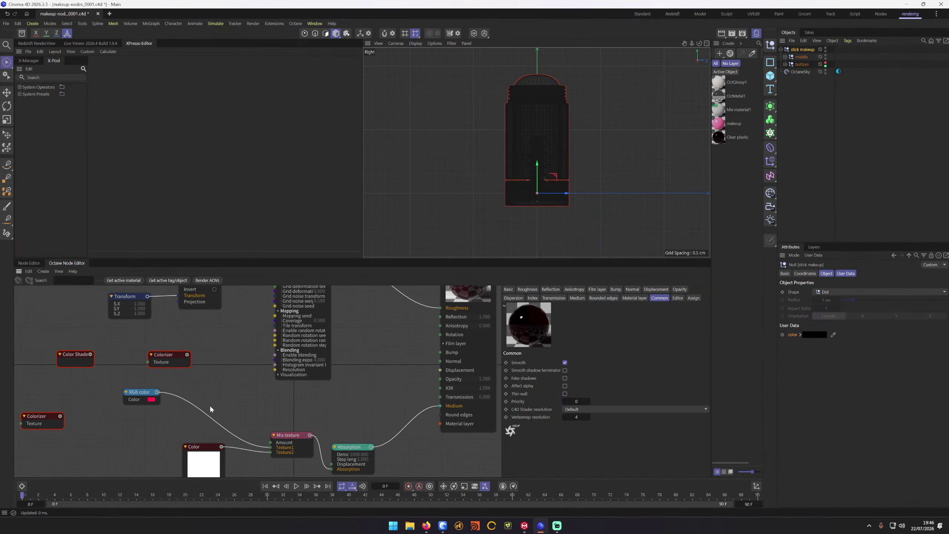
pyautogui.click(143, 394)
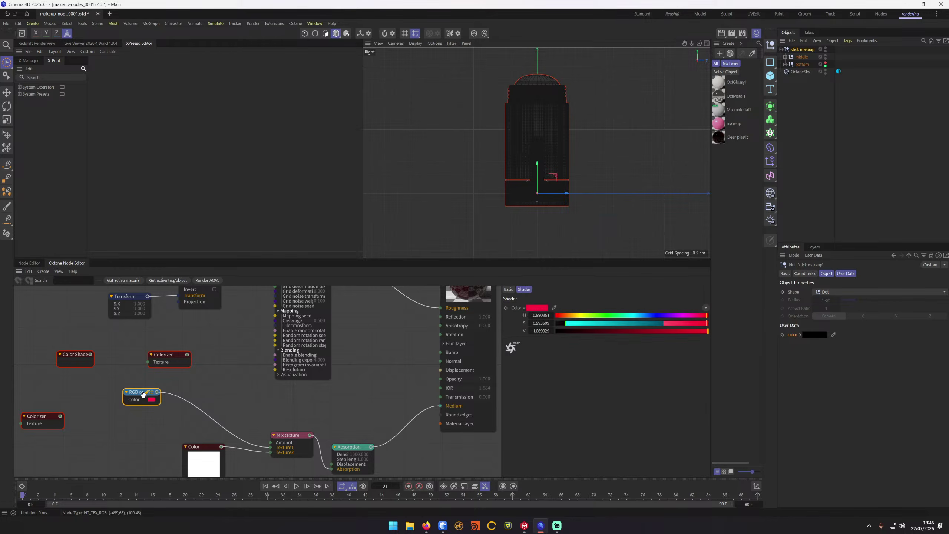
pyautogui.rightClick(515, 310)
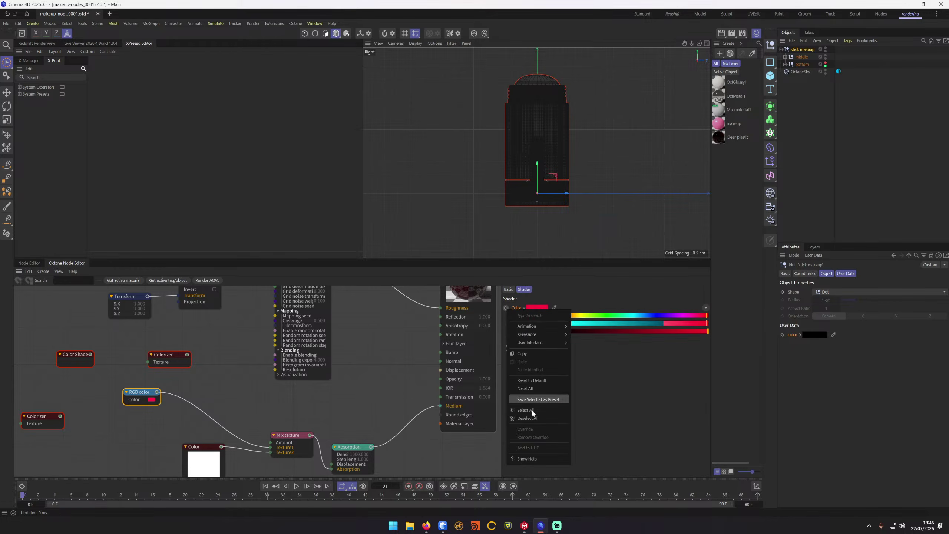
pyautogui.moveTo(541, 334)
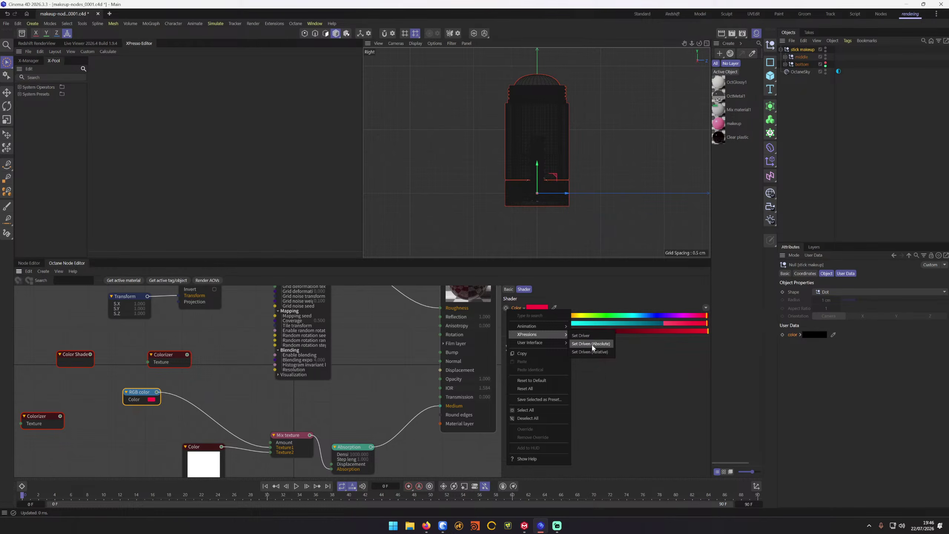
pyautogui.click(593, 348)
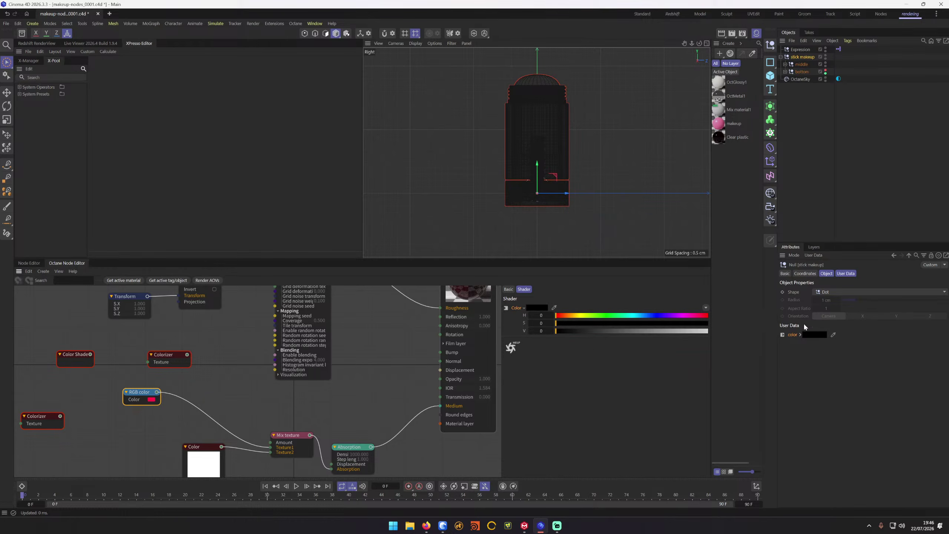
# Step: Set the stick makeup Null's color user data to bright red, RGB 254, 0, 0, to test the driven colour
pyautogui.click(812, 335)
pyautogui.click(784, 373)
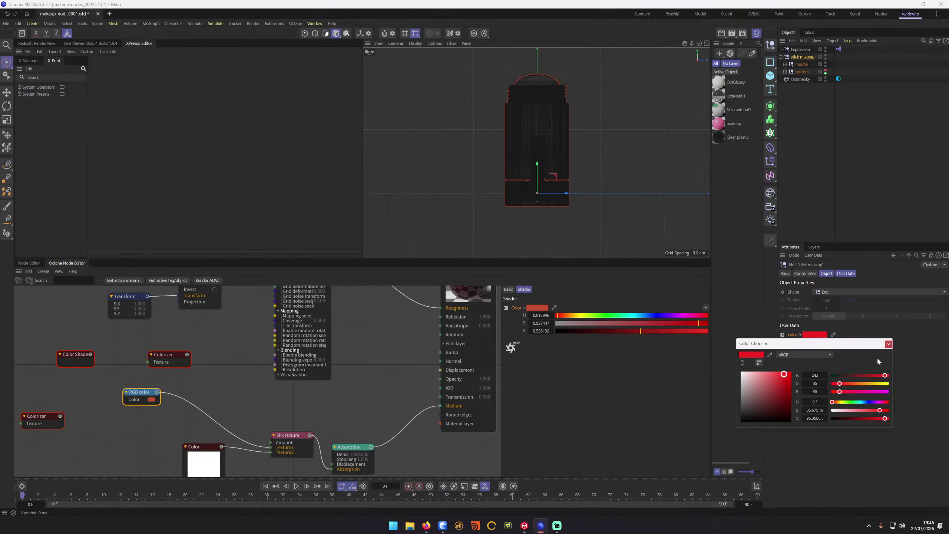
pyautogui.moveTo(775, 382); pyautogui.dragTo(848, 350)
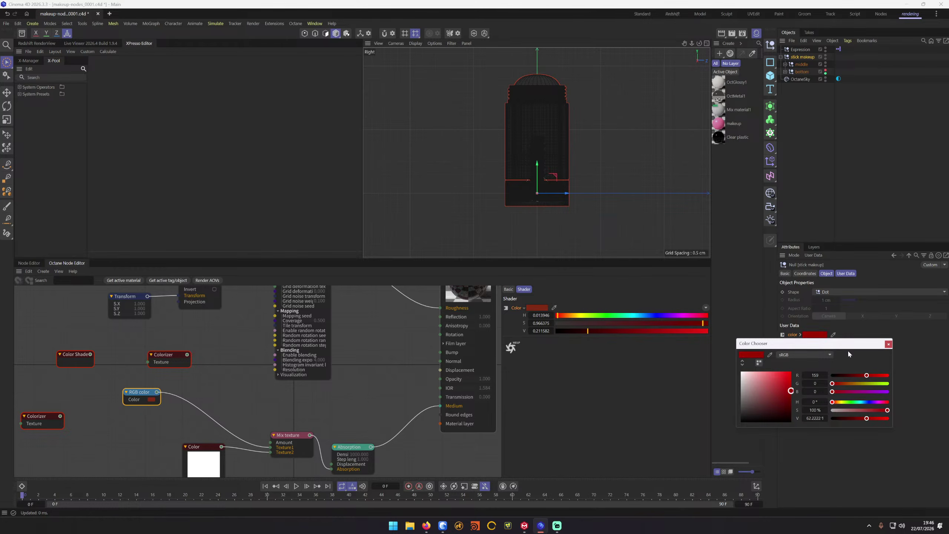
pyautogui.click(888, 344)
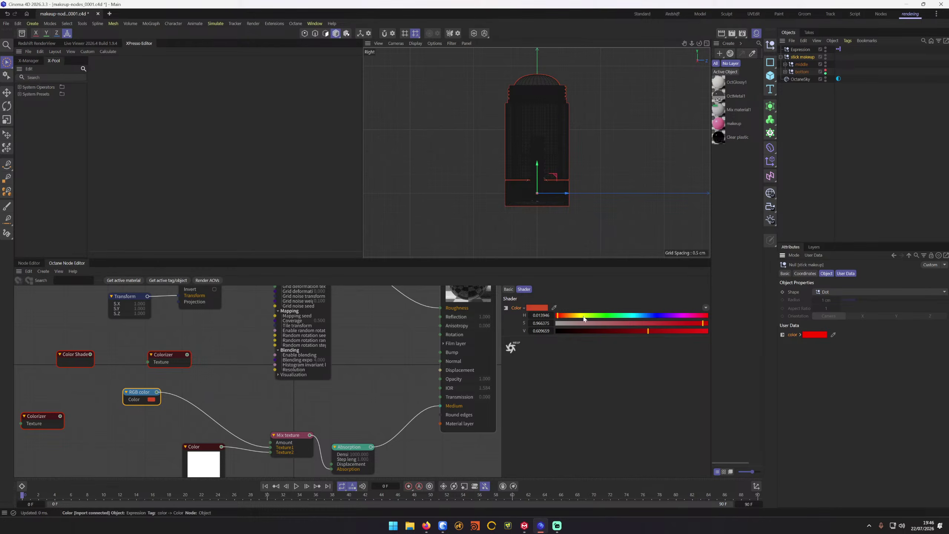
# Step: Set the Null's color user data to light blue, hue about 213°, saturation 34% and value 100%, keeping the sRGB colour space
pyautogui.click(815, 336)
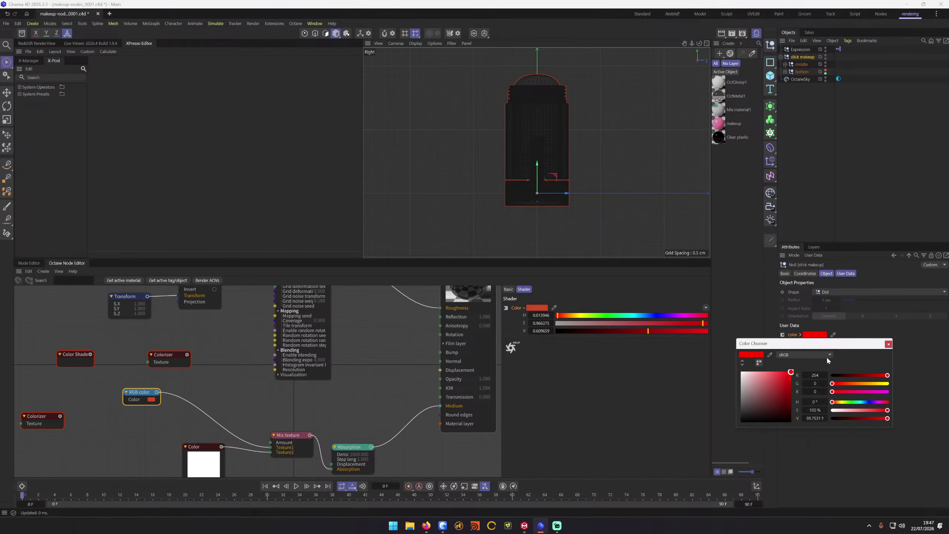
pyautogui.click(826, 356)
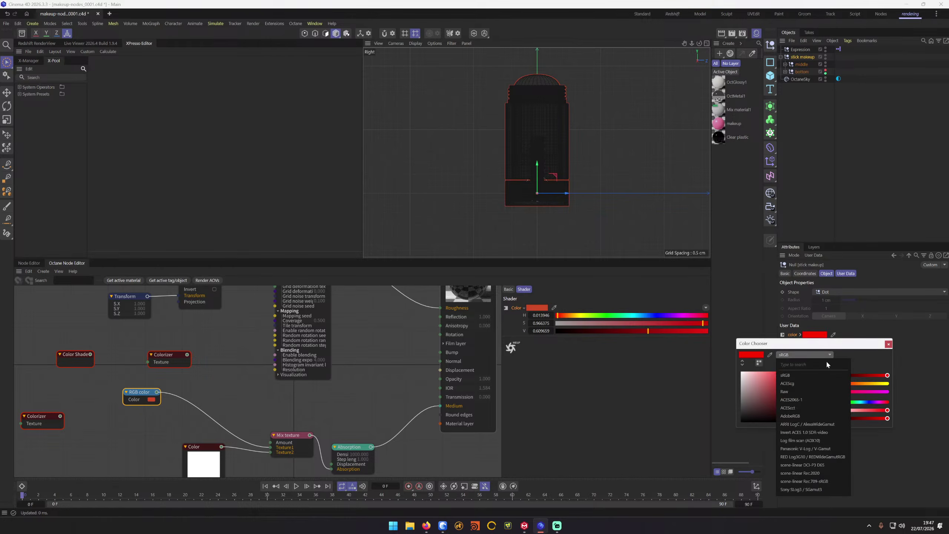
pyautogui.click(869, 356)
pyautogui.click(742, 363)
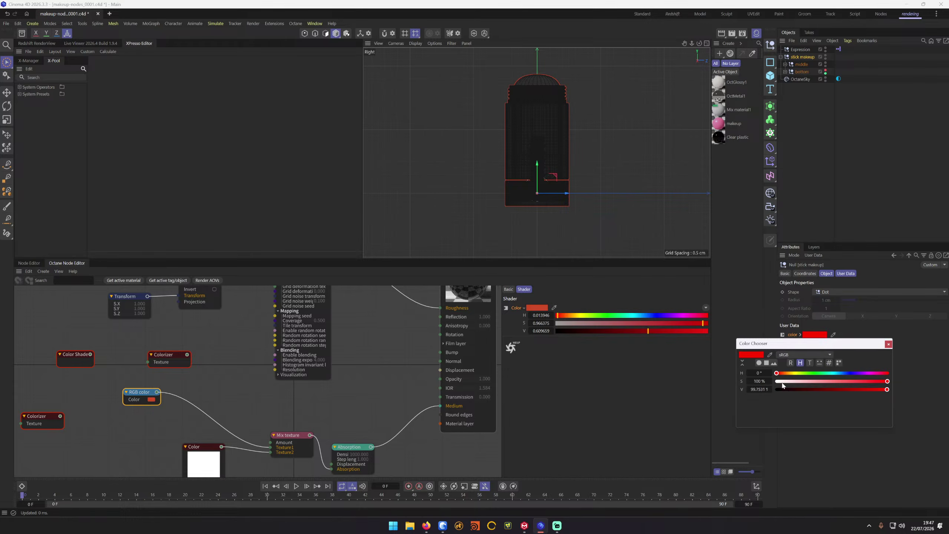
pyautogui.moveTo(846, 381)
pyautogui.mouseDown()
pyautogui.moveTo(790, 373)
pyautogui.moveTo(842, 373)
pyautogui.mouseUp()
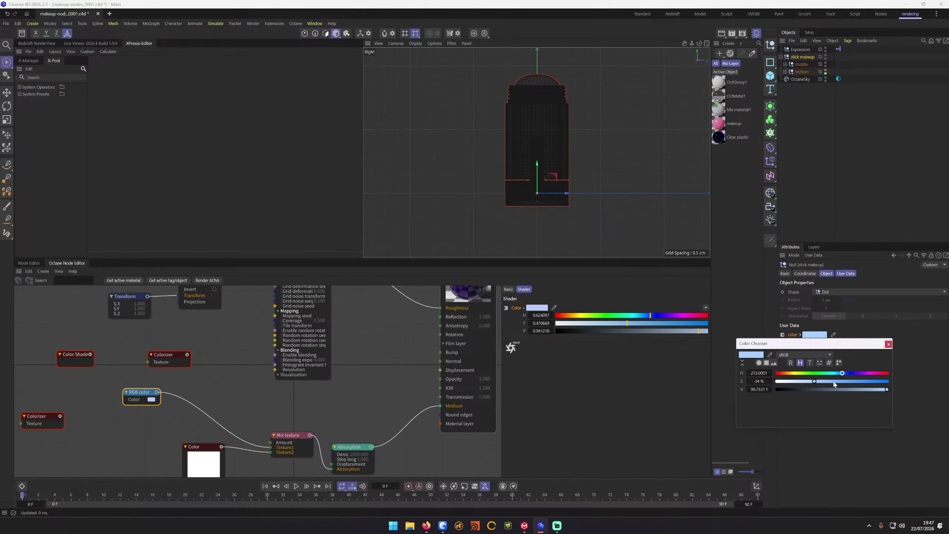
pyautogui.moveTo(865, 389); pyautogui.dragTo(889, 390)
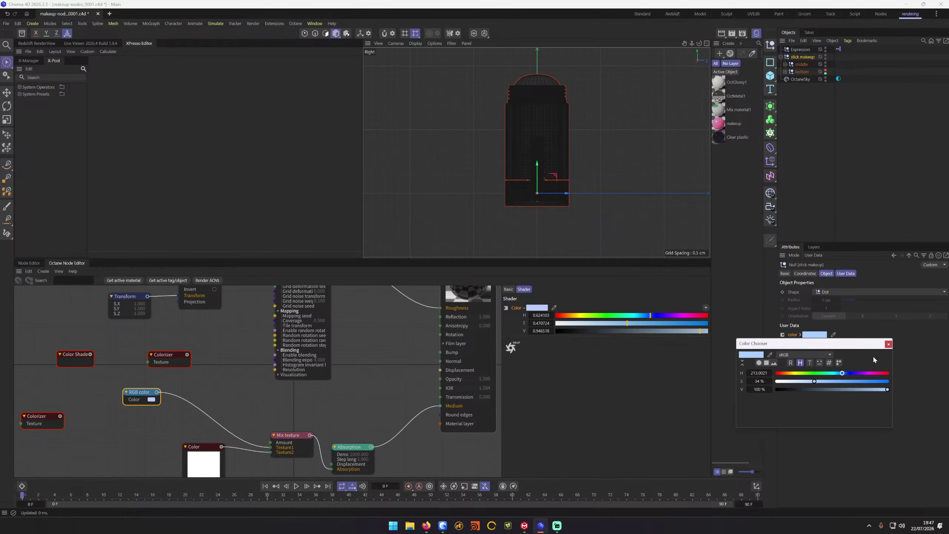
pyautogui.click(889, 345)
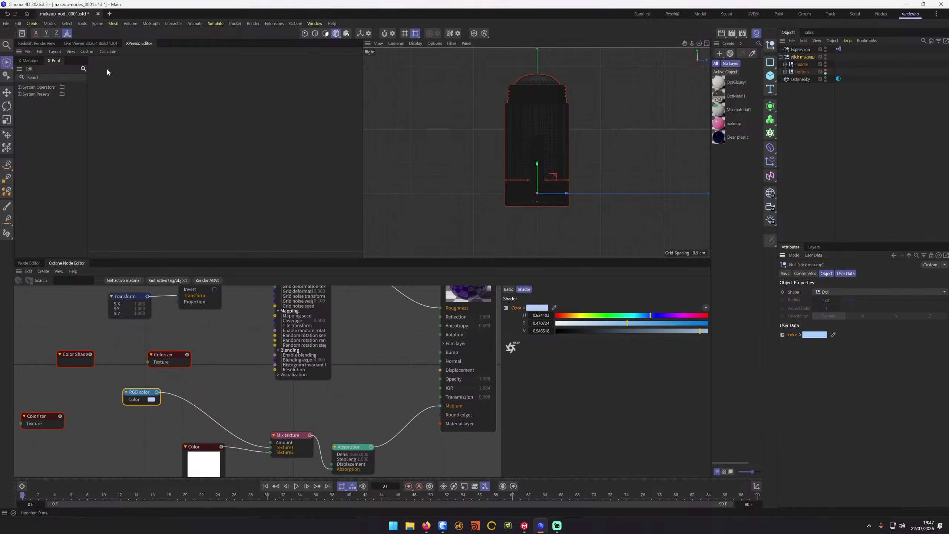
# Step: Restart the Octane live render and raise the red of the stick makeup Null's color user data to a pale lavender
pyautogui.click(91, 44)
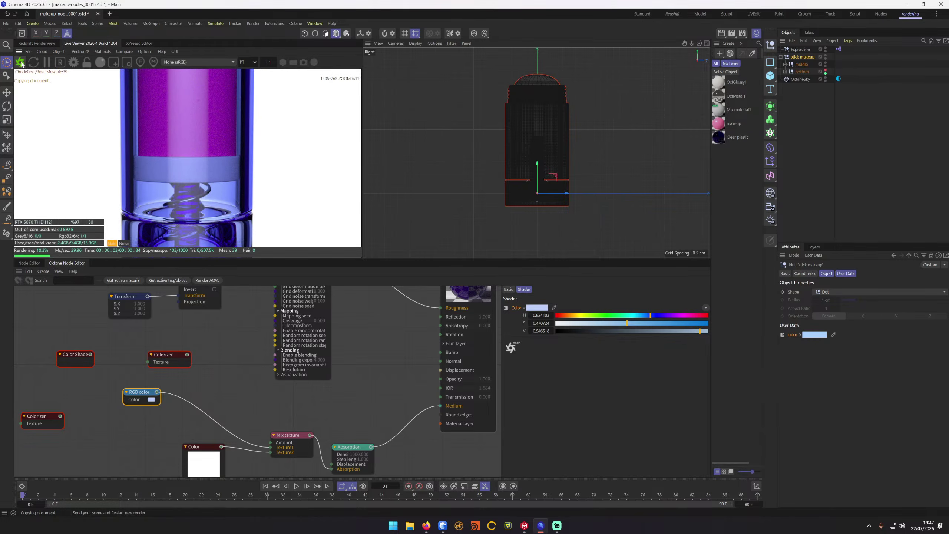
pyautogui.click(814, 335)
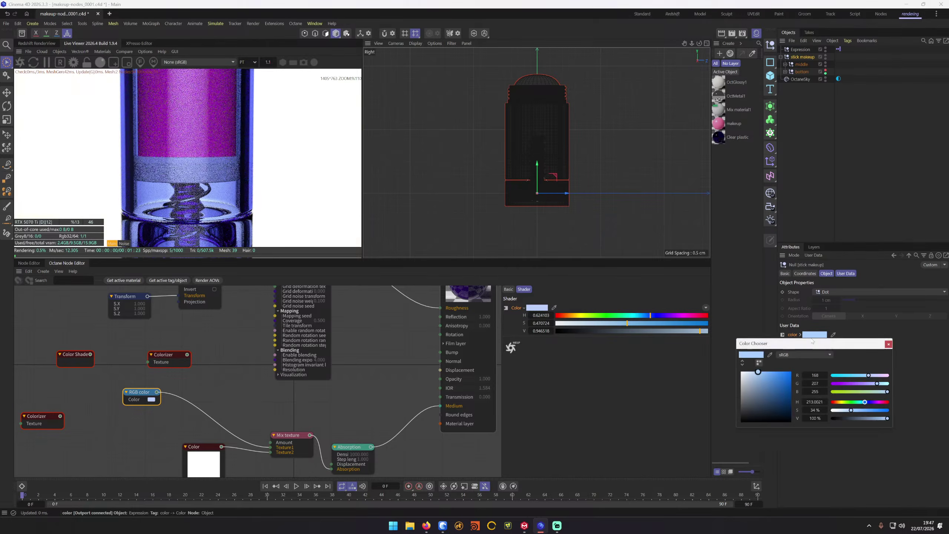
pyautogui.moveTo(868, 375); pyautogui.dragTo(882, 375)
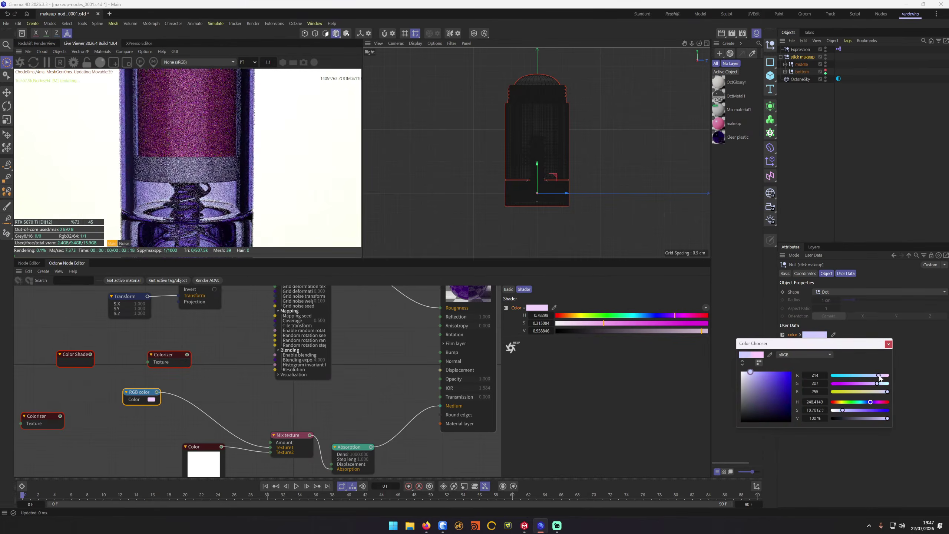
pyautogui.scroll(-3, 598, 178)
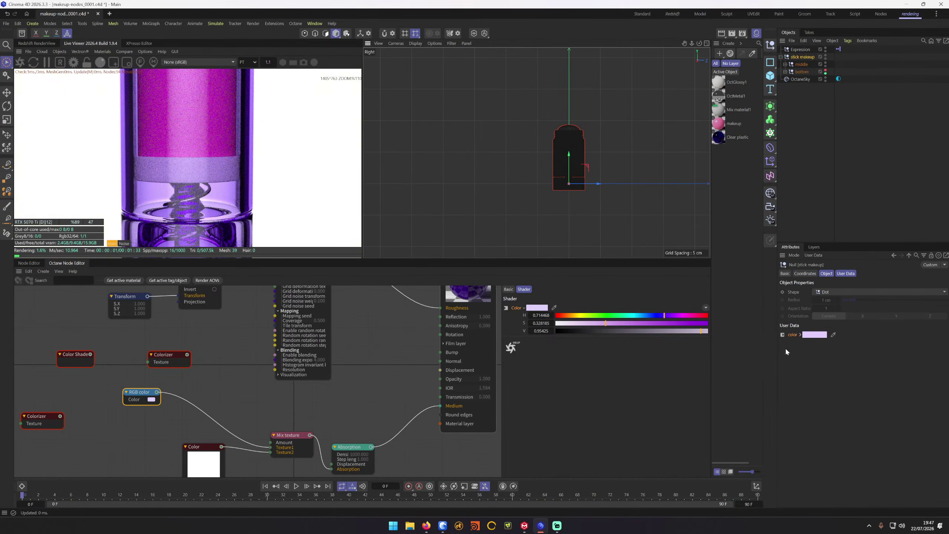
pyautogui.rightClick(790, 334)
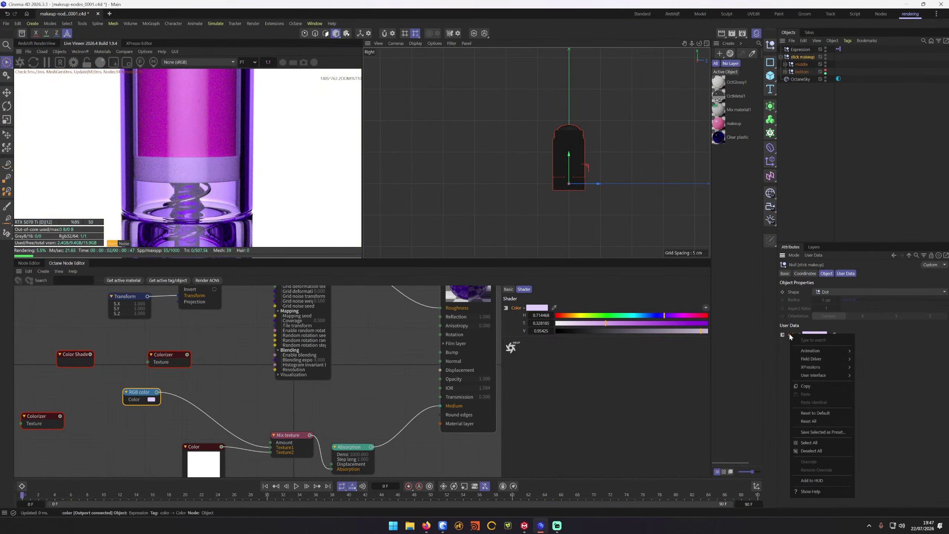
pyautogui.click(877, 341)
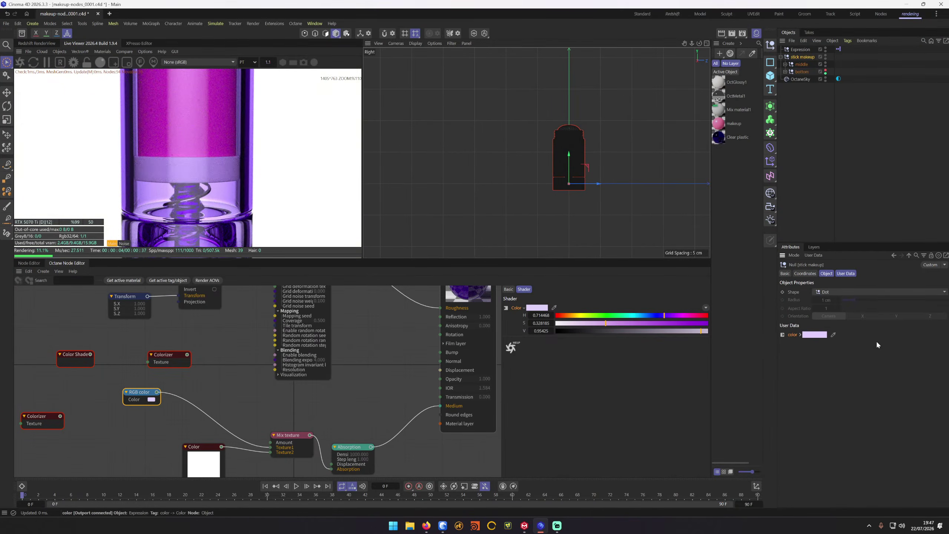
pyautogui.click(818, 254)
pyautogui.click(821, 271)
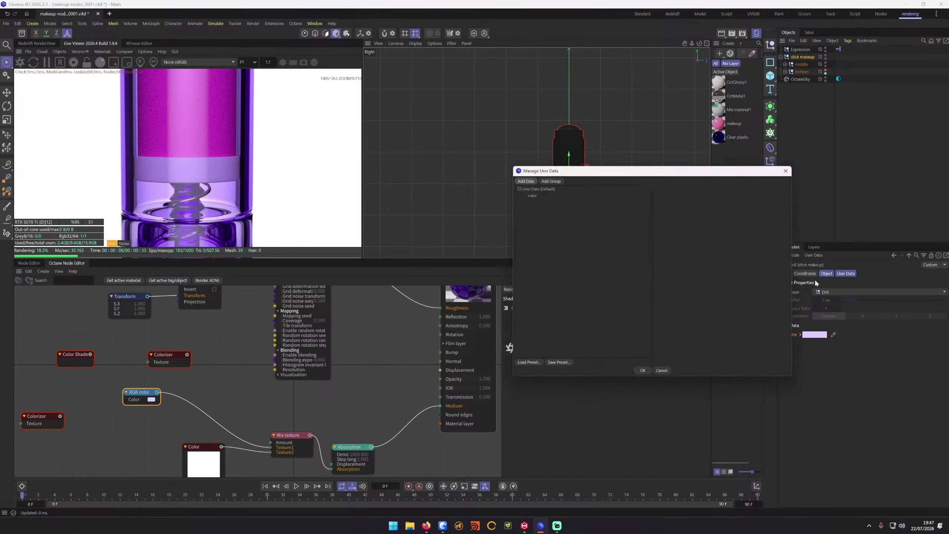
pyautogui.click(528, 192)
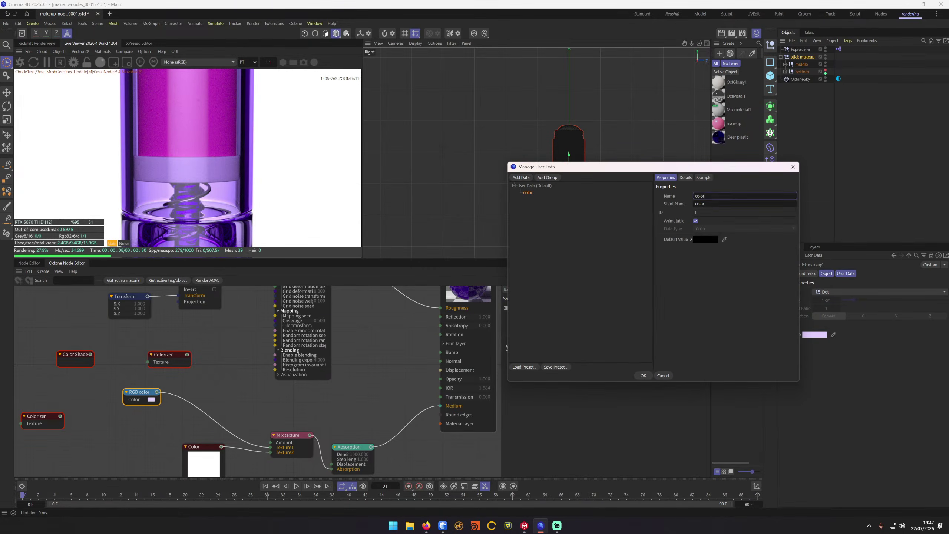
pyautogui.doubleClick(696, 203)
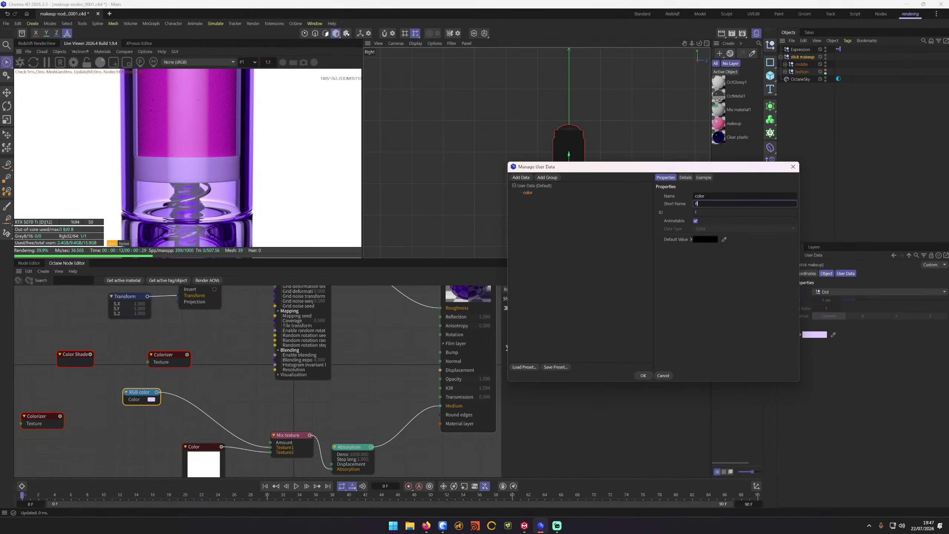
pyautogui.hotkey('shift', 'Tab')
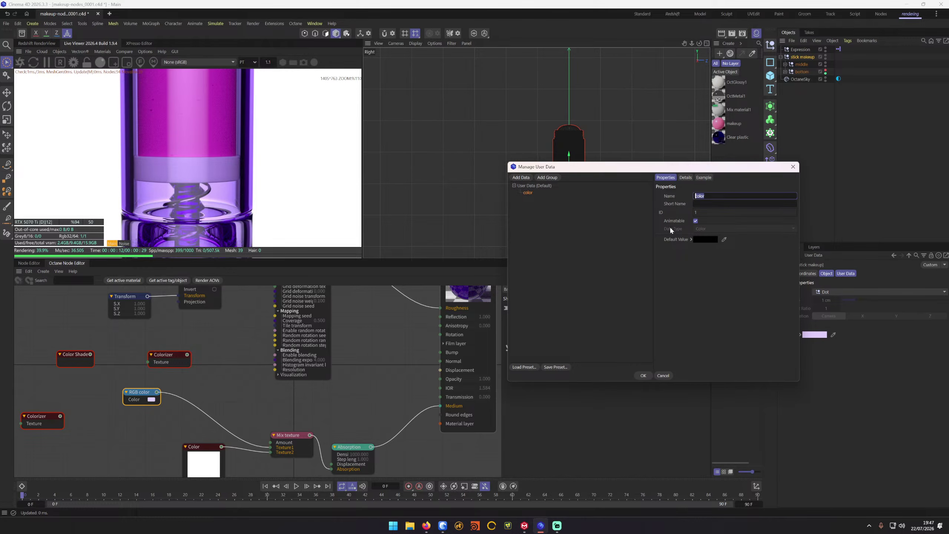
pyautogui.click(663, 375)
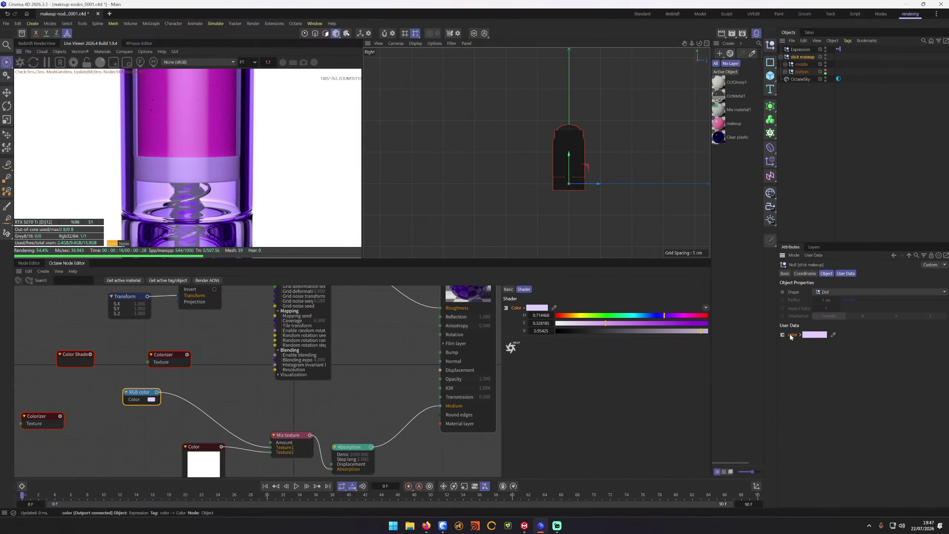
pyautogui.rightClick(790, 337)
pyautogui.press('Escape')
# Step: Rename the Null's color user data entry to "plastic color" in the user data manager
pyautogui.click(822, 258)
pyautogui.click(832, 275)
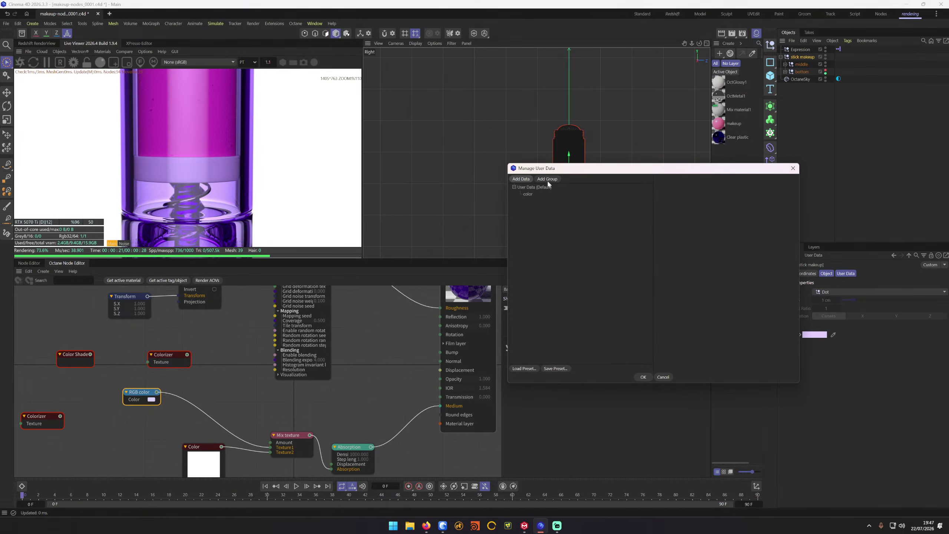
pyautogui.click(532, 194)
pyautogui.doubleClick(699, 197)
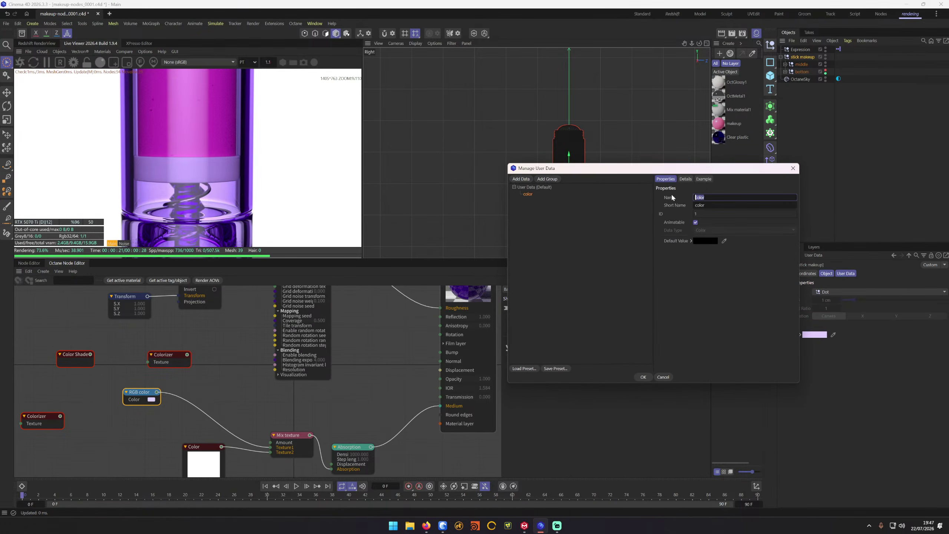
pyautogui.write('plastic color')
pyautogui.press('Return')
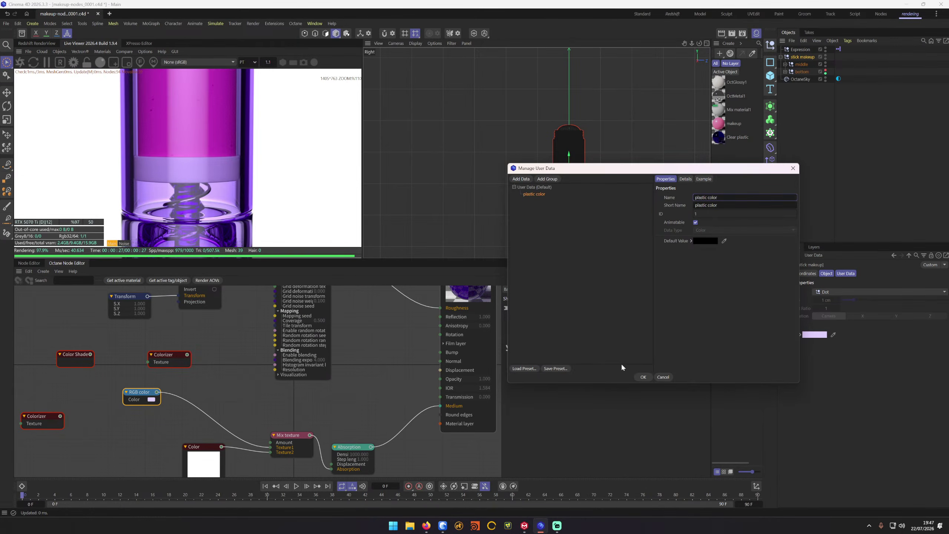
pyautogui.click(644, 377)
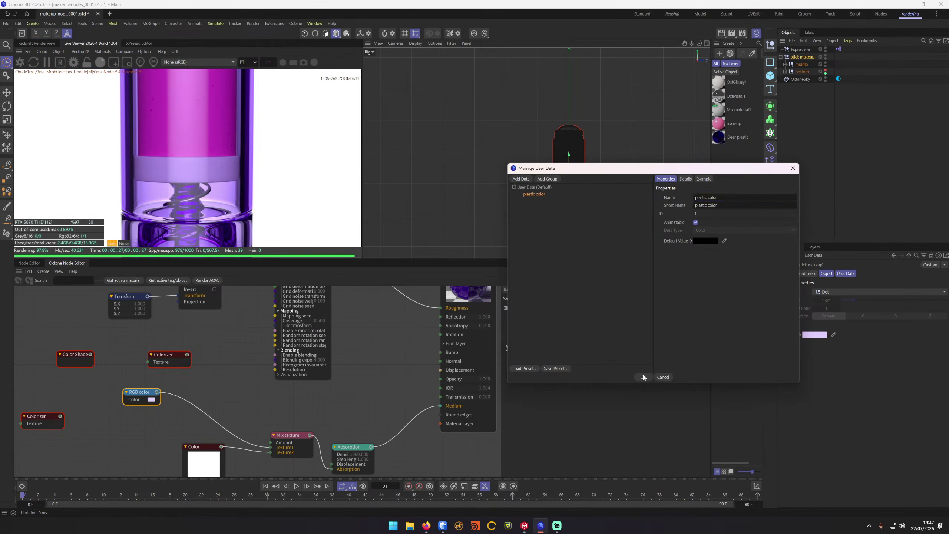
# Step: Set the plastic color user data to light purple, hue about 265°, saturation about 46% and value 100%
pyautogui.click(827, 334)
pyautogui.click(797, 386)
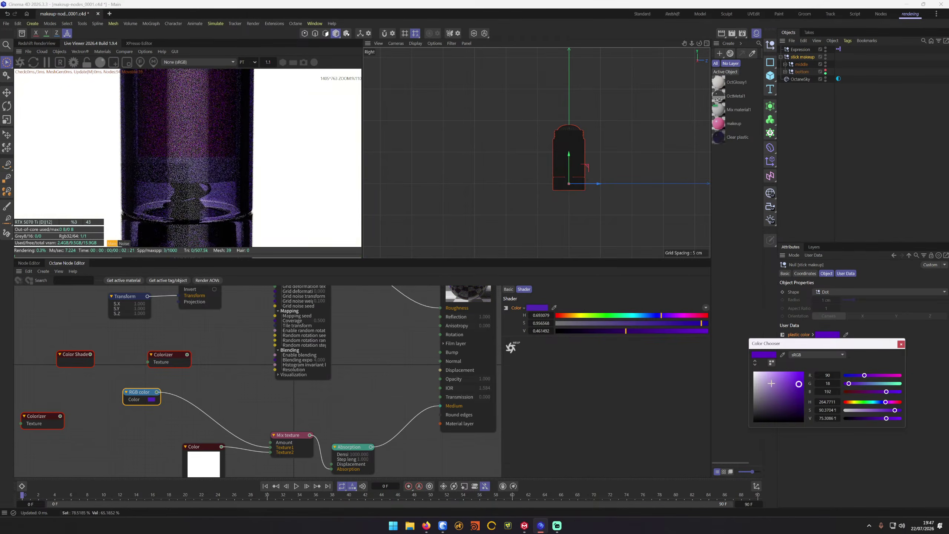
pyautogui.click(786, 376)
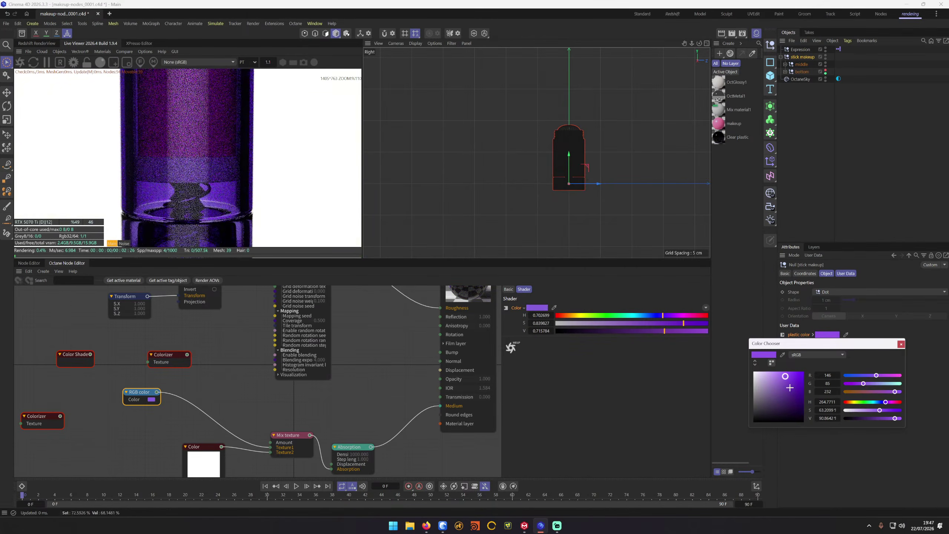
pyautogui.click(779, 385)
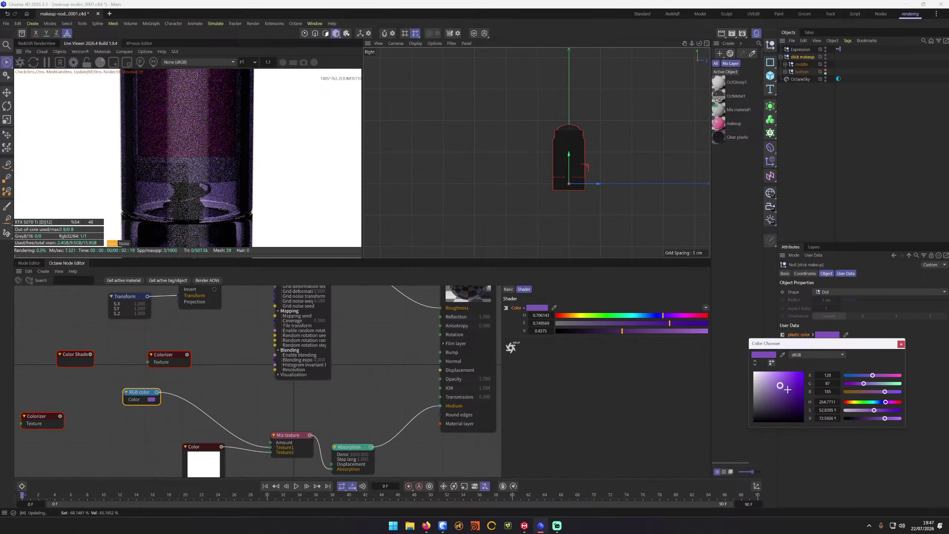
pyautogui.click(777, 372)
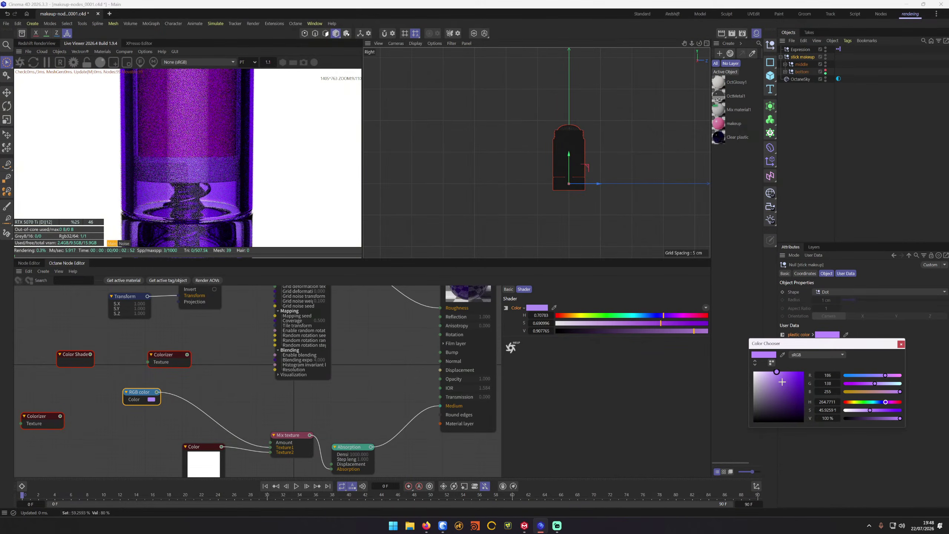
# Step: Add a Float value node to the Clear plastic graph and place it below the RGB color node
pyautogui.moveTo(161, 436); pyautogui.dragTo(218, 417, button='middle')
pyautogui.doubleClick(203, 421)
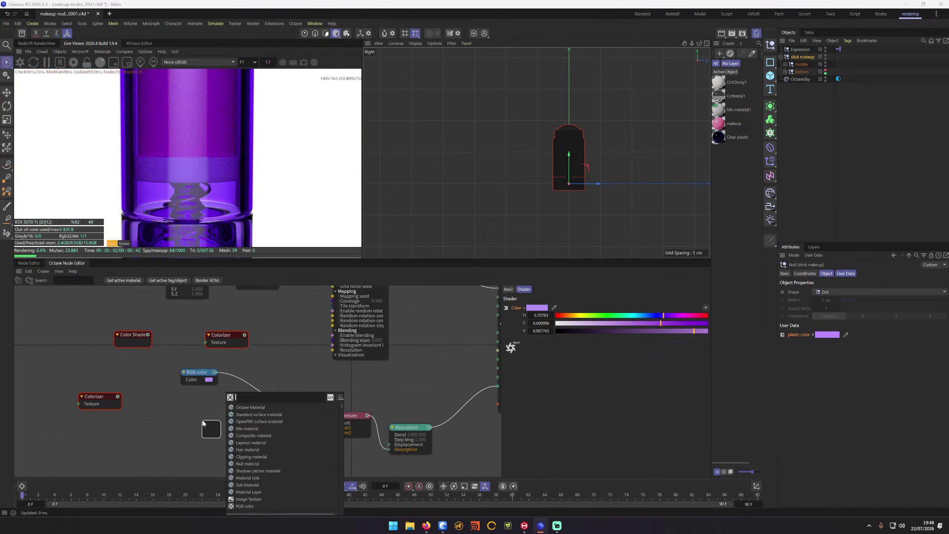
pyautogui.write('FLOAT')
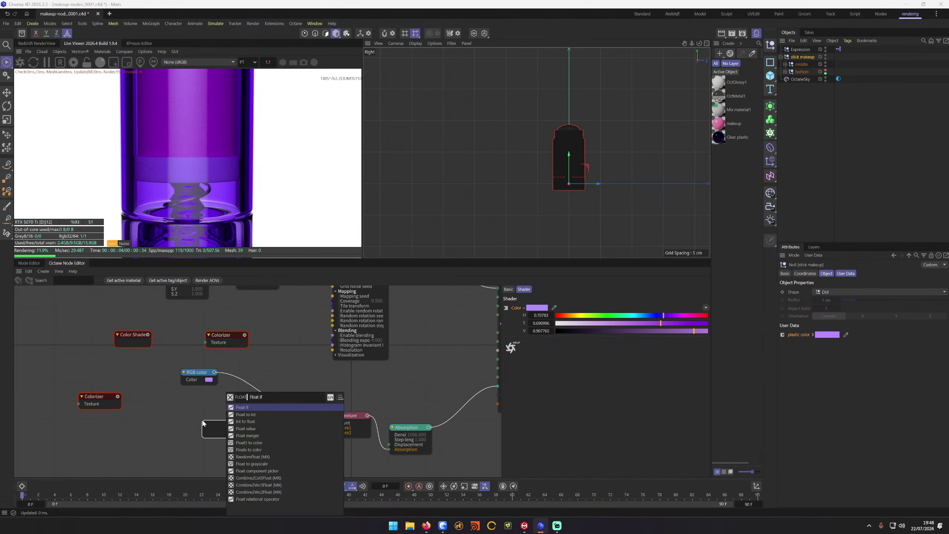
pyautogui.press('Down')
pyautogui.press('Down')
pyautogui.press('Down')
pyautogui.press('Return')
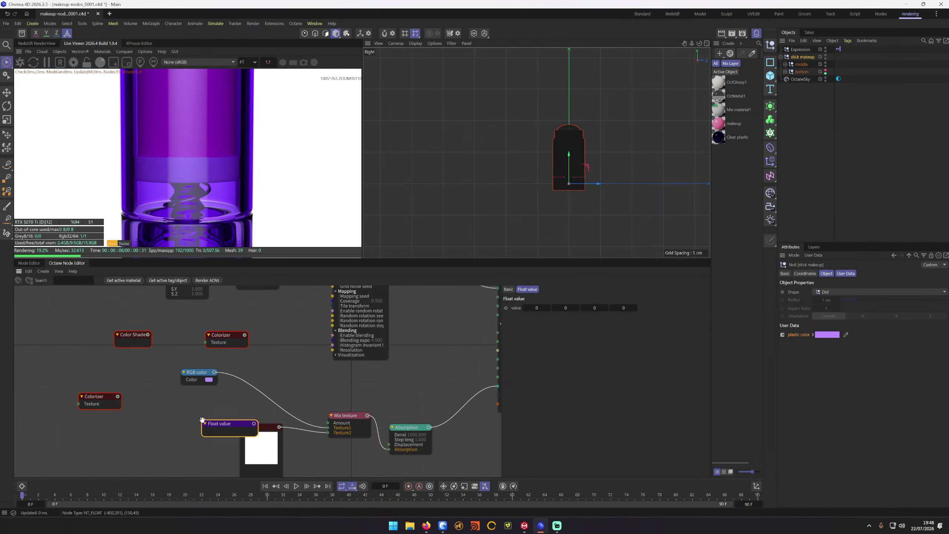
pyautogui.moveTo(217, 421); pyautogui.dragTo(177, 407)
# Step: Add a Float to grayscale node, feed it from the Float value node and connect its output to Texture2 of the Mix texture
pyautogui.doubleClick(177, 408)
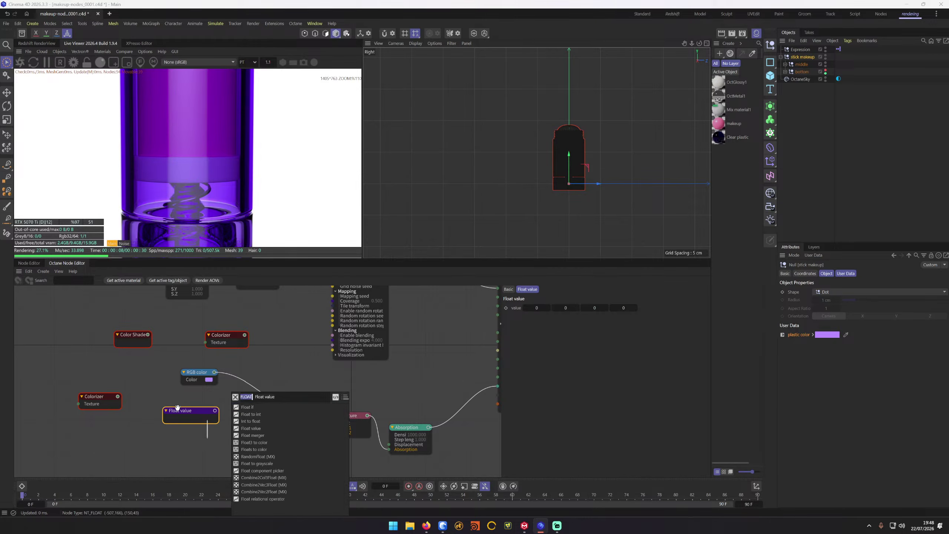
pyautogui.write('FLOAT T')
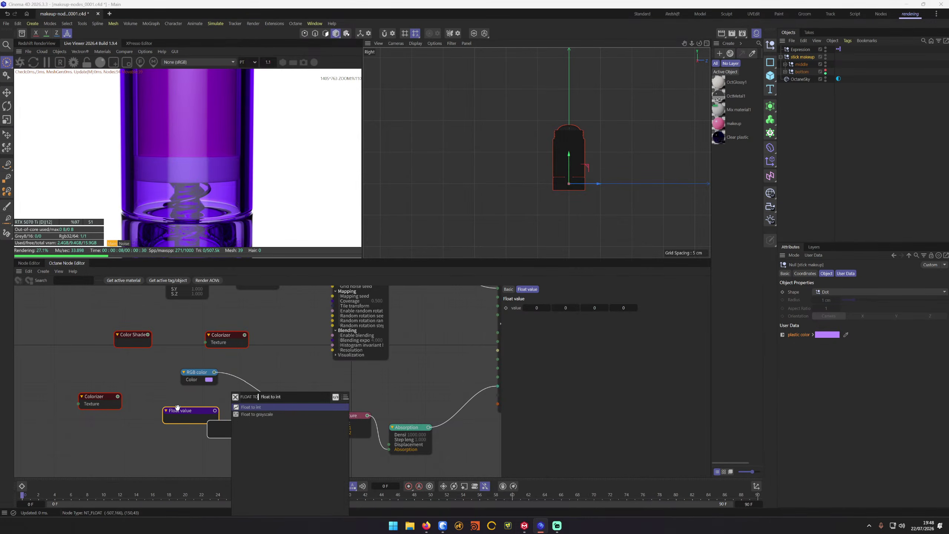
pyautogui.press('Down')
pyautogui.press('Return')
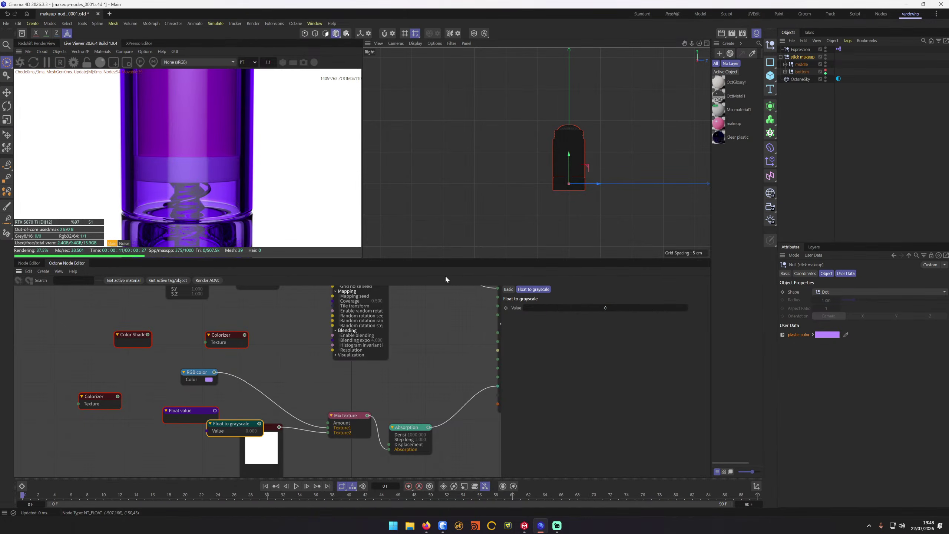
pyautogui.moveTo(187, 411); pyautogui.dragTo(328, 433)
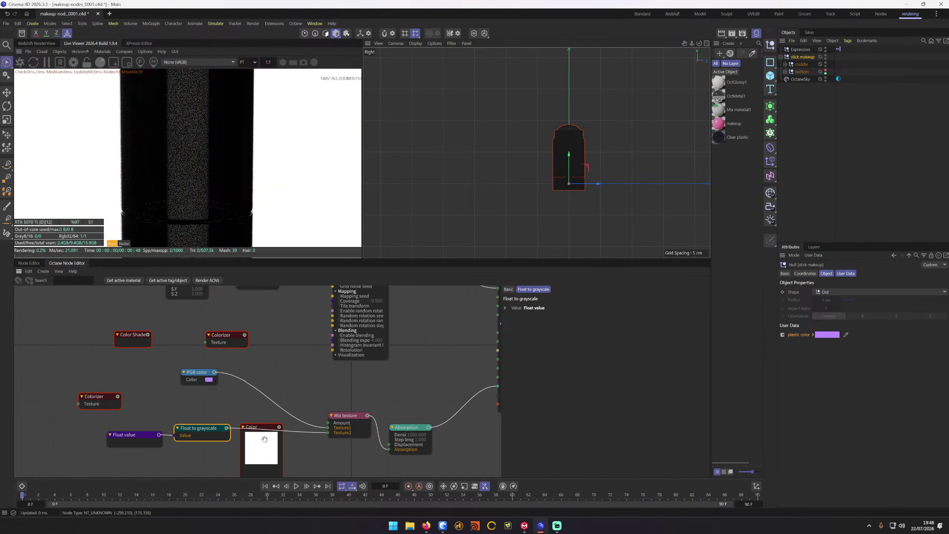
# Step: Try higher numbers in the first two components of the Float value node and reset both to 0
pyautogui.click(142, 443)
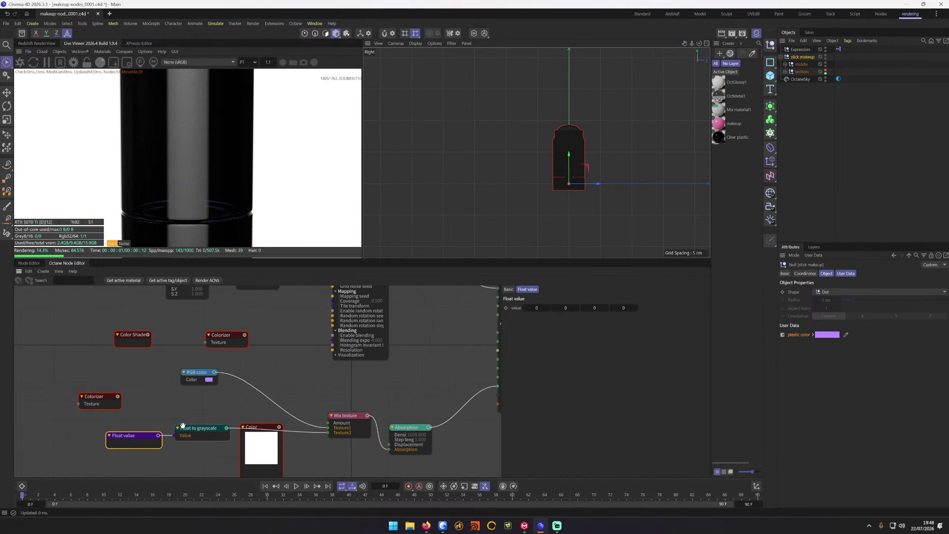
pyautogui.moveTo(539, 308); pyautogui.dragTo(574, 308)
pyautogui.click(574, 308)
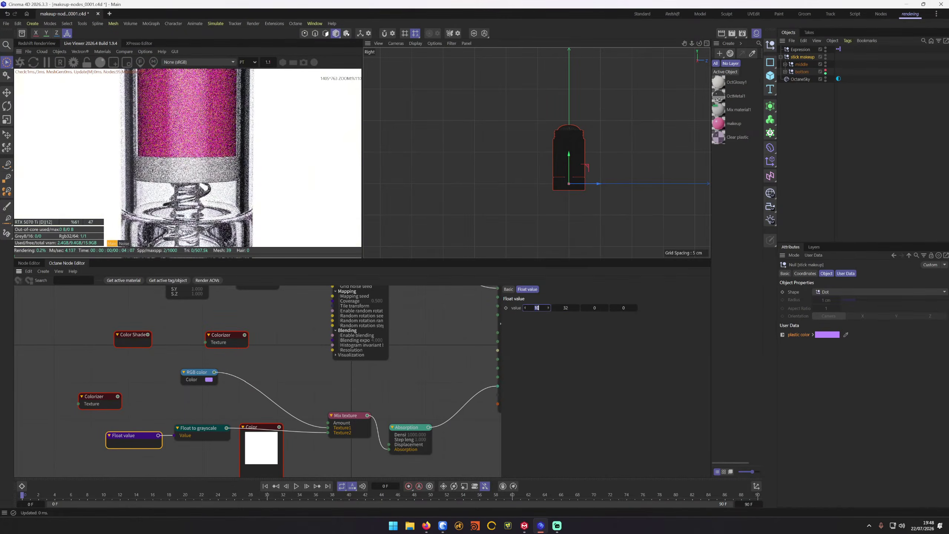
pyautogui.write('148')
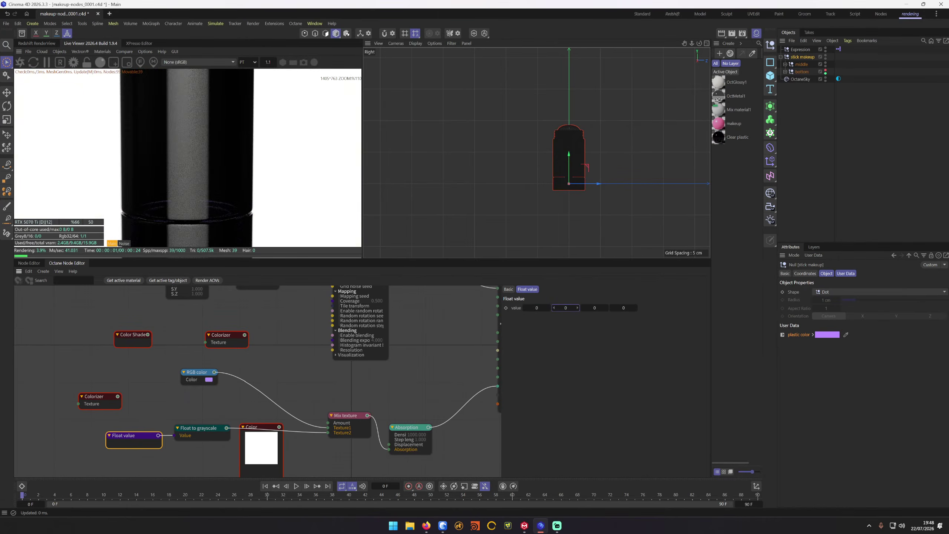
pyautogui.press('Return')
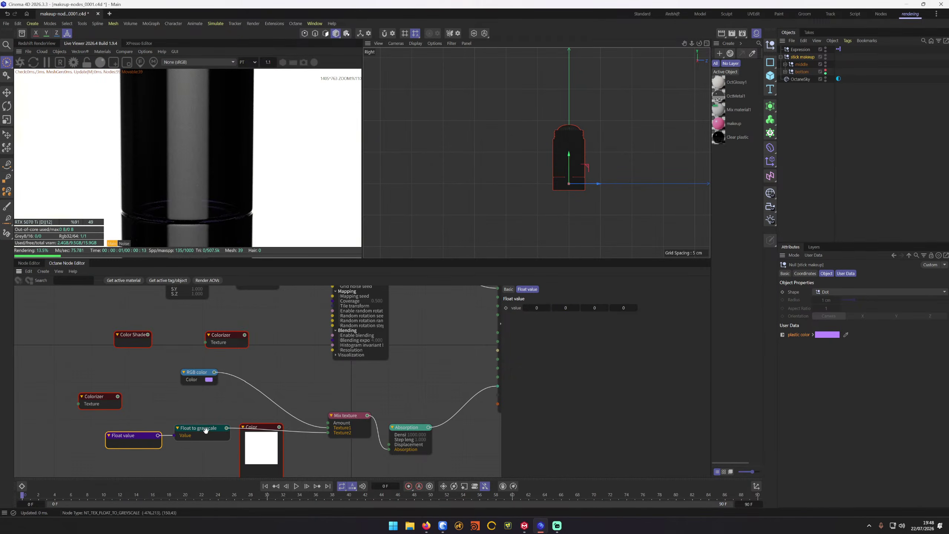
# Step: Move the unused white Color node aside and line up the Float value and Float to grayscale nodes before the Mix texture
pyautogui.moveTo(187, 428); pyautogui.dragTo(126, 442)
pyautogui.moveTo(260, 428); pyautogui.dragTo(44, 426)
pyautogui.click(113, 440)
pyautogui.moveTo(191, 433); pyautogui.dragTo(225, 429)
pyautogui.moveTo(108, 437); pyautogui.dragTo(136, 429)
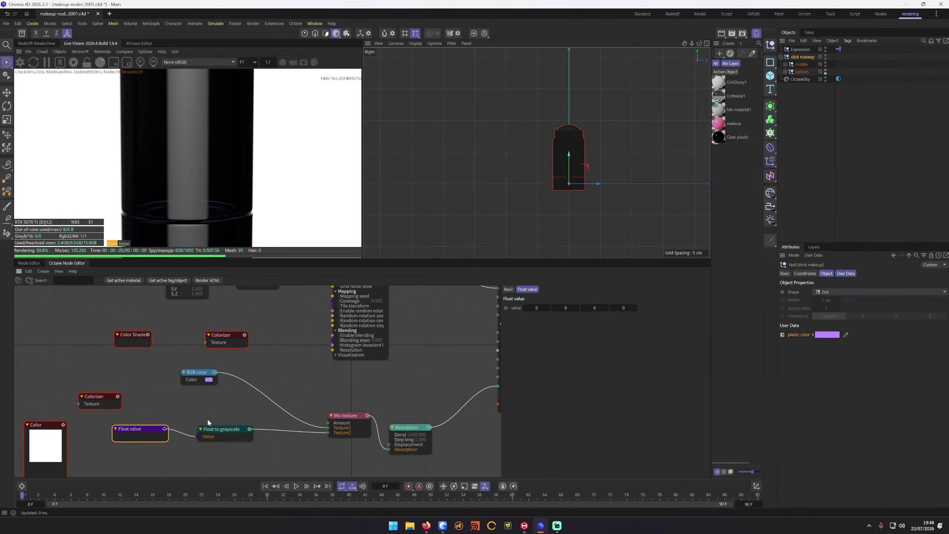
pyautogui.doubleClick(221, 405)
pyautogui.write('FLOA')
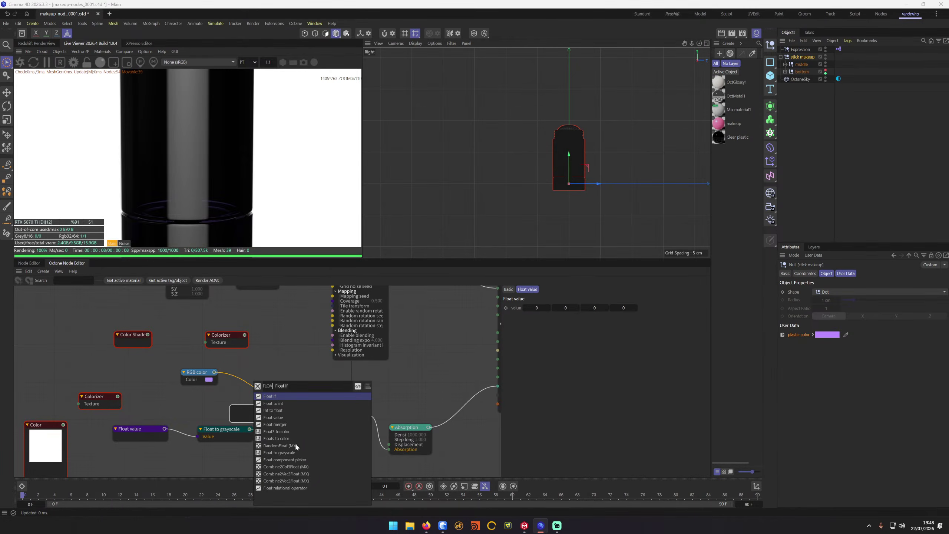
pyautogui.click(266, 438)
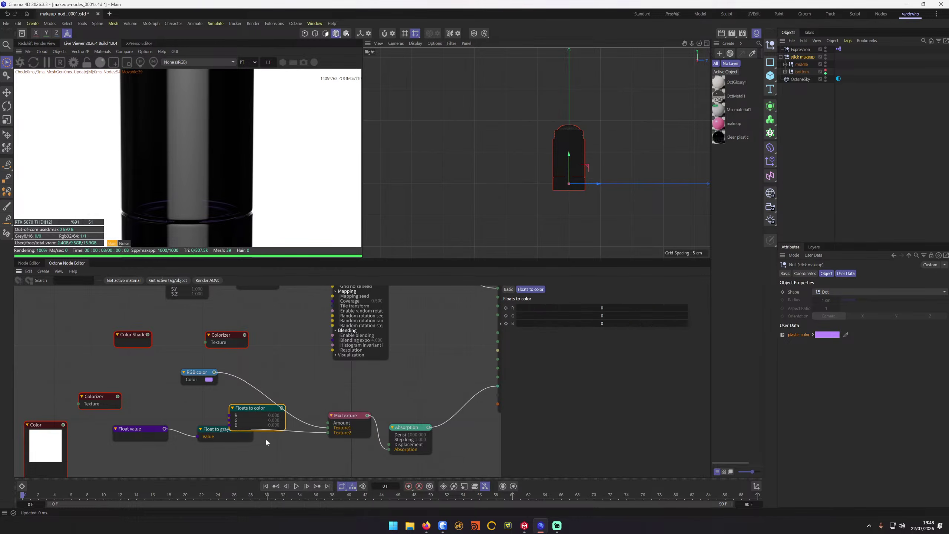
pyautogui.moveTo(258, 409); pyautogui.dragTo(262, 446)
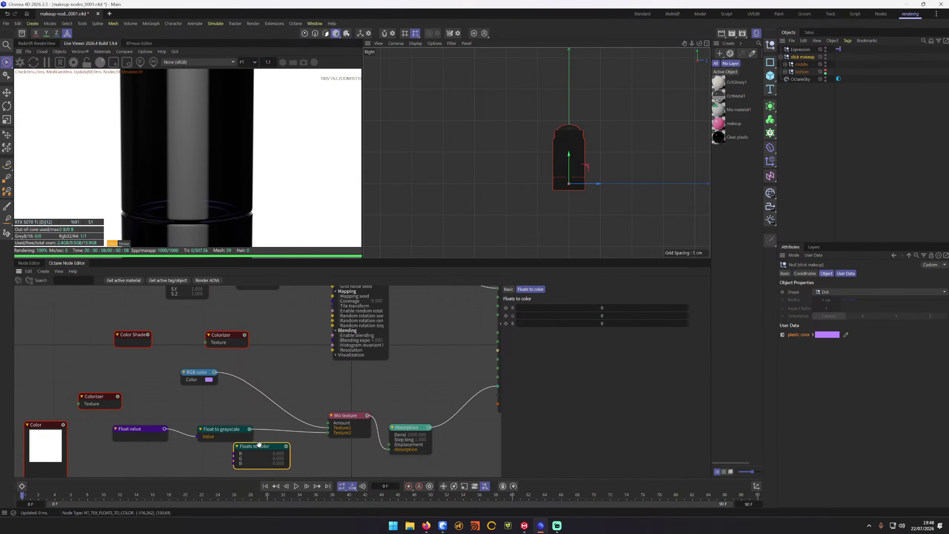
pyautogui.press('Delete')
pyautogui.press('Tab')
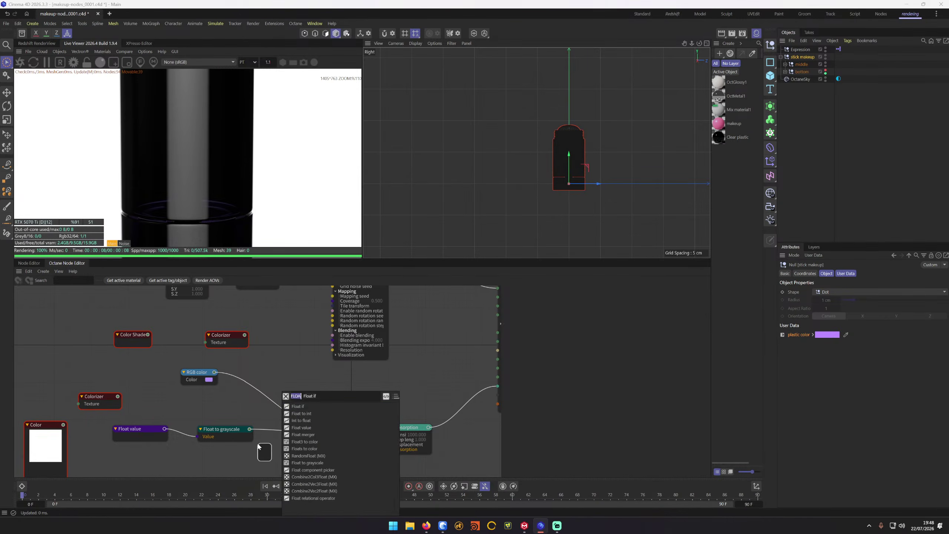
pyautogui.write('FLOAST')
pyautogui.press('BackSpace')
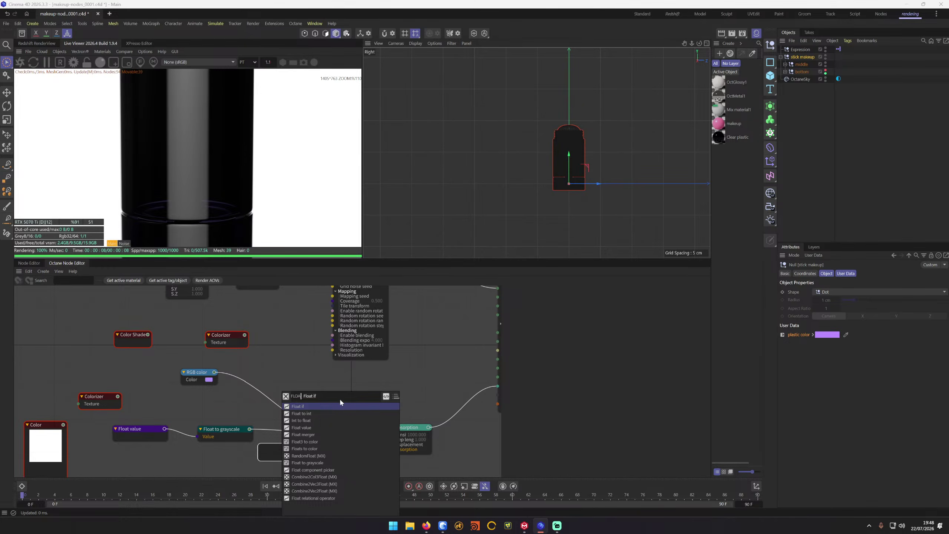
pyautogui.click(321, 462)
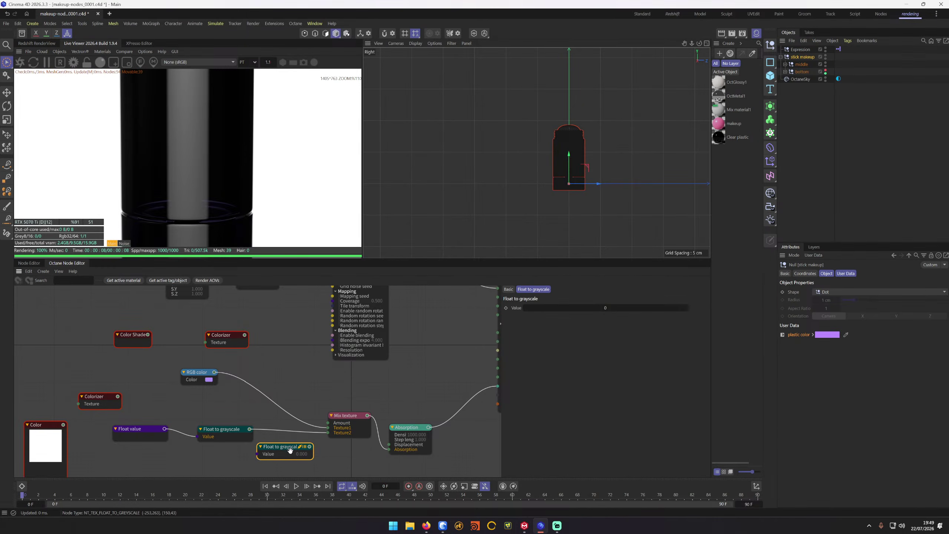
pyautogui.press('Delete')
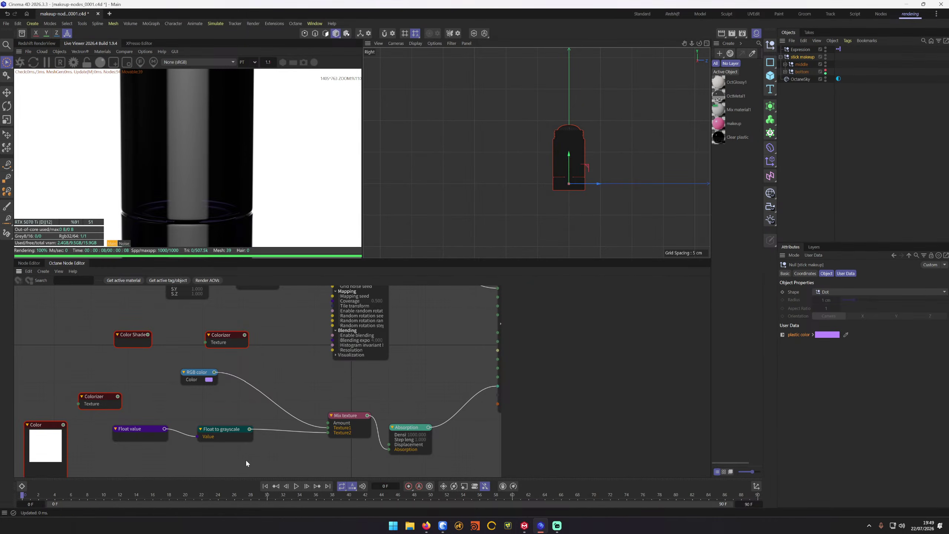
pyautogui.doubleClick(248, 460)
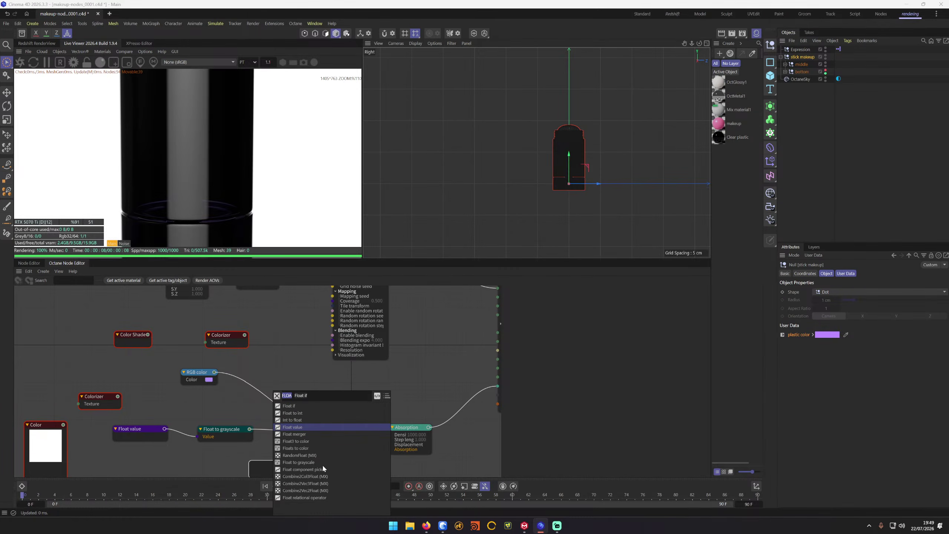
pyautogui.click(210, 466)
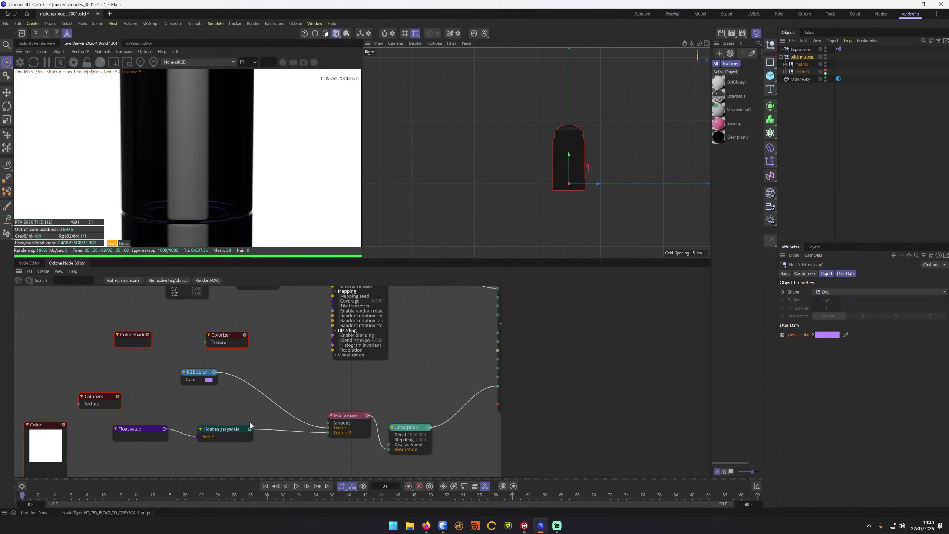
# Step: Add a float percent user data entry named "plast saturation" to the stick makeup Null
pyautogui.click(139, 434)
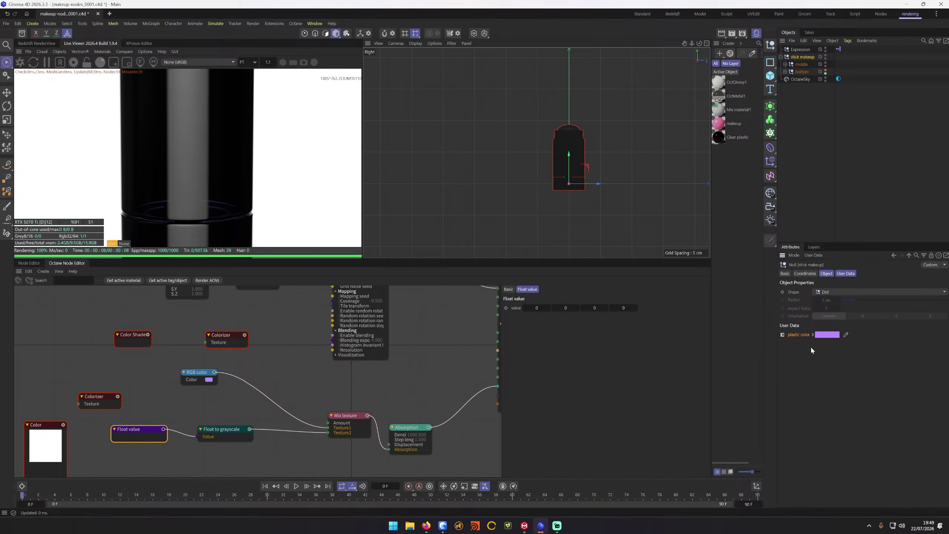
pyautogui.click(815, 255)
pyautogui.click(818, 265)
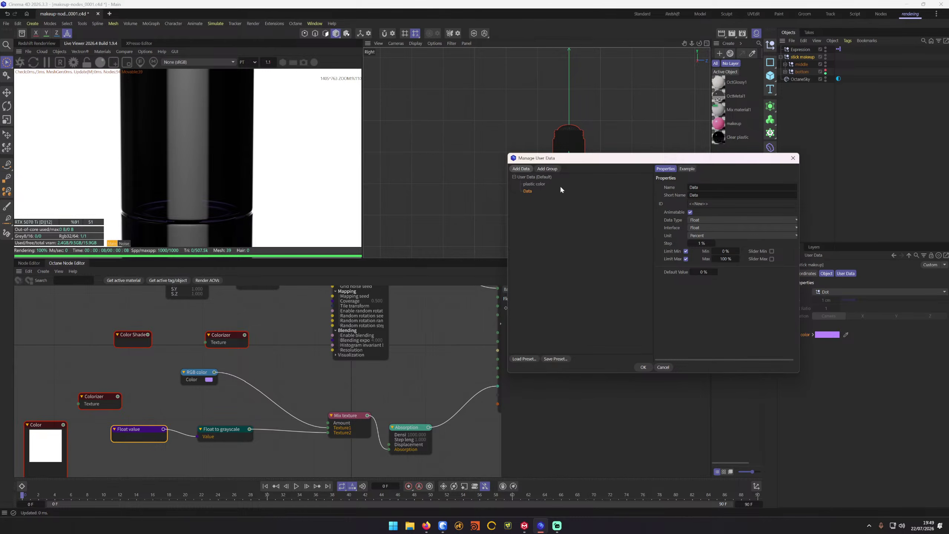
pyautogui.click(710, 187)
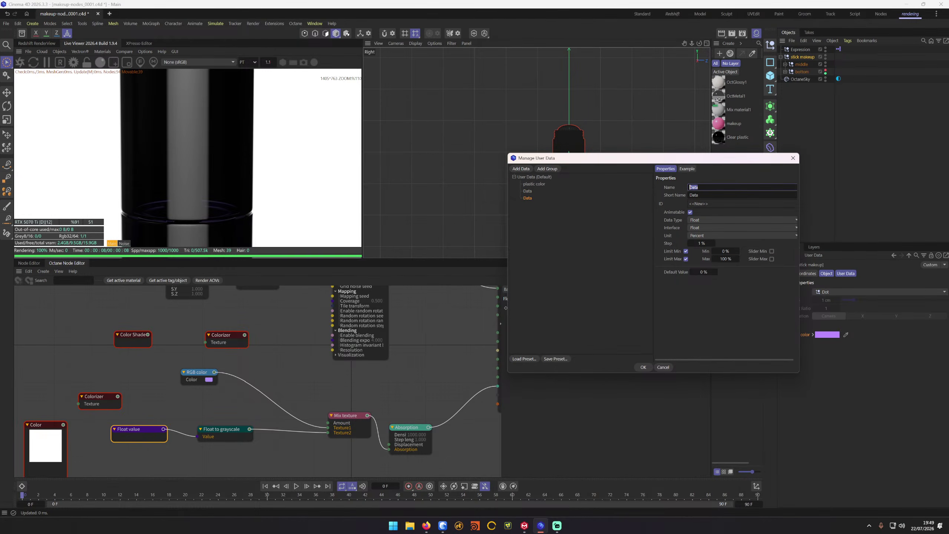
pyautogui.click(533, 191)
pyautogui.moveTo(600, 162); pyautogui.dragTo(452, 207)
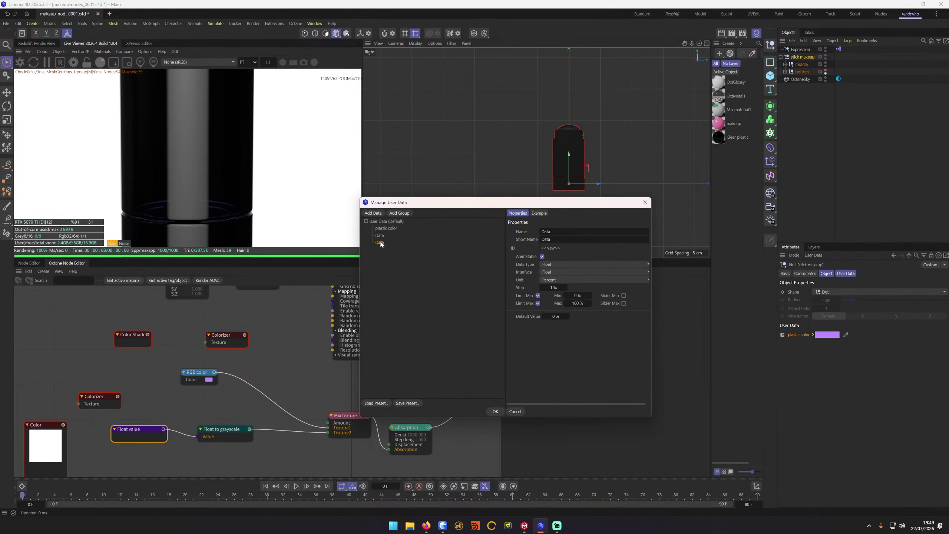
pyautogui.click(551, 232)
pyautogui.write('plast c')
pyautogui.write('aturation')
pyautogui.click(500, 410)
pyautogui.click(499, 411)
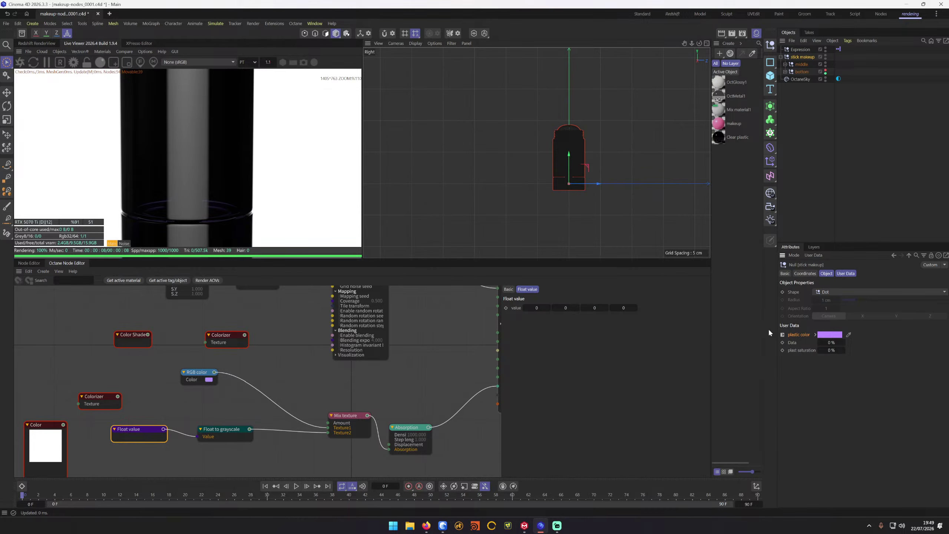
# Step: Try driving the Float value node's value with the Null's plast saturation data, and set plast saturation to 0 %
pyautogui.moveTo(829, 349); pyautogui.dragTo(845, 349)
pyautogui.rightClick(783, 351)
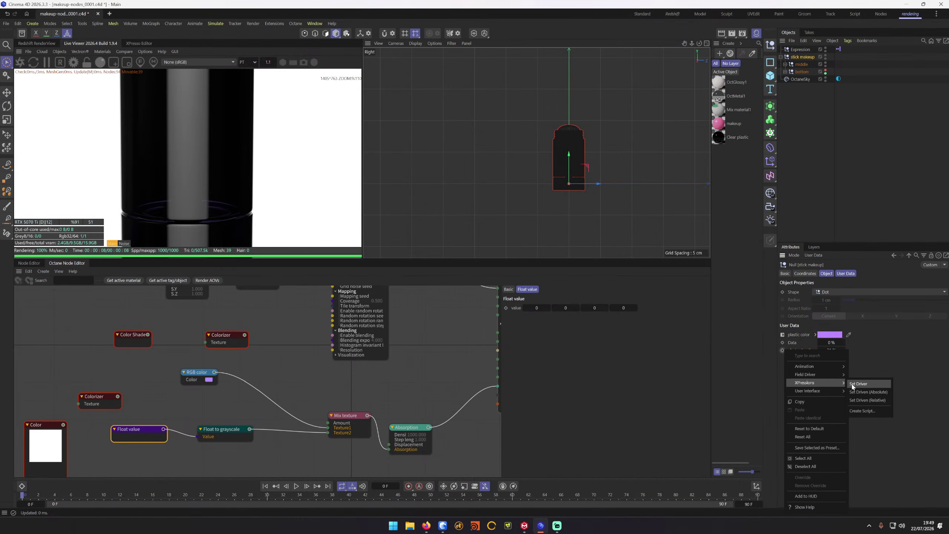
pyautogui.click(848, 385)
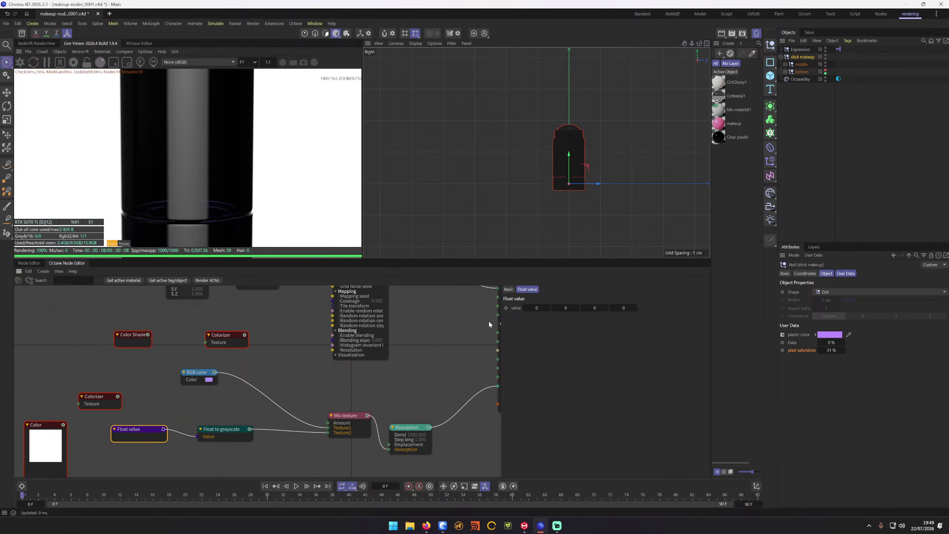
pyautogui.rightClick(506, 310)
pyautogui.moveTo(552, 333)
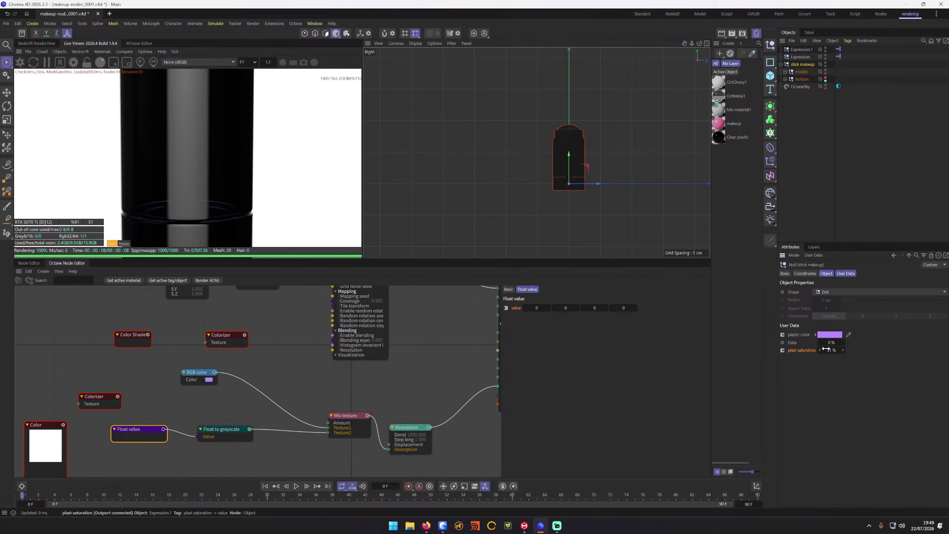
pyautogui.moveTo(827, 351); pyautogui.dragTo(799, 349)
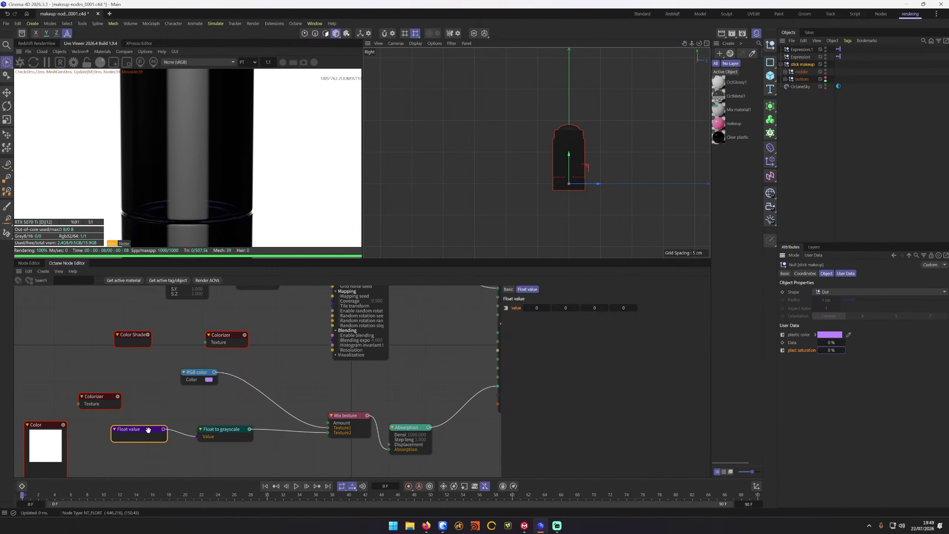
# Step: Delete the Float value and Float to grayscale nodes and connect the white Color node to Texture2 of the Mix texture
pyautogui.moveTo(142, 430); pyautogui.dragTo(140, 430)
pyautogui.moveTo(225, 431); pyautogui.dragTo(209, 429)
pyautogui.moveTo(345, 415); pyautogui.dragTo(354, 414)
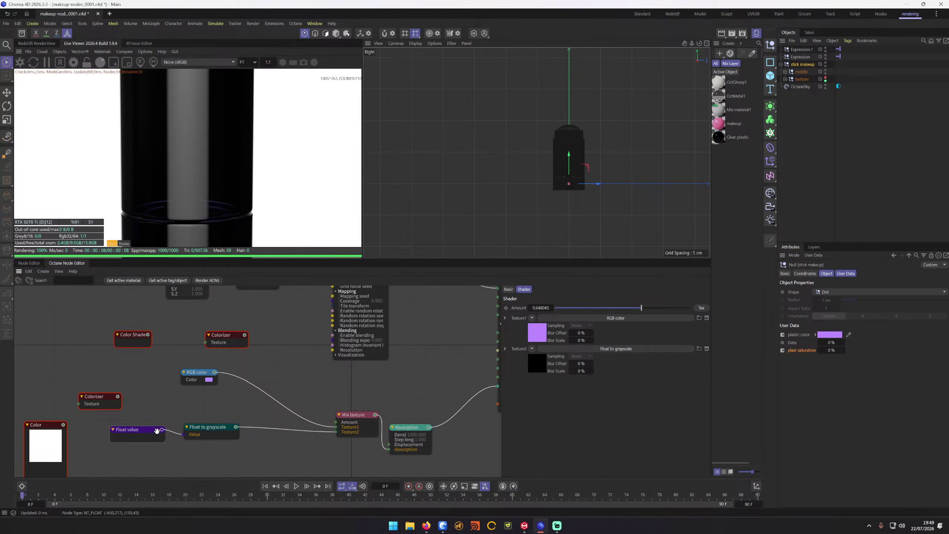
pyautogui.moveTo(133, 415); pyautogui.dragTo(251, 460)
pyautogui.press('Delete')
pyautogui.moveTo(49, 426); pyautogui.dragTo(336, 432)
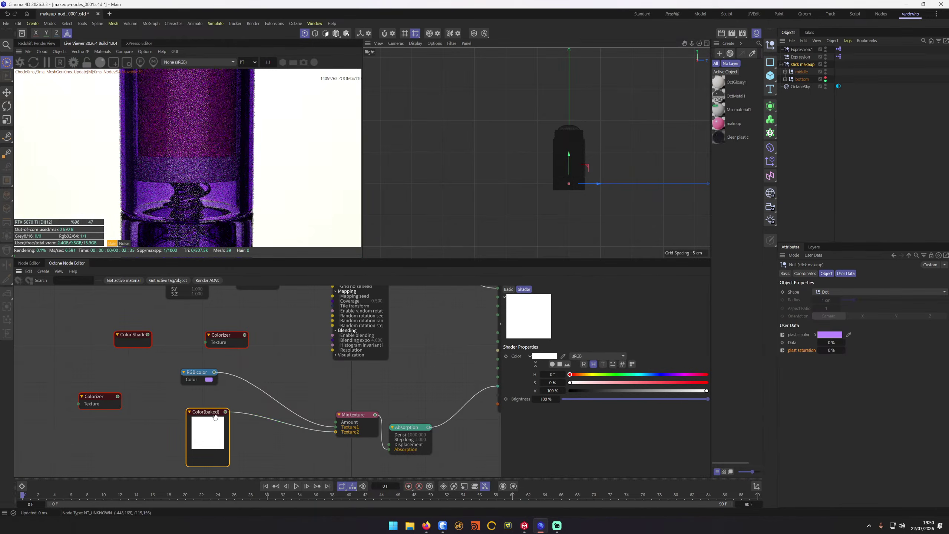
pyautogui.moveTo(216, 418)
pyautogui.mouseDown()
pyautogui.moveTo(253, 438)
pyautogui.moveTo(221, 431)
pyautogui.mouseUp()
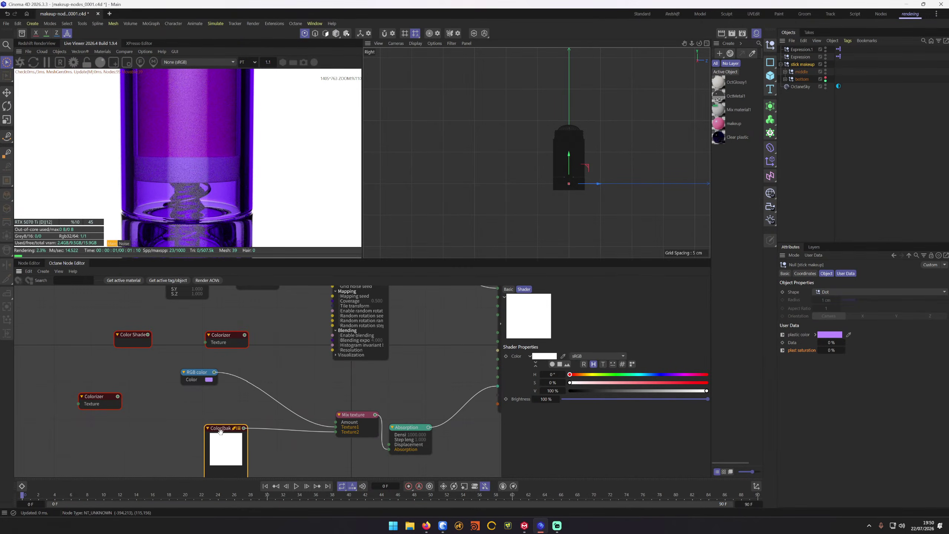
# Step: Set the Null's plast saturation as driver and make the Mix texture's Amount its absolute driven parameter
pyautogui.click(355, 415)
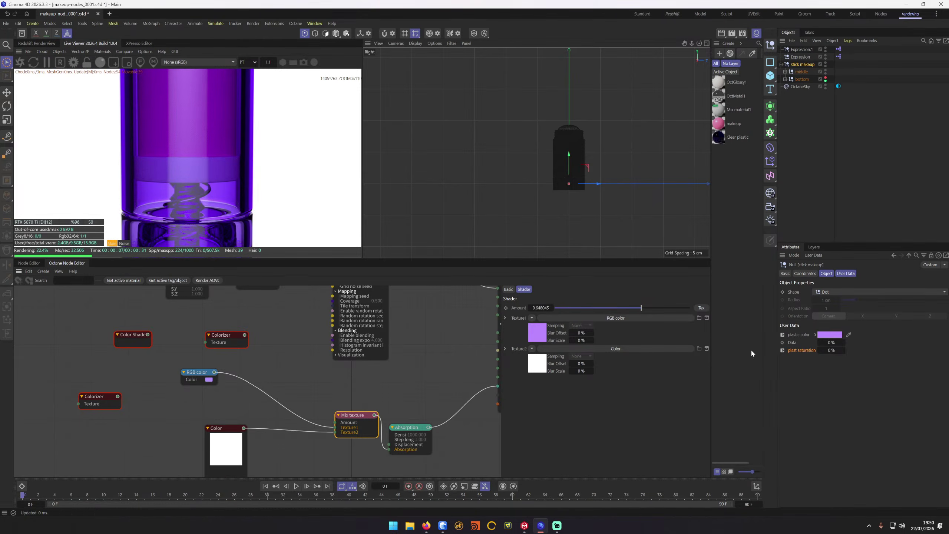
pyautogui.rightClick(784, 350)
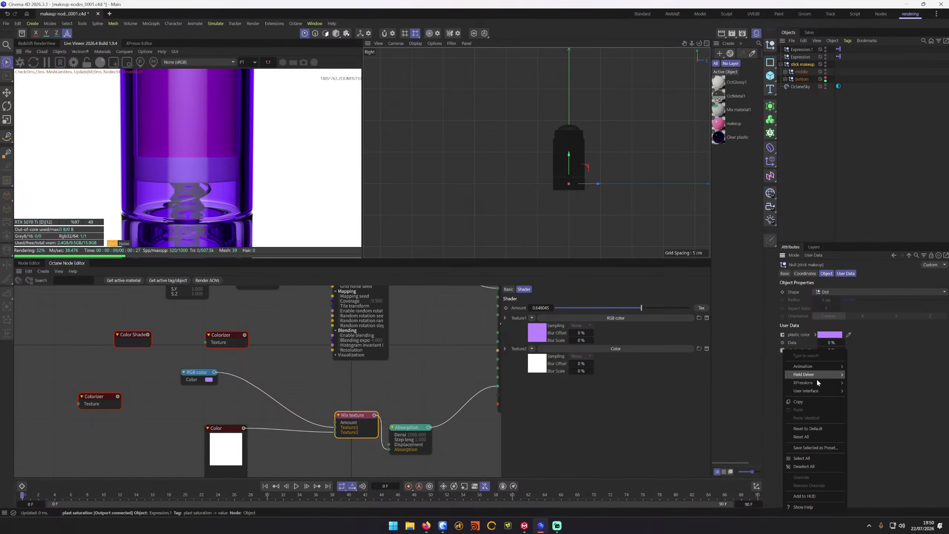
pyautogui.moveTo(845, 383)
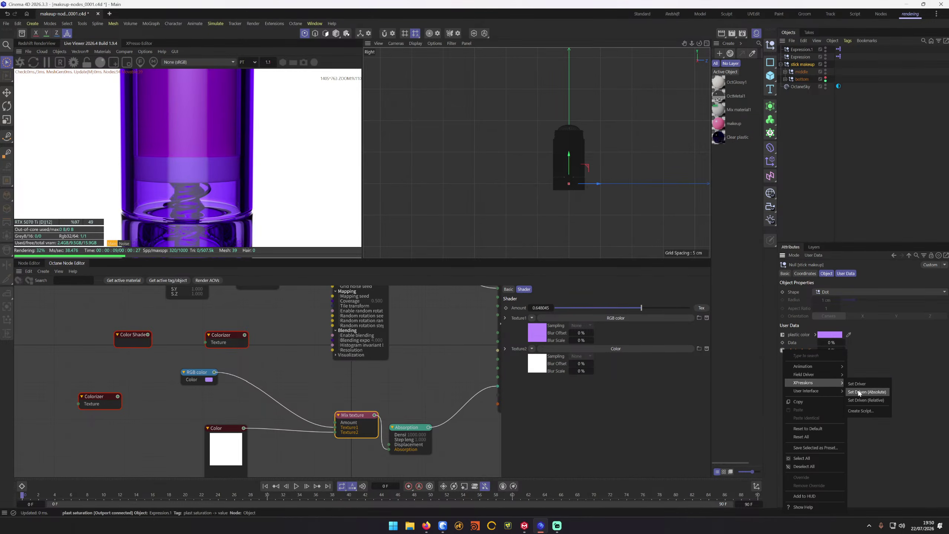
pyautogui.click(859, 392)
pyautogui.rightClick(514, 313)
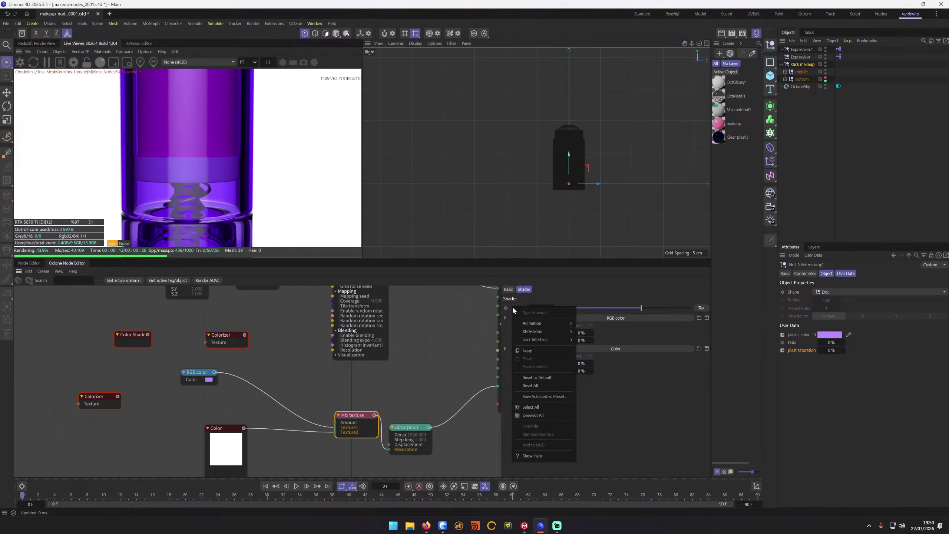
pyautogui.moveTo(532, 331)
pyautogui.click(597, 341)
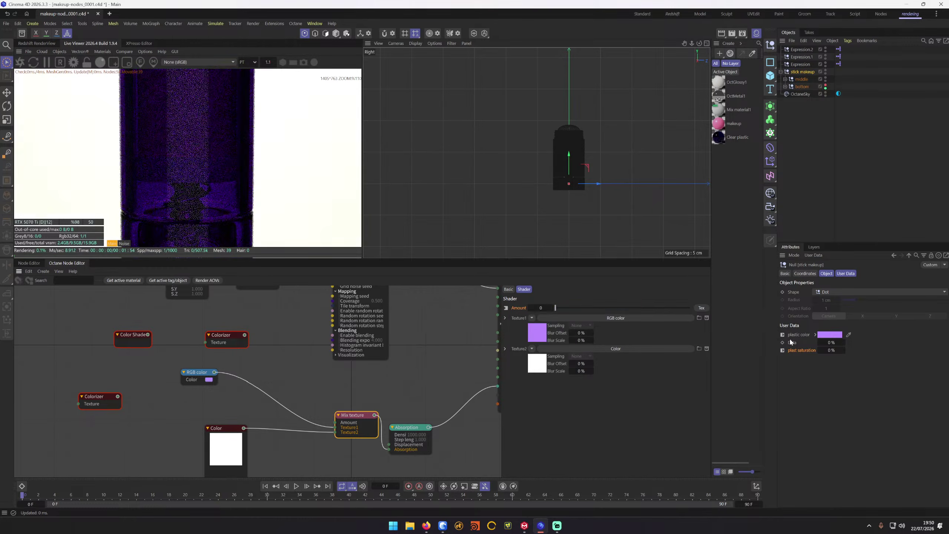
# Step: Try plast saturation values of 18 % and 50 % on the plastic and reset it to 0 %
pyautogui.moveTo(830, 352); pyautogui.dragTo(810, 349)
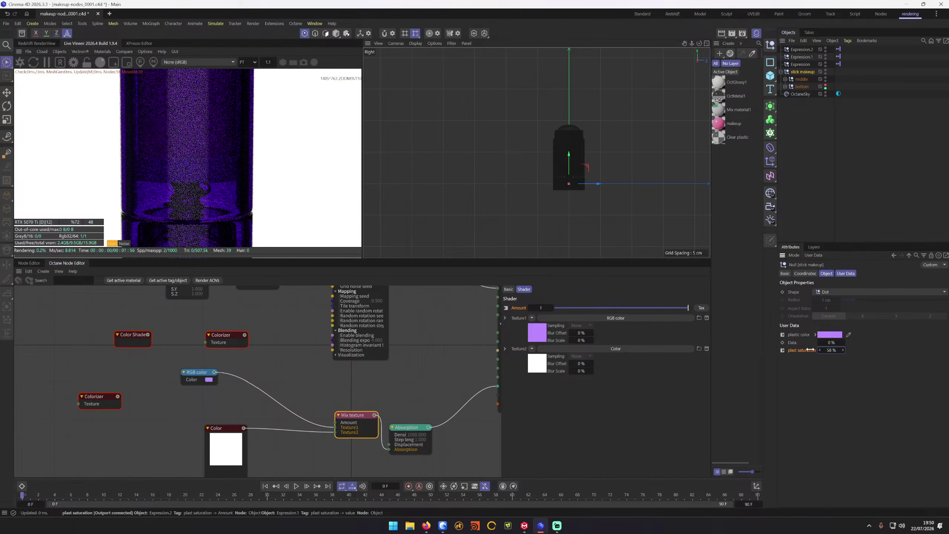
pyautogui.click(833, 350)
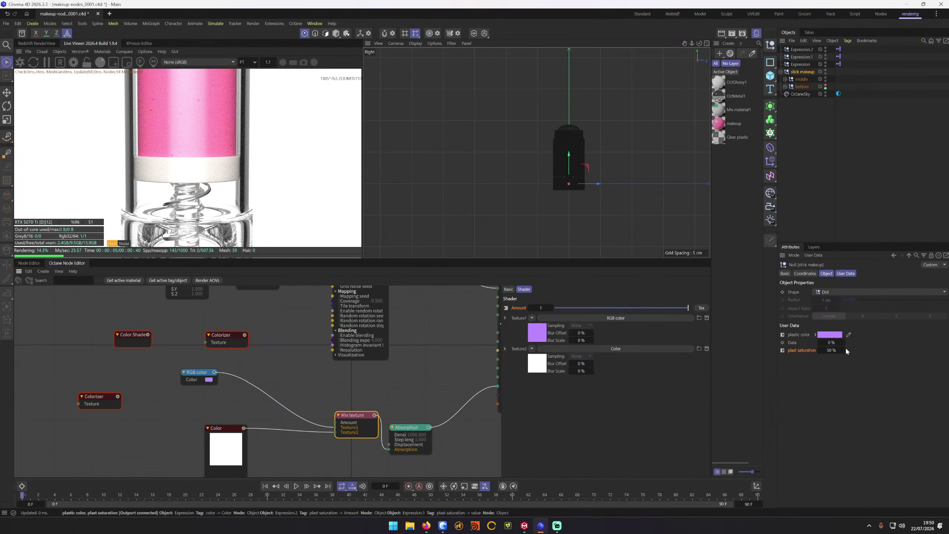
pyautogui.moveTo(826, 352); pyautogui.dragTo(810, 360)
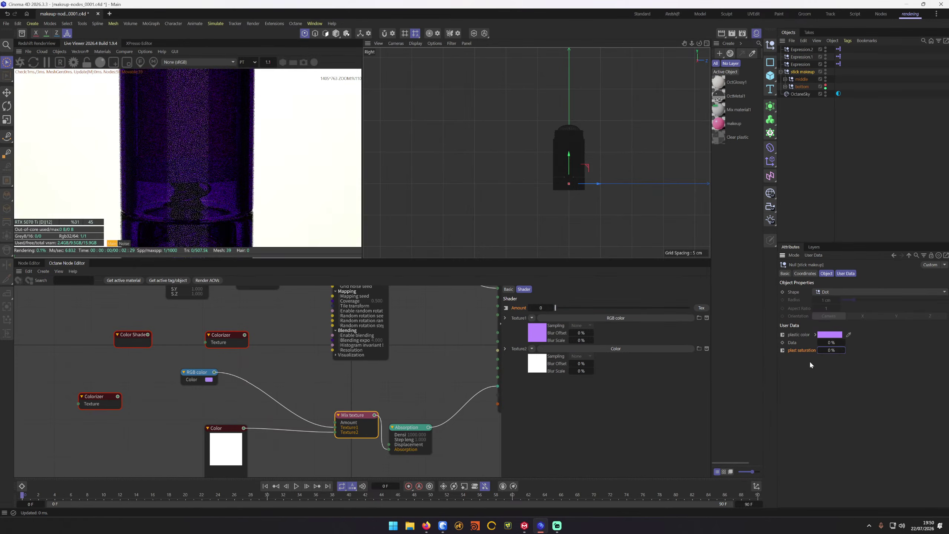
# Step: Delete the unused Data entry from the stick makeup Null's user data
pyautogui.click(813, 255)
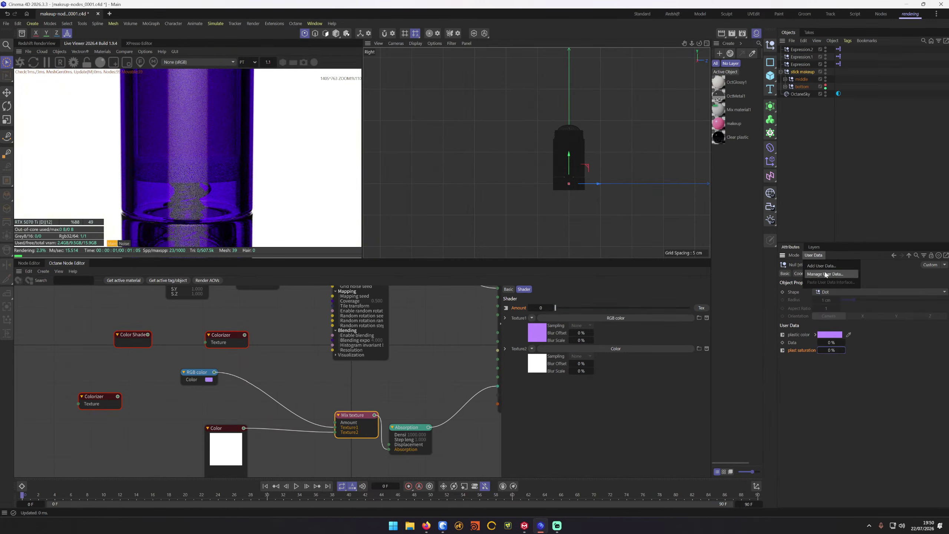
pyautogui.click(824, 274)
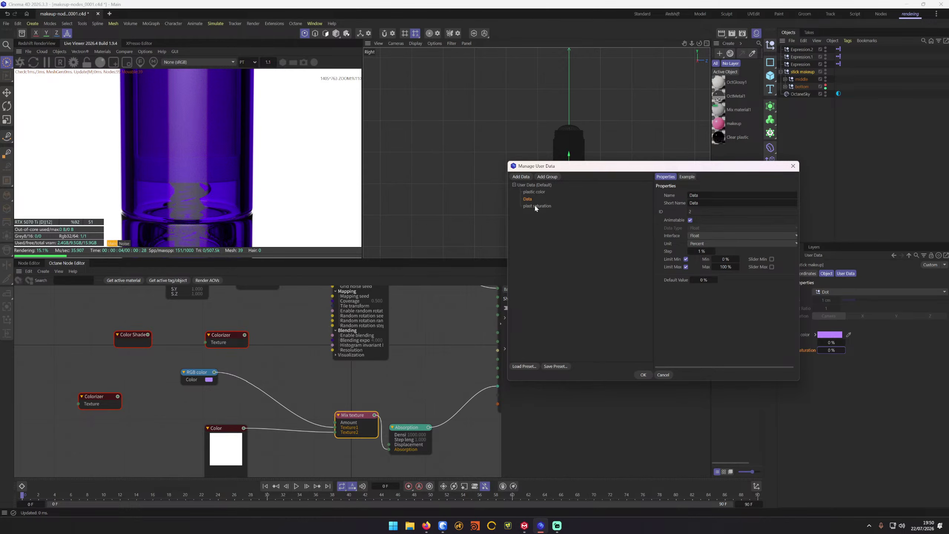
pyautogui.press('Delete')
pyautogui.click(643, 374)
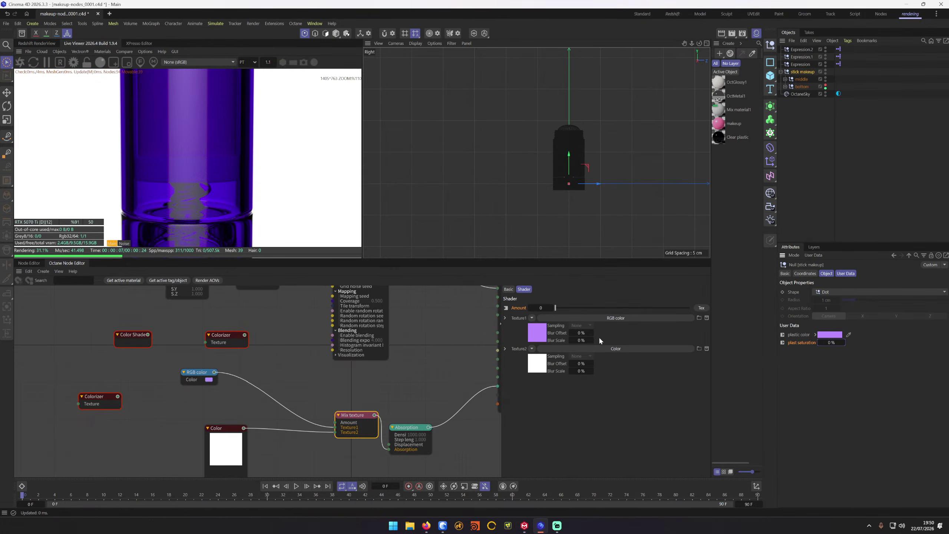
# Step: Change the Null's plastic color to a pink with a hue of 336°
pyautogui.click(830, 334)
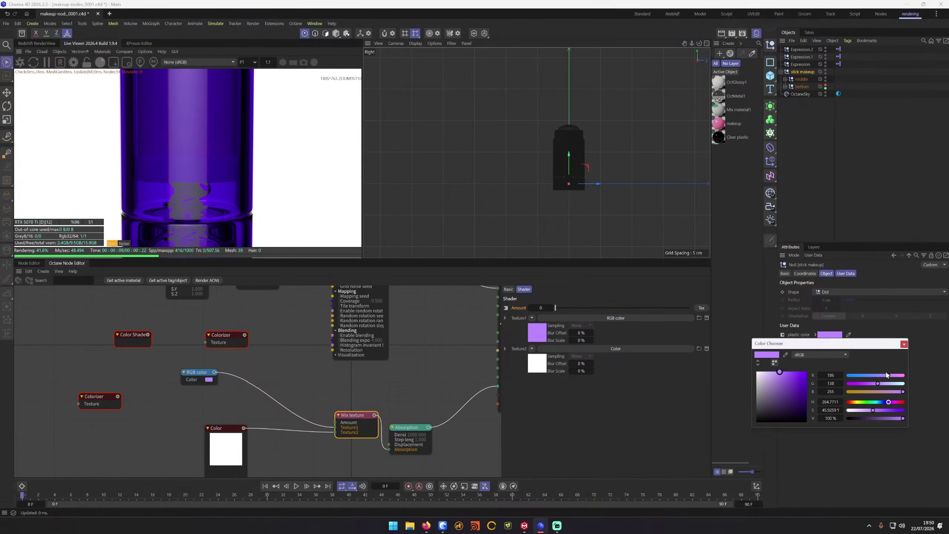
pyautogui.moveTo(889, 375); pyautogui.dragTo(899, 403)
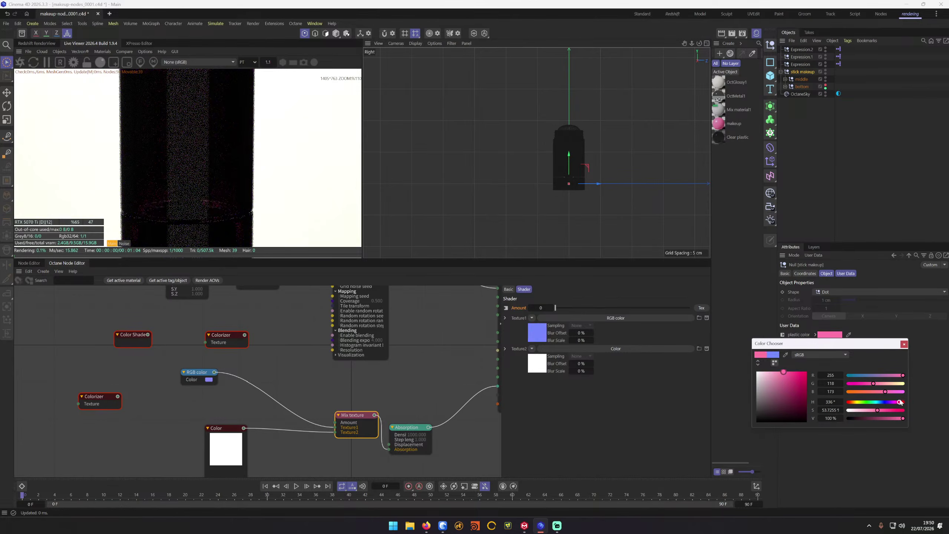
pyautogui.click(904, 343)
# Step: Set plast saturation to 1 % and try changing the Mix texture's driven Amount directly
pyautogui.moveTo(830, 343)
pyautogui.mouseDown()
pyautogui.moveTo(844, 345)
pyautogui.moveTo(825, 344)
pyautogui.moveTo(837, 349)
pyautogui.mouseUp()
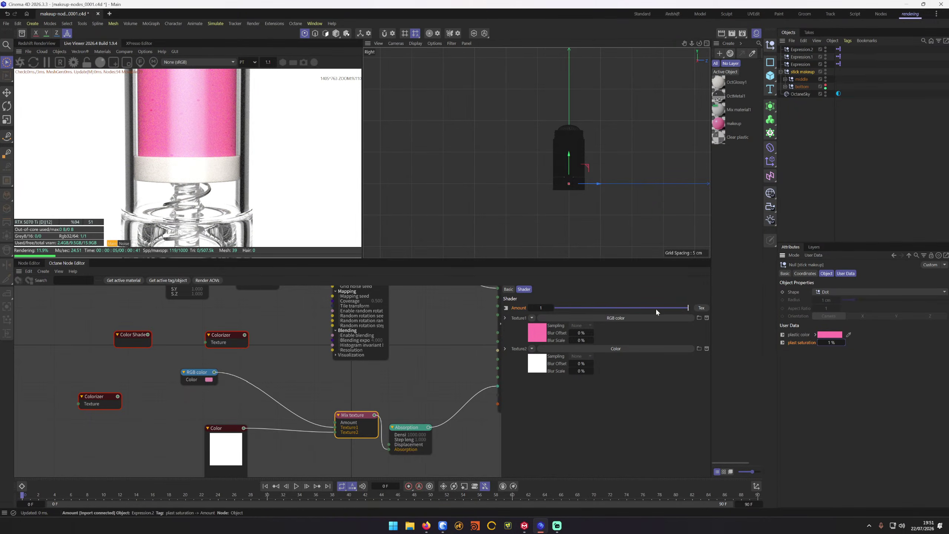
pyautogui.moveTo(656, 308); pyautogui.dragTo(699, 303)
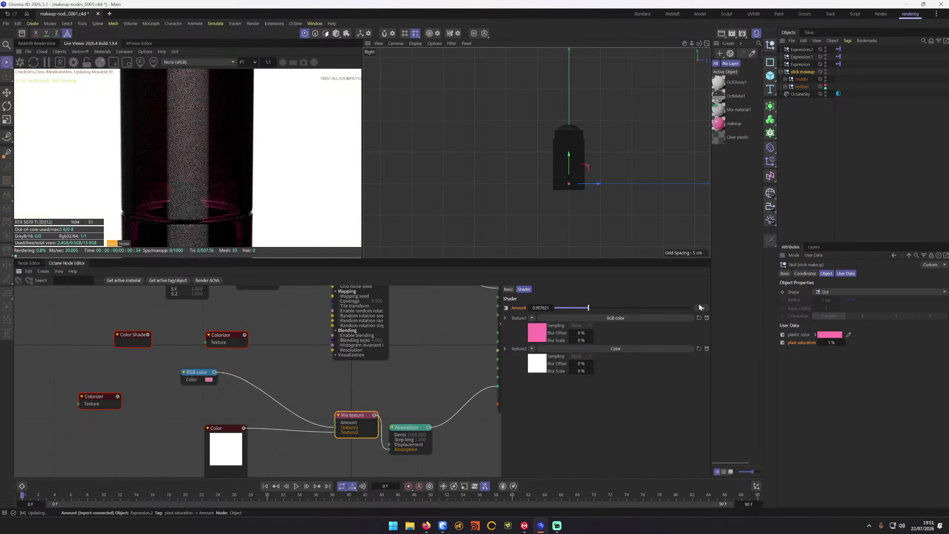
pyautogui.rightClick(804, 343)
pyautogui.click(899, 327)
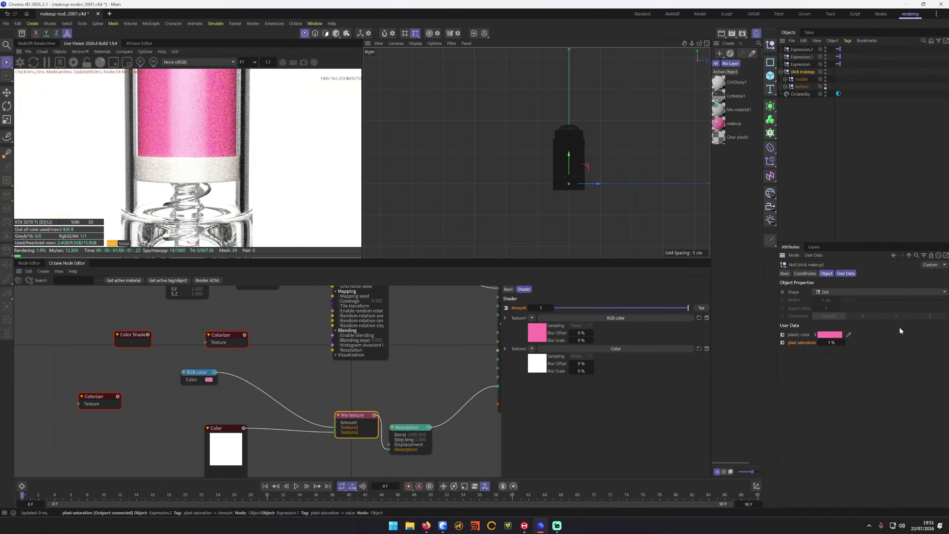
# Step: Try lowering the Mix texture's driven Amount directly to about 0.447
pyautogui.click(817, 256)
pyautogui.click(824, 270)
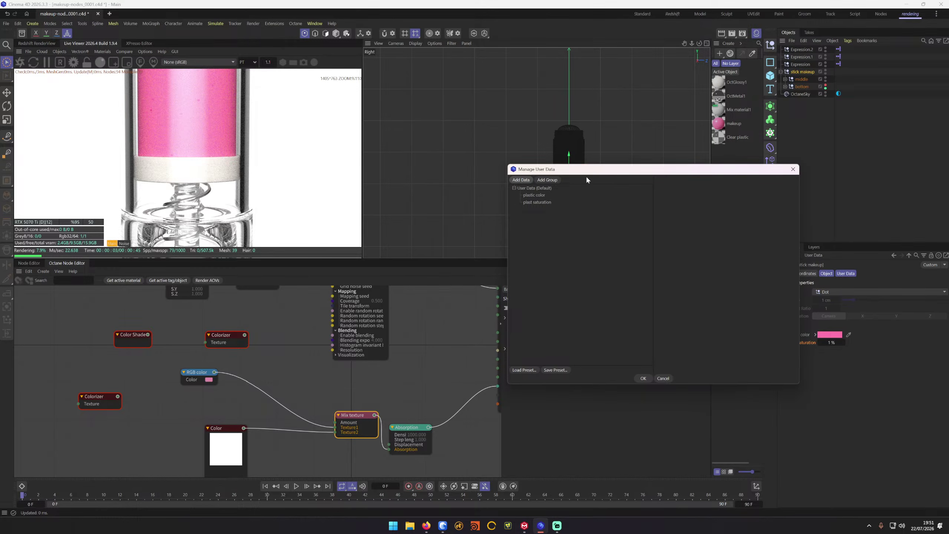
pyautogui.moveTo(738, 169); pyautogui.dragTo(431, 275)
pyautogui.click(485, 275)
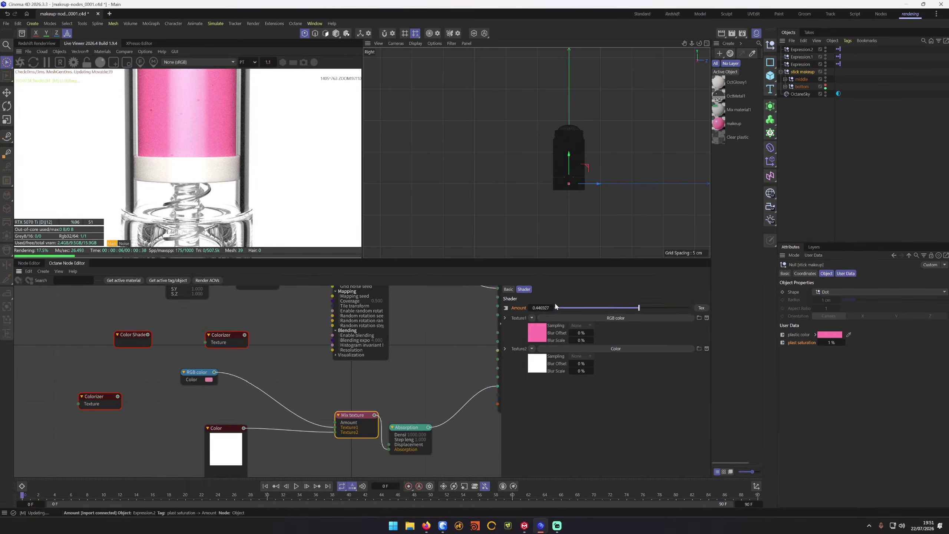
pyautogui.rightClick(515, 310)
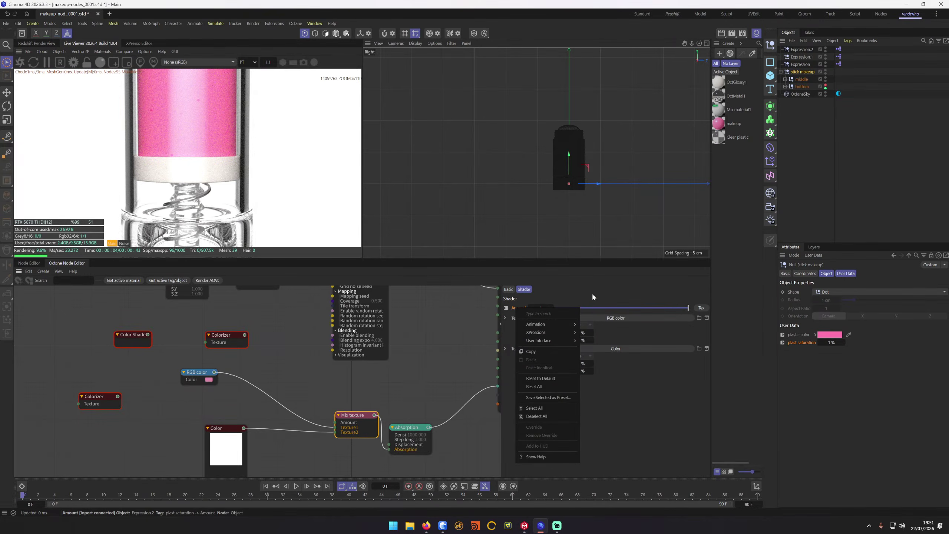
pyautogui.click(603, 294)
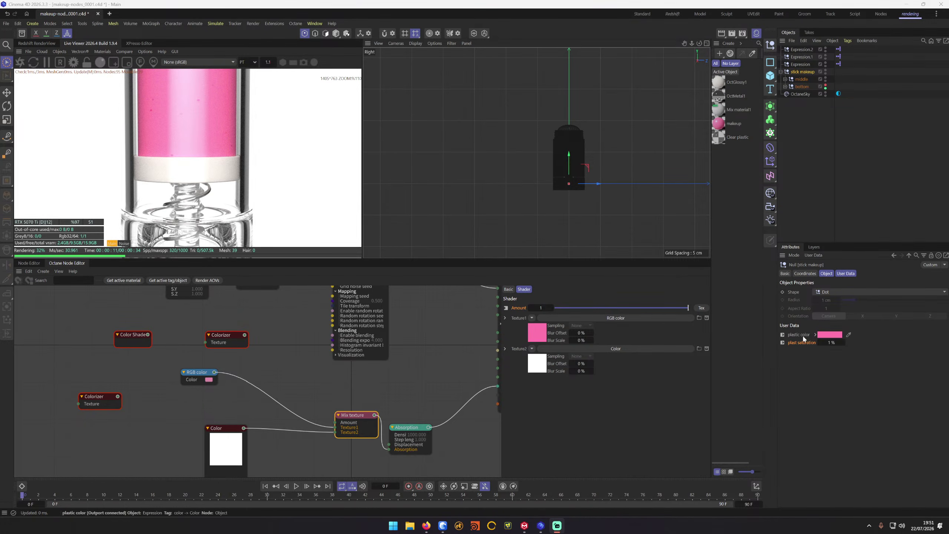
# Step: Reset plast saturation to 0 % and change its user data interface to OctaneFloatSlider
pyautogui.moveTo(837, 342); pyautogui.dragTo(814, 344)
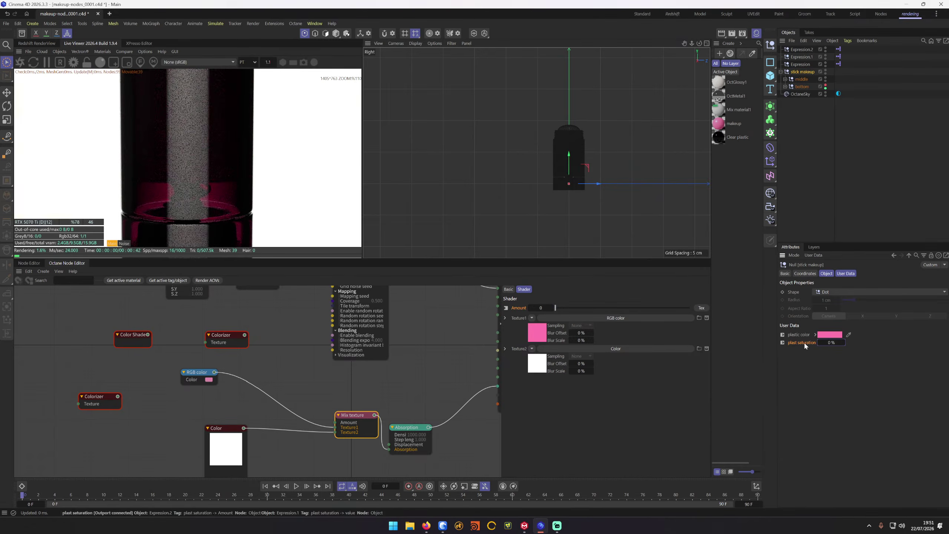
pyautogui.click(814, 255)
pyautogui.click(825, 274)
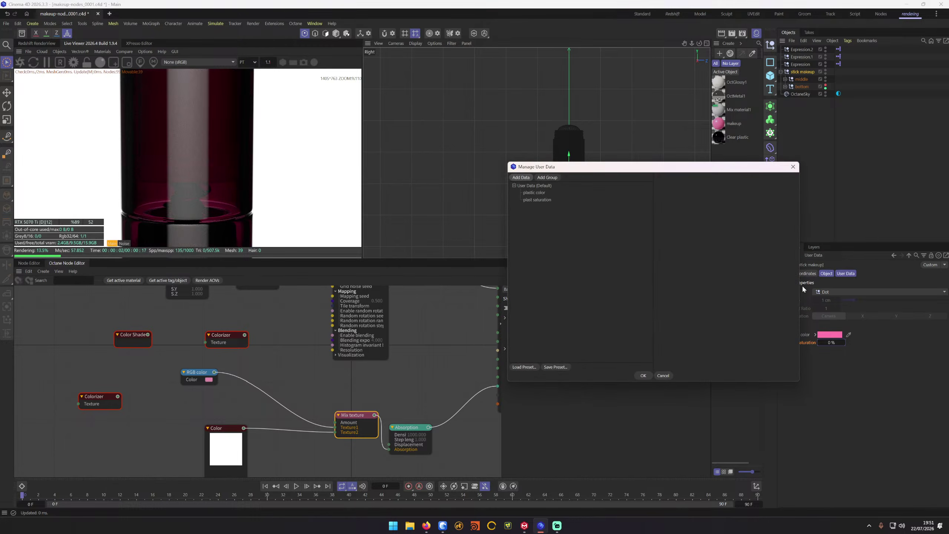
pyautogui.click(537, 200)
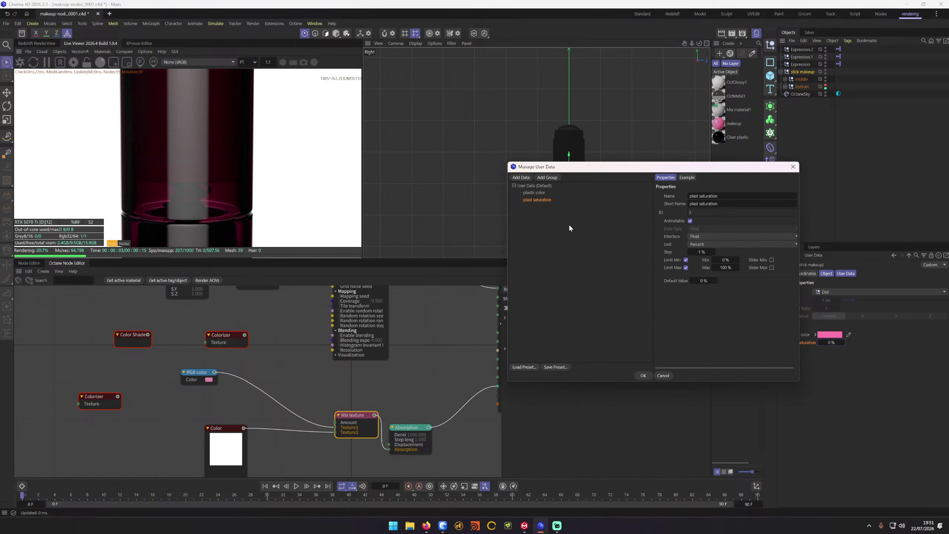
pyautogui.click(715, 235)
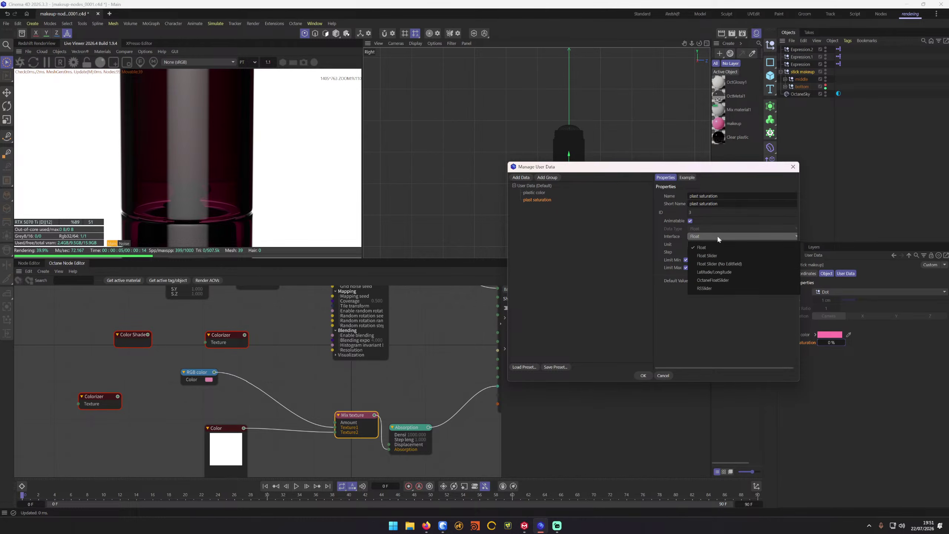
pyautogui.click(733, 219)
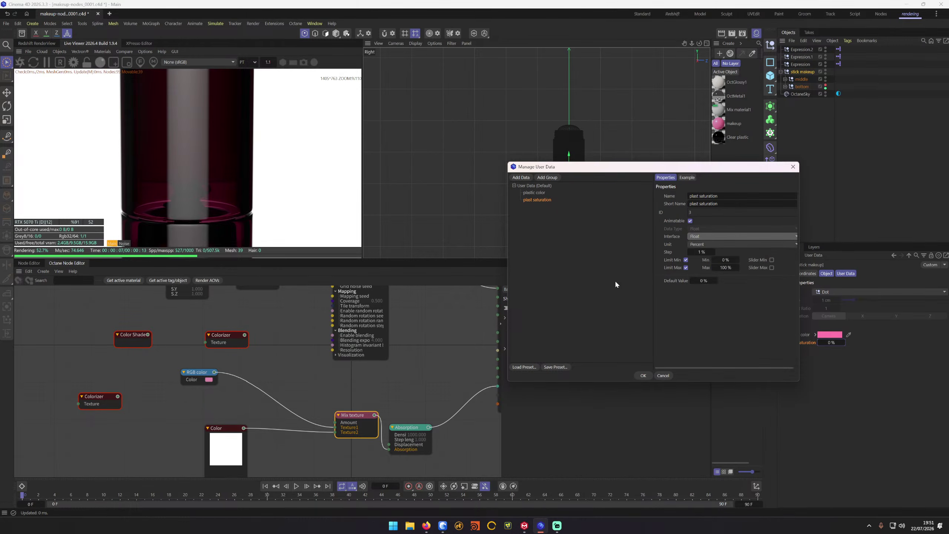
pyautogui.click(706, 236)
pyautogui.click(706, 251)
pyautogui.click(643, 376)
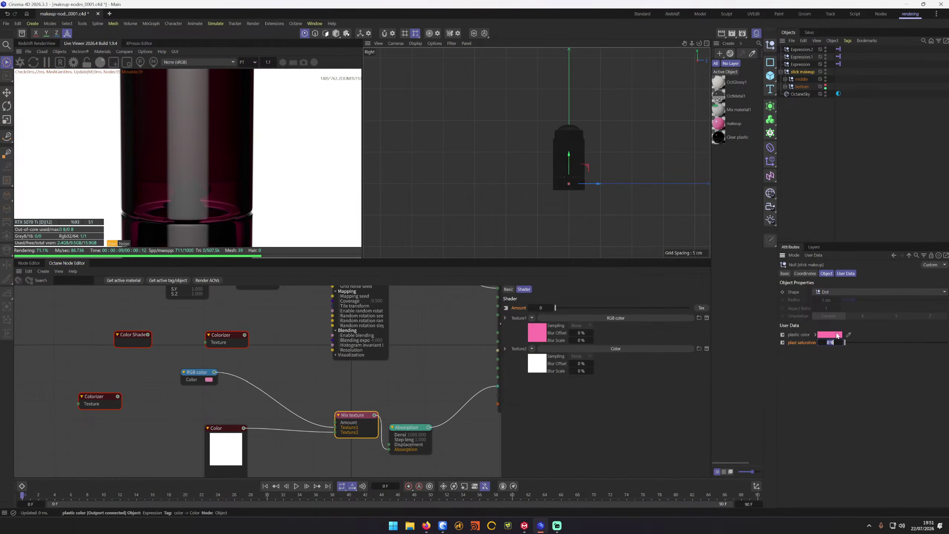
# Step: Try a plast saturation of 21.1 % on the plastic using the new slider
pyautogui.moveTo(872, 343); pyautogui.dragTo(867, 344)
pyautogui.rightClick(826, 344)
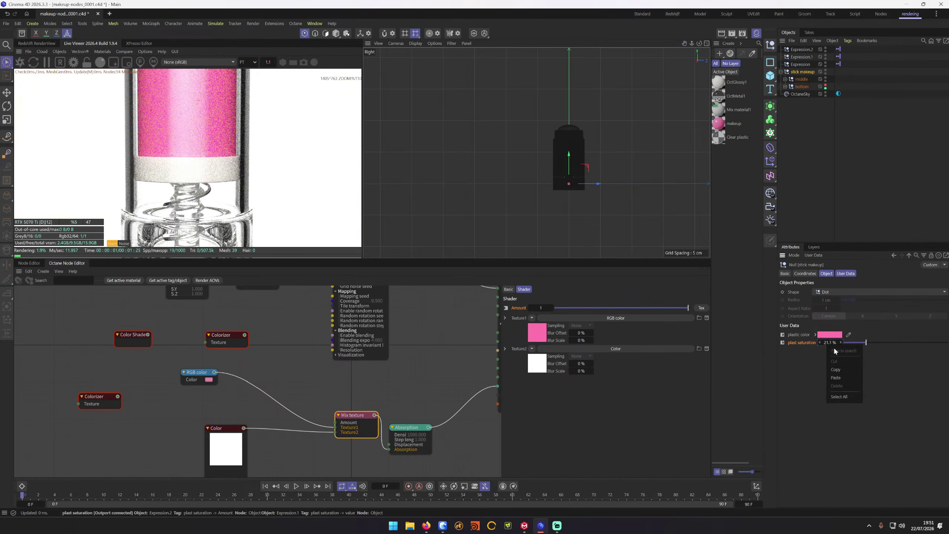
pyautogui.click(805, 359)
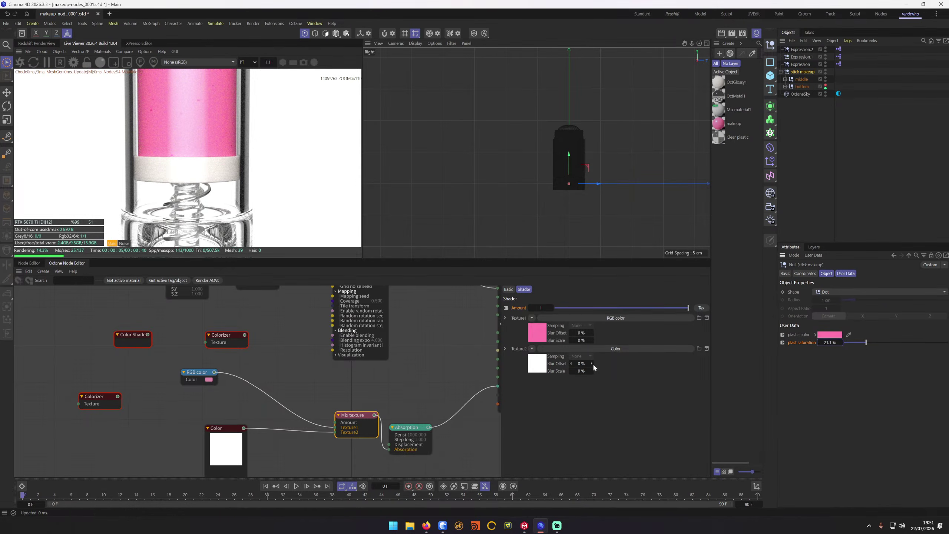
# Step: Change the plast saturation user data's unit to Real and try the value 0 on the plastic
pyautogui.click(813, 256)
pyautogui.click(825, 275)
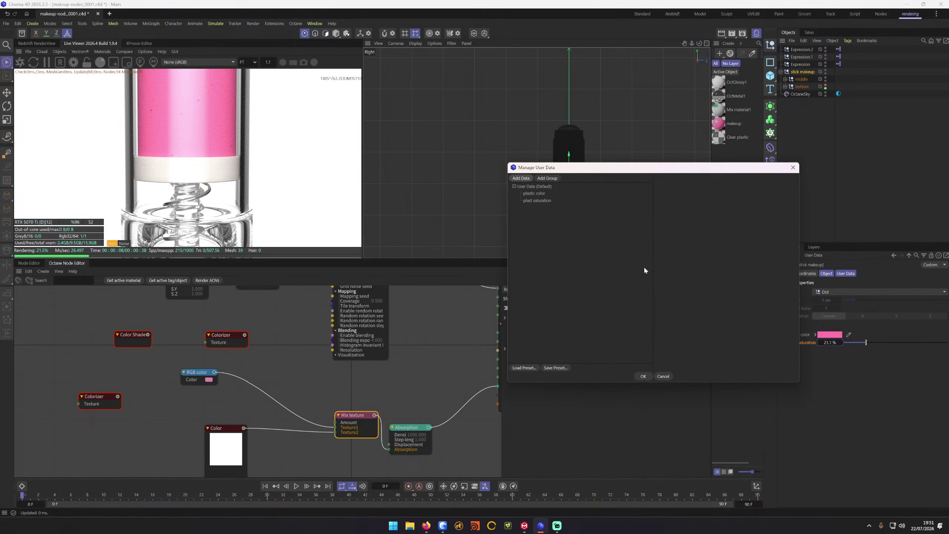
pyautogui.click(537, 200)
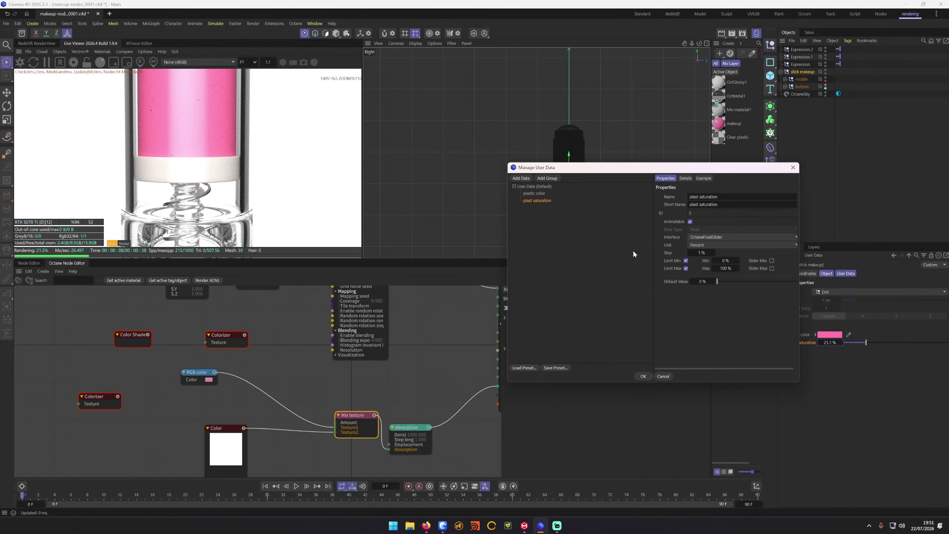
pyautogui.click(712, 243)
pyautogui.click(712, 255)
pyautogui.click(646, 376)
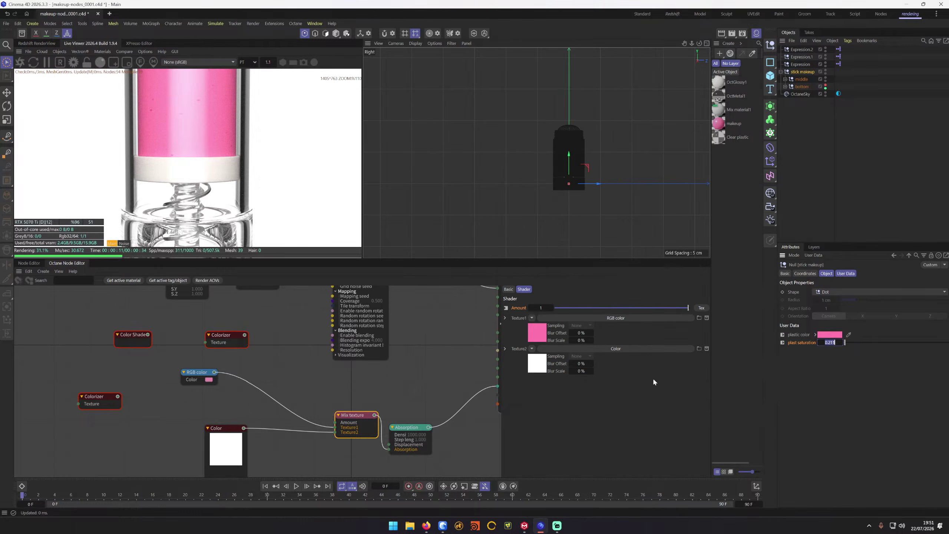
pyautogui.moveTo(849, 344); pyautogui.dragTo(829, 345)
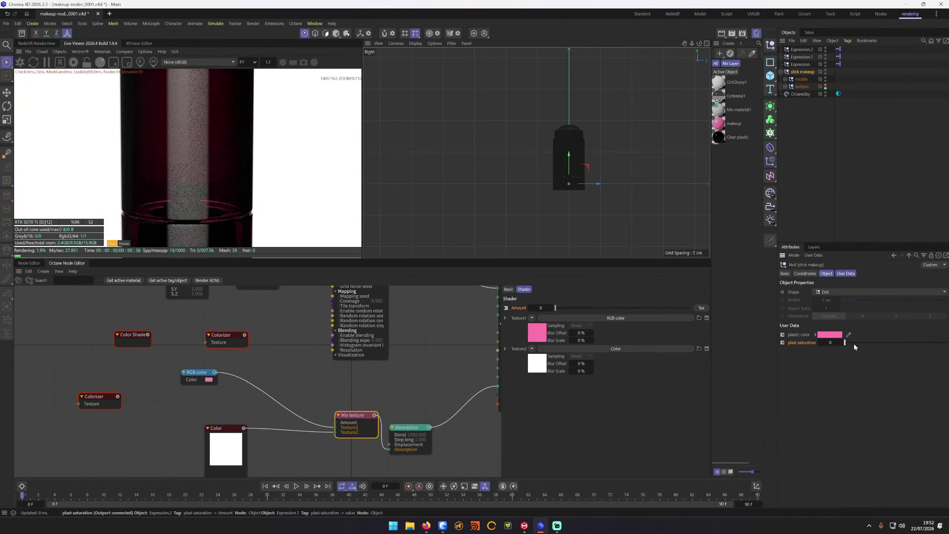
pyautogui.rightClick(809, 344)
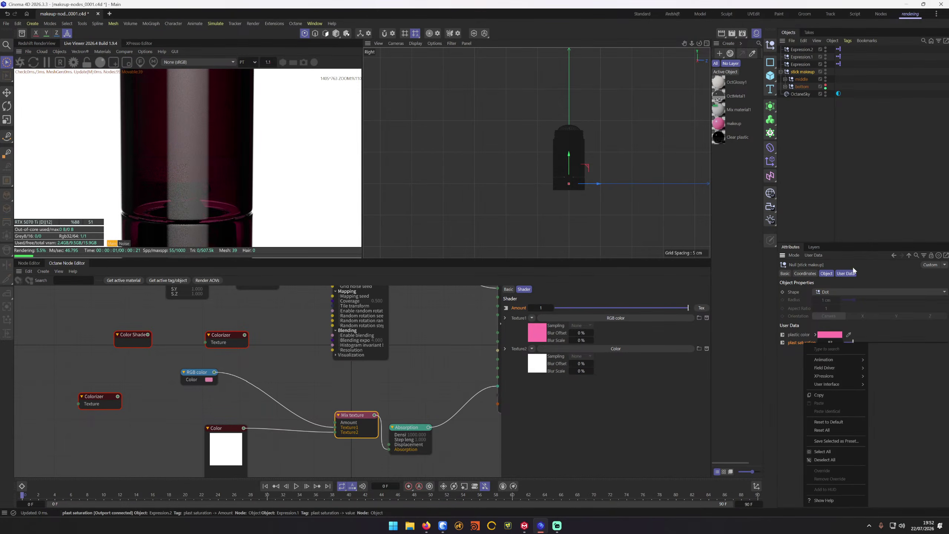
# Step: Set the plast saturation user data's maximum to 1 and its step to 0.1
pyautogui.click(813, 259)
pyautogui.click(813, 258)
pyautogui.click(832, 274)
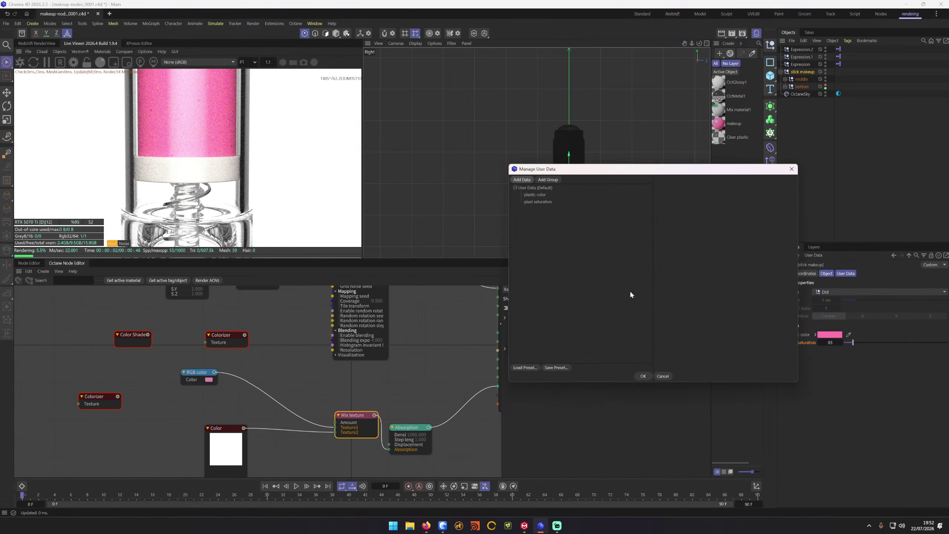
pyautogui.click(547, 201)
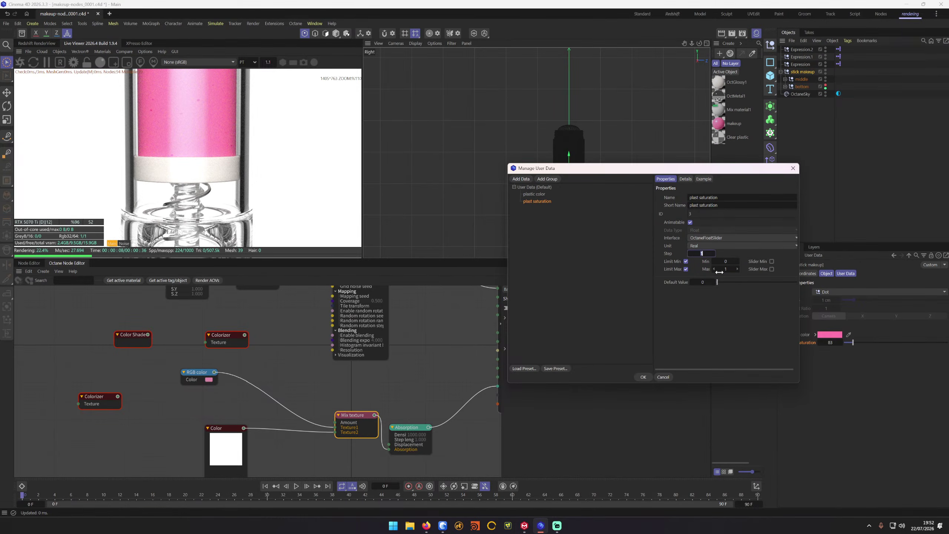
pyautogui.click(646, 379)
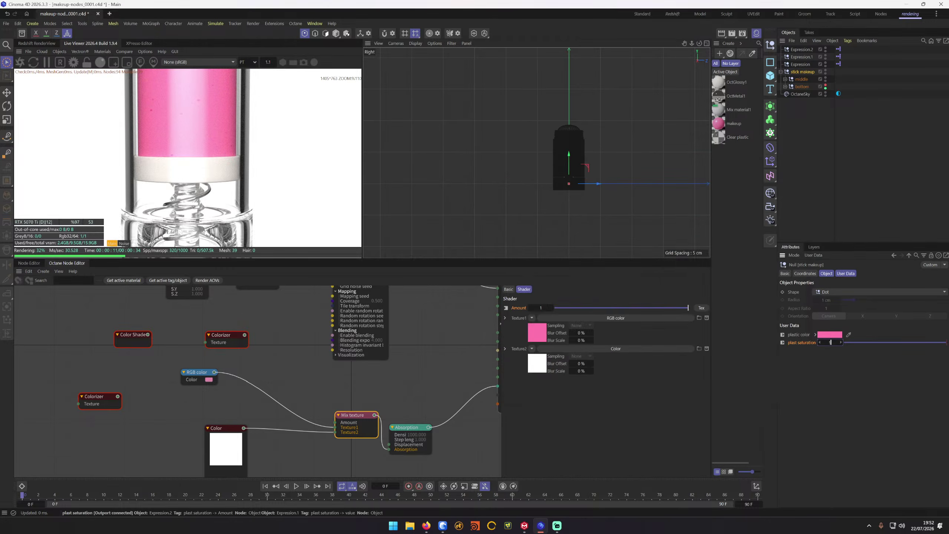
# Step: Try a plast saturation of about 0.21, return it to 0, and try changing the Mix texture's Amount directly
pyautogui.moveTo(830, 343); pyautogui.dragTo(900, 344)
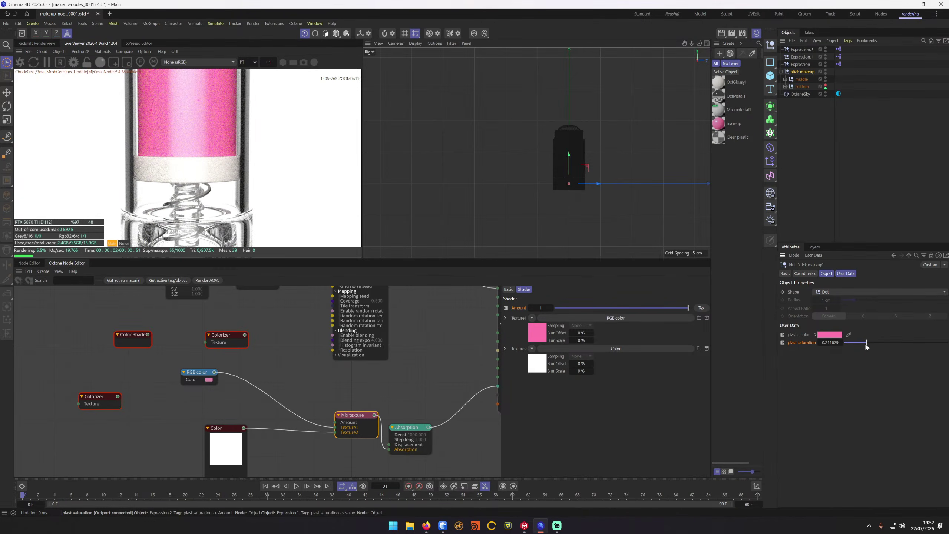
pyautogui.moveTo(855, 345); pyautogui.dragTo(843, 344)
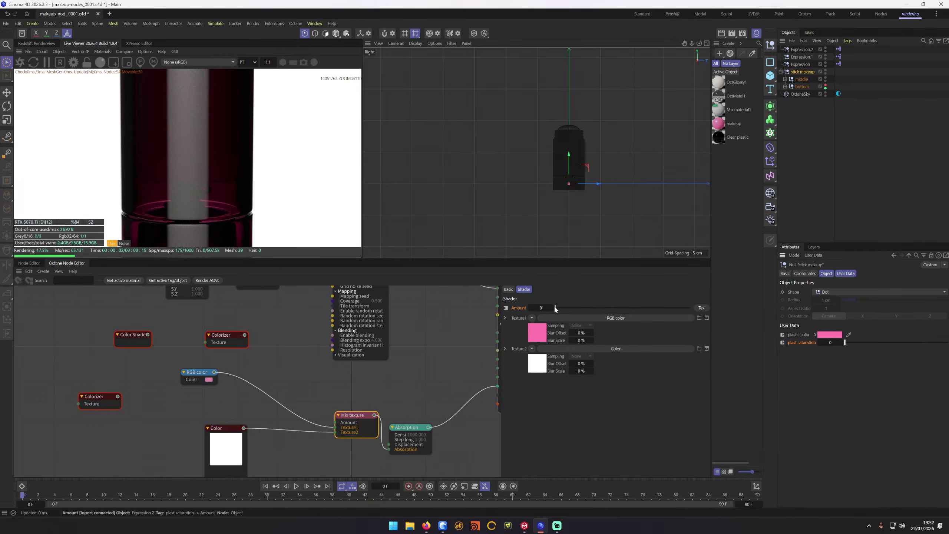
pyautogui.moveTo(560, 305); pyautogui.dragTo(520, 313)
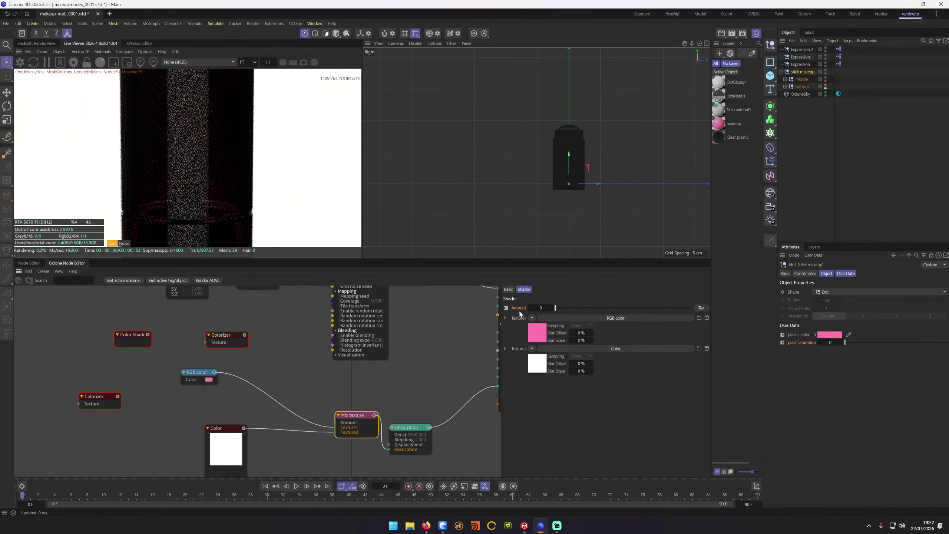
# Step: Examine the command options available for the Mix texture's Amount parameter
pyautogui.rightClick(519, 311)
pyautogui.click(584, 292)
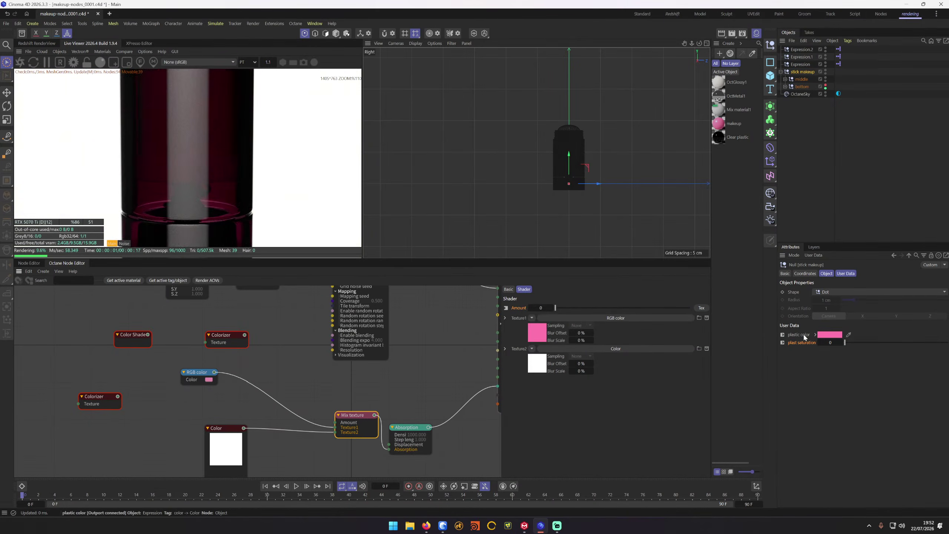
pyautogui.rightClick(520, 307)
pyautogui.click(639, 306)
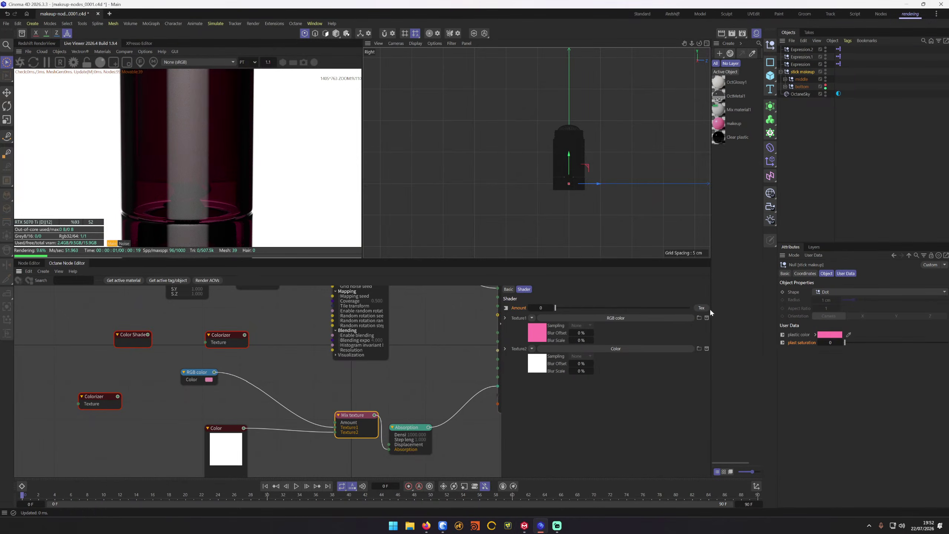
pyautogui.rightClick(520, 308)
pyautogui.moveTo(573, 326)
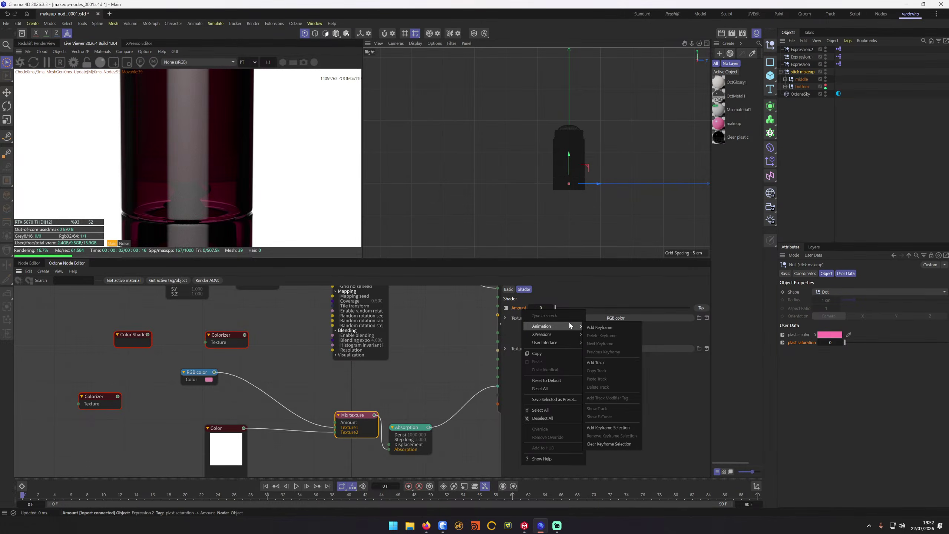
pyautogui.click(774, 383)
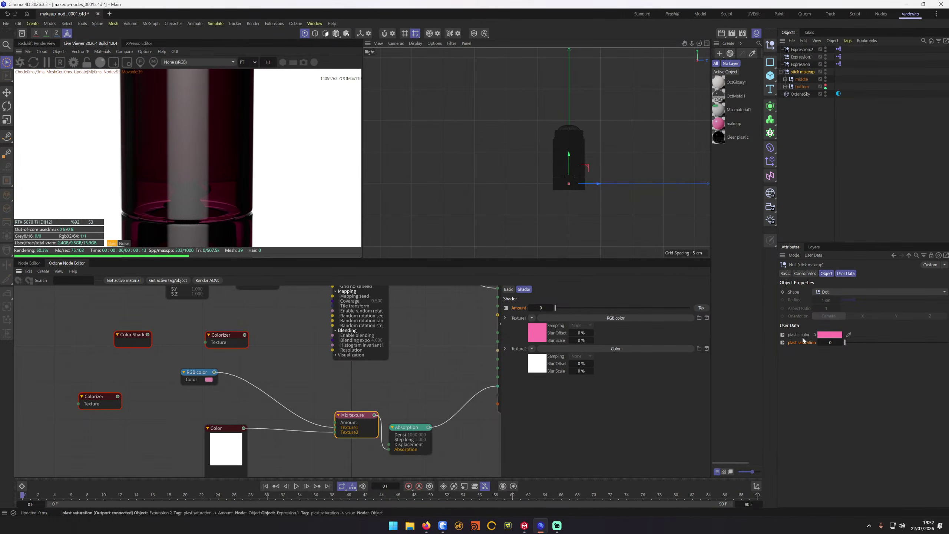
# Step: Replace the plast saturation entry in the Null's user data with a new entry of data type Integer
pyautogui.click(814, 255)
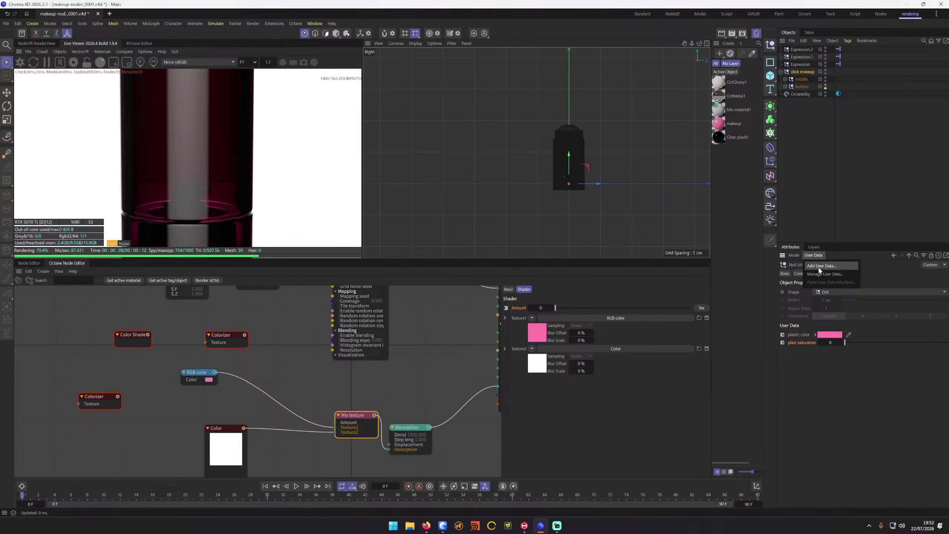
pyautogui.click(820, 267)
pyautogui.click(538, 199)
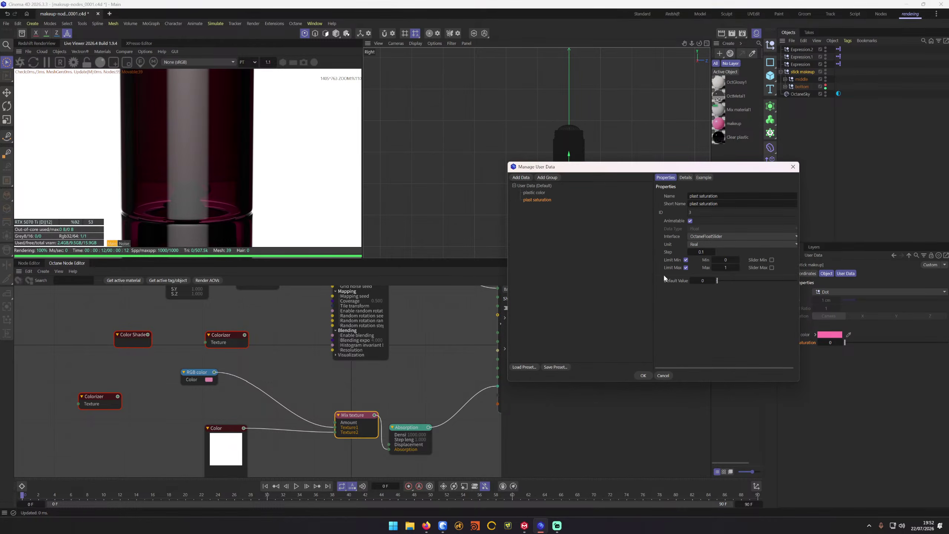
pyautogui.click(521, 177)
pyautogui.click(713, 228)
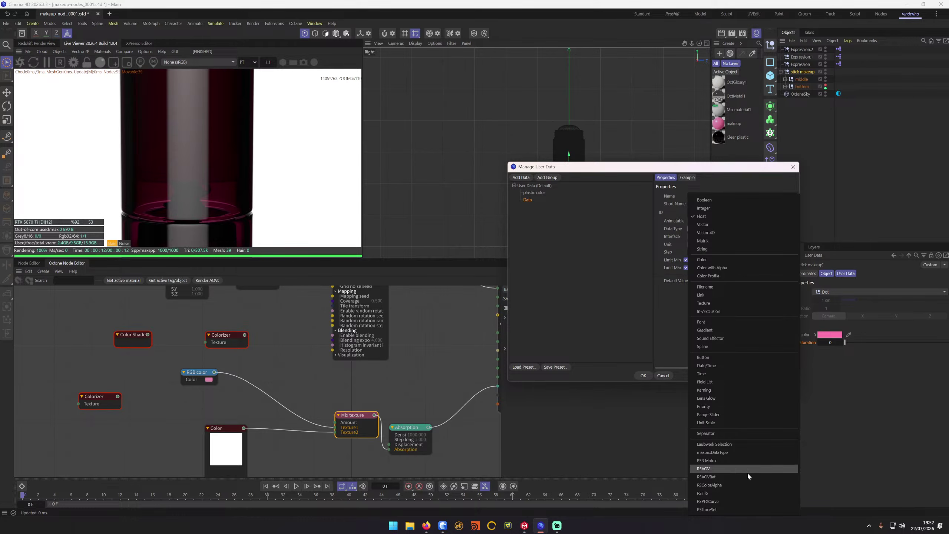
pyautogui.click(749, 207)
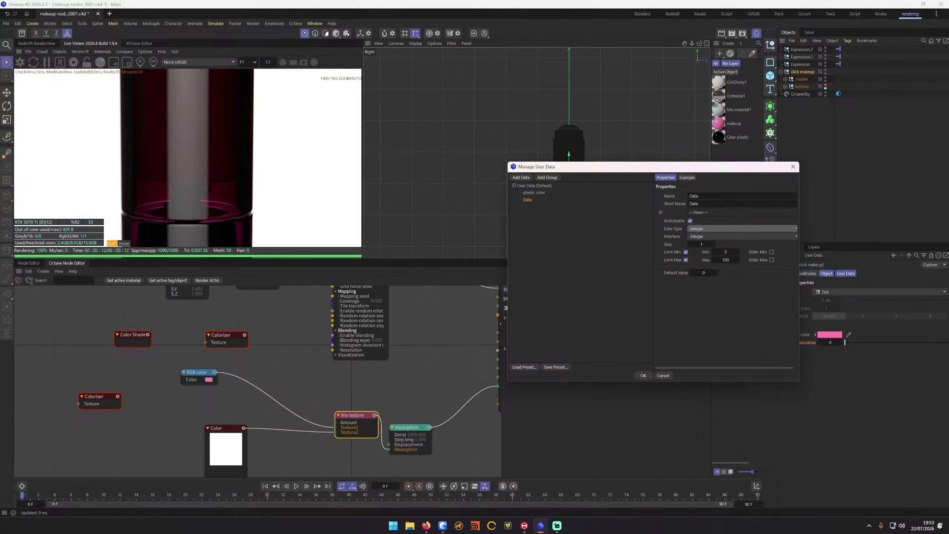
# Step: Name the new Integer user data entry saturation and apply the user data changes
pyautogui.click(703, 195)
pyautogui.write('p')
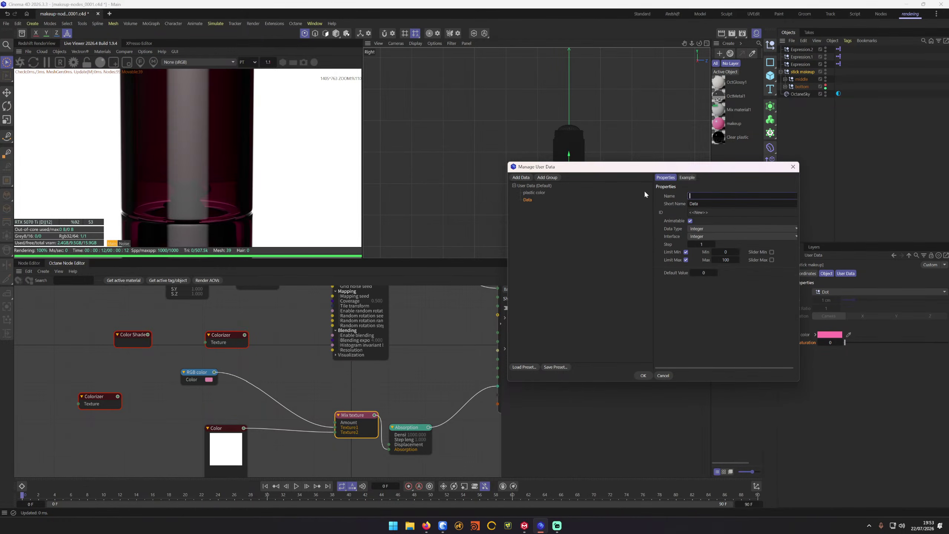
pyautogui.write('saturation')
pyautogui.click(642, 225)
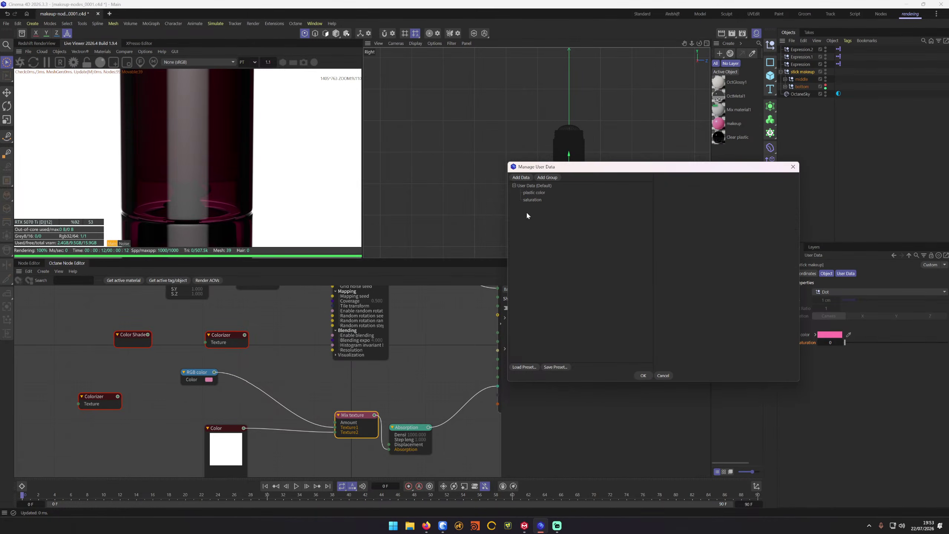
pyautogui.click(534, 193)
pyautogui.click(528, 200)
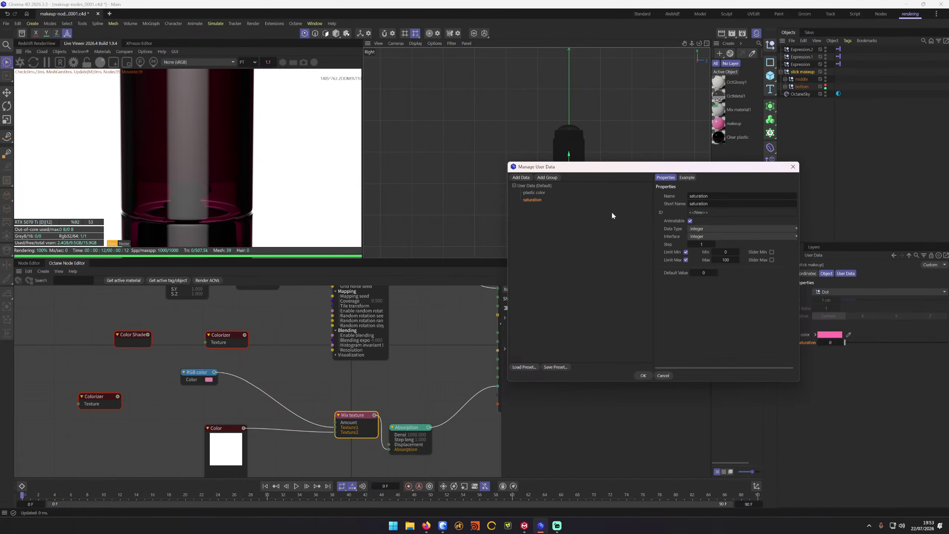
pyautogui.click(639, 375)
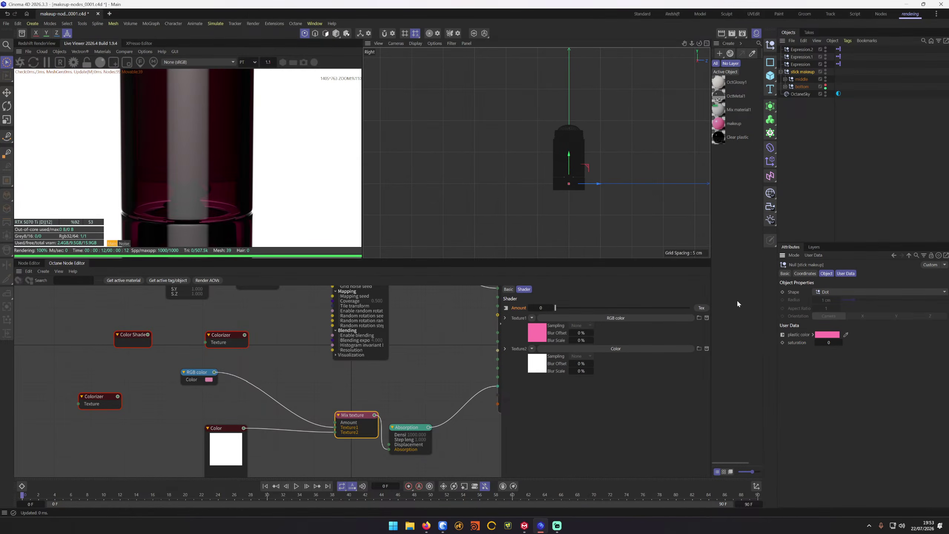
# Step: Link the Null's Integer saturation user data to the Mix texture's Amount, with saturation as driver and Amount as driven
pyautogui.rightClick(783, 341)
pyautogui.moveTo(812, 366)
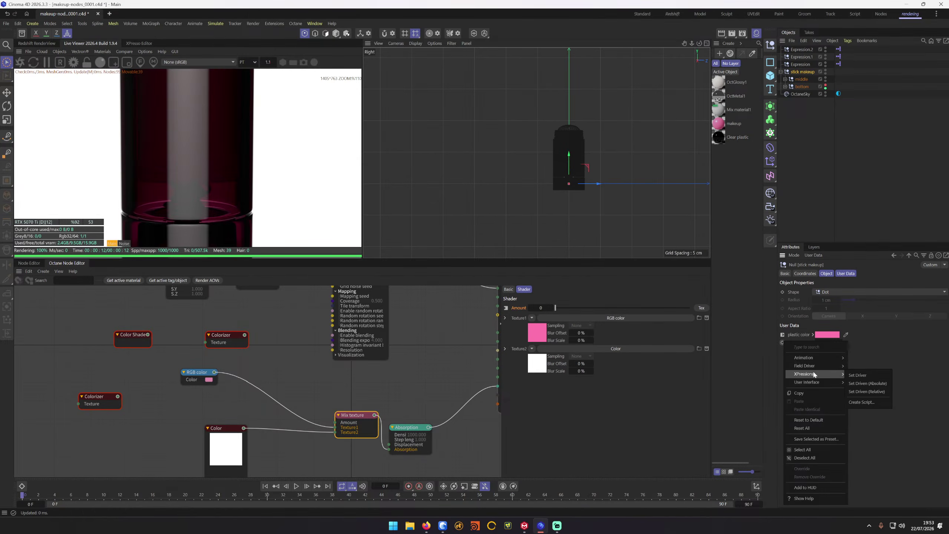
pyautogui.click(858, 376)
pyautogui.rightClick(506, 308)
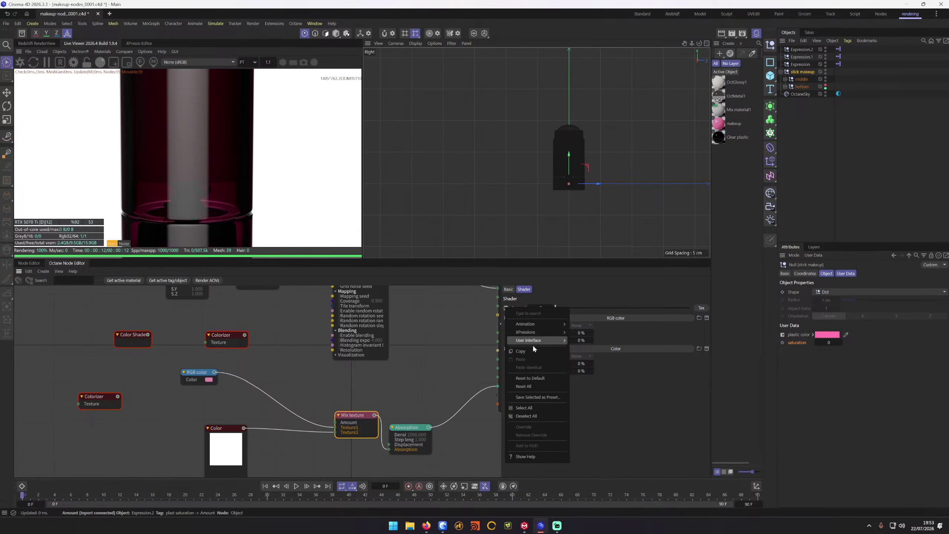
pyautogui.moveTo(553, 336)
pyautogui.click(590, 343)
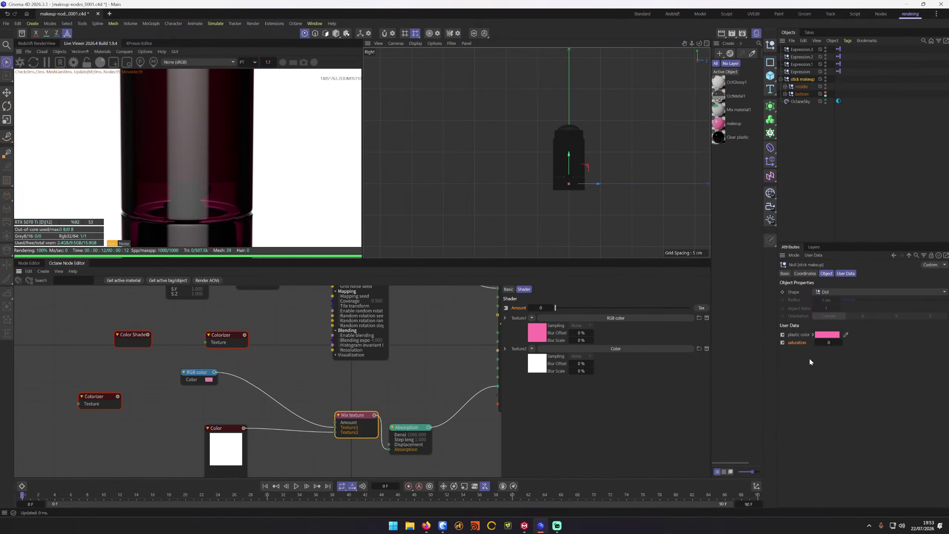
# Step: Try a decimal value in the Integer saturation control and try changing the Mix texture's Amount directly
pyautogui.moveTo(841, 342); pyautogui.dragTo(817, 343)
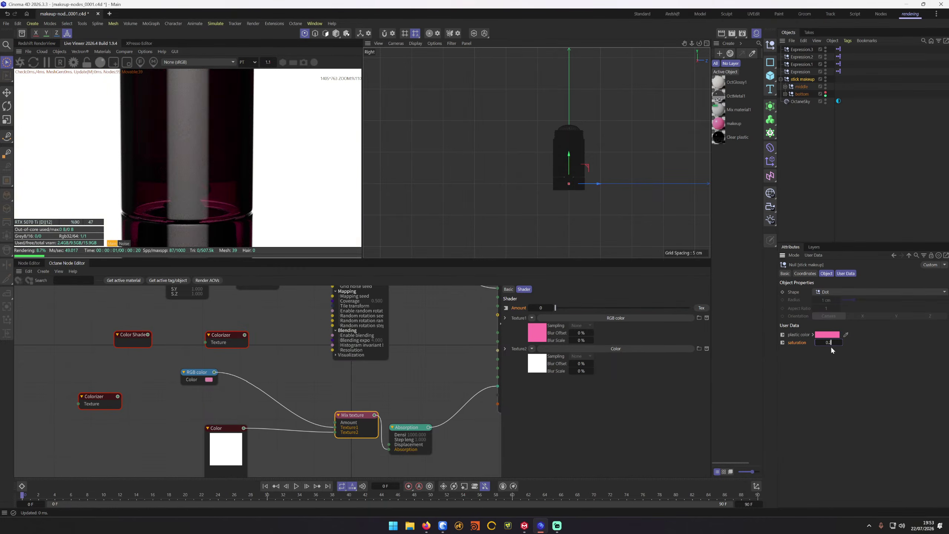
pyautogui.press('Return')
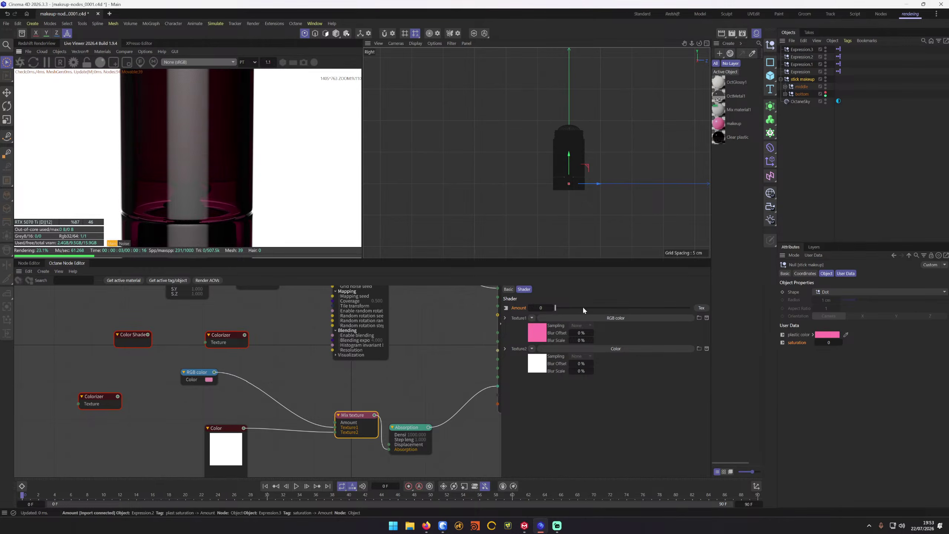
pyautogui.click(553, 308)
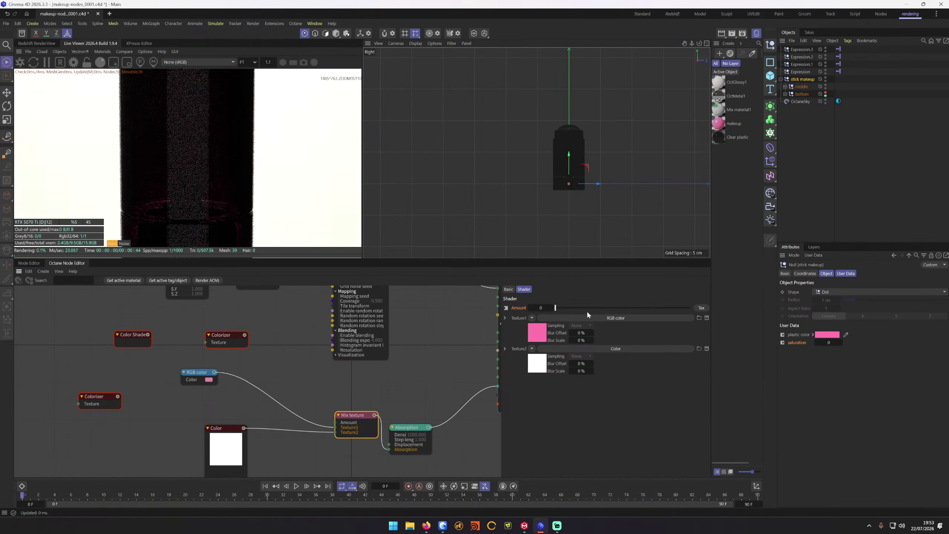
# Step: Replace the Integer saturation entry in the Null's user data with a new Float entry
pyautogui.click(812, 255)
pyautogui.click(824, 273)
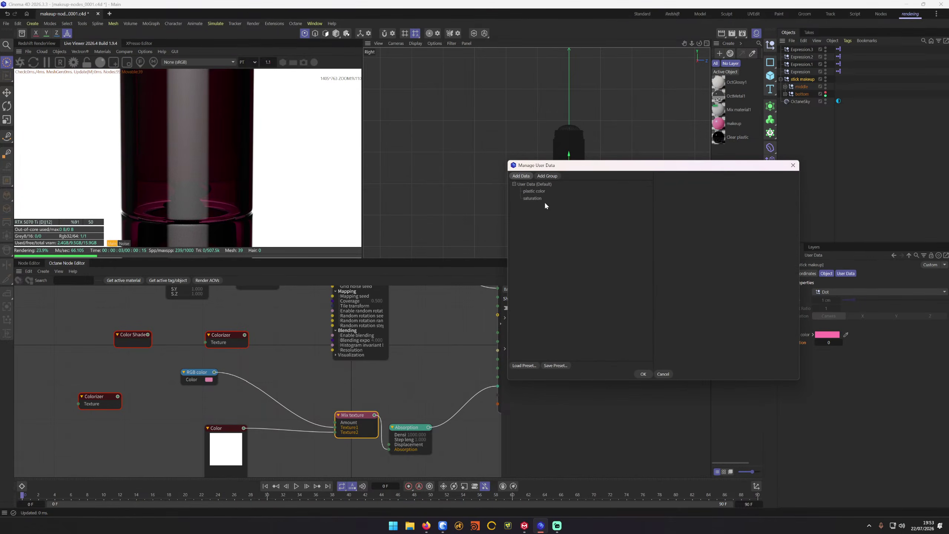
pyautogui.click(539, 201)
pyautogui.press('Delete')
pyautogui.click(521, 176)
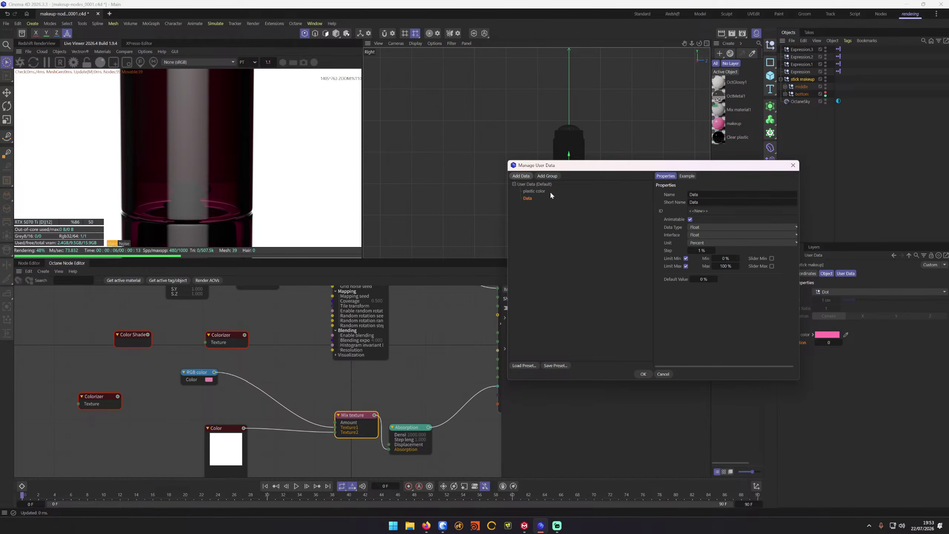
# Step: Configure the new Float entry with unit Real, step 0.1, maximum 1, default value 0.5, and Slider Min and Slider Max enabled
pyautogui.click(715, 243)
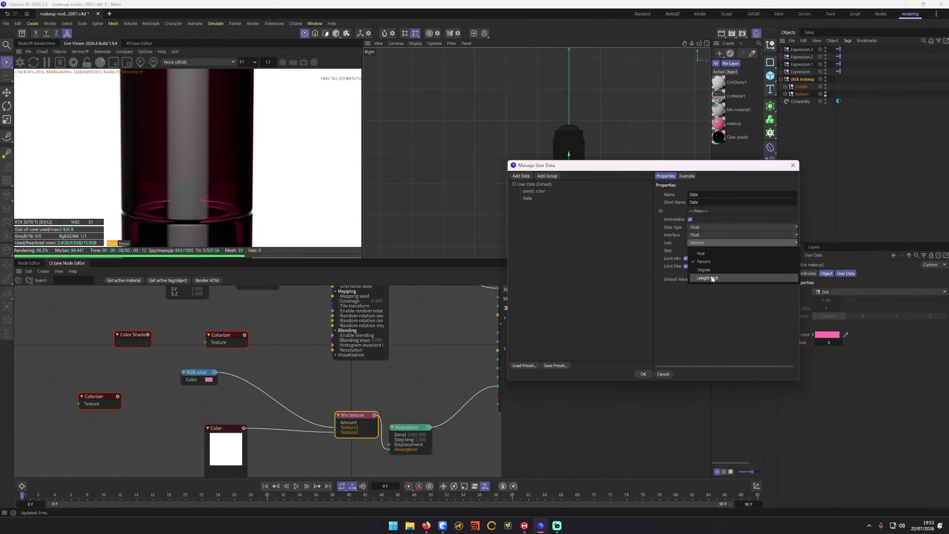
pyautogui.click(713, 255)
pyautogui.click(715, 251)
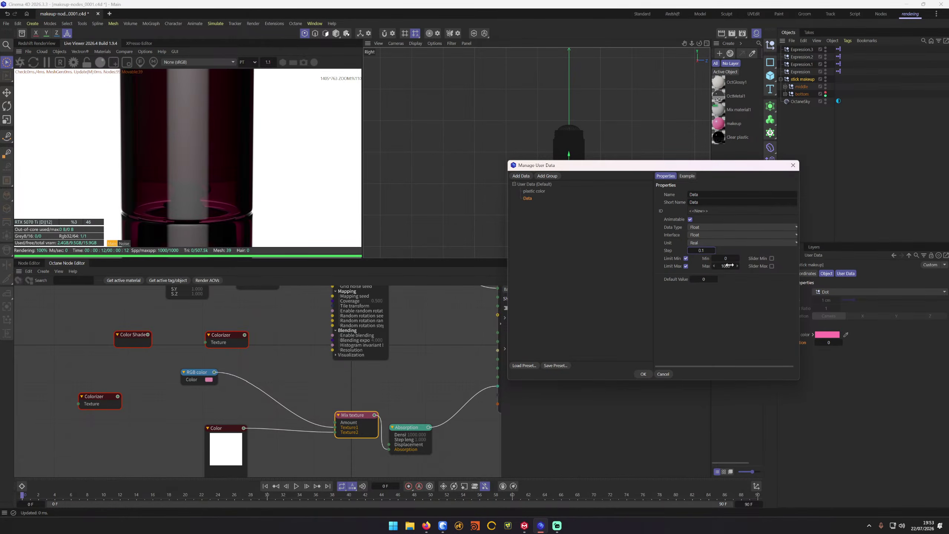
pyautogui.click(772, 259)
pyautogui.click(772, 266)
pyautogui.click(704, 281)
# Step: Name the new Float user data entry saturation and apply the user data changes
pyautogui.doubleClick(694, 194)
pyautogui.write('saturation')
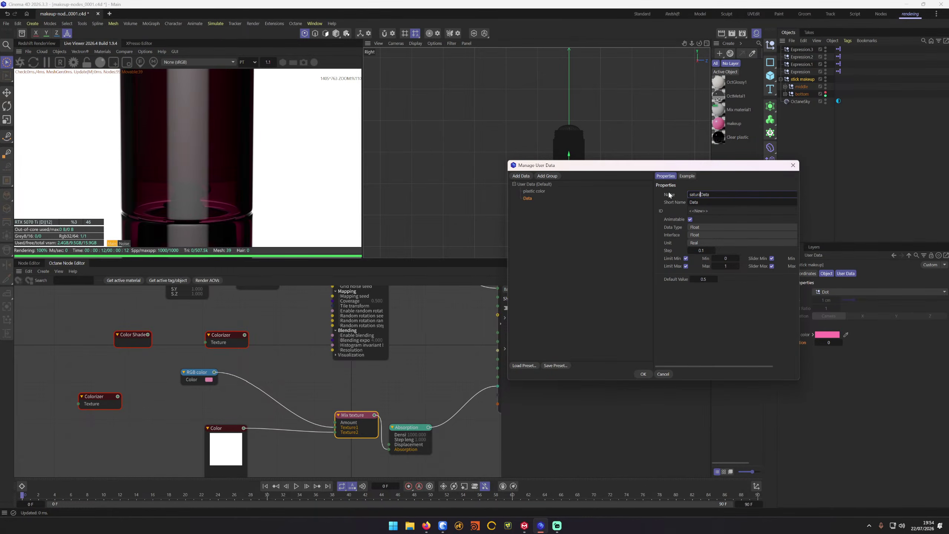
pyautogui.press('Tab')
pyautogui.click(721, 194)
pyautogui.press('BackSpace')
pyautogui.press('BackSpace')
pyautogui.press('BackSpace')
pyautogui.press('BackSpace')
pyautogui.press('Tab')
pyautogui.click(643, 374)
# Step: Try a saturation of 0.1 and examine the interface types available for the Mix texture's Amount
pyautogui.moveTo(829, 343); pyautogui.dragTo(810, 346)
pyautogui.click(840, 342)
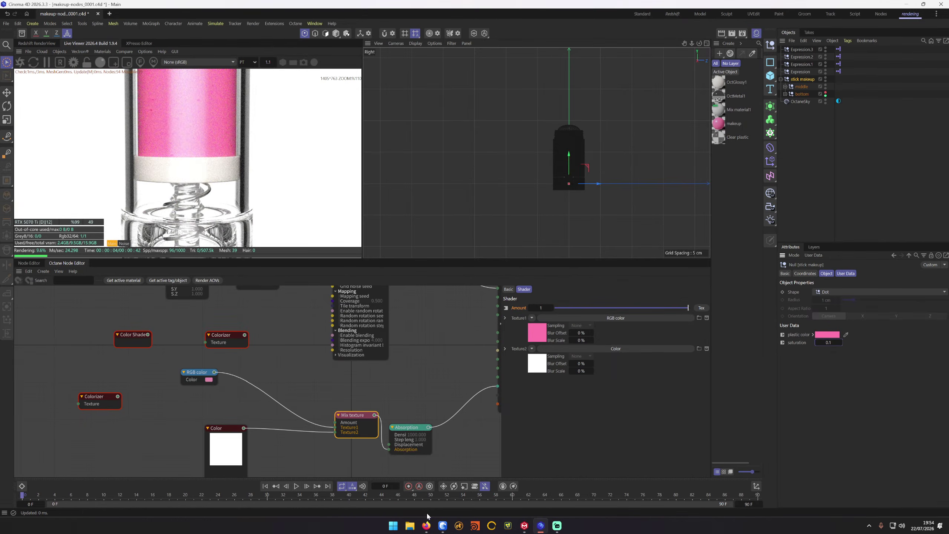
pyautogui.rightClick(519, 312)
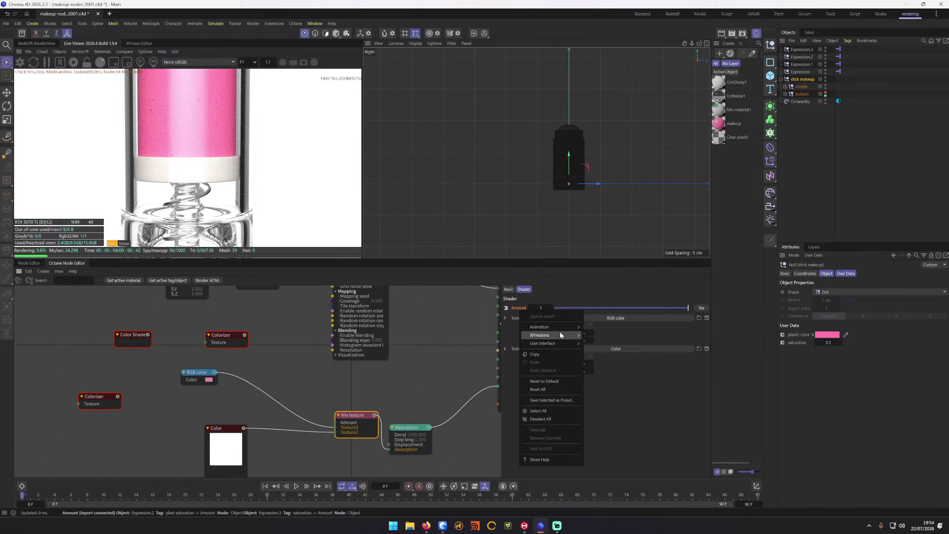
pyautogui.moveTo(565, 345)
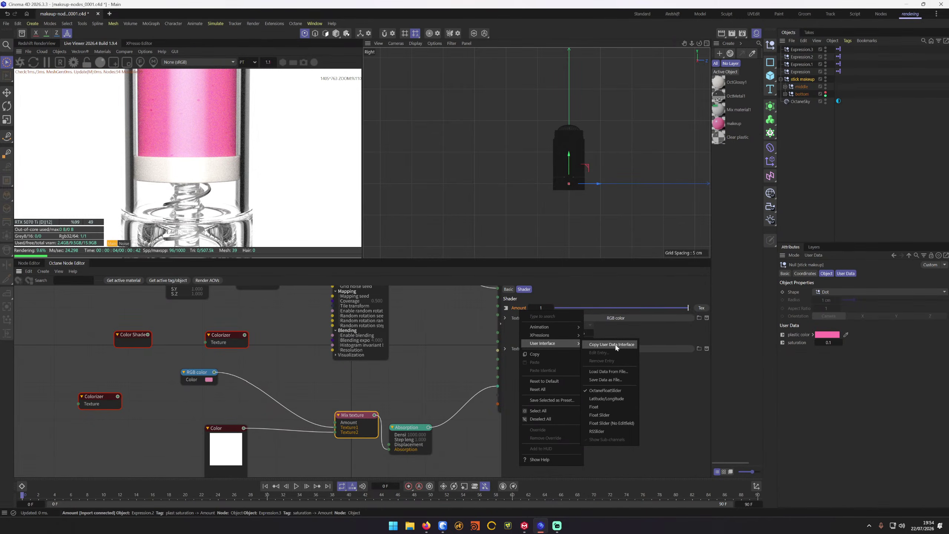
pyautogui.click(782, 358)
# Step: Change the saturation entry's interface to OctaneFloatSlider and raise its value to 1
pyautogui.rightClick(804, 341)
pyautogui.moveTo(837, 359)
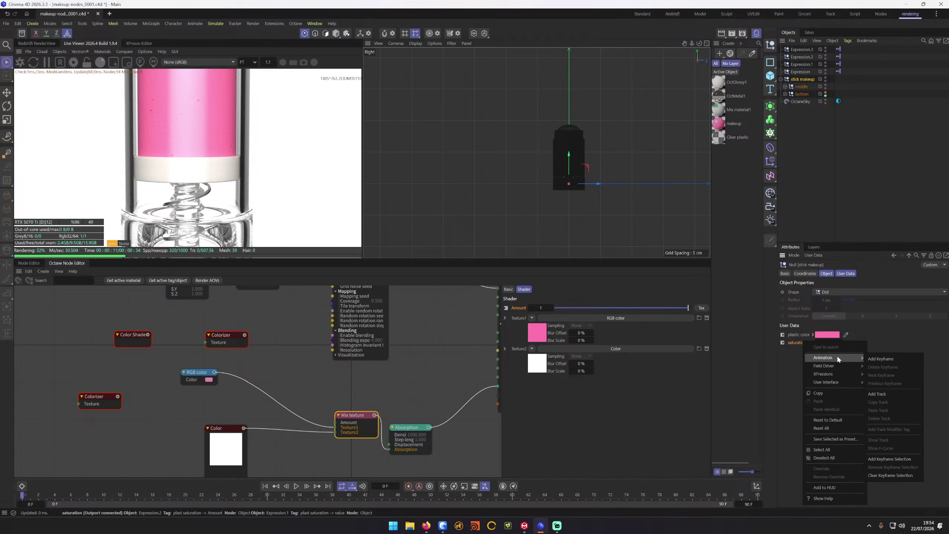
pyautogui.moveTo(837, 382)
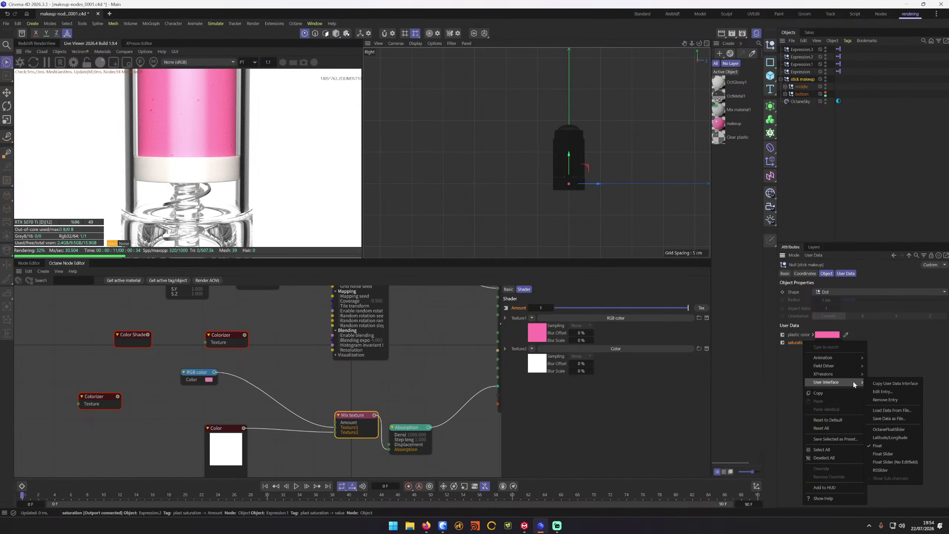
pyautogui.click(897, 429)
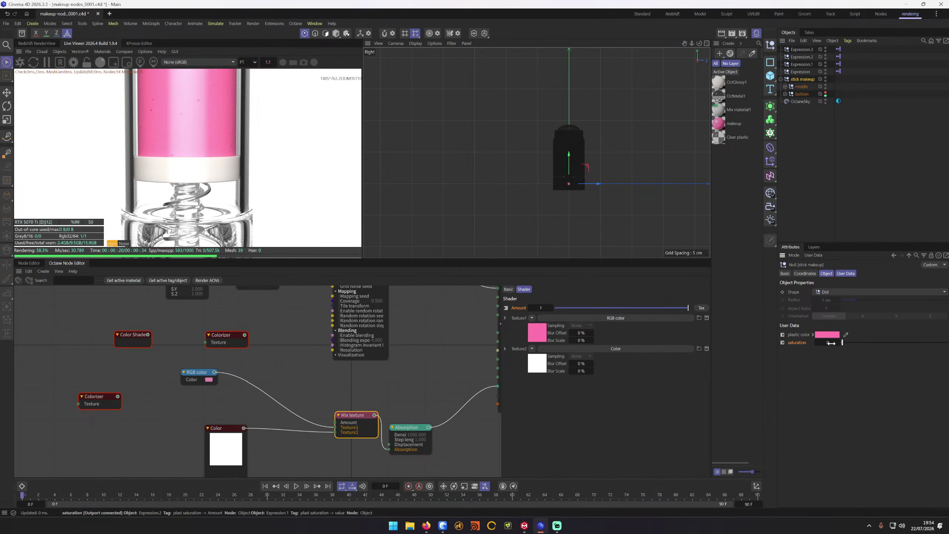
pyautogui.moveTo(830, 343); pyautogui.dragTo(845, 341)
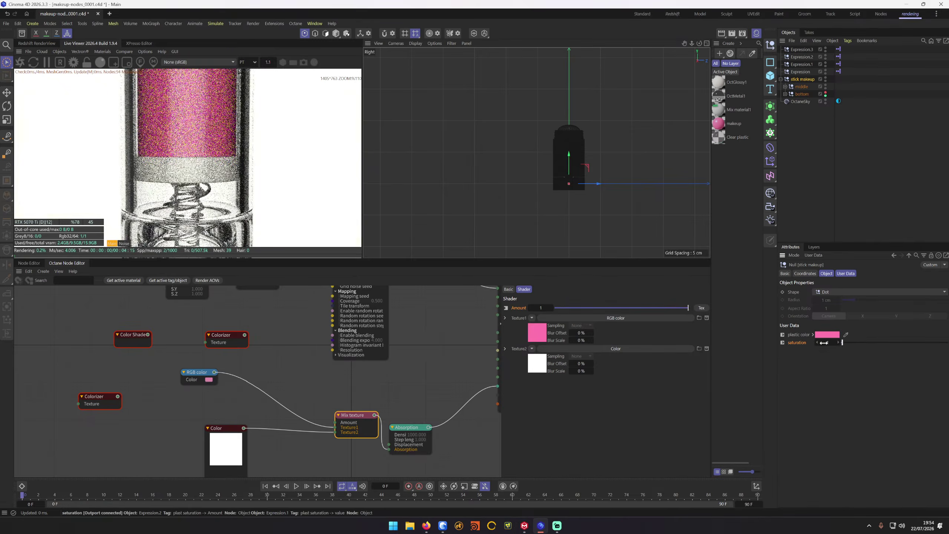
pyautogui.rightClick(803, 344)
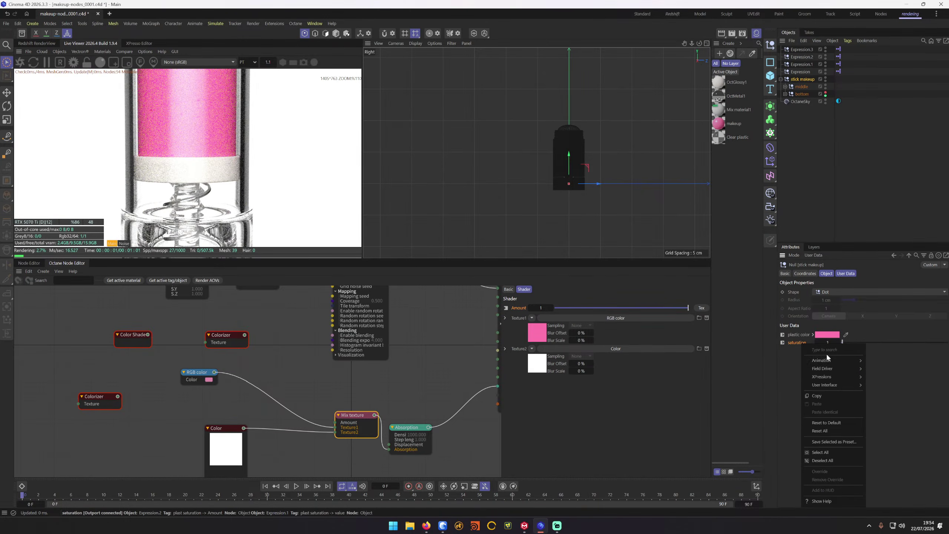
pyautogui.click(892, 347)
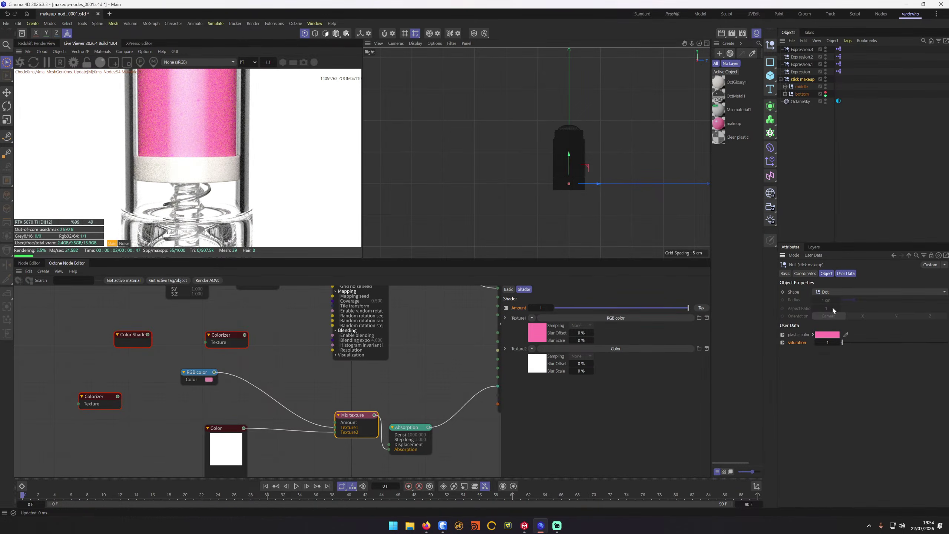
# Step: Disable the saturation entry's maximum limit and try a slider value of about 17.79
pyautogui.click(813, 255)
pyautogui.click(822, 270)
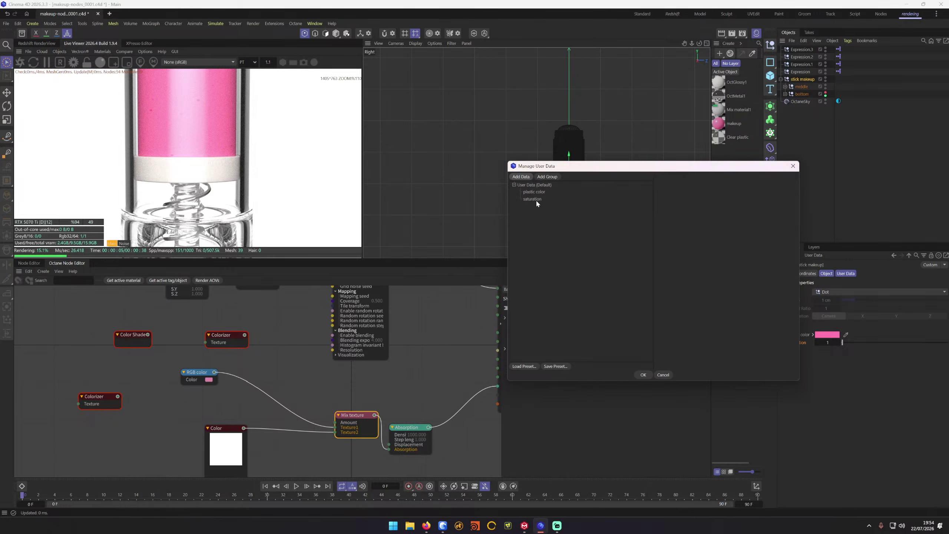
pyautogui.click(533, 199)
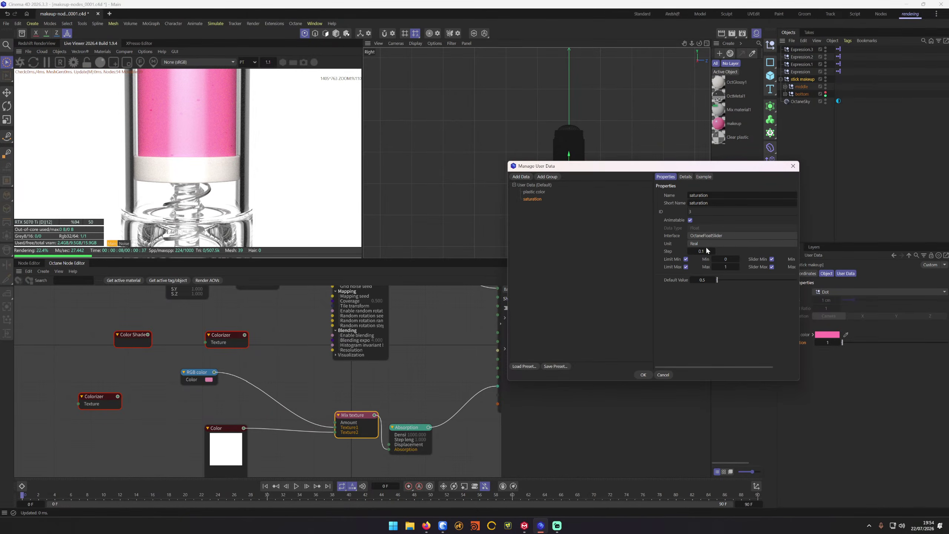
pyautogui.click(685, 267)
pyautogui.click(643, 374)
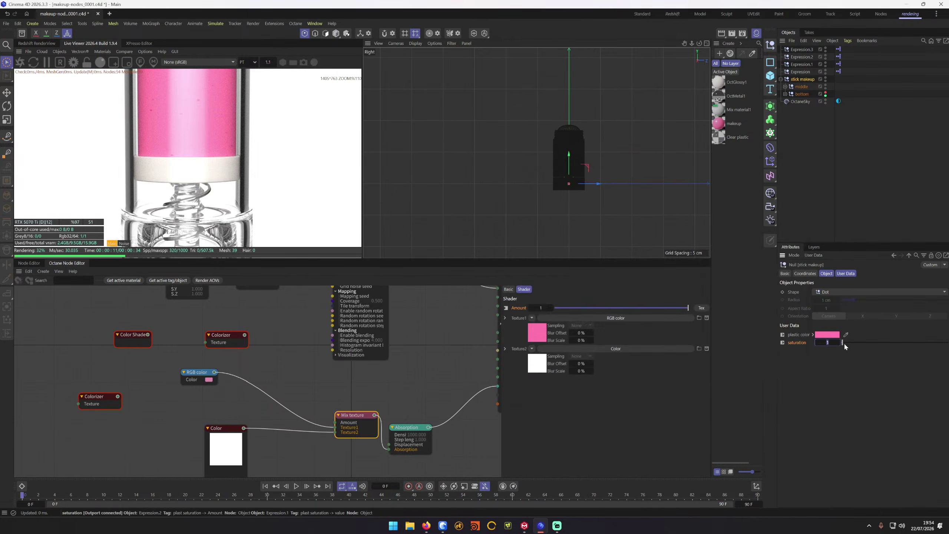
pyautogui.moveTo(844, 343)
pyautogui.mouseDown()
pyautogui.moveTo(877, 343)
pyautogui.moveTo(841, 343)
pyautogui.mouseUp()
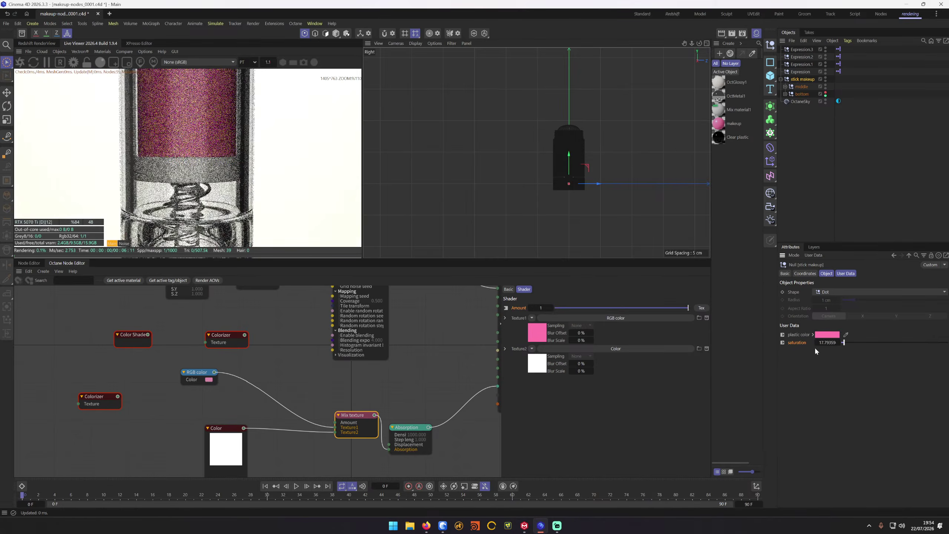
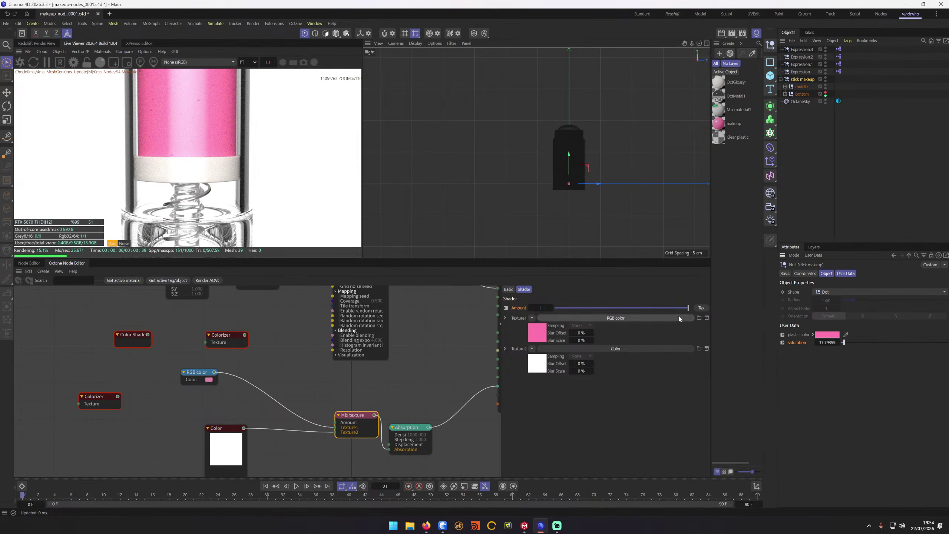
# Step: Limit the saturation entry to a maximum of 1 and disable its Slider Min and Slider Max options
pyautogui.rightClick(797, 341)
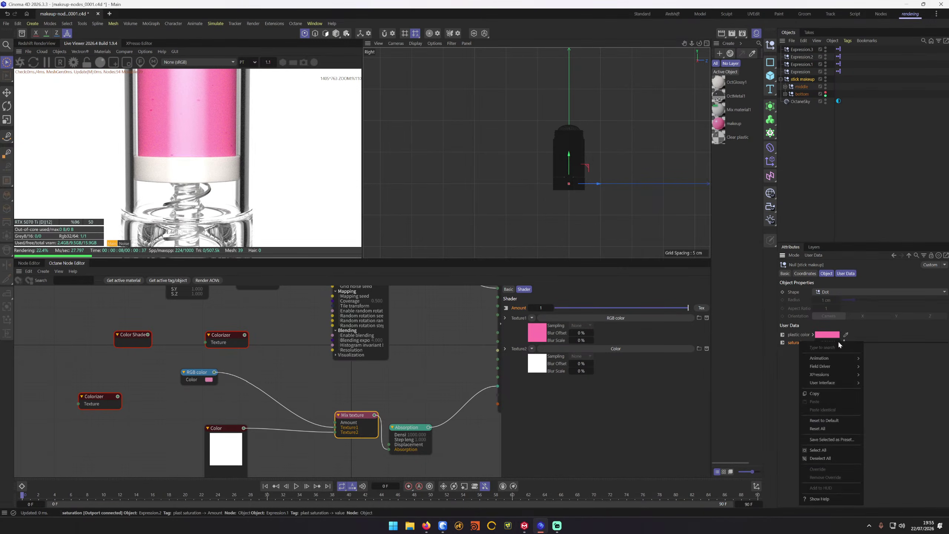
pyautogui.click(814, 255)
pyautogui.click(826, 270)
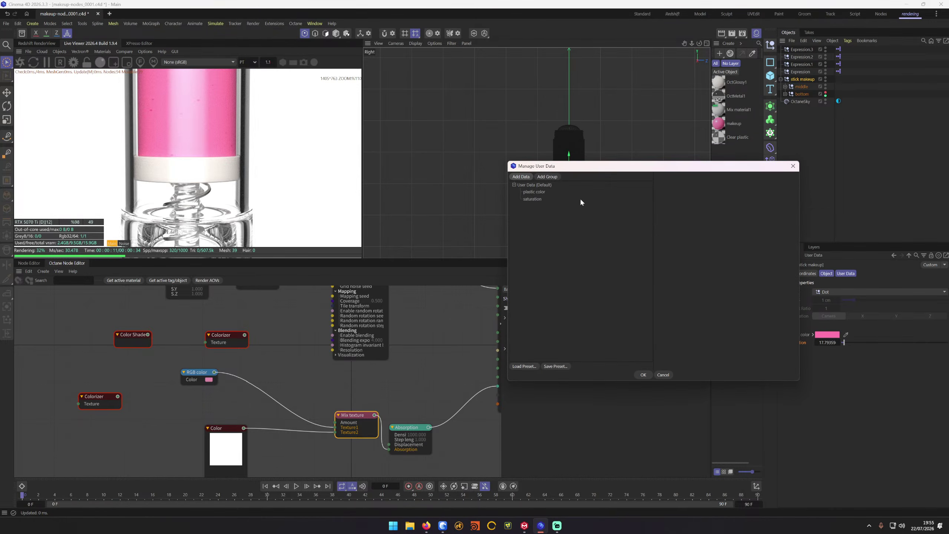
pyautogui.click(535, 198)
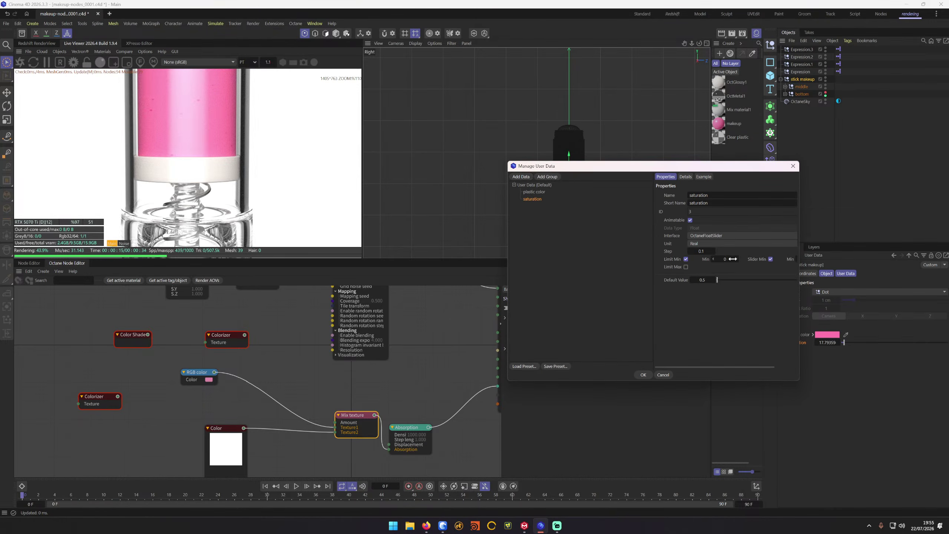
pyautogui.click(686, 266)
pyautogui.click(729, 267)
pyautogui.click(772, 267)
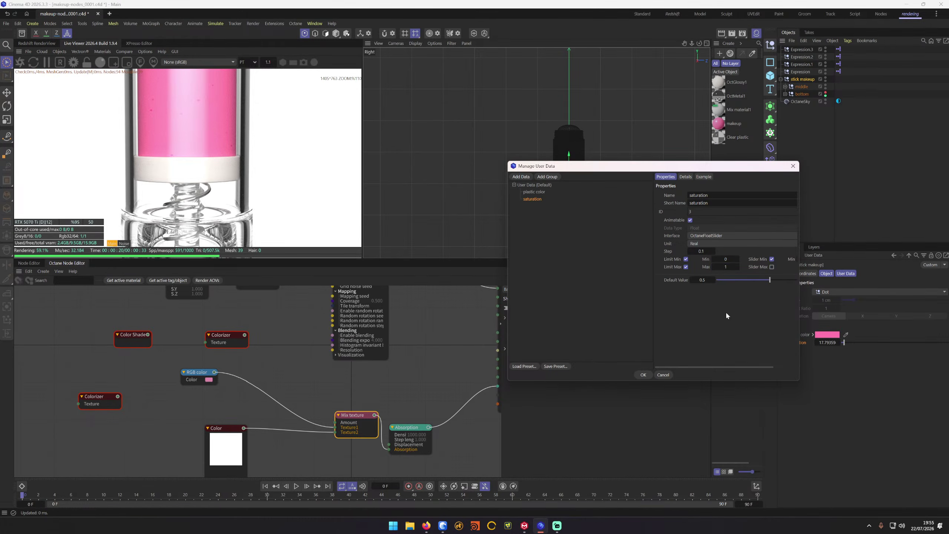
pyautogui.click(772, 259)
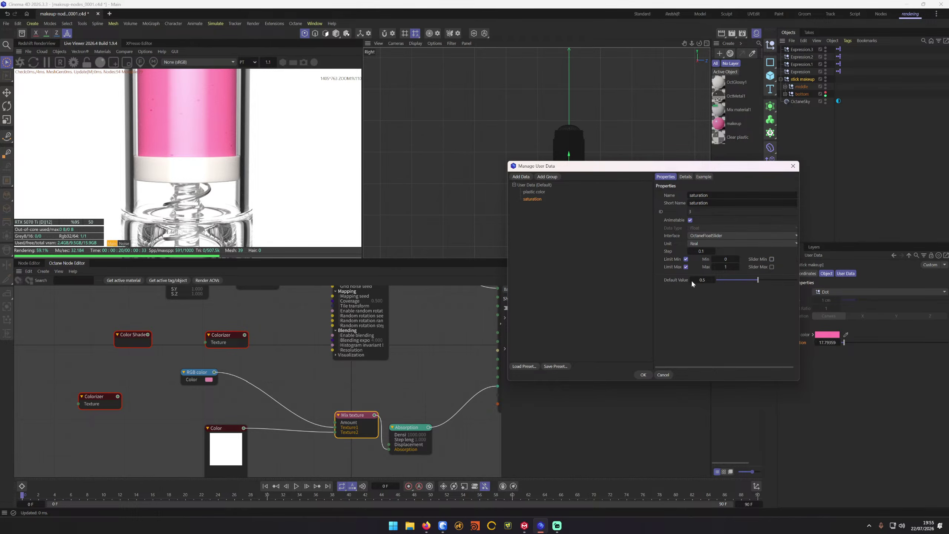
# Step: Check the saturation entry's unit and detail settings, apply the user data changes, and lower the saturation slider to 0
pyautogui.click(727, 243)
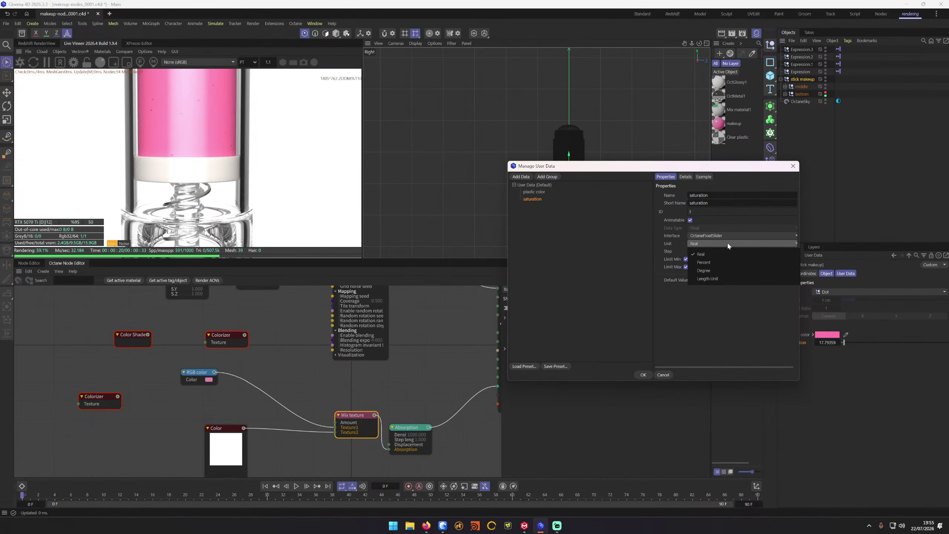
pyautogui.click(728, 245)
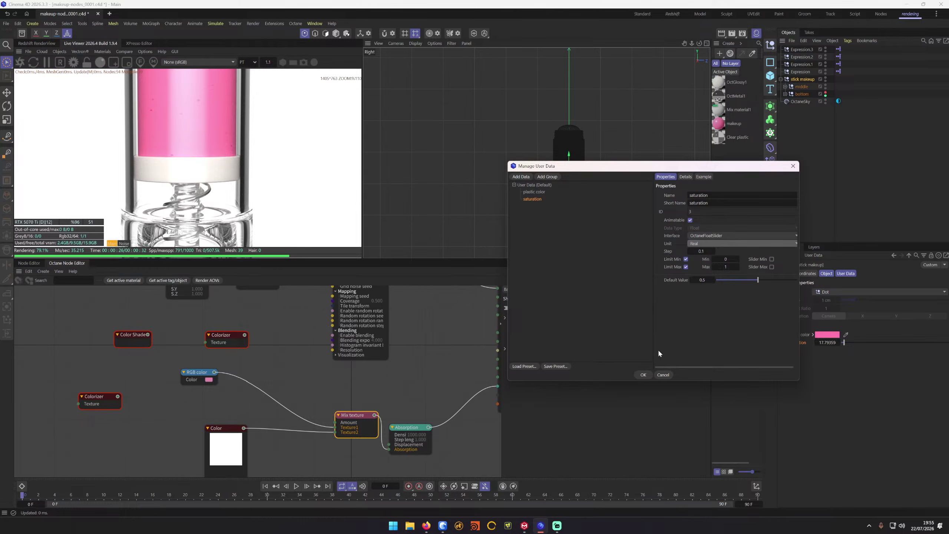
pyautogui.click(686, 178)
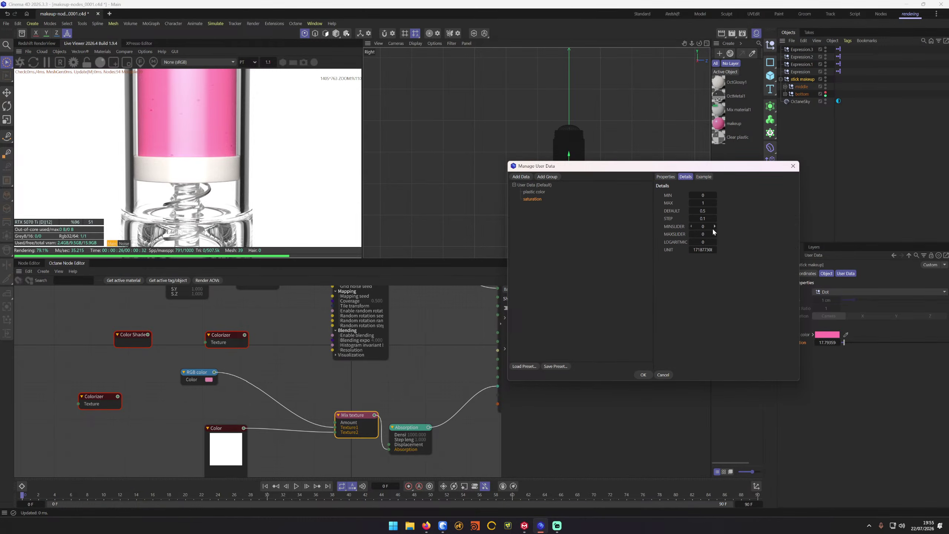
pyautogui.click(649, 373)
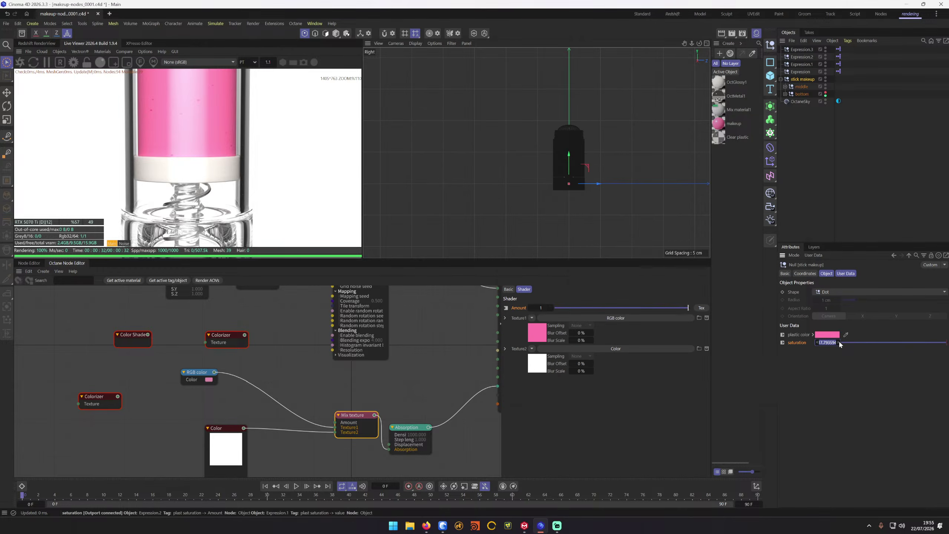
pyautogui.moveTo(845, 342)
pyautogui.mouseDown()
pyautogui.moveTo(877, 342)
pyautogui.moveTo(843, 346)
pyautogui.mouseUp()
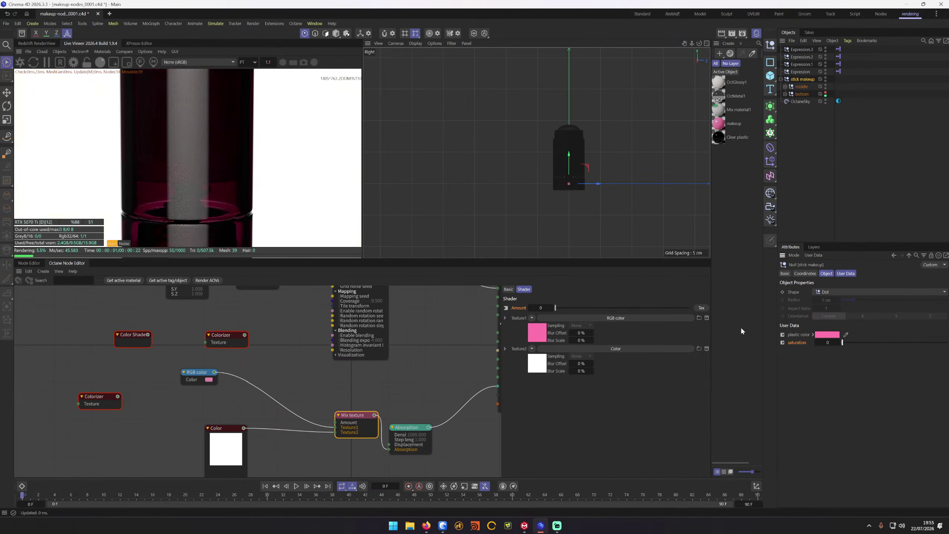
# Step: Copy the user data interface from the Mix texture's Amount parameter
pyautogui.moveTo(520, 309); pyautogui.dragTo(829, 363)
pyautogui.rightClick(515, 307)
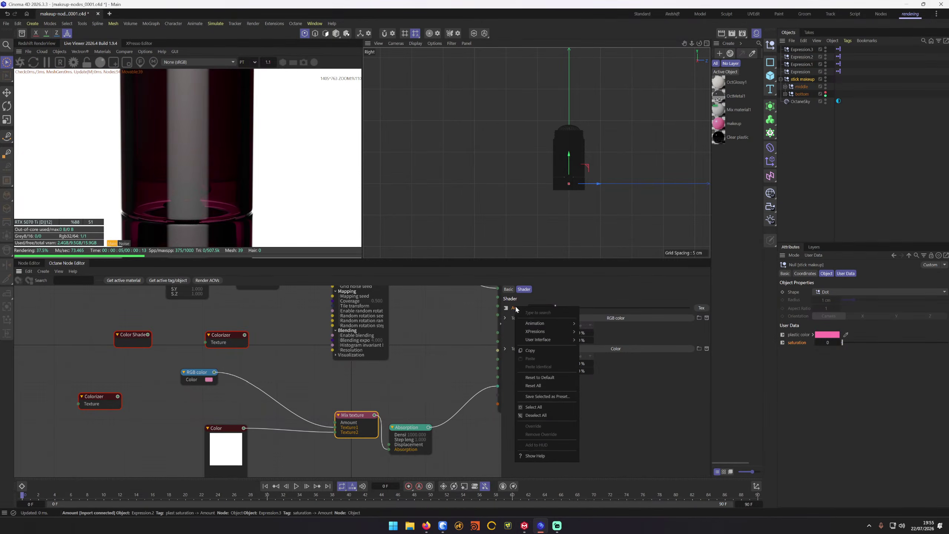
pyautogui.moveTo(538, 332)
pyautogui.moveTo(565, 343)
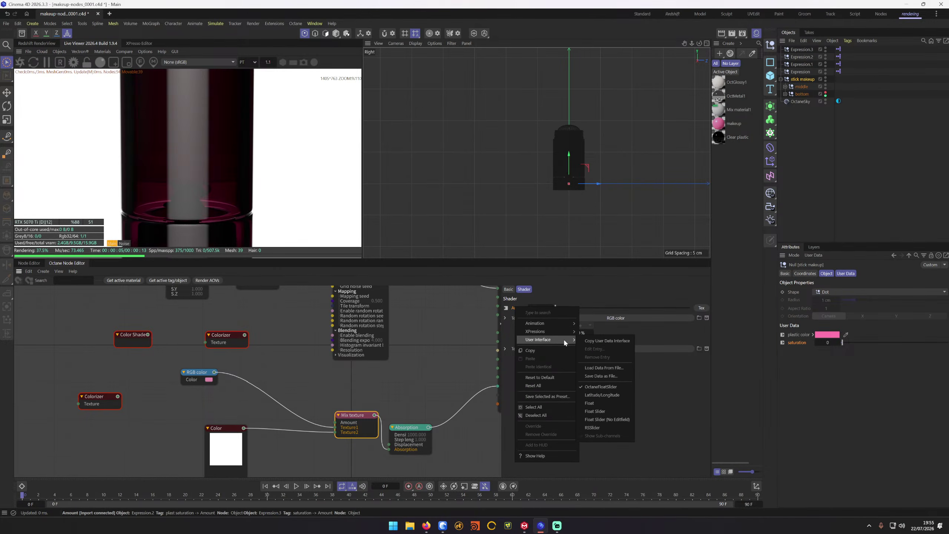
pyautogui.click(619, 341)
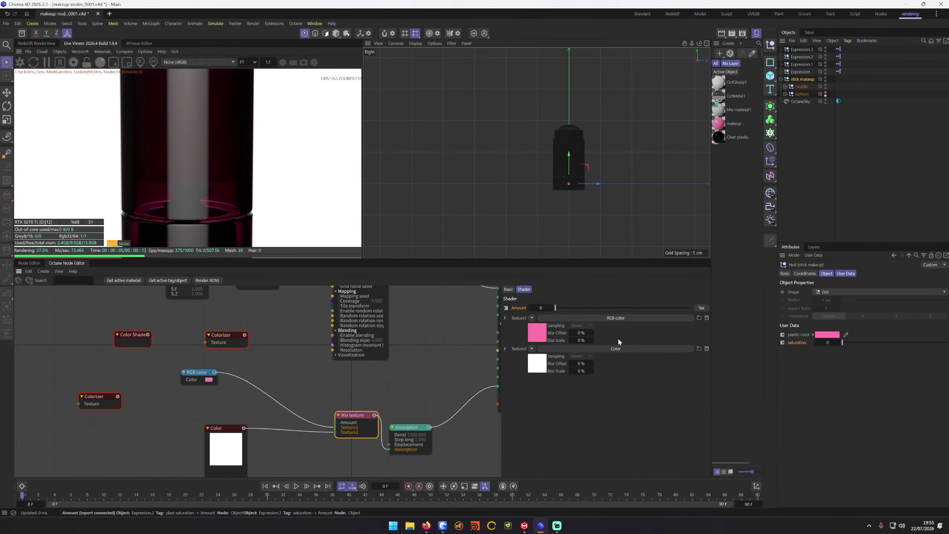
pyautogui.click(813, 255)
pyautogui.click(822, 274)
pyautogui.rightClick(556, 232)
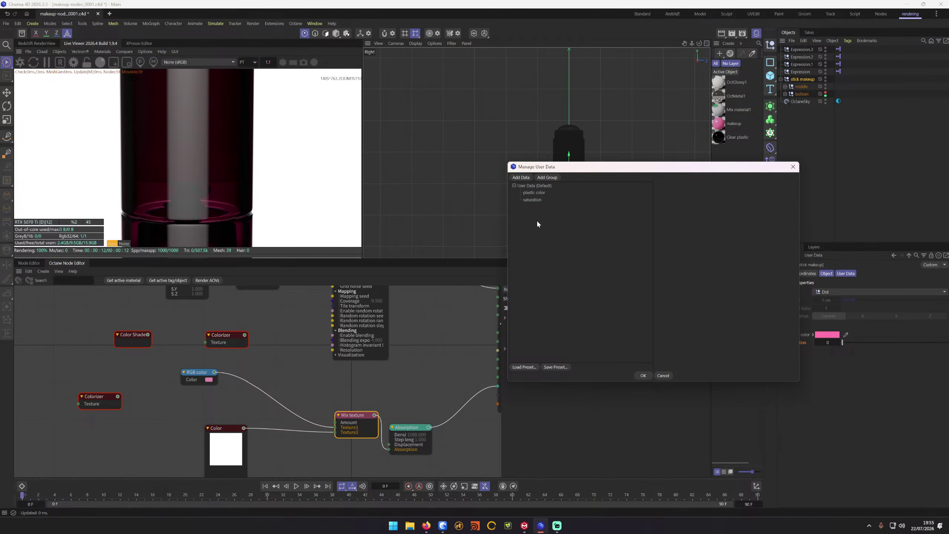
pyautogui.click(520, 180)
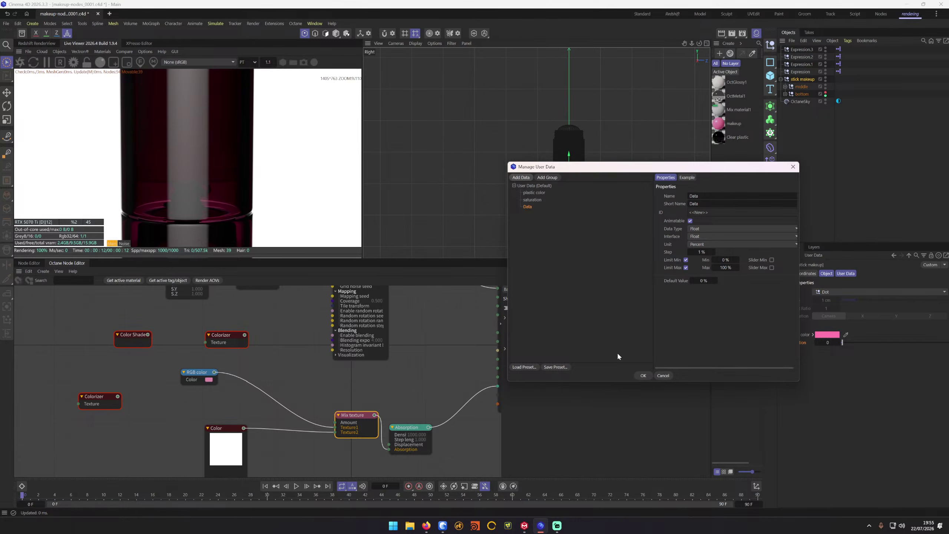
pyautogui.click(704, 229)
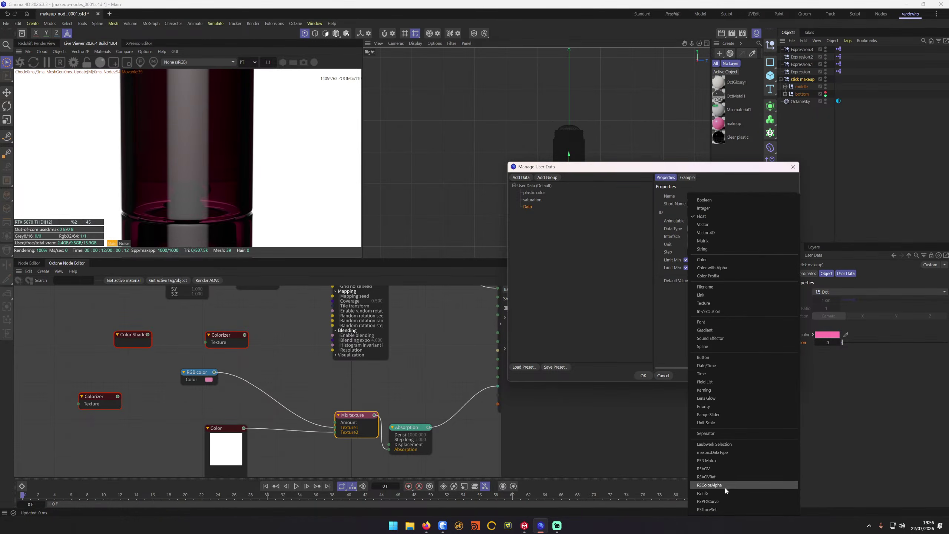
pyautogui.click(706, 312)
pyautogui.click(617, 323)
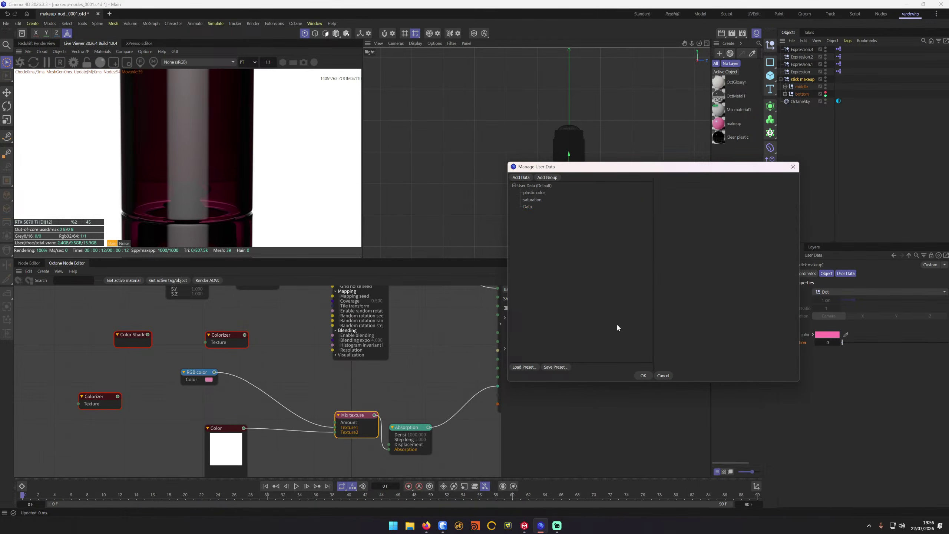
pyautogui.click(664, 376)
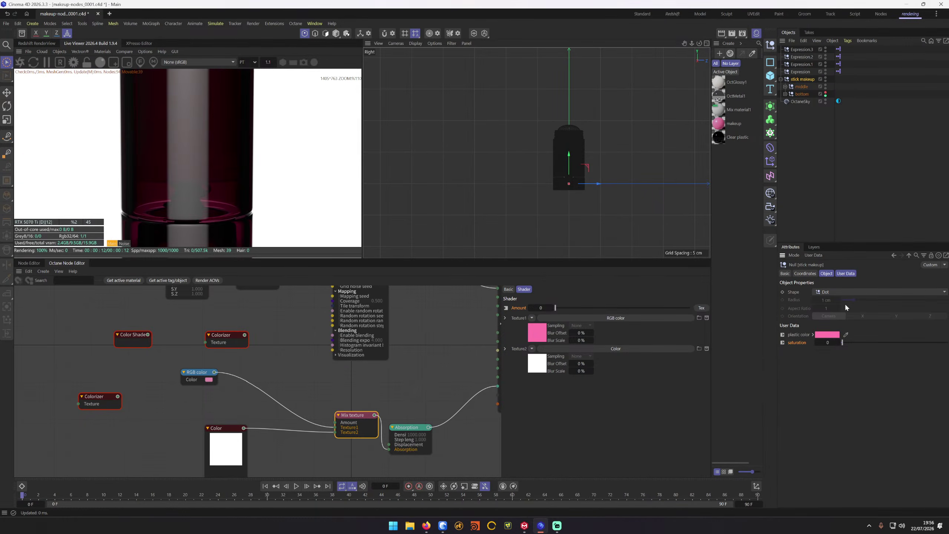
# Step: Set the saturation entry's logarithmic detail to 1, apply it, and try a saturation slider value of about 0.003
pyautogui.moveTo(848, 345); pyautogui.dragTo(877, 343)
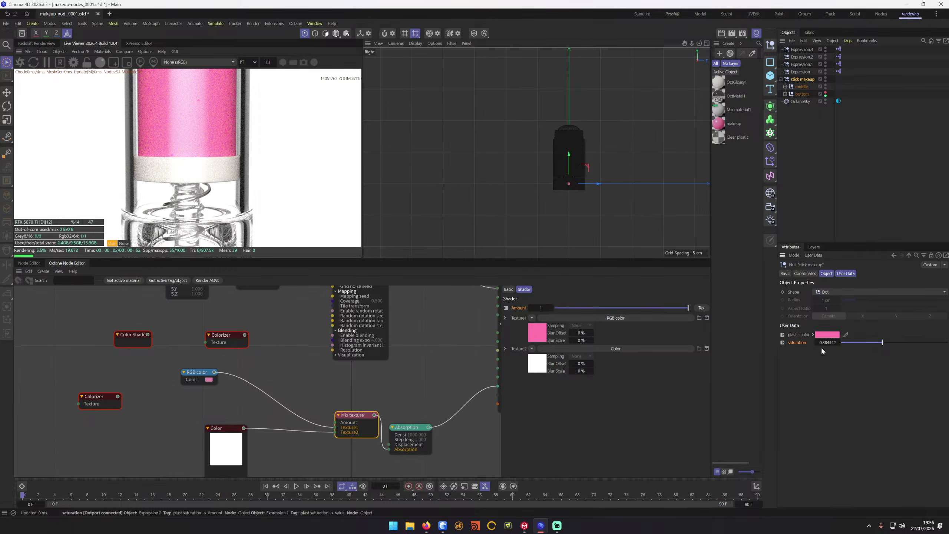
pyautogui.click(820, 259)
pyautogui.click(824, 274)
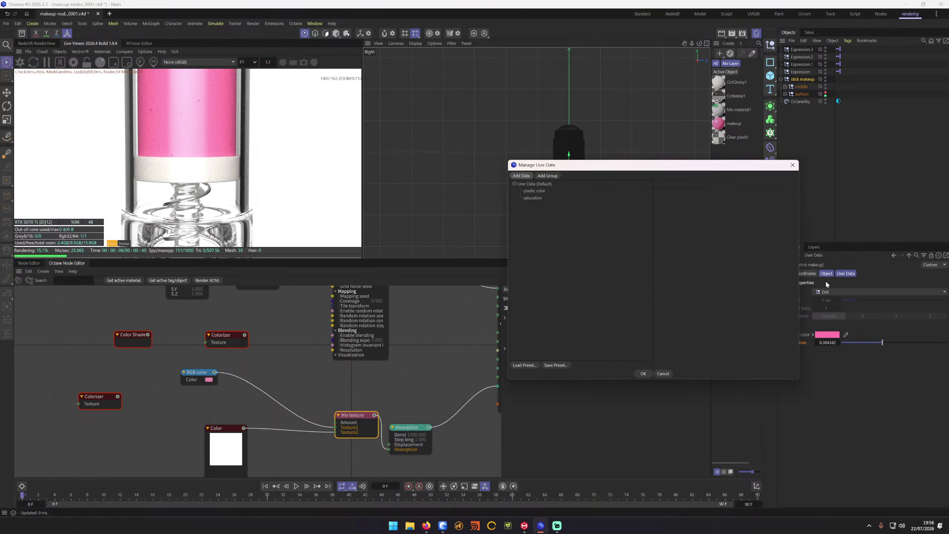
pyautogui.click(532, 198)
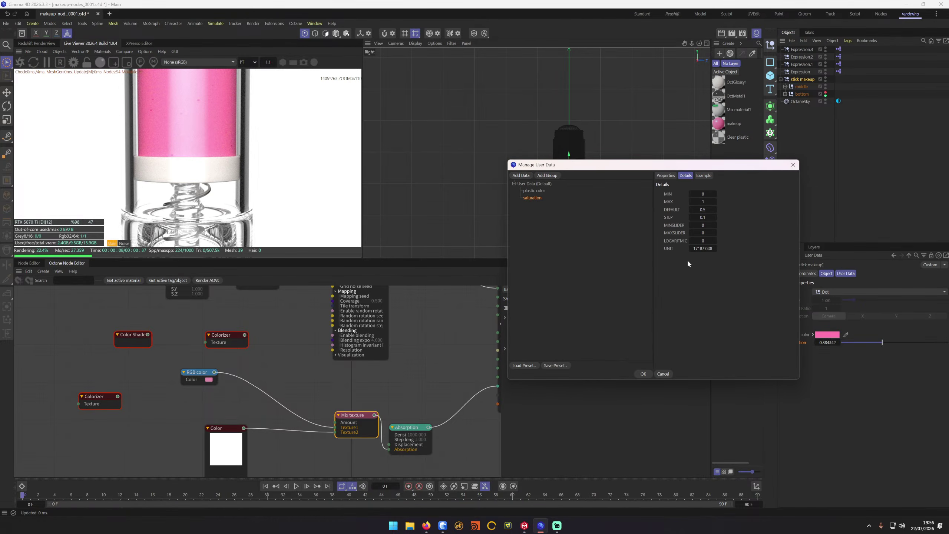
pyautogui.click(705, 240)
pyautogui.write('1')
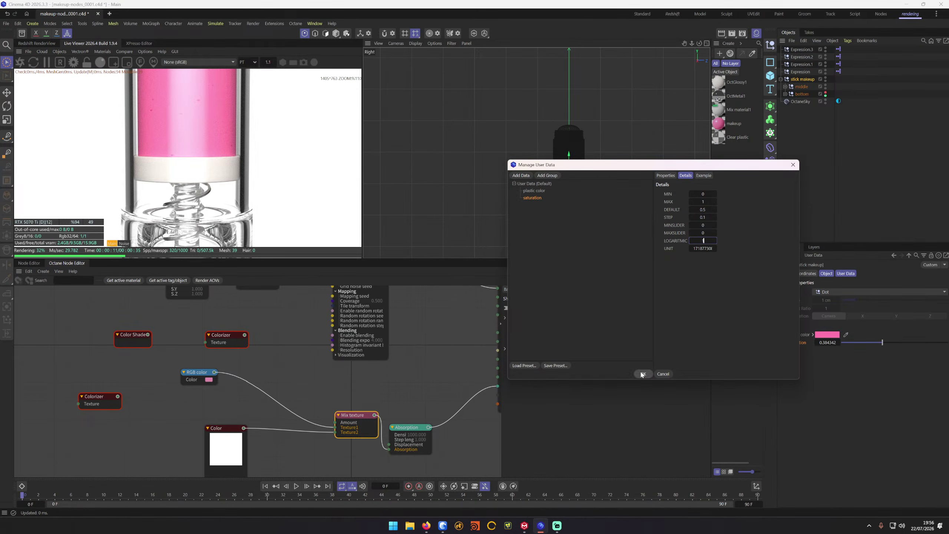
pyautogui.click(643, 374)
pyautogui.moveTo(901, 342)
pyautogui.mouseDown()
pyautogui.moveTo(855, 341)
pyautogui.moveTo(938, 341)
pyautogui.moveTo(888, 346)
pyautogui.moveTo(908, 343)
pyautogui.mouseUp()
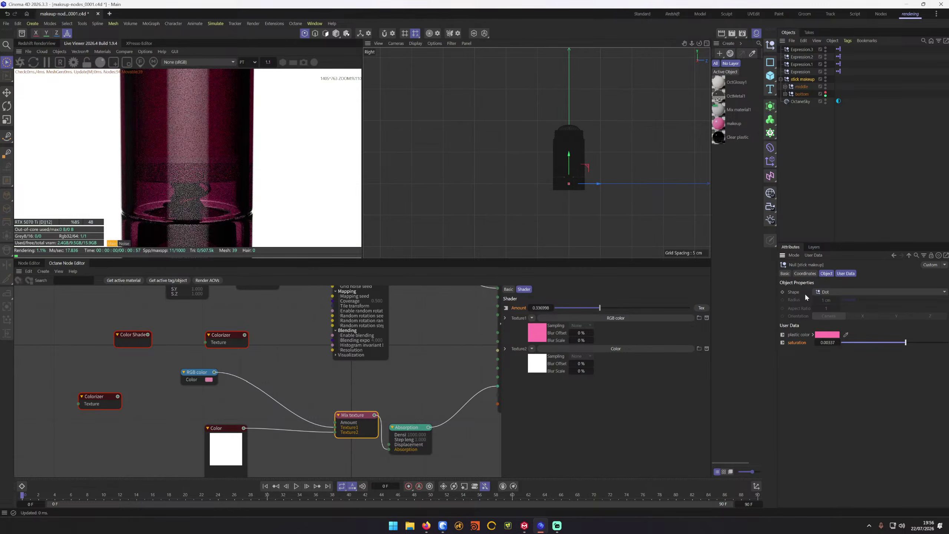
# Step: Disable the saturation entry's logarithmic detail, keep its unit as Real, apply the changes, and set the slider to about 0.18
pyautogui.click(817, 255)
pyautogui.click(826, 269)
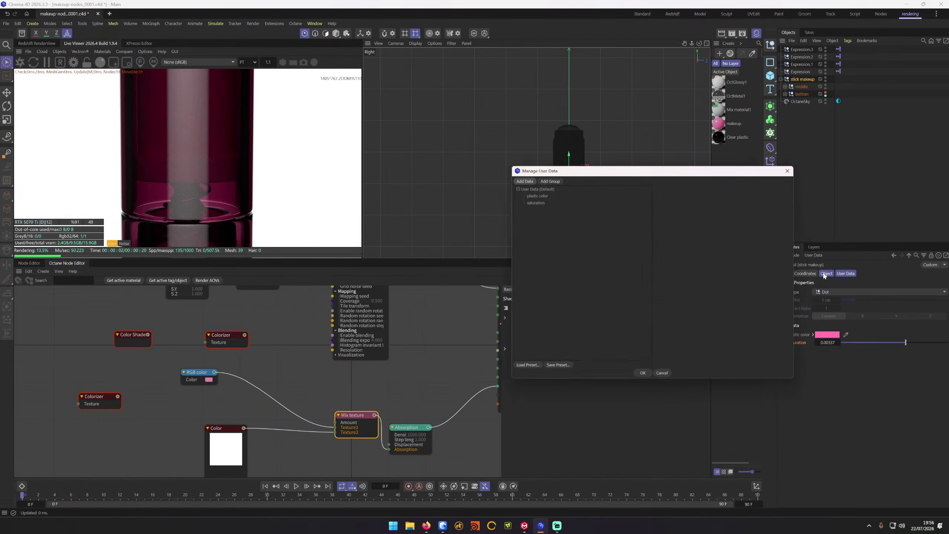
pyautogui.click(532, 201)
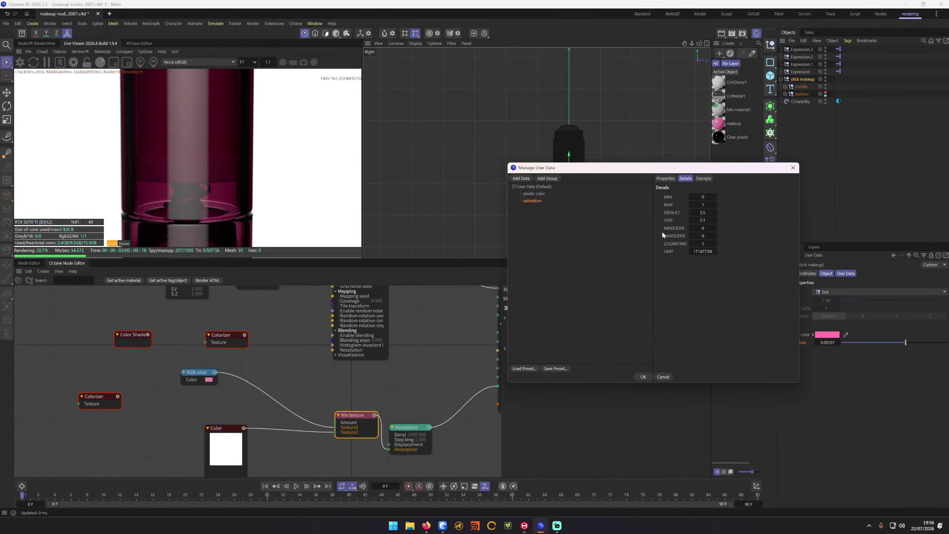
pyautogui.click(703, 243)
pyautogui.press('Return')
pyautogui.click(704, 179)
pyautogui.moveTo(712, 197); pyautogui.dragTo(670, 195)
pyautogui.click(670, 181)
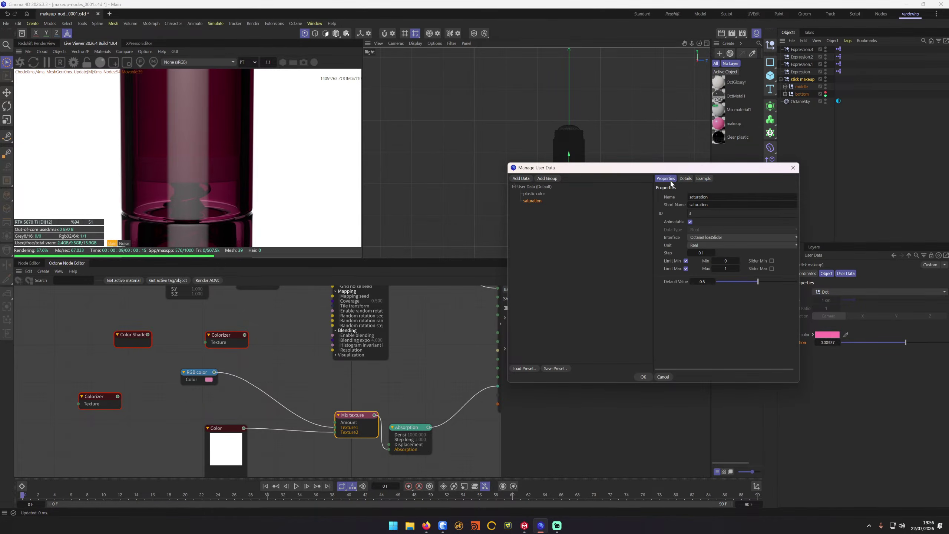
pyautogui.click(713, 245)
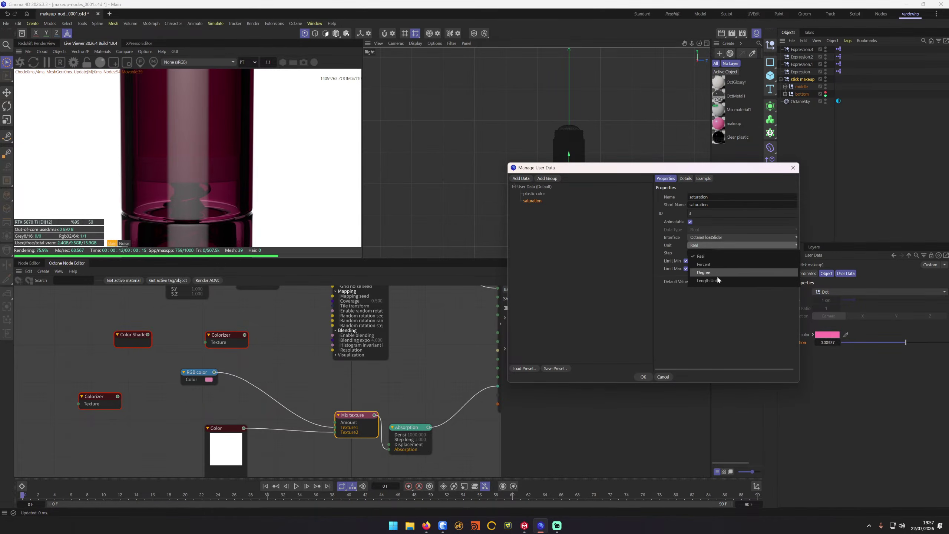
pyautogui.click(710, 308)
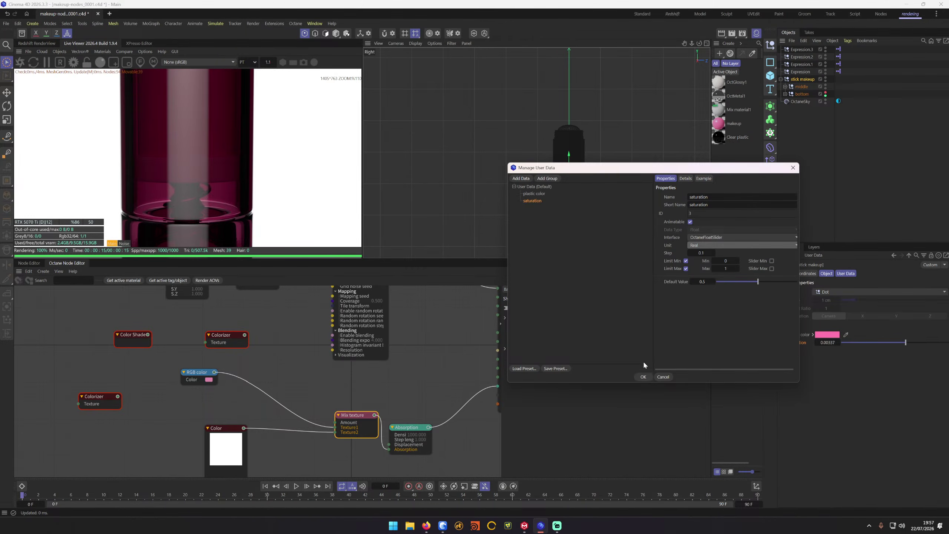
pyautogui.click(644, 376)
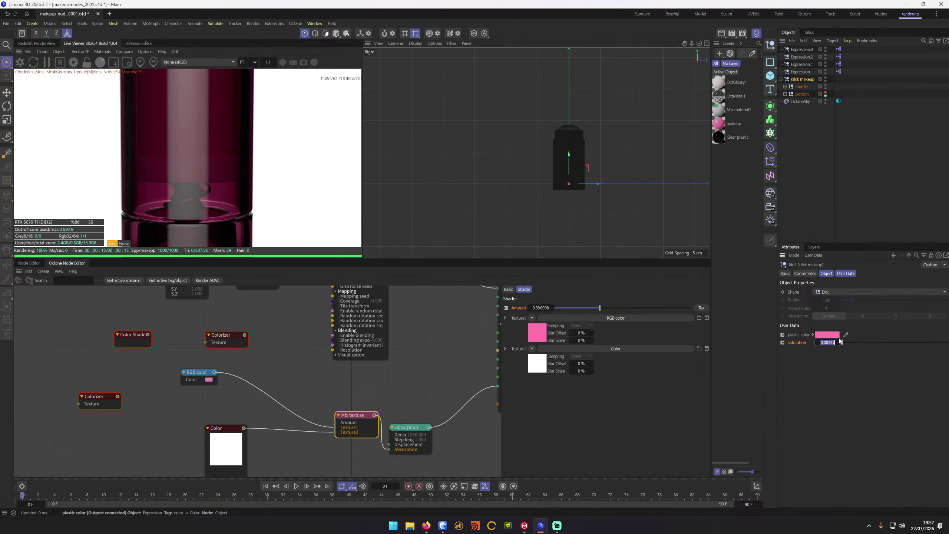
pyautogui.moveTo(842, 342); pyautogui.dragTo(861, 343)
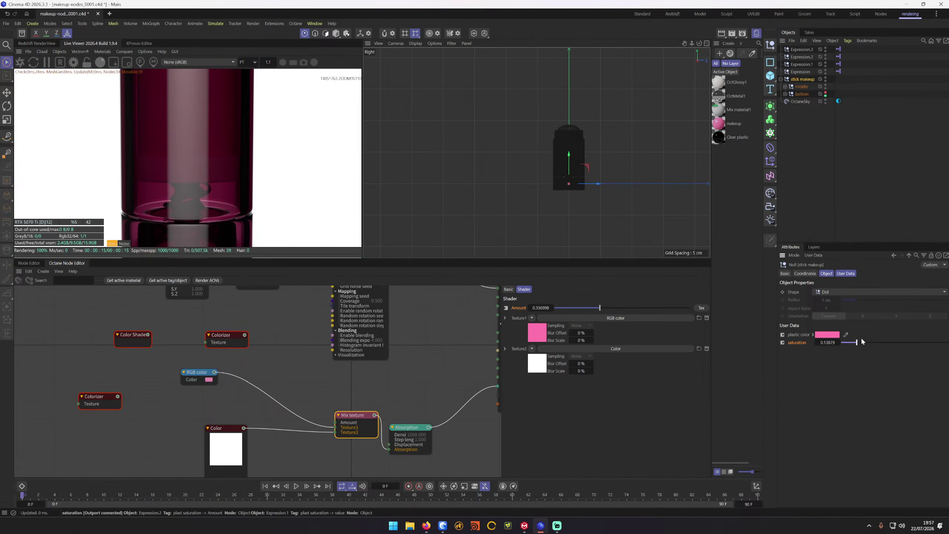
pyautogui.click(427, 525)
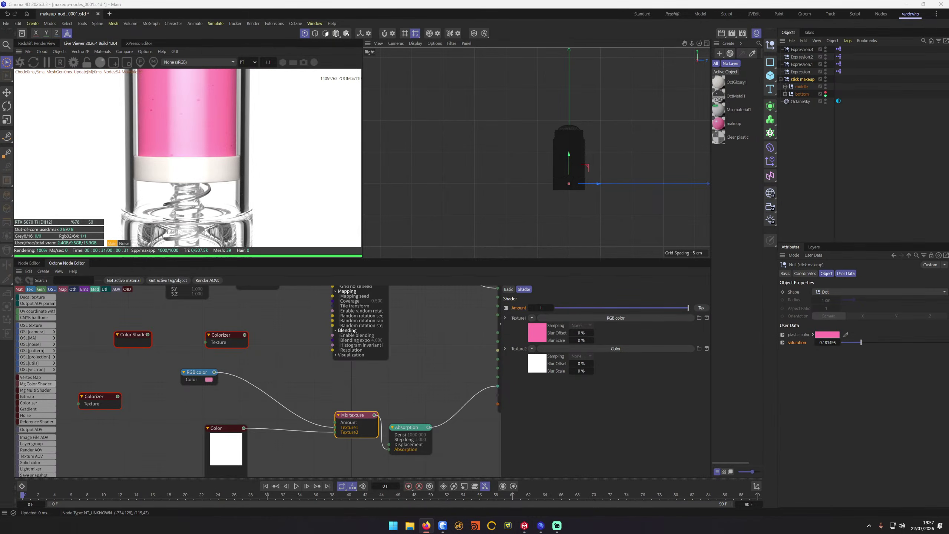
pyautogui.click(811, 154)
# Step: Delete all four Expression nulls above the stick makeup object
pyautogui.click(808, 49)
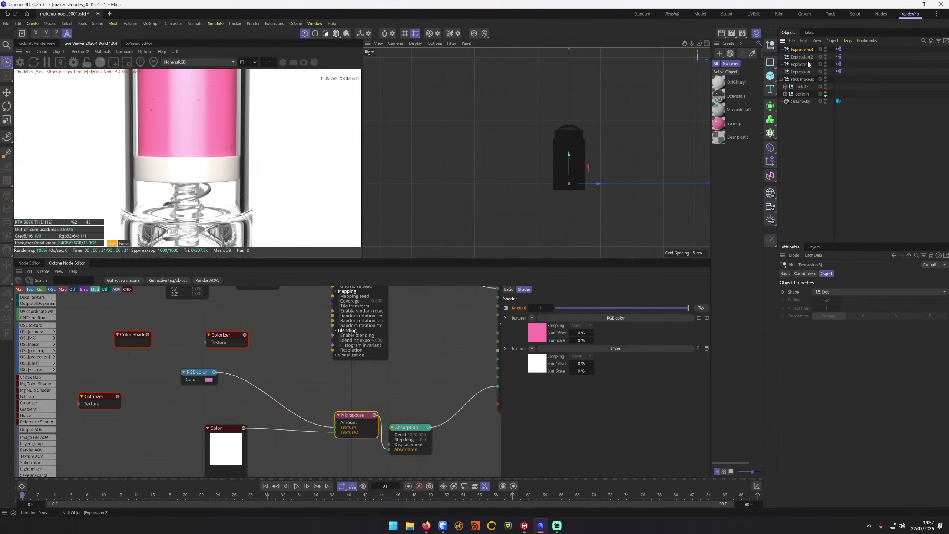
pyautogui.keyDown('shift'); pyautogui.click(829, 57); pyautogui.keyUp('shift')
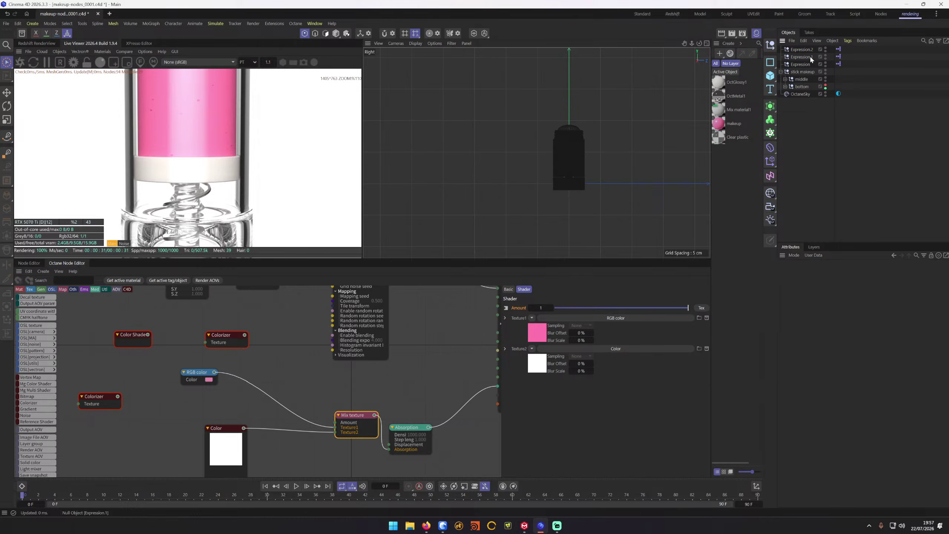
pyautogui.press('Delete')
pyautogui.click(802, 50)
pyautogui.keyDown('shift'); pyautogui.click(806, 57); pyautogui.keyUp('shift')
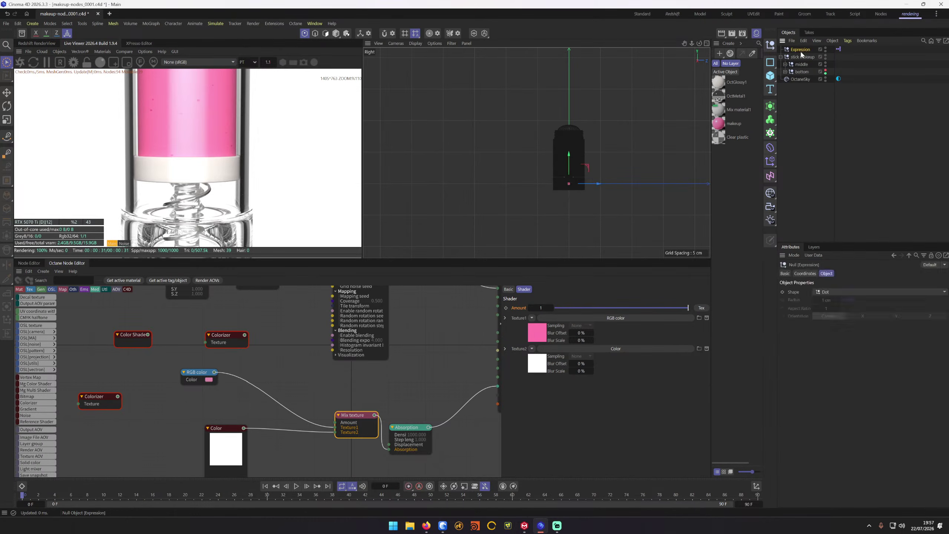
pyautogui.press('Delete')
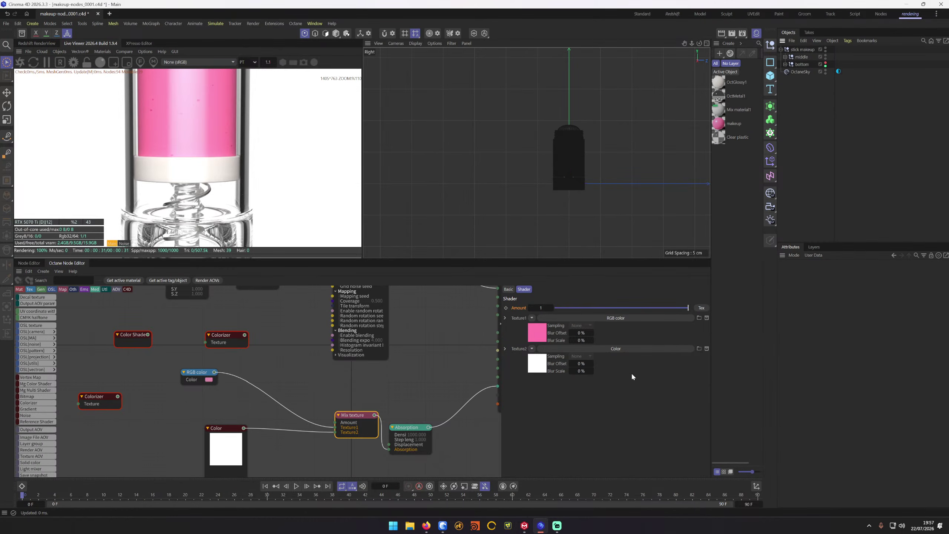
# Step: Lower the stick makeup Null's saturation to 0 and change its plastic color to a dark crimson
pyautogui.click(804, 50)
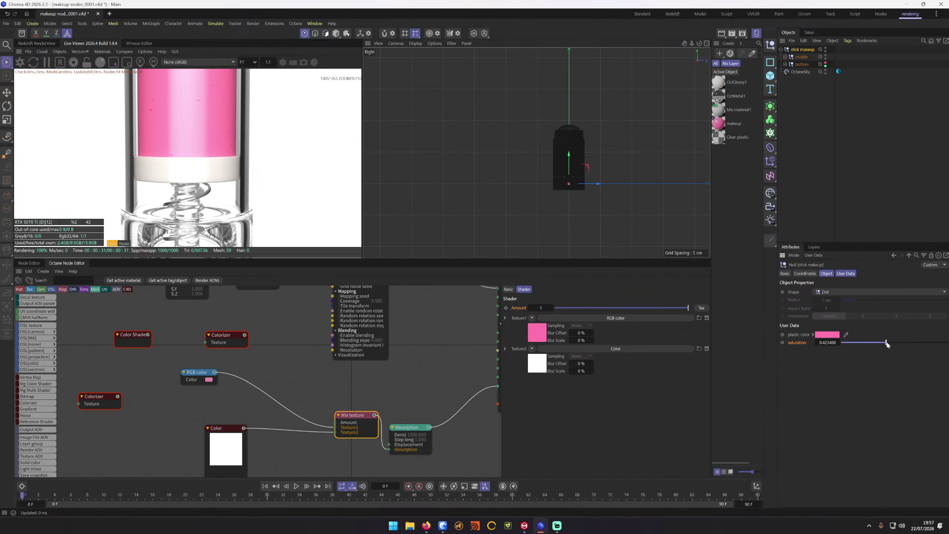
pyautogui.moveTo(888, 343); pyautogui.dragTo(815, 351)
pyautogui.moveTo(875, 339); pyautogui.dragTo(859, 342)
pyautogui.click(827, 334)
# Step: Make the Null's plastic color the driver and set the RGB color node's Color as absolutely driven by it
pyautogui.rightClick(781, 332)
pyautogui.moveTo(831, 359)
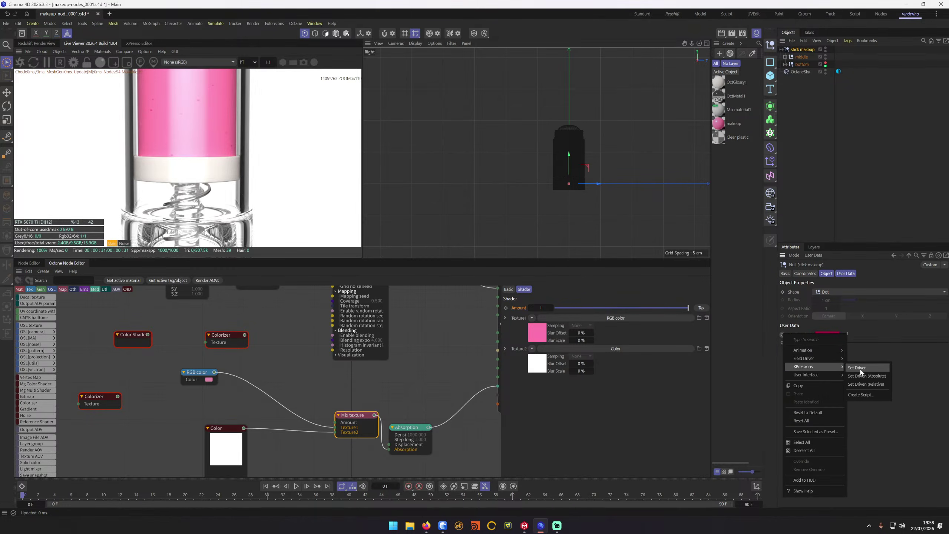
pyautogui.click(860, 369)
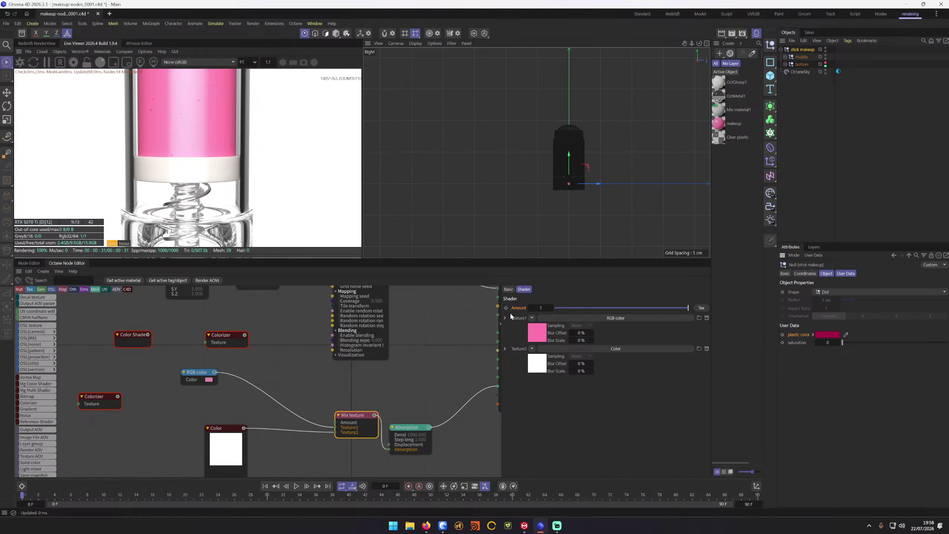
pyautogui.click(197, 373)
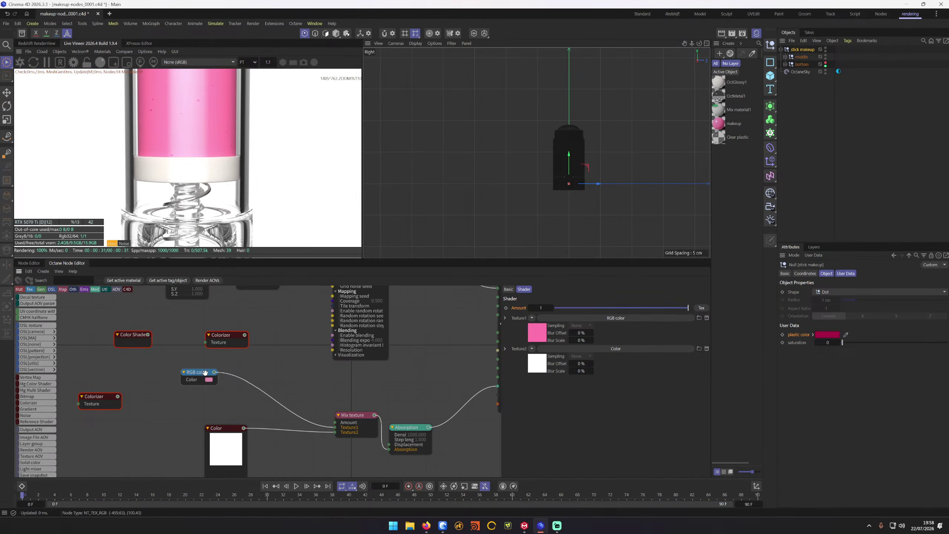
pyautogui.rightClick(514, 309)
pyautogui.moveTo(540, 326)
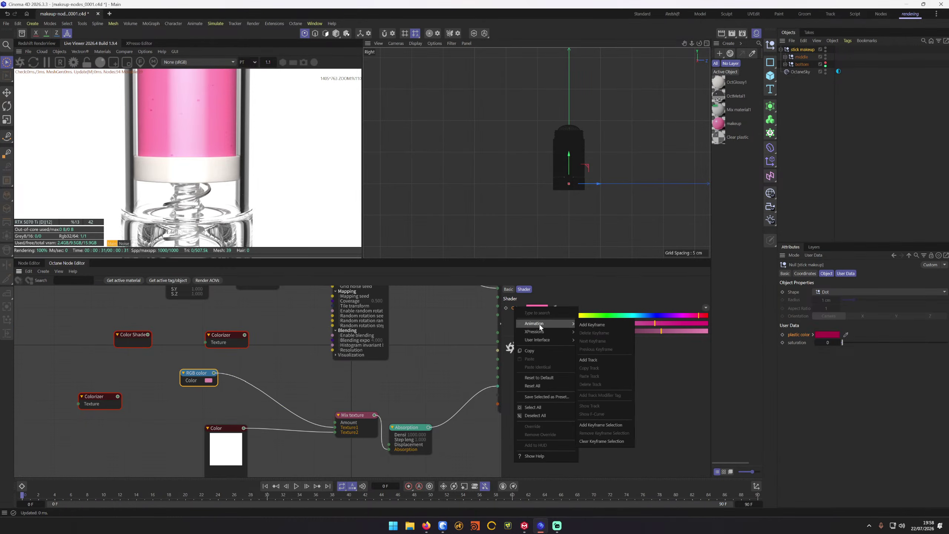
pyautogui.click(589, 339)
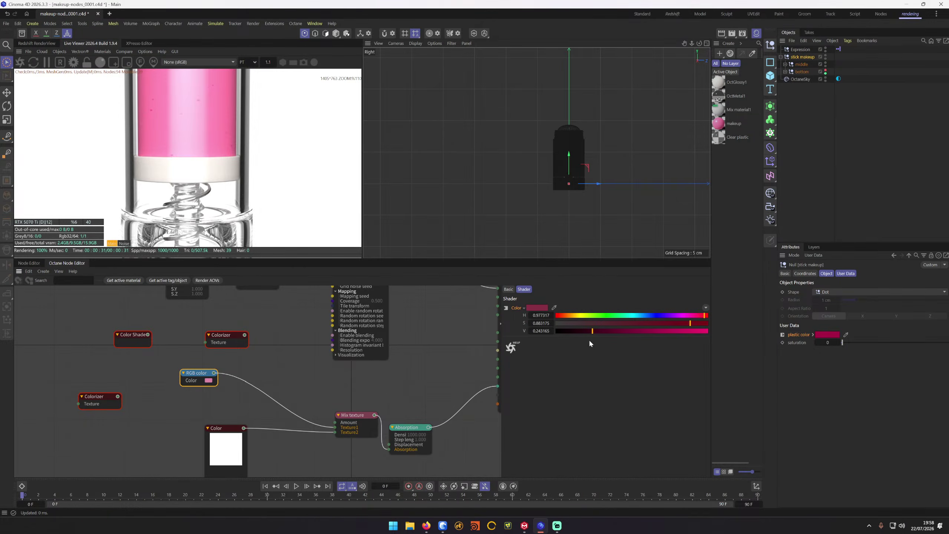
# Step: Open the new Expression's XPresso graph, spread out and inspect its nodes, then return to the live render and restart it
pyautogui.click(801, 49)
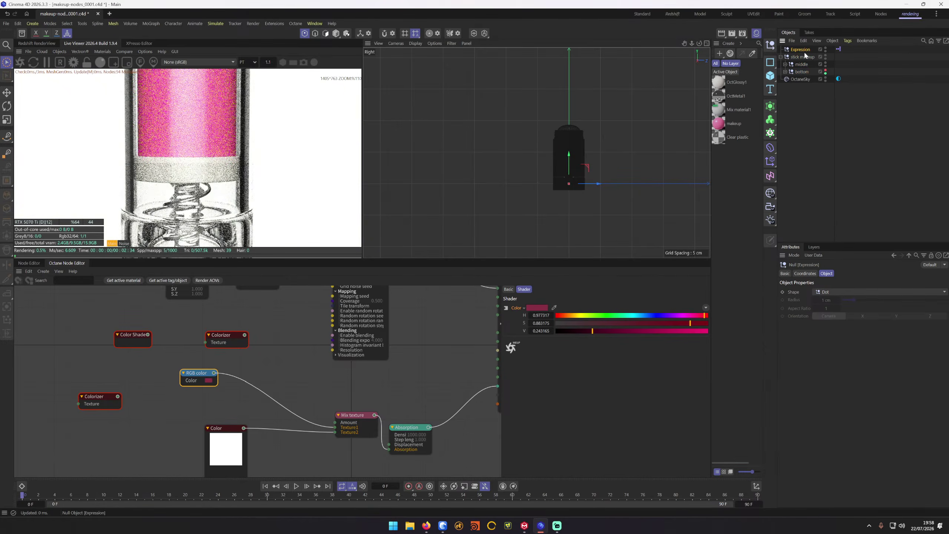
pyautogui.doubleClick(838, 49)
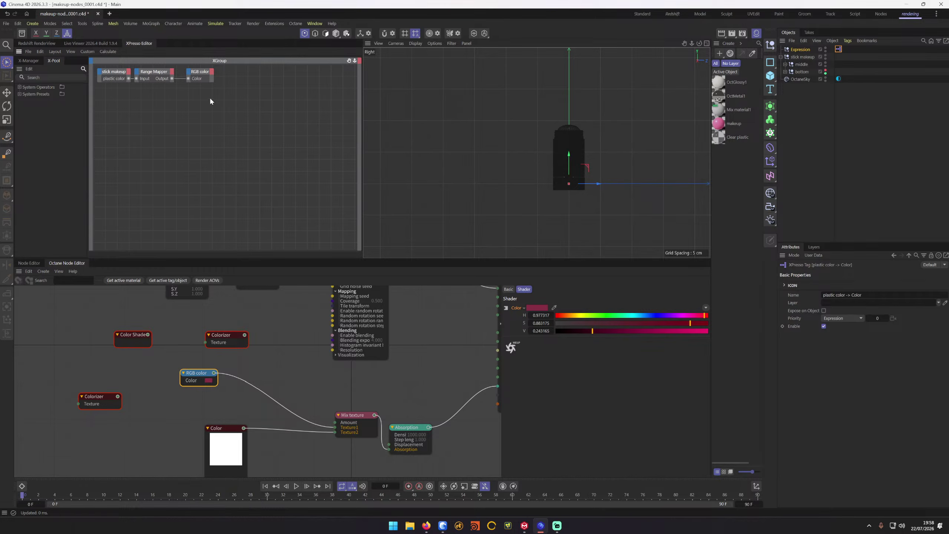
pyautogui.moveTo(204, 74); pyautogui.dragTo(257, 80)
pyautogui.moveTo(153, 72); pyautogui.dragTo(184, 82)
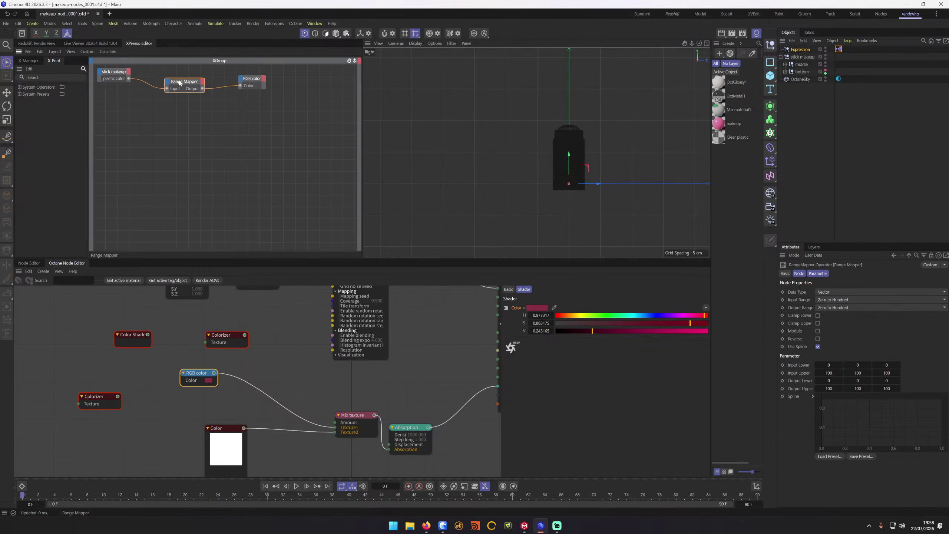
pyautogui.click(251, 80)
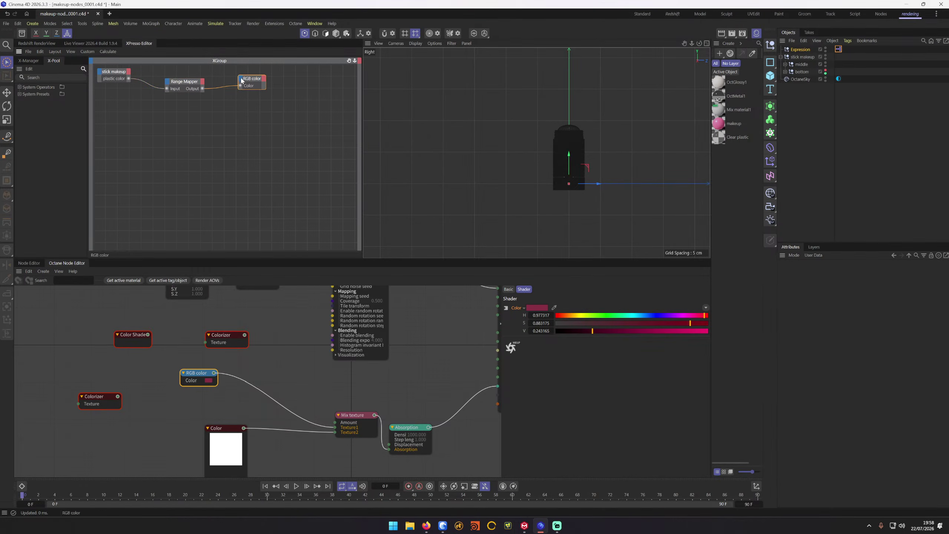
pyautogui.click(113, 72)
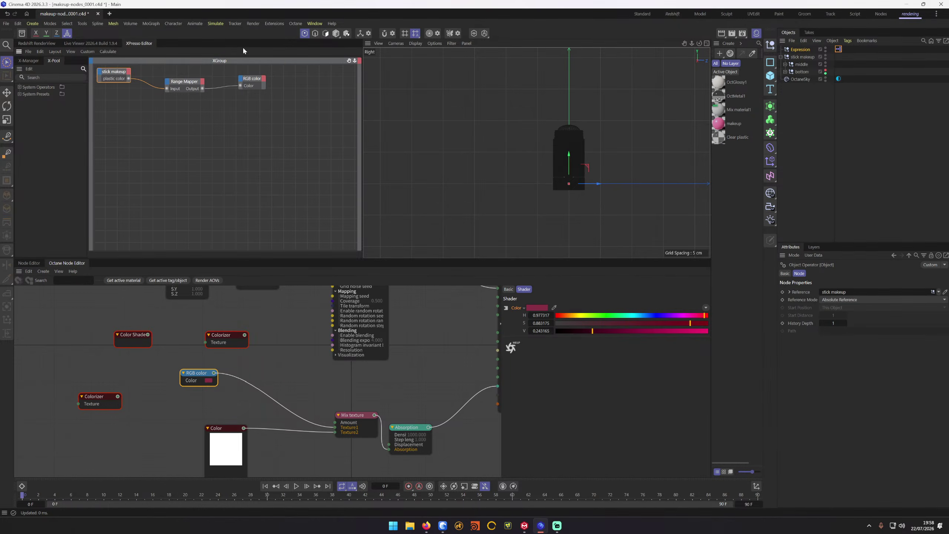
pyautogui.click(90, 45)
pyautogui.click(20, 62)
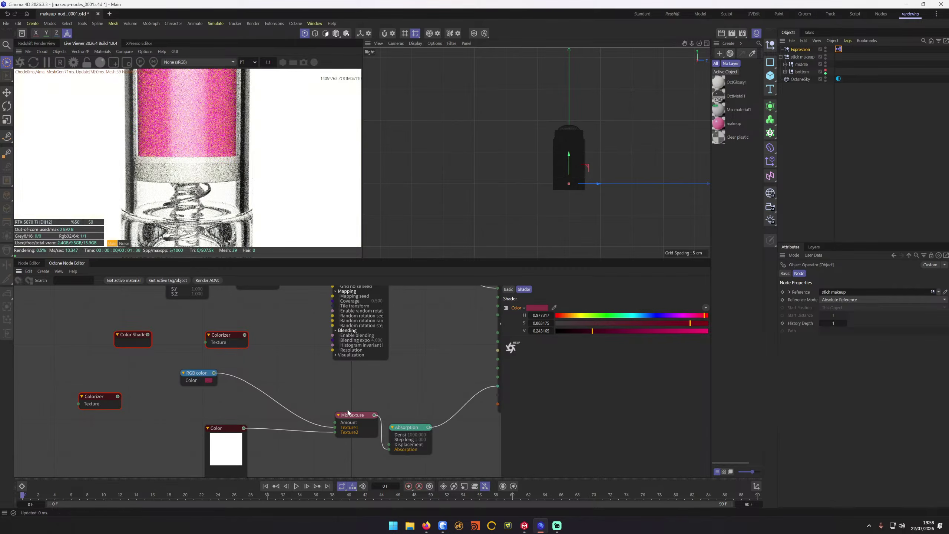
# Step: Set the stick makeup Null's saturation user data as an XPresso driver
pyautogui.click(803, 57)
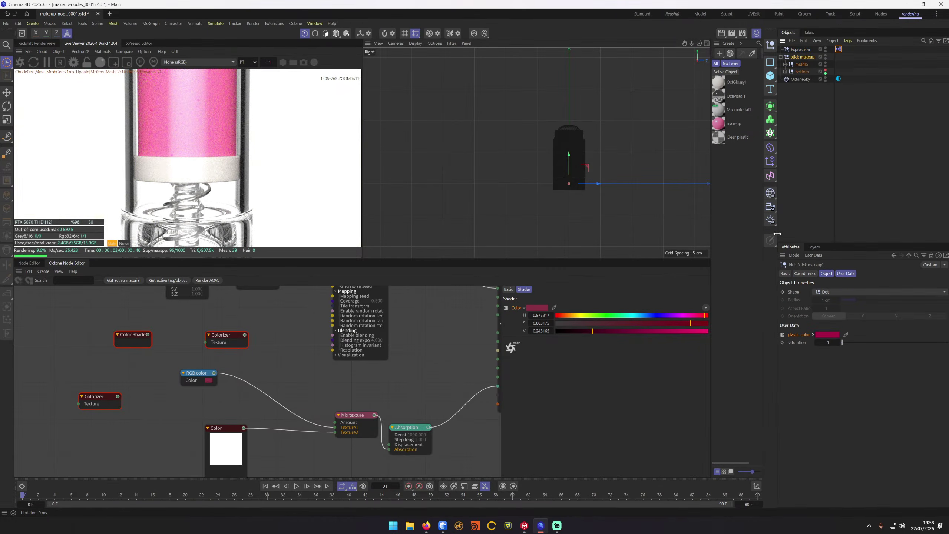
pyautogui.rightClick(786, 341)
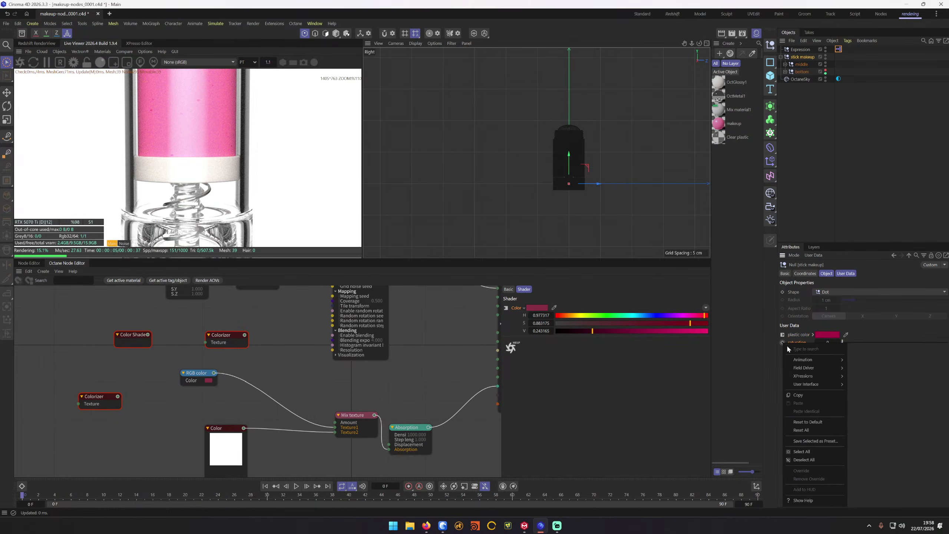
pyautogui.moveTo(814, 376)
pyautogui.click(875, 376)
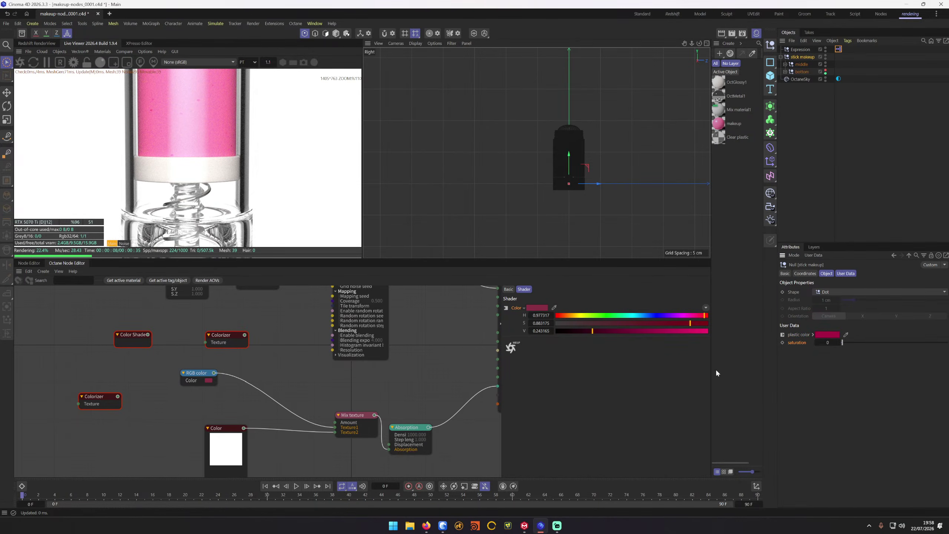
# Step: Link the Mix texture node's Amount to the stick makeup null's saturation user data and set the saturation to about 0.38
pyautogui.click(360, 416)
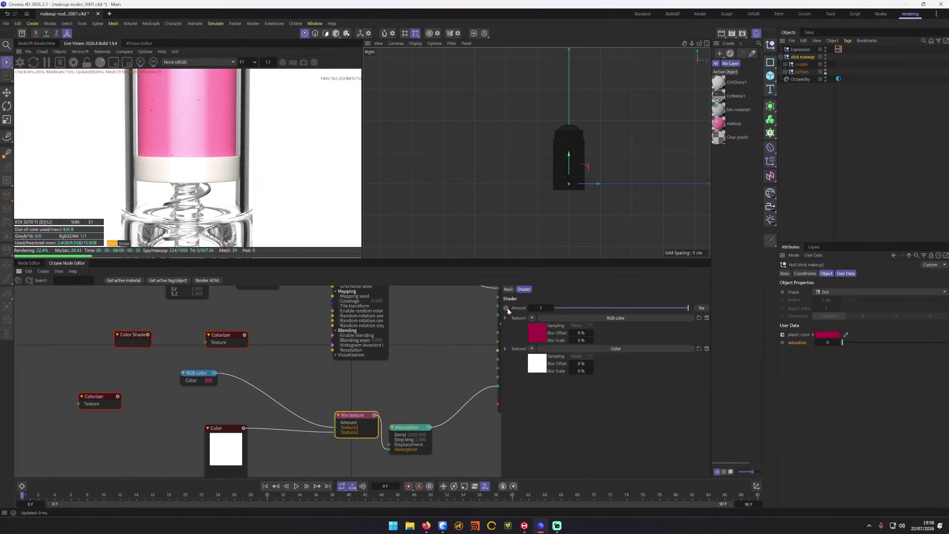
pyautogui.rightClick(512, 308)
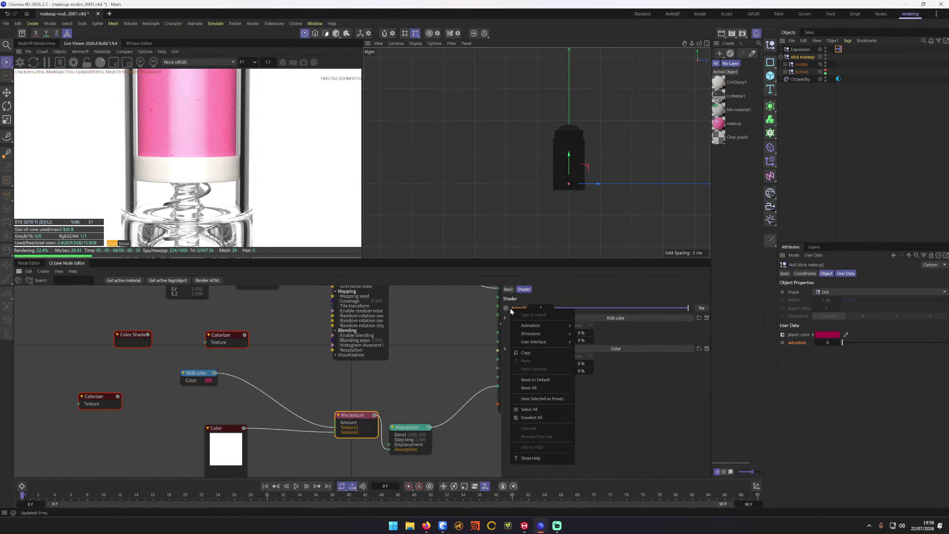
pyautogui.moveTo(567, 335)
pyautogui.click(594, 343)
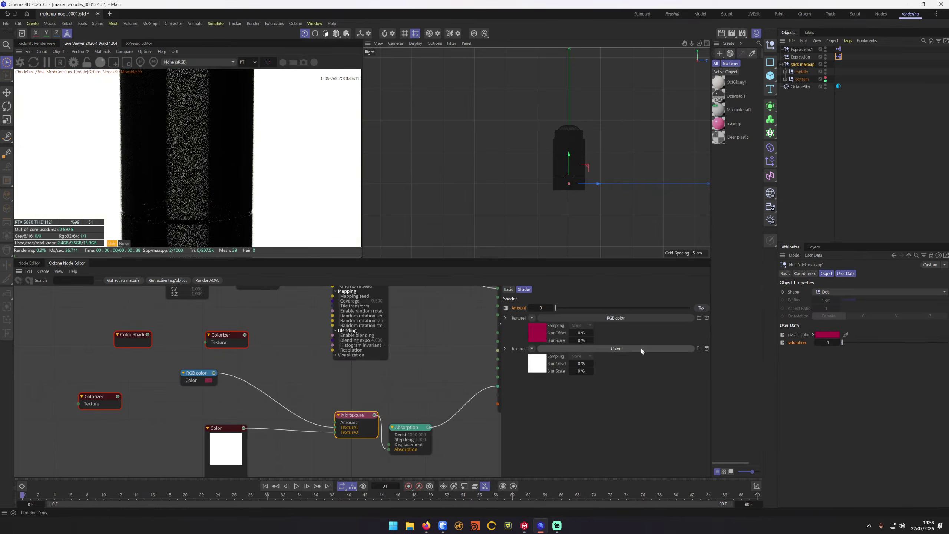
pyautogui.moveTo(838, 342); pyautogui.dragTo(883, 346)
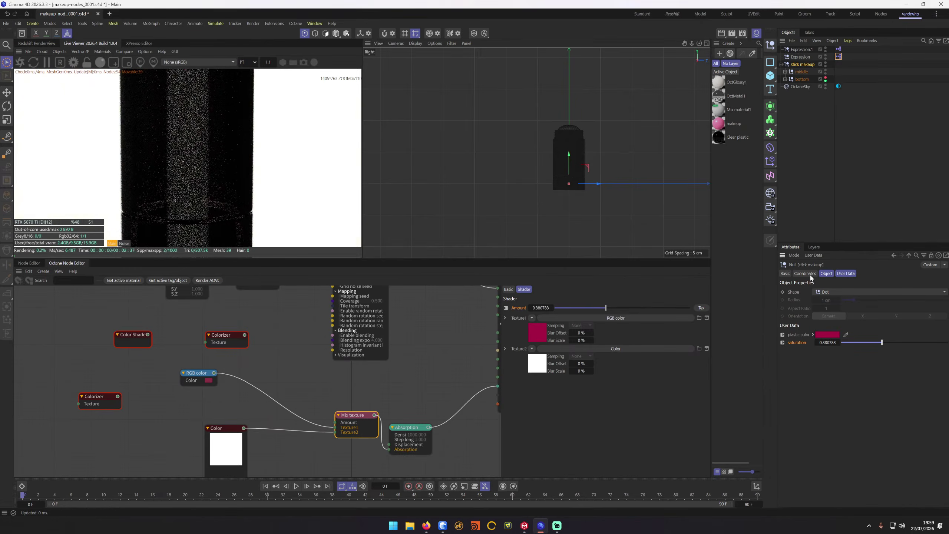
# Step: Parent the Expression and Expression.1 nulls under the stick makeup null
pyautogui.click(807, 142)
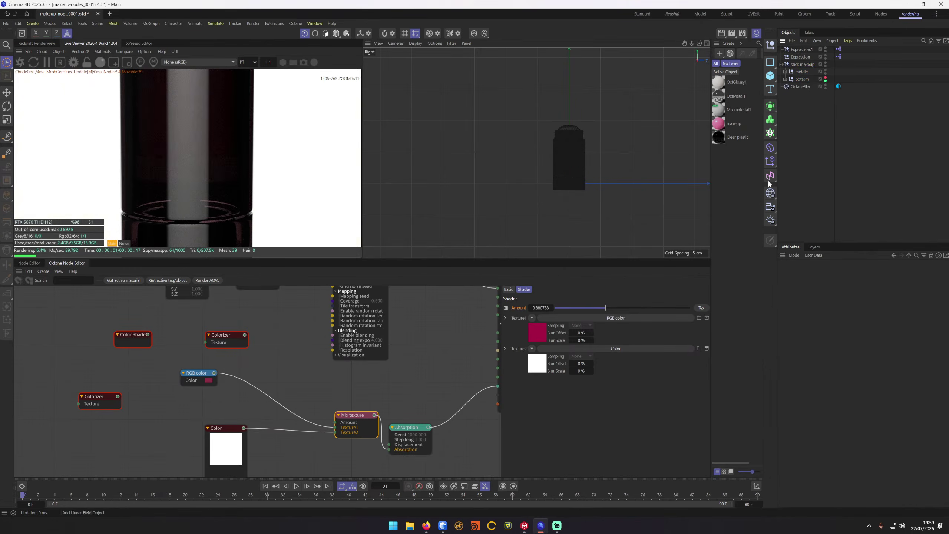
pyautogui.click(801, 49)
pyautogui.keyDown('shift'); pyautogui.click(803, 56); pyautogui.keyUp('shift')
pyautogui.moveTo(802, 53); pyautogui.dragTo(804, 65)
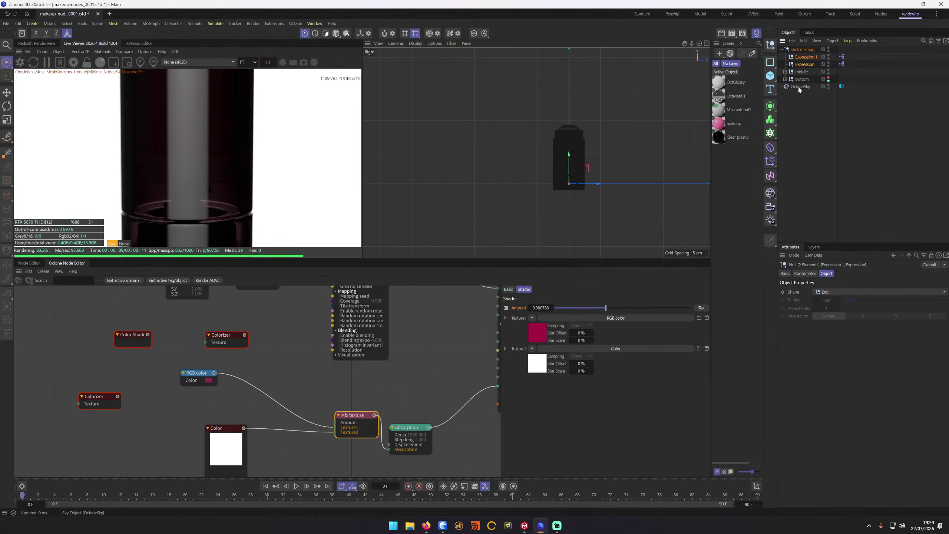
# Step: Rename the Expression null as "color expression" and the Expression.1 null as "sat expression"
pyautogui.click(804, 64)
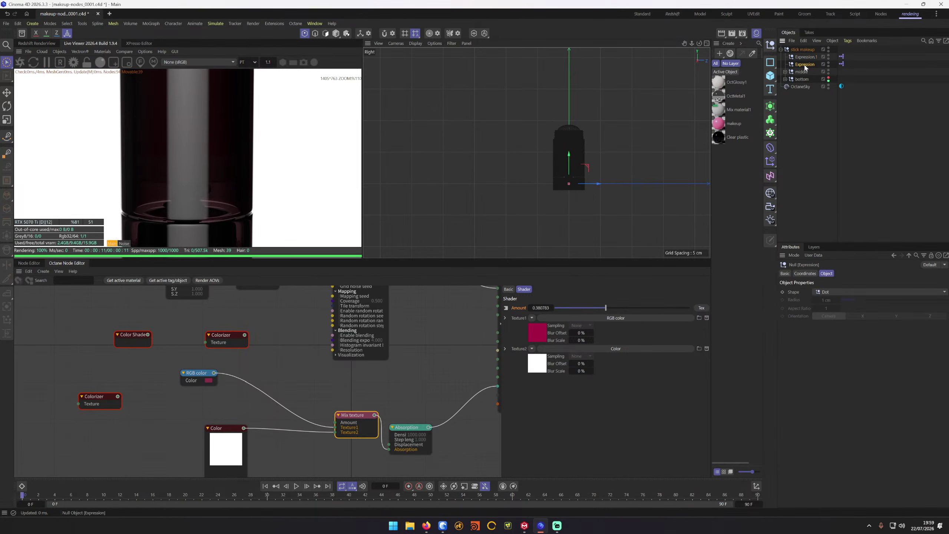
pyautogui.doubleClick(805, 65)
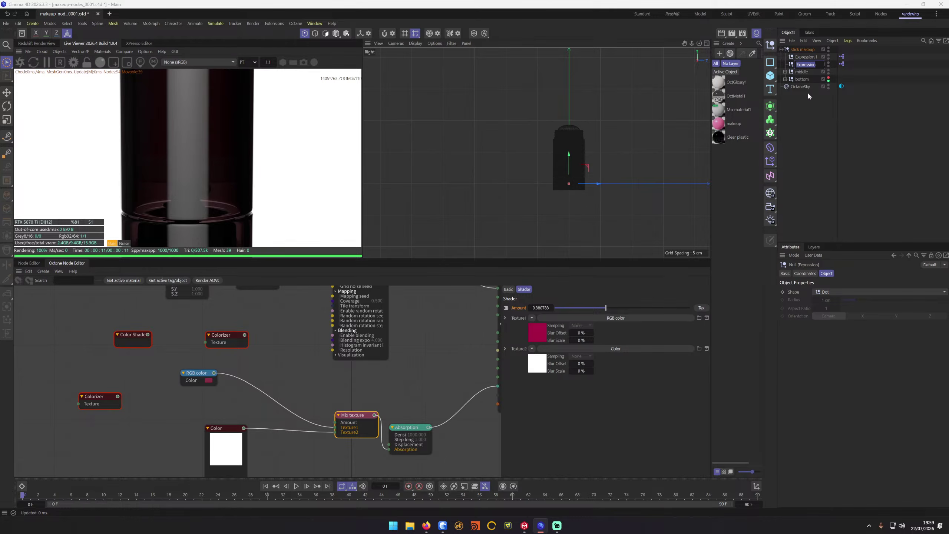
pyautogui.write('color expression')
pyautogui.hotkey('shift', 'Tab')
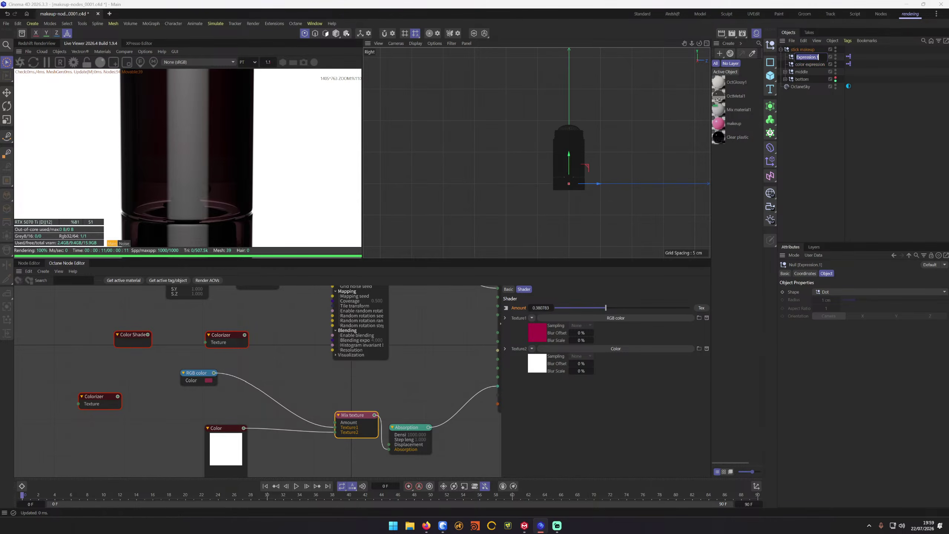
pyautogui.write('satu expression')
pyautogui.press('Return')
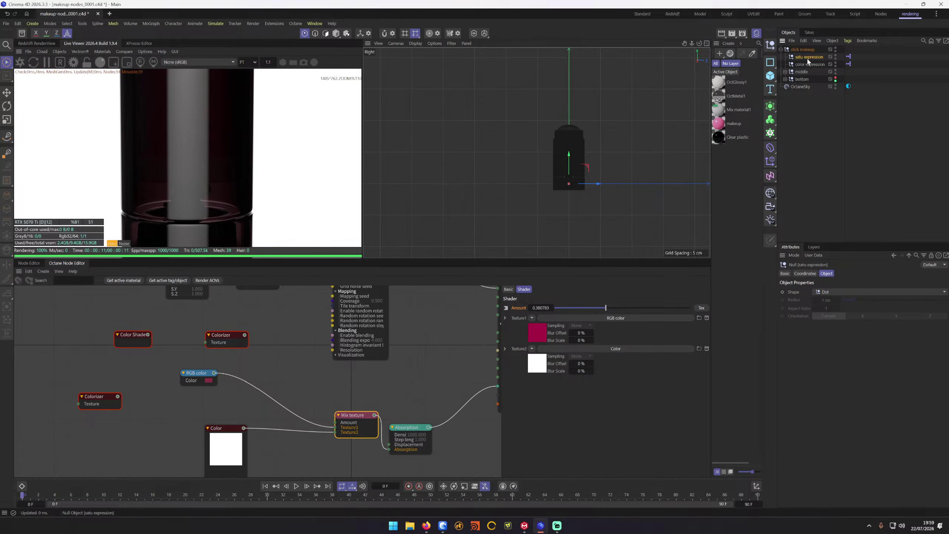
pyautogui.doubleClick(804, 58)
pyautogui.press('BackSpace')
pyautogui.click(825, 123)
# Step: Assign the sat expression and color expression nulls to one shared new layer
pyautogui.click(808, 64)
pyautogui.keyDown('ctrl'); pyautogui.click(808, 57); pyautogui.keyUp('ctrl')
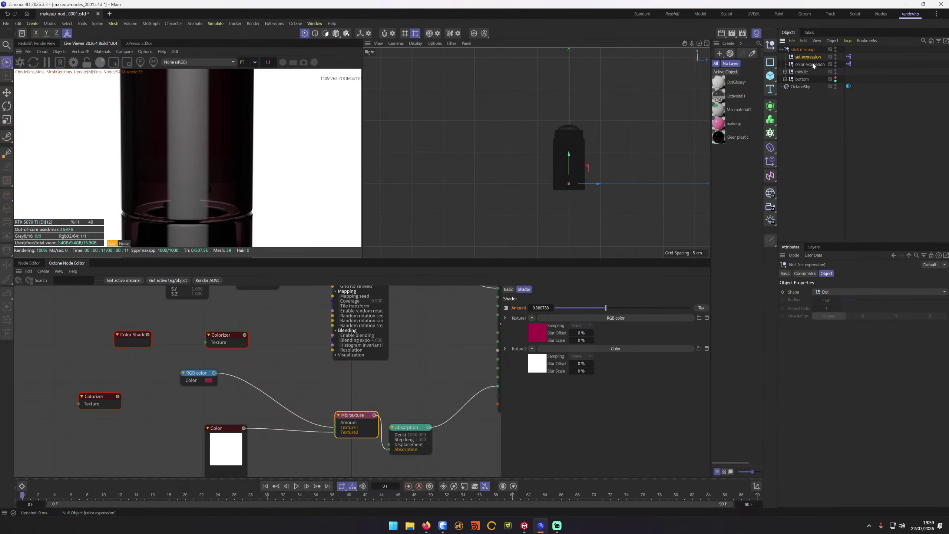
pyautogui.click(830, 55)
pyautogui.click(858, 63)
pyautogui.click(830, 64)
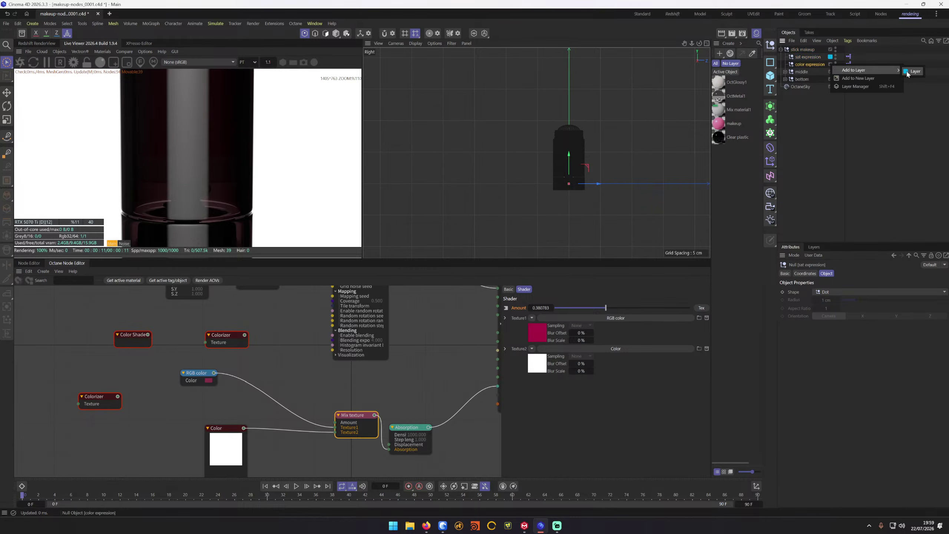
pyautogui.click(860, 87)
# Step: Rename the new layer as "expressions" and hide its objects from the object list
pyautogui.click(814, 247)
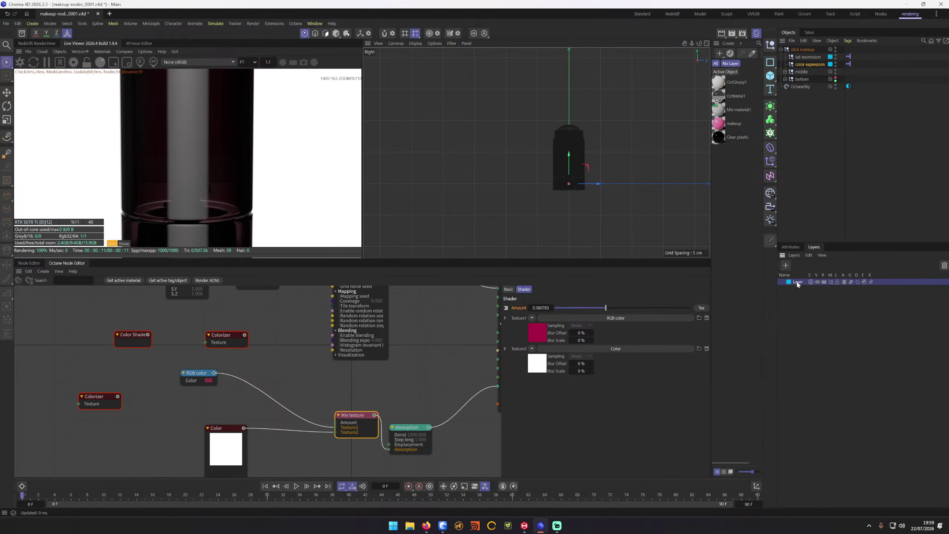
pyautogui.doubleClick(798, 282)
pyautogui.write('expressions')
pyautogui.press('Return')
pyautogui.click(842, 282)
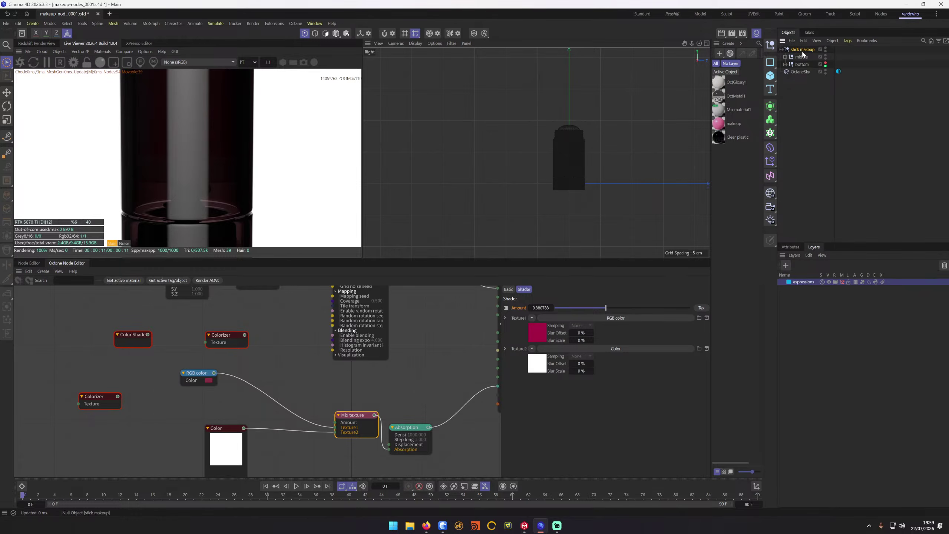
# Step: Test the stick makeup null's saturation user data by setting it to about 0.49
pyautogui.click(806, 66)
pyautogui.click(802, 49)
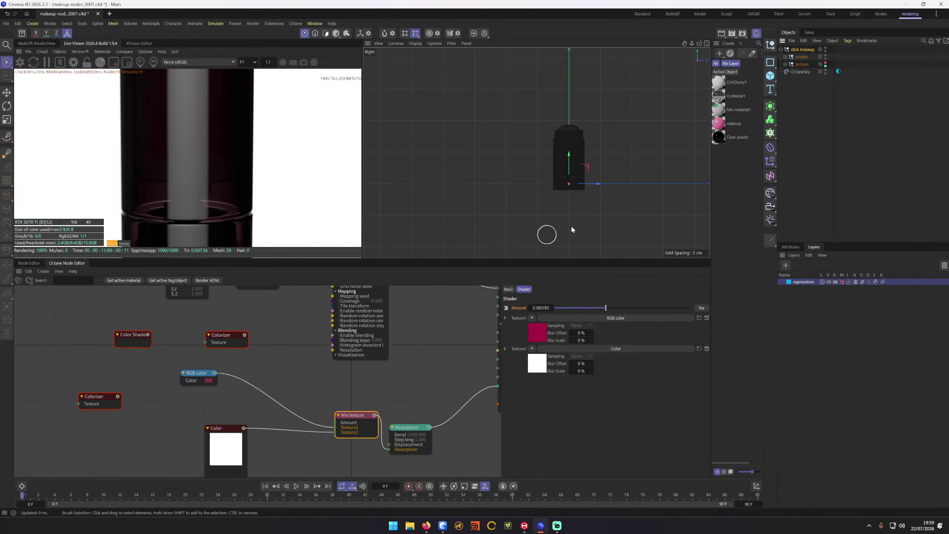
pyautogui.click(795, 247)
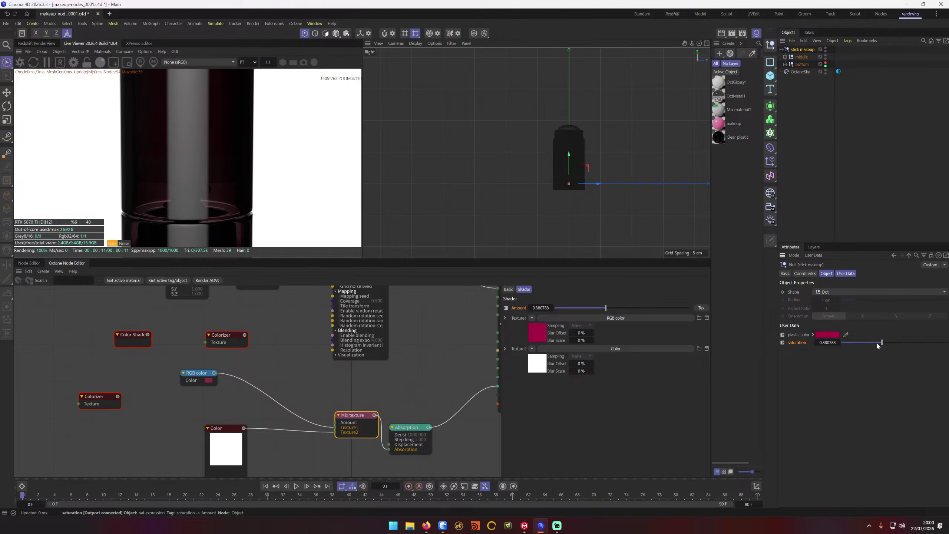
pyautogui.moveTo(881, 342)
pyautogui.mouseDown()
pyautogui.moveTo(927, 342)
pyautogui.moveTo(893, 343)
pyautogui.mouseUp()
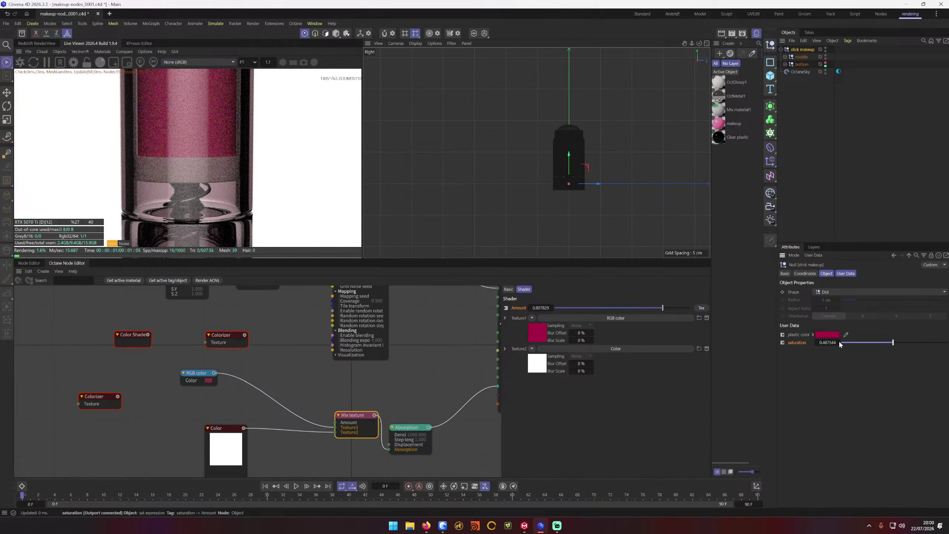
# Step: Test the plastic color user data by setting it to pure red (RGB 255, 0, 0)
pyautogui.click(827, 334)
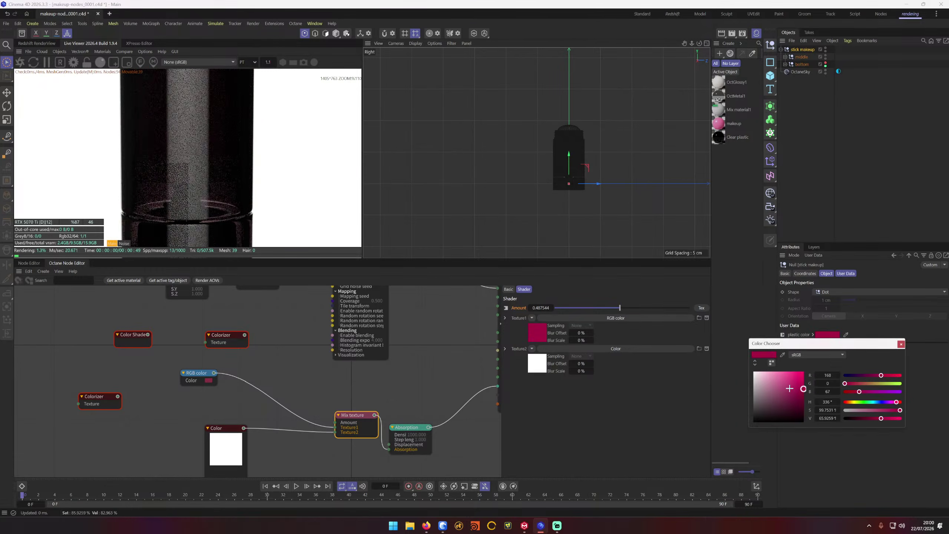
pyautogui.click(773, 372)
pyautogui.moveTo(896, 402); pyautogui.dragTo(906, 400)
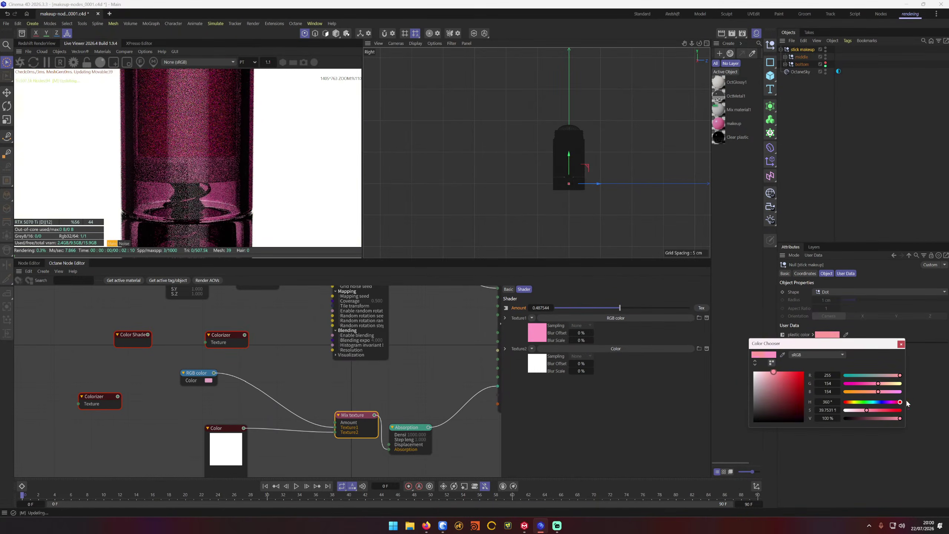
pyautogui.click(803, 372)
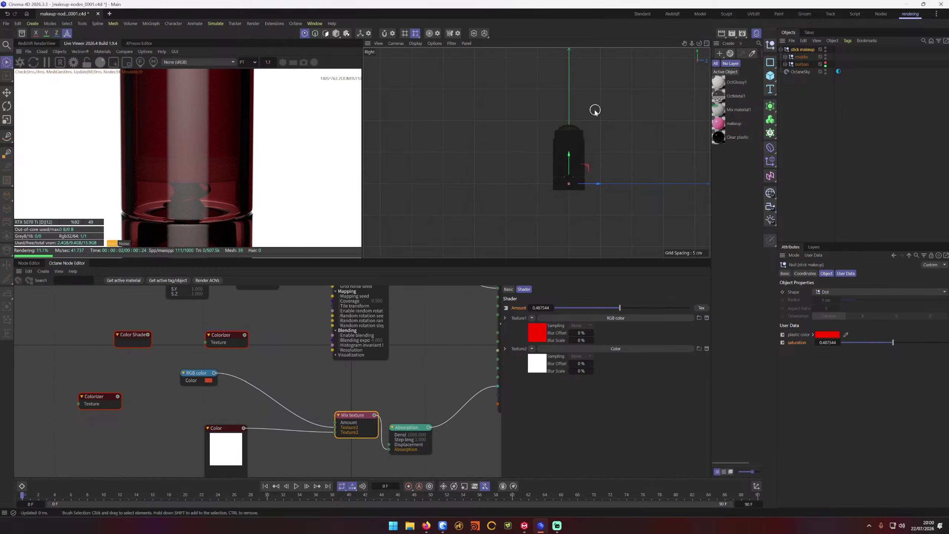
# Step: Show the whole makeup stick in the perspective view and inspect its tinted plastic from another side
pyautogui.press('F2')
pyautogui.press('F5')
pyautogui.press('F1')
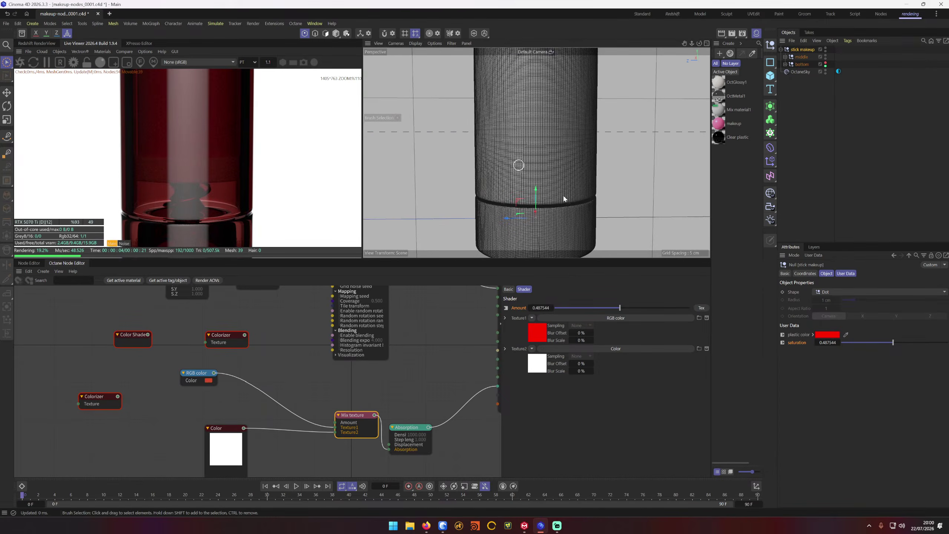
pyautogui.scroll(-5, 580, 172)
pyautogui.keyDown('alt'); pyautogui.moveTo(580, 172); pyautogui.dragTo(599, 186); pyautogui.keyUp('alt')
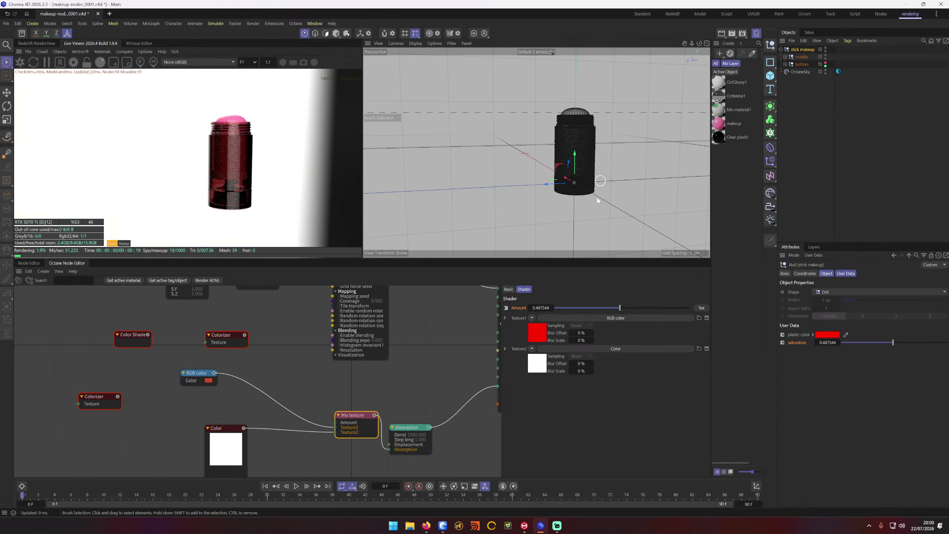
pyautogui.keyDown('alt'); pyautogui.moveTo(582, 223); pyautogui.dragTo(617, 170); pyautogui.keyUp('alt')
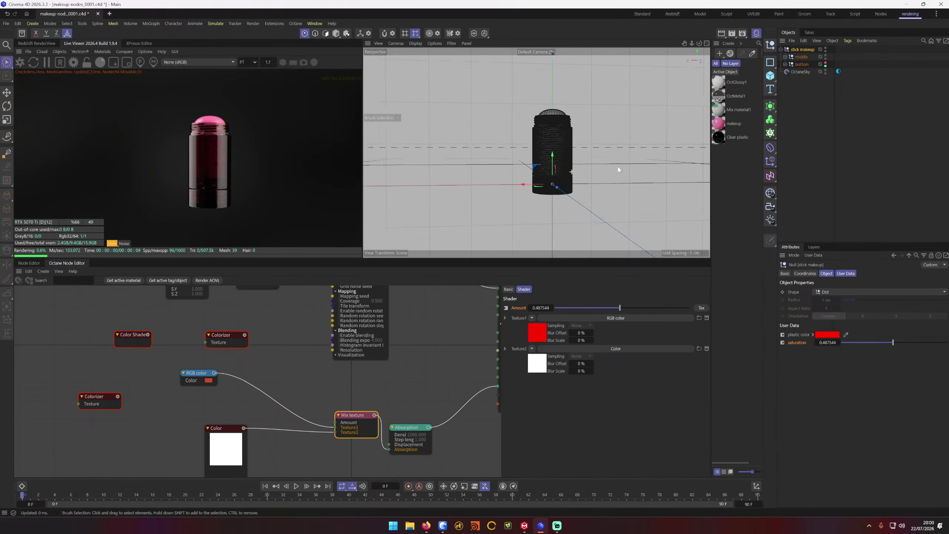
# Step: Set the stick makeup null's plastic color to hot pink with a hue of about 323° and its saturation to about 0.76
pyautogui.click(821, 335)
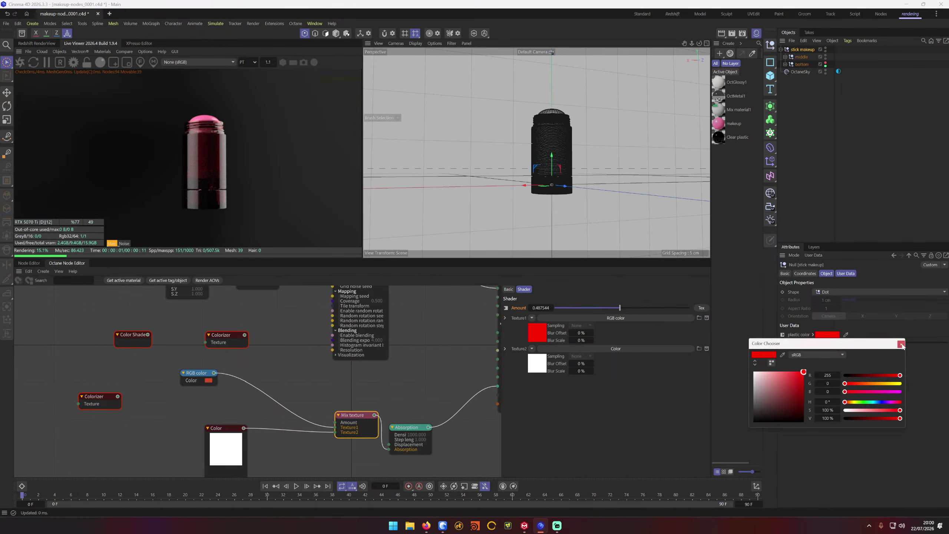
pyautogui.moveTo(896, 342); pyautogui.dragTo(933, 343)
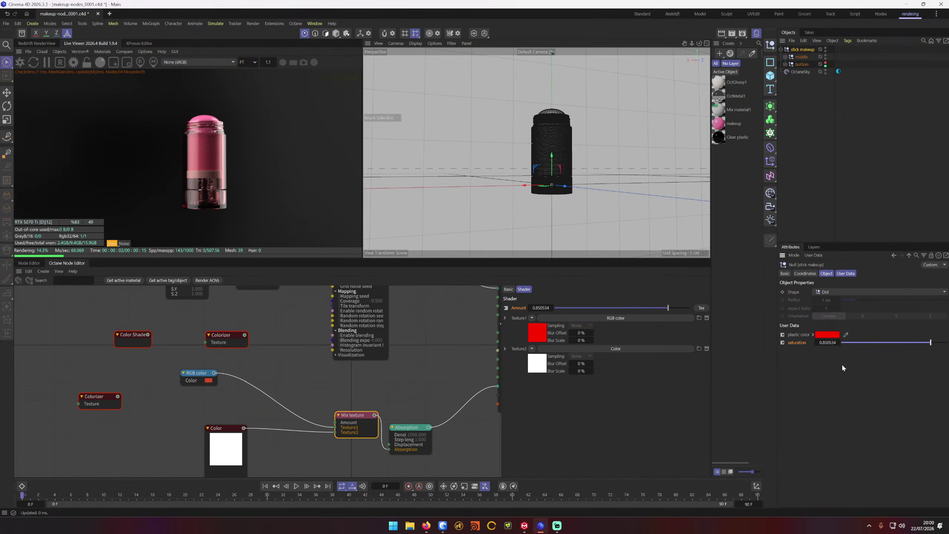
pyautogui.click(908, 343)
pyautogui.click(827, 334)
pyautogui.moveTo(845, 392); pyautogui.dragTo(889, 392)
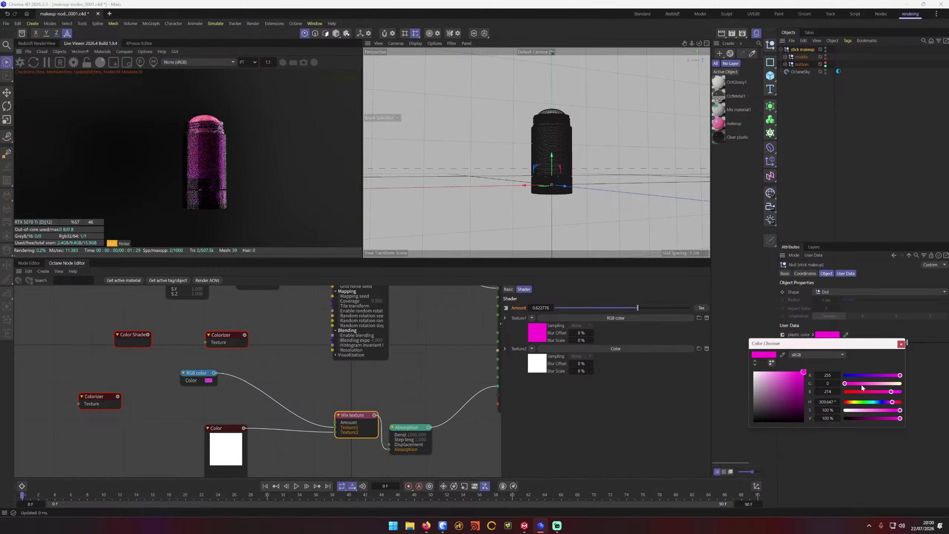
pyautogui.moveTo(889, 391); pyautogui.dragTo(895, 402)
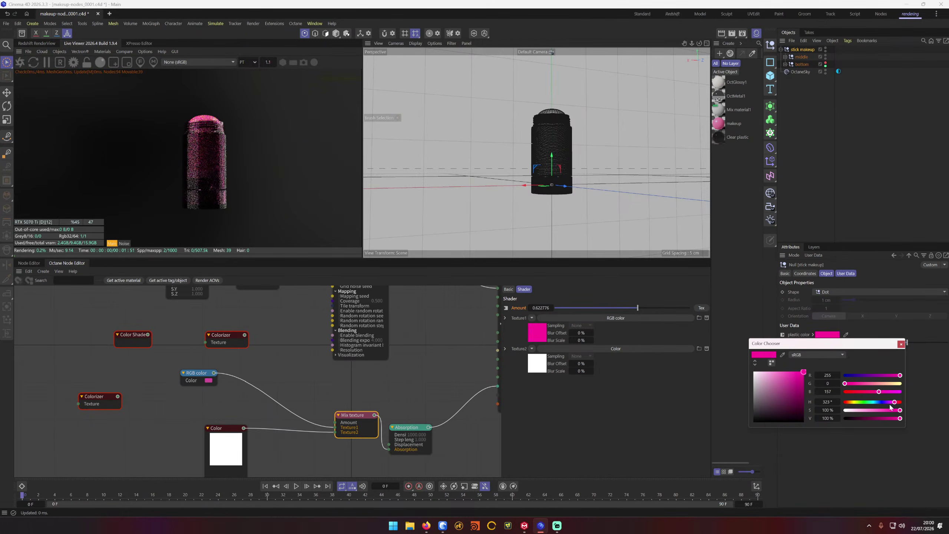
pyautogui.click(901, 344)
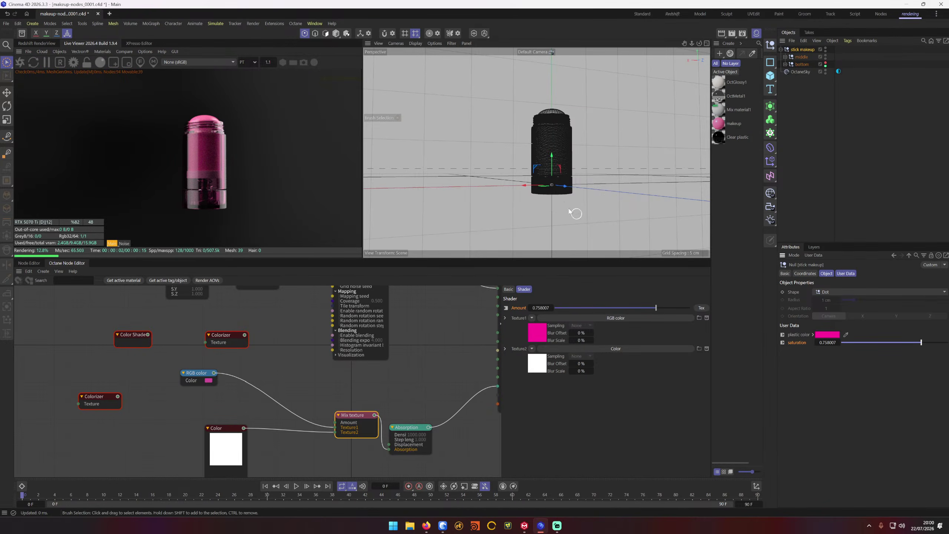
# Step: Save the scene file with the makeup stick seen against the white background
pyautogui.keyDown('alt'); pyautogui.moveTo(572, 212); pyautogui.dragTo(635, 197); pyautogui.keyUp('alt')
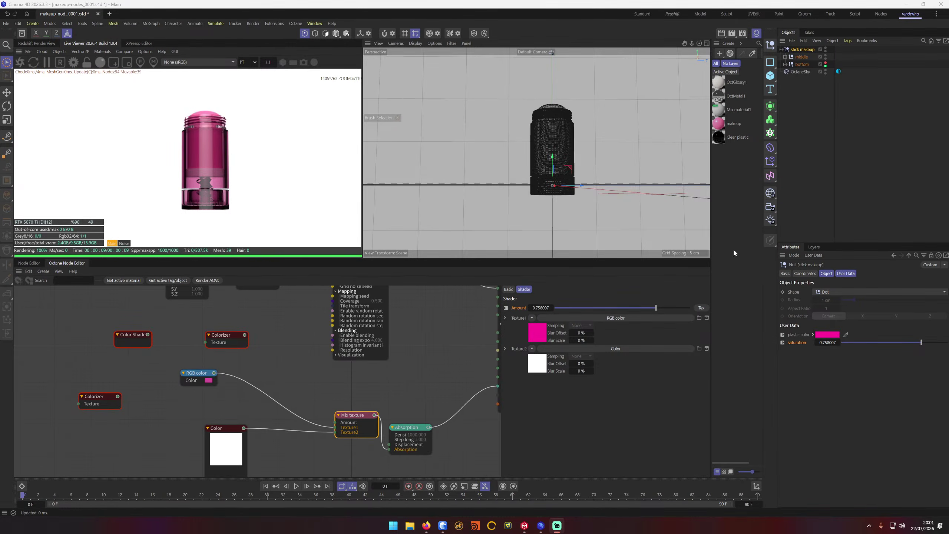
pyautogui.hotkey('ctrl', 's')
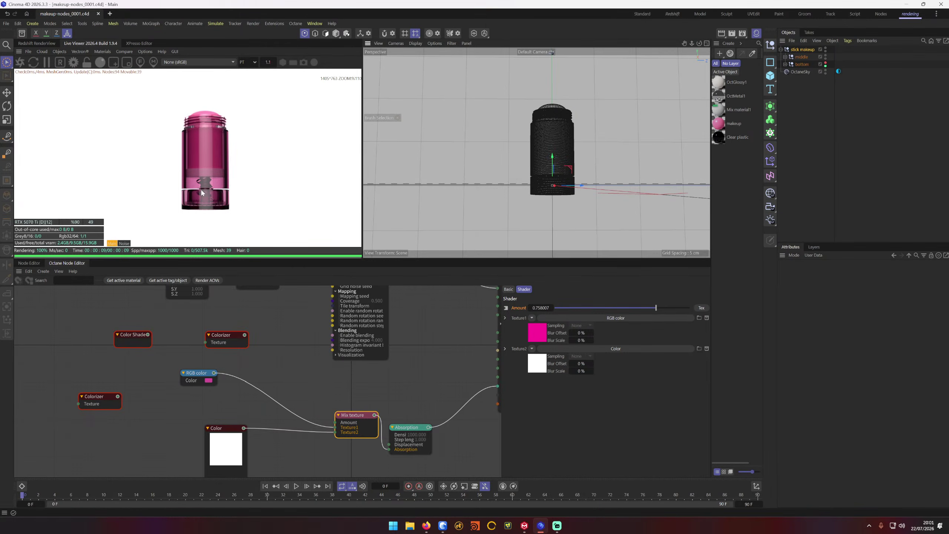
pyautogui.keyDown('alt'); pyautogui.moveTo(555, 158); pyautogui.dragTo(582, 104); pyautogui.keyUp('alt')
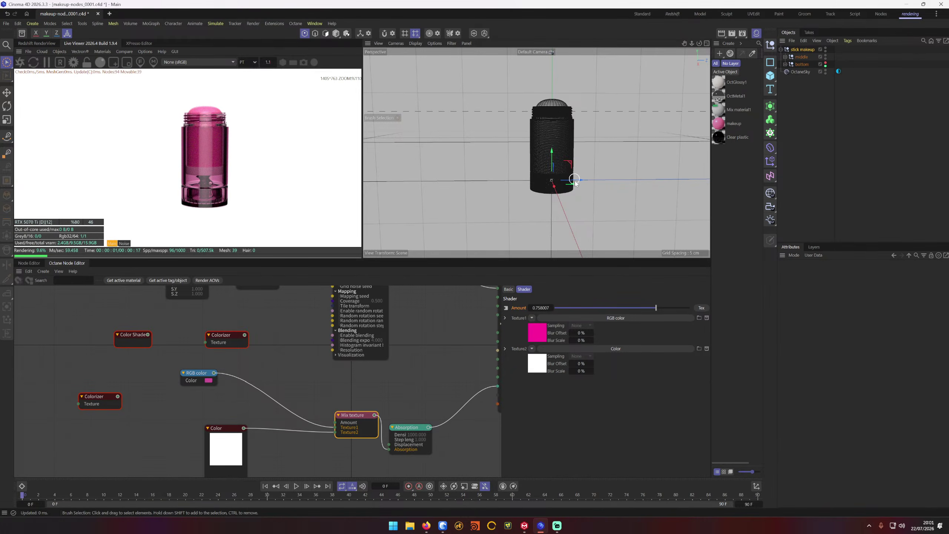
pyautogui.keyDown('alt'); pyautogui.moveTo(574, 181); pyautogui.dragTo(585, 221); pyautogui.keyUp('alt')
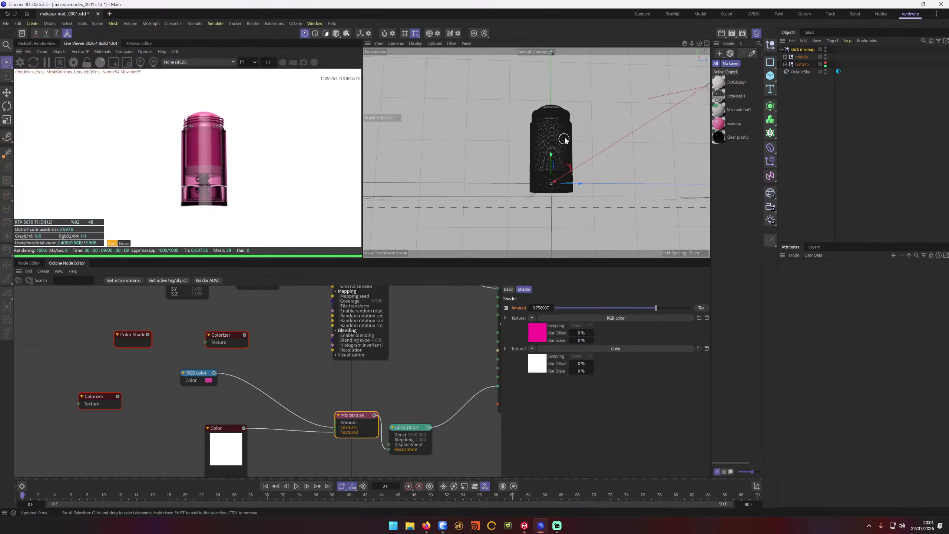
pyautogui.scroll(5, 565, 141)
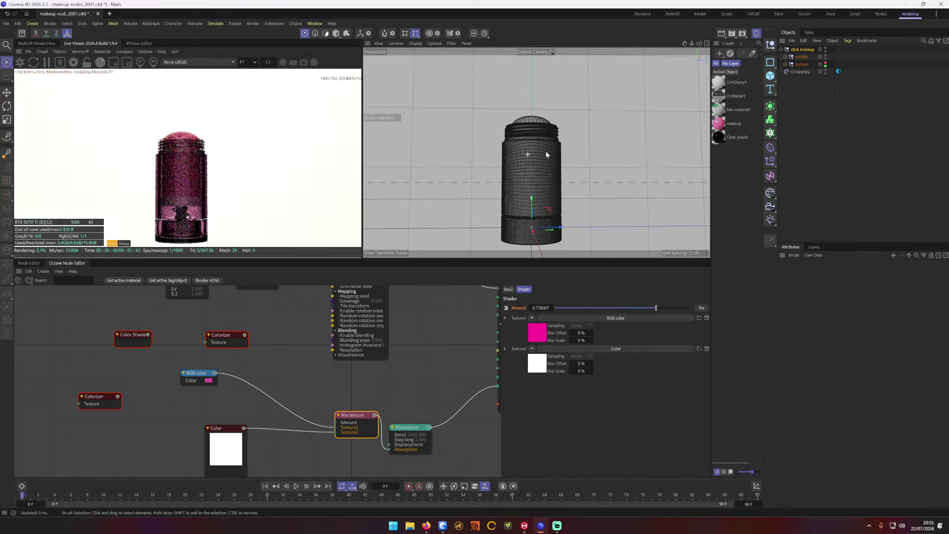
pyautogui.scroll(-1, 551, 148)
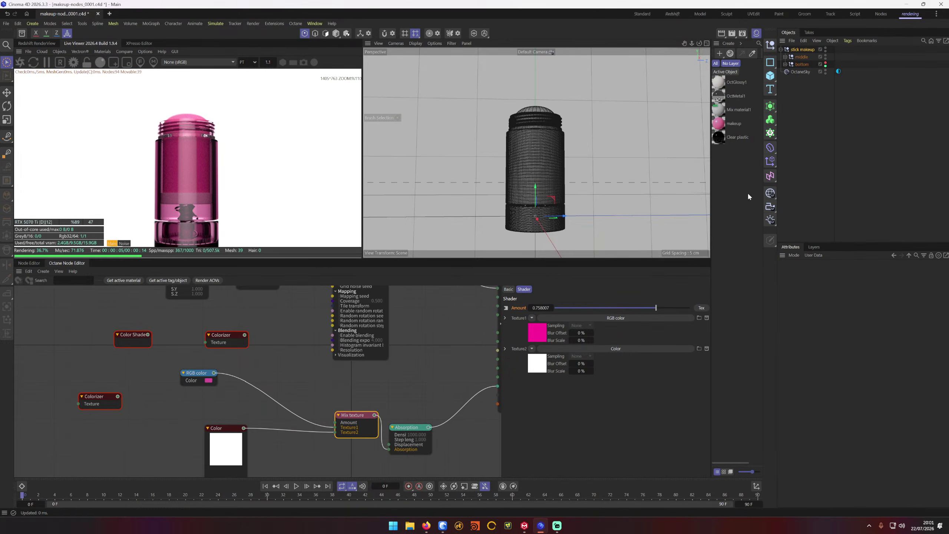
# Step: Add an XPresso tag to the stick makeup null
pyautogui.click(804, 49)
pyautogui.rightClick(807, 48)
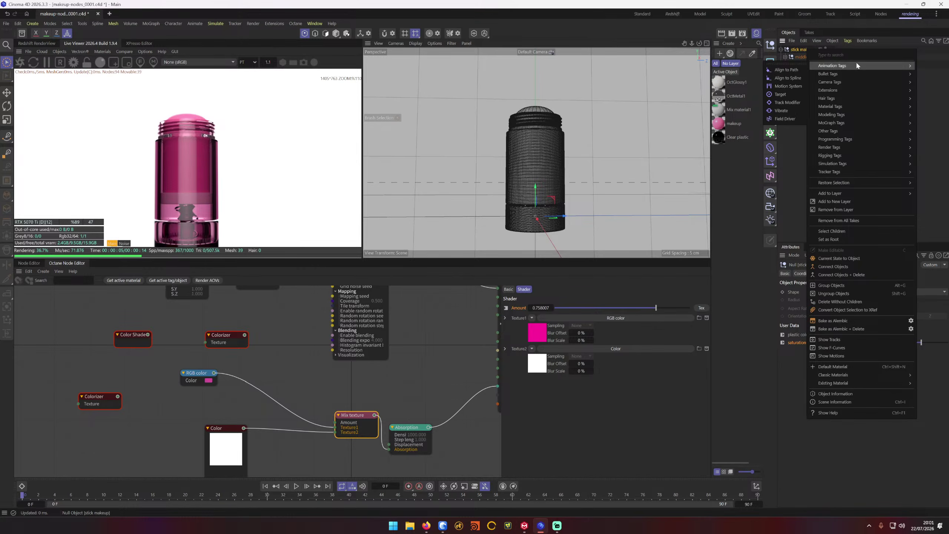
pyautogui.write('xpress')
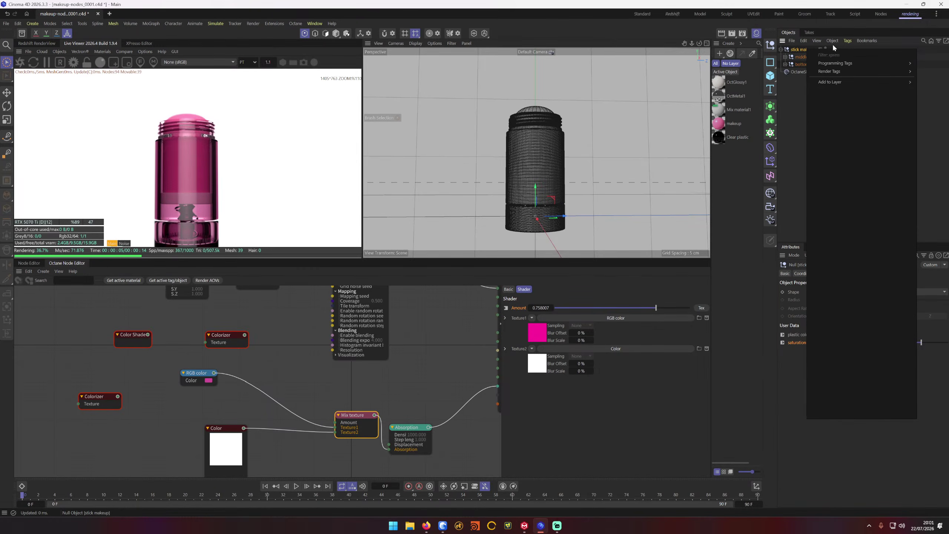
pyautogui.moveTo(852, 64)
pyautogui.click(929, 64)
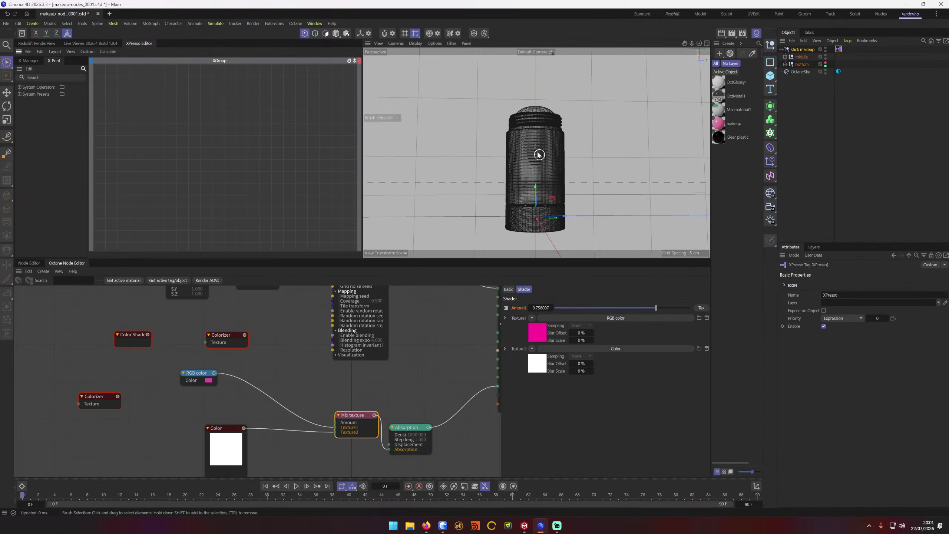
# Step: Bring the end tube from the smoof null inside the middle group into the XPresso graph as a node
pyautogui.click(93, 44)
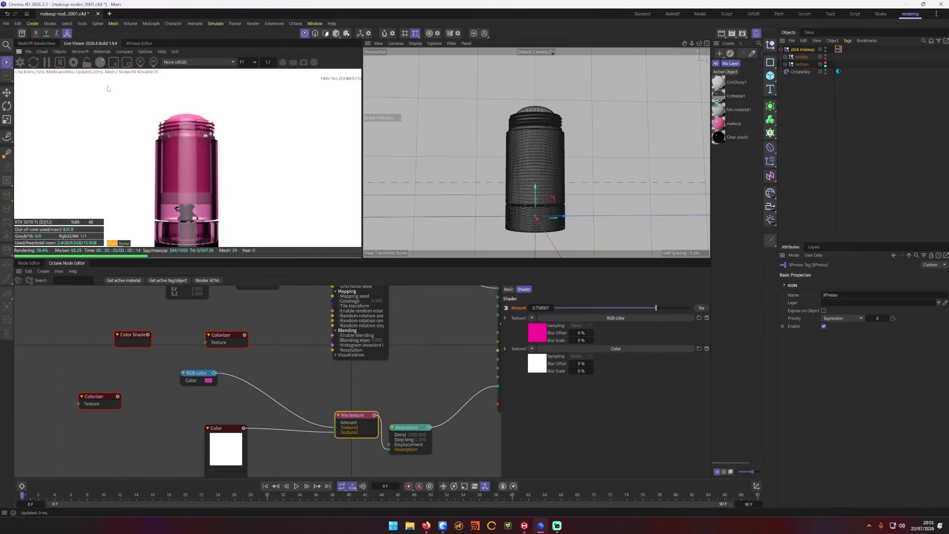
pyautogui.keyDown('alt'); pyautogui.moveTo(574, 149); pyautogui.dragTo(522, 175); pyautogui.keyUp('alt')
pyautogui.scroll(5, 560, 163)
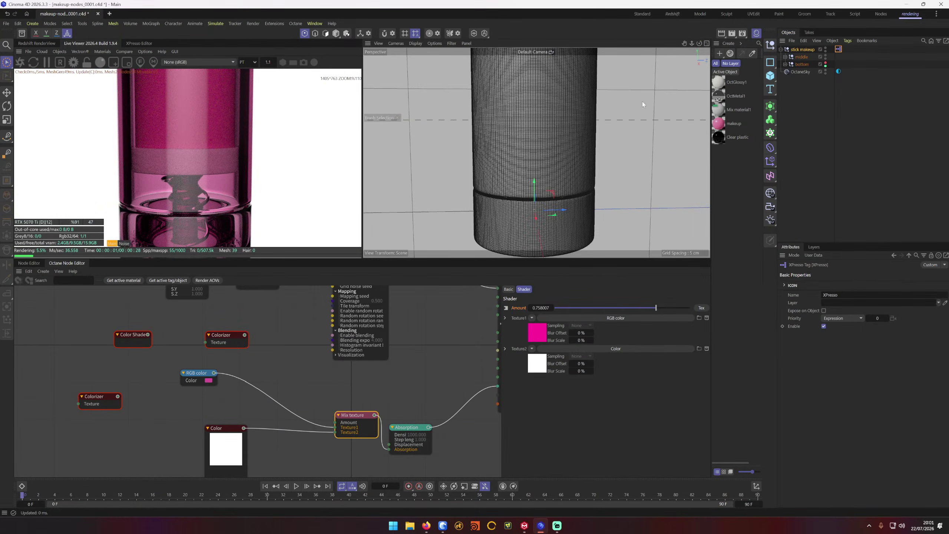
pyautogui.click(139, 43)
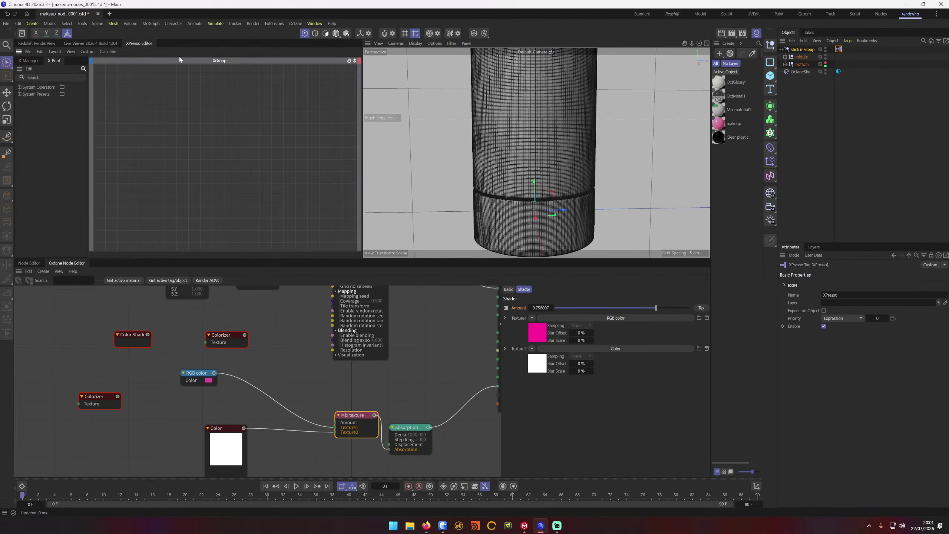
pyautogui.click(785, 65)
pyautogui.click(785, 64)
pyautogui.click(785, 57)
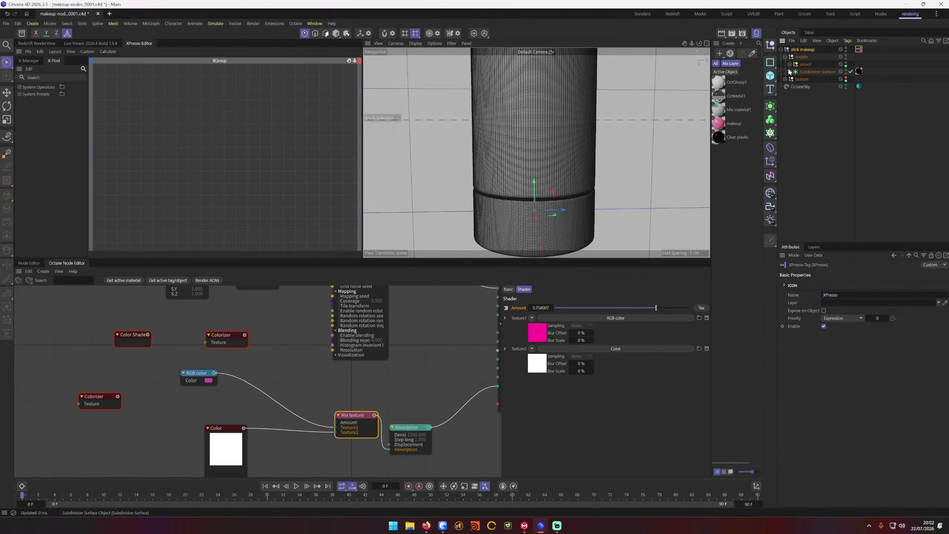
pyautogui.click(790, 64)
pyautogui.click(809, 74)
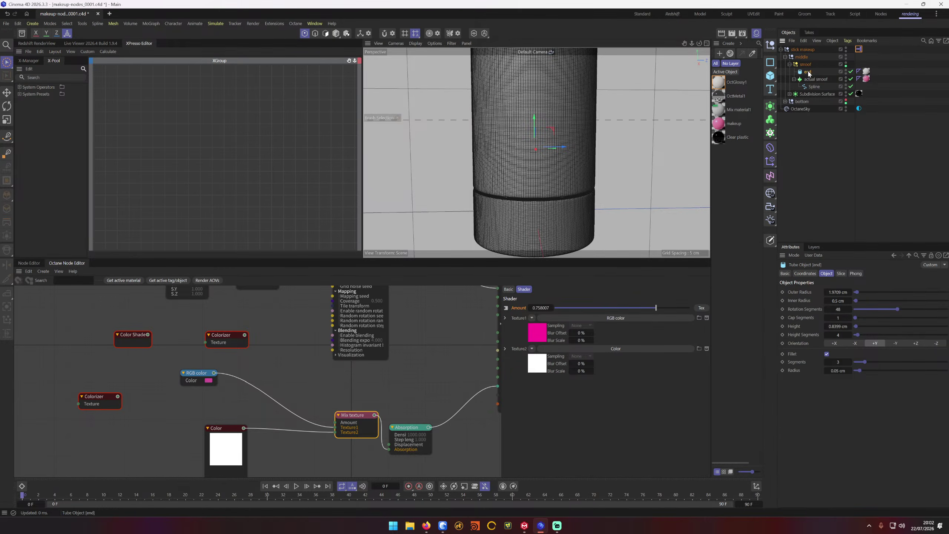
pyautogui.moveTo(257, 161); pyautogui.dragTo(270, 134)
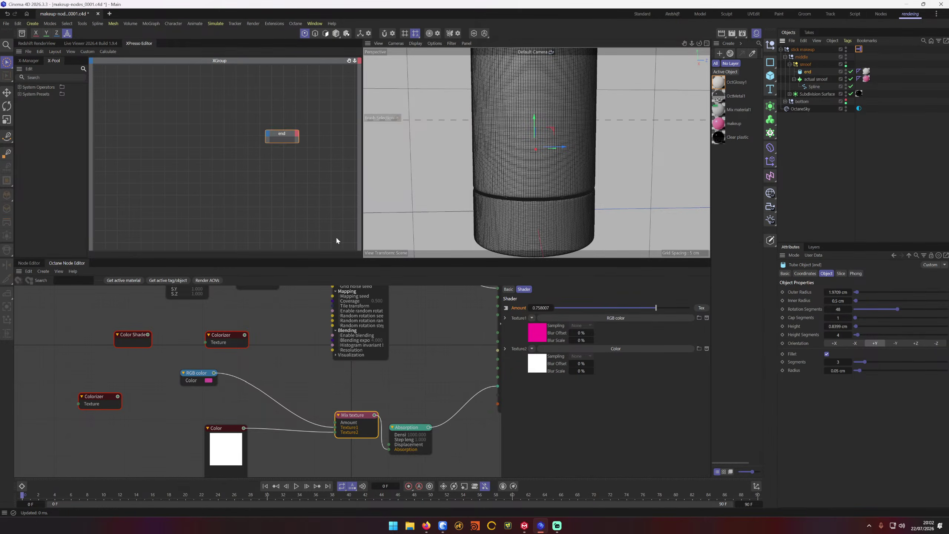
# Step: Add a Global Position input to the end node and enlarge the node in the XPresso graph
pyautogui.click(269, 134)
pyautogui.moveTo(287, 157)
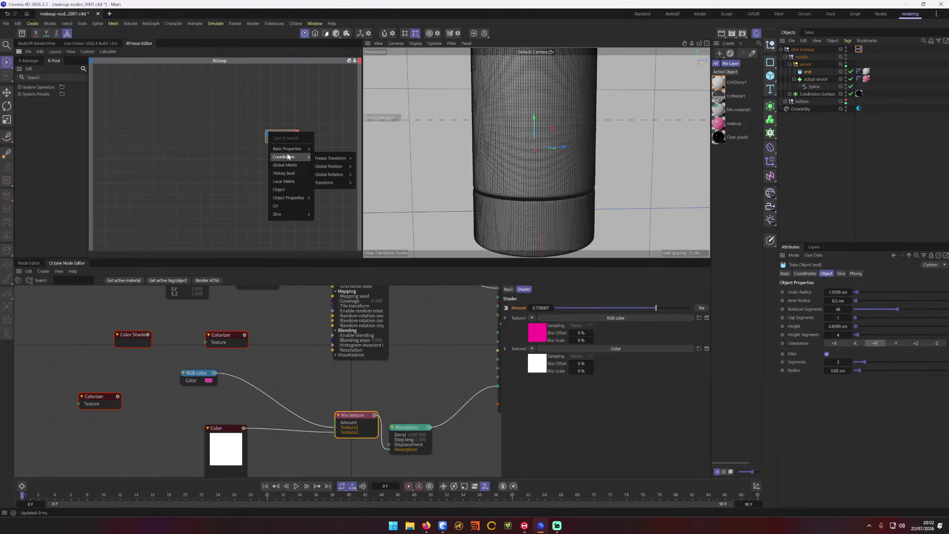
pyautogui.moveTo(339, 158)
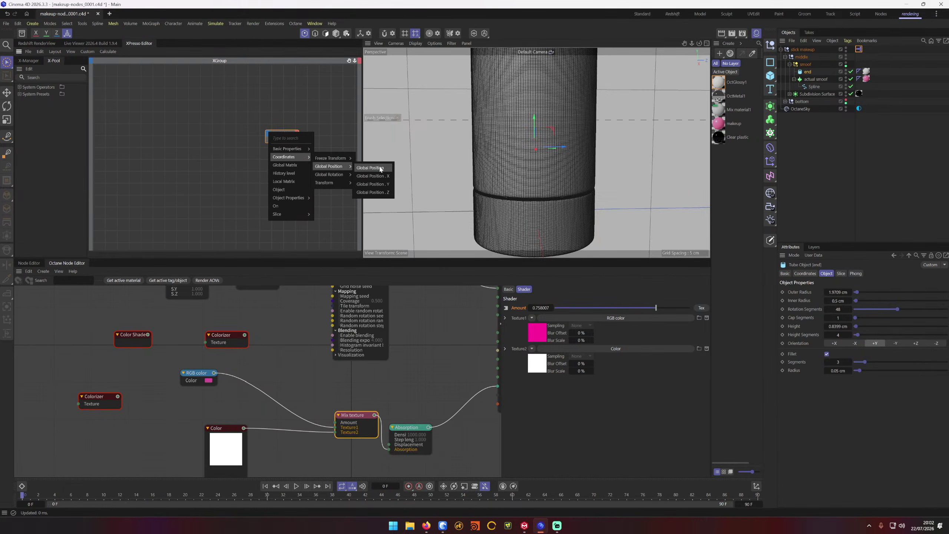
pyautogui.click(380, 169)
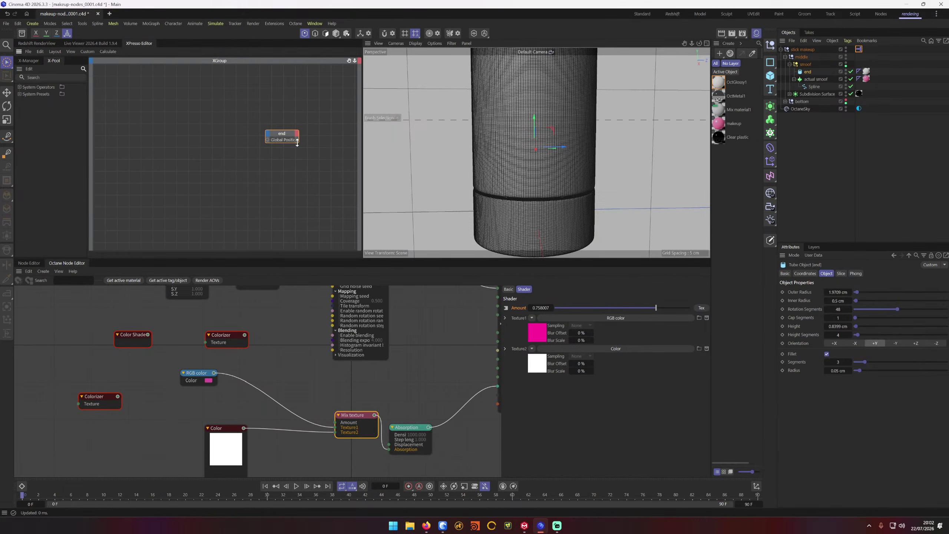
pyautogui.moveTo(297, 142); pyautogui.dragTo(314, 199)
pyautogui.click(275, 162)
pyautogui.moveTo(281, 137); pyautogui.dragTo(266, 107)
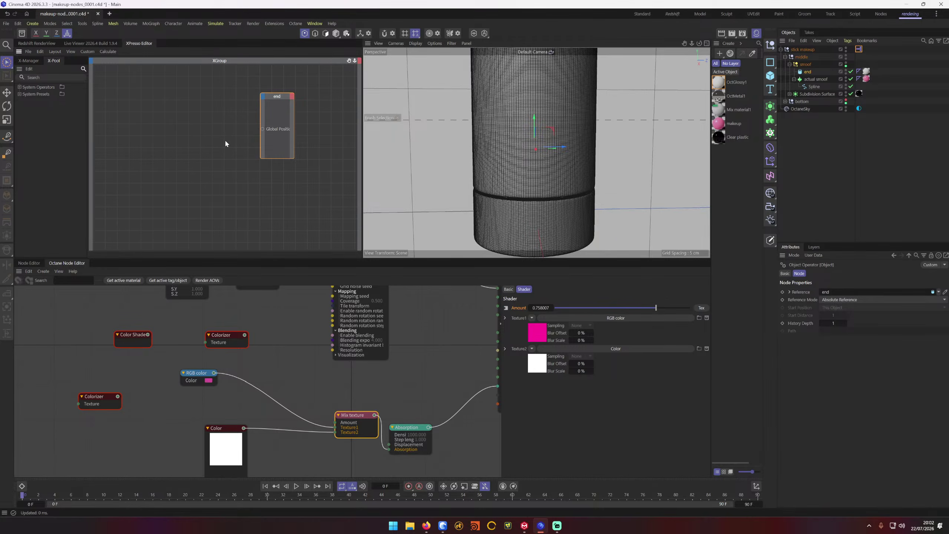
pyautogui.click(201, 145)
# Step: Search the XPresso node pool for "vect" and place a Reals2Vector node in the graph, deleting the unneeded Vector2Reals node
pyautogui.click(56, 77)
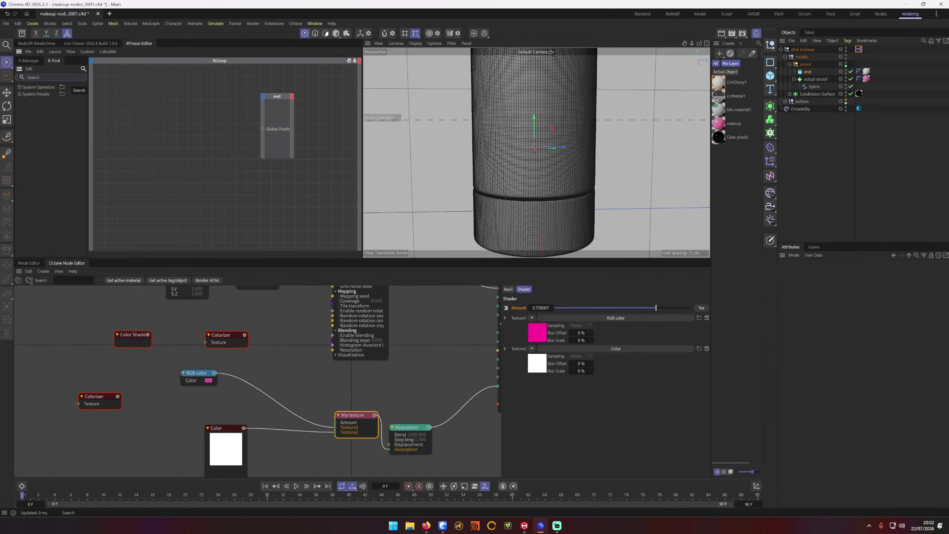
pyautogui.write('pos')
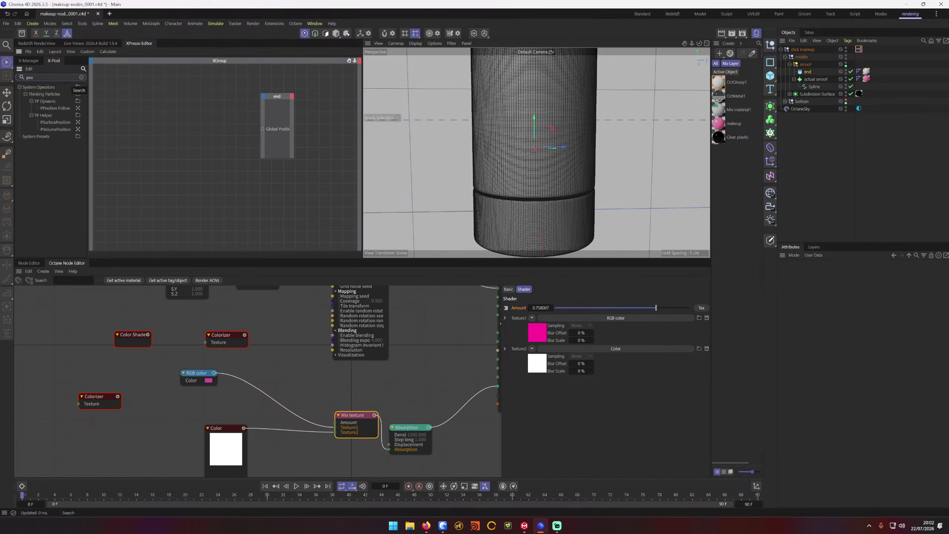
pyautogui.click(81, 77)
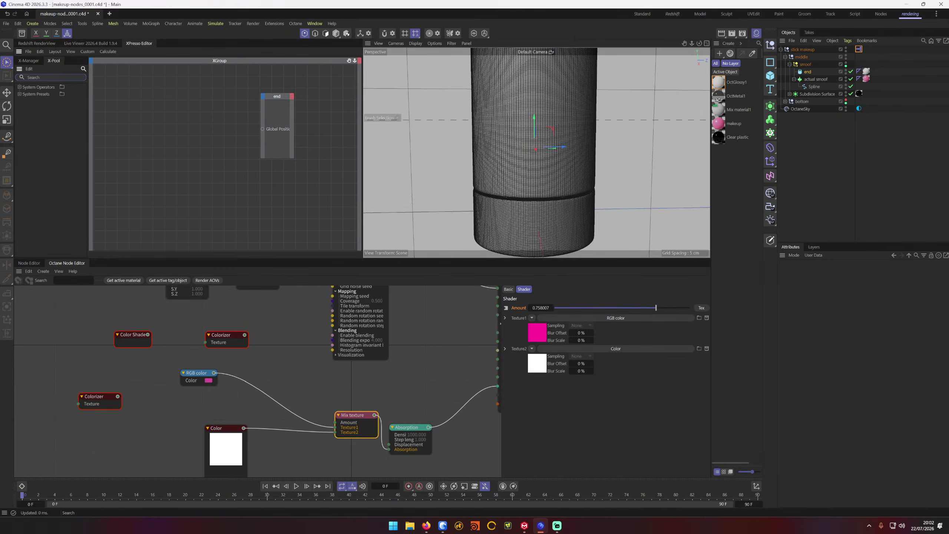
pyautogui.write('ve')
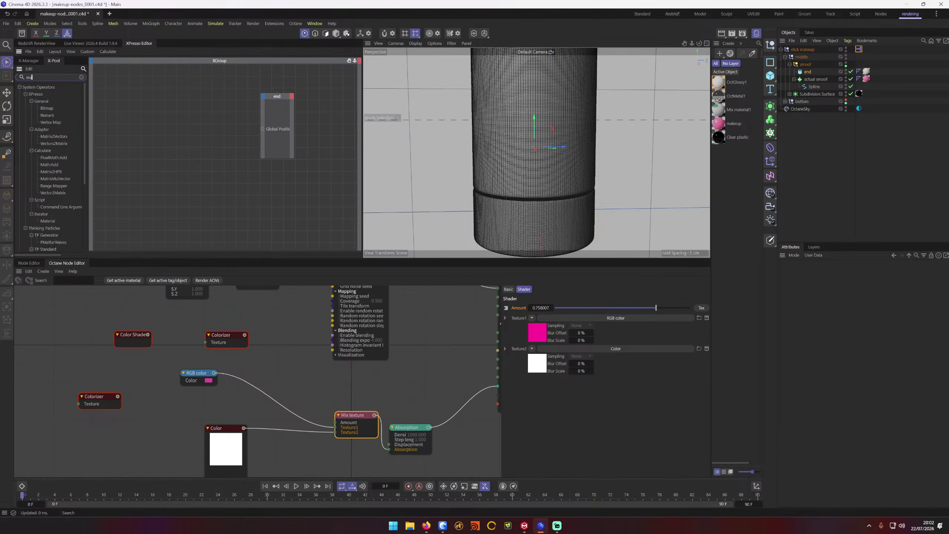
pyautogui.write('cr')
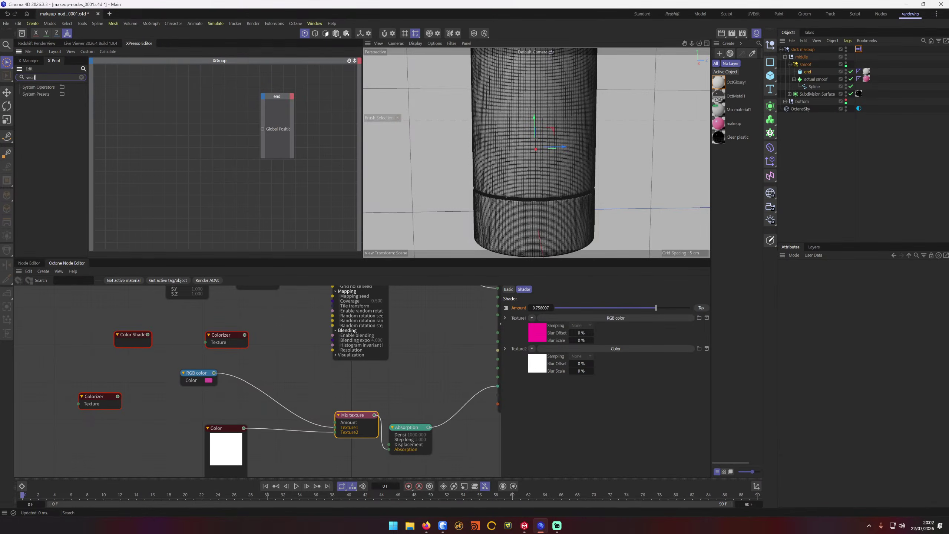
pyautogui.press('BackSpace')
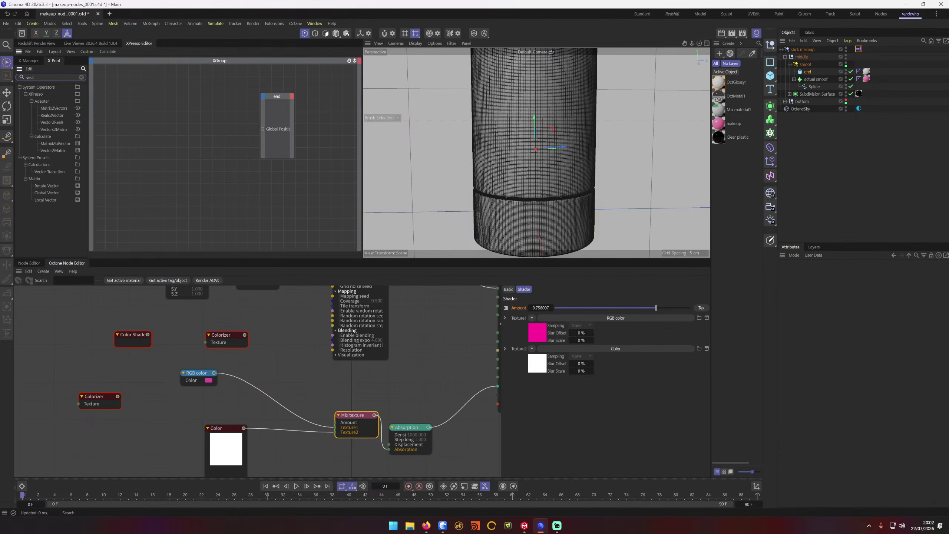
pyautogui.press('BackSpace')
pyautogui.moveTo(49, 124); pyautogui.dragTo(192, 123)
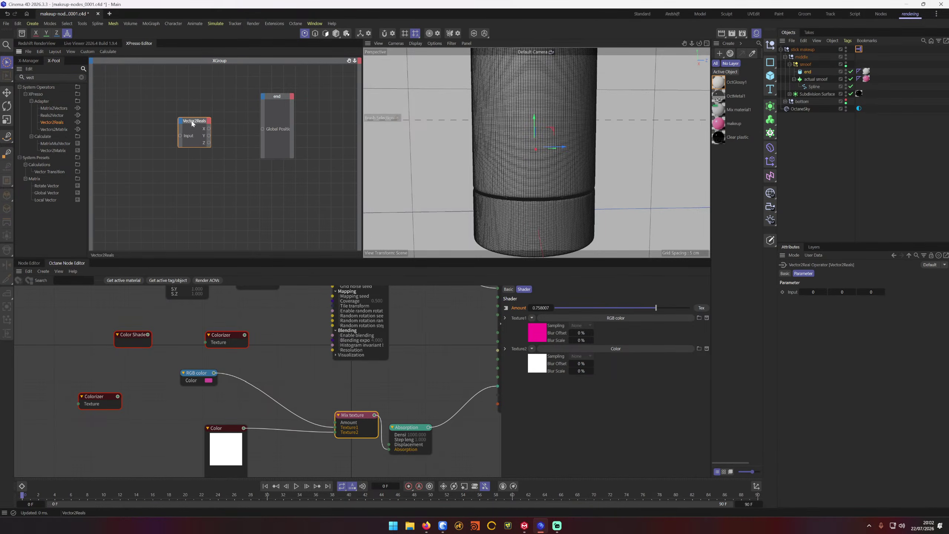
pyautogui.moveTo(68, 116); pyautogui.dragTo(222, 93)
pyautogui.moveTo(194, 125); pyautogui.dragTo(108, 134)
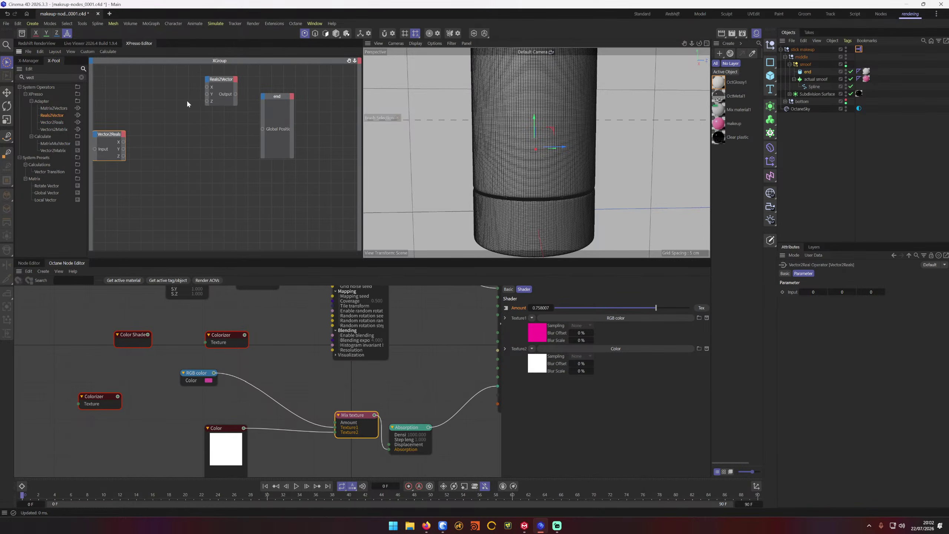
pyautogui.press('Delete')
# Step: Connect the Reals2Vector output to the end node's Global Position input and arrange the two nodes side by side
pyautogui.click(206, 104)
pyautogui.moveTo(221, 87); pyautogui.dragTo(309, 114)
pyautogui.moveTo(203, 138); pyautogui.dragTo(210, 130)
pyautogui.click(168, 178)
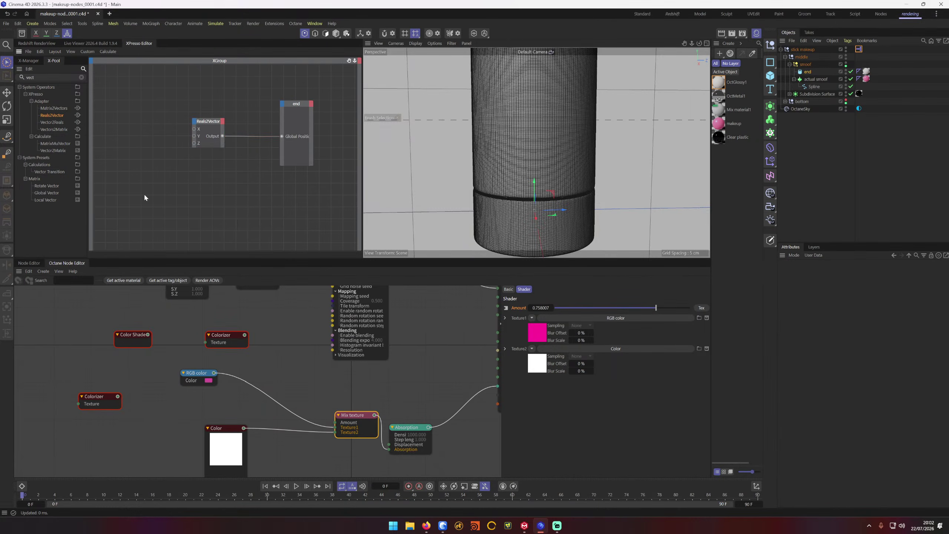
# Step: Add a new user data entry named Y to the stick makeup null
pyautogui.click(805, 52)
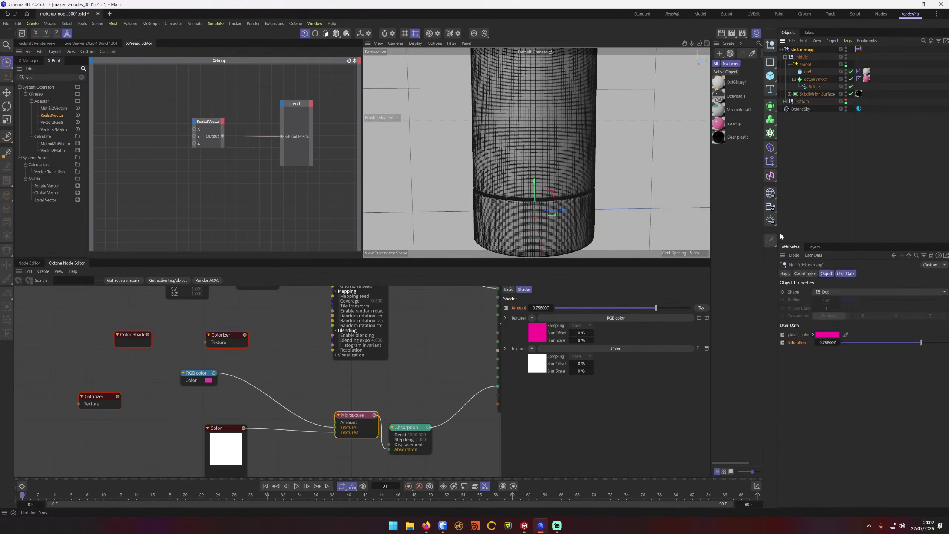
pyautogui.click(813, 255)
pyautogui.click(828, 266)
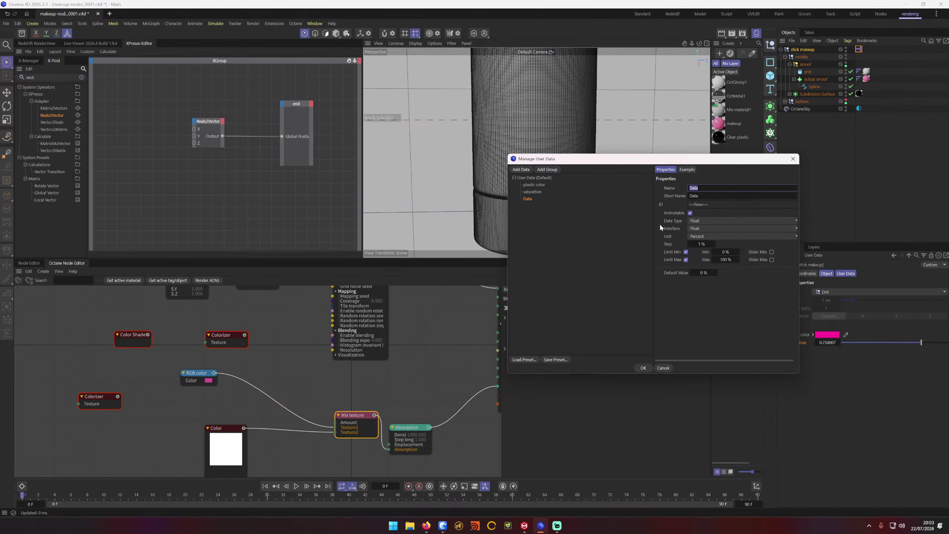
pyautogui.write('V')
pyautogui.press('Tab')
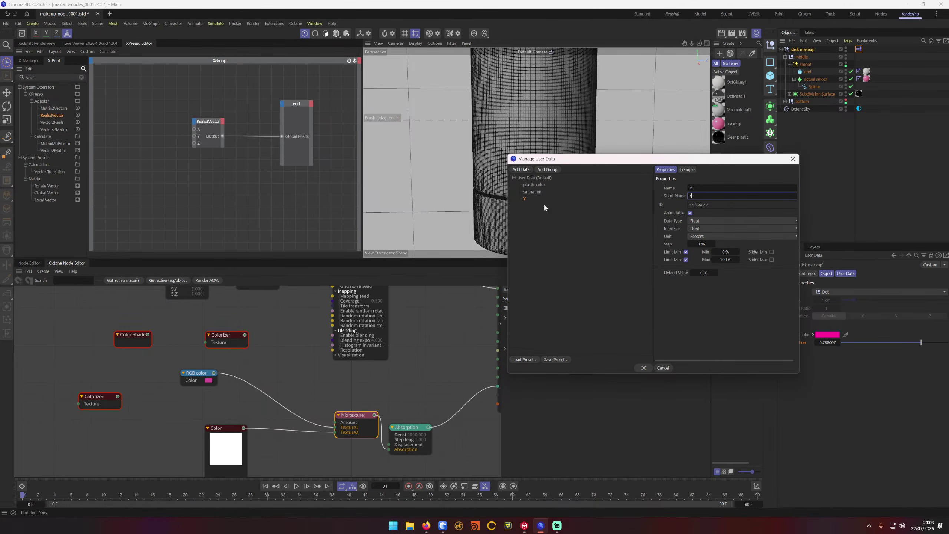
# Step: Create a user data group named Smoof and move the Y entry into it
pyautogui.click(546, 170)
pyautogui.write('Smo')
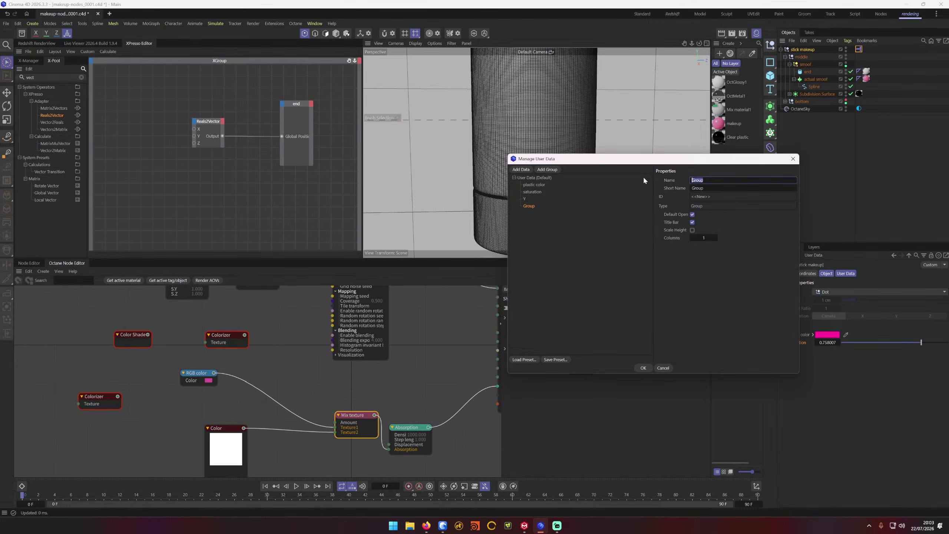
pyautogui.write('of')
pyautogui.click(549, 213)
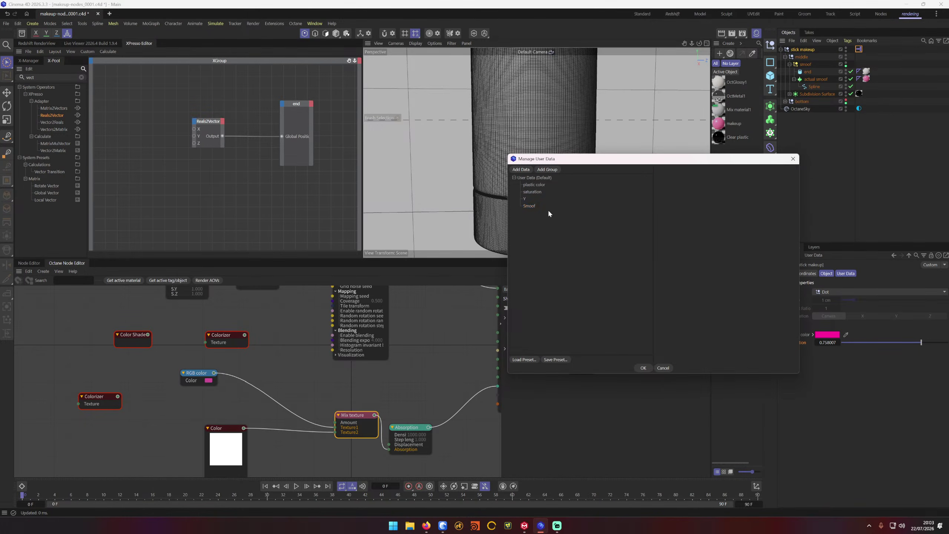
pyautogui.moveTo(525, 200); pyautogui.dragTo(530, 206)
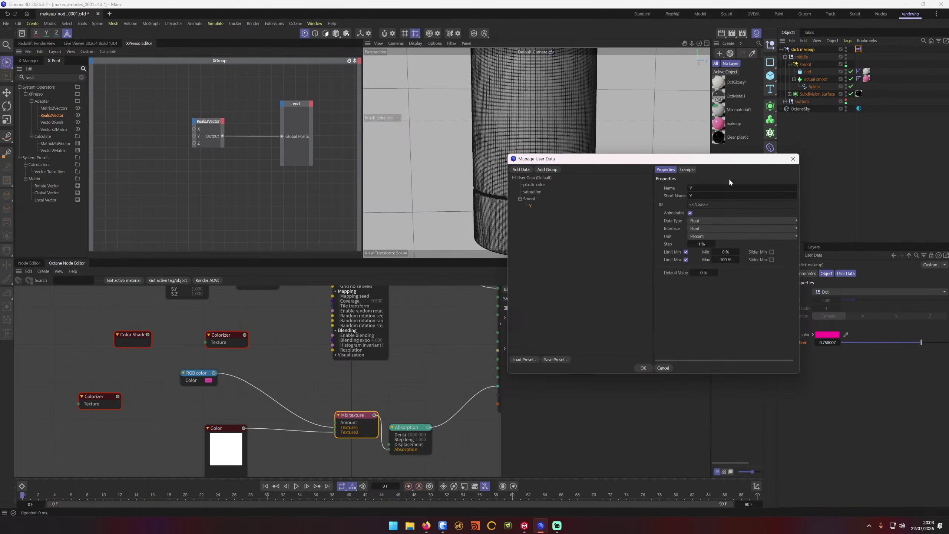
pyautogui.click(527, 200)
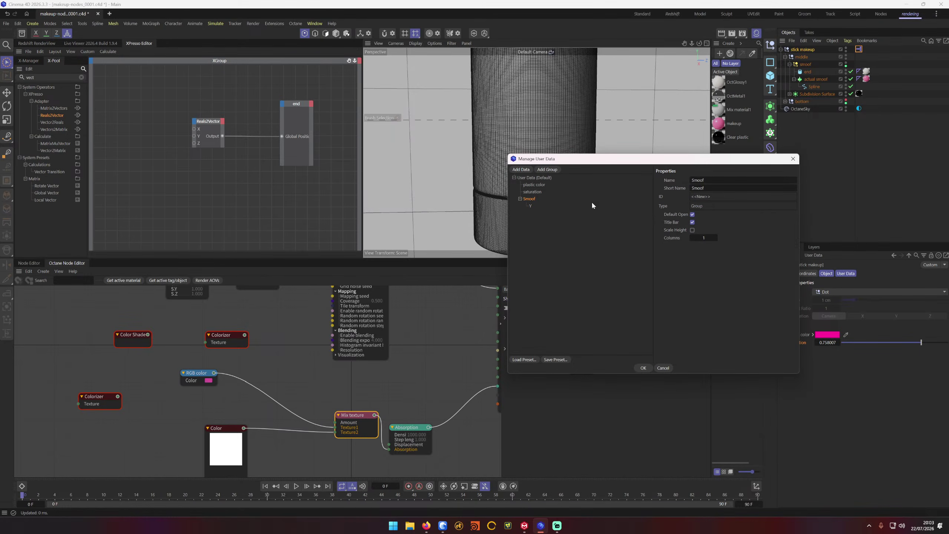
pyautogui.click(531, 206)
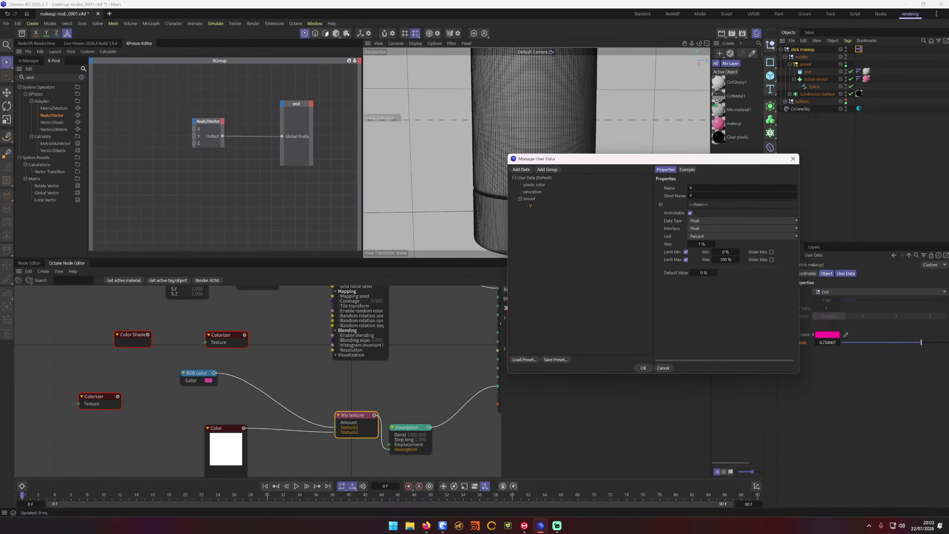
# Step: Set the Y entry's data type to Integer and its interface to Integer Slider
pyautogui.click(713, 219)
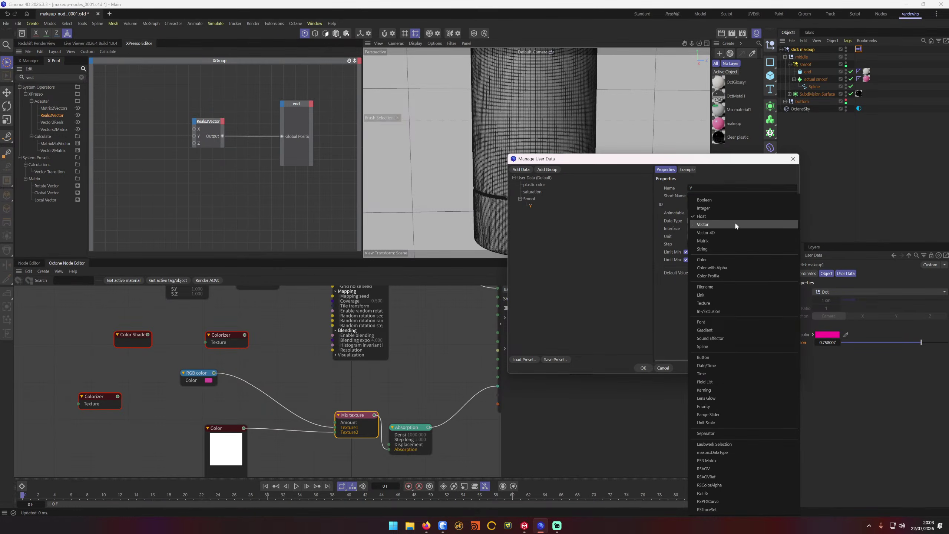
pyautogui.click(734, 209)
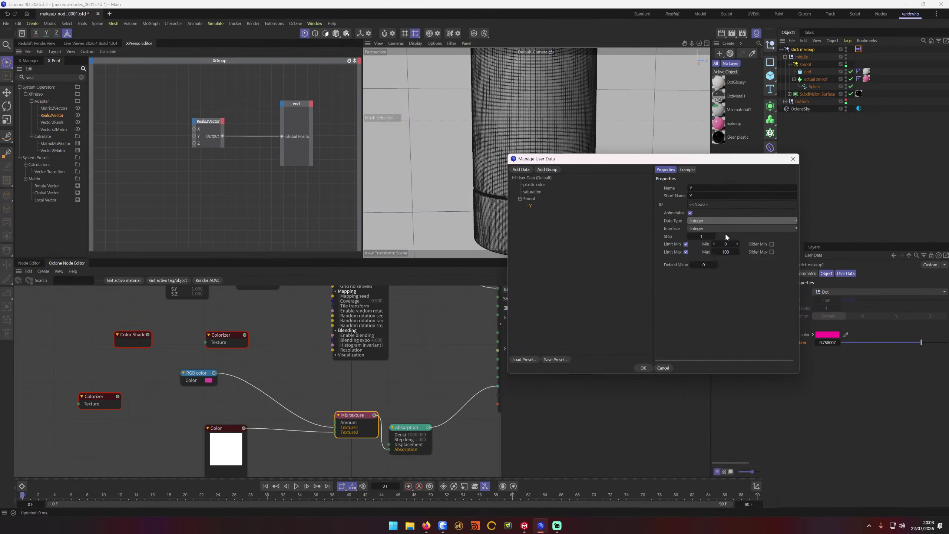
pyautogui.click(718, 221)
pyautogui.click(722, 218)
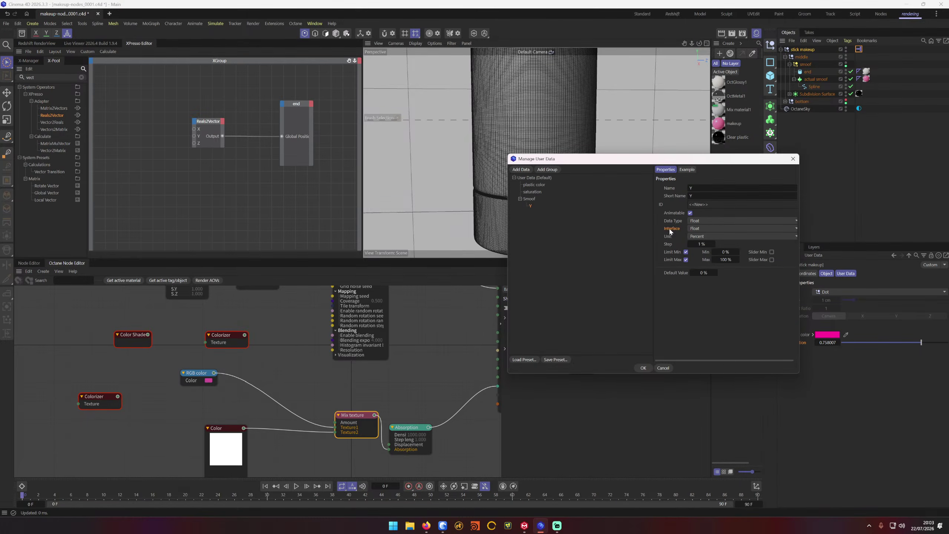
pyautogui.click(706, 221)
pyautogui.click(708, 209)
pyautogui.click(712, 228)
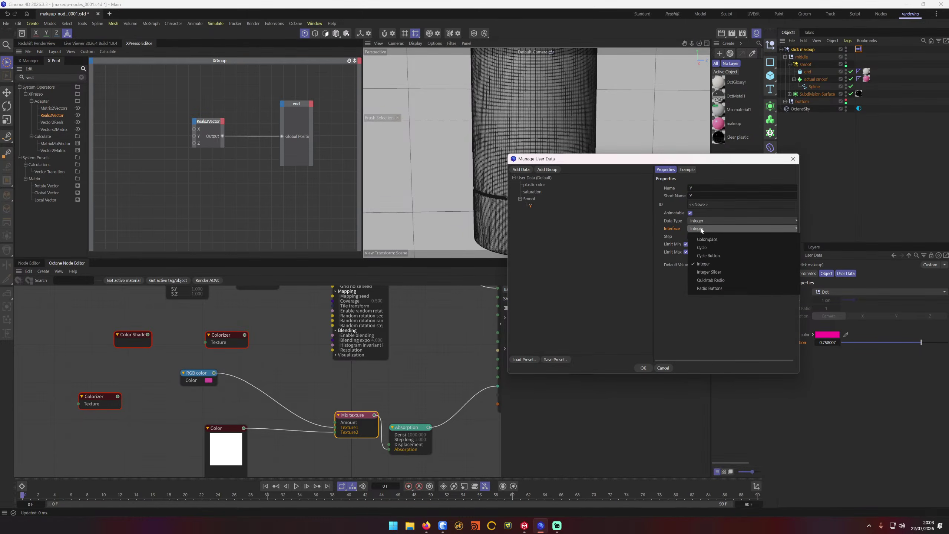
pyautogui.click(724, 272)
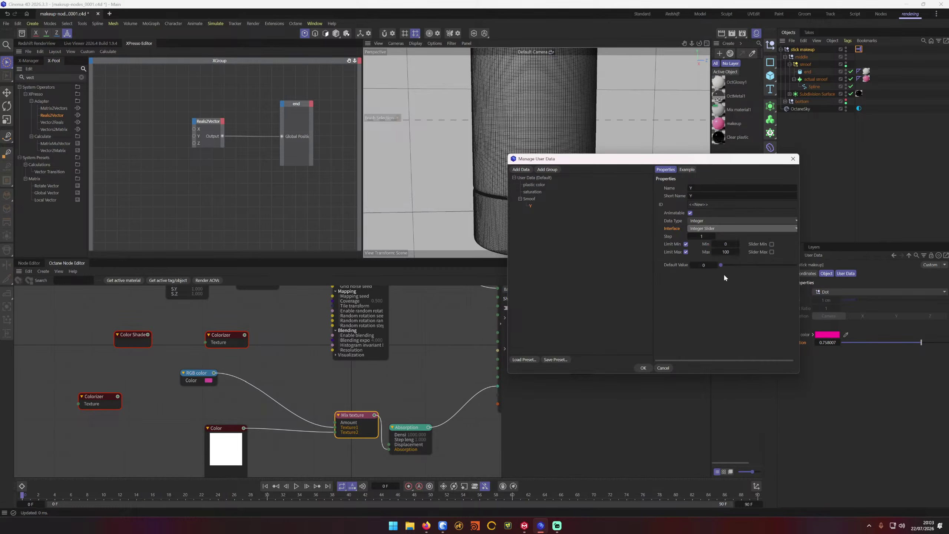
# Step: Remove the maximum limit from the Y entry, apply the user data, and collapse the Smoof group
pyautogui.click(686, 253)
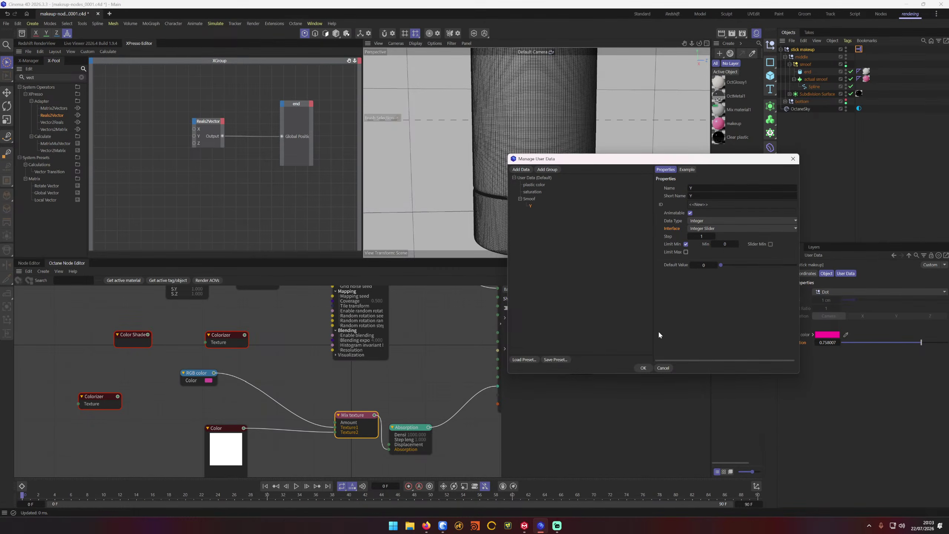
pyautogui.click(644, 368)
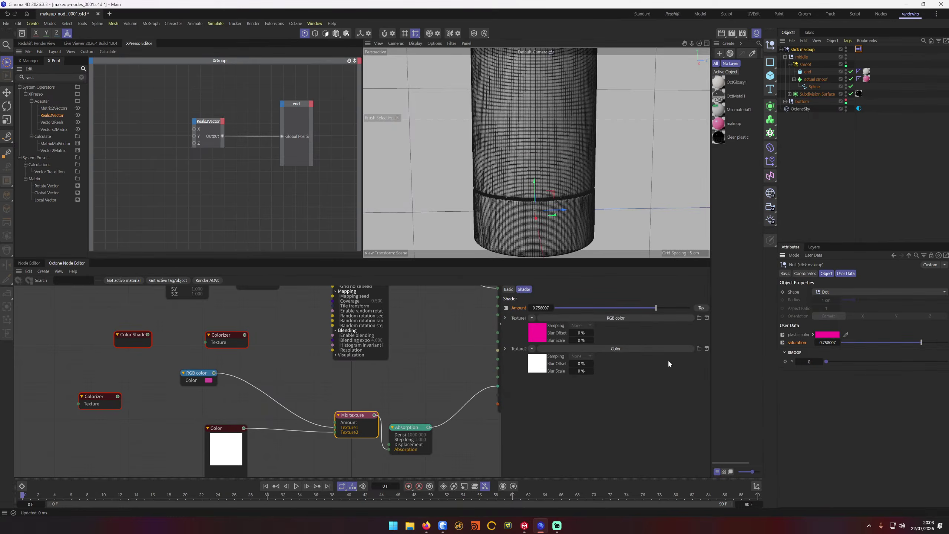
pyautogui.click(793, 361)
pyautogui.moveTo(251, 156); pyautogui.dragTo(280, 116)
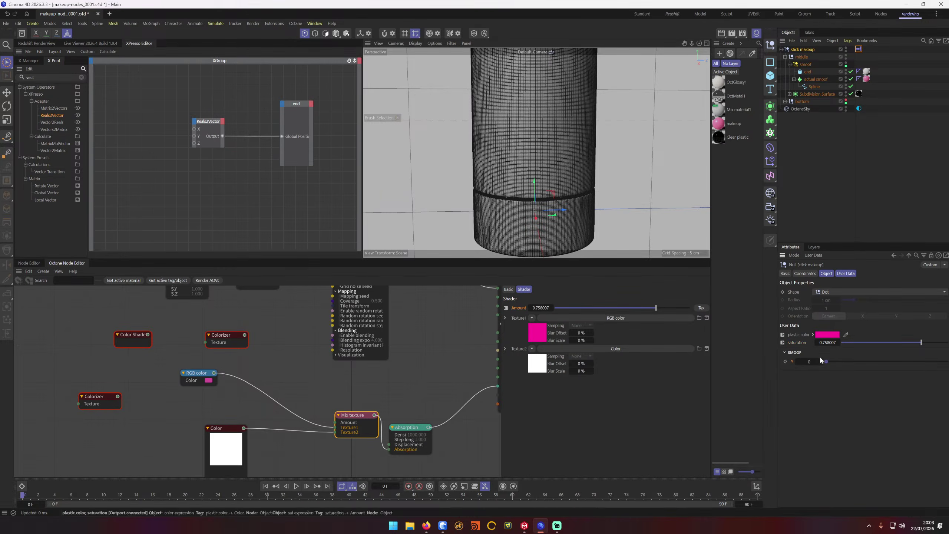
pyautogui.click(799, 353)
pyautogui.click(283, 104)
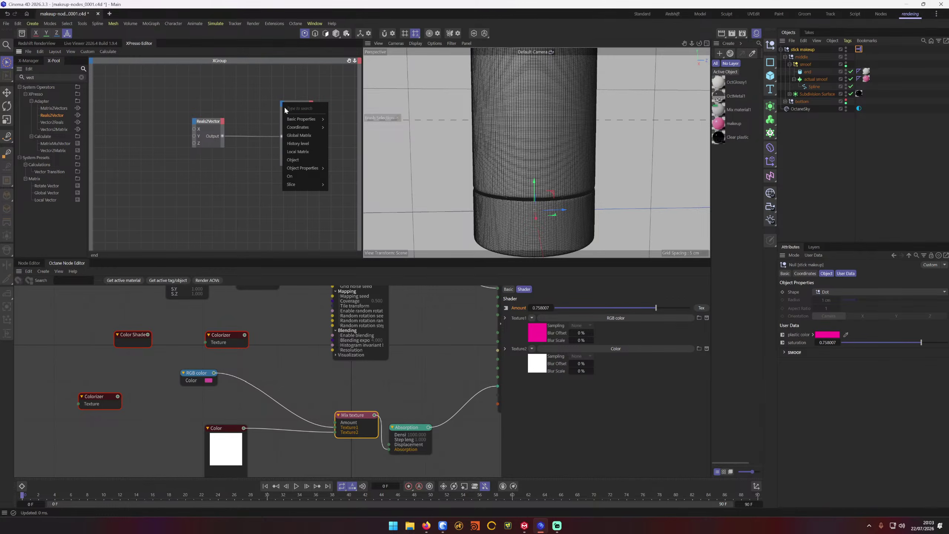
pyautogui.moveTo(310, 187)
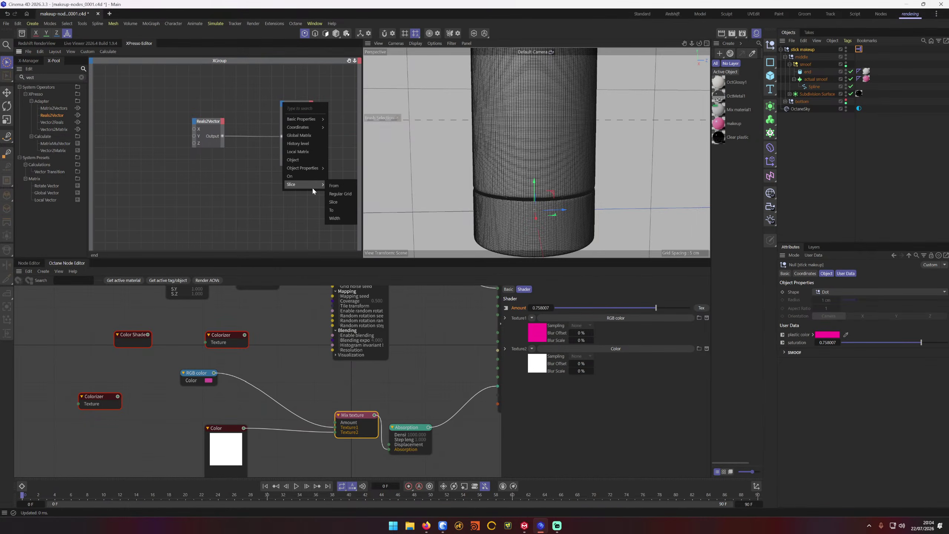
pyautogui.click(257, 189)
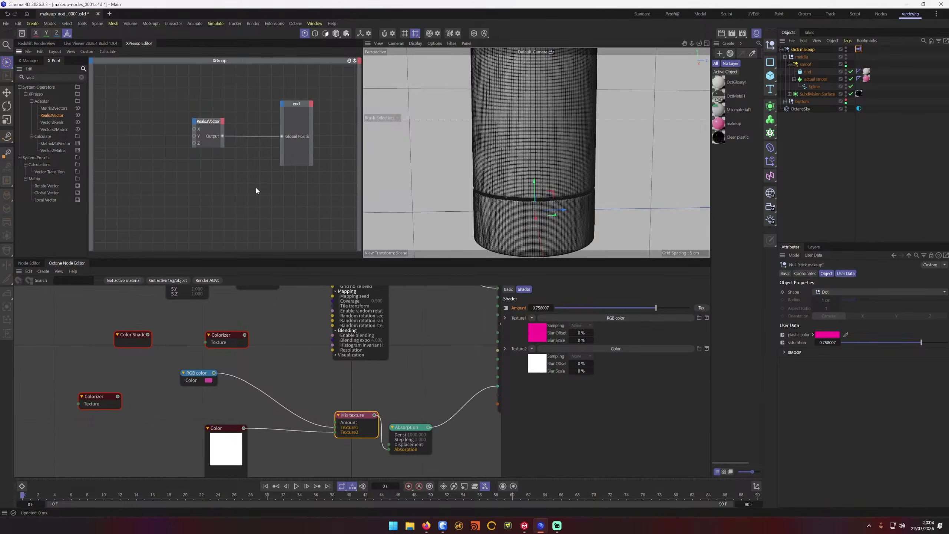
pyautogui.rightClick(144, 144)
pyautogui.moveTo(169, 159)
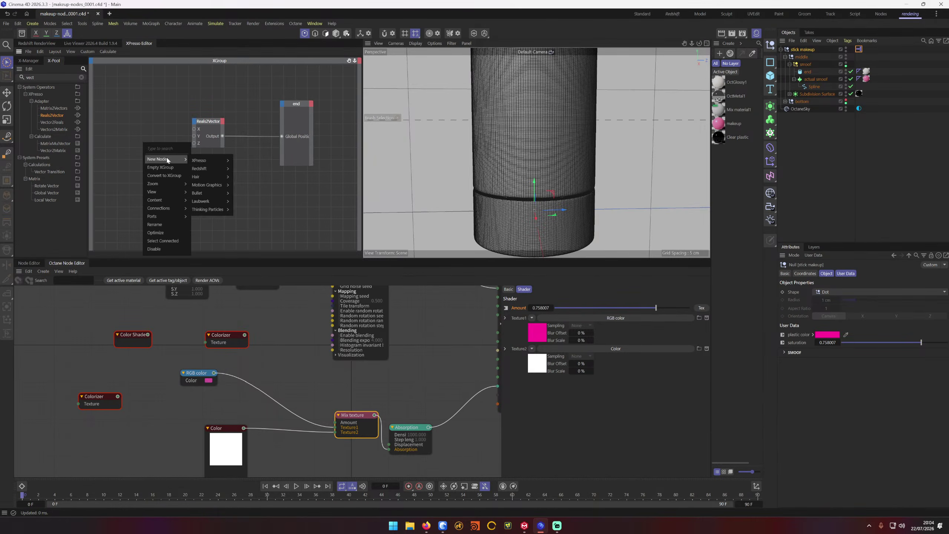
pyautogui.click(124, 148)
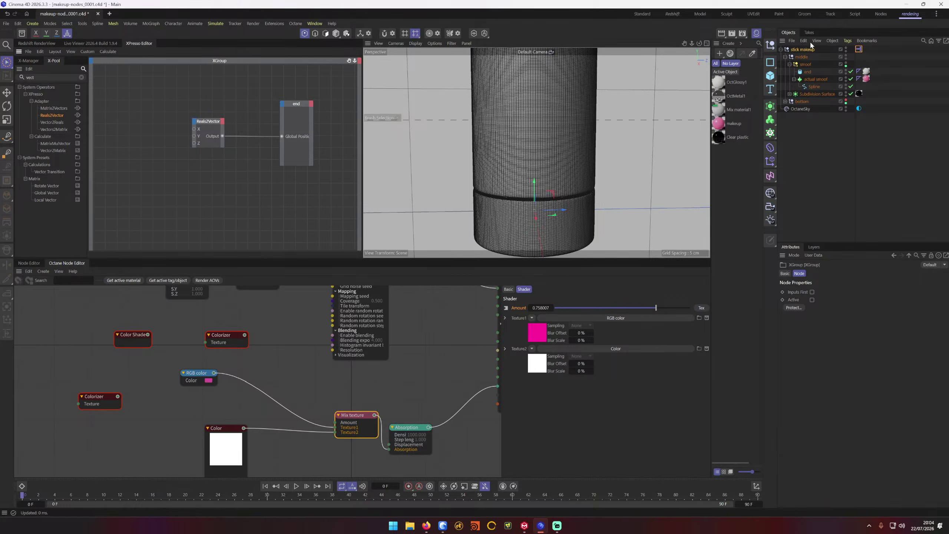
# Step: Add a stick makeup node with the Smoof Y user data as output and connect it to Reals2Vector's Y input
pyautogui.moveTo(648, 81); pyautogui.dragTo(153, 135)
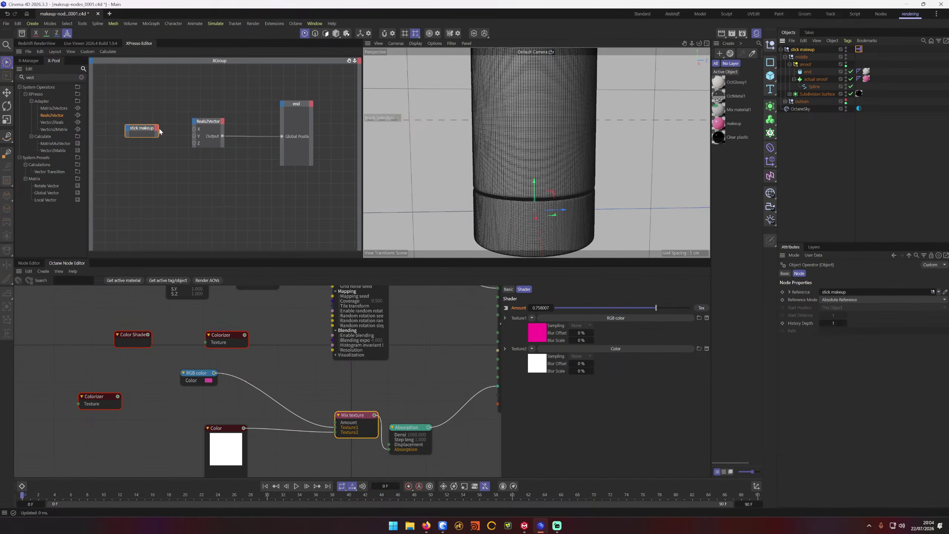
pyautogui.click(157, 128)
pyautogui.moveTo(197, 255)
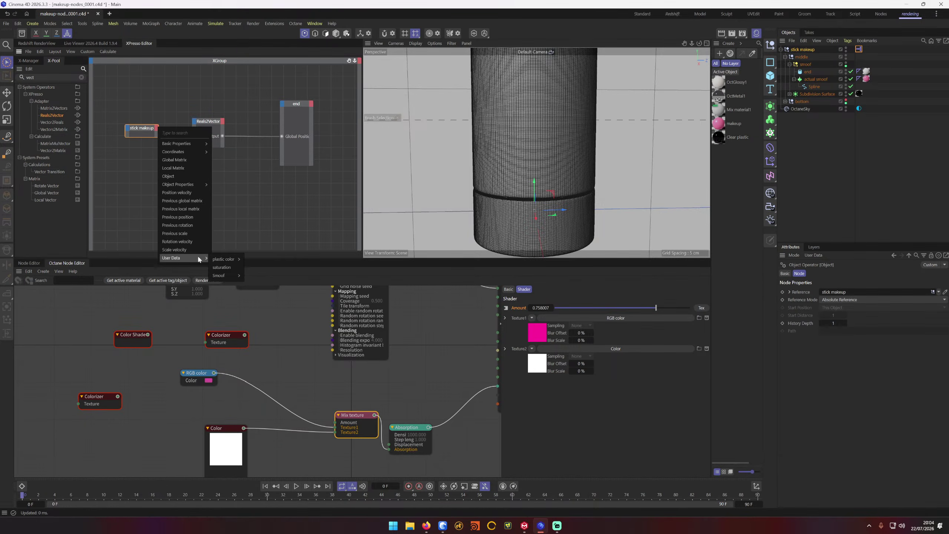
pyautogui.click(247, 277)
pyautogui.moveTo(142, 128); pyautogui.dragTo(116, 118)
pyautogui.moveTo(187, 139); pyautogui.dragTo(194, 136)
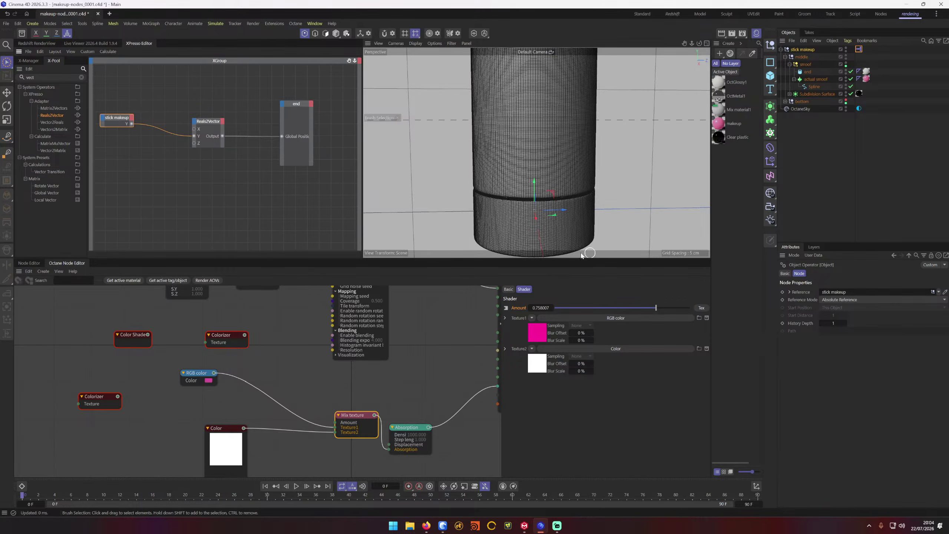
# Step: Switch the viewport display to the Lines mode to see the parts inside the makeup stick
pyautogui.press('v')
pyautogui.moveTo(587, 154)
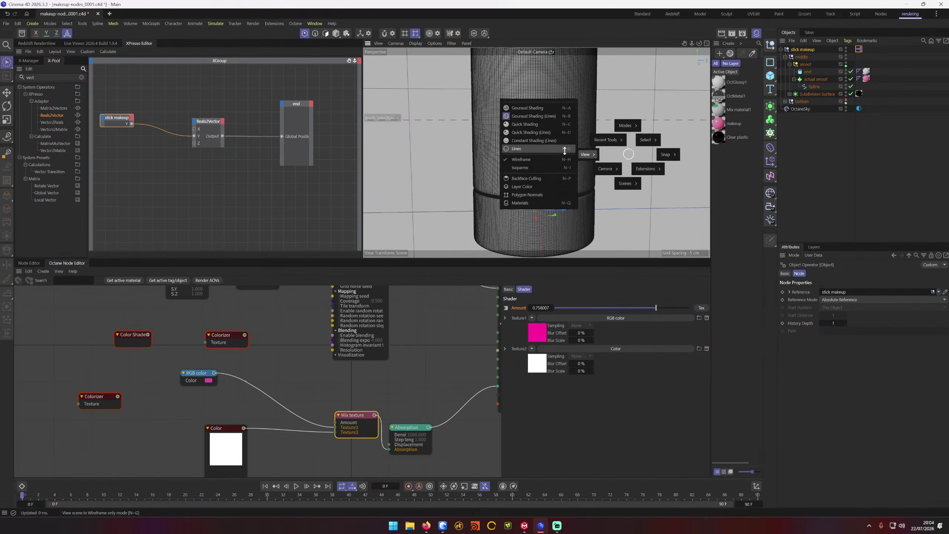
pyautogui.click(539, 148)
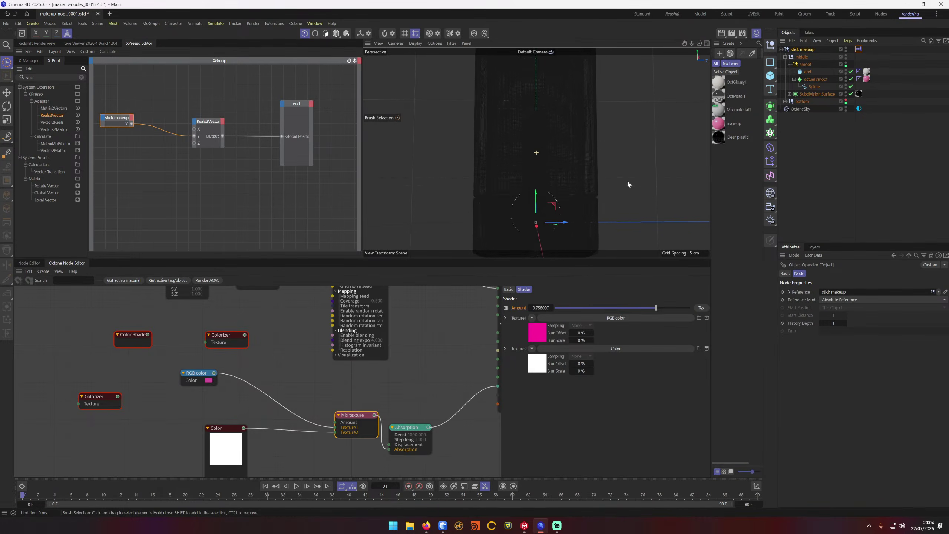
pyautogui.keyDown('alt'); pyautogui.moveTo(621, 165); pyautogui.dragTo(587, 152); pyautogui.keyUp('alt')
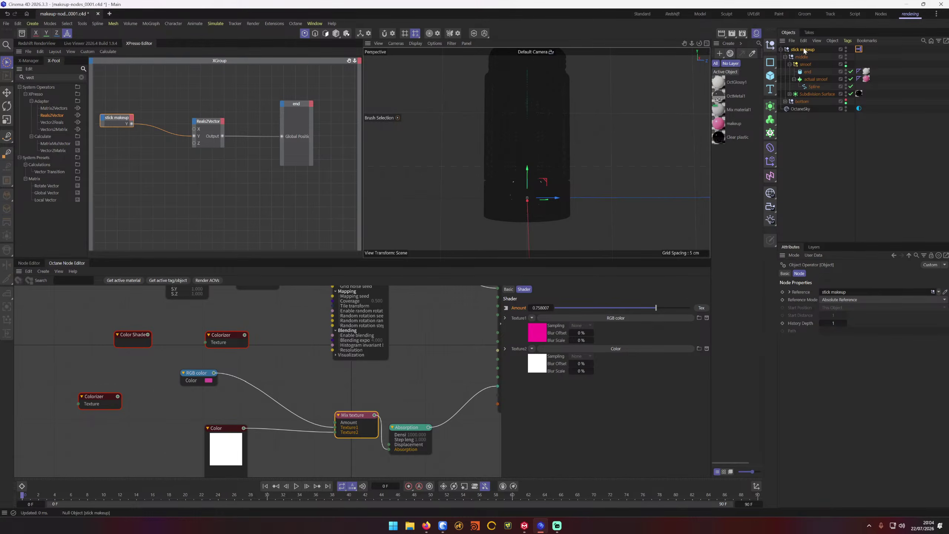
# Step: Test the Smoof Y slider on the stick makeup null by raising it, and bring it back down to 1
pyautogui.click(837, 292)
pyautogui.click(785, 352)
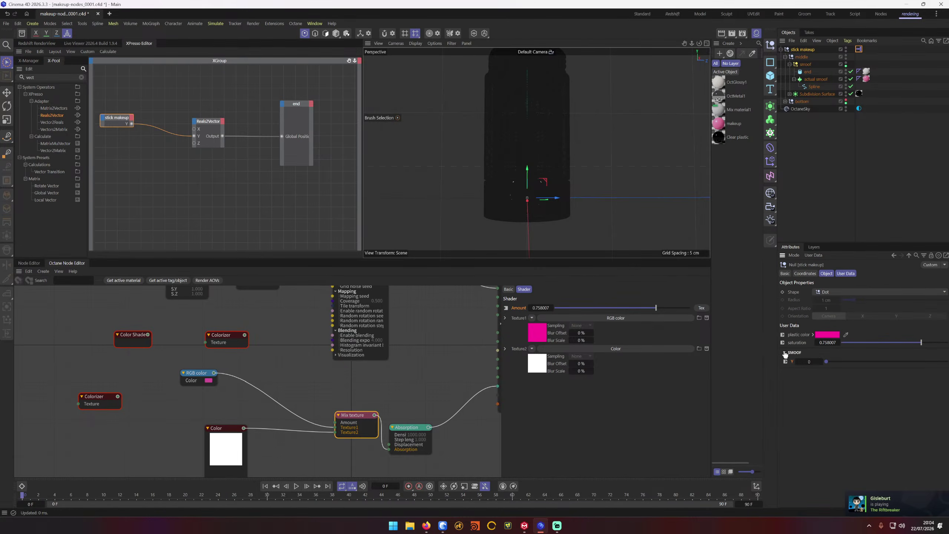
pyautogui.moveTo(841, 361); pyautogui.dragTo(879, 352)
pyautogui.scroll(3, 610, 193)
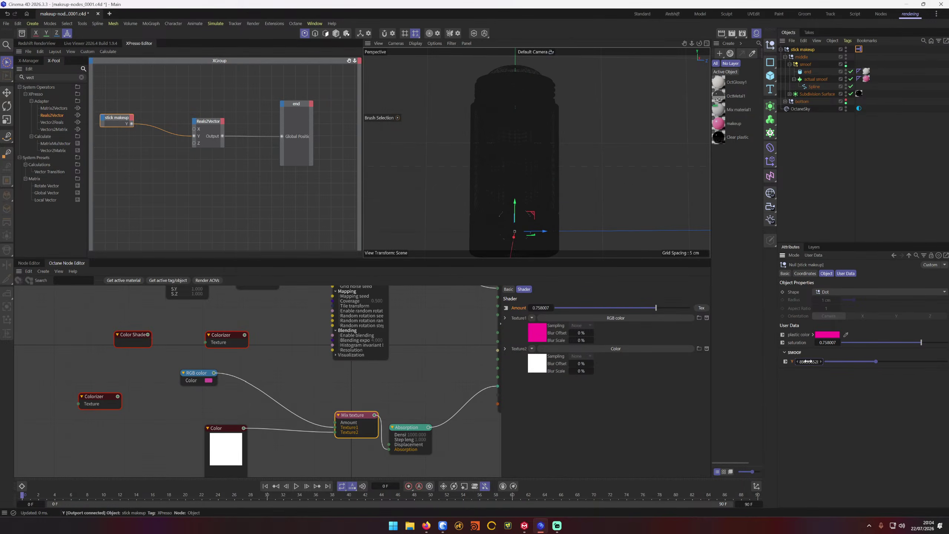
pyautogui.moveTo(808, 361); pyautogui.dragTo(796, 362)
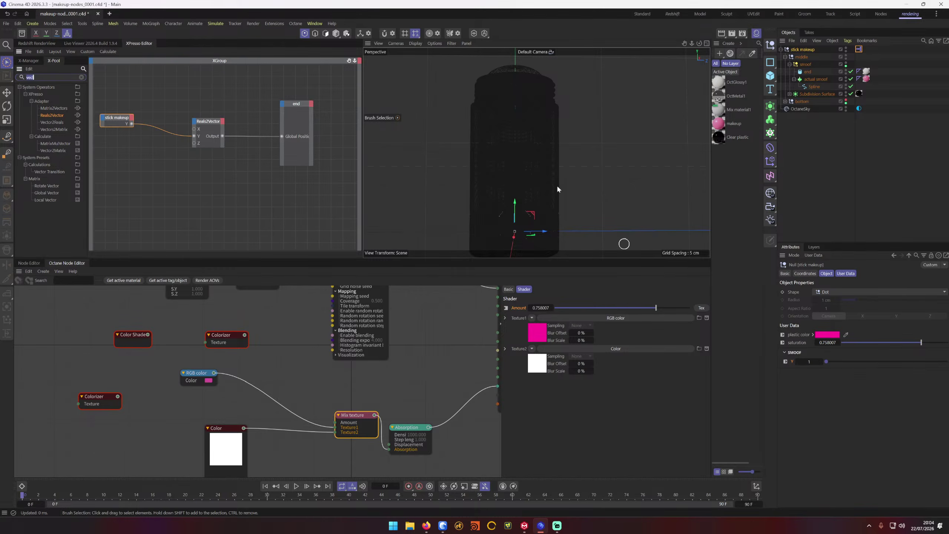
# Step: Hide the Subdivision Surface in the viewport and set the Smoof Y value to 2
pyautogui.scroll(-3, 564, 182)
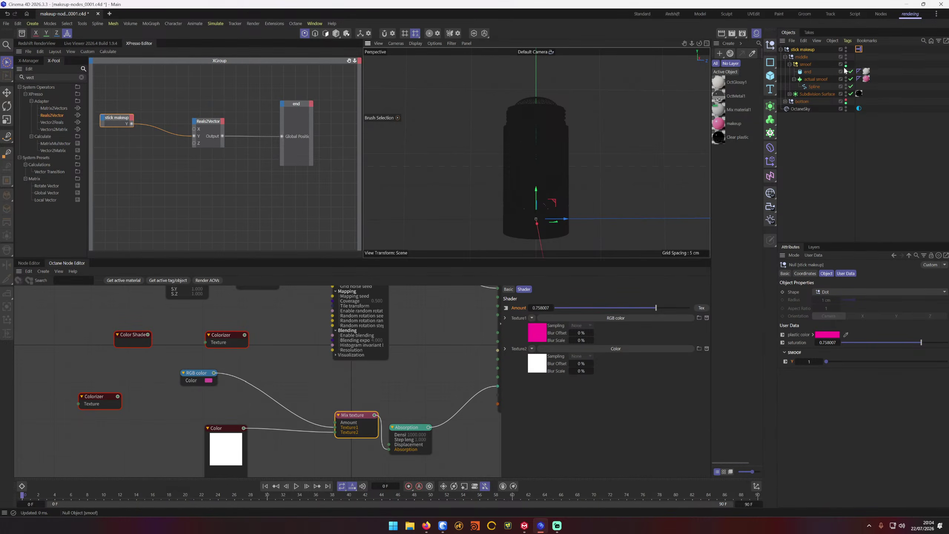
pyautogui.click(846, 93)
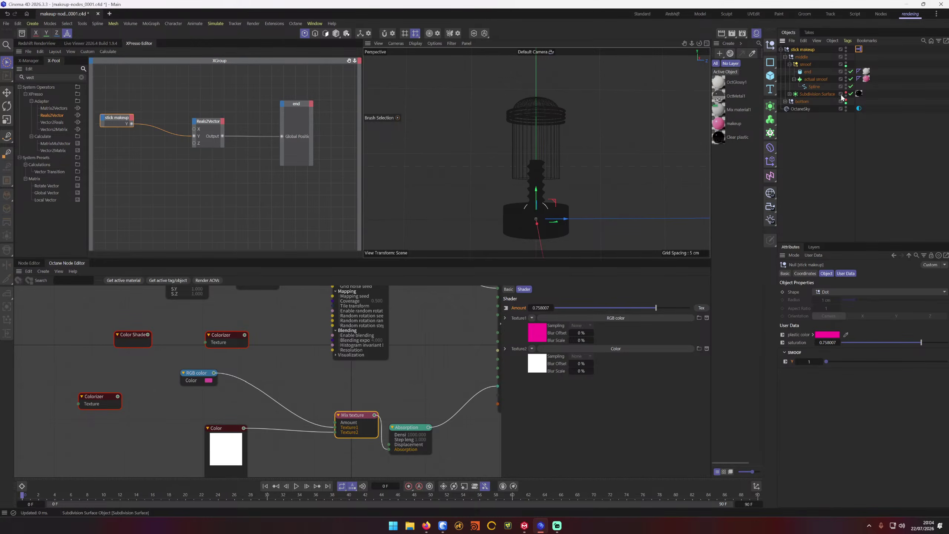
pyautogui.moveTo(821, 360); pyautogui.dragTo(813, 365)
pyautogui.write('t')
pyautogui.click(807, 71)
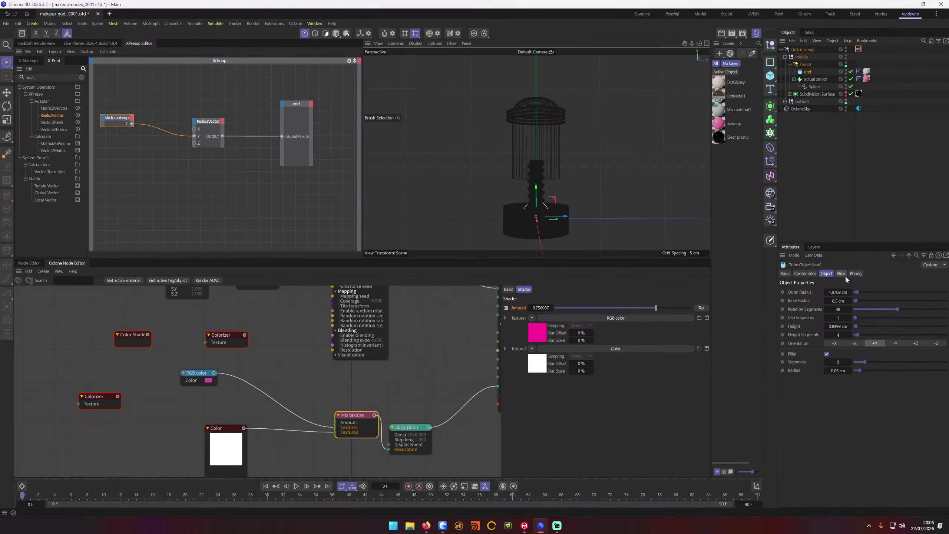
pyautogui.click(812, 255)
pyautogui.click(819, 274)
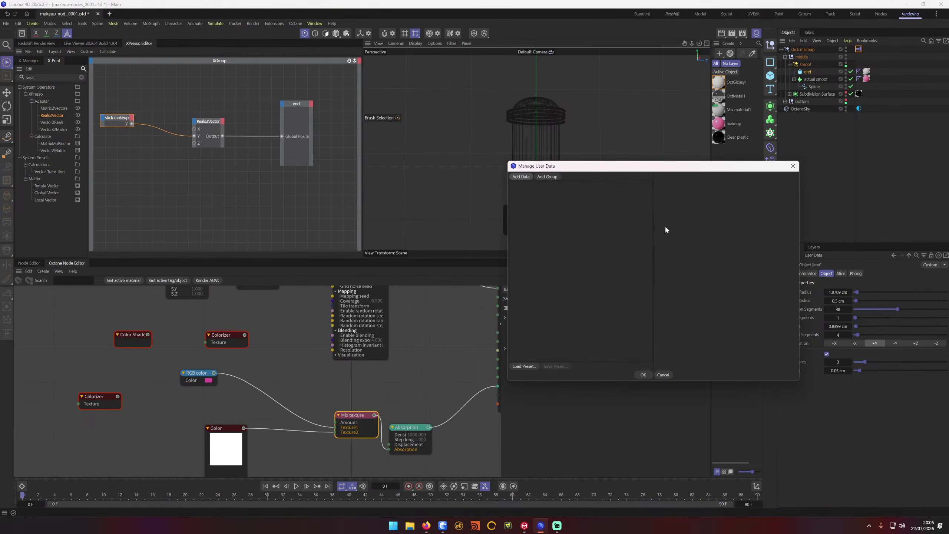
pyautogui.click(793, 166)
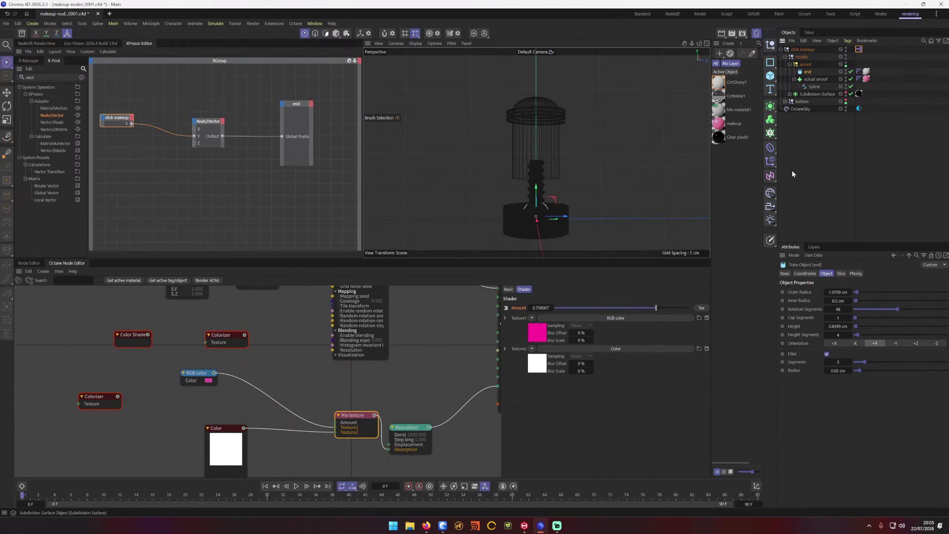
# Step: Open the stick makeup null's user data for editing and select the Y entry in the Smoof group
pyautogui.click(803, 50)
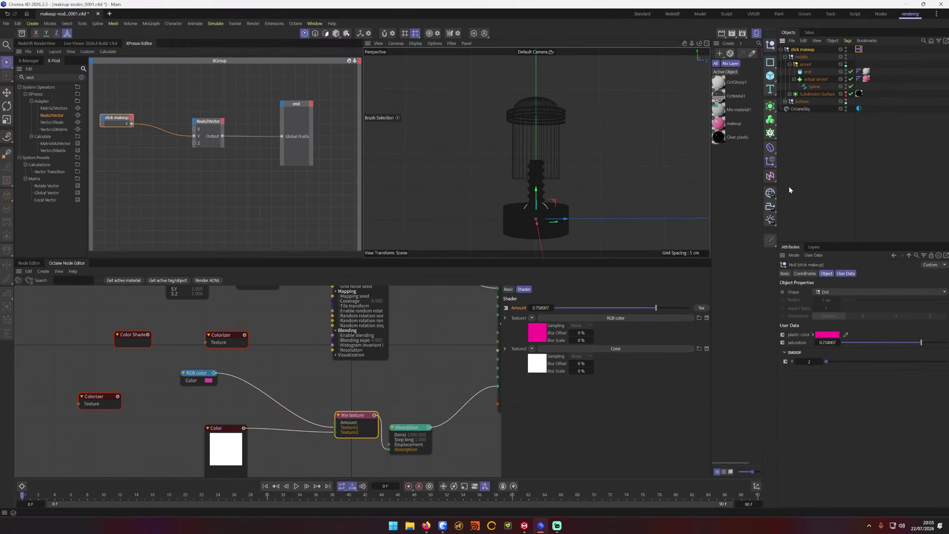
pyautogui.rightClick(798, 362)
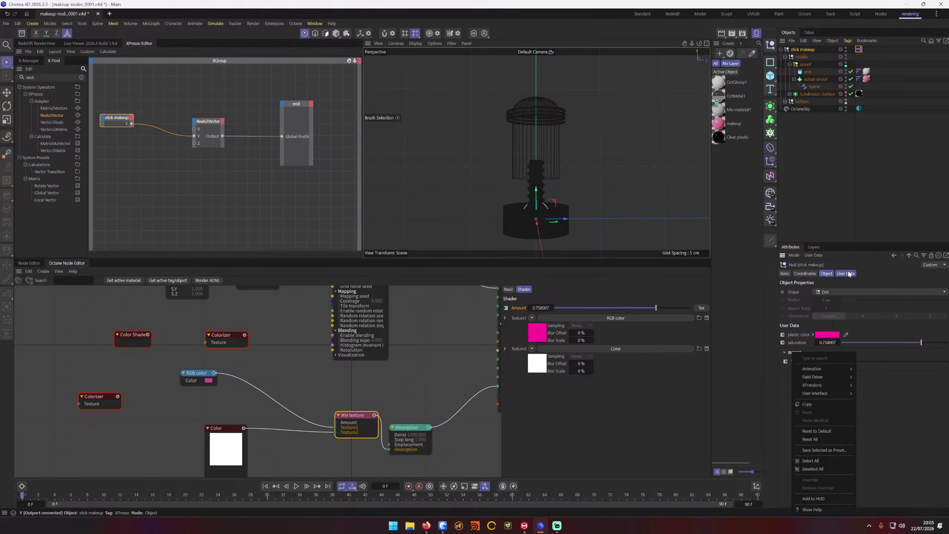
pyautogui.click(813, 255)
pyautogui.click(833, 278)
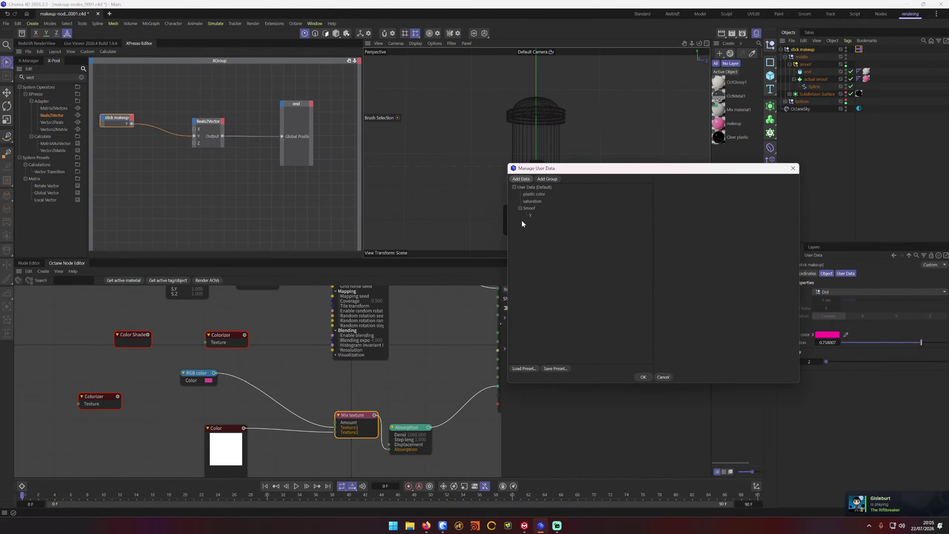
pyautogui.click(531, 215)
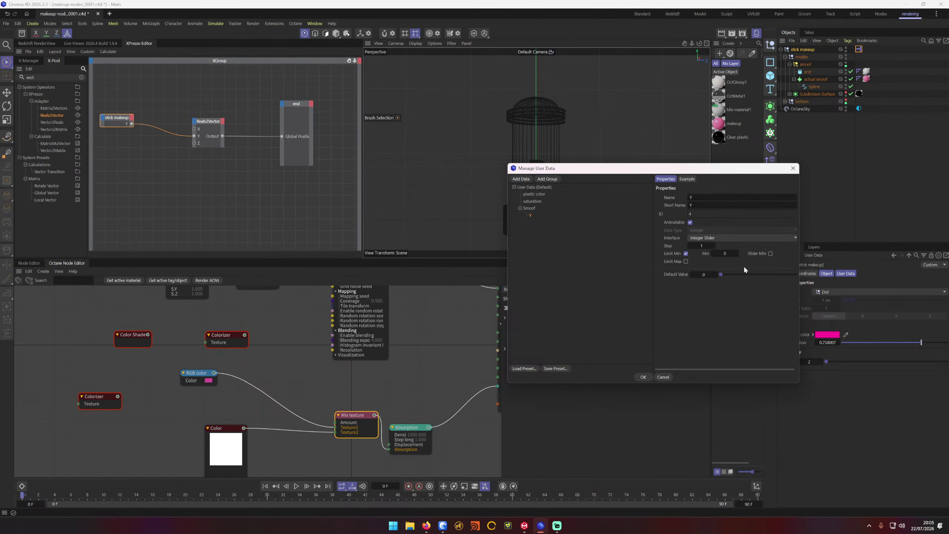
pyautogui.click(869, 525)
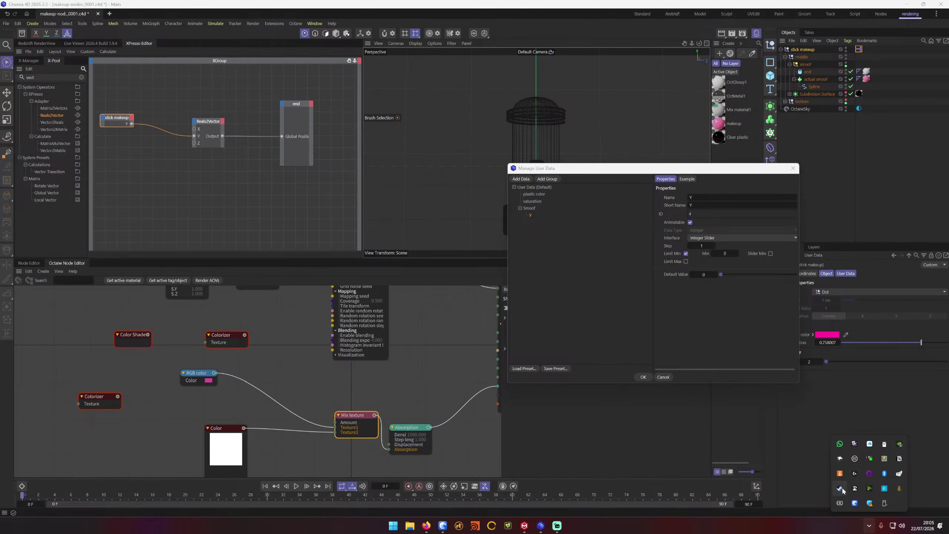
pyautogui.rightClick(841, 489)
pyautogui.click(793, 481)
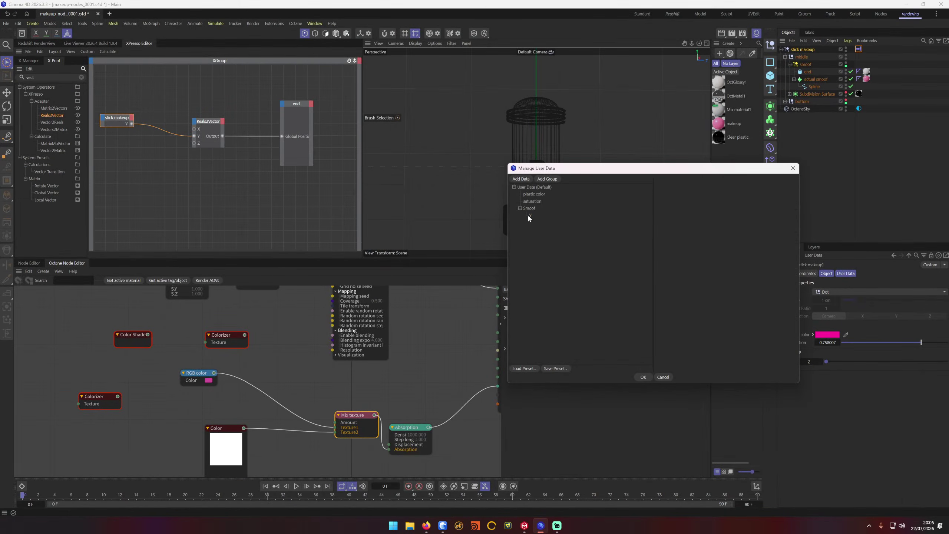
# Step: Delete the Y entry and place a new user data entry inside the Smoof group
pyautogui.click(531, 216)
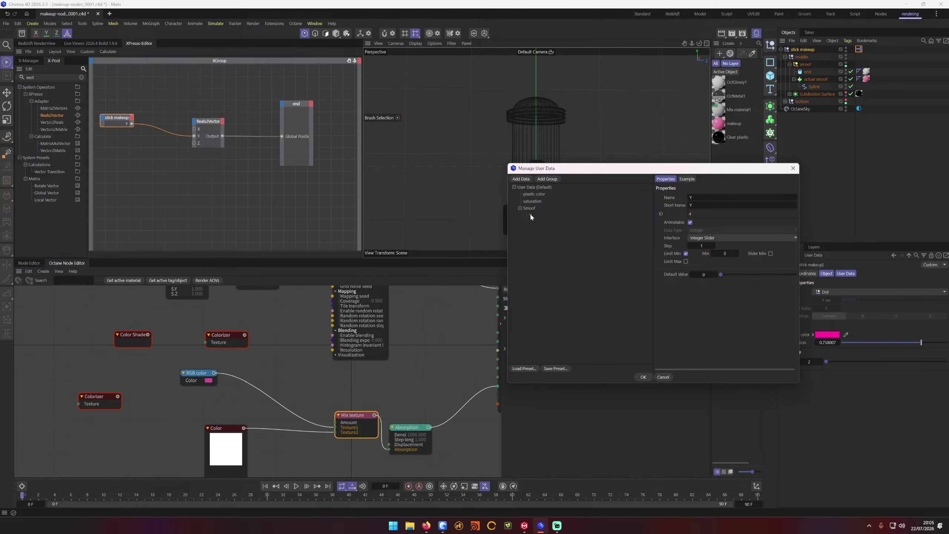
pyautogui.press('Delete')
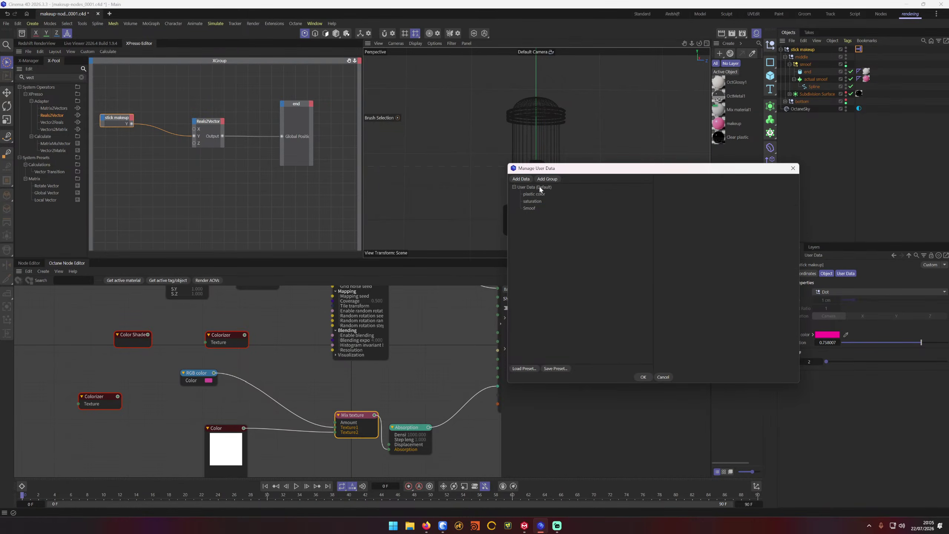
pyautogui.click(521, 179)
pyautogui.moveTo(529, 215); pyautogui.dragTo(532, 217)
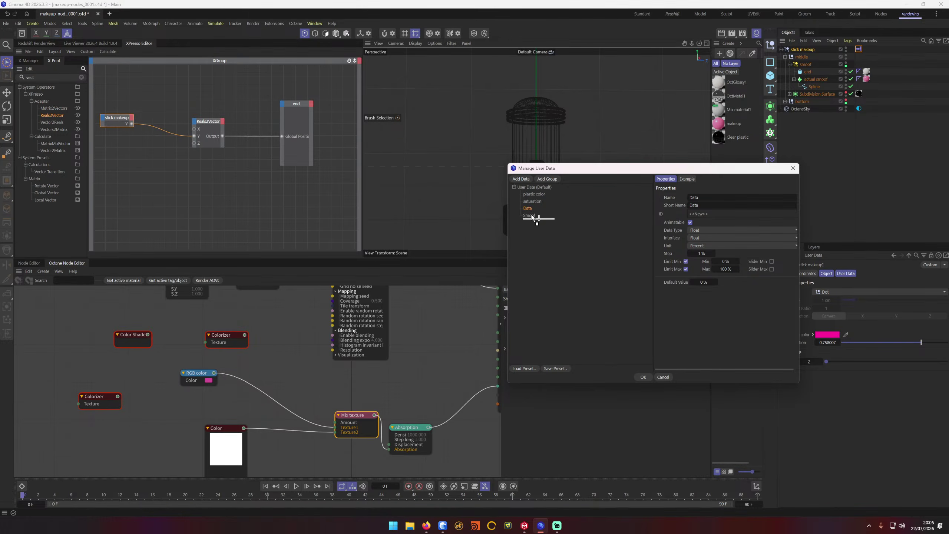
# Step: Try the Vector data type with a 2D Vector Field interface for the new Smoof entry, and return it to Float
pyautogui.click(711, 231)
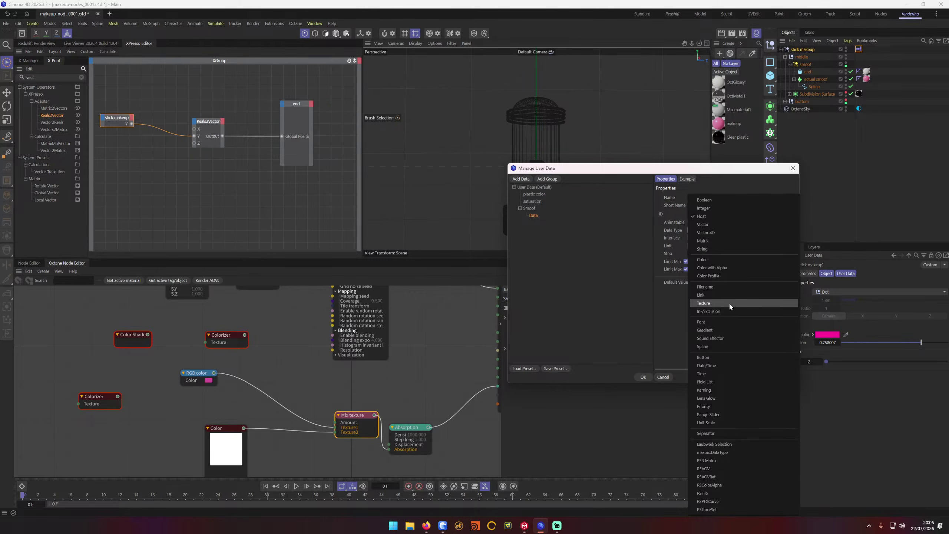
pyautogui.click(735, 224)
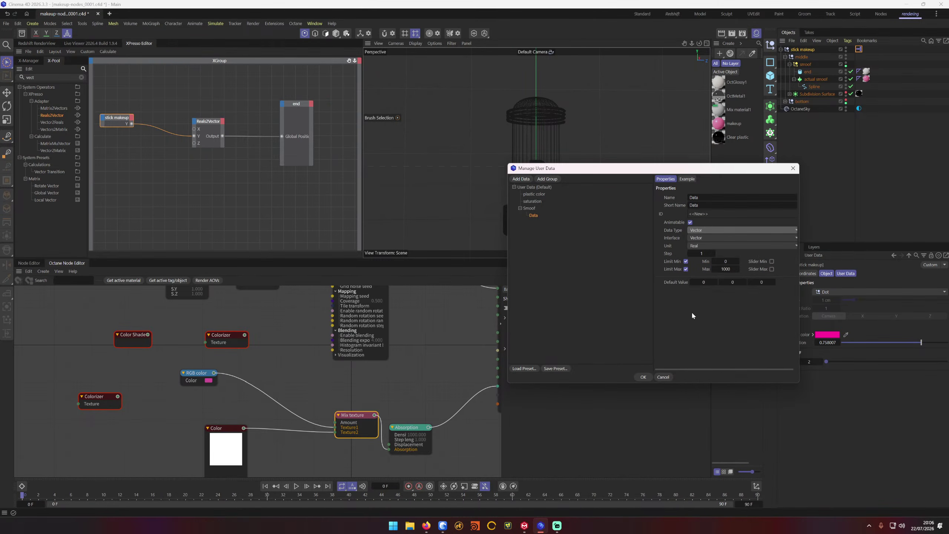
pyautogui.click(705, 246)
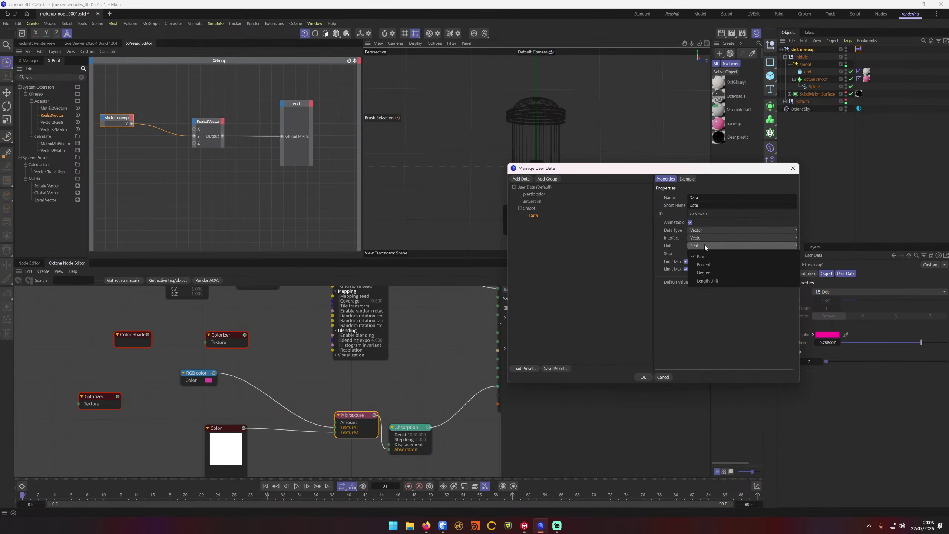
pyautogui.click(719, 236)
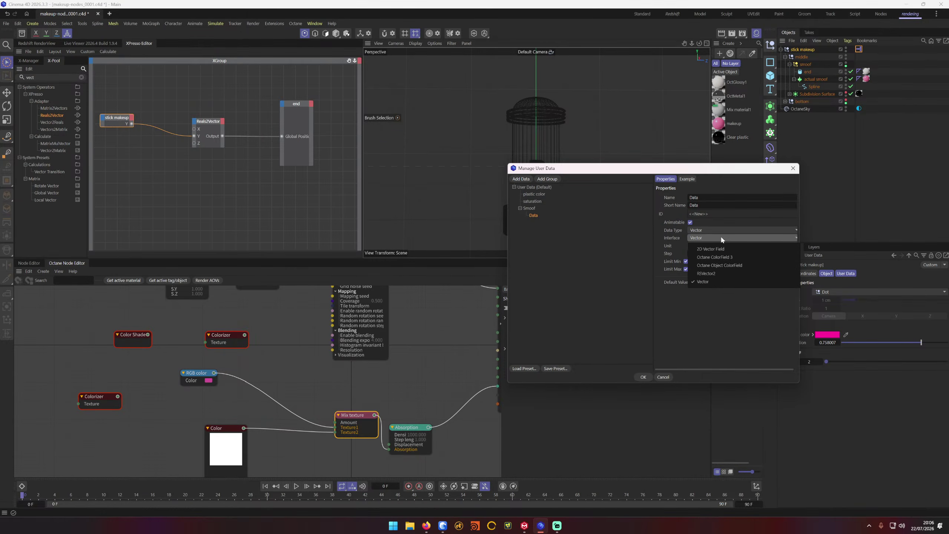
pyautogui.click(726, 248)
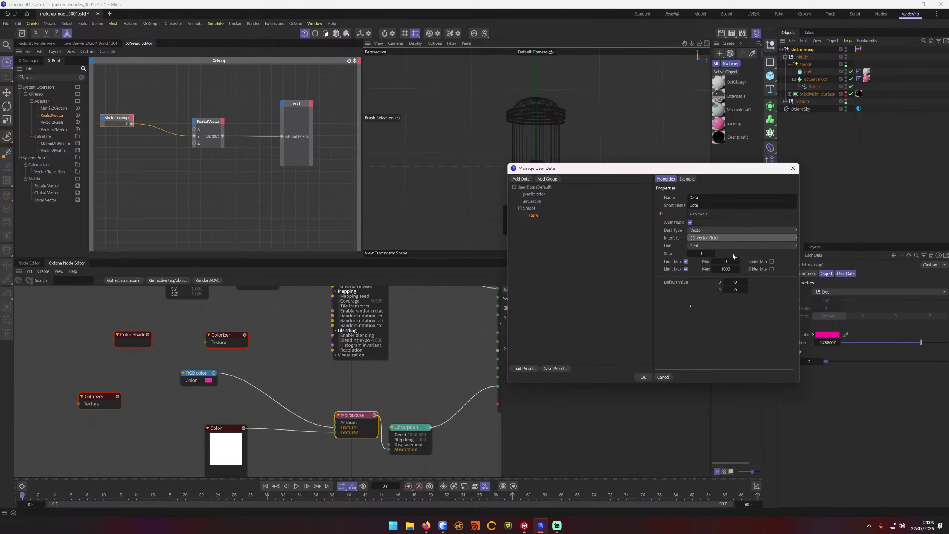
pyautogui.click(717, 229)
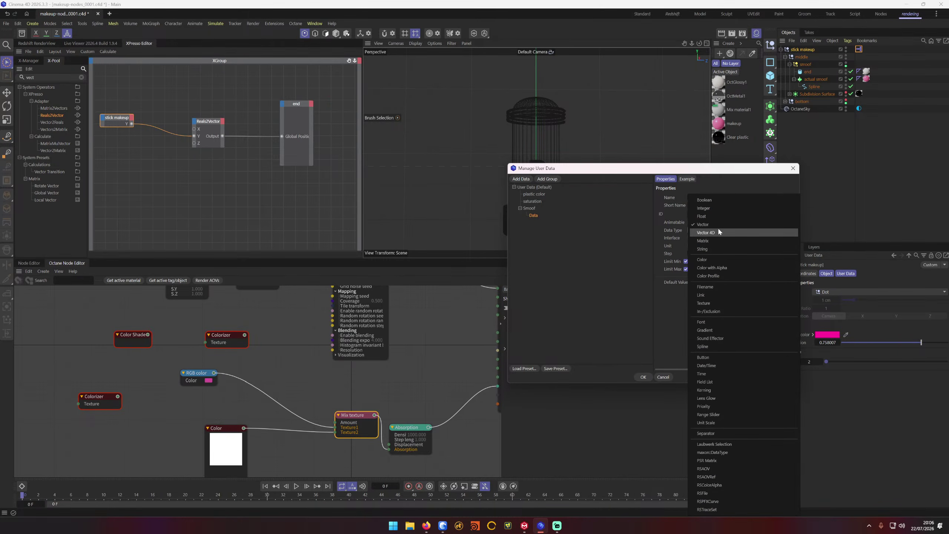
pyautogui.click(716, 216)
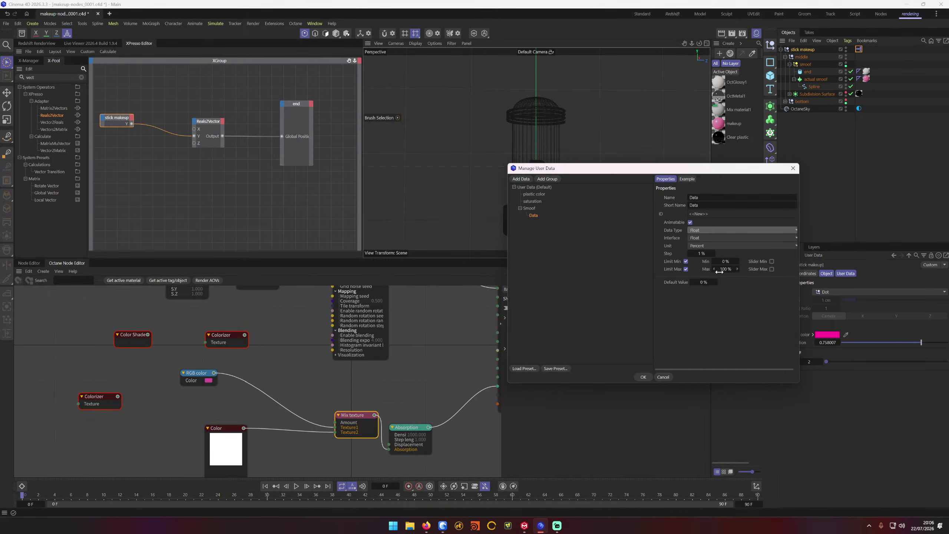
# Step: Try the Integer data type with an Integer Slider interface for the new Smoof entry
pyautogui.click(715, 230)
pyautogui.click(713, 209)
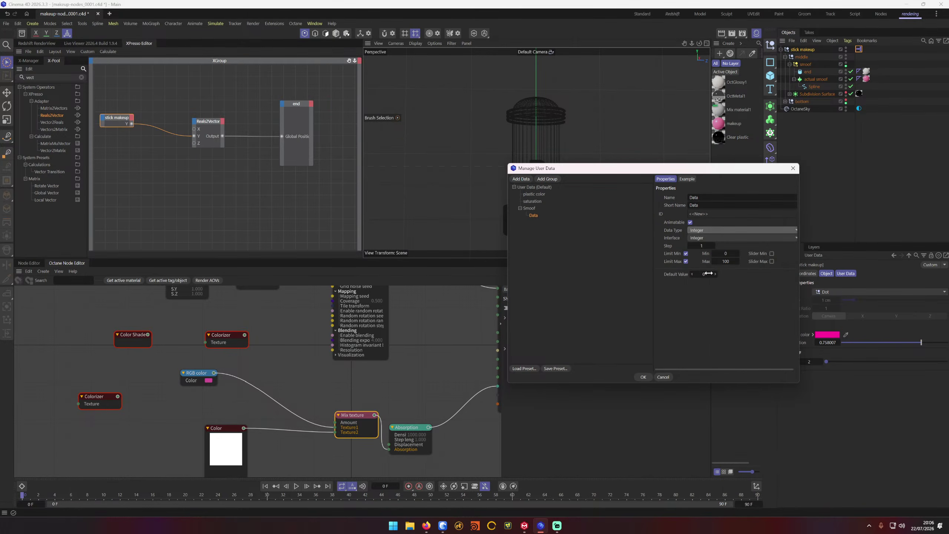
pyautogui.click(723, 238)
pyautogui.click(720, 282)
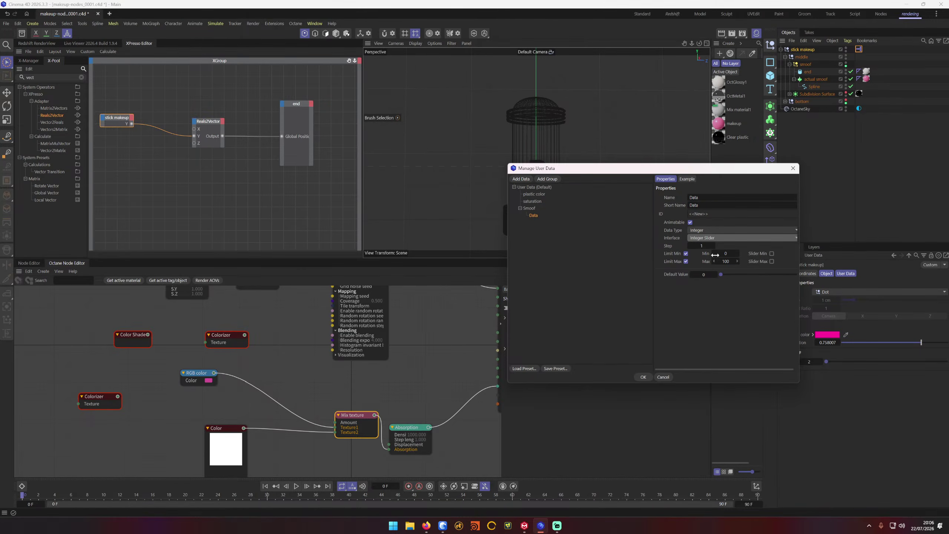
pyautogui.click(718, 239)
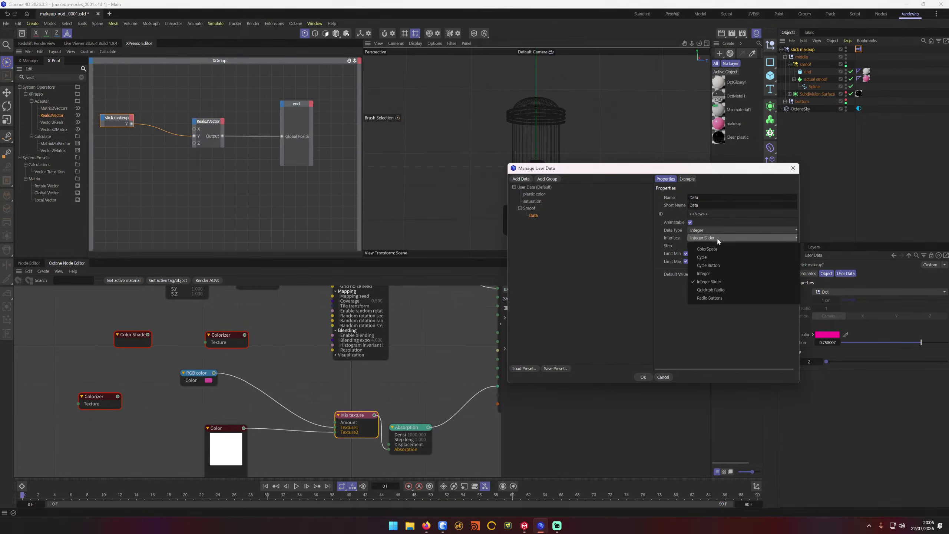
pyautogui.click(716, 238)
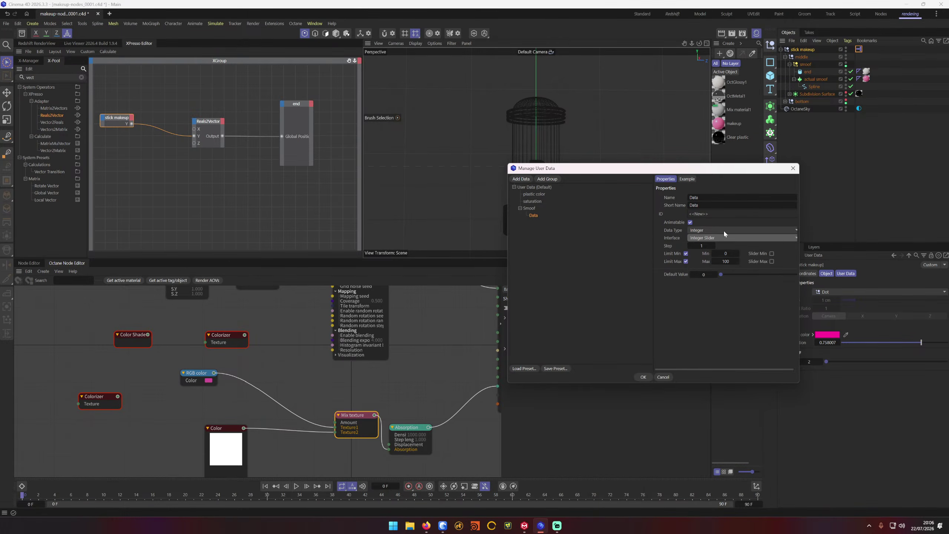
# Step: Set the new Smoof entry to the Float data type with unit Real and a Float Slider interface, and apply the user data changes
pyautogui.click(724, 229)
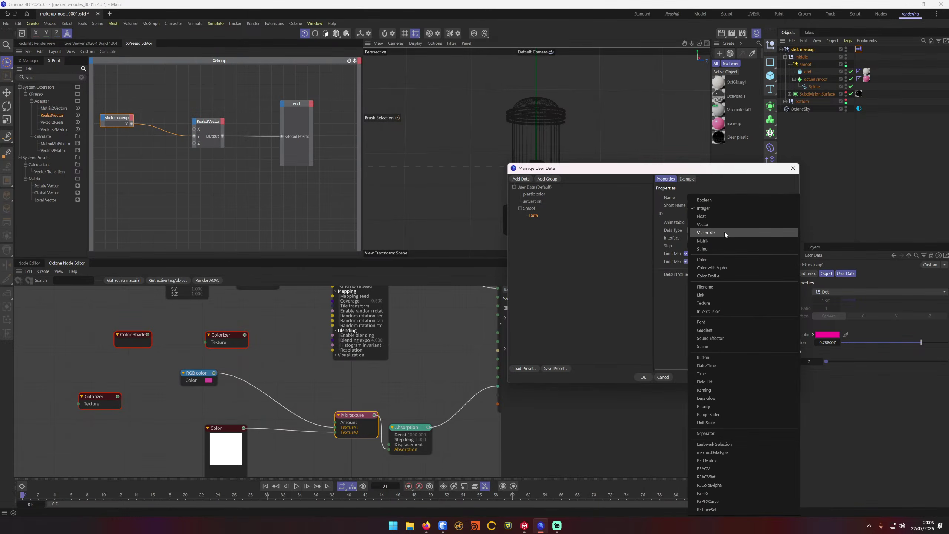
pyautogui.click(729, 220)
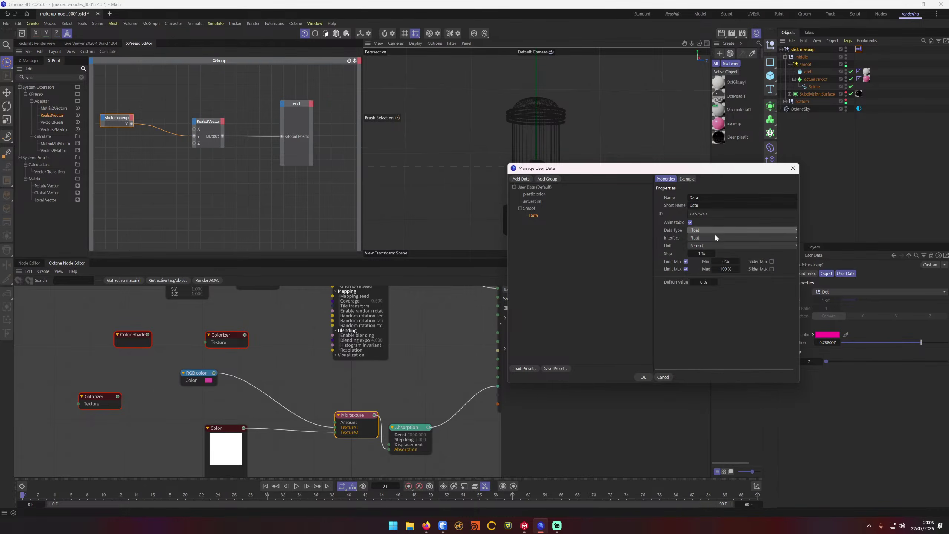
pyautogui.click(718, 238)
pyautogui.click(718, 247)
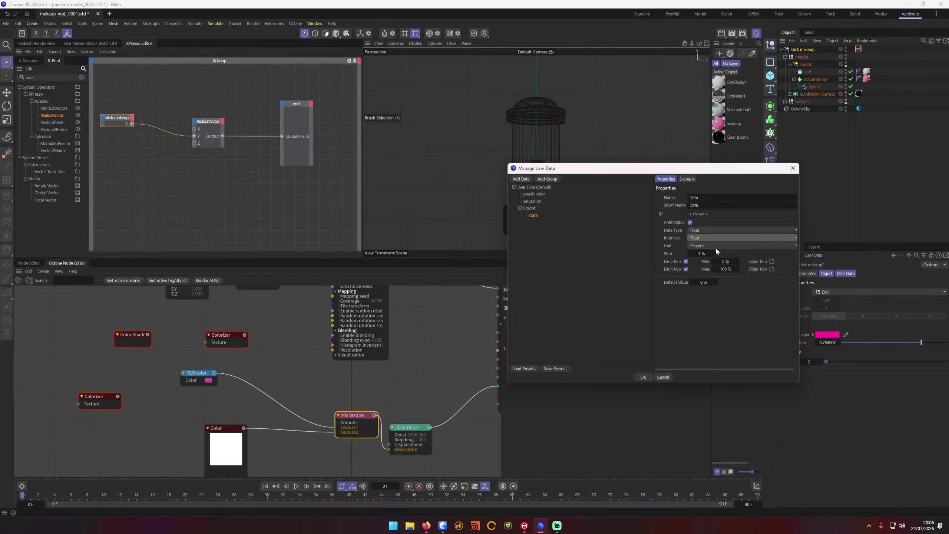
pyautogui.click(718, 246)
pyautogui.click(718, 256)
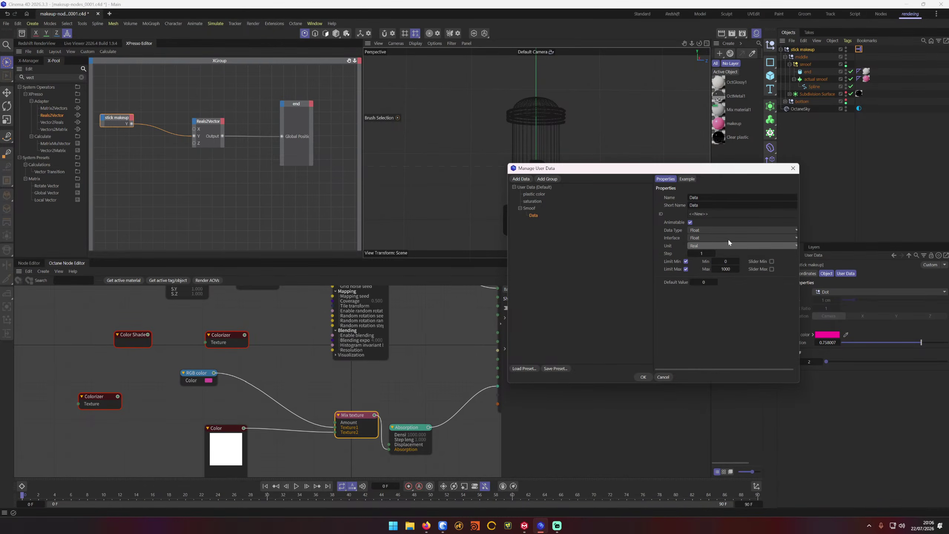
pyautogui.click(709, 237)
pyautogui.click(710, 257)
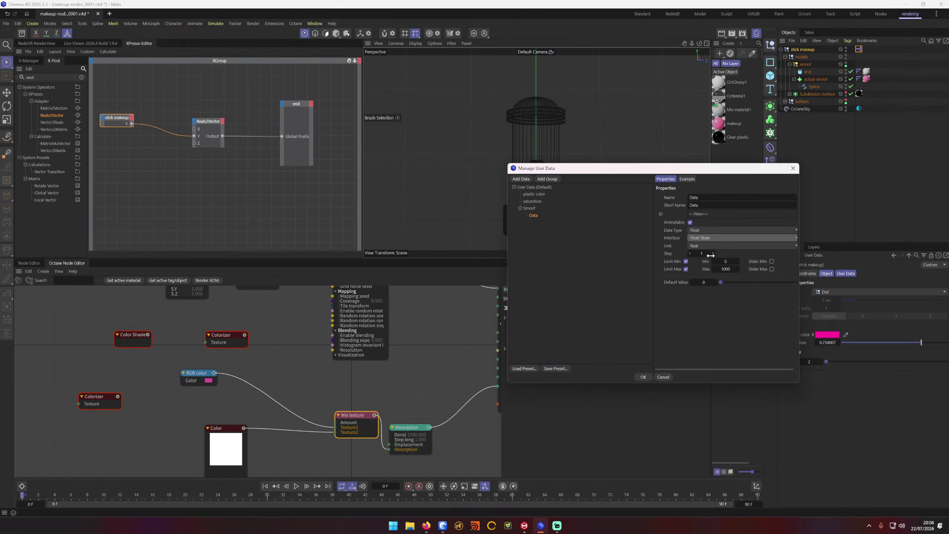
pyautogui.click(644, 377)
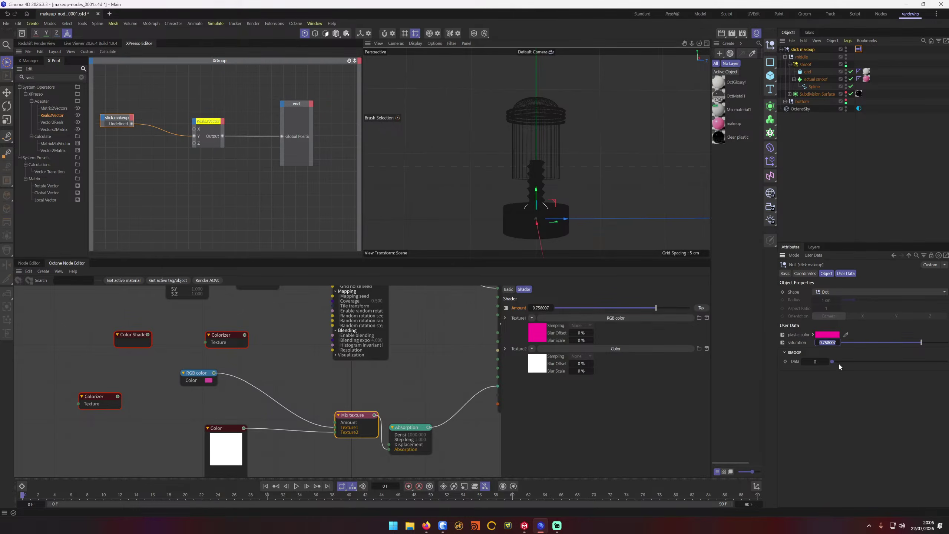
# Step: Delete the stick makeup node with the undefined output from the XPresso graph
pyautogui.click(170, 173)
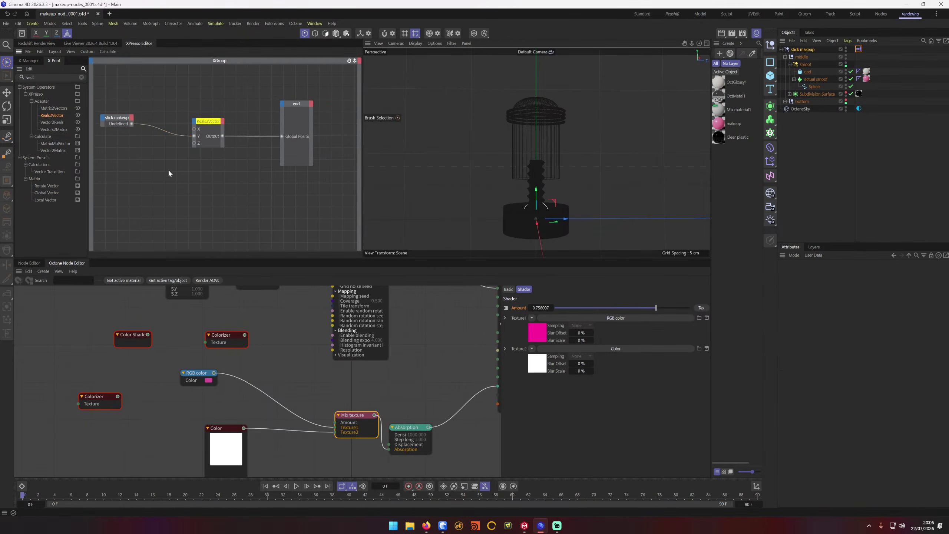
pyautogui.click(118, 121)
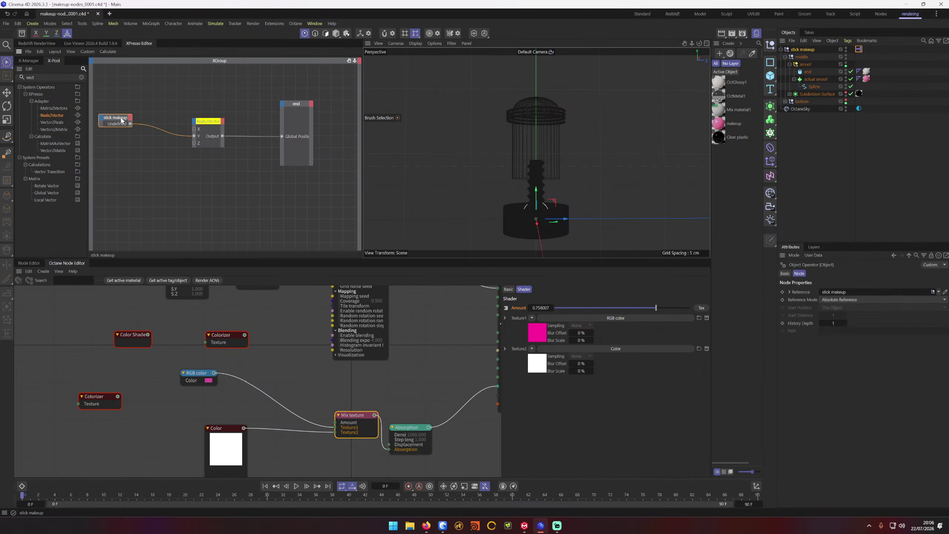
pyautogui.press('Delete')
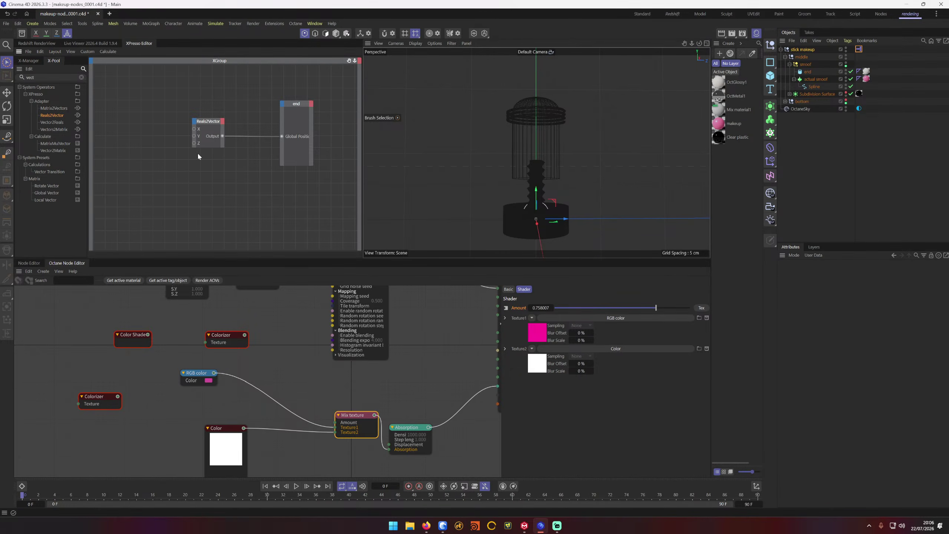
# Step: Add the stick makeup null to the XPresso graph again and connect its Smoof Data output to the Y input of Reals2Vector
pyautogui.moveTo(803, 49); pyautogui.dragTo(156, 130)
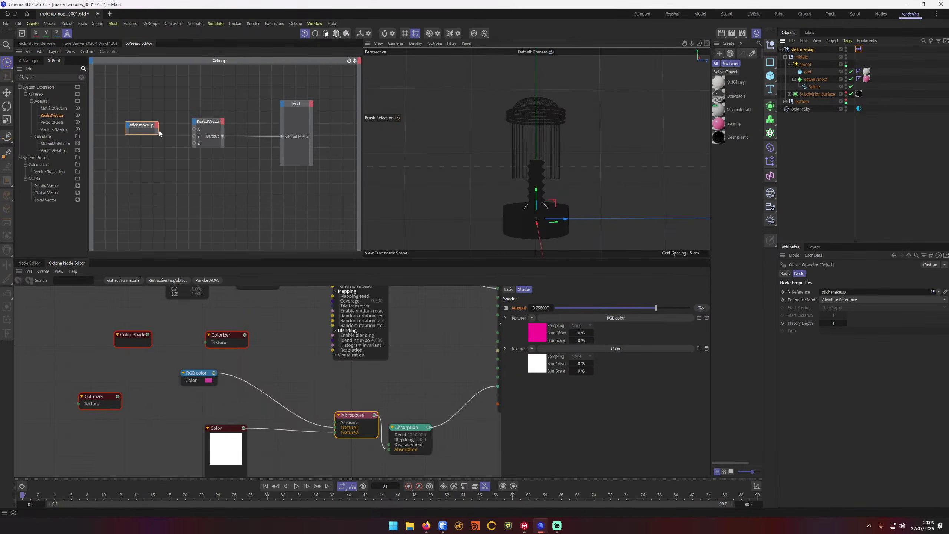
pyautogui.click(157, 129)
pyautogui.moveTo(195, 253)
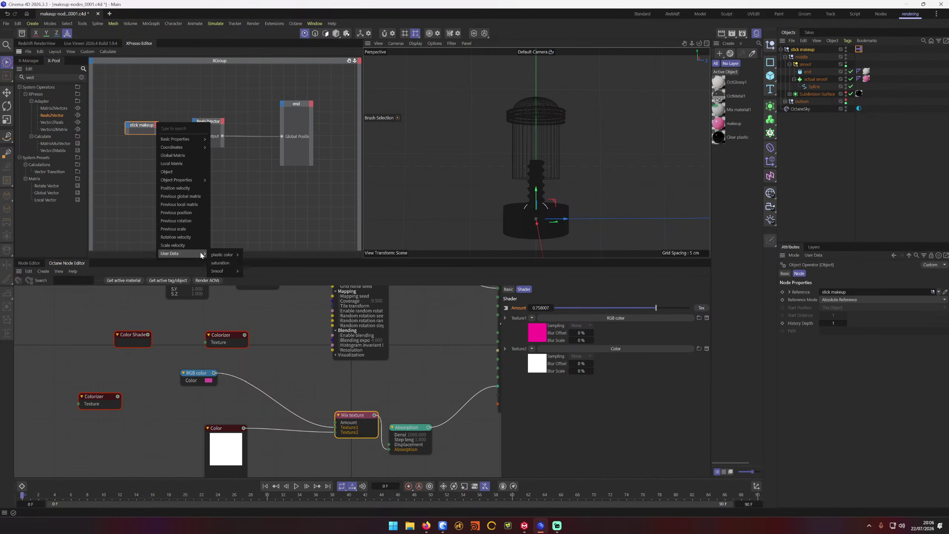
pyautogui.click(237, 271)
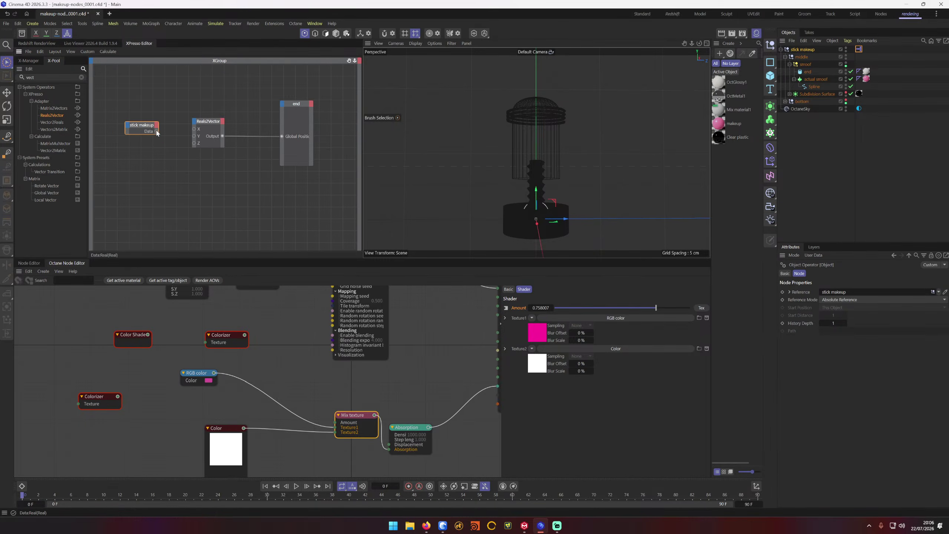
pyautogui.moveTo(156, 131); pyautogui.dragTo(194, 136)
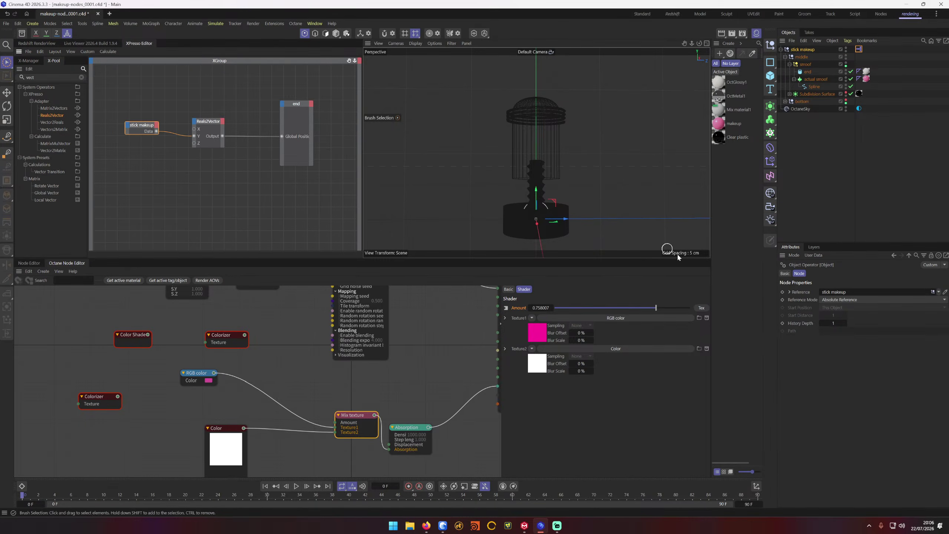
# Step: Test the Smoof Data slider on the stick makeup null and bring it down to 13
pyautogui.click(807, 50)
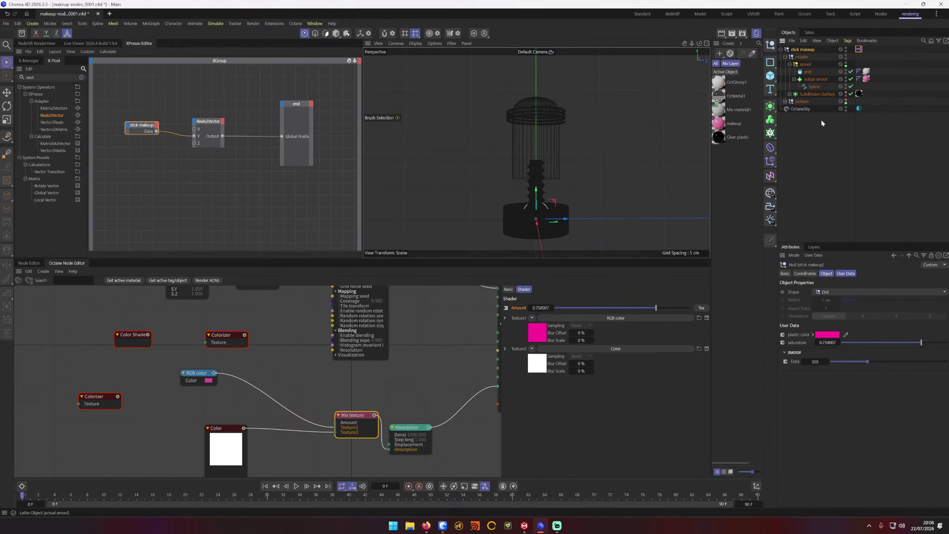
pyautogui.moveTo(866, 362); pyautogui.dragTo(828, 358)
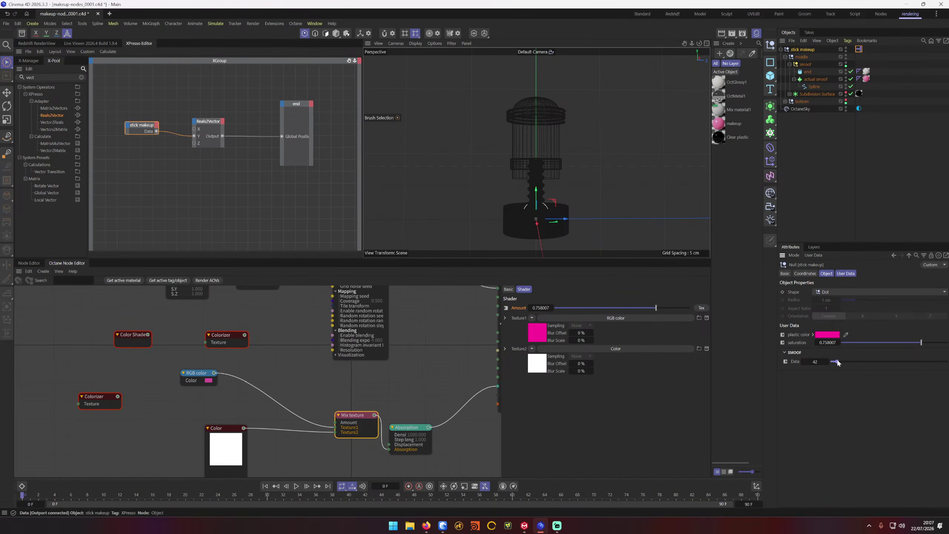
pyautogui.moveTo(838, 362); pyautogui.dragTo(833, 362)
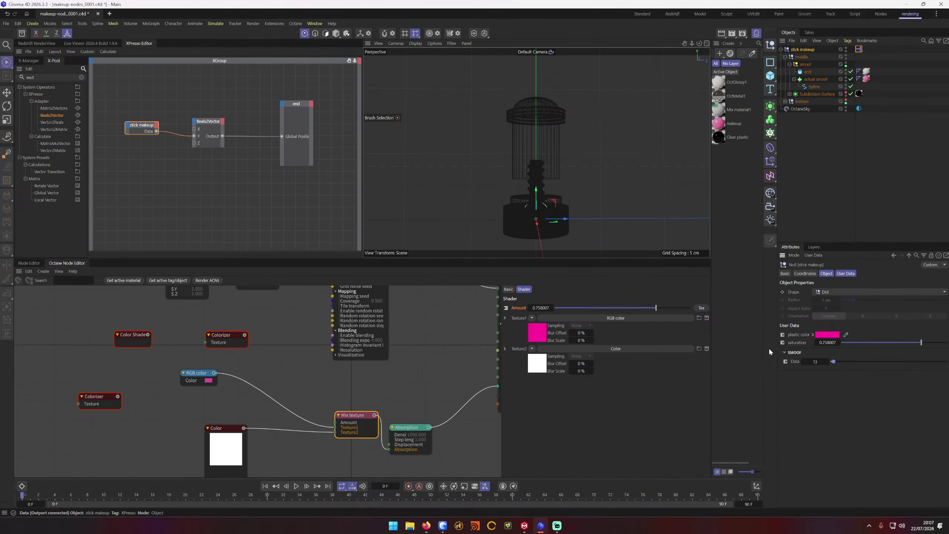
# Step: Show the Subdivision Surface in the enlarged Right view and raise the Smoof Data slider to about 65
pyautogui.middleClick(607, 209)
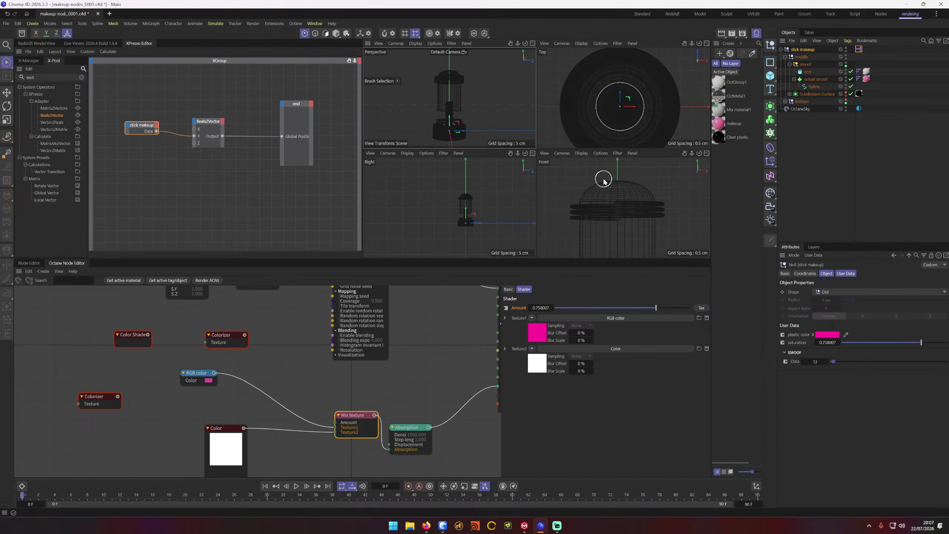
pyautogui.middleClick(497, 202)
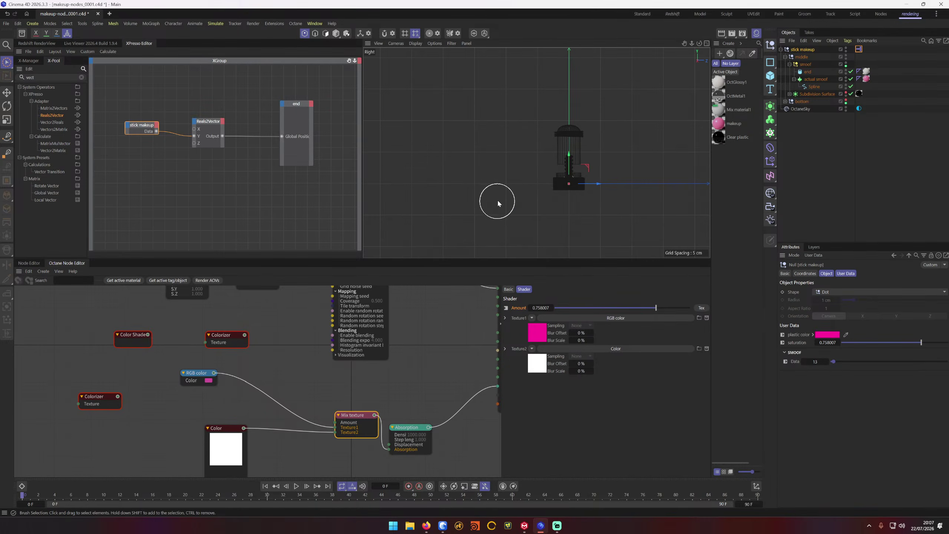
pyautogui.scroll(5, 588, 188)
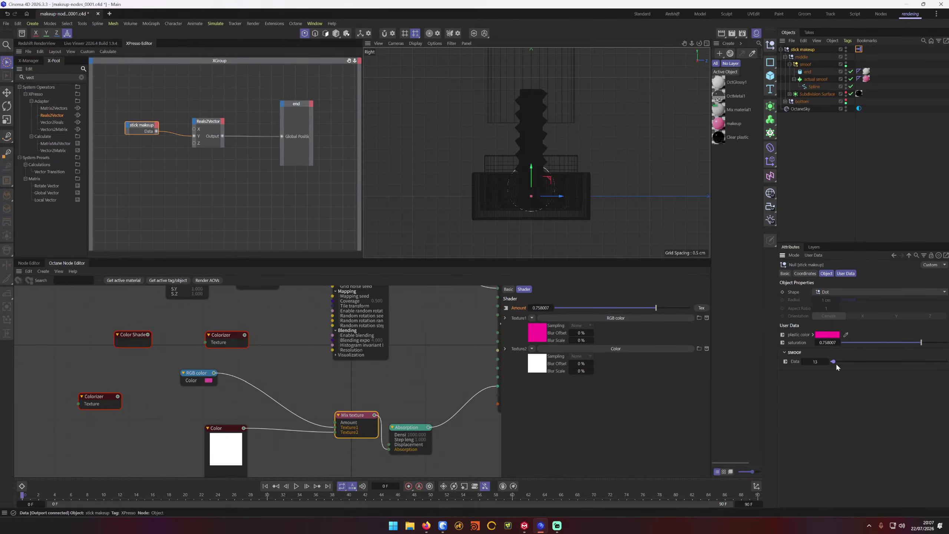
pyautogui.keyDown('alt'); pyautogui.moveTo(634, 188); pyautogui.dragTo(632, 229, button='middle'); pyautogui.keyUp('alt')
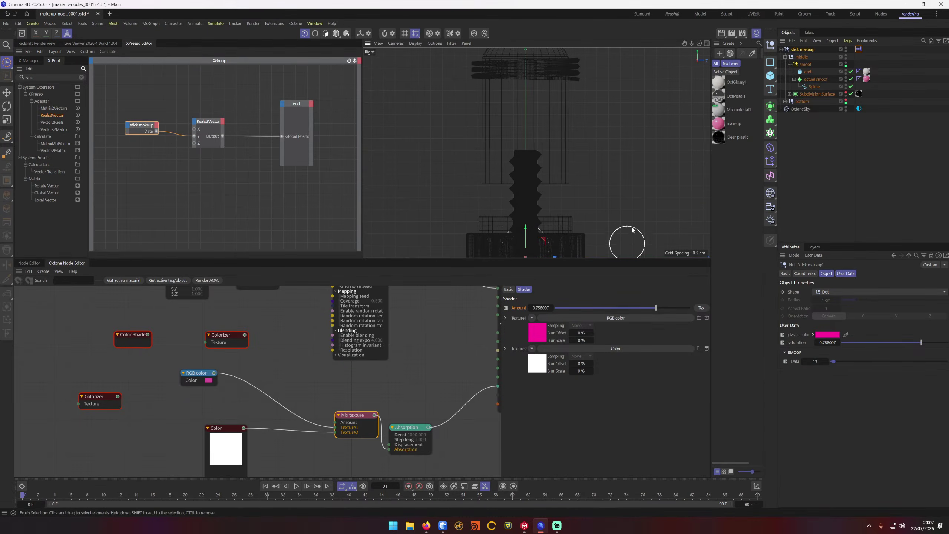
pyautogui.click(846, 94)
pyautogui.moveTo(833, 361); pyautogui.dragTo(840, 365)
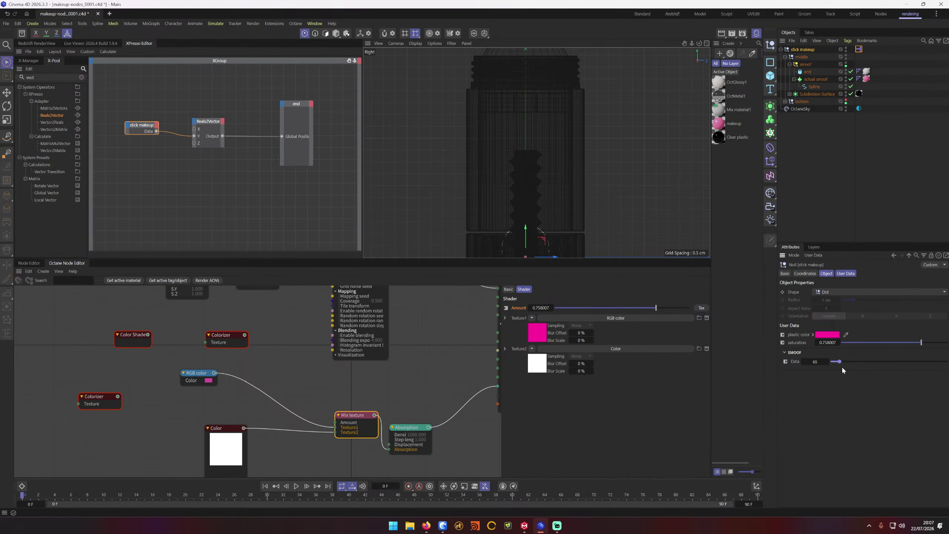
# Step: Open the stick makeup null's user data for editing and rename the Data entry in the Smoof group as Y
pyautogui.click(813, 255)
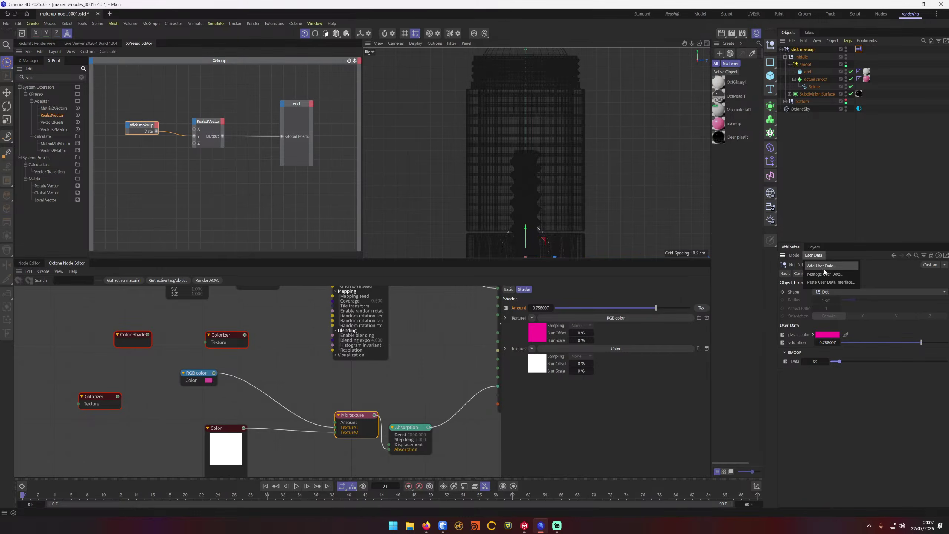
pyautogui.click(822, 275)
pyautogui.click(533, 215)
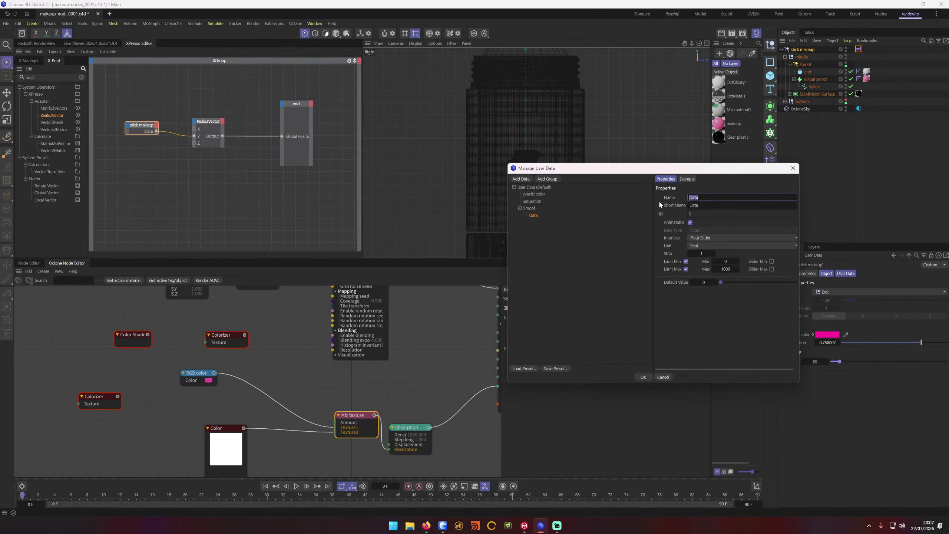
pyautogui.write('Y')
pyautogui.press('Tab')
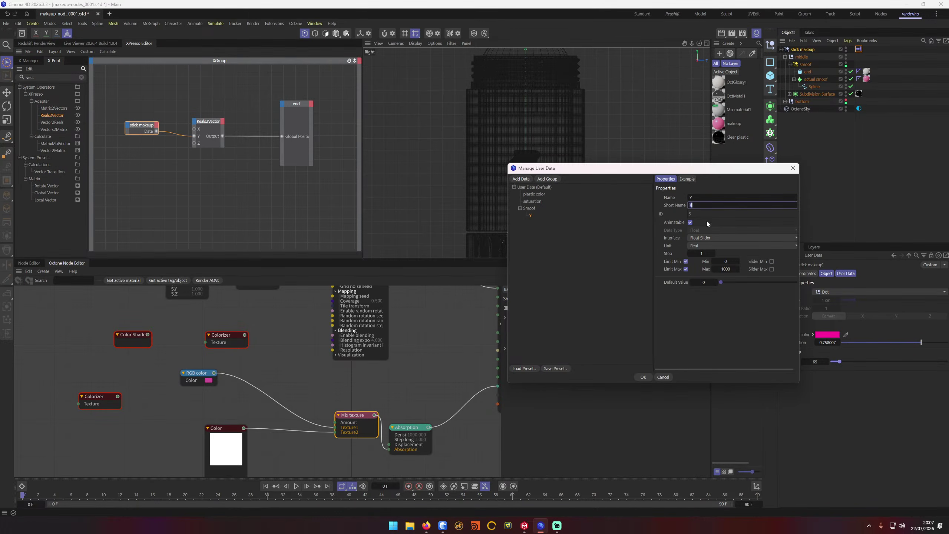
# Step: Limit the Y user data to a minimum of 13 and a maximum of 65, and test its slider
pyautogui.click(726, 269)
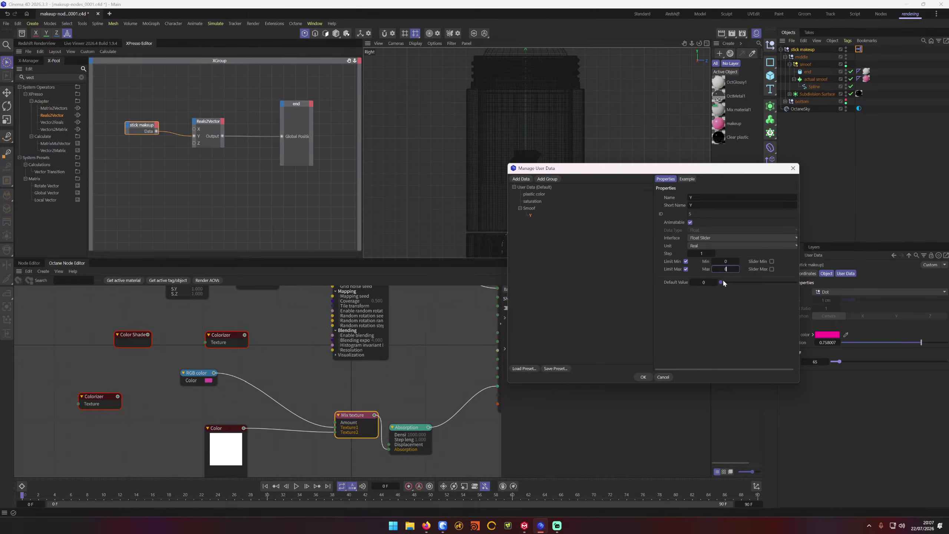
pyautogui.write('65')
pyautogui.press('Tab')
pyautogui.write('13')
pyautogui.click(644, 377)
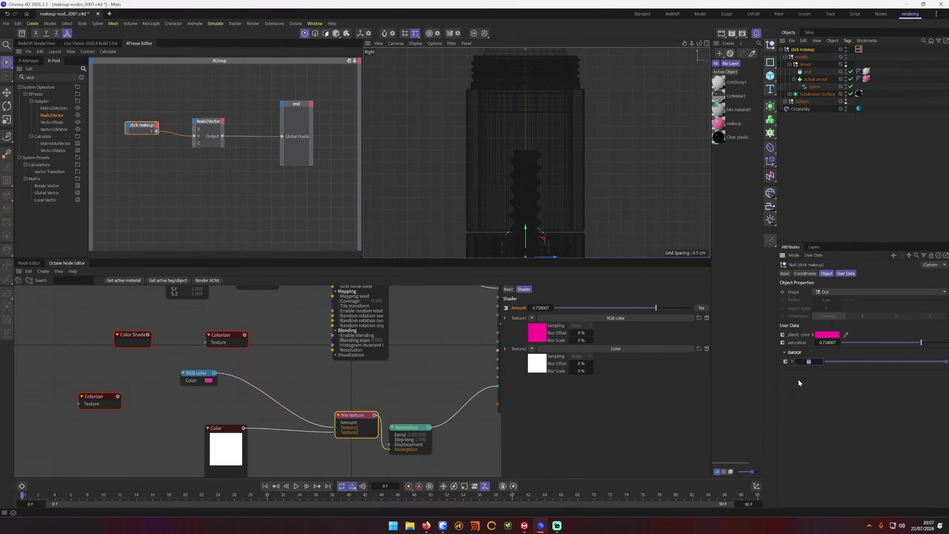
pyautogui.moveTo(828, 362); pyautogui.dragTo(851, 366)
# Step: Move the stick makeup and end nodes closer to the Reals2Vector node in the XPresso graph
pyautogui.click(270, 205)
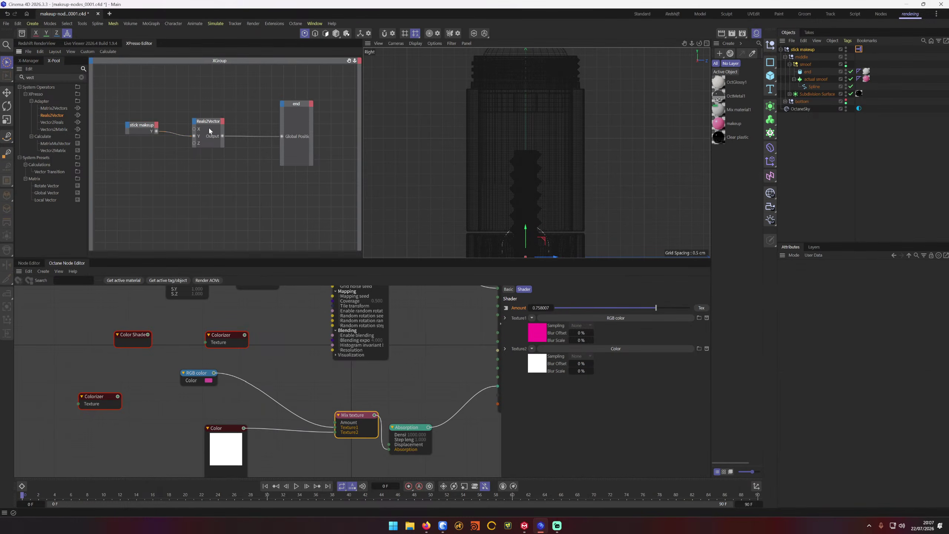
pyautogui.moveTo(136, 128); pyautogui.dragTo(148, 132)
pyautogui.moveTo(296, 105); pyautogui.dragTo(251, 106)
pyautogui.click(211, 124)
pyautogui.click(221, 125)
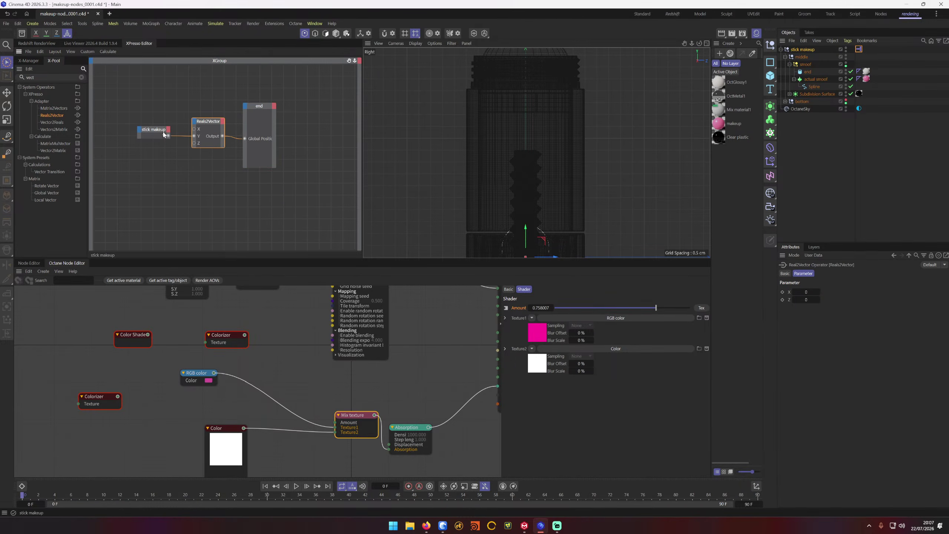
# Step: Add a Global Position . Y input port to the end node
pyautogui.click(244, 106)
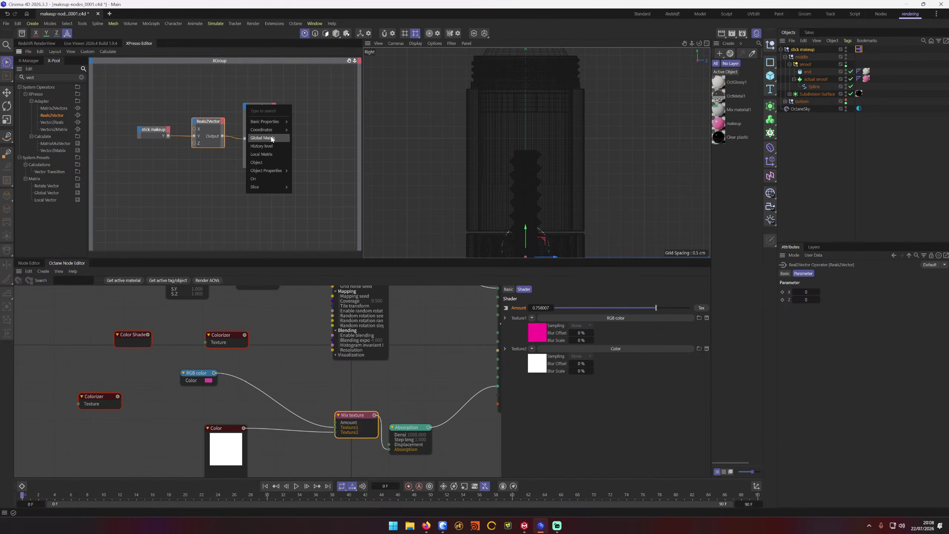
pyautogui.moveTo(272, 133)
pyautogui.moveTo(315, 140)
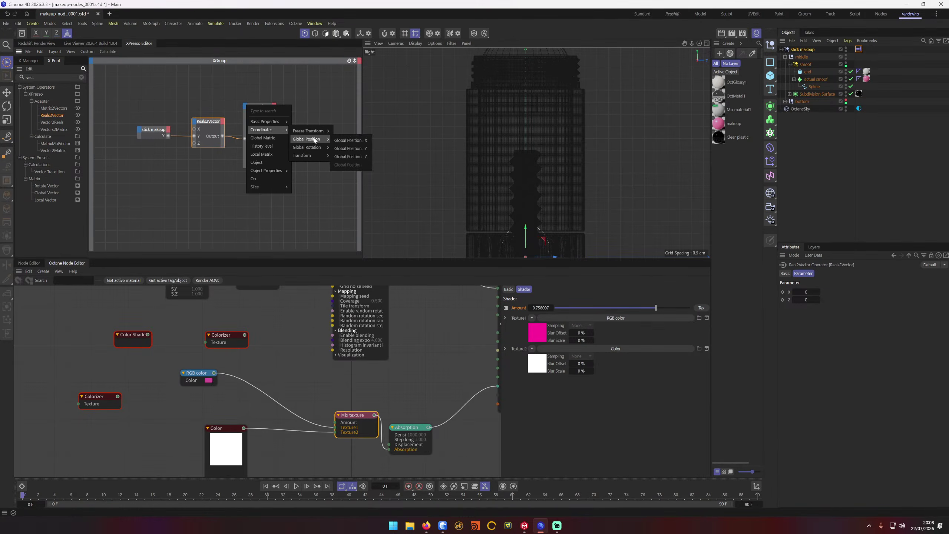
pyautogui.click(355, 149)
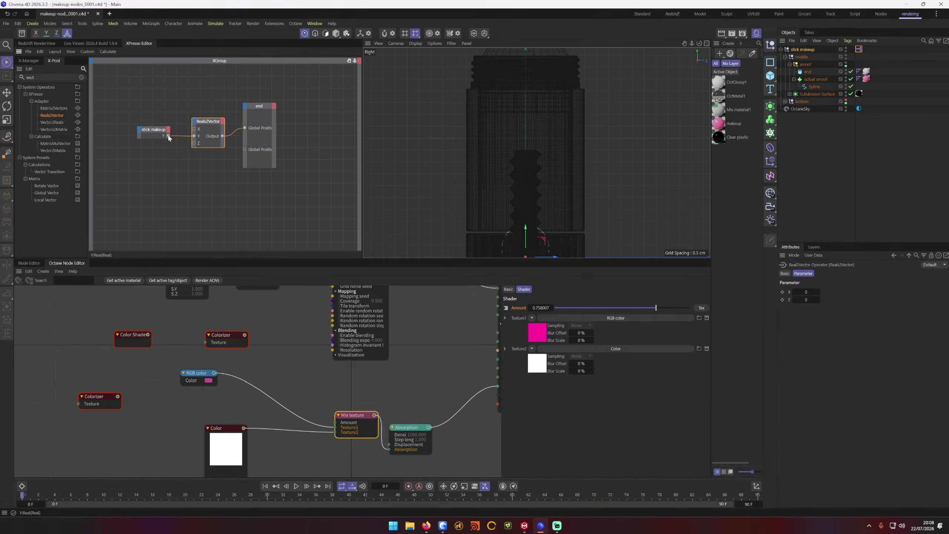
# Step: Connect the stick makeup Y output directly to the end node's Global Position . Y input and delete the Reals2Vector node
pyautogui.moveTo(169, 136); pyautogui.dragTo(249, 152)
pyautogui.hotkey('ctrl', 'z')
pyautogui.moveTo(169, 135); pyautogui.dragTo(199, 107)
pyautogui.press('Delete')
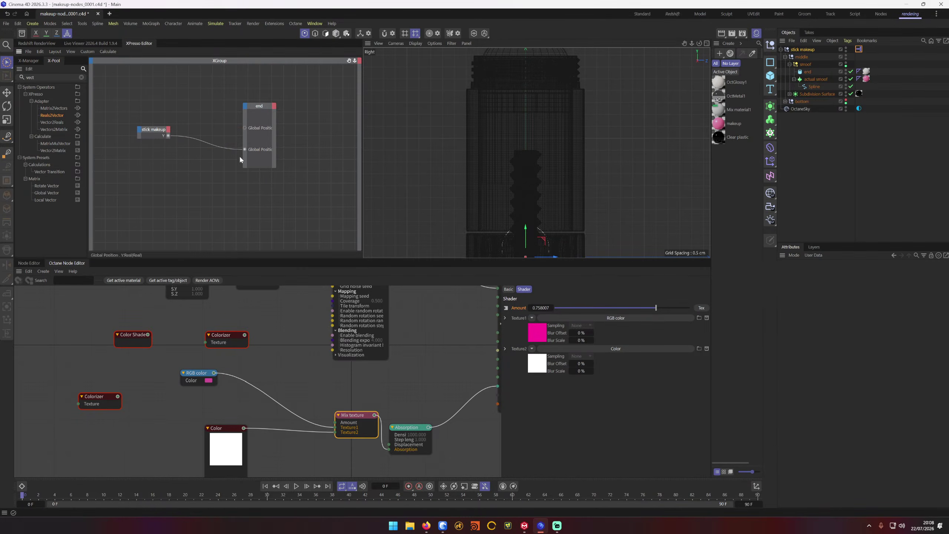
# Step: Set the Smoof Y slider to 40 and move the stick makeup and end nodes up and closer together
pyautogui.click(803, 49)
pyautogui.moveTo(859, 362)
pyautogui.mouseDown()
pyautogui.moveTo(820, 363)
pyautogui.moveTo(866, 358)
pyautogui.mouseUp()
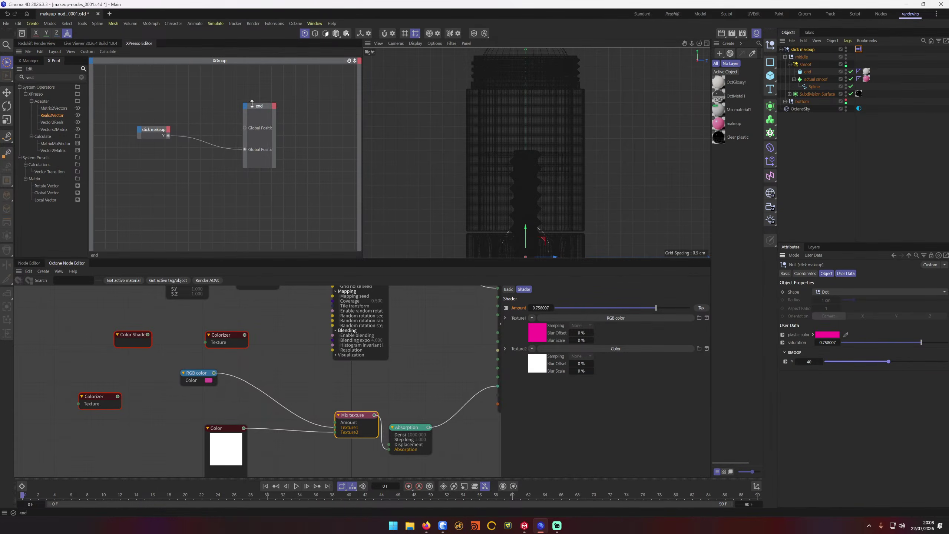
pyautogui.moveTo(153, 130); pyautogui.dragTo(152, 106)
pyautogui.moveTo(267, 107); pyautogui.dragTo(232, 104)
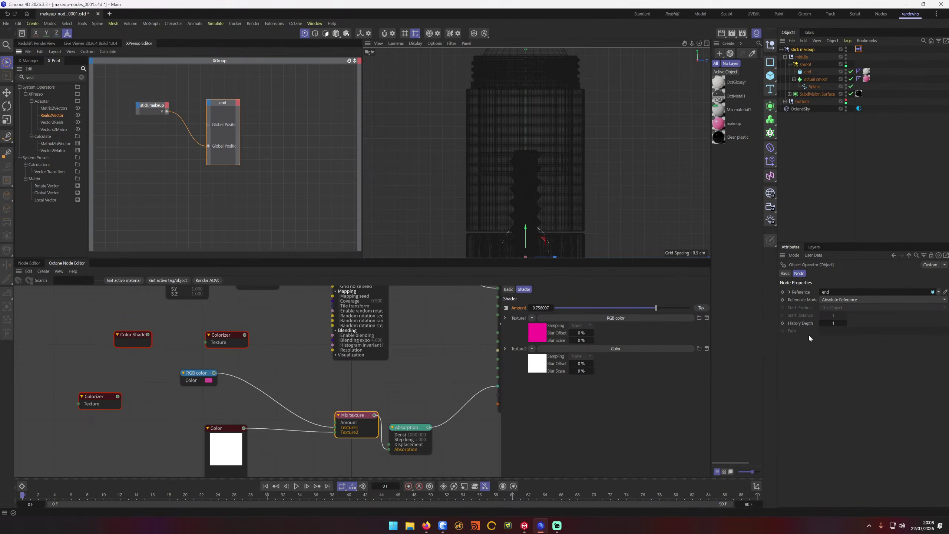
# Step: Search the XPresso node pool for "point" with the stick makeup null selected
pyautogui.click(807, 50)
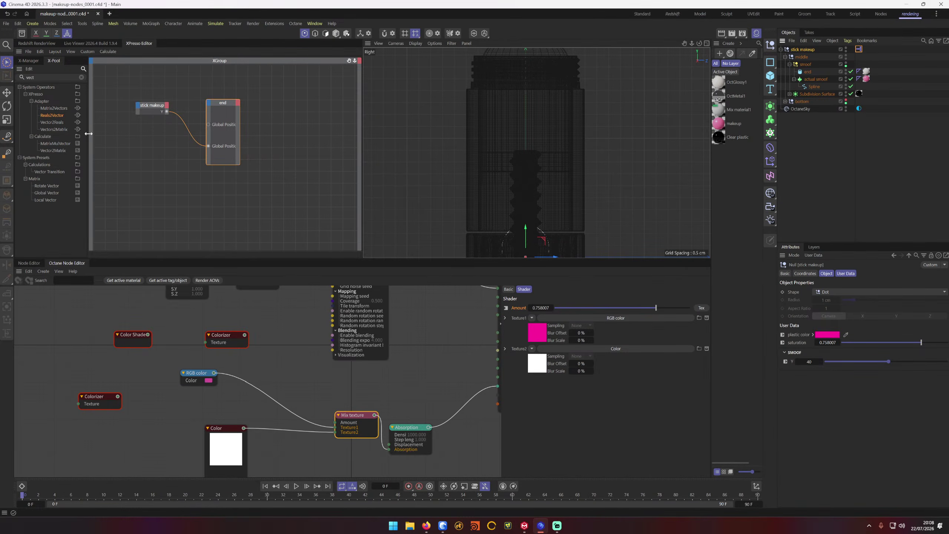
pyautogui.click(55, 78)
pyautogui.write('pol')
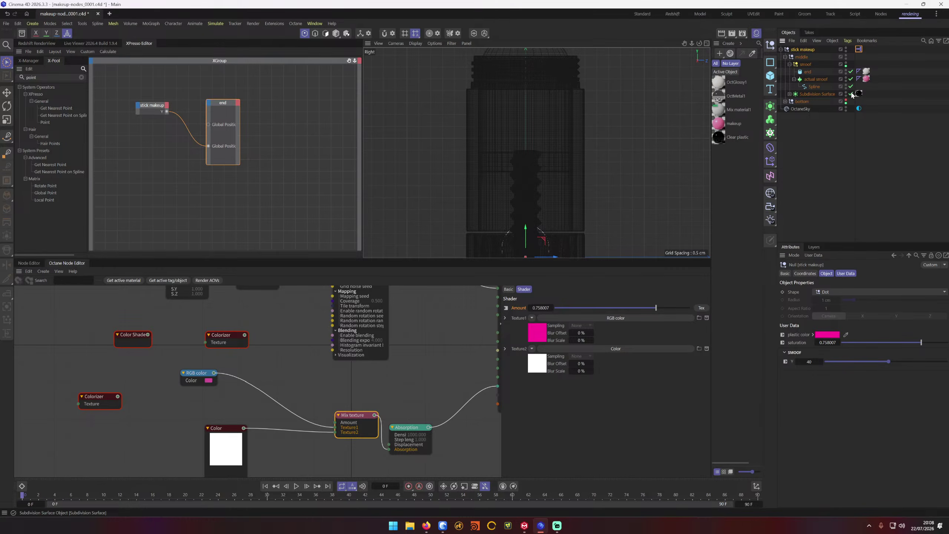
# Step: Rename the Subdivision Surface as barrel and hide it in the viewport
pyautogui.click(821, 95)
pyautogui.doubleClick(820, 94)
pyautogui.write('barrel')
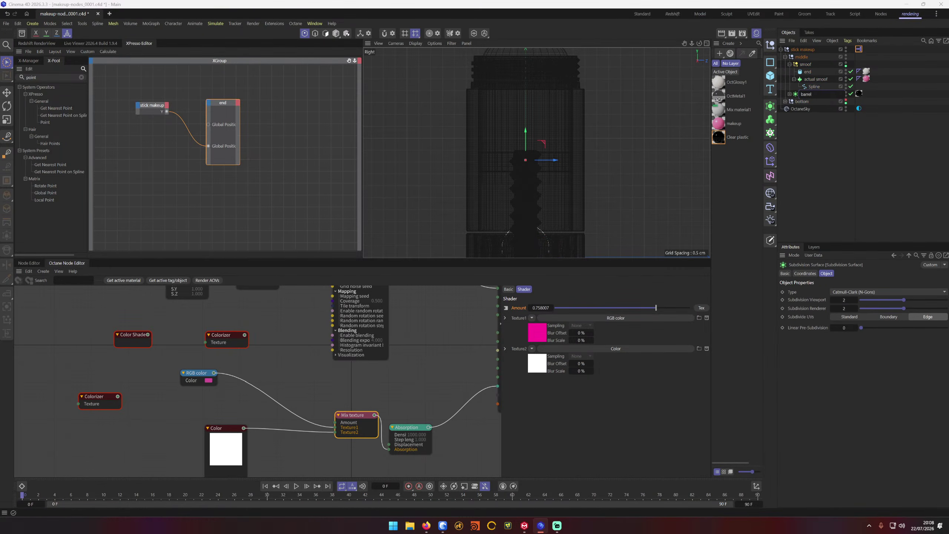
pyautogui.press('Return')
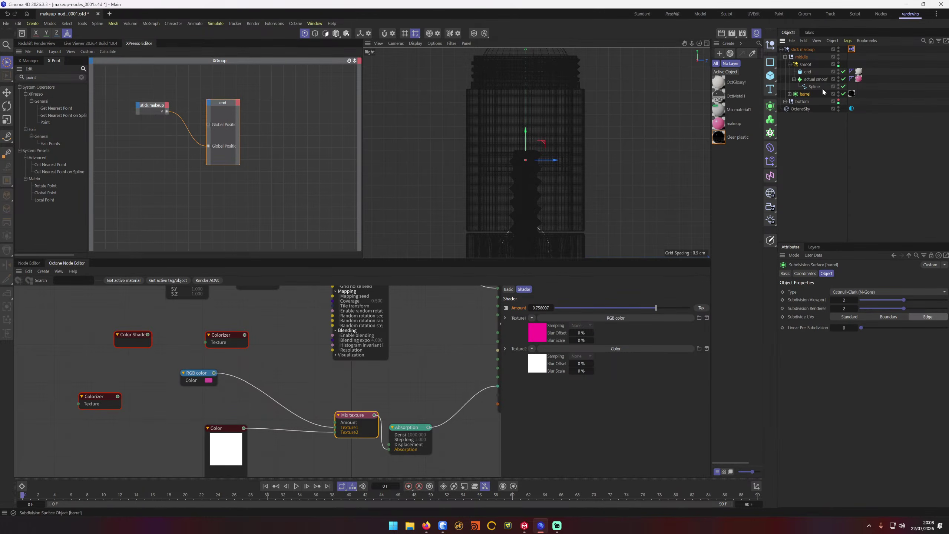
pyautogui.click(844, 94)
pyautogui.click(839, 94)
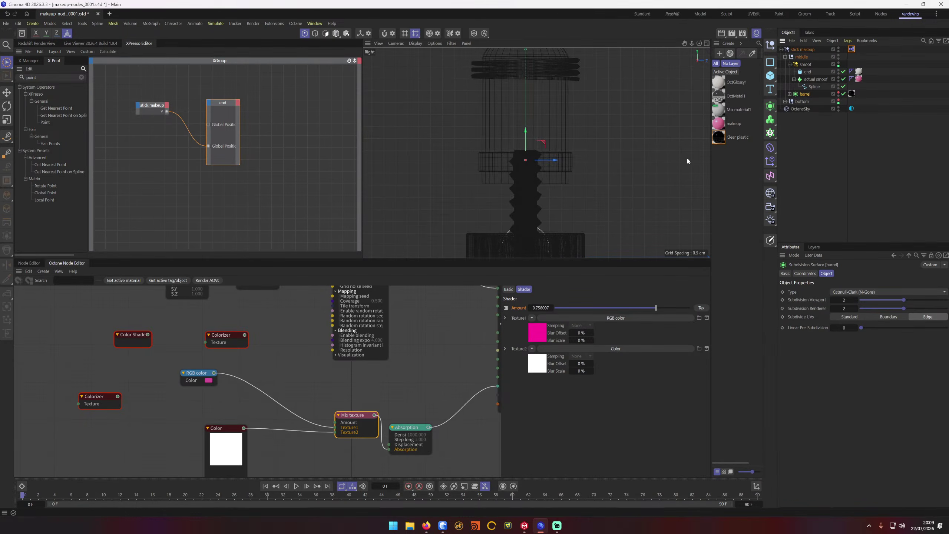
# Step: Add the actual smoof object to the XPresso graph with a Global Position . Y input and place it beside the end node
pyautogui.keyDown('alt'); pyautogui.moveTo(584, 121); pyautogui.dragTo(590, 157, button='middle'); pyautogui.keyUp('alt')
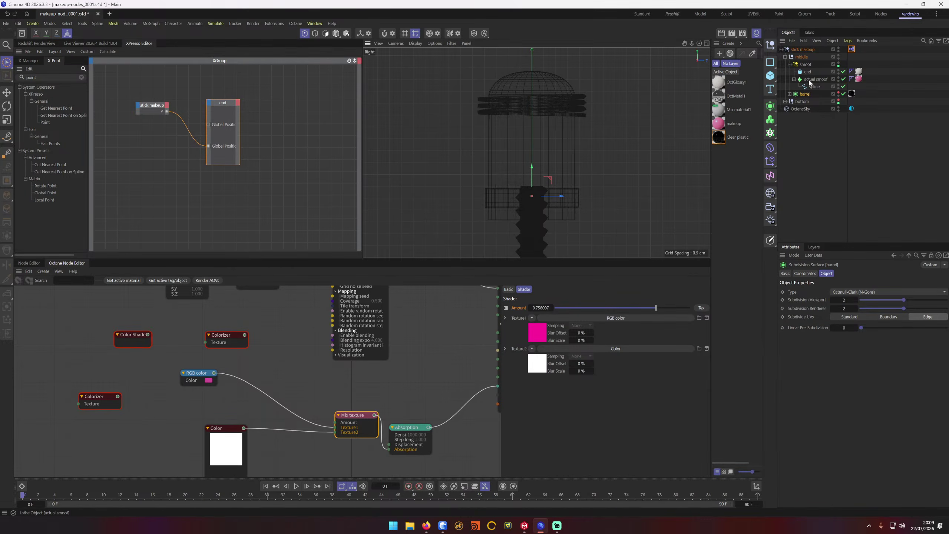
pyautogui.moveTo(815, 79); pyautogui.dragTo(265, 189)
pyautogui.click(259, 184)
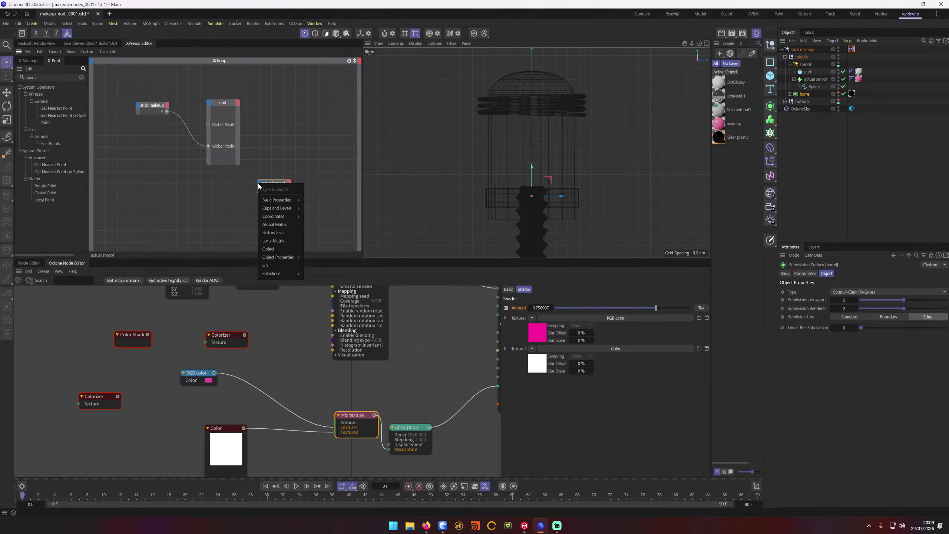
pyautogui.moveTo(284, 209)
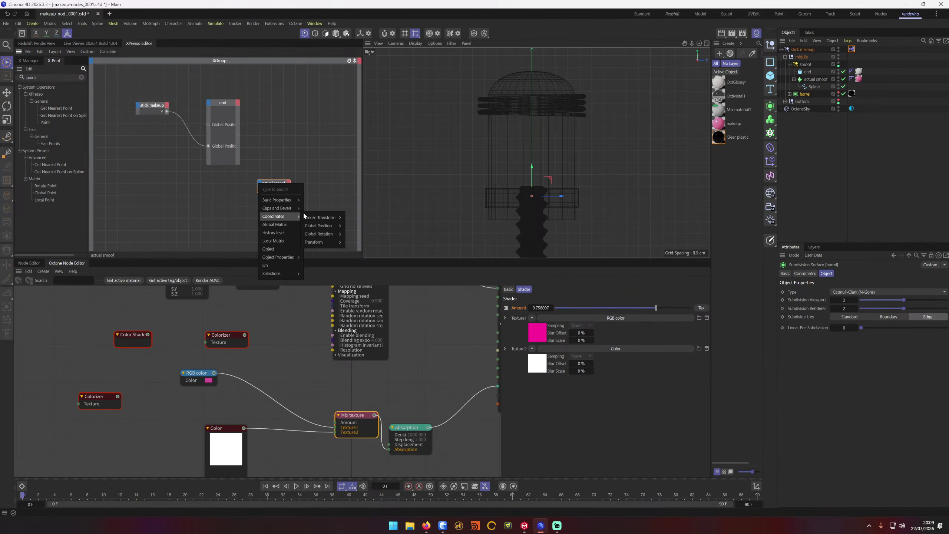
pyautogui.click(363, 243)
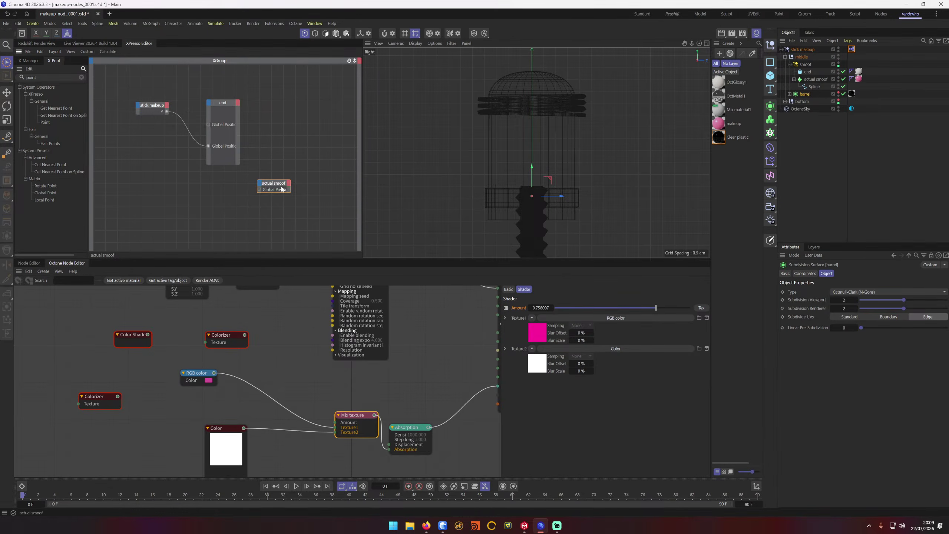
pyautogui.moveTo(286, 191); pyautogui.dragTo(290, 163)
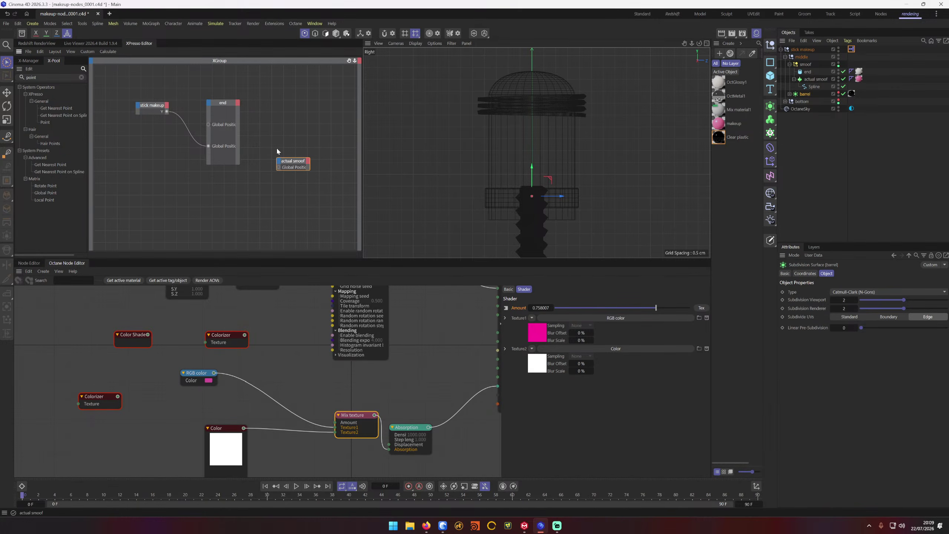
# Step: Add a Global Position . Y output to the end node and connect it to the actual smoof node's Global Position . Y input
pyautogui.click(237, 102)
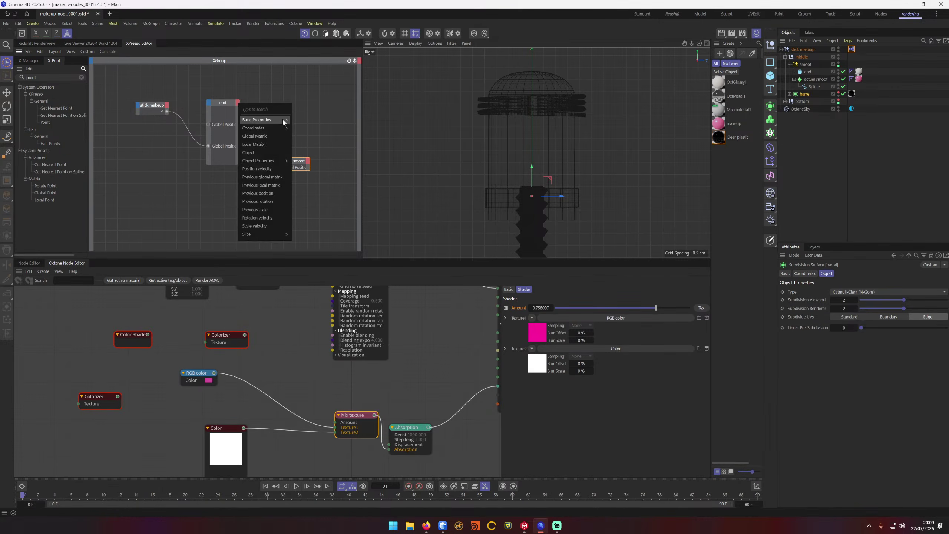
pyautogui.moveTo(284, 120)
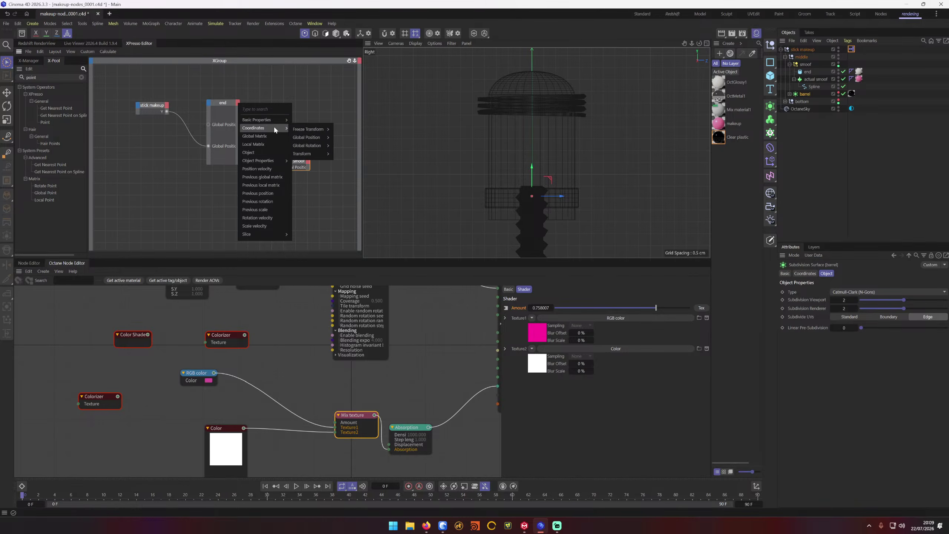
pyautogui.moveTo(317, 138)
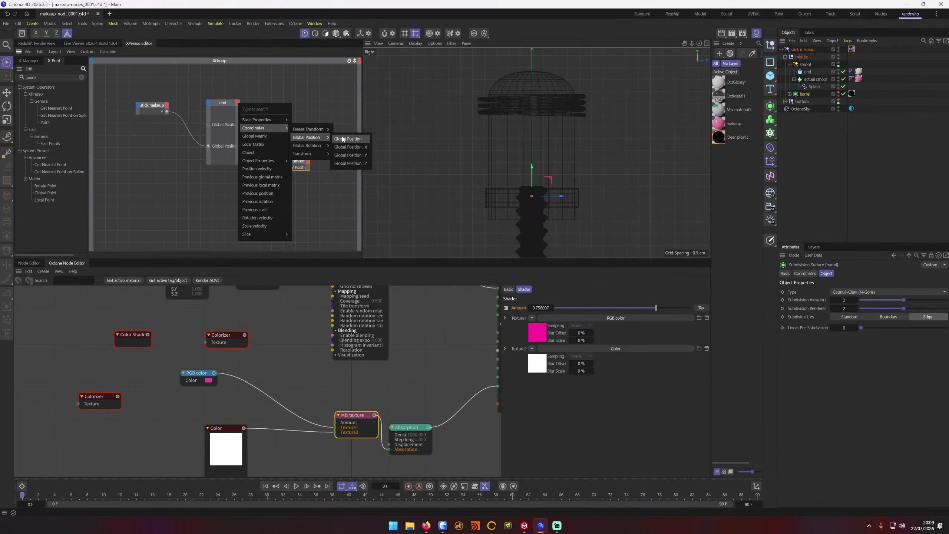
pyautogui.click(350, 154)
pyautogui.click(234, 135)
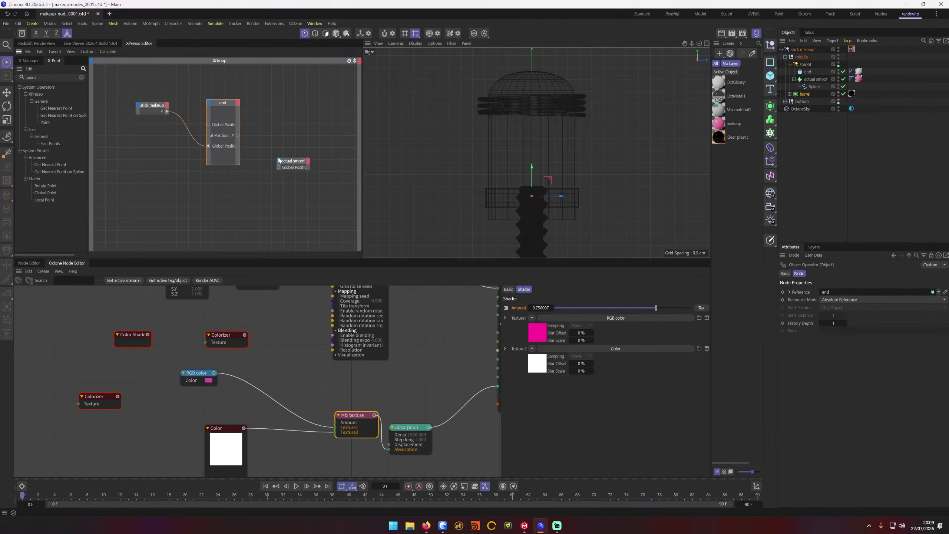
pyautogui.click(310, 168)
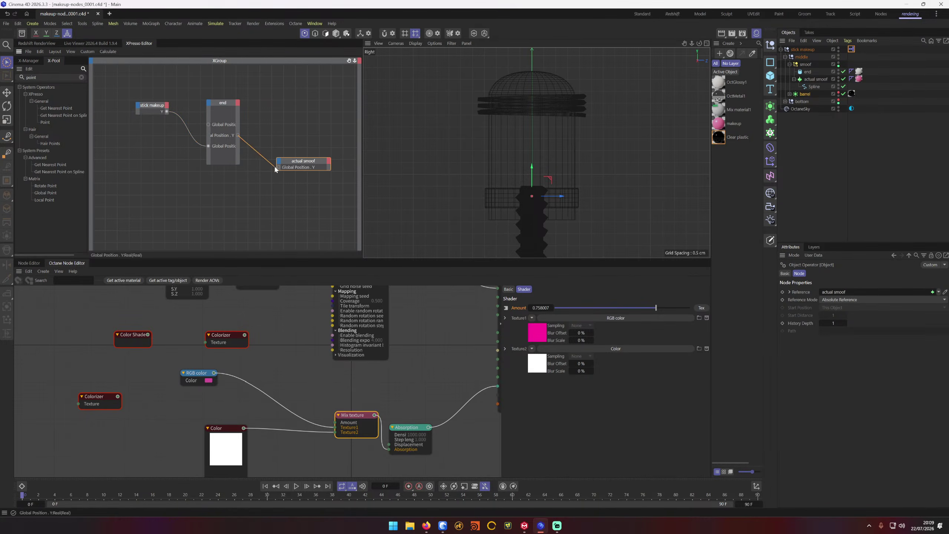
pyautogui.moveTo(275, 169); pyautogui.dragTo(307, 137)
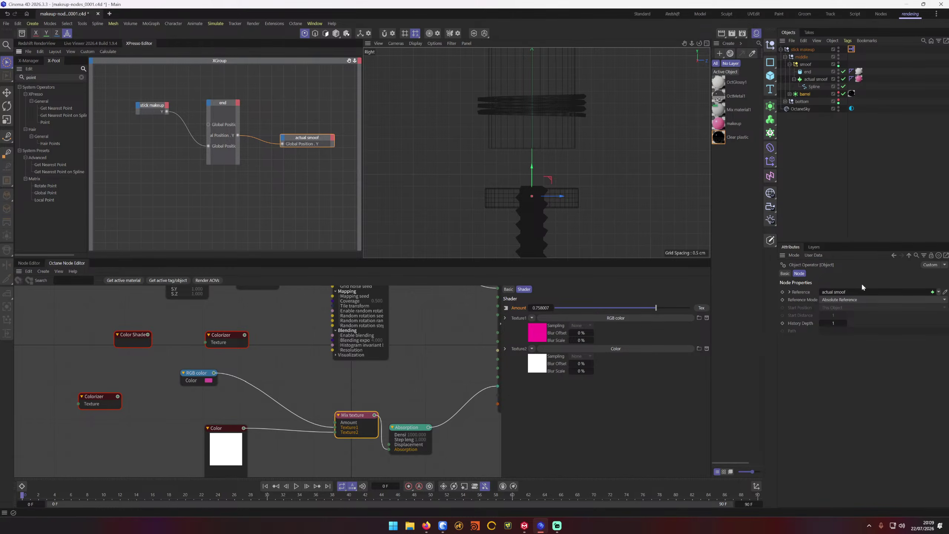
# Step: Test the new link by lowering the stick makeup null's Smoof Y slider to about 15
pyautogui.click(807, 50)
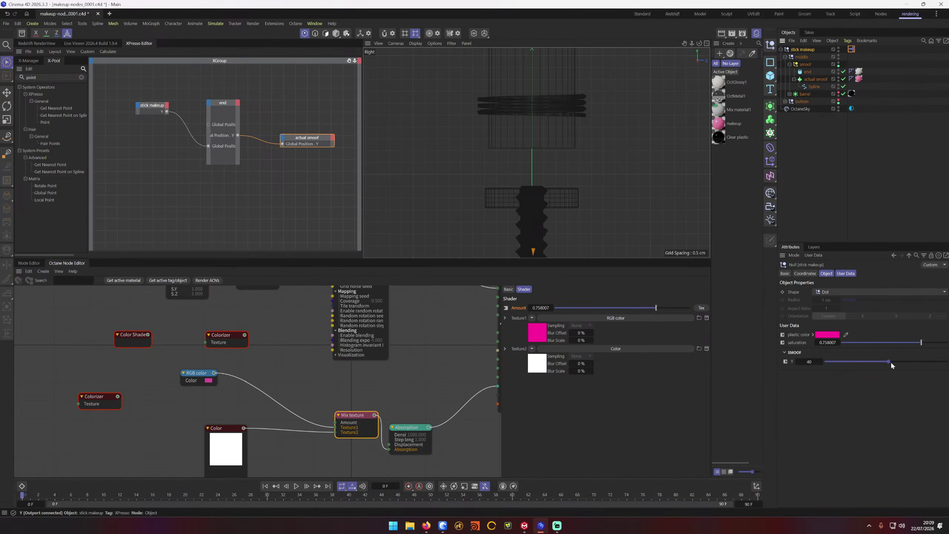
pyautogui.moveTo(890, 362)
pyautogui.mouseDown()
pyautogui.moveTo(877, 362)
pyautogui.moveTo(901, 358)
pyautogui.moveTo(844, 357)
pyautogui.moveTo(905, 364)
pyautogui.moveTo(874, 363)
pyautogui.mouseUp()
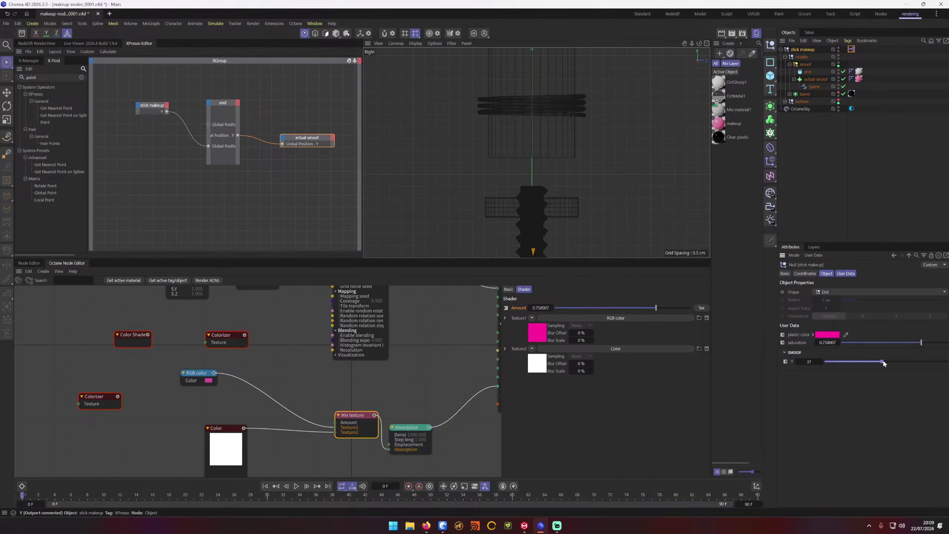
pyautogui.click(827, 362)
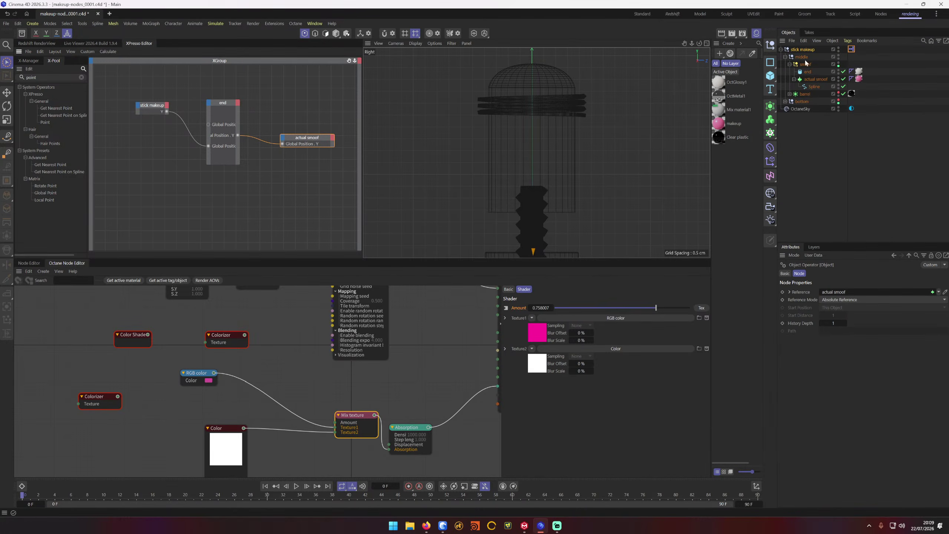
# Step: Move the bottom point of the spline under actual smoof down until it reaches the end cylinder in the Right view
pyautogui.click(818, 79)
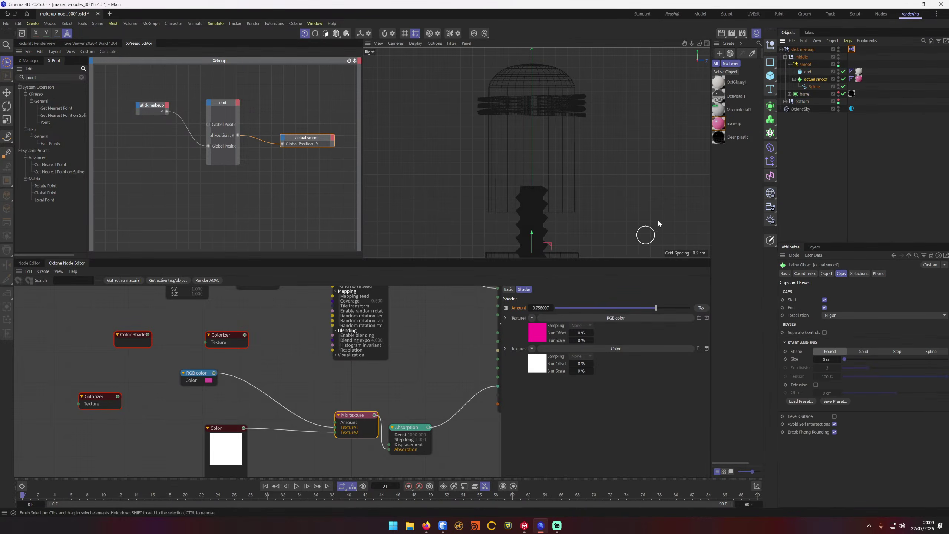
pyautogui.keyDown('alt'); pyautogui.moveTo(629, 191); pyautogui.dragTo(617, 152, button='middle'); pyautogui.keyUp('alt')
pyautogui.keyDown('alt'); pyautogui.moveTo(573, 173); pyautogui.dragTo(566, 207, button='middle'); pyautogui.keyUp('alt')
pyautogui.click(811, 87)
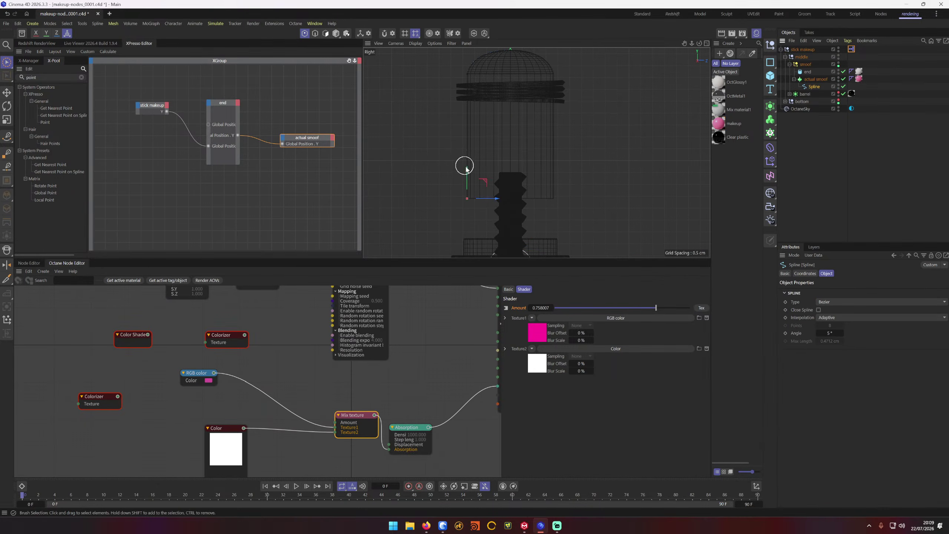
pyautogui.moveTo(466, 166); pyautogui.dragTo(458, 137)
pyautogui.moveTo(478, 186); pyautogui.dragTo(482, 213)
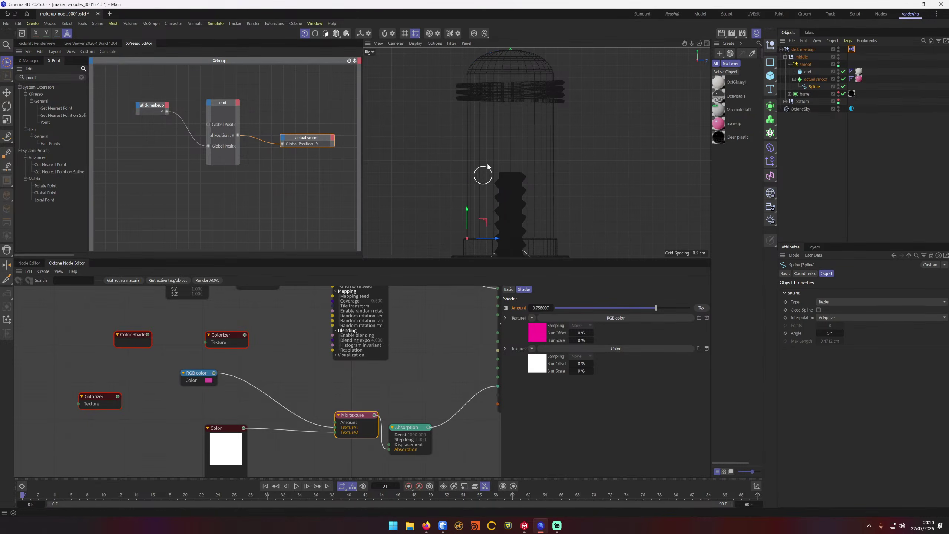
# Step: Lower the stick makeup null's Smoof Y slider to 13 and delete the actual smoof node from the XPresso graph
pyautogui.click(804, 50)
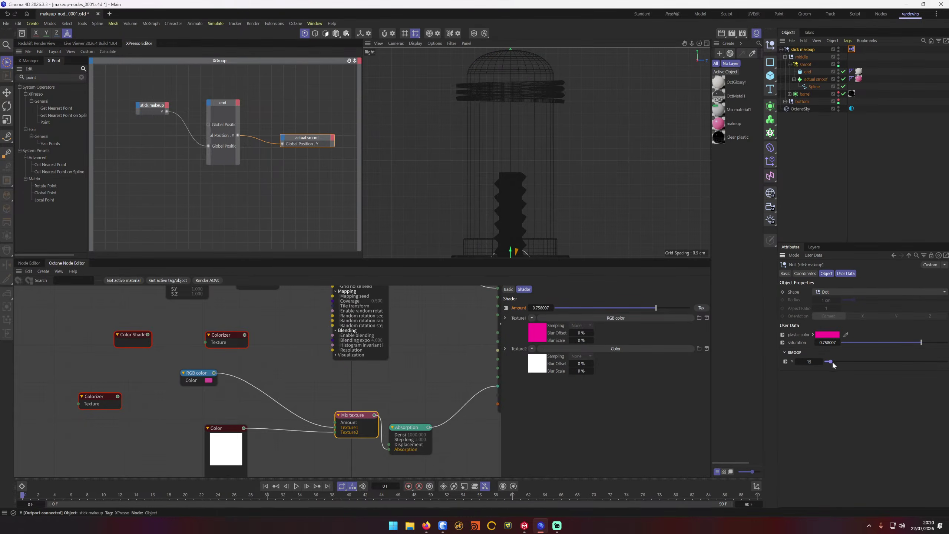
pyautogui.moveTo(827, 361); pyautogui.dragTo(794, 361)
pyautogui.moveTo(826, 362); pyautogui.dragTo(766, 349)
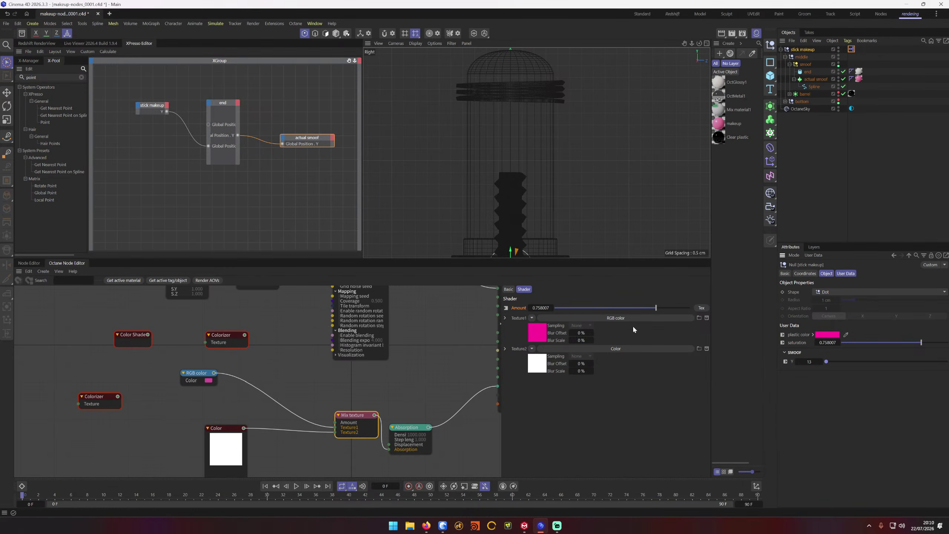
pyautogui.press('Delete')
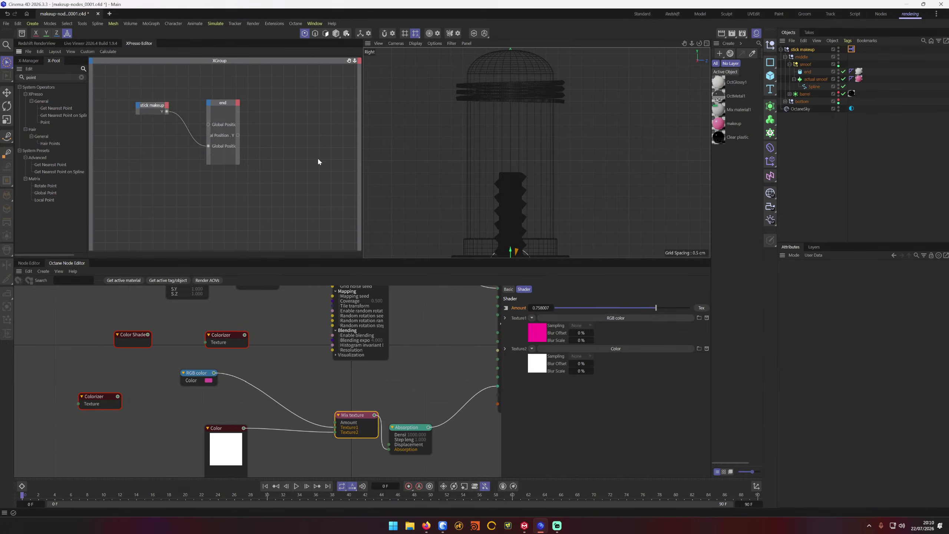
# Step: Add the Spline under actual smoof to the XPresso graph with a Global Position input, and connect the end node's Global Position . Y output to it
pyautogui.click(815, 86)
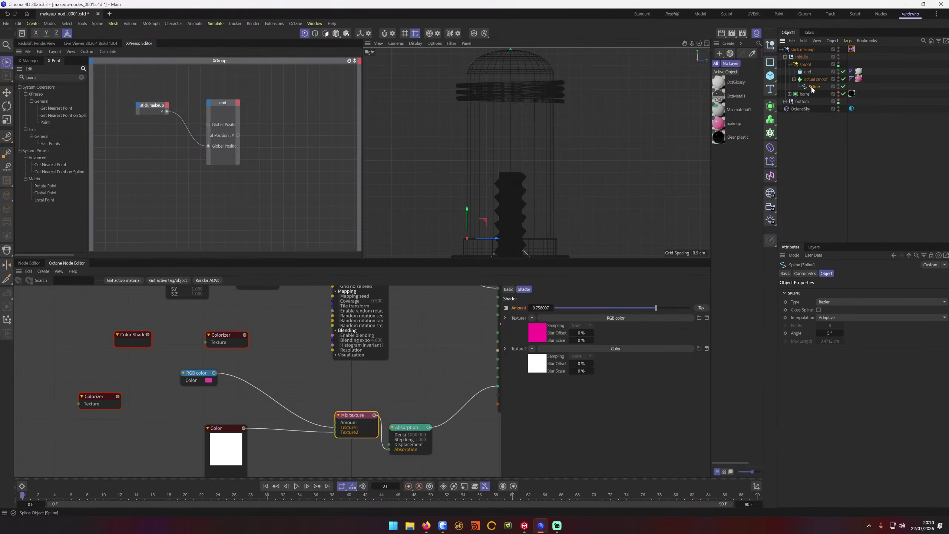
pyautogui.moveTo(365, 117); pyautogui.dragTo(285, 123)
pyautogui.click(284, 125)
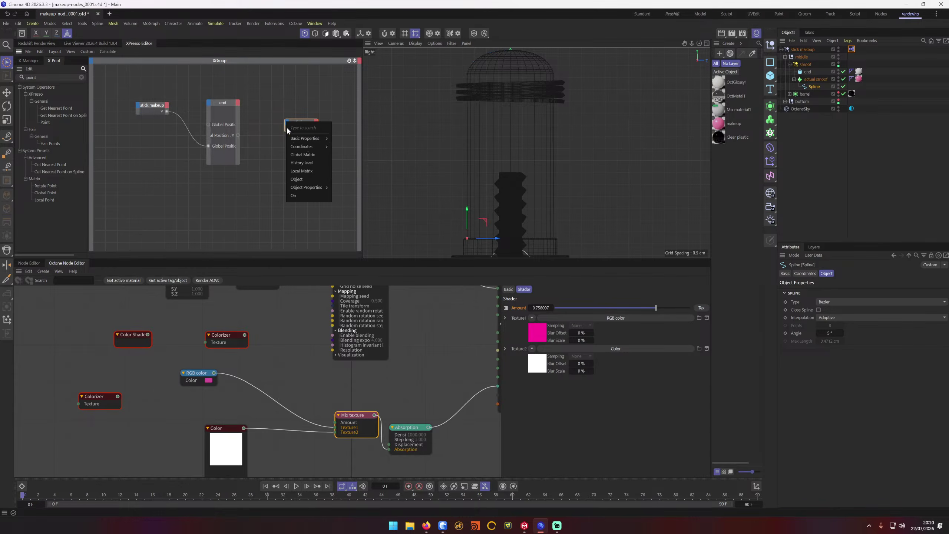
pyautogui.moveTo(306, 141)
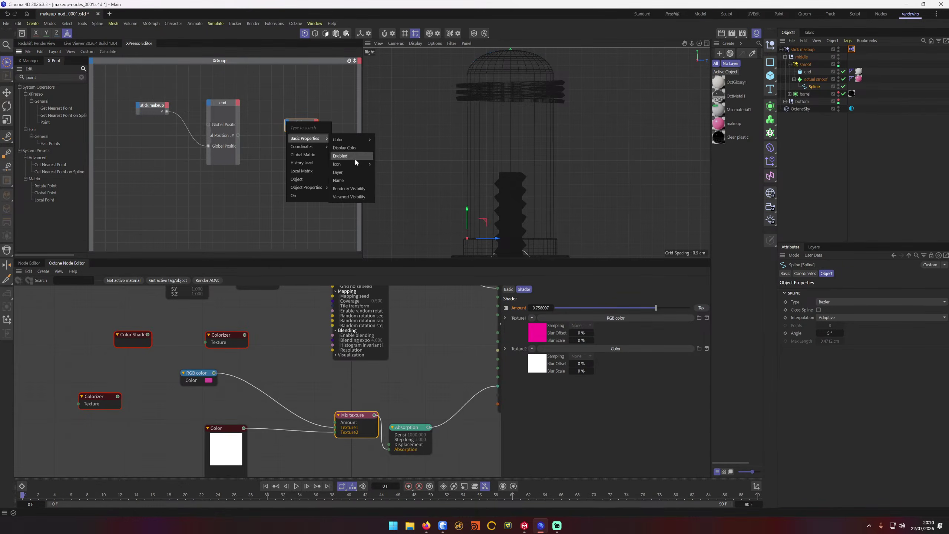
pyautogui.click(378, 175)
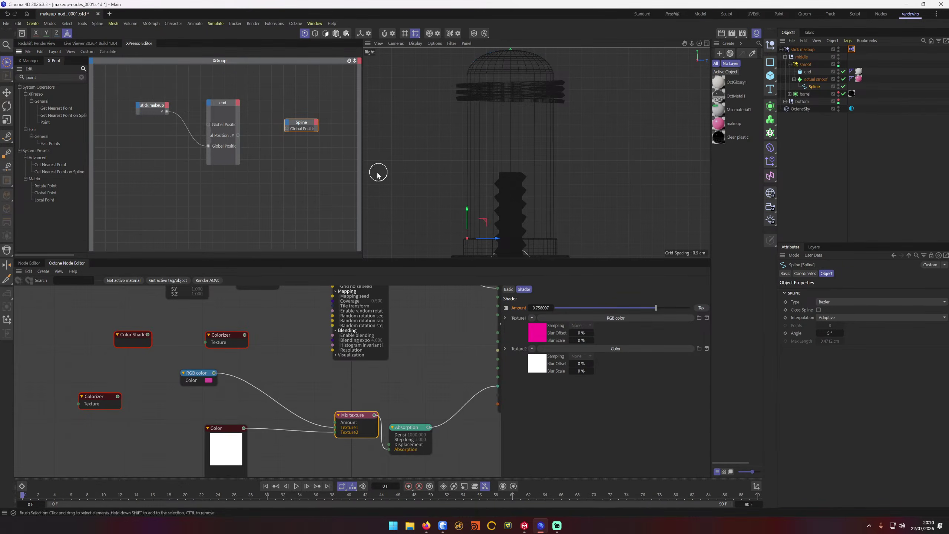
pyautogui.moveTo(289, 134); pyautogui.dragTo(287, 130)
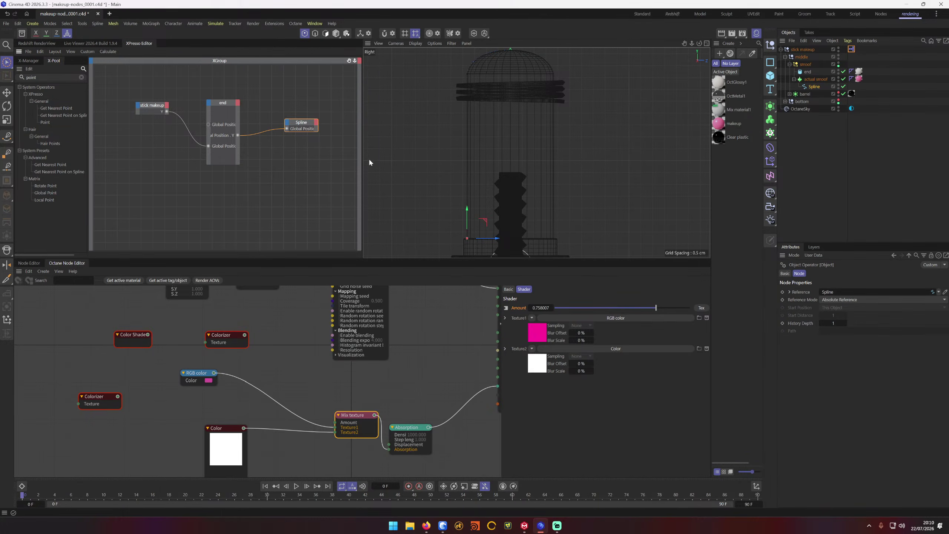
# Step: Test the spline link by moving the stick makeup null's Smoof Y slider and returning it to 13
pyautogui.click(148, 111)
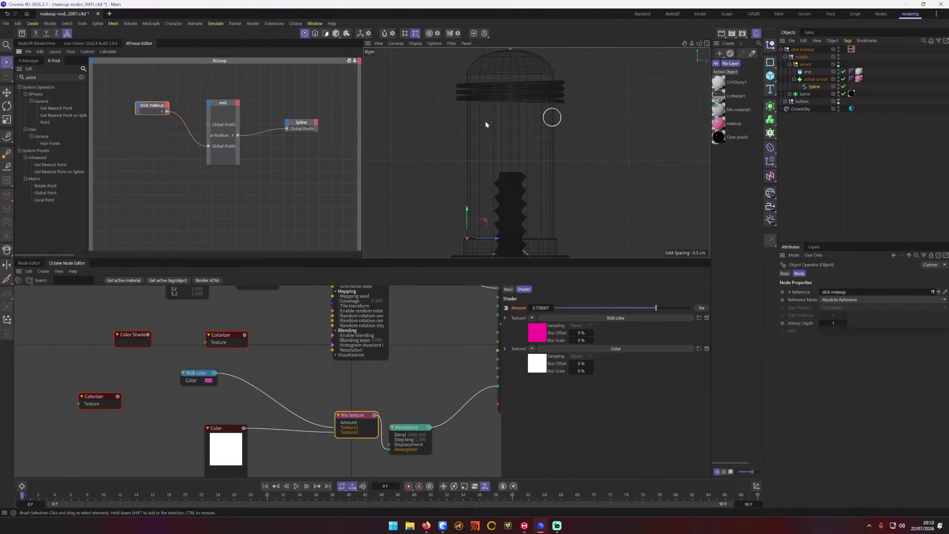
pyautogui.click(298, 123)
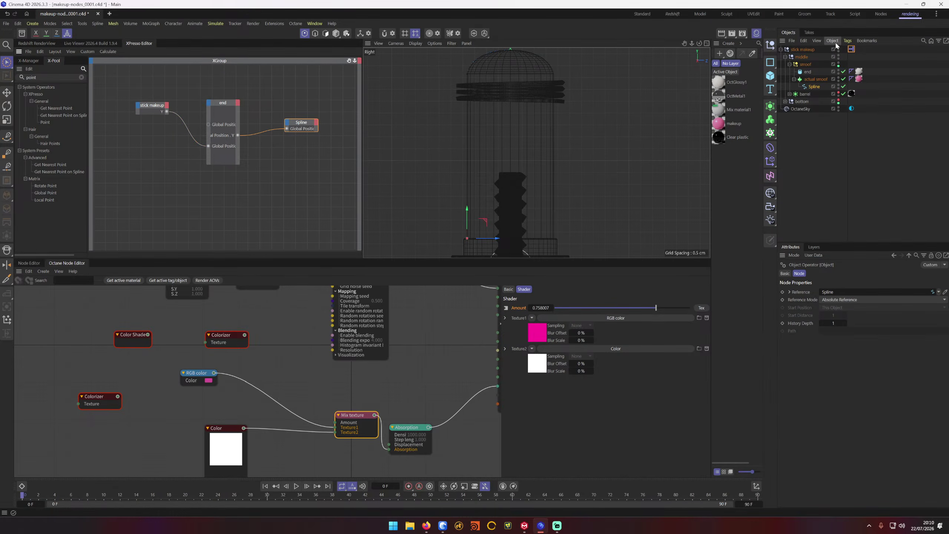
pyautogui.click(803, 49)
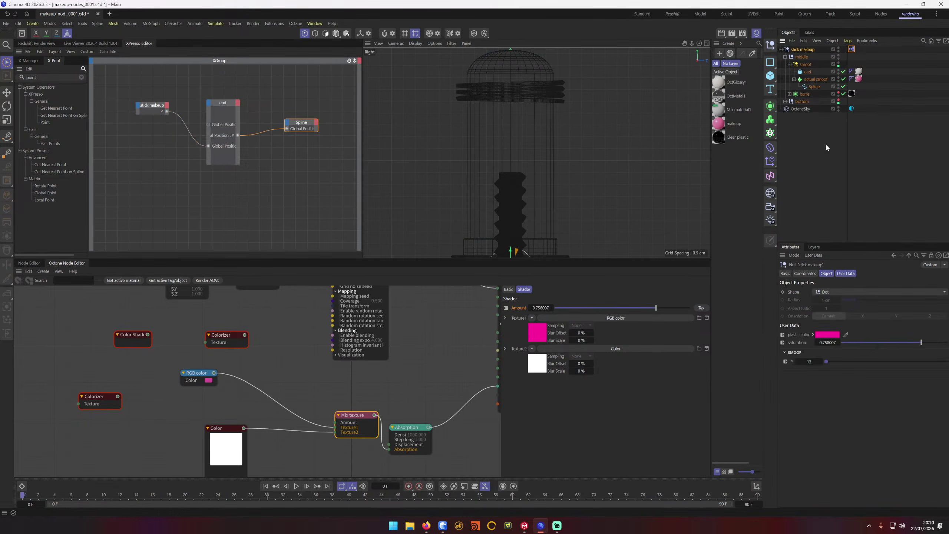
pyautogui.moveTo(834, 362); pyautogui.dragTo(781, 346)
pyautogui.moveTo(836, 362); pyautogui.dragTo(794, 360)
# Step: Try to move the actual smoof lathe and its spline vertically in the Right view
pyautogui.click(809, 80)
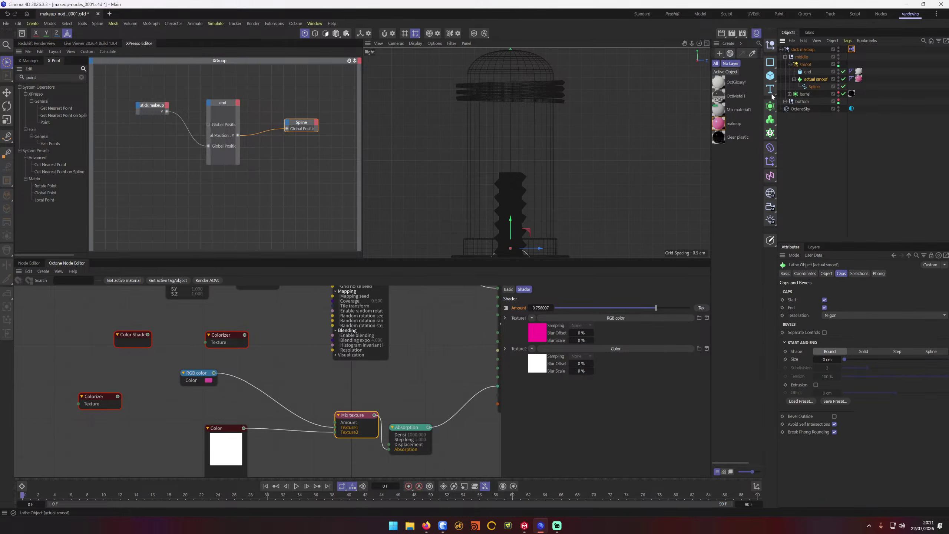
pyautogui.moveTo(512, 221); pyautogui.dragTo(511, 193)
pyautogui.click(462, 219)
pyautogui.moveTo(466, 212); pyautogui.dragTo(505, 242)
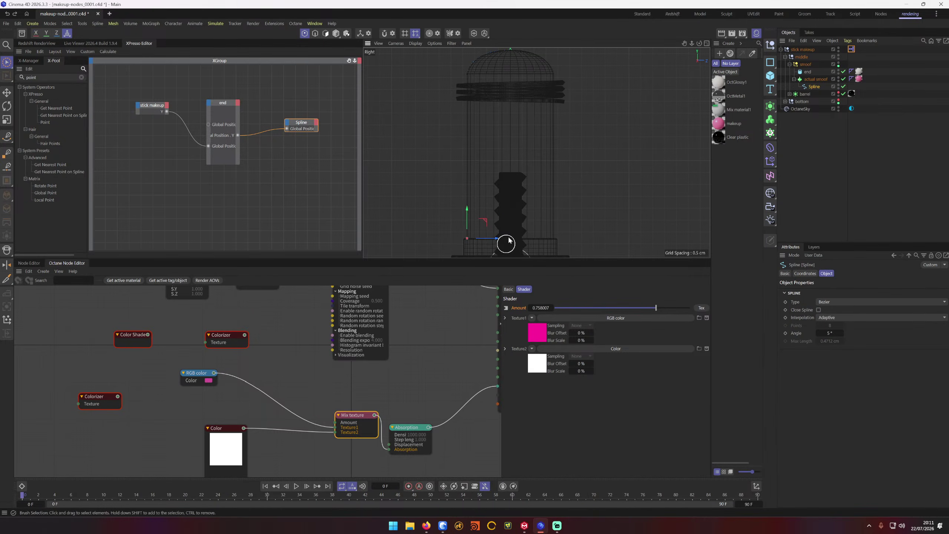
# Step: Add a Position . Y input to the Spline node, enlarge the node, and reroute the end node's Global Position . Y output to it
pyautogui.click(287, 122)
pyautogui.moveTo(312, 149)
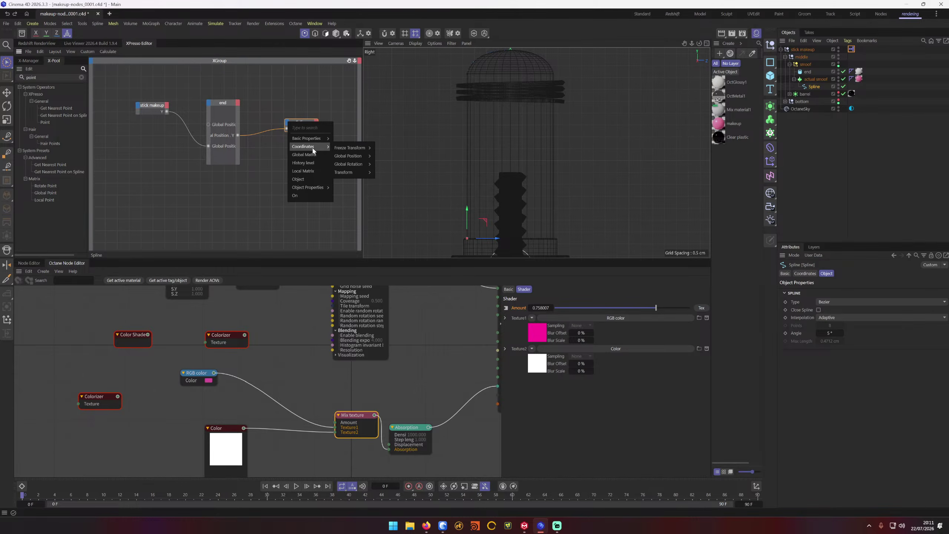
pyautogui.moveTo(357, 166)
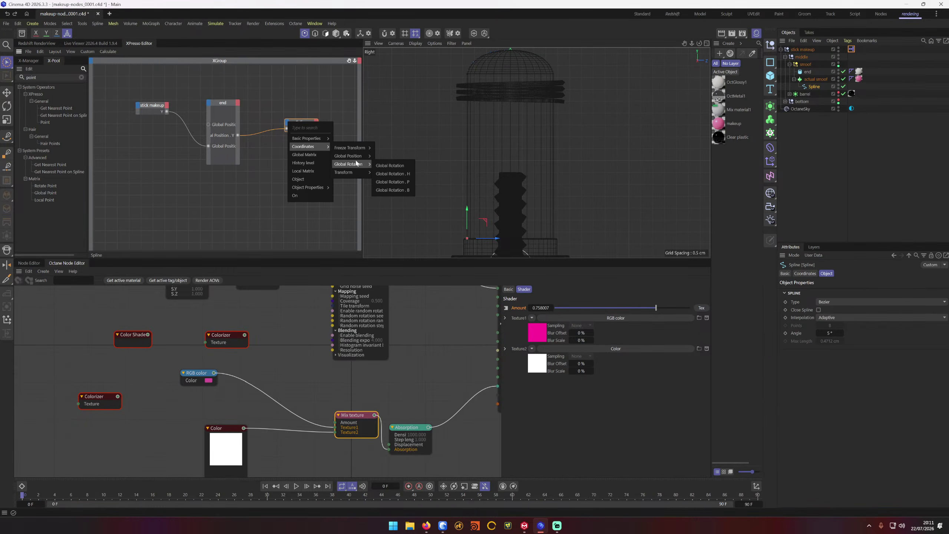
pyautogui.moveTo(355, 150)
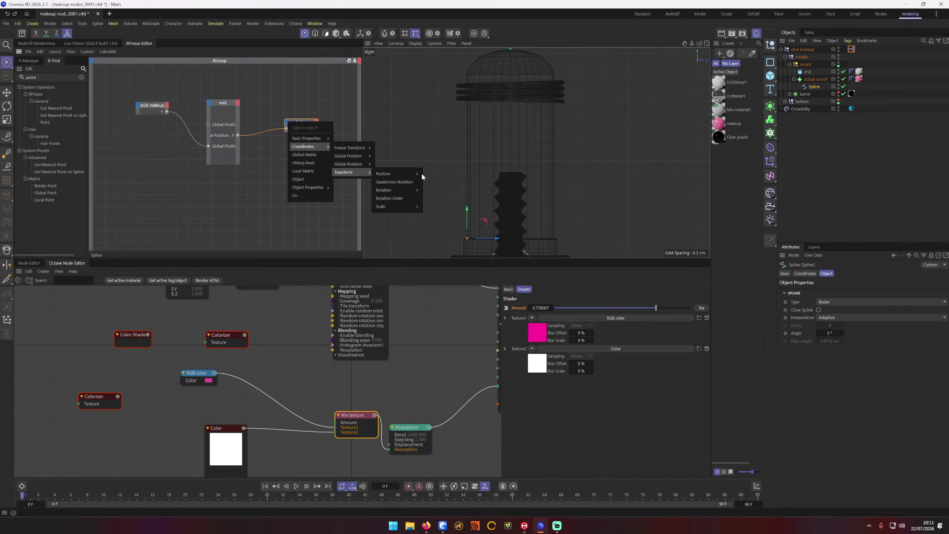
pyautogui.moveTo(419, 173)
pyautogui.click(434, 191)
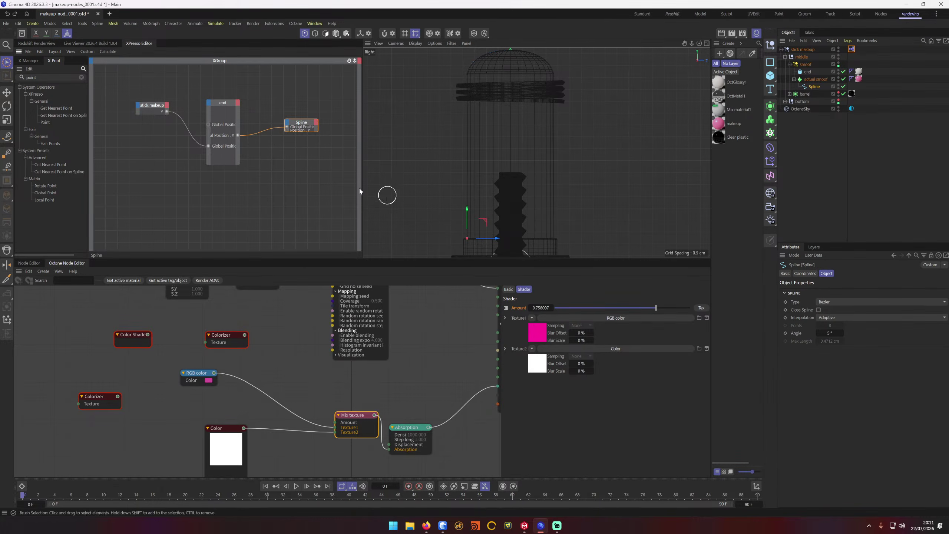
pyautogui.moveTo(312, 131); pyautogui.dragTo(317, 179)
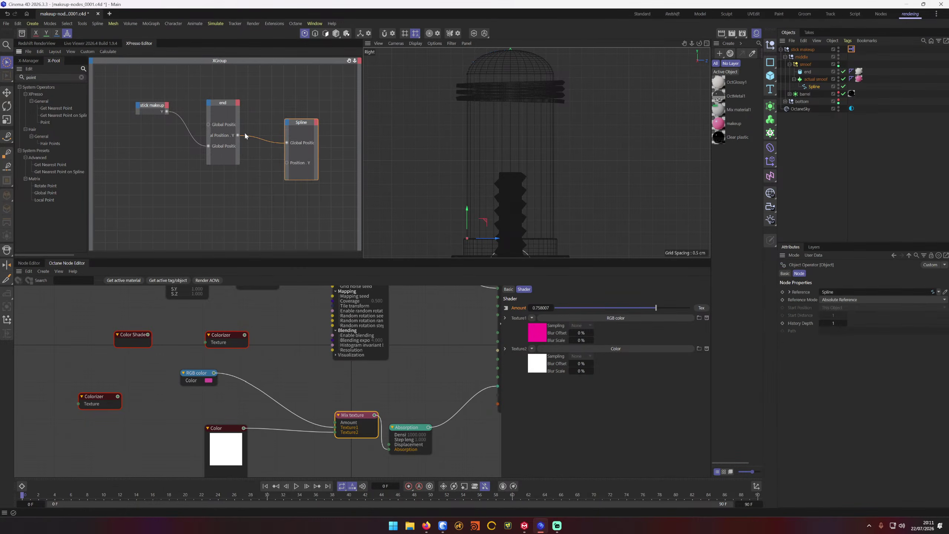
pyautogui.moveTo(239, 137); pyautogui.dragTo(340, 169)
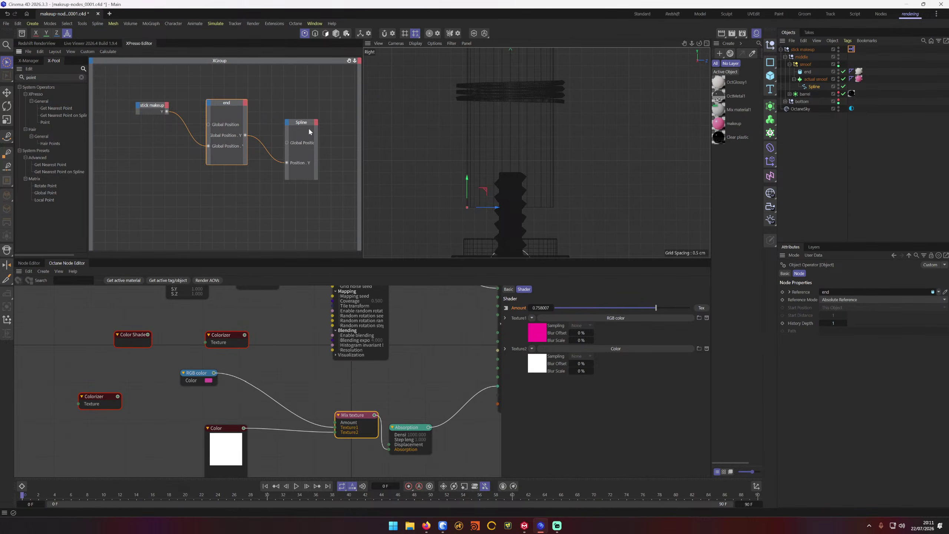
# Step: Add the stick makeup null's Smoof Y parameter to the viewport HUD and raise its slider to 22
pyautogui.click(808, 50)
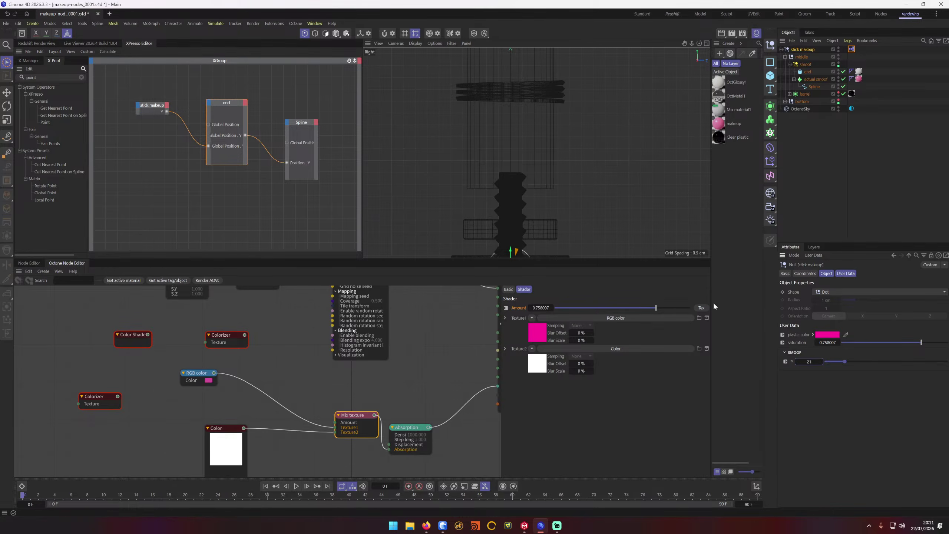
pyautogui.rightClick(805, 363)
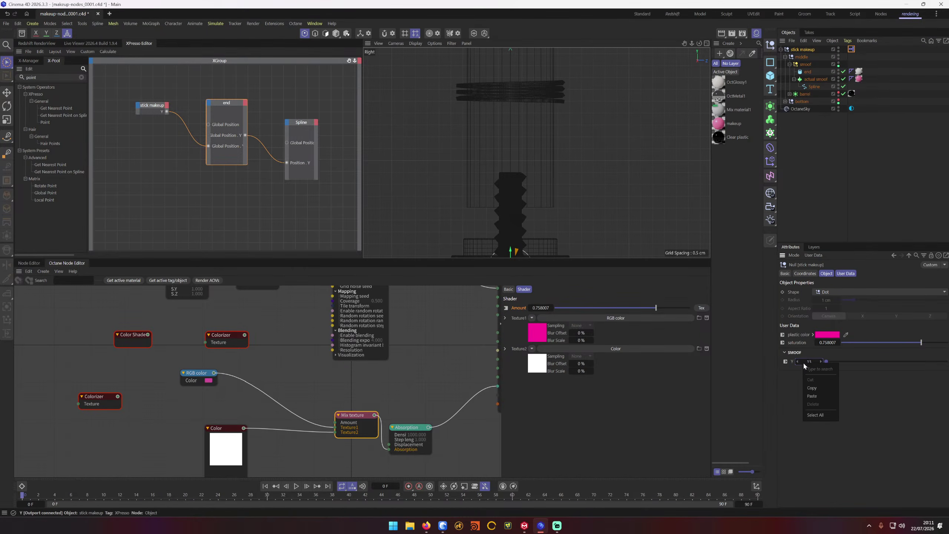
pyautogui.click(850, 384)
pyautogui.rightClick(791, 358)
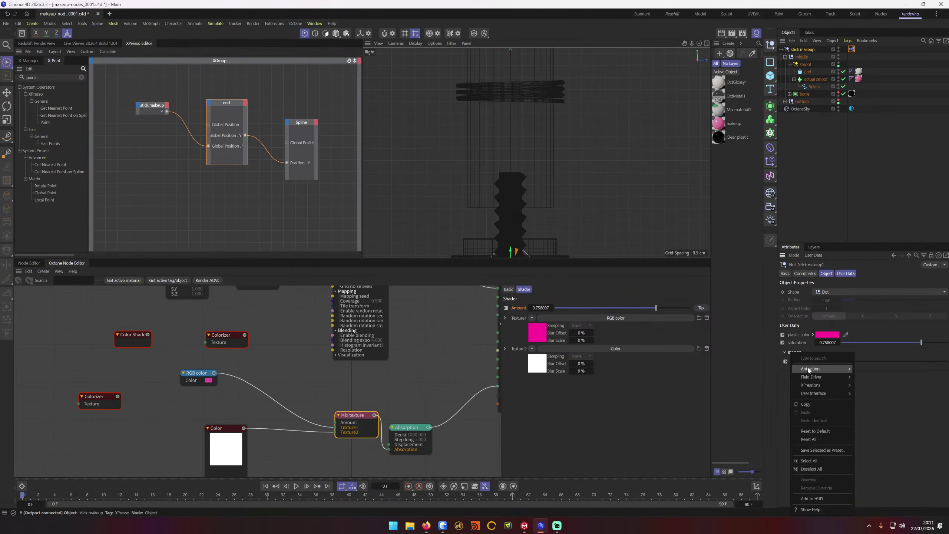
pyautogui.click(813, 498)
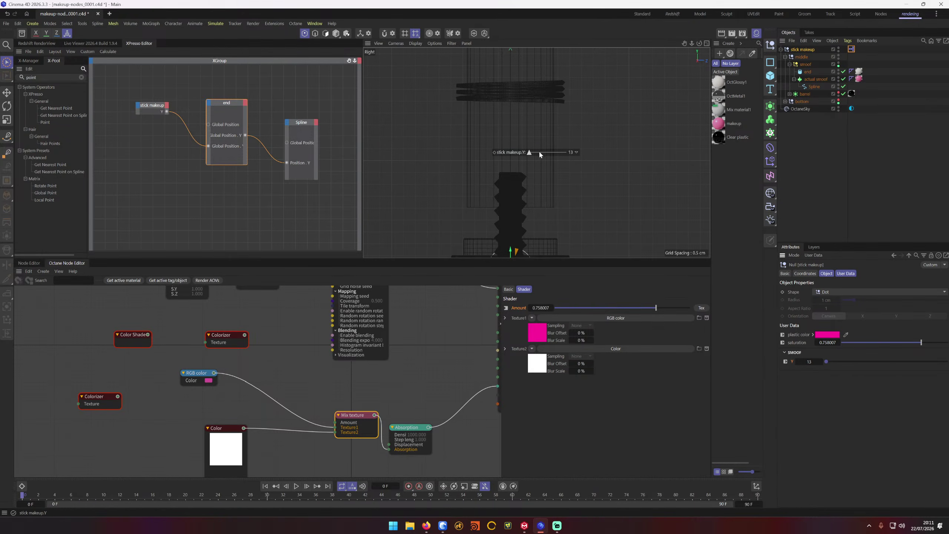
pyautogui.moveTo(529, 152)
pyautogui.mouseDown()
pyautogui.moveTo(564, 152)
pyautogui.moveTo(530, 151)
pyautogui.moveTo(561, 148)
pyautogui.moveTo(538, 143)
pyautogui.mouseUp()
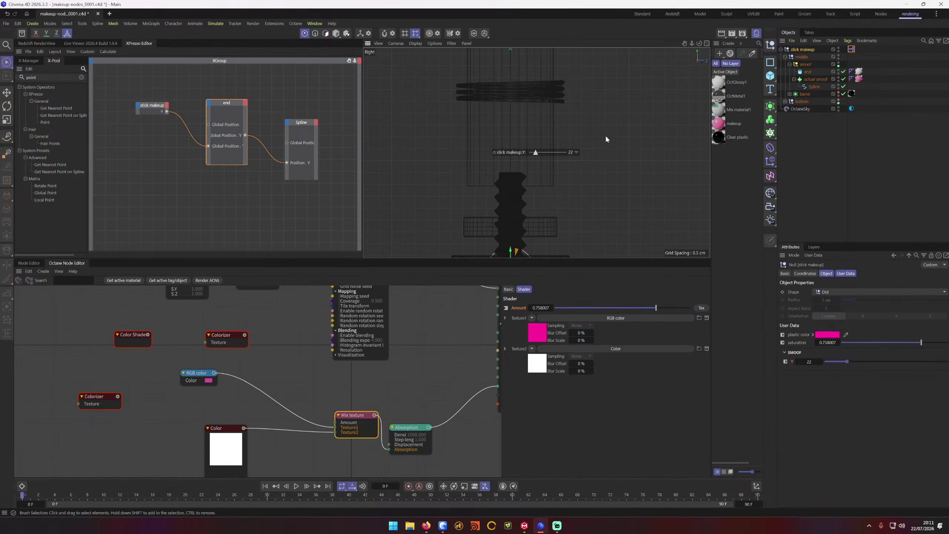
pyautogui.moveTo(596, 125); pyautogui.dragTo(597, 164, button='middle')
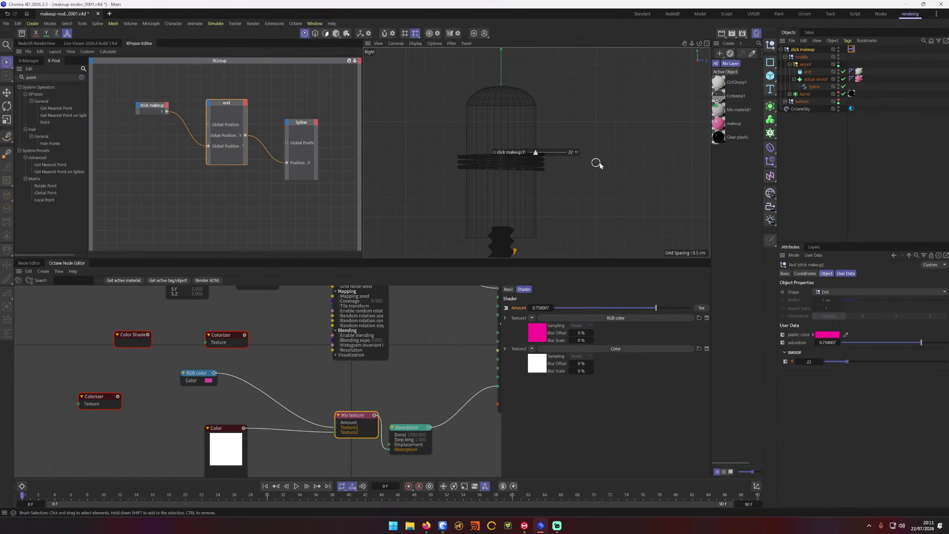
# Step: Add the actual smoof object back to the graph with a Global Position input and connect the end node's Global Position . Y output to it
pyautogui.click(278, 157)
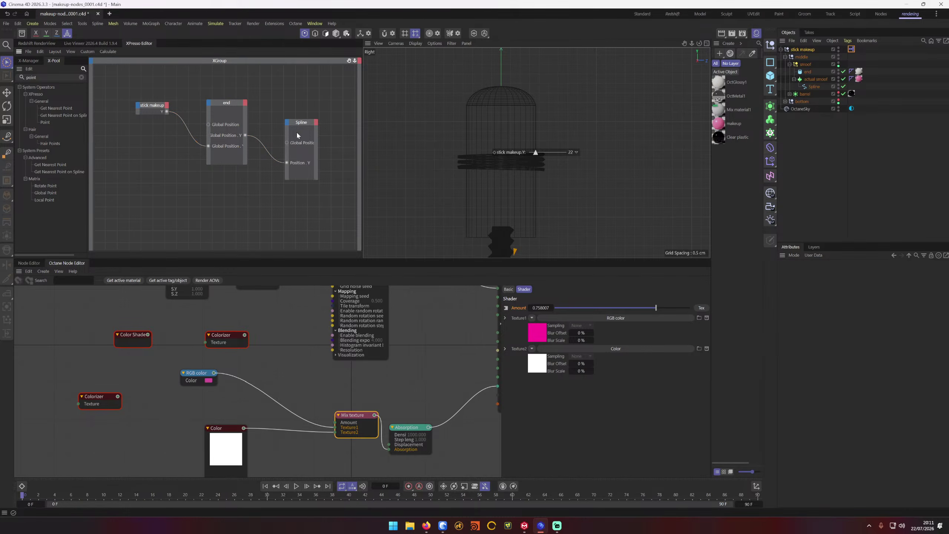
pyautogui.moveTo(340, 207); pyautogui.dragTo(308, 196)
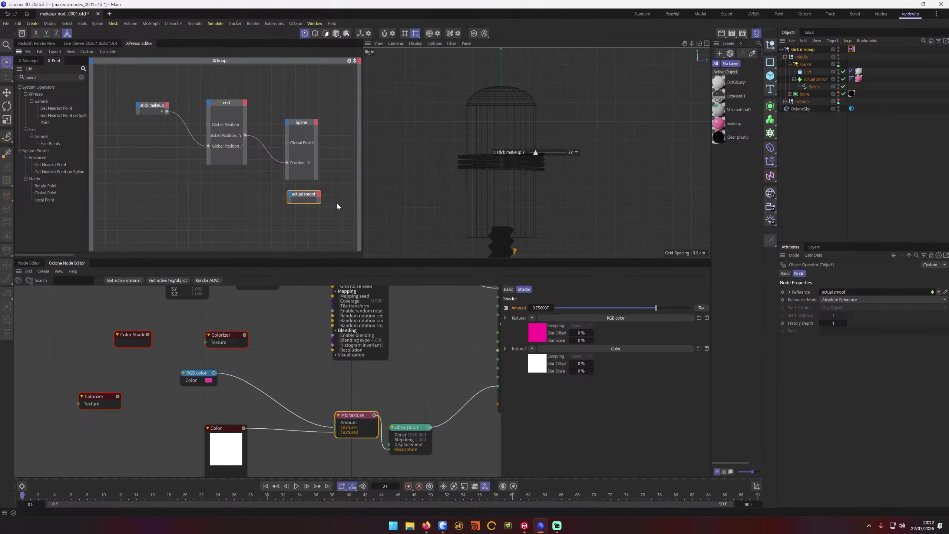
pyautogui.click(289, 195)
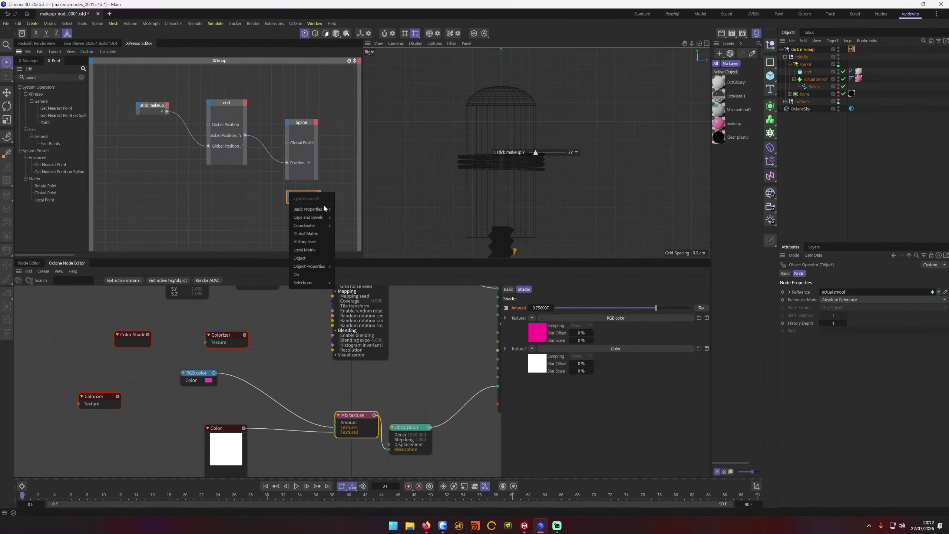
pyautogui.moveTo(326, 210)
pyautogui.moveTo(368, 213)
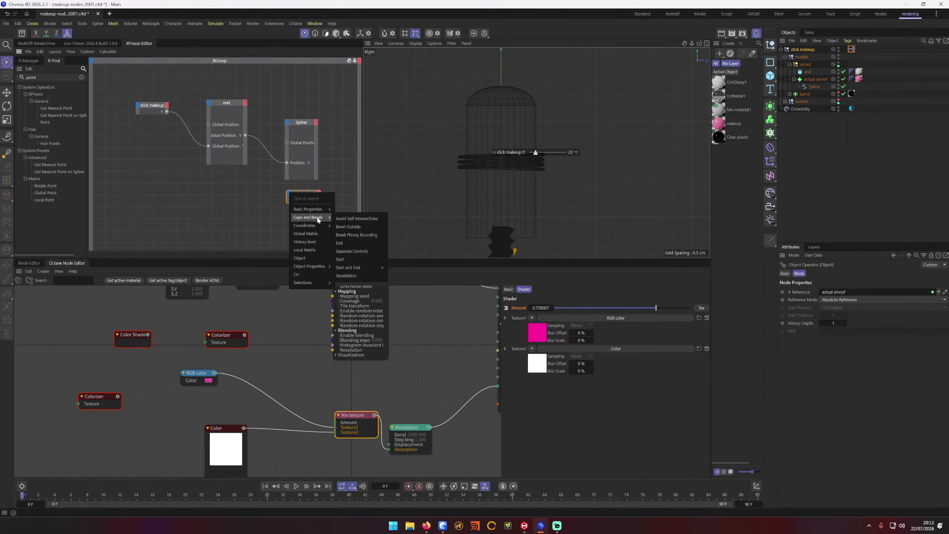
pyautogui.moveTo(320, 225)
pyautogui.moveTo(361, 235)
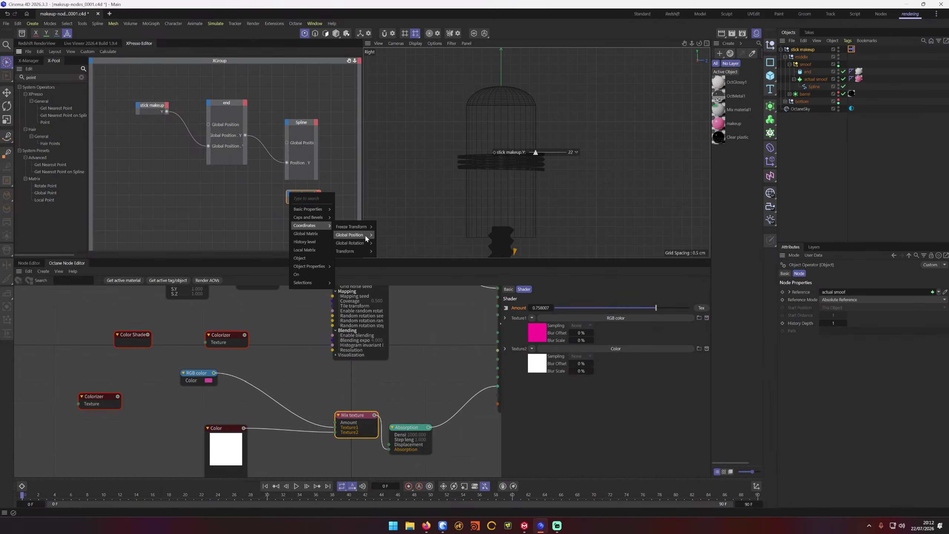
pyautogui.click(392, 252)
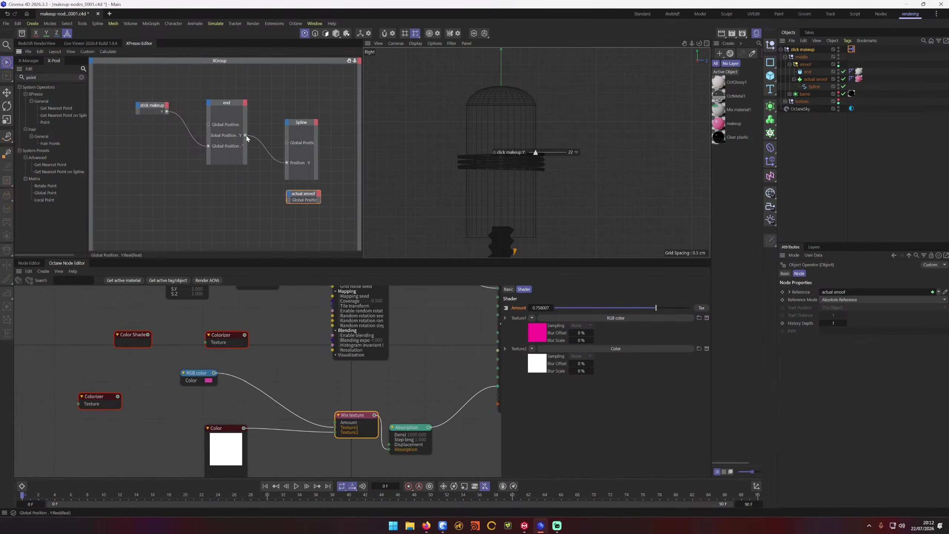
pyautogui.moveTo(264, 159); pyautogui.dragTo(289, 199)
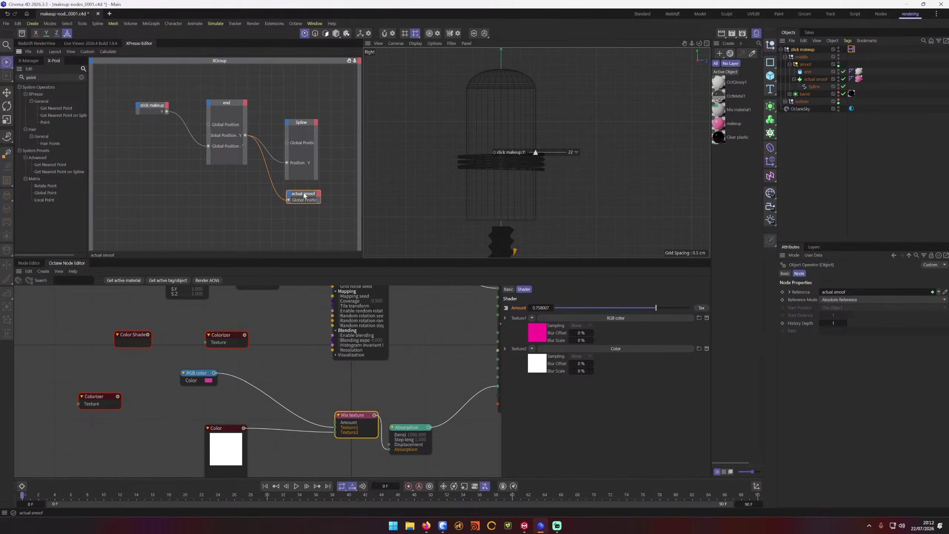
# Step: Lower the Smoof Y HUD slider to 13, and space the actual smoof and Spline nodes further apart in the graph
pyautogui.moveTo(536, 152)
pyautogui.mouseDown()
pyautogui.moveTo(564, 151)
pyautogui.moveTo(517, 153)
pyautogui.mouseUp()
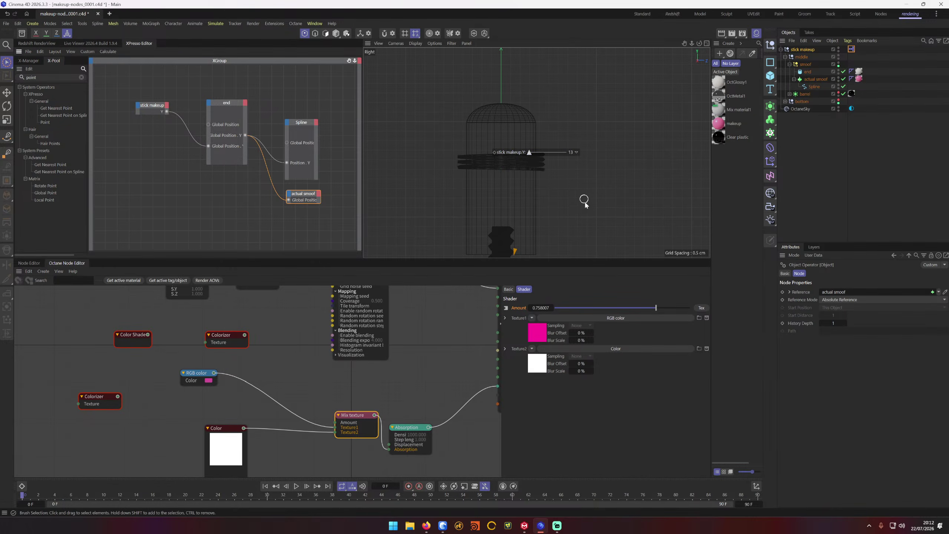
pyautogui.keyDown('alt'); pyautogui.moveTo(584, 200); pyautogui.dragTo(563, 156, button='middle'); pyautogui.keyUp('alt')
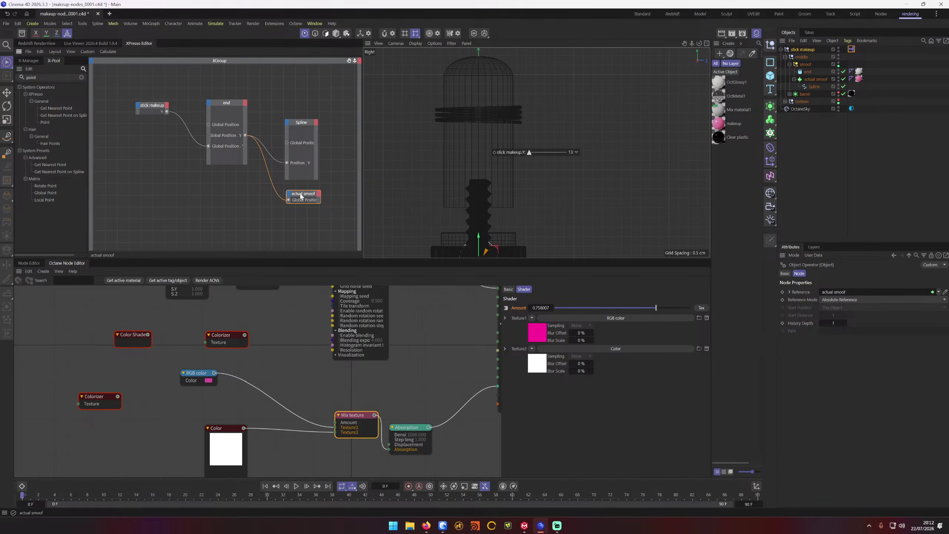
pyautogui.moveTo(304, 193); pyautogui.dragTo(319, 199)
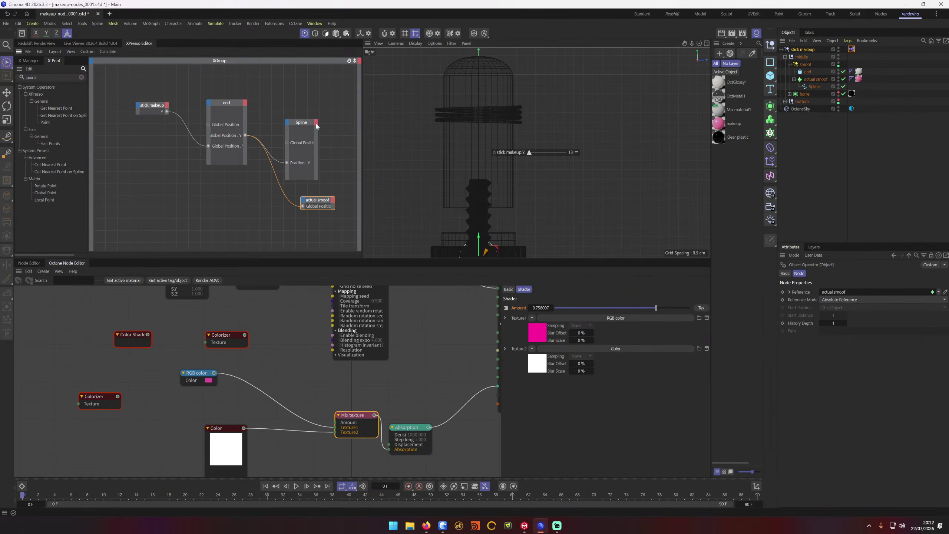
pyautogui.moveTo(316, 124); pyautogui.dragTo(315, 111)
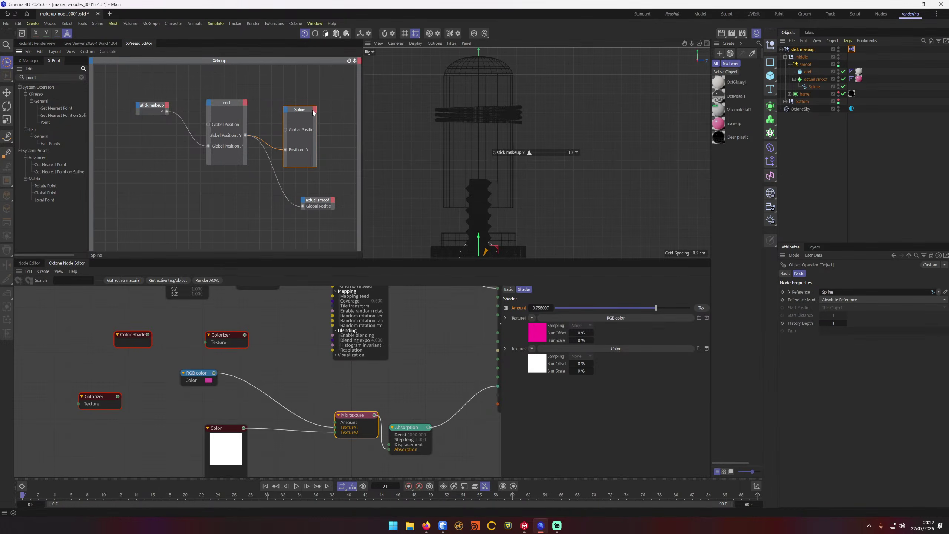
# Step: Add a Position . Y output to the Spline node in the XPresso graph
pyautogui.click(313, 113)
pyautogui.moveTo(336, 126)
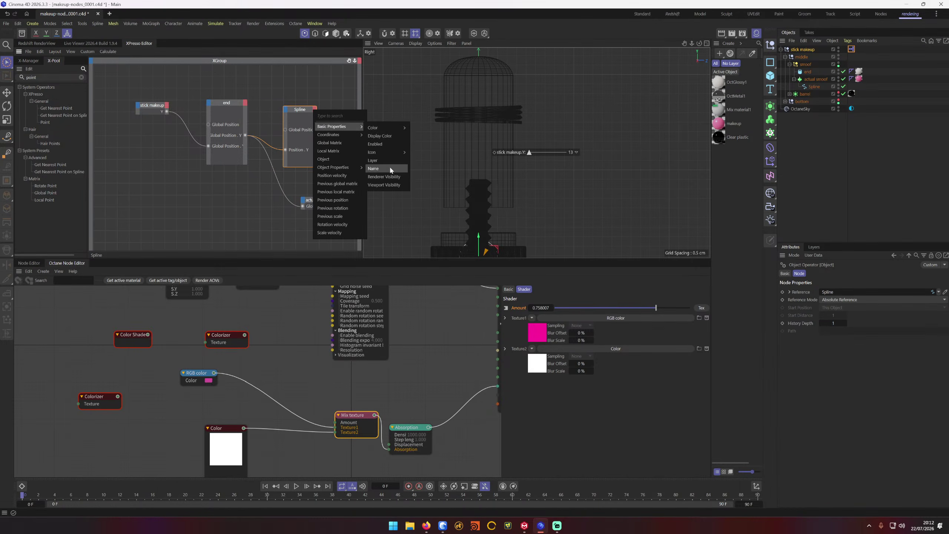
pyautogui.moveTo(391, 138)
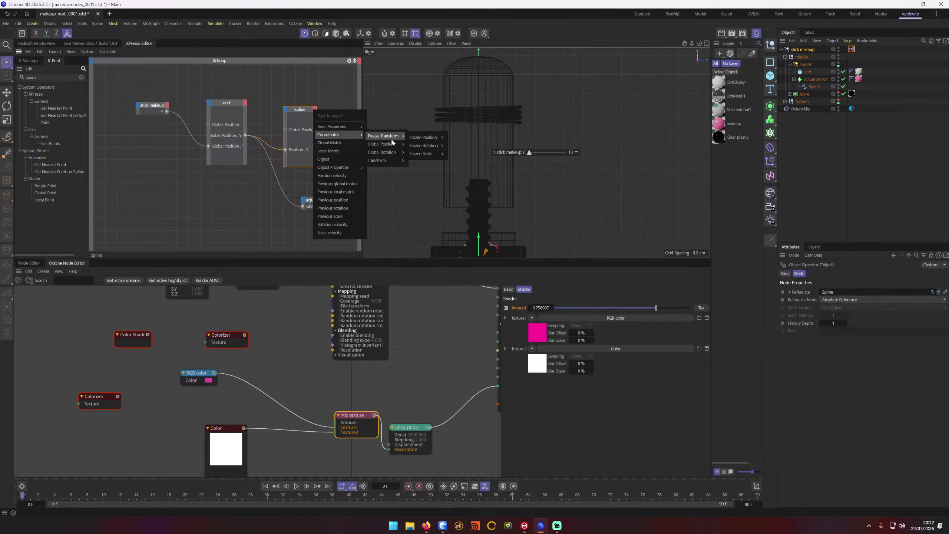
pyautogui.click(415, 175)
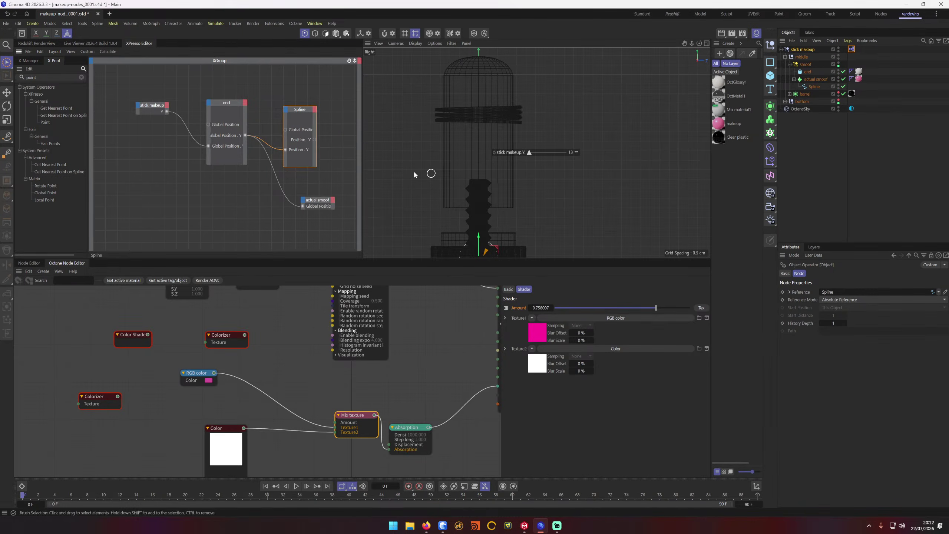
pyautogui.moveTo(315, 139)
pyautogui.mouseDown()
pyautogui.moveTo(196, 85)
pyautogui.moveTo(145, 113)
pyautogui.moveTo(331, 64)
pyautogui.moveTo(350, 105)
pyautogui.moveTo(309, 137)
pyautogui.mouseUp()
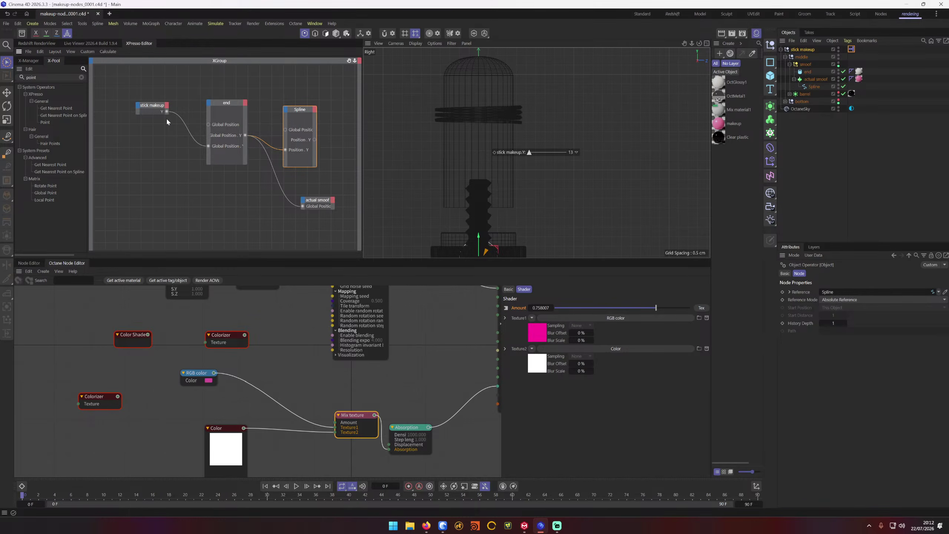
# Step: Add a Global Position . Y input to the stick makeup node
pyautogui.click(138, 108)
pyautogui.moveTo(162, 129)
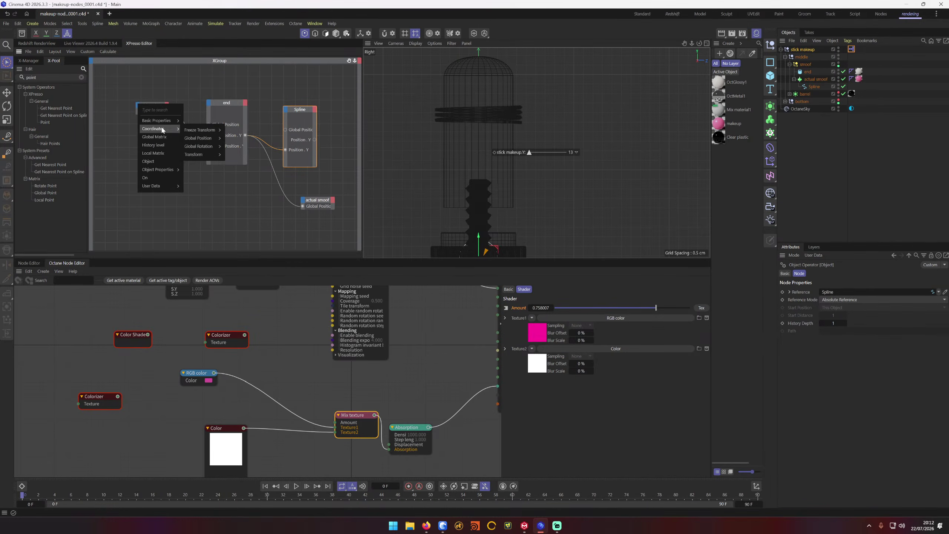
pyautogui.moveTo(200, 130)
pyautogui.click(193, 118)
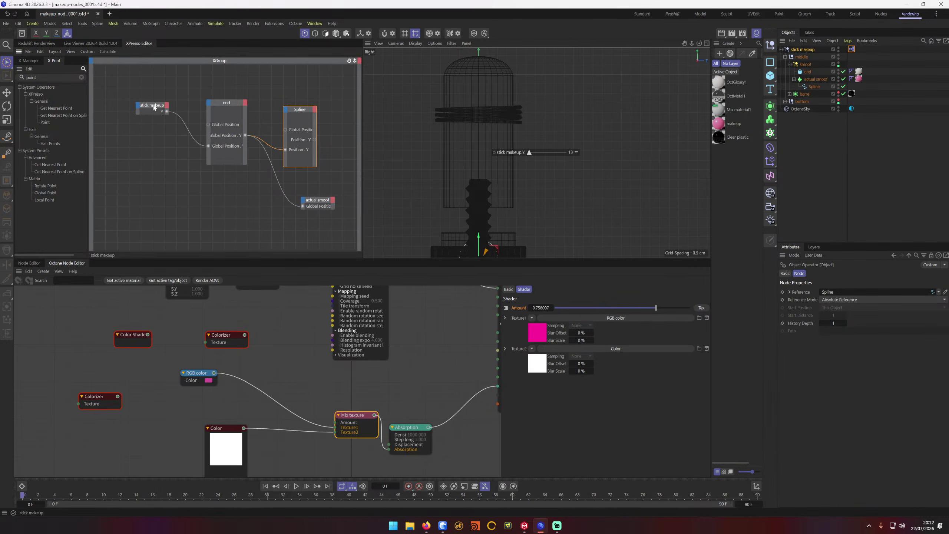
pyautogui.click(139, 107)
pyautogui.moveTo(164, 123)
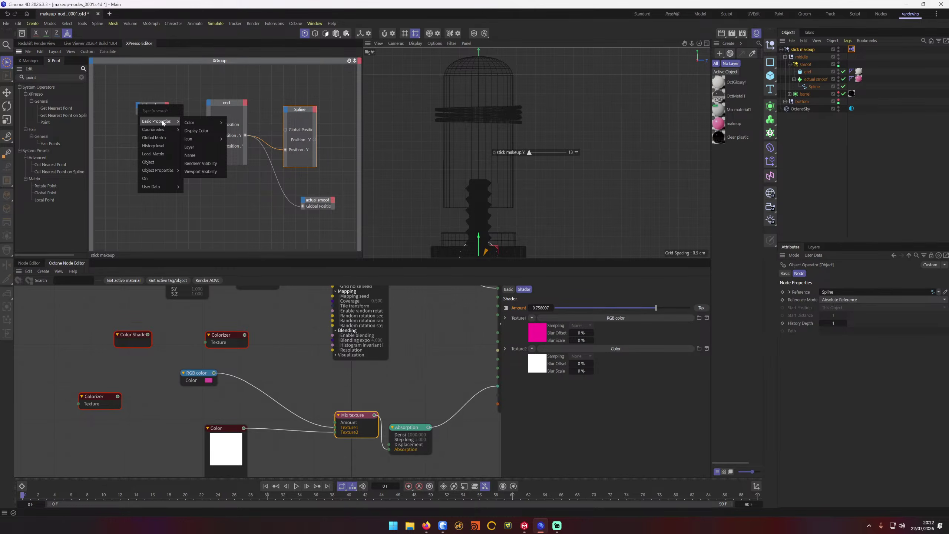
pyautogui.moveTo(199, 139)
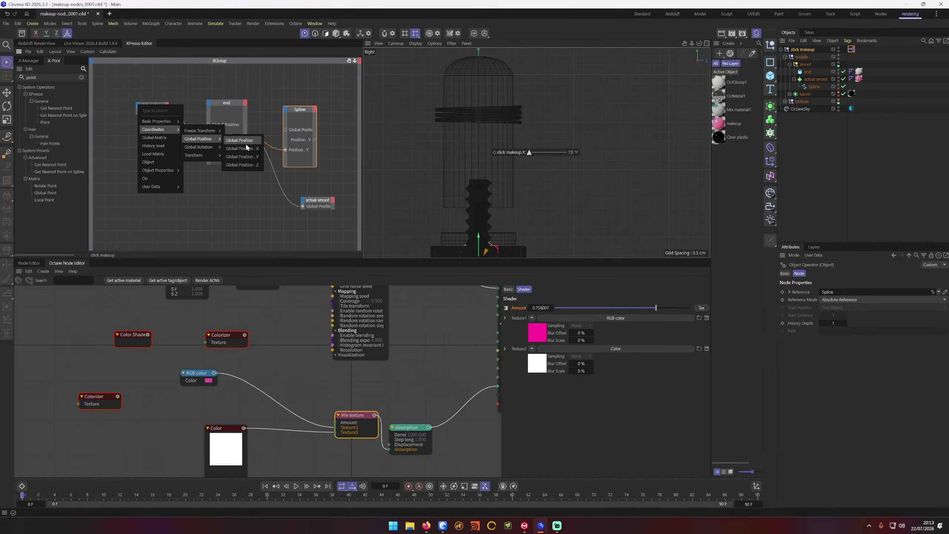
pyautogui.click(252, 157)
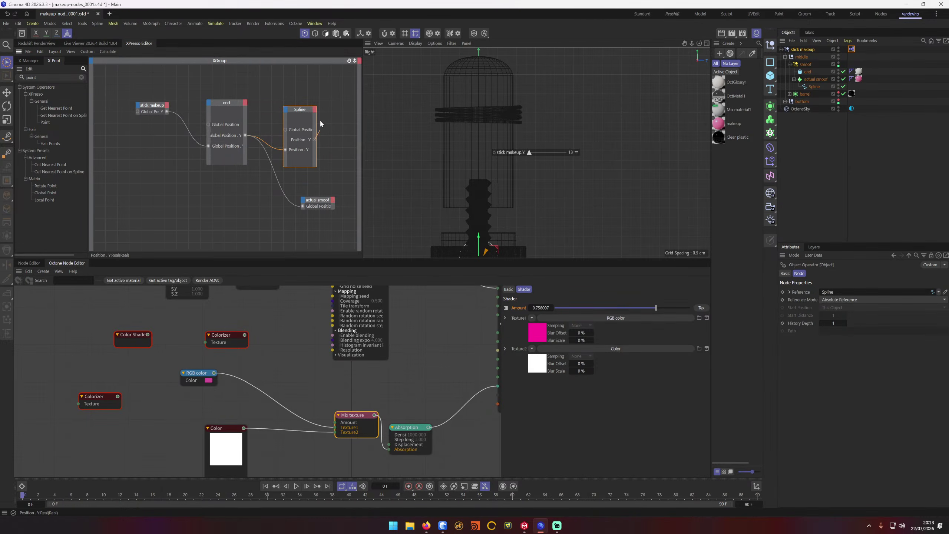
# Step: Try to connect the Spline node's Position . Y output to the end node, and widen the end node to show its full port names
pyautogui.moveTo(315, 140); pyautogui.dragTo(210, 144)
pyautogui.moveTo(208, 135); pyautogui.dragTo(229, 138)
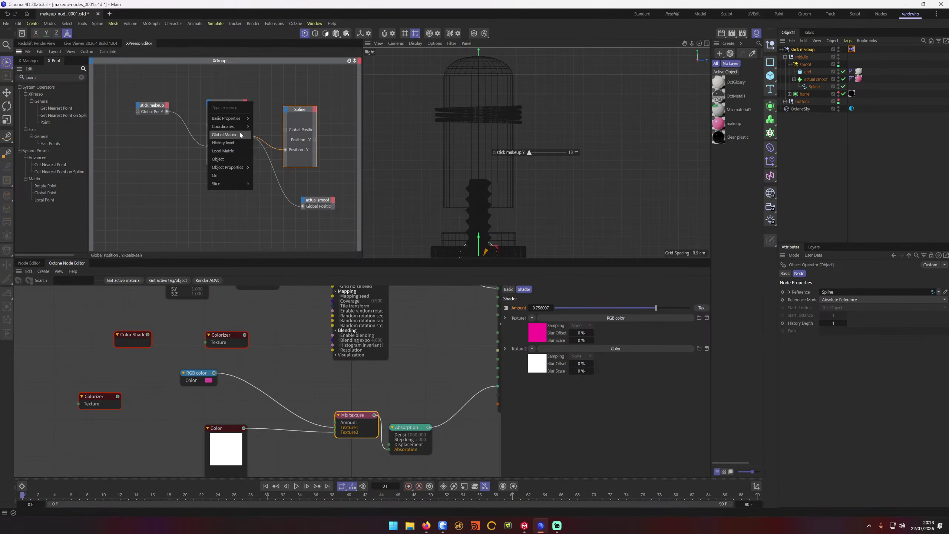
pyautogui.moveTo(247, 167); pyautogui.dragTo(259, 173)
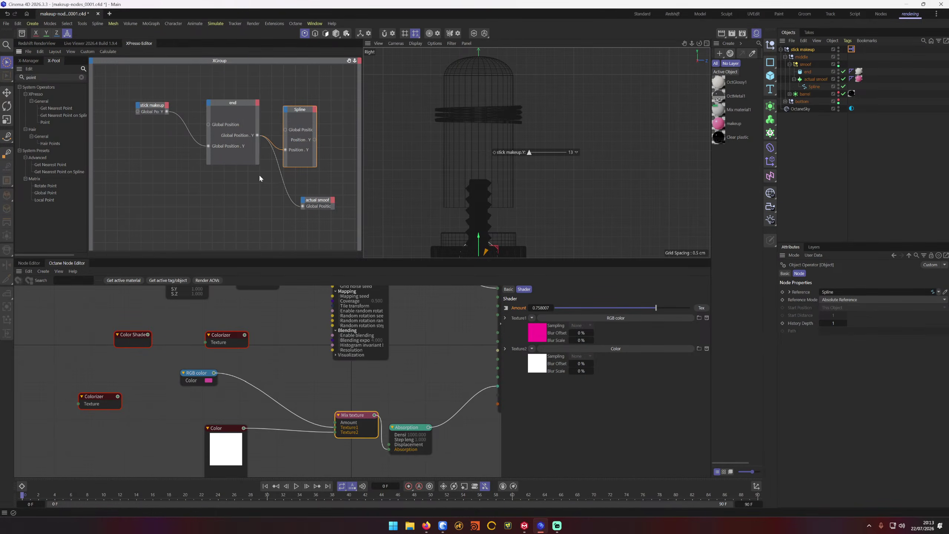
pyautogui.click(205, 116)
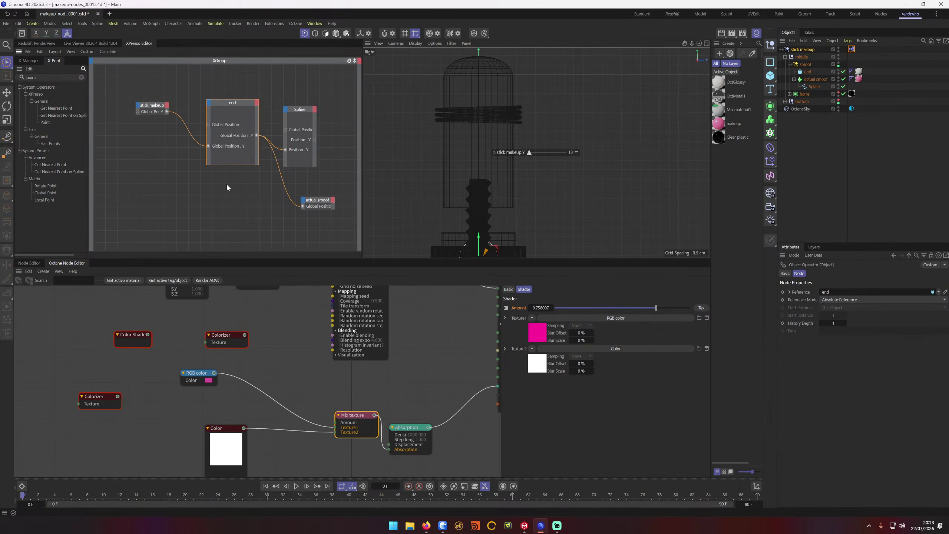
pyautogui.click(230, 200)
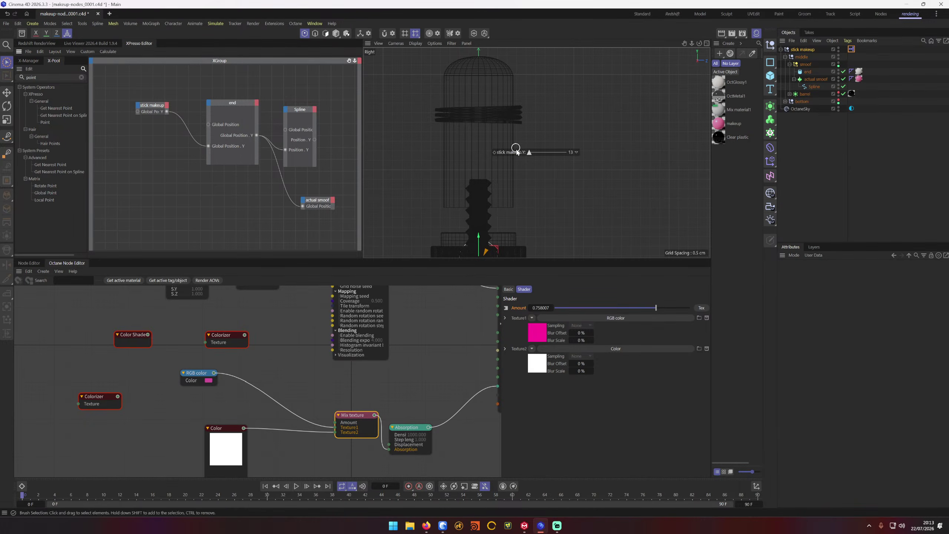
# Step: Move the stick makeup Y HUD slider away from the model, disconnect the actual smoof node from the end node, and set the slider to 13
pyautogui.keyDown('ctrl'); pyautogui.moveTo(530, 146); pyautogui.dragTo(642, 81); pyautogui.keyUp('ctrl')
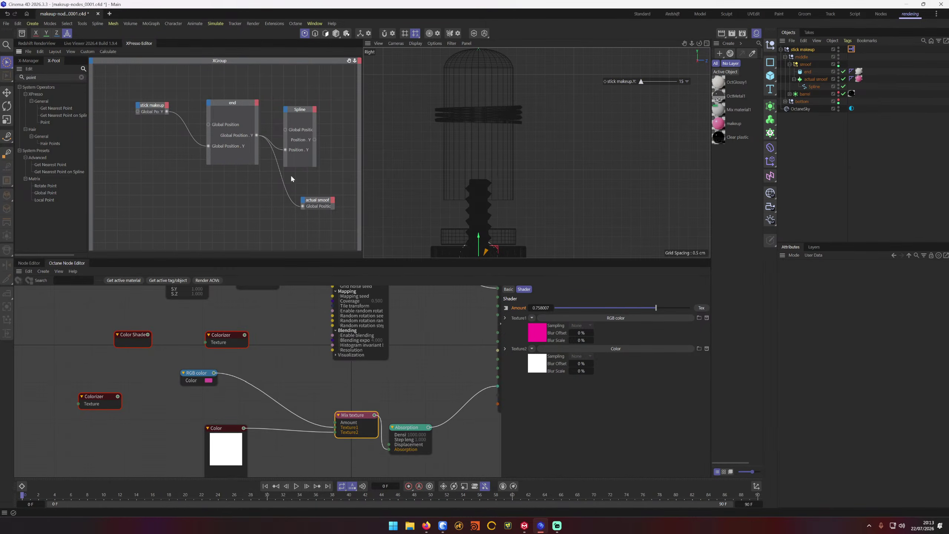
pyautogui.moveTo(301, 206); pyautogui.dragTo(282, 204)
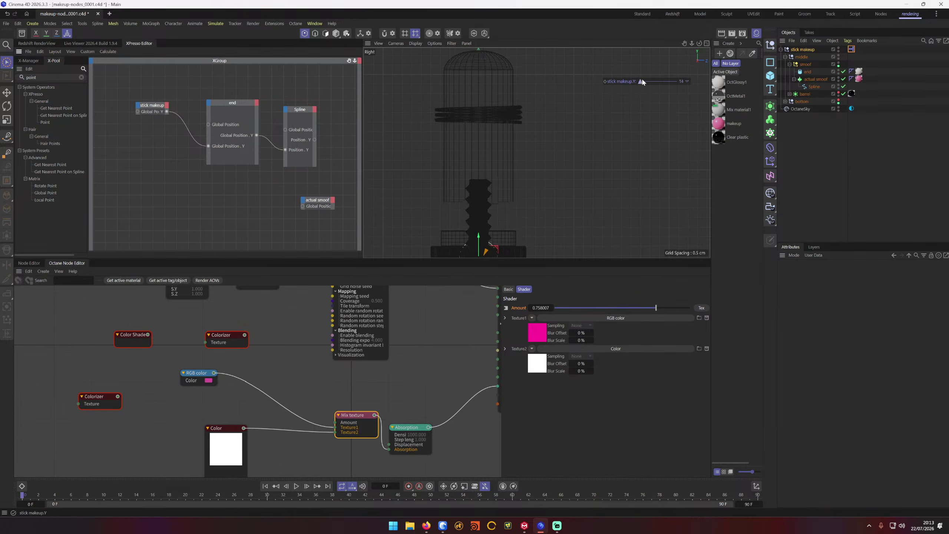
pyautogui.moveTo(641, 78)
pyautogui.mouseDown()
pyautogui.moveTo(657, 80)
pyautogui.moveTo(635, 83)
pyautogui.mouseUp()
pyautogui.moveTo(648, 82)
pyautogui.mouseDown()
pyautogui.moveTo(658, 85)
pyautogui.moveTo(628, 81)
pyautogui.moveTo(663, 85)
pyautogui.moveTo(640, 82)
pyautogui.mouseUp()
# Step: Reroute the end node's Global Position . Y output from the Spline's Position . Y to its Global Position input, testing the Y slider between 32 and 13
pyautogui.moveTo(285, 149); pyautogui.dragTo(254, 172)
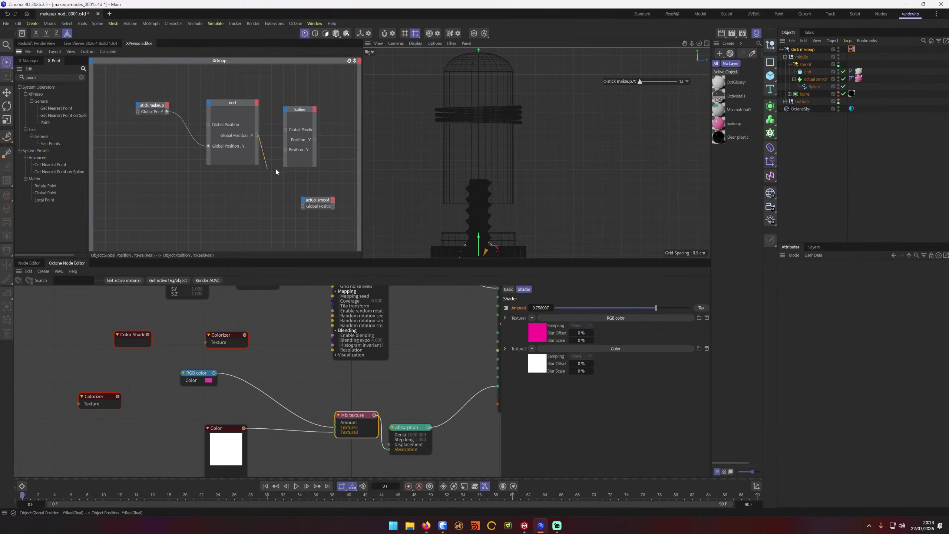
pyautogui.moveTo(645, 84)
pyautogui.mouseDown()
pyautogui.moveTo(660, 79)
pyautogui.moveTo(650, 83)
pyautogui.mouseUp()
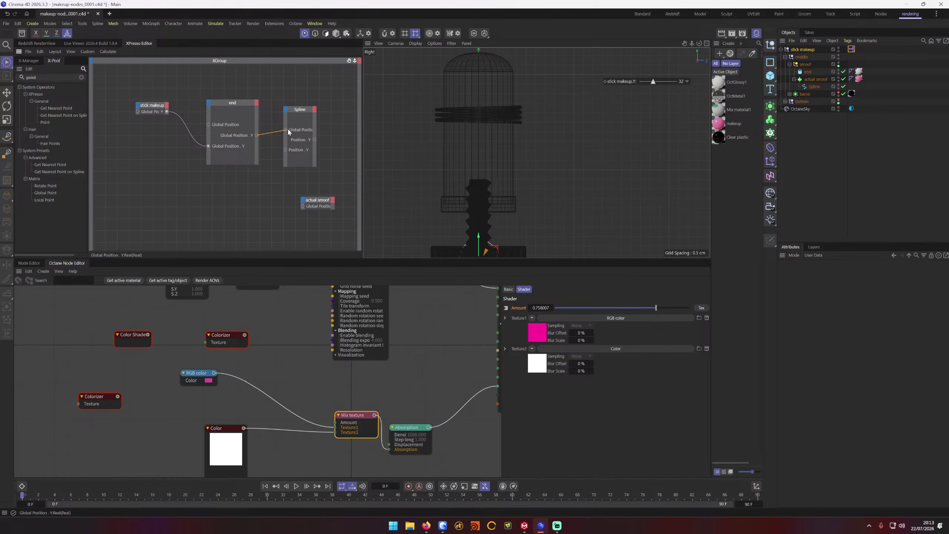
pyautogui.moveTo(285, 130); pyautogui.dragTo(285, 130)
pyautogui.moveTo(658, 80); pyautogui.dragTo(610, 91)
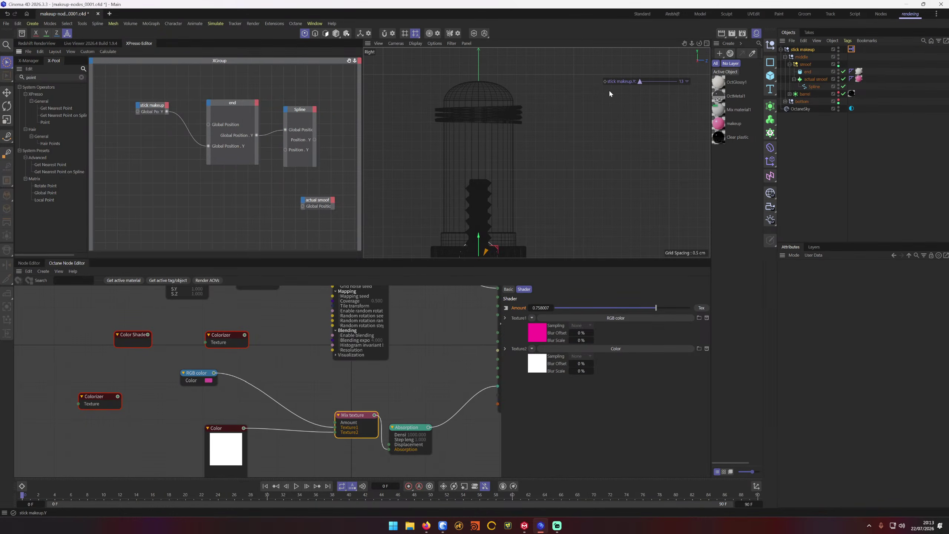
# Step: Try linking the end node's output to the Spline's Position . Y as well, and test the Y HUD slider, ending at 16
pyautogui.click(253, 157)
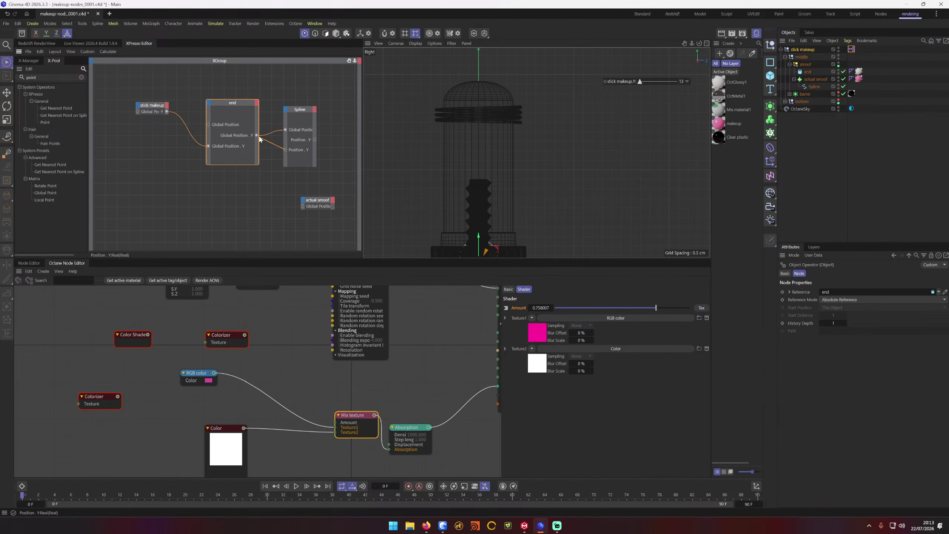
pyautogui.moveTo(642, 83); pyautogui.dragTo(691, 80)
pyautogui.scroll(-7, 566, 132)
pyautogui.moveTo(630, 82)
pyautogui.mouseDown()
pyautogui.moveTo(671, 83)
pyautogui.moveTo(631, 86)
pyautogui.moveTo(645, 85)
pyautogui.mouseUp()
pyautogui.scroll(5, 525, 142)
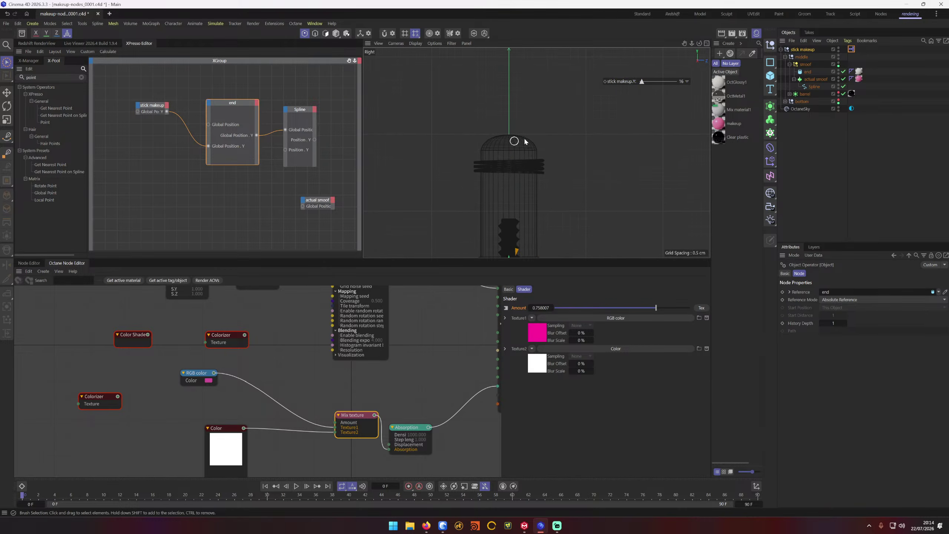
pyautogui.scroll(-2, 525, 141)
# Step: Remove the link to the Spline's Global Position, keep the end node's output on Position . Y, and set the Y HUD slider to 13
pyautogui.click(279, 134)
pyautogui.press('Delete')
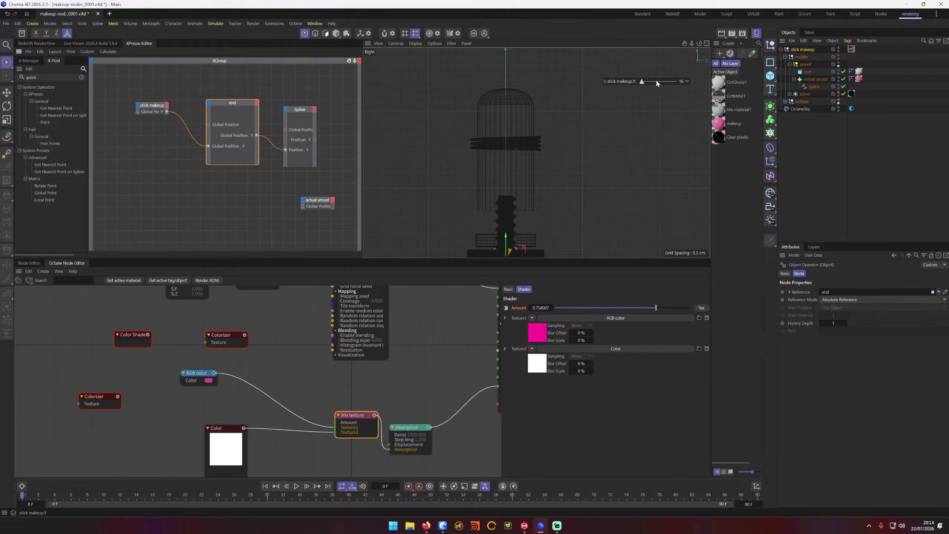
pyautogui.moveTo(655, 79); pyautogui.dragTo(657, 84)
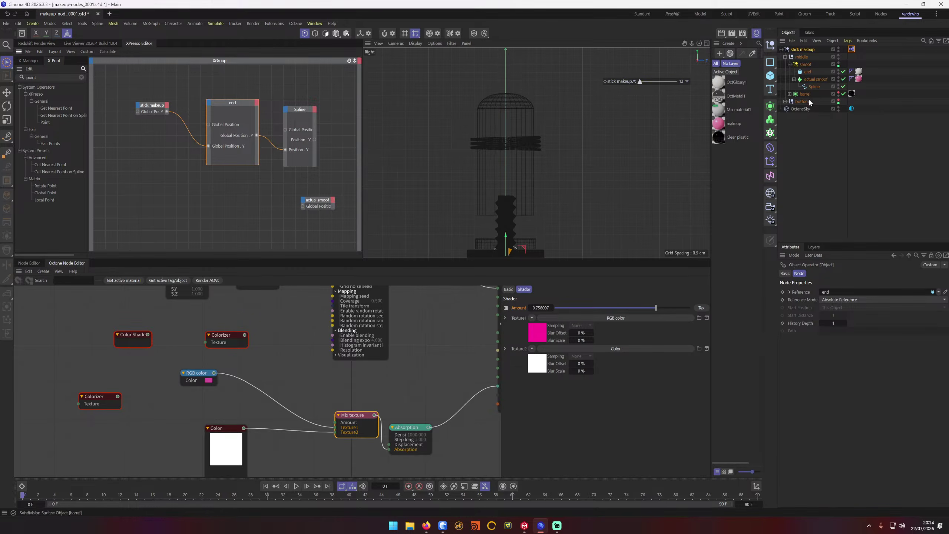
# Step: Try moving the lowest point of the actual smoof's Spline up and down to adjust the bottom edge of the lathe
pyautogui.click(815, 86)
pyautogui.moveTo(479, 189)
pyautogui.mouseDown()
pyautogui.moveTo(474, 145)
pyautogui.moveTo(471, 187)
pyautogui.moveTo(475, 174)
pyautogui.mouseUp()
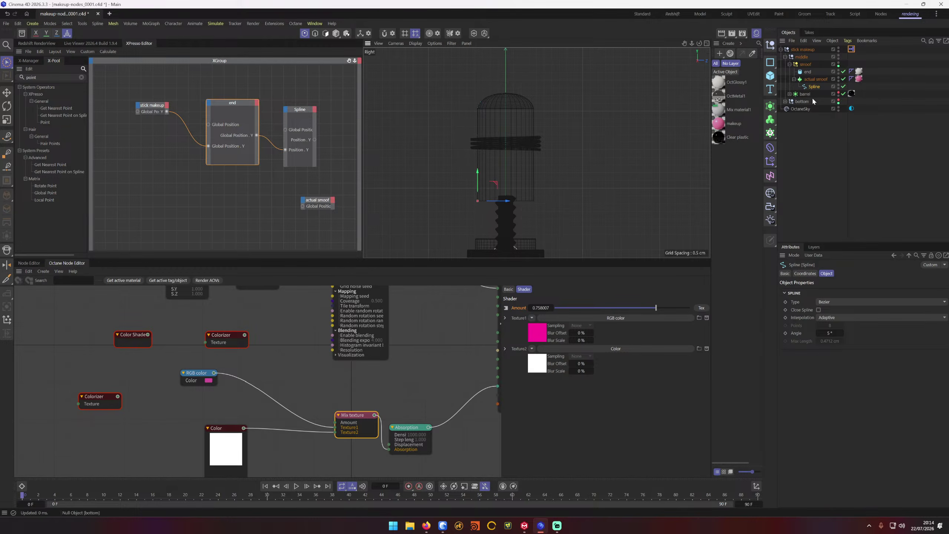
pyautogui.click(804, 273)
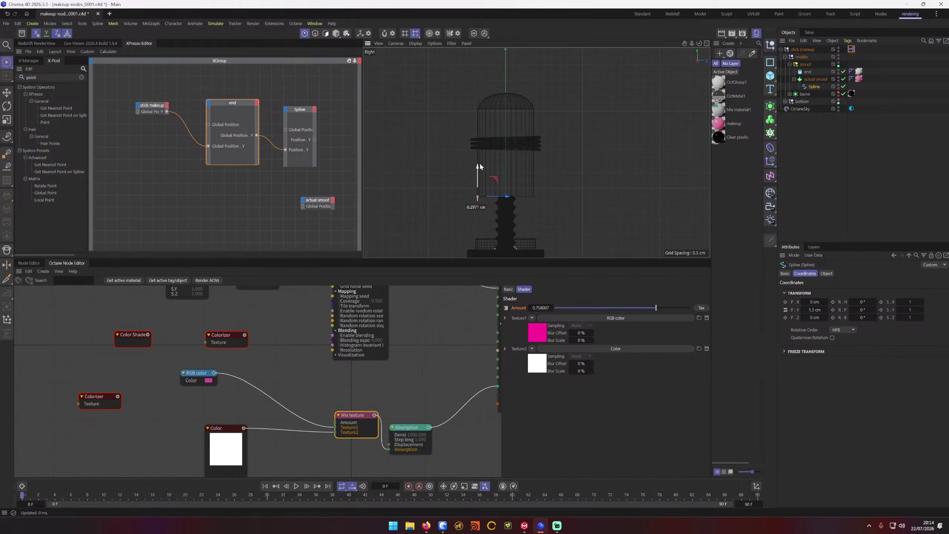
pyautogui.moveTo(478, 172)
pyautogui.mouseDown()
pyautogui.moveTo(477, 186)
pyautogui.moveTo(475, 161)
pyautogui.moveTo(477, 183)
pyautogui.mouseUp()
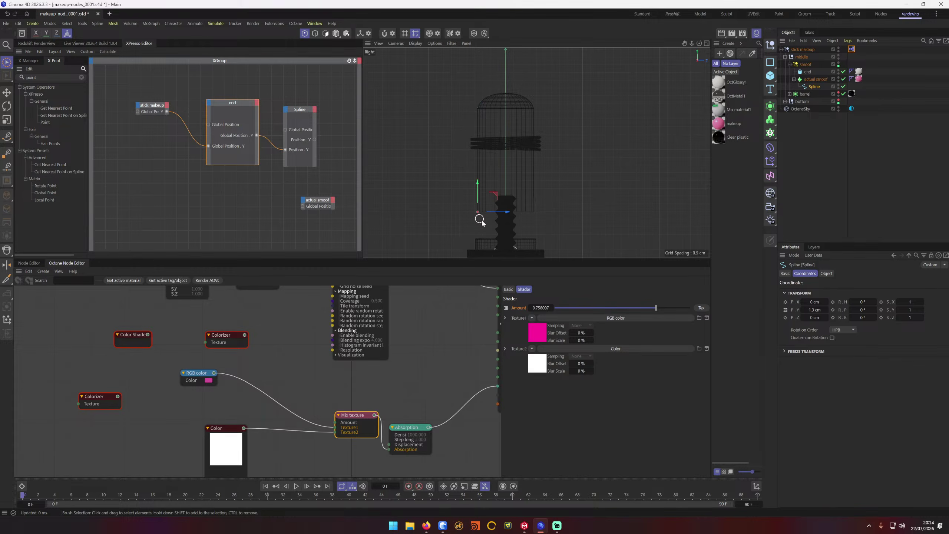
pyautogui.press('Return')
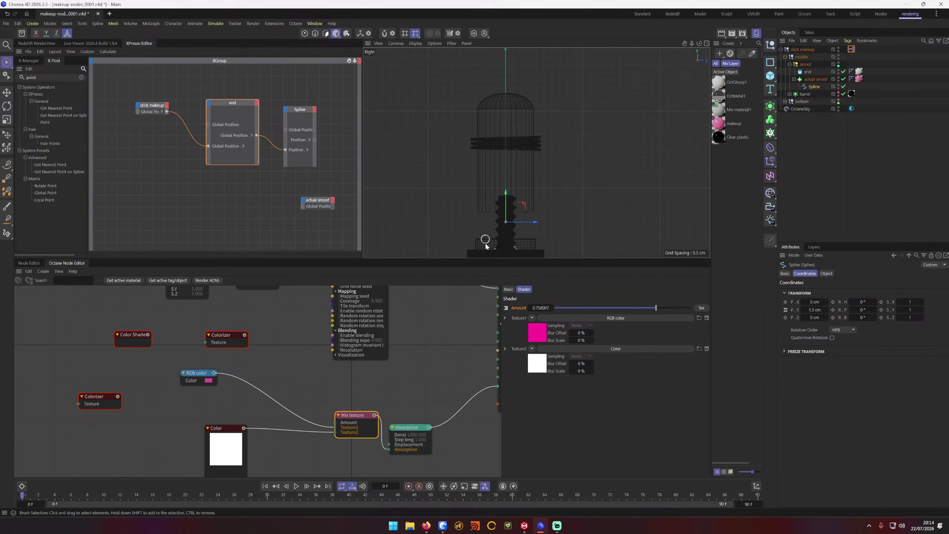
pyautogui.press('Return')
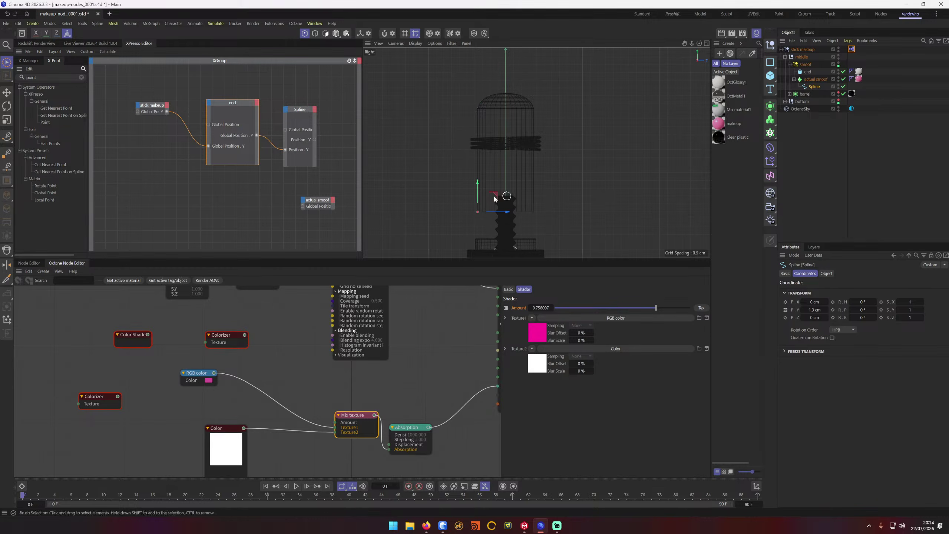
pyautogui.moveTo(478, 187); pyautogui.dragTo(481, 208)
pyautogui.press('Return')
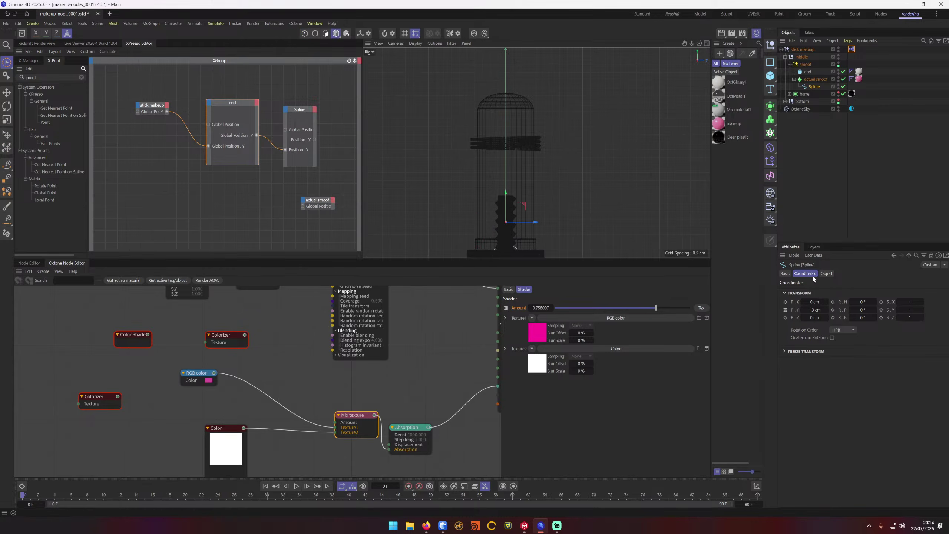
# Step: Undo the last Spline point move, and test the Smoof Y slider in the stick makeup null's user data
pyautogui.click(803, 50)
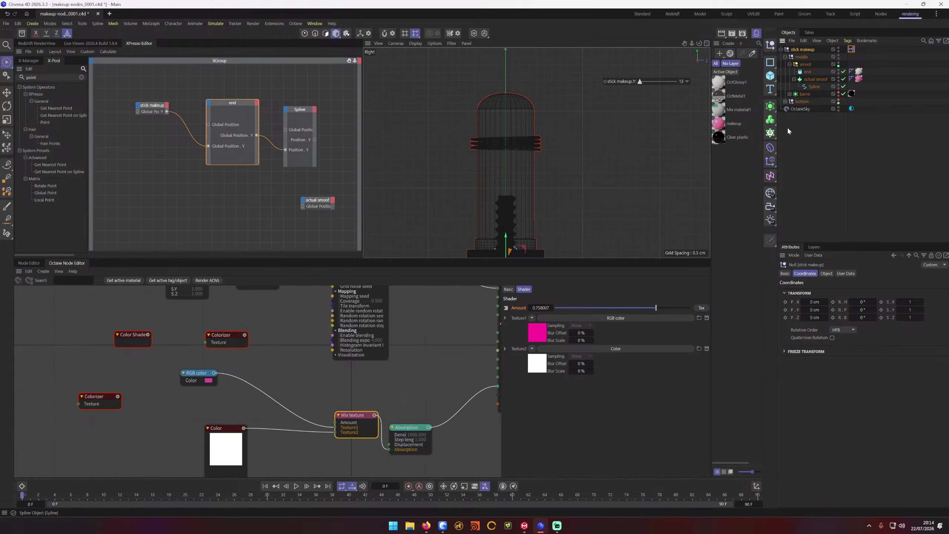
pyautogui.click(846, 274)
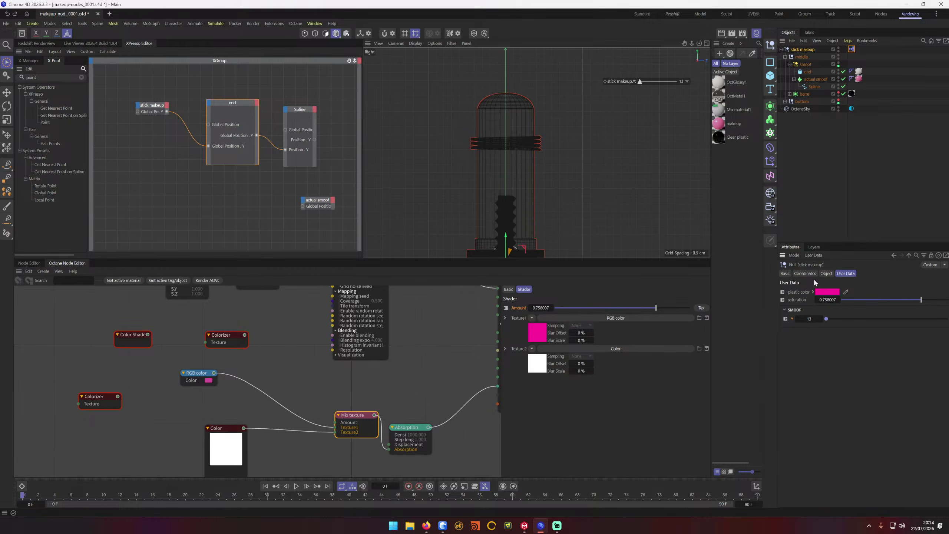
pyautogui.hotkey('ctrl', 'z')
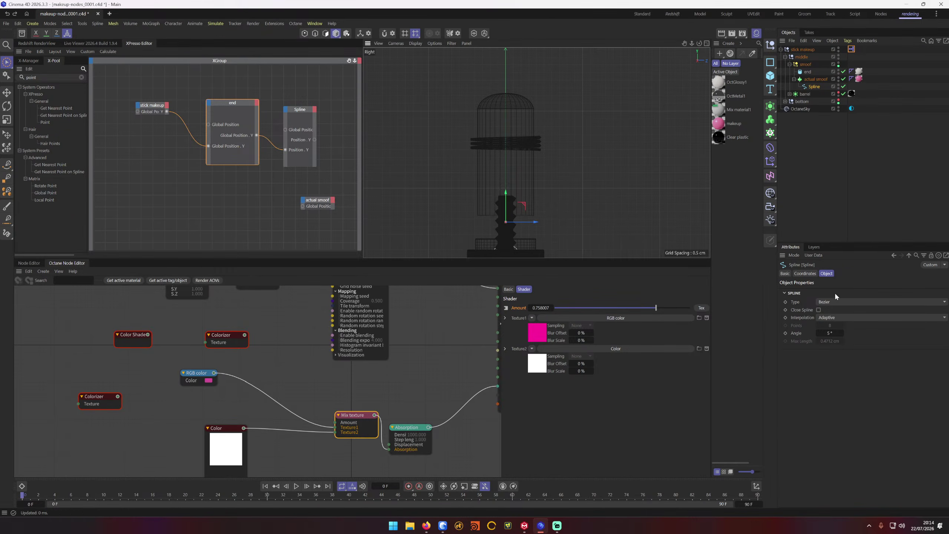
pyautogui.click(803, 49)
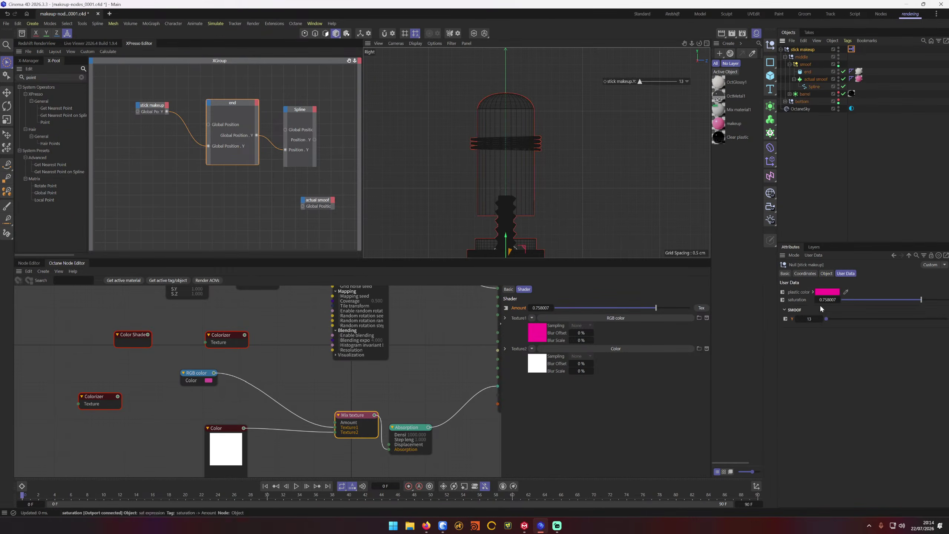
pyautogui.moveTo(826, 319); pyautogui.dragTo(804, 321)
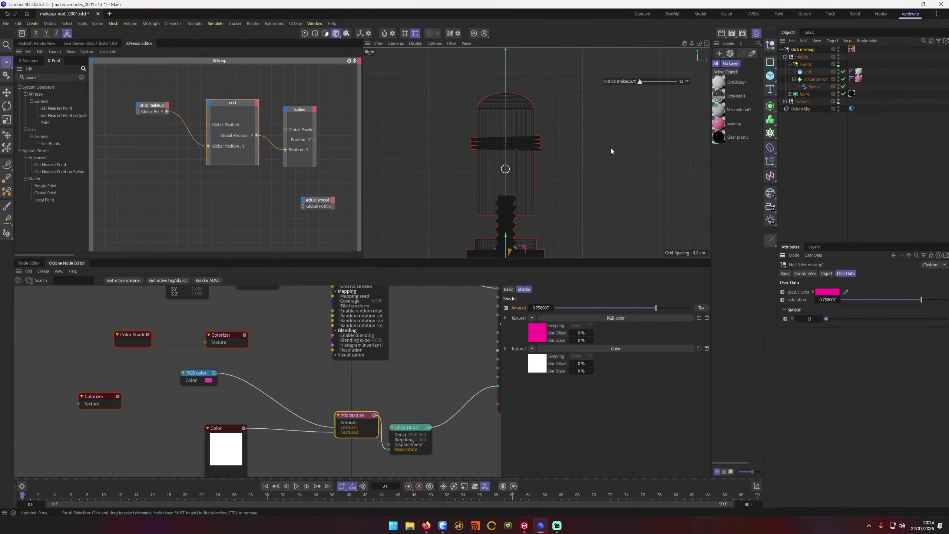
# Step: Set the actual smoof lathe's Z position to 0 cm
pyautogui.click(813, 79)
pyautogui.click(805, 273)
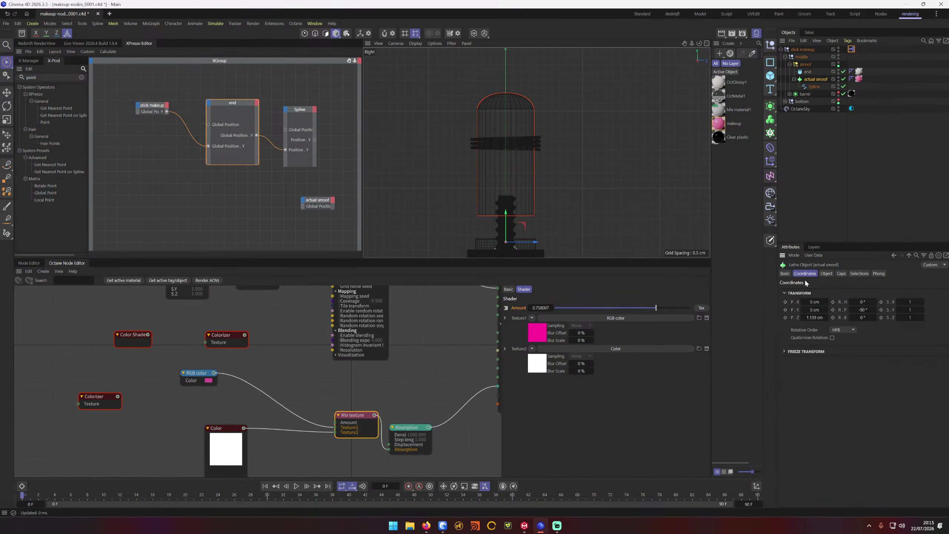
pyautogui.click(816, 318)
pyautogui.write('0')
pyautogui.press('Return')
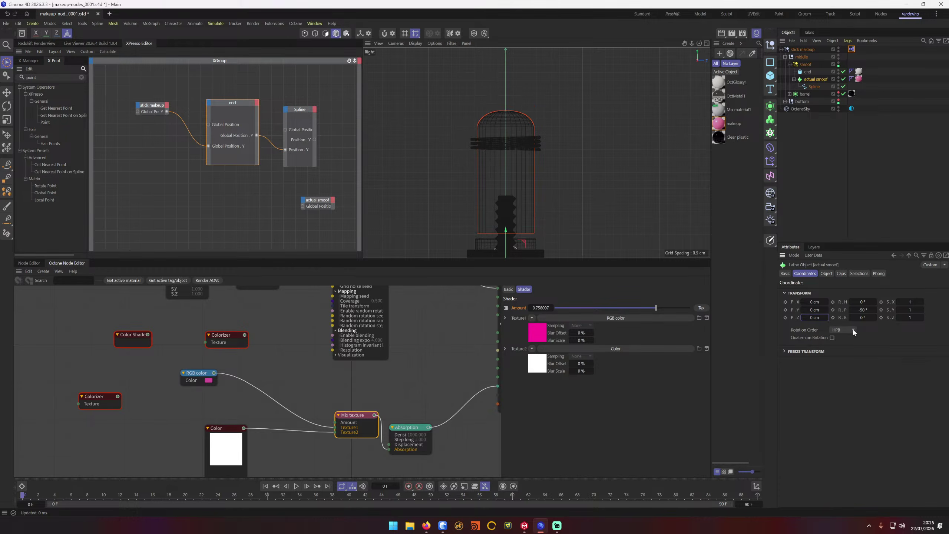
# Step: Undo the actual smoof lathe's Z position change and return to the stick makeup null's user data
pyautogui.hotkey('ctrl', 'z')
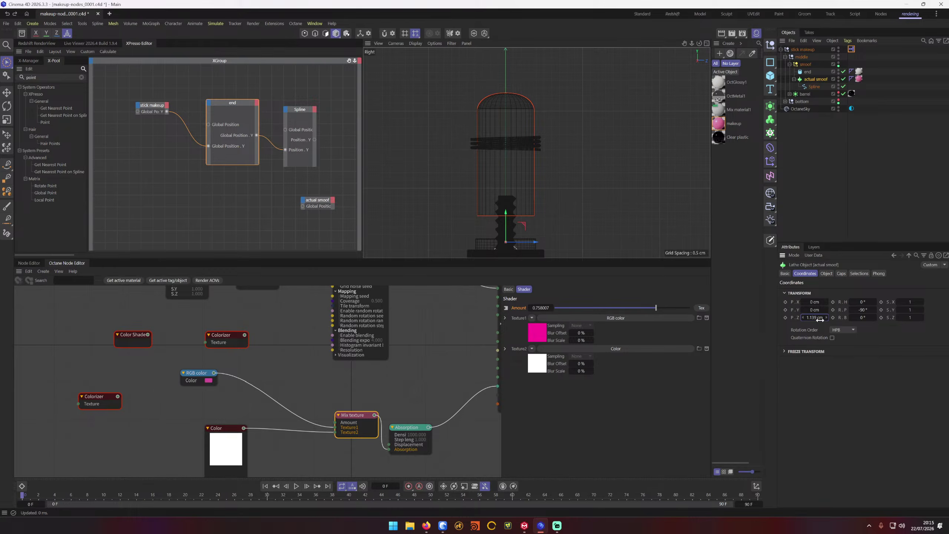
pyautogui.hotkey('ctrl', 'z')
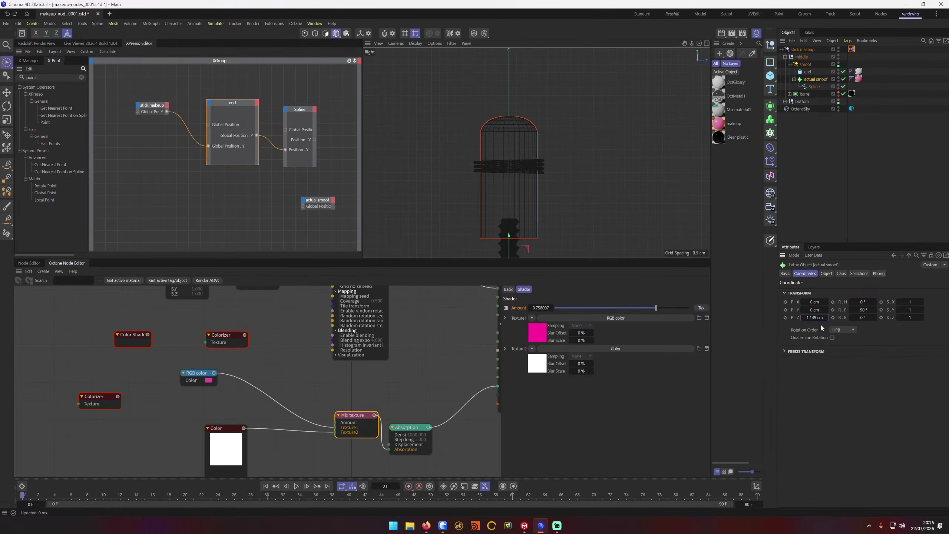
pyautogui.hotkey('ctrl', 'z')
pyautogui.hotkey('ctrl', 'z')
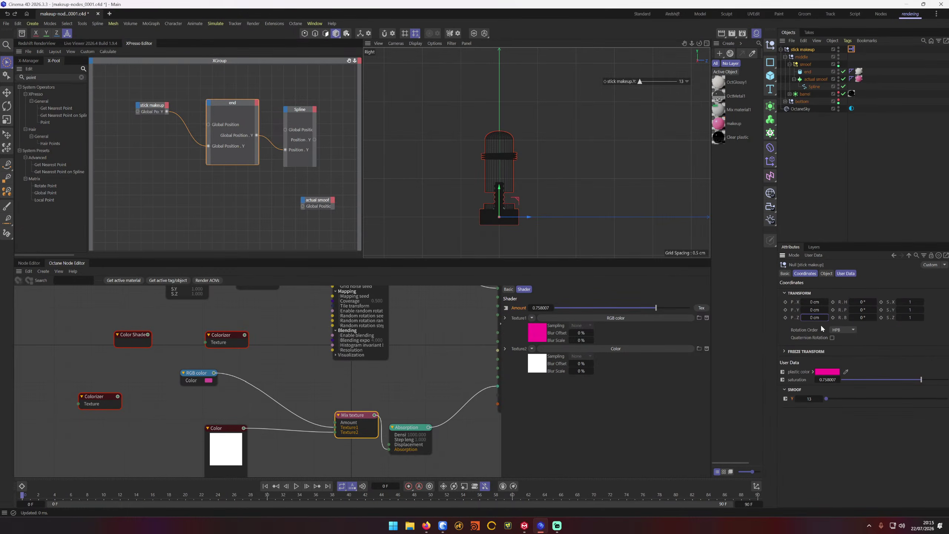
# Step: Test the stick makeup Y HUD slider at 46 and check the Spline's coordinates
pyautogui.moveTo(598, 187); pyautogui.dragTo(632, 183, button='middle')
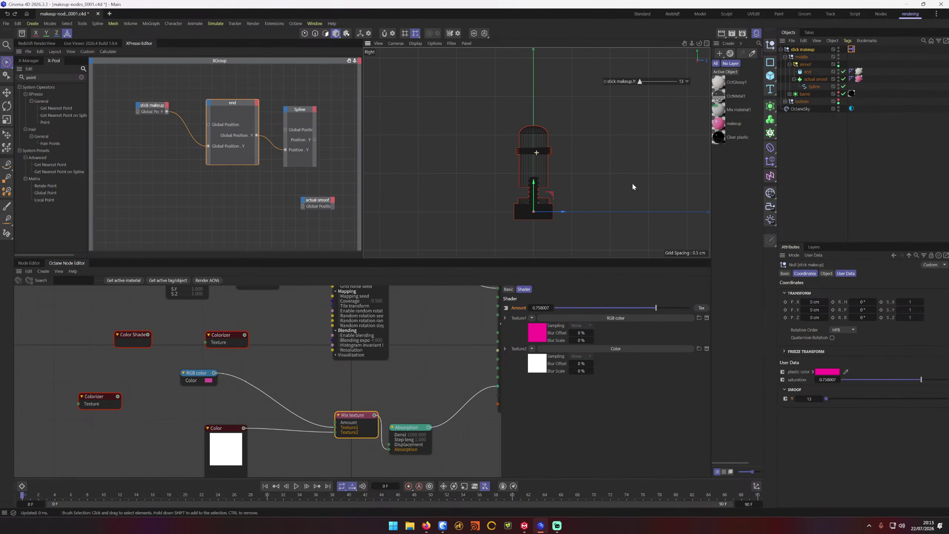
pyautogui.moveTo(640, 82); pyautogui.dragTo(662, 83)
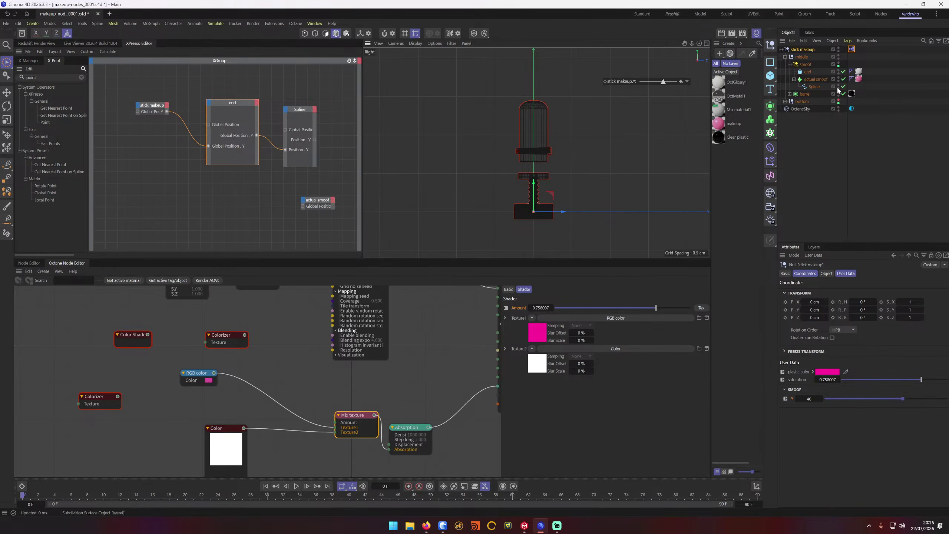
pyautogui.click(814, 86)
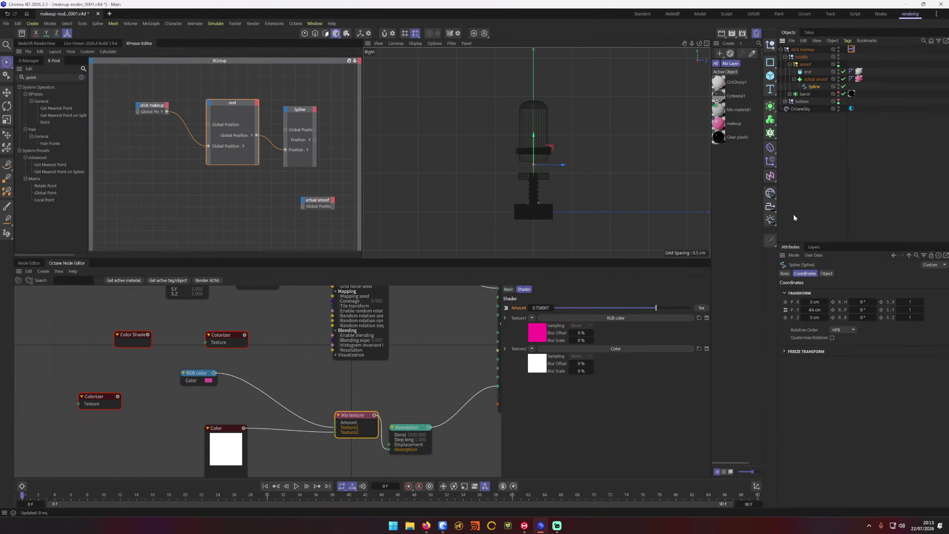
pyautogui.click(807, 51)
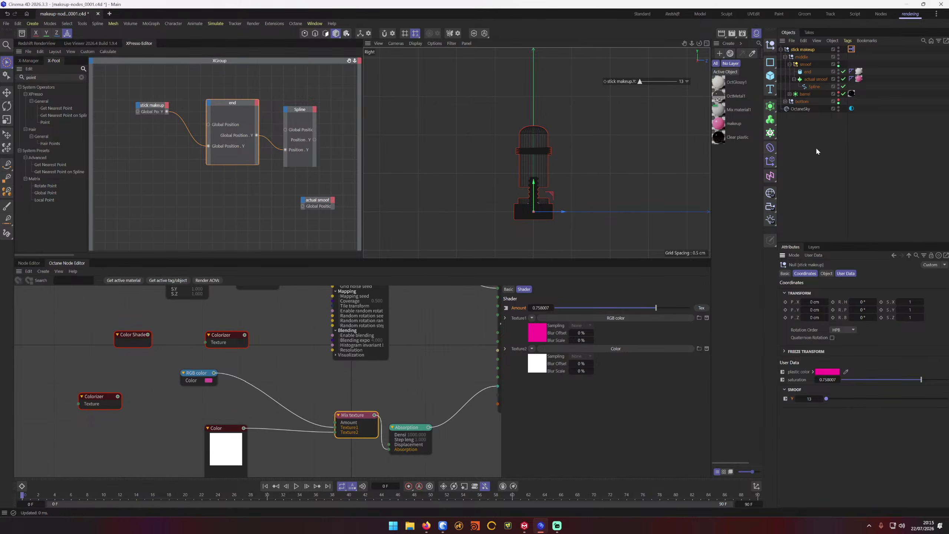
# Step: Remove the link from the end node to the Spline's Position . Y and move the Spline along Y to 2.3872 cm
pyautogui.click(810, 79)
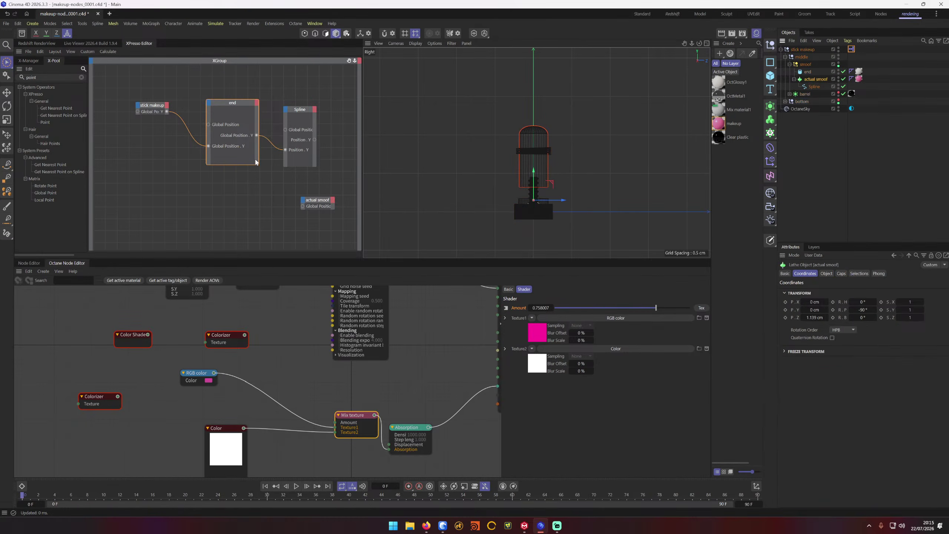
pyautogui.click(279, 149)
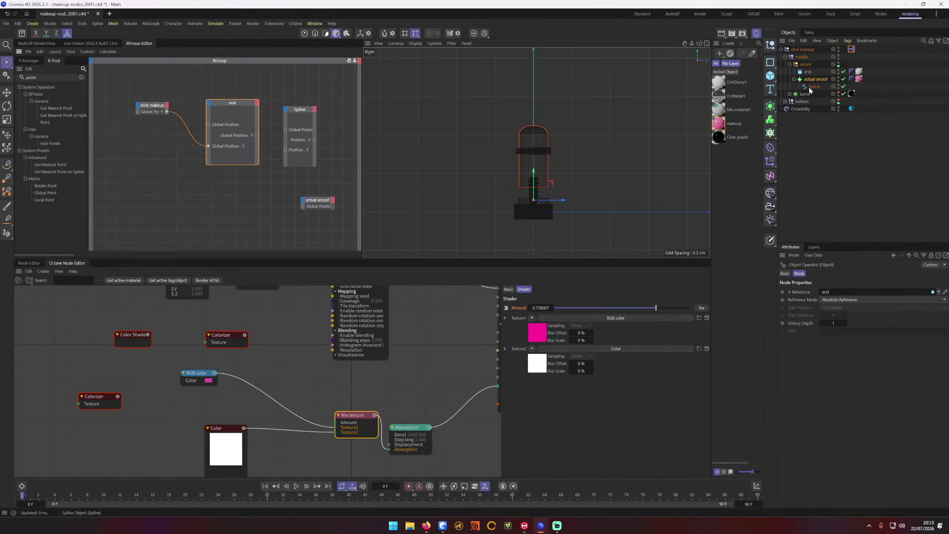
pyautogui.scroll(3, 560, 173)
pyautogui.scroll(2, 560, 172)
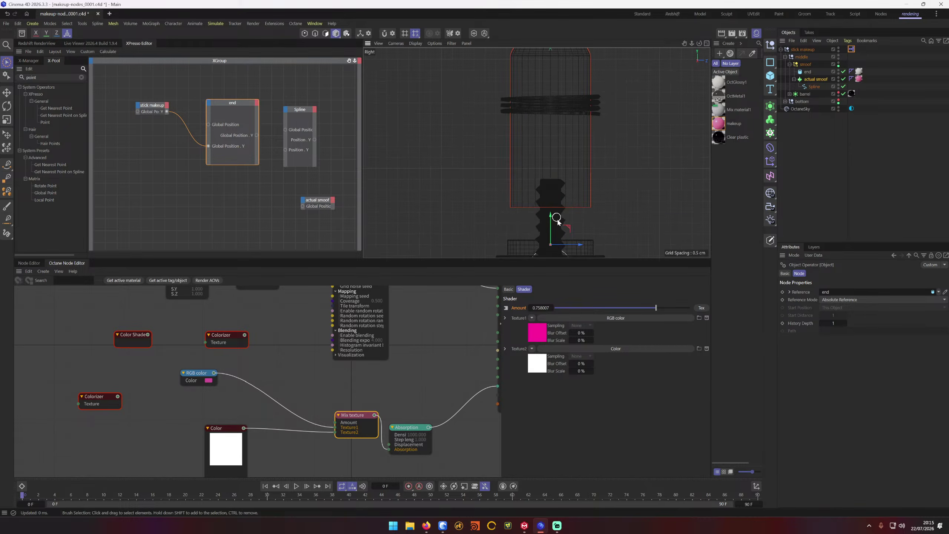
pyautogui.moveTo(554, 218); pyautogui.dragTo(551, 132)
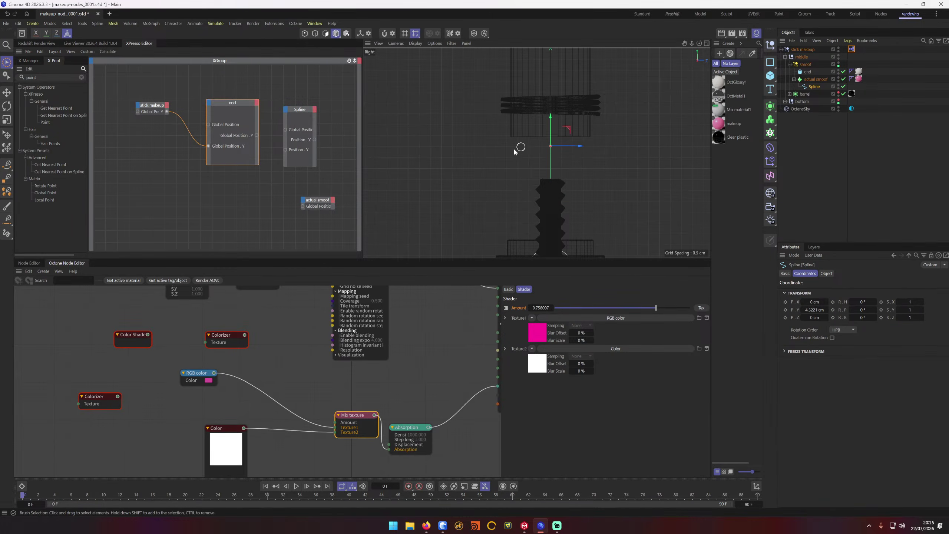
pyautogui.scroll(-3, 491, 154)
pyautogui.moveTo(531, 163); pyautogui.dragTo(534, 179)
# Step: Move the actual smoof's Spline down along Y to about -0.26 cm, over the holder at the base
pyautogui.press('9')
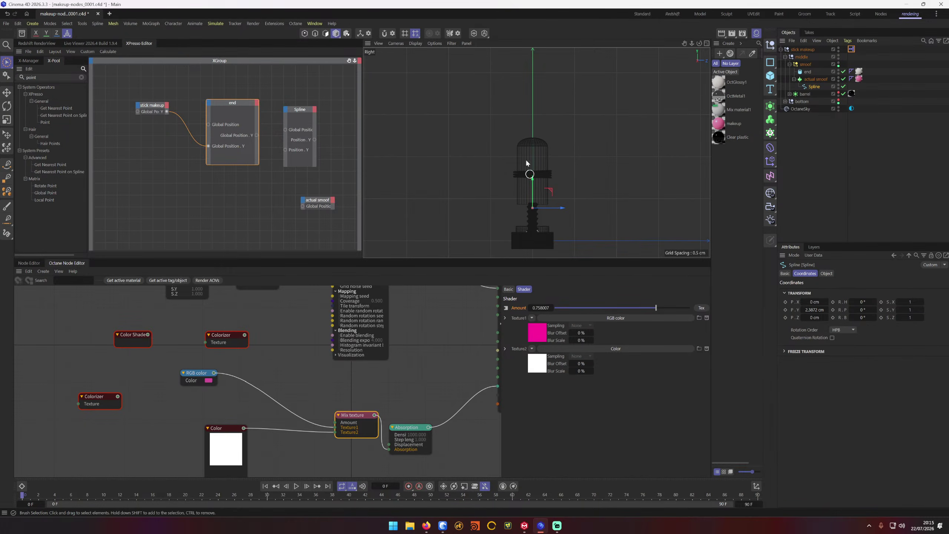
pyautogui.press('Return')
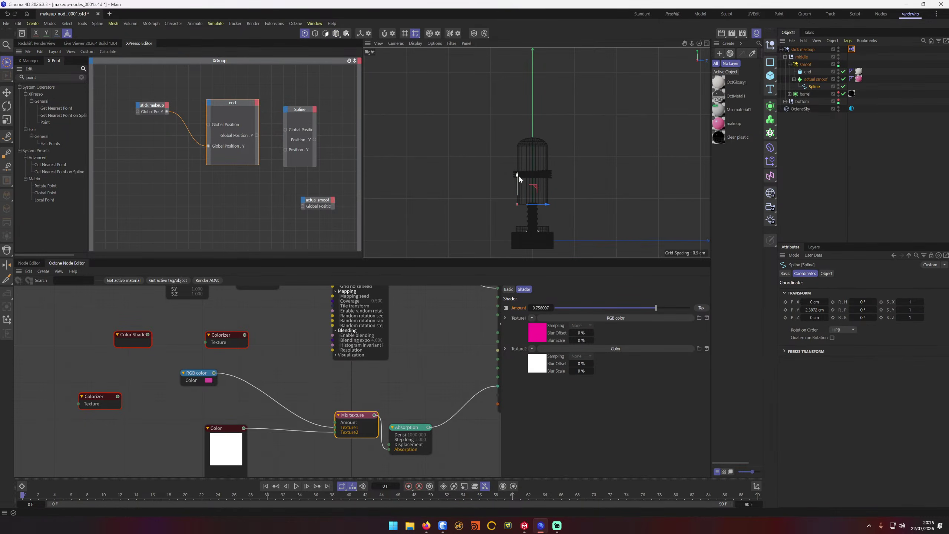
pyautogui.press('Return')
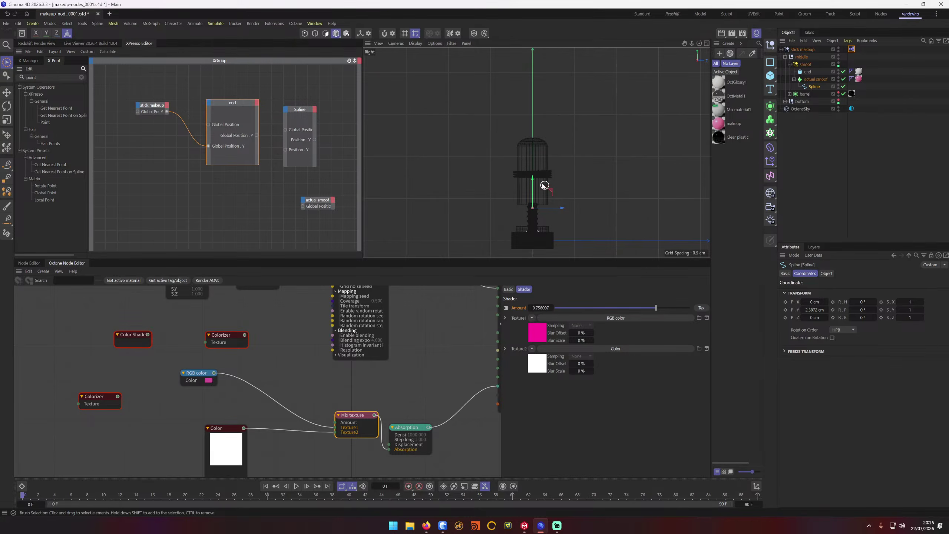
pyautogui.scroll(5, 536, 191)
pyautogui.click(519, 174)
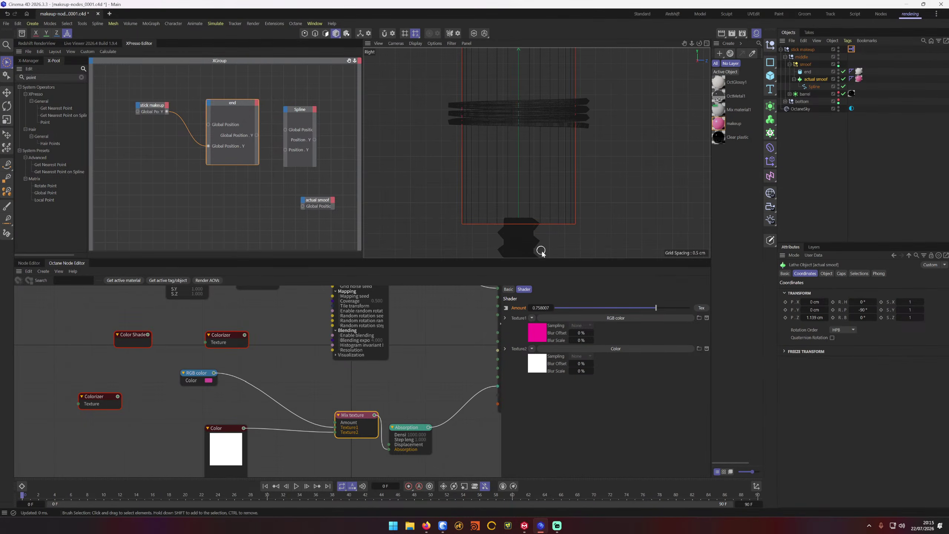
pyautogui.press('e')
pyautogui.scroll(-4, 517, 183)
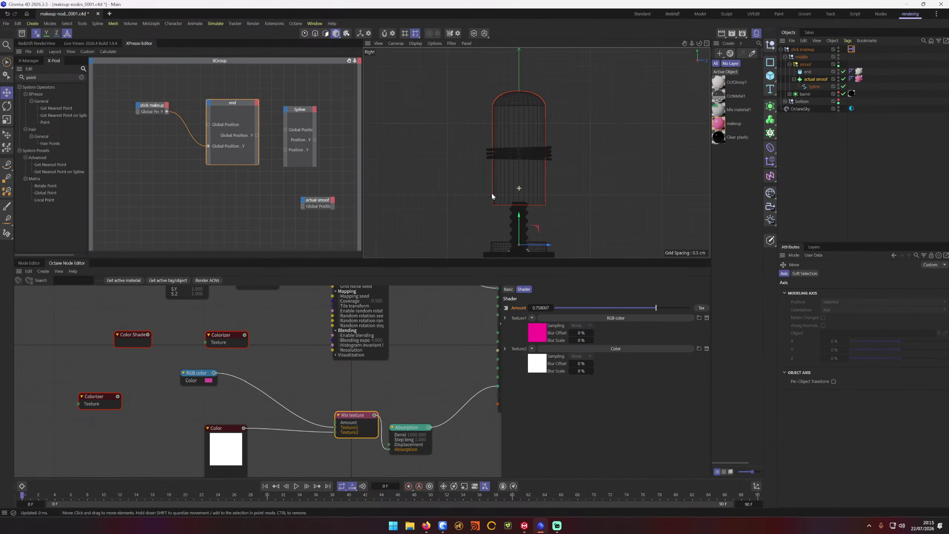
pyautogui.click(813, 87)
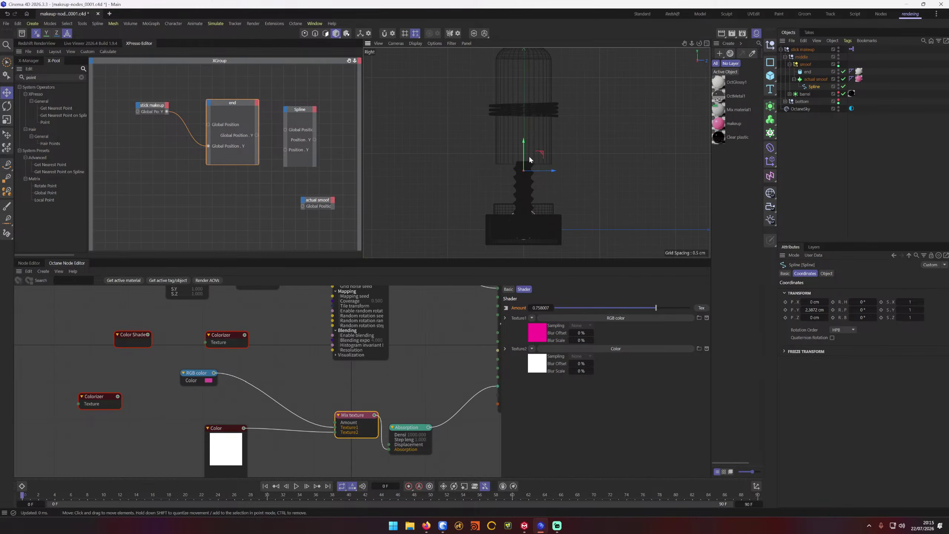
pyautogui.moveTo(524, 151); pyautogui.dragTo(525, 176)
pyautogui.click(544, 202)
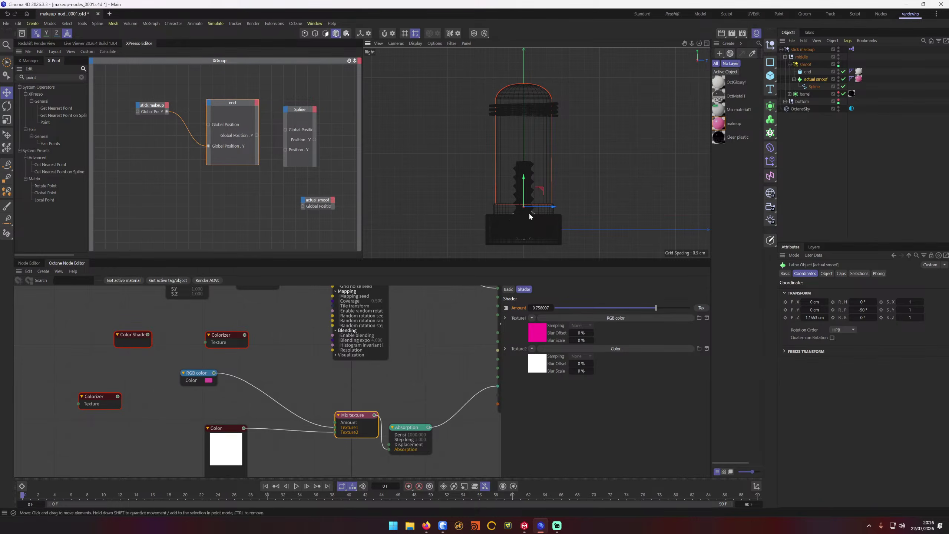
pyautogui.click(368, 35)
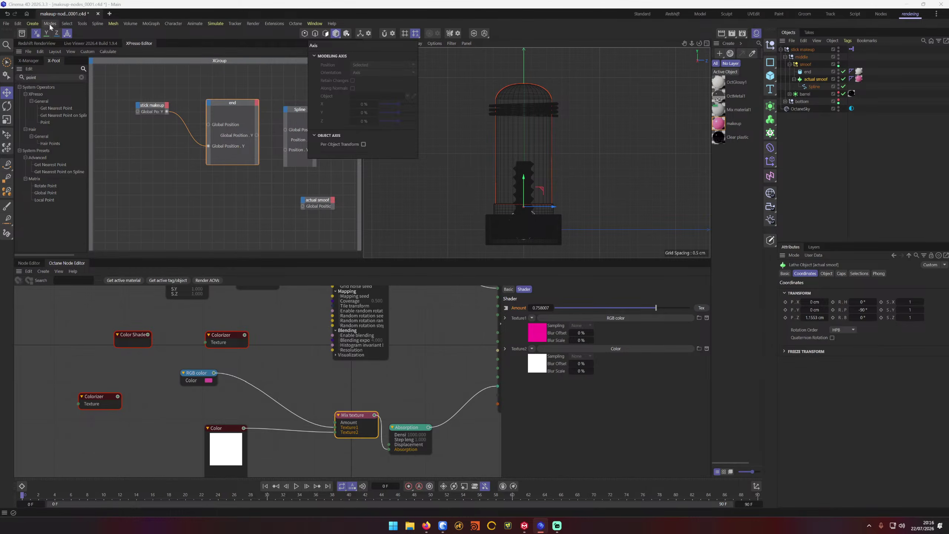
pyautogui.click(18, 24)
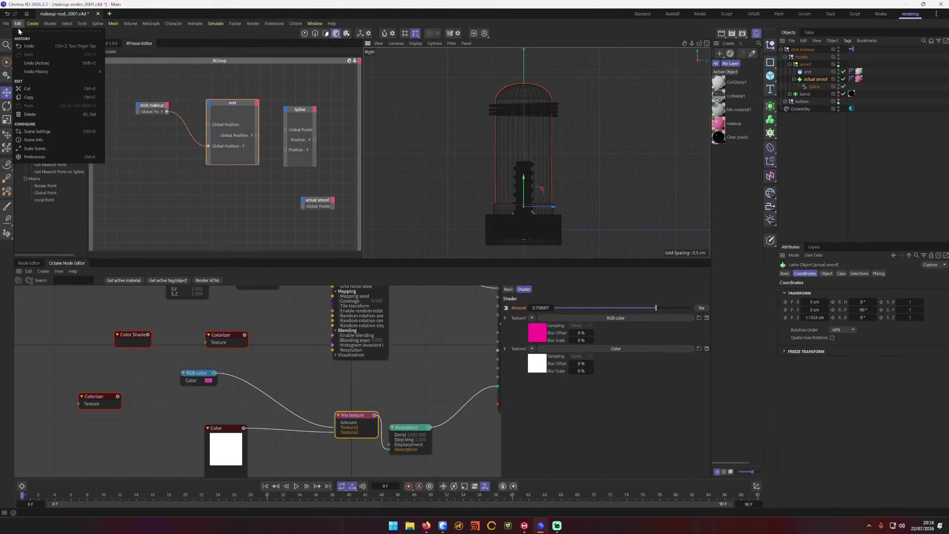
pyautogui.click(154, 36)
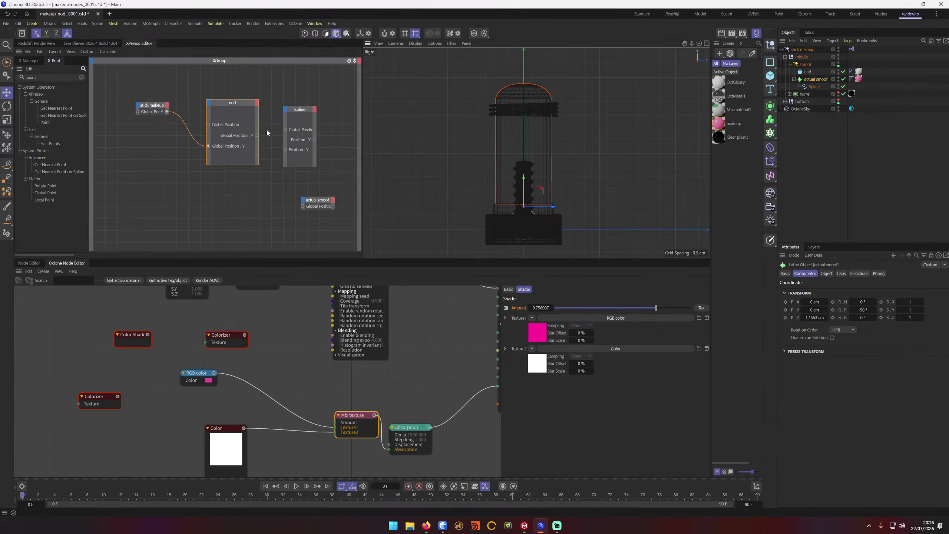
# Step: Link the end node's Global Position . Y output to the actual smoof node's Global Position input and set the smoof Y user data to 34
pyautogui.click(258, 136)
pyautogui.moveTo(259, 137); pyautogui.dragTo(268, 147)
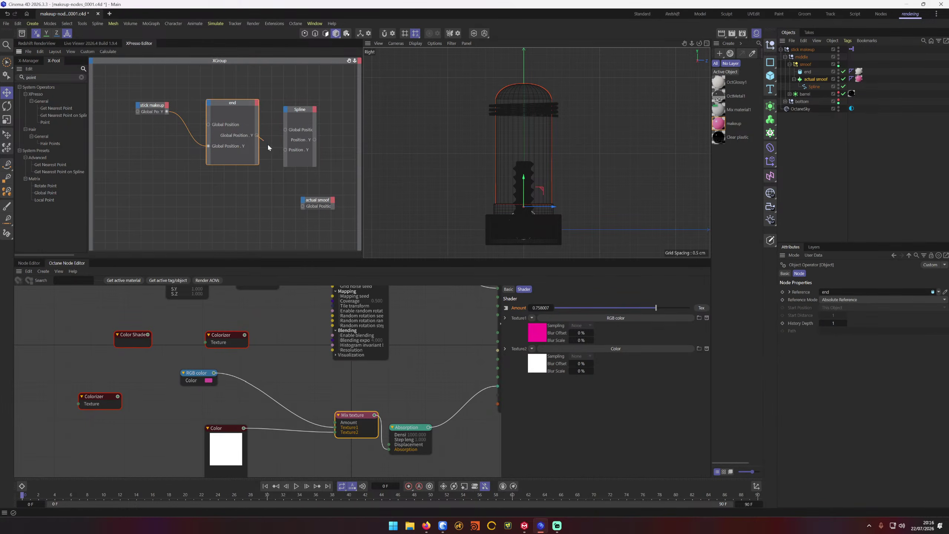
pyautogui.moveTo(303, 208); pyautogui.dragTo(303, 207)
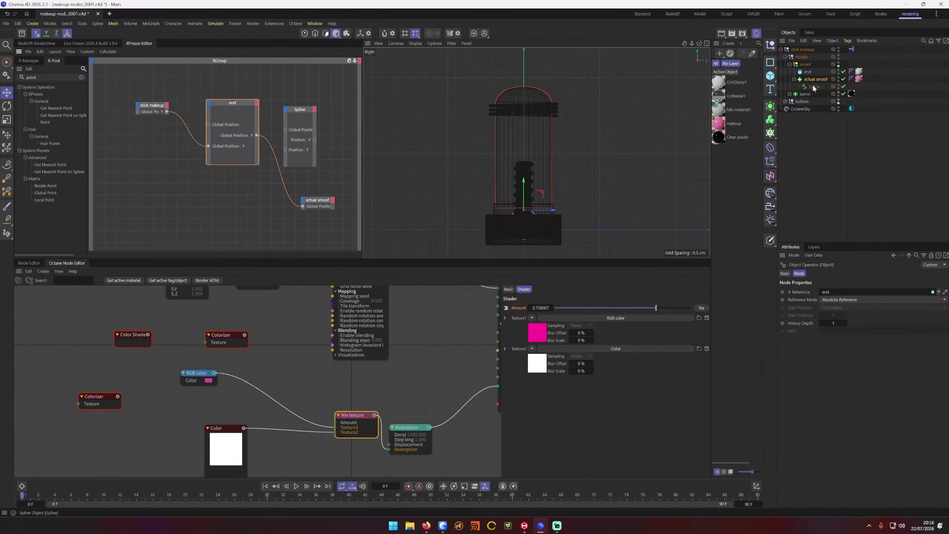
pyautogui.click(802, 49)
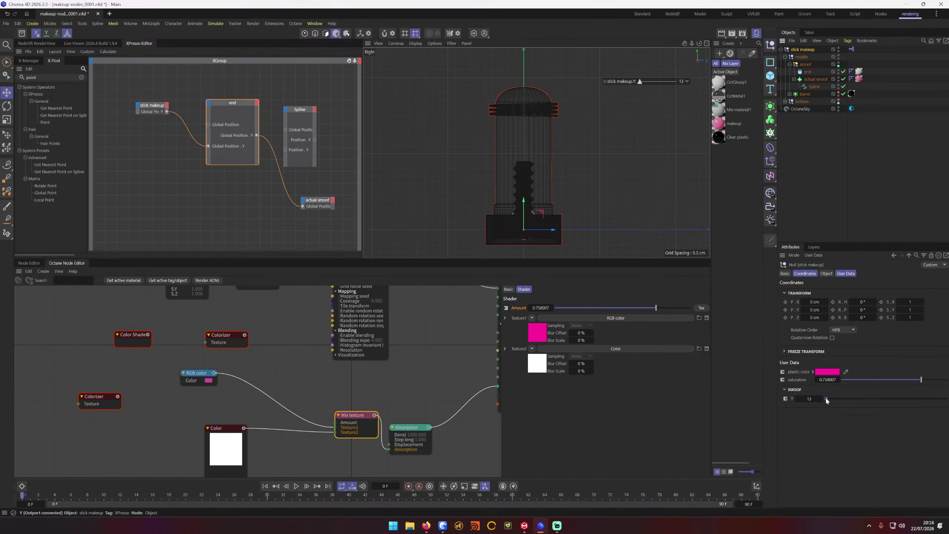
pyautogui.moveTo(826, 397); pyautogui.dragTo(875, 398)
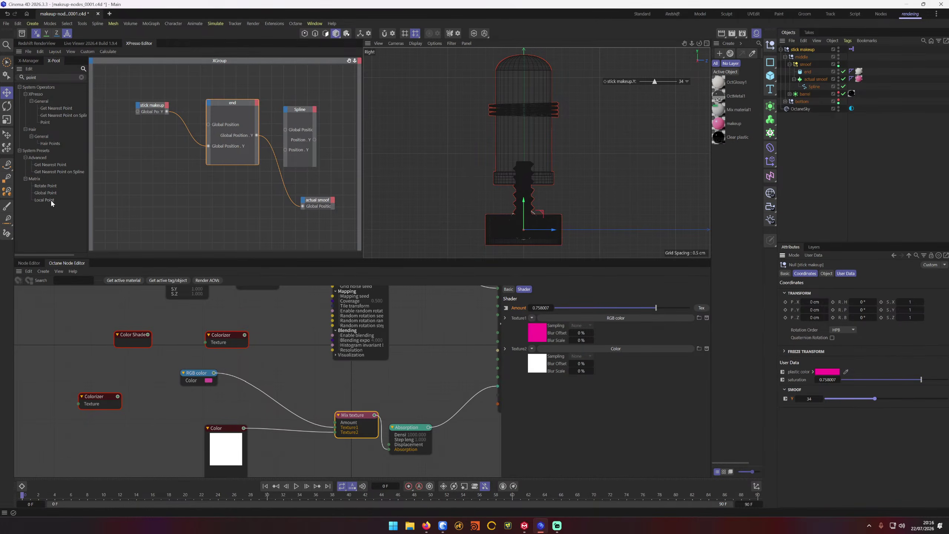
# Step: Raise the lowest point of the actual smoof's Spline in point mode to lift the lathe's bottom edge, keeping that point selected
pyautogui.moveTo(47, 200); pyautogui.dragTo(56, 203)
pyautogui.press('Return')
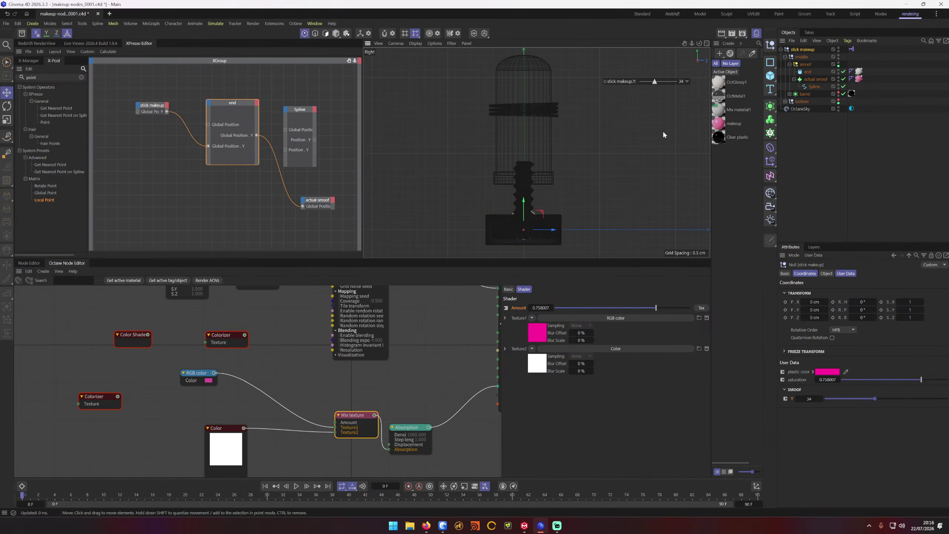
pyautogui.click(490, 165)
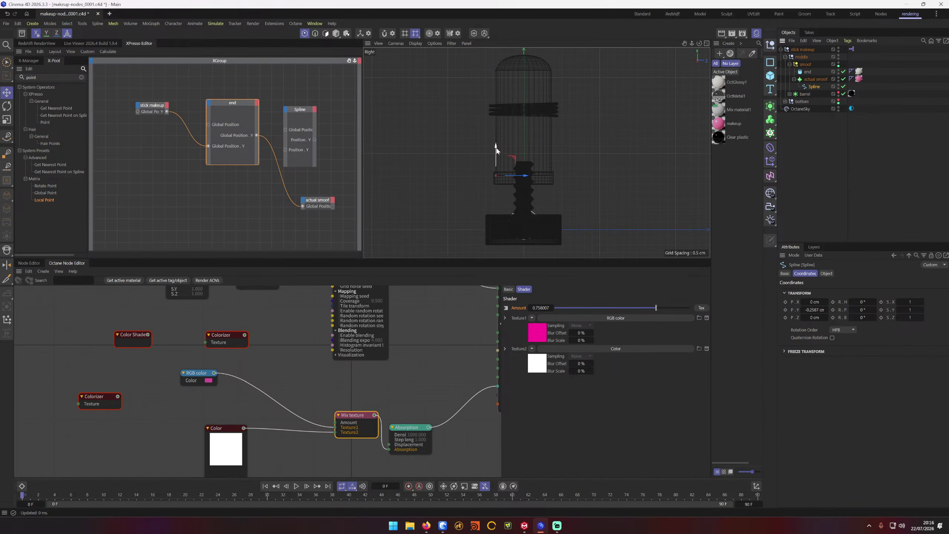
pyautogui.moveTo(496, 149); pyautogui.dragTo(494, 140)
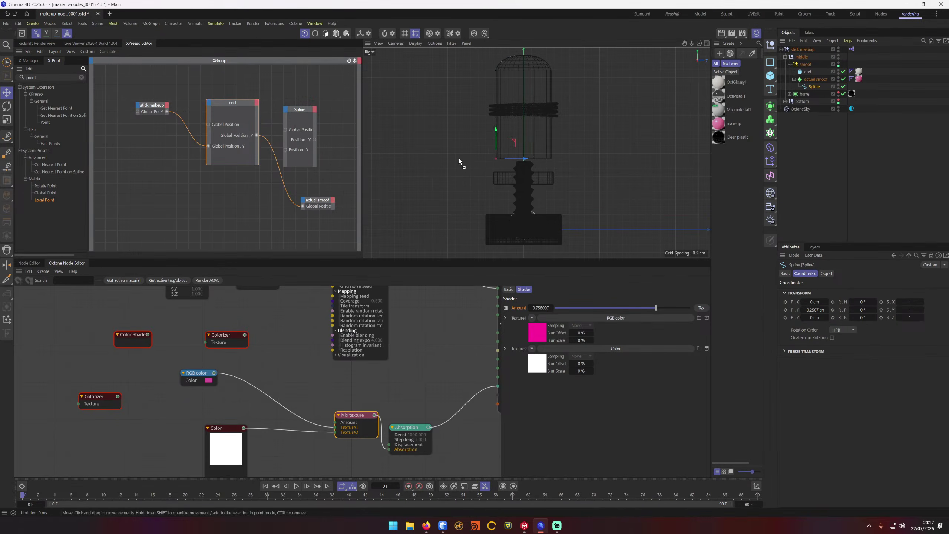
pyautogui.click(487, 157)
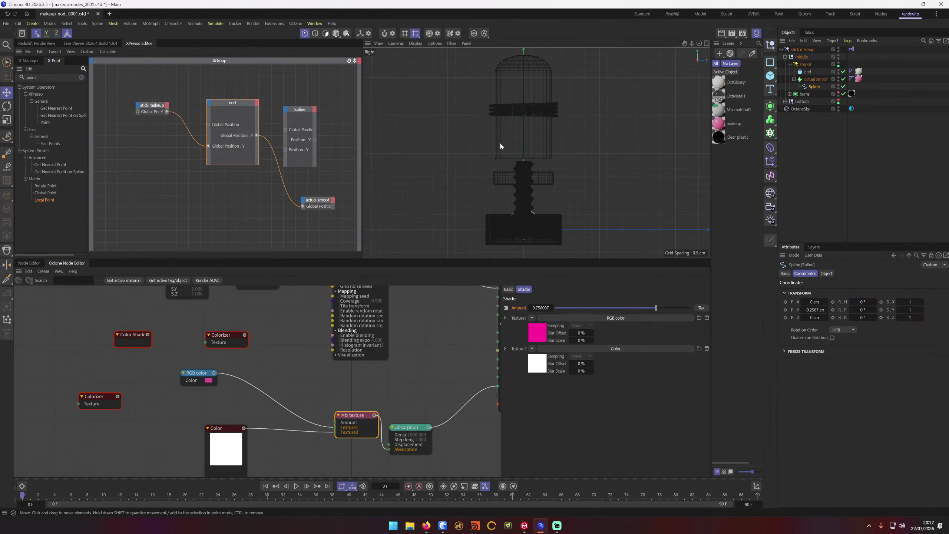
pyautogui.click(496, 158)
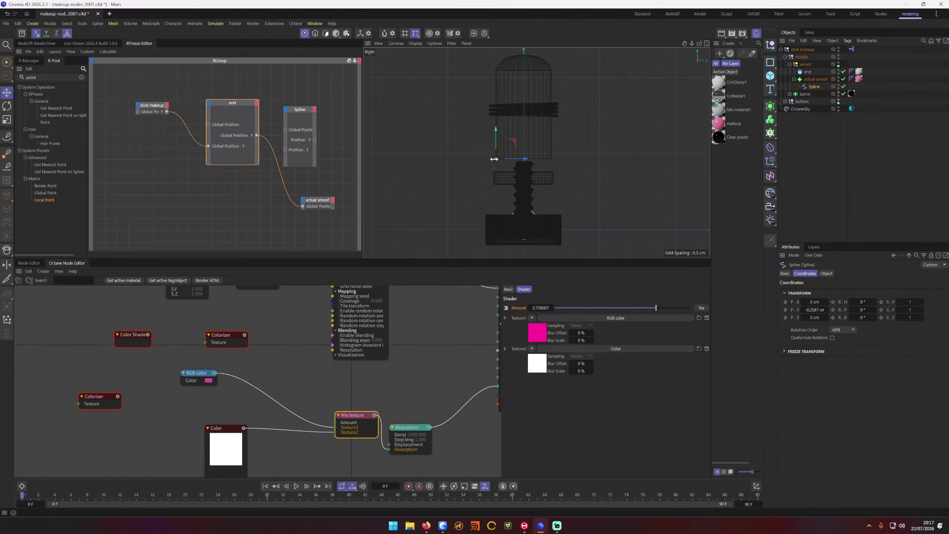
# Step: Add a Point Selection tag to the actual smoof's Spline
pyautogui.rightClick(494, 159)
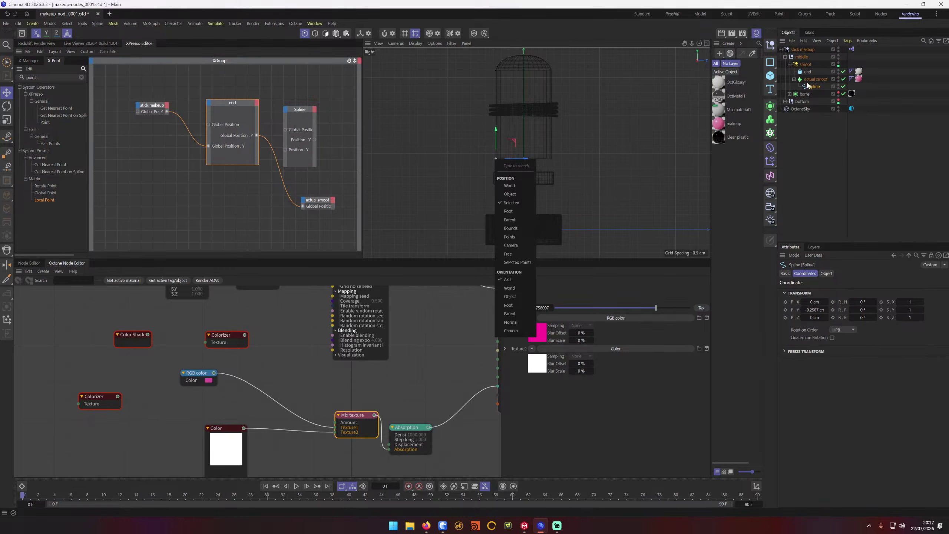
pyautogui.rightClick(815, 91)
pyautogui.rightClick(815, 89)
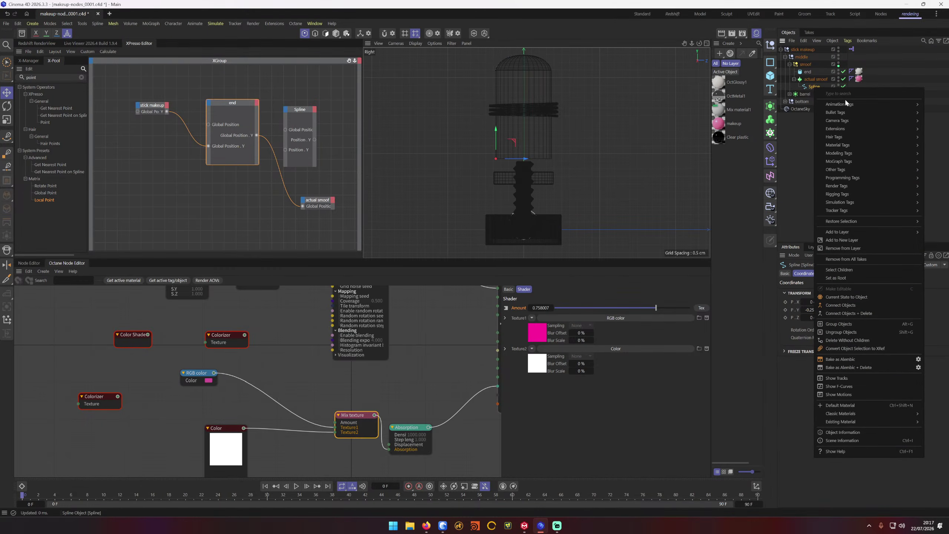
pyautogui.write('poin')
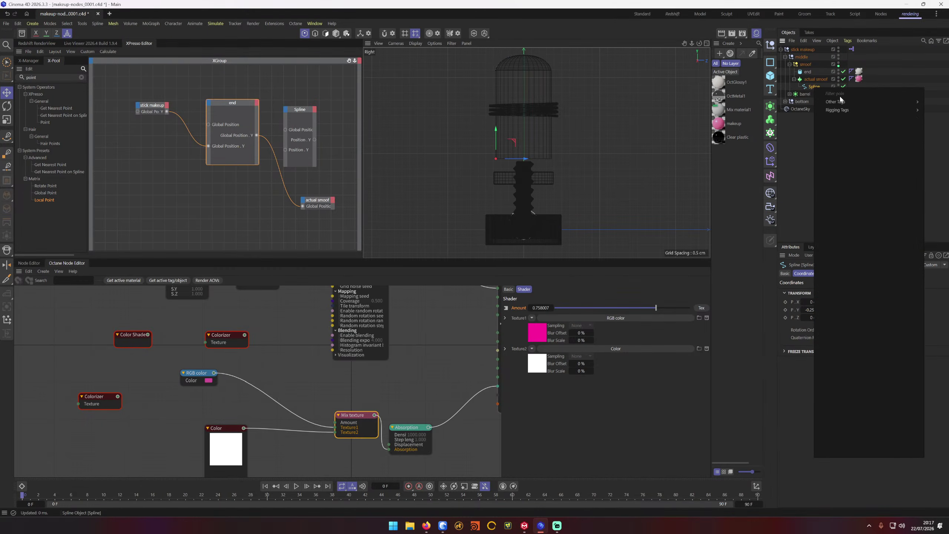
pyautogui.moveTo(873, 99)
pyautogui.click(793, 103)
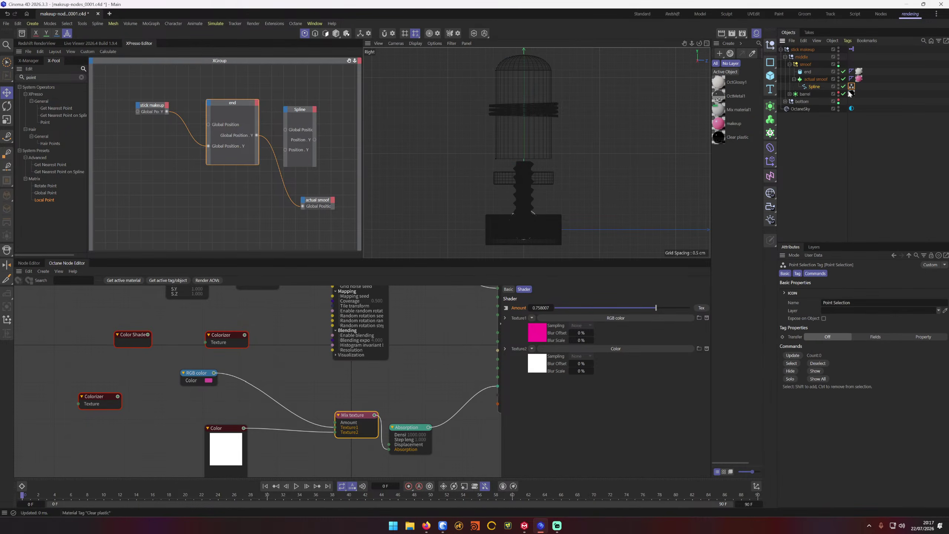
# Step: Store the Spline's lowest point in the Point Selection tag and add the tag as a node in the XGroup
pyautogui.click(496, 159)
pyautogui.click(792, 356)
pyautogui.moveTo(227, 193); pyautogui.dragTo(224, 190)
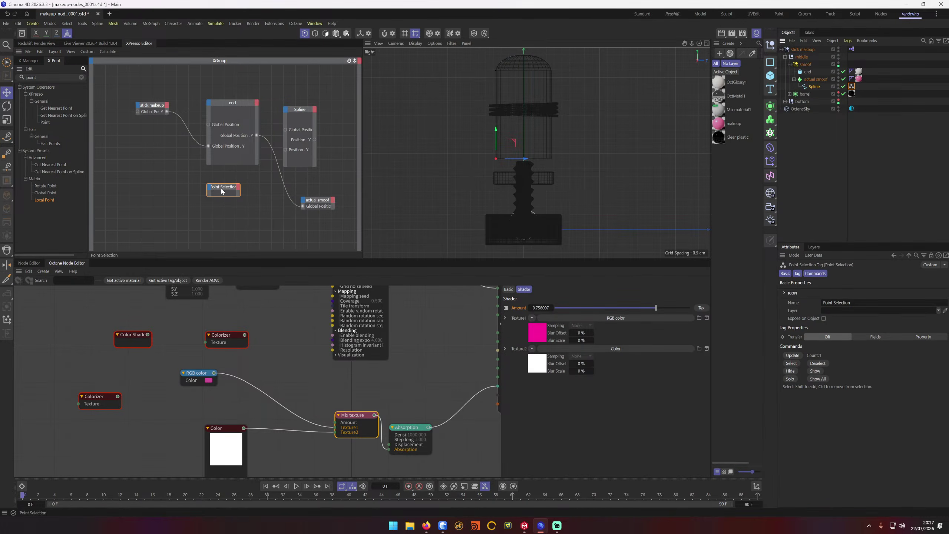
pyautogui.click(209, 189)
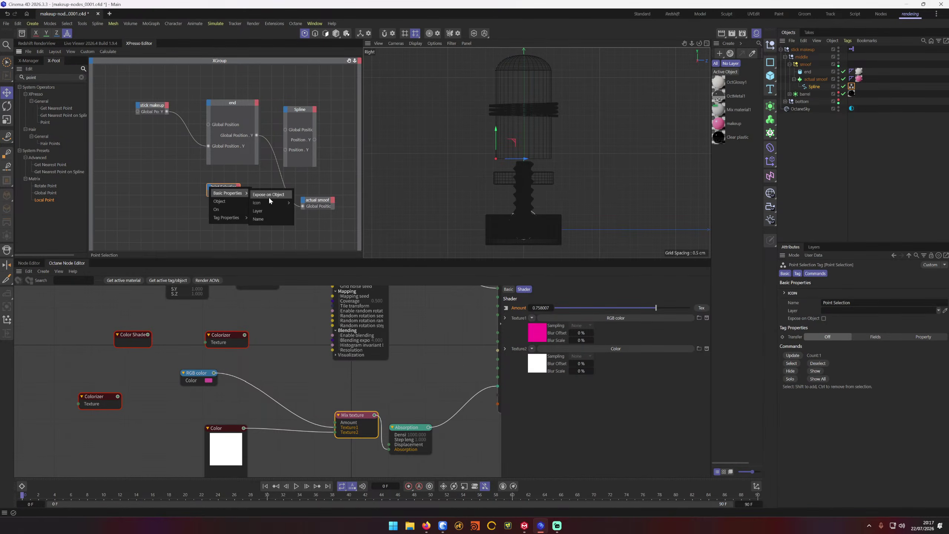
pyautogui.moveTo(242, 219)
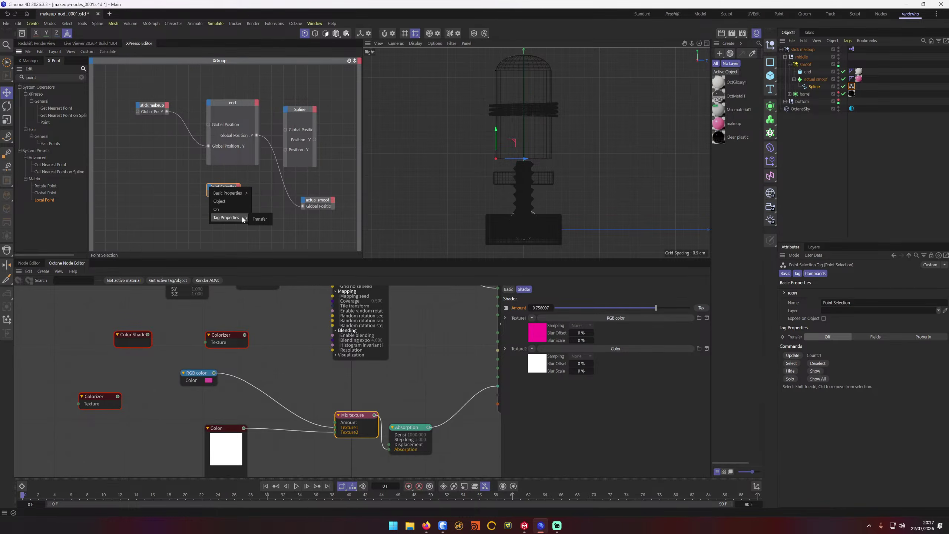
pyautogui.click(299, 233)
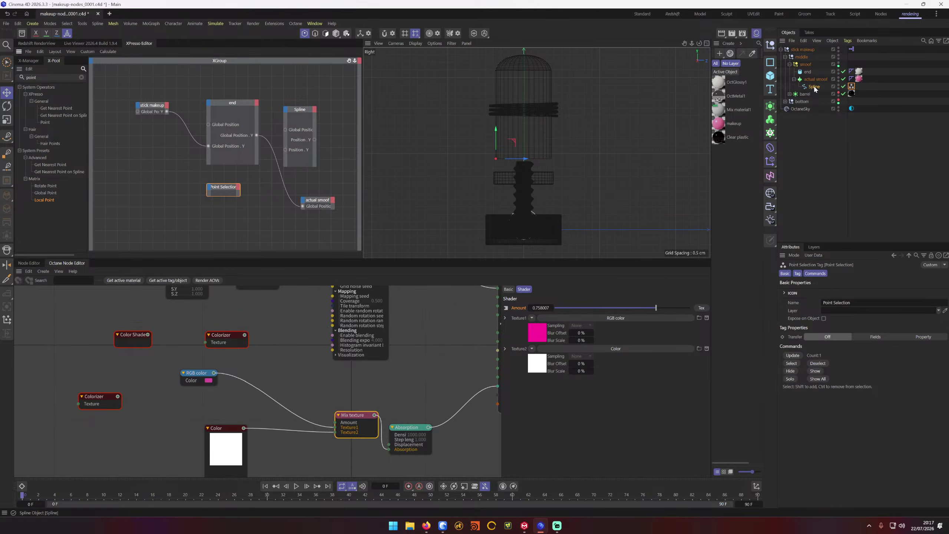
# Step: Add a user data entry to the Point Selection tag with a Float Slider interface and Real unit
pyautogui.click(814, 256)
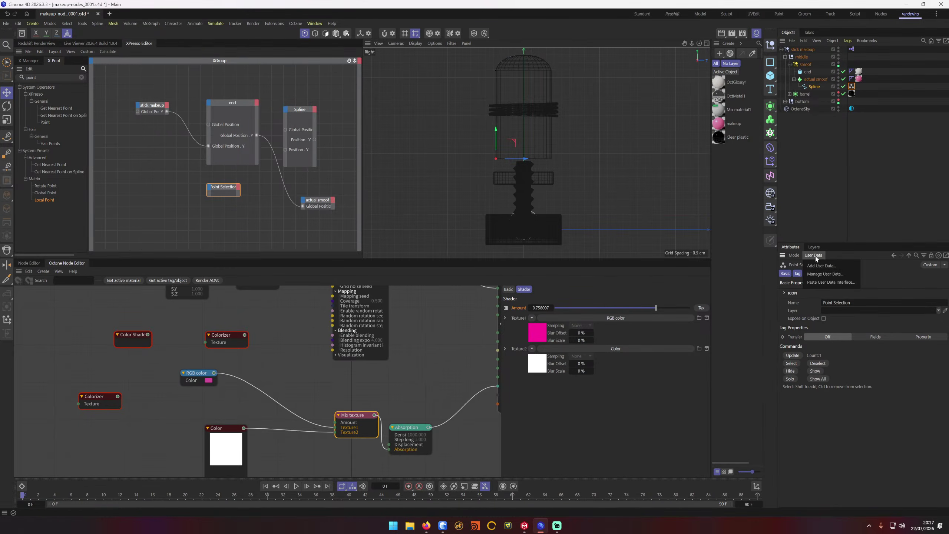
pyautogui.click(832, 276)
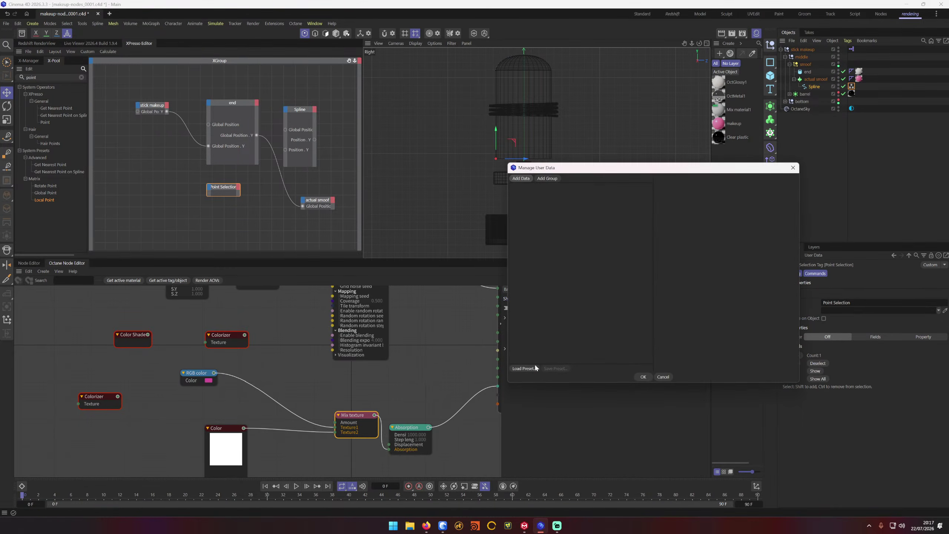
pyautogui.click(521, 179)
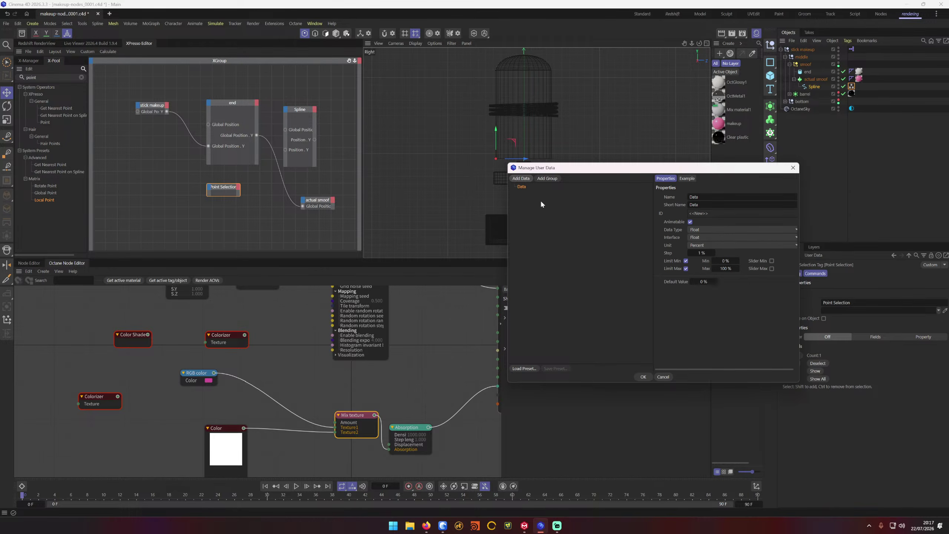
pyautogui.click(705, 237)
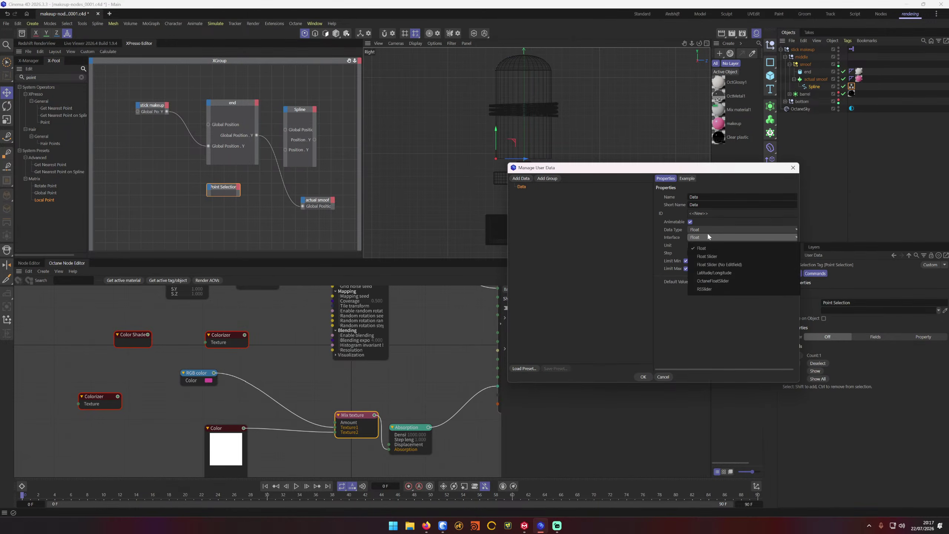
pyautogui.click(707, 256)
pyautogui.click(721, 245)
pyautogui.click(704, 264)
pyautogui.click(717, 246)
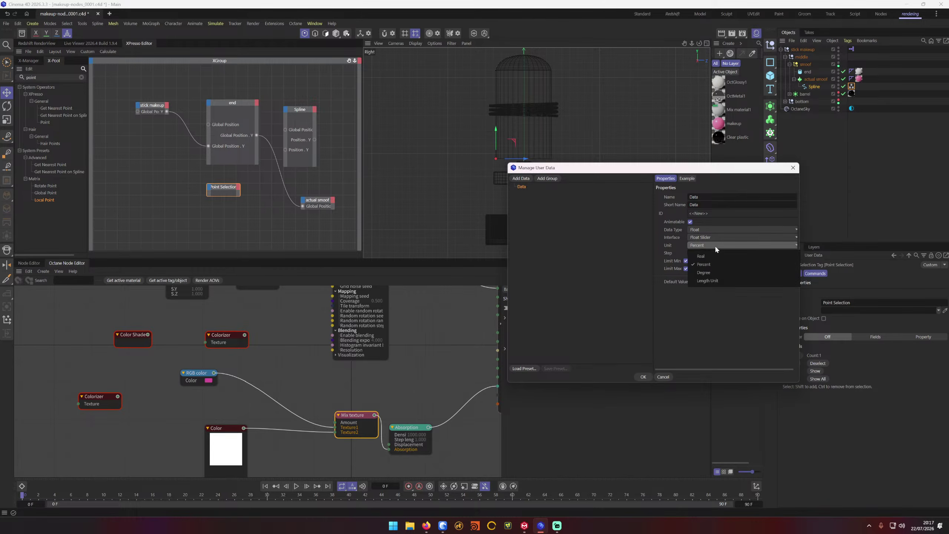
pyautogui.click(714, 256)
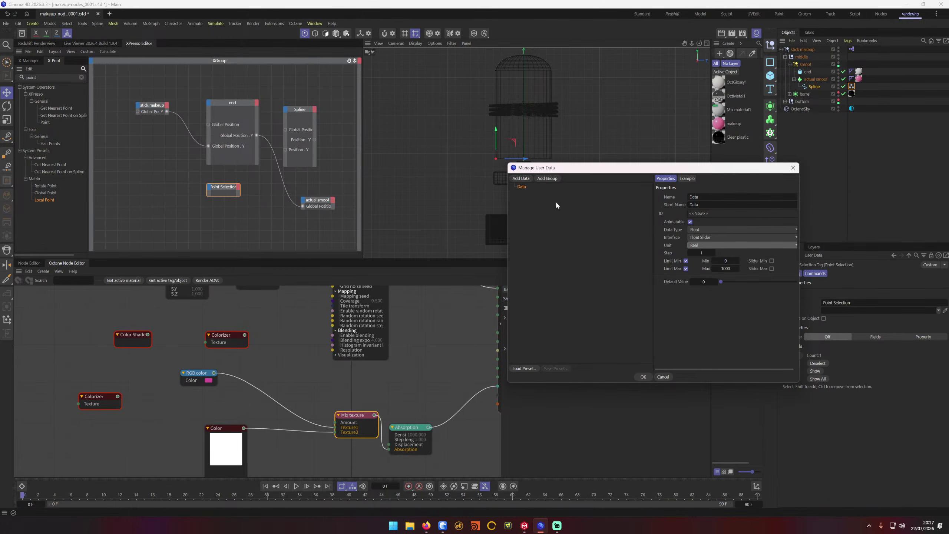
# Step: Name the new user data y, apply it, and try its slider on the Spline's Point Selection tag
pyautogui.click(742, 197)
pyautogui.write('y')
pyautogui.press('Tab')
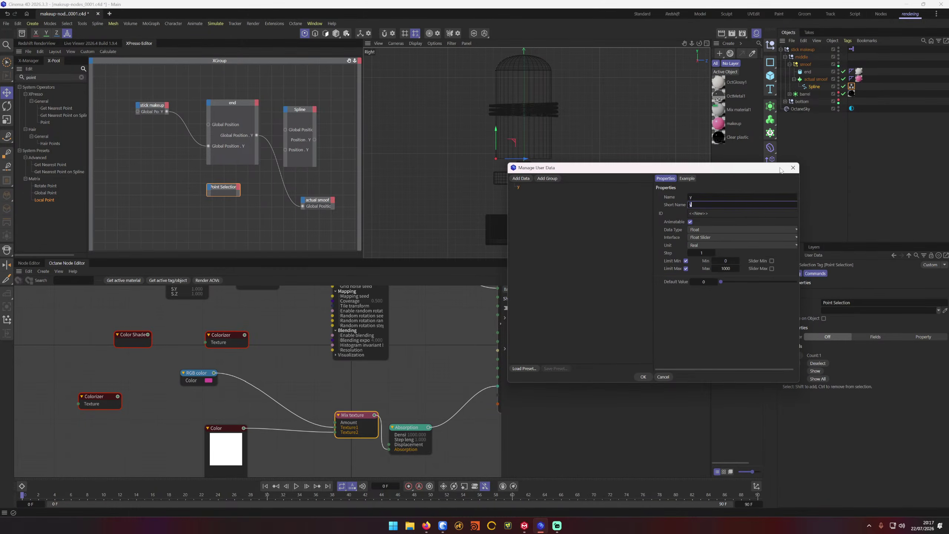
pyautogui.click(643, 377)
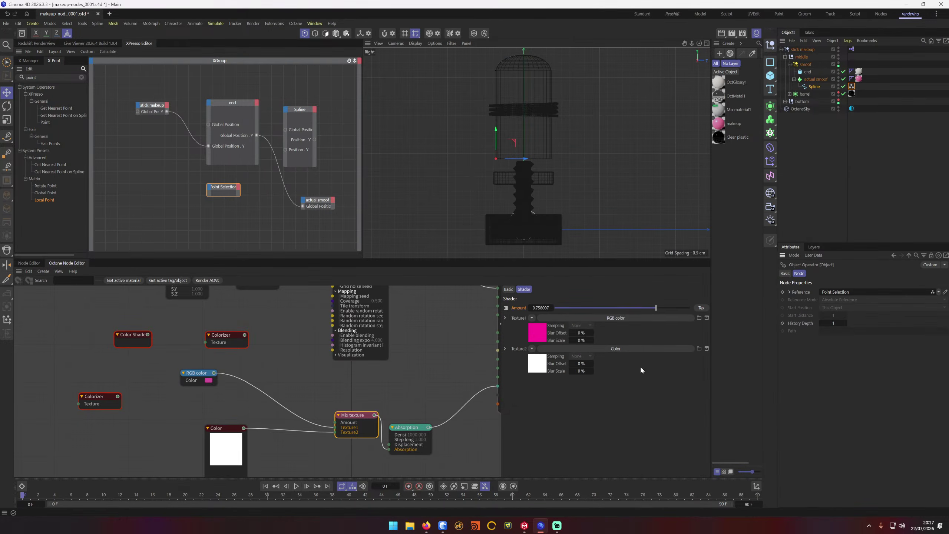
pyautogui.click(852, 86)
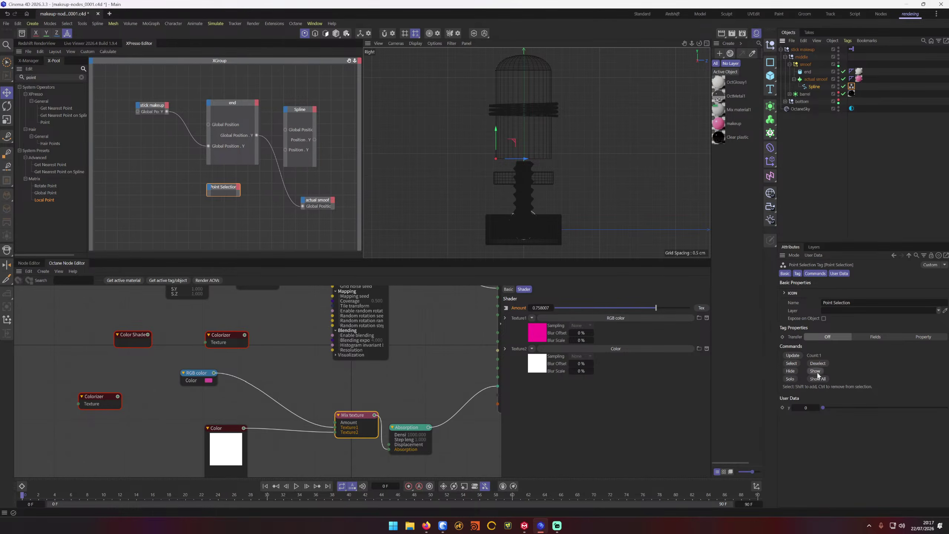
pyautogui.moveTo(823, 407); pyautogui.dragTo(838, 408)
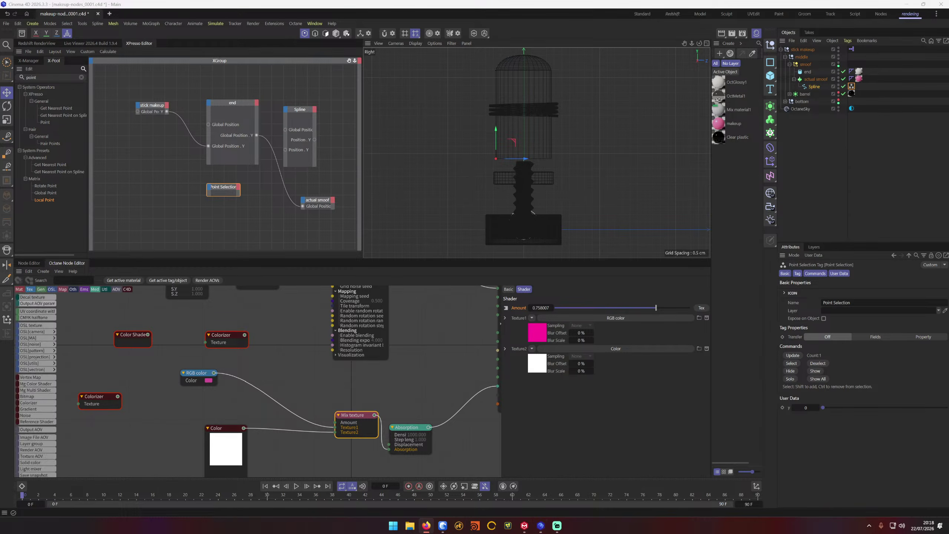
# Step: Switch to Firefox, search for "c4d control splien point xpresso" and open the video about controlling spline points with nulls
pyautogui.click(426, 526)
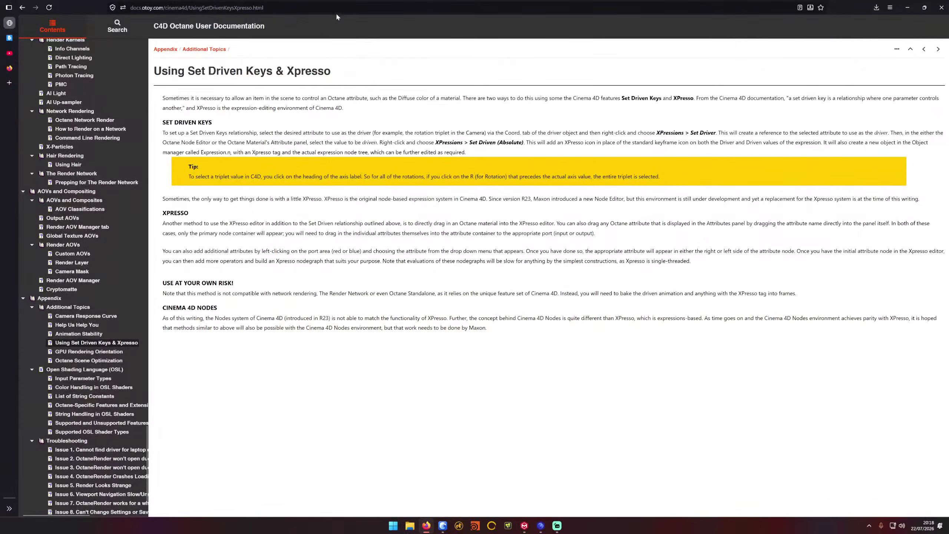
pyautogui.click(326, 11)
pyautogui.write('c4d contr')
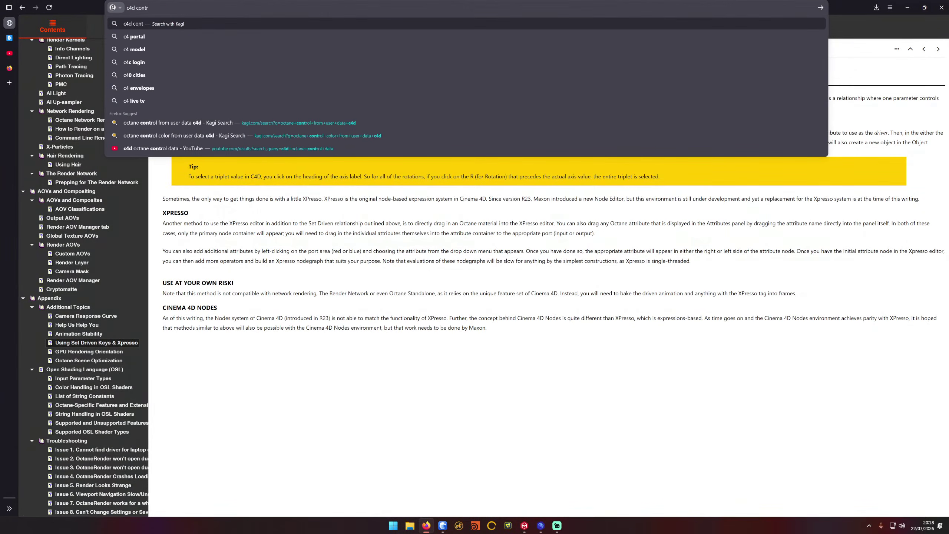
pyautogui.write('ol splien point ')
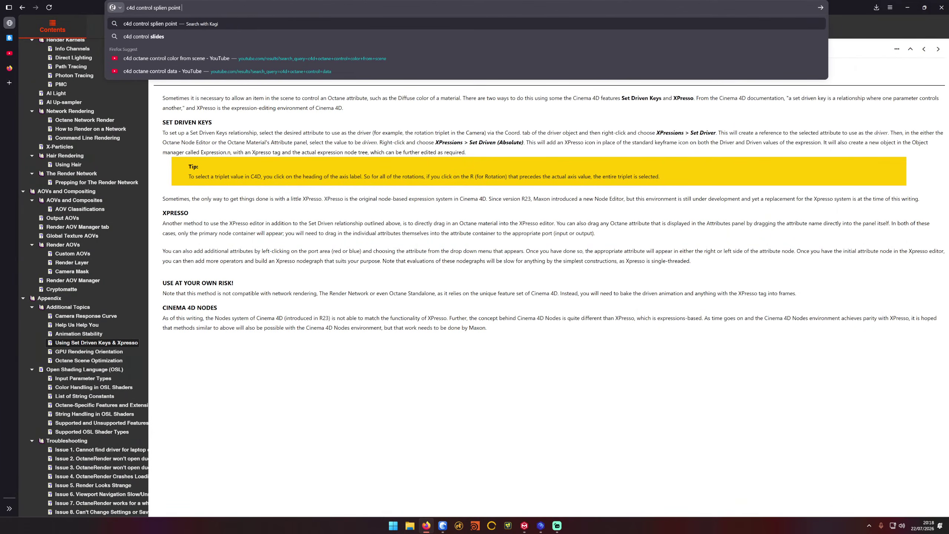
pyautogui.write('xpresso')
pyautogui.press('Return')
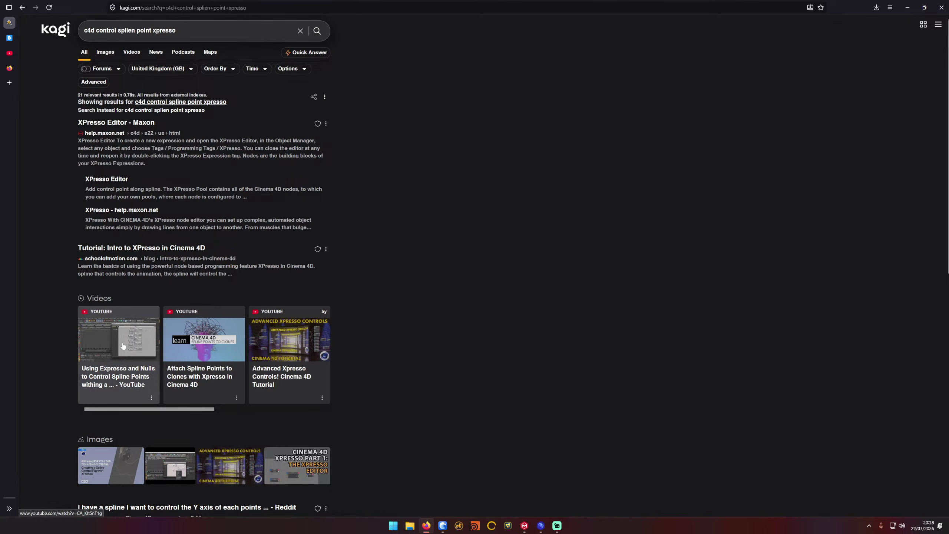
pyautogui.click(120, 353)
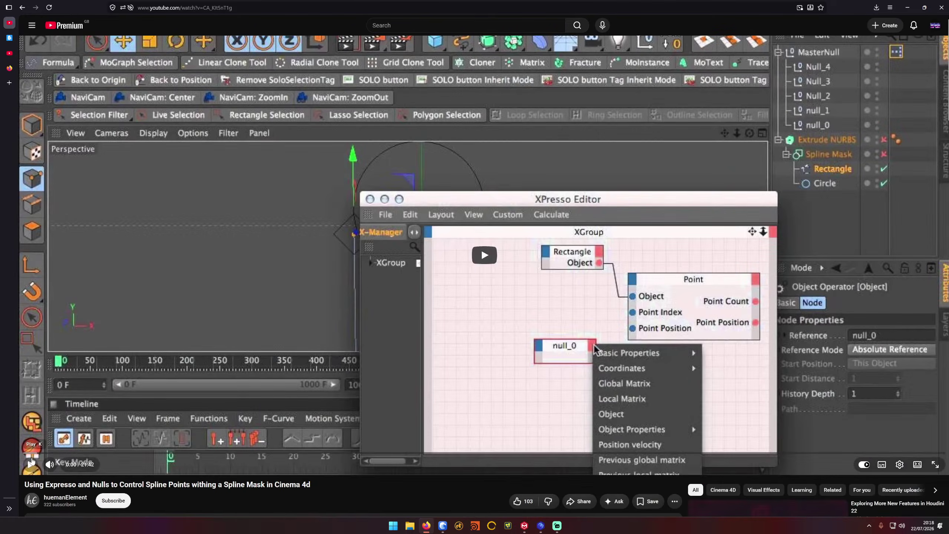
# Step: Play the video and skim its opening minutes, covering the Spline Mask and Formula setup, for the spline point technique
pyautogui.click(31, 463)
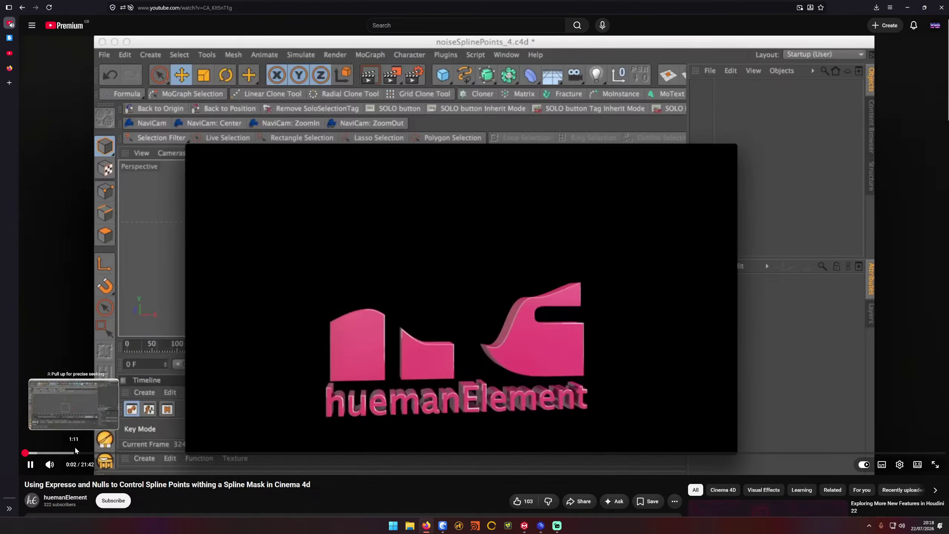
pyautogui.click(236, 388)
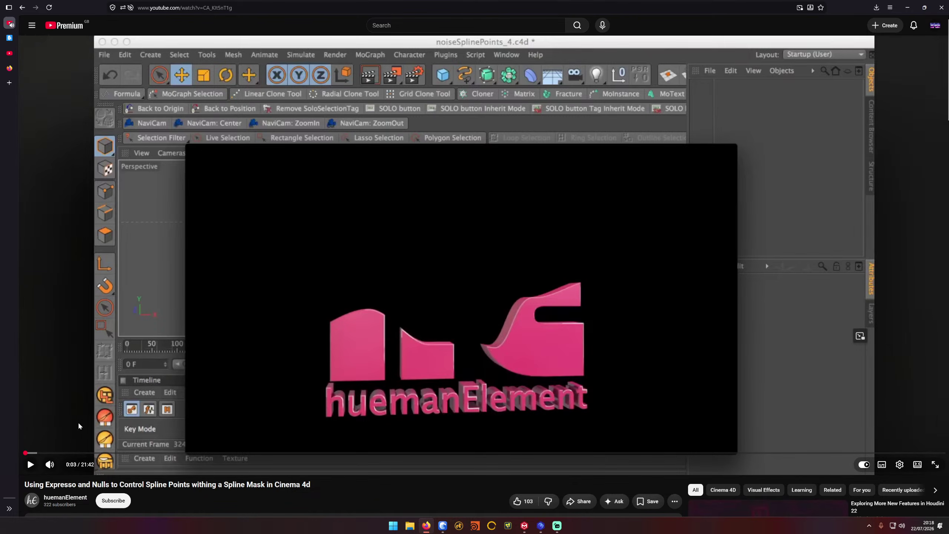
pyautogui.click(88, 453)
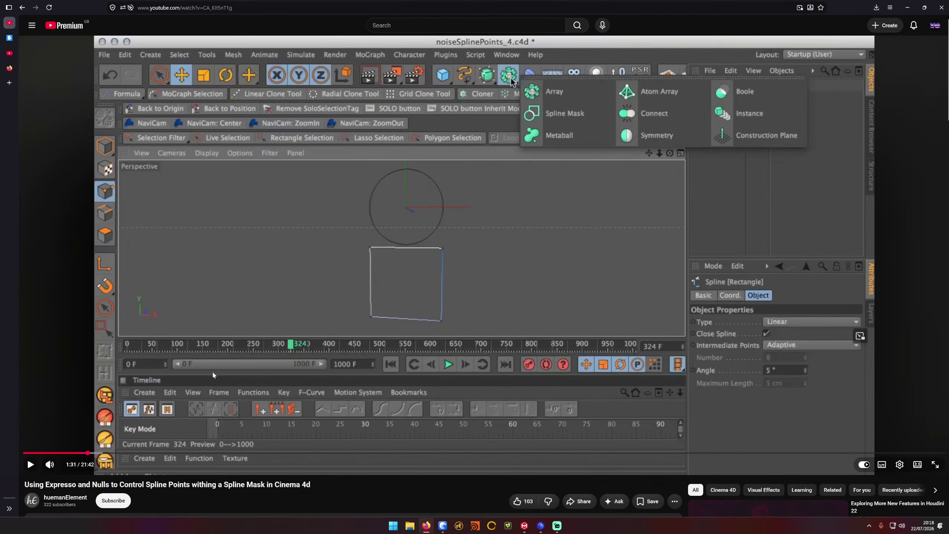
pyautogui.click(221, 396)
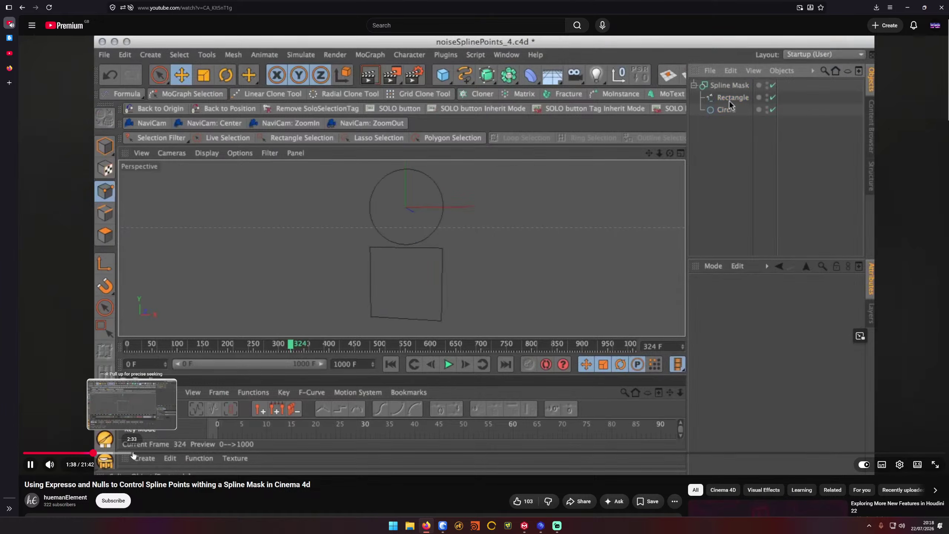
pyautogui.click(134, 453)
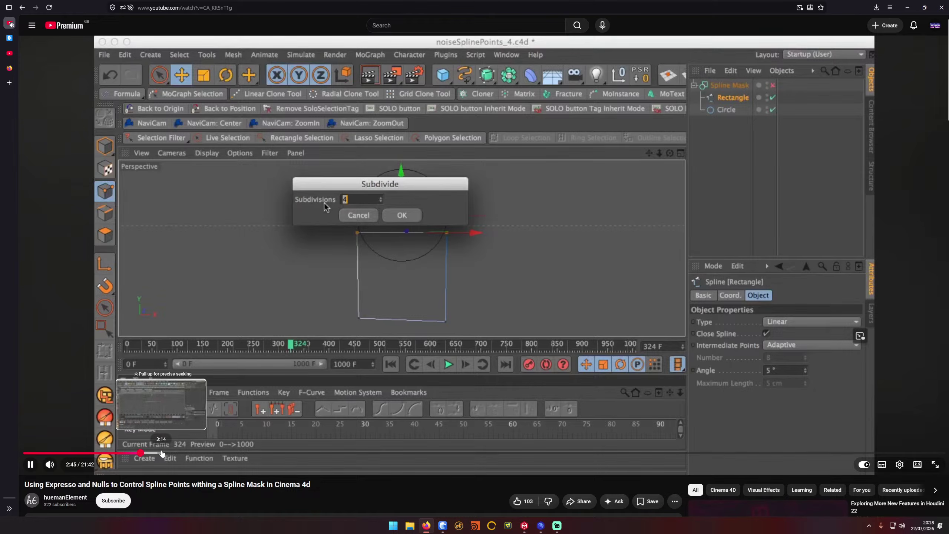
pyautogui.click(163, 453)
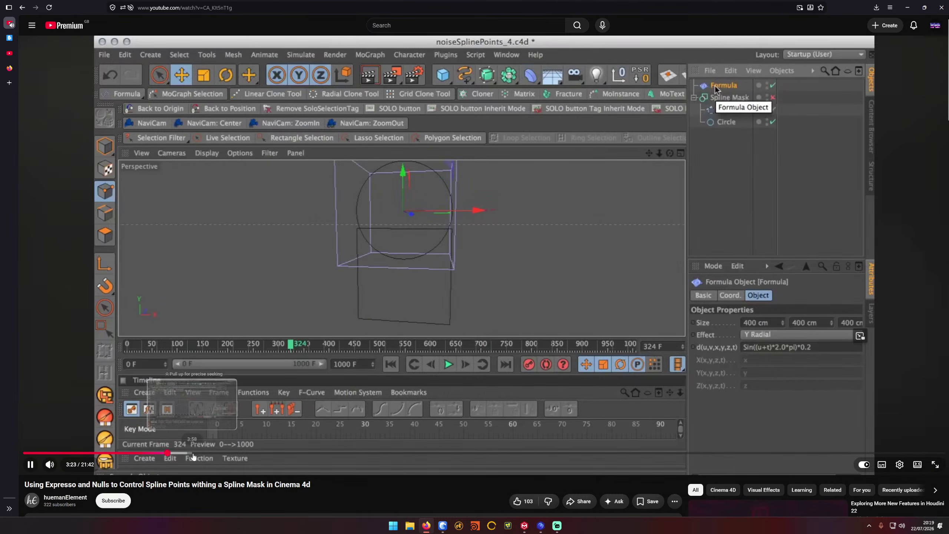
pyautogui.click(198, 454)
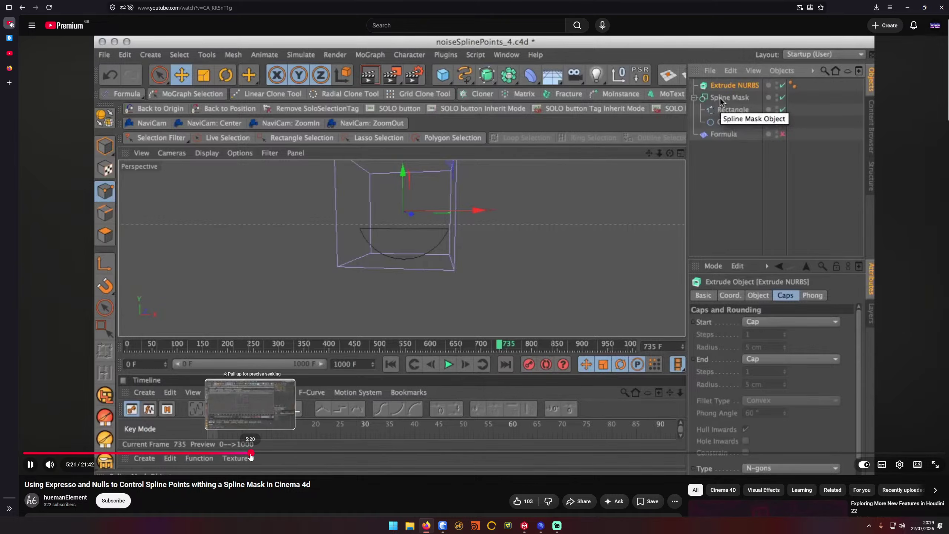
pyautogui.click(251, 454)
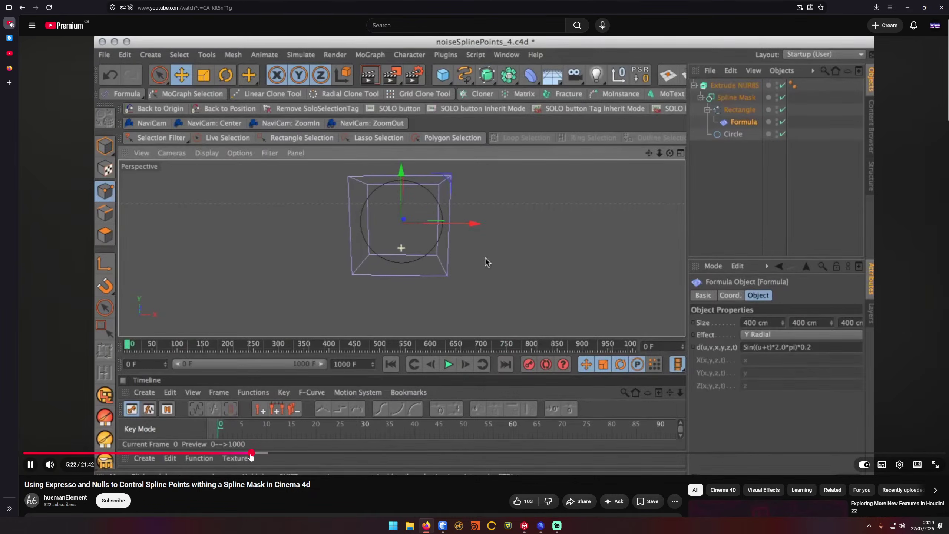
# Step: Examine the video's section on creating, naming and positioning nulls at the spline's points
pyautogui.click(325, 452)
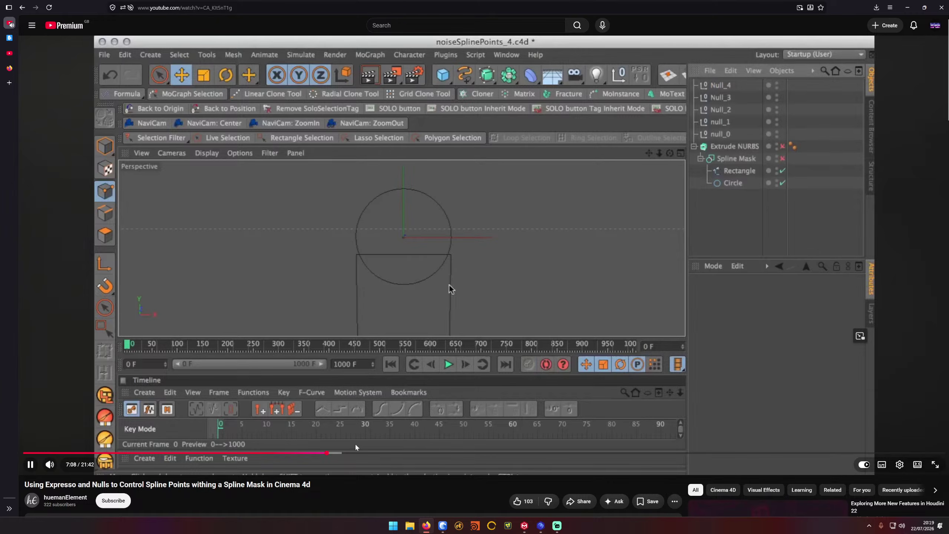
pyautogui.click(317, 453)
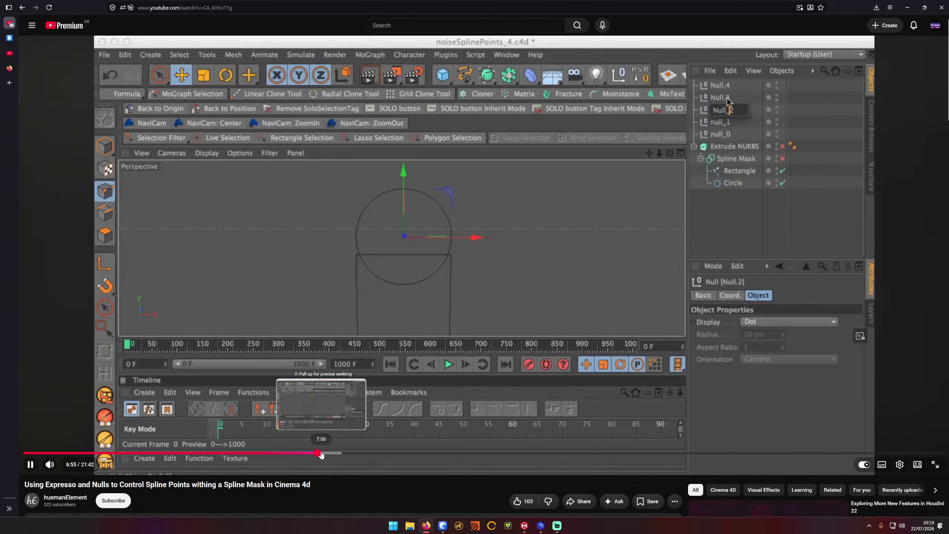
pyautogui.click(302, 453)
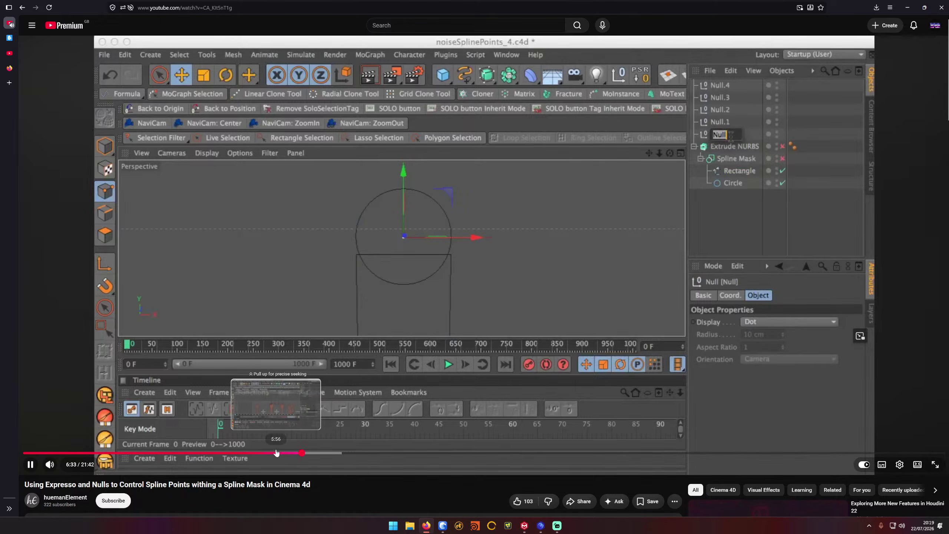
pyautogui.click(276, 453)
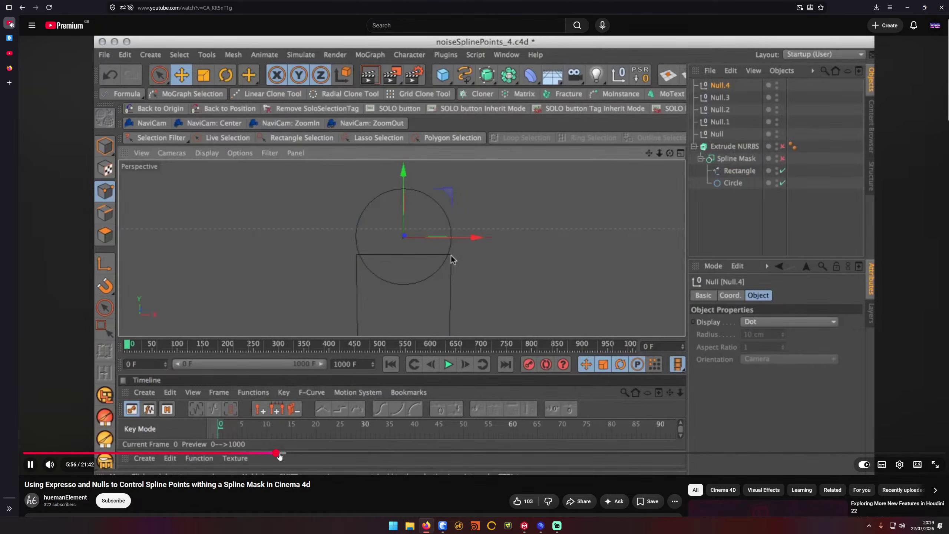
pyautogui.click(254, 453)
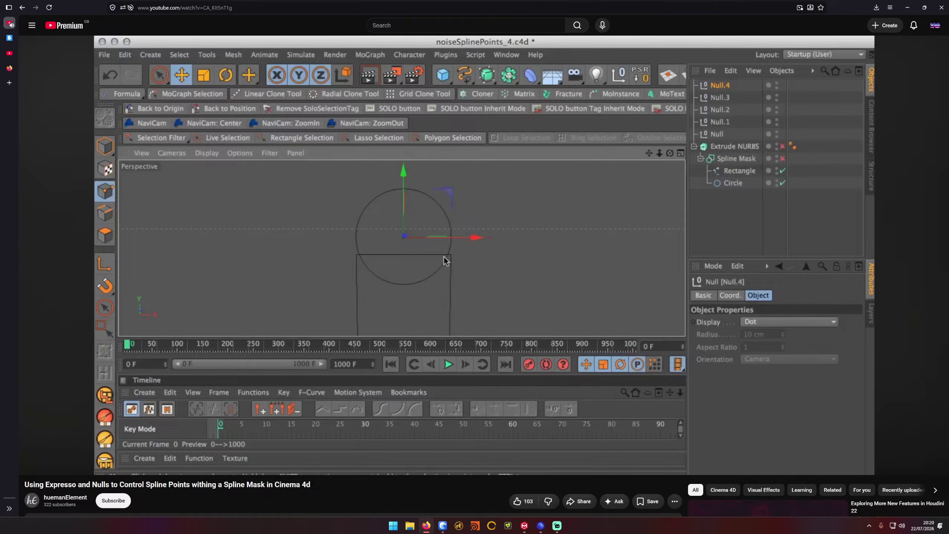
pyautogui.moveTo(460, 381)
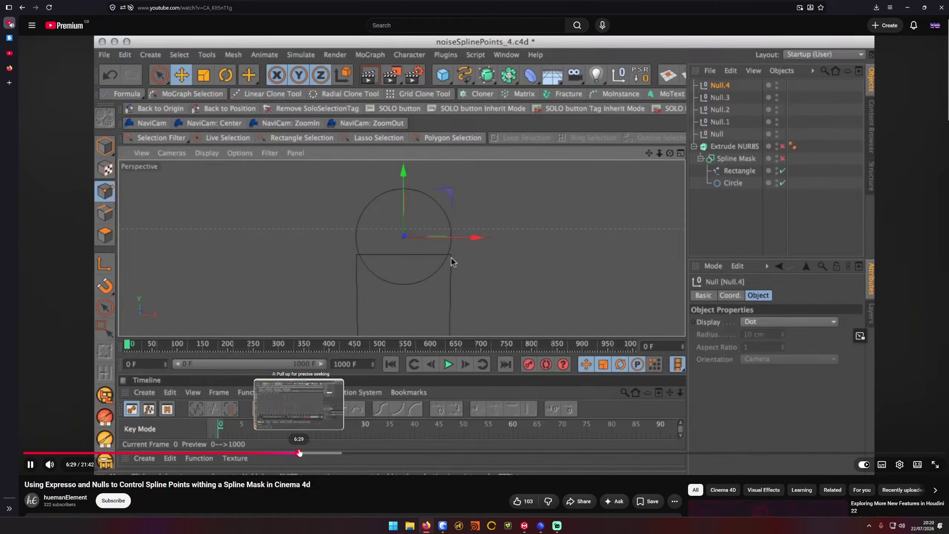
pyautogui.click(300, 453)
pyautogui.moveTo(306, 455); pyautogui.dragTo(357, 456)
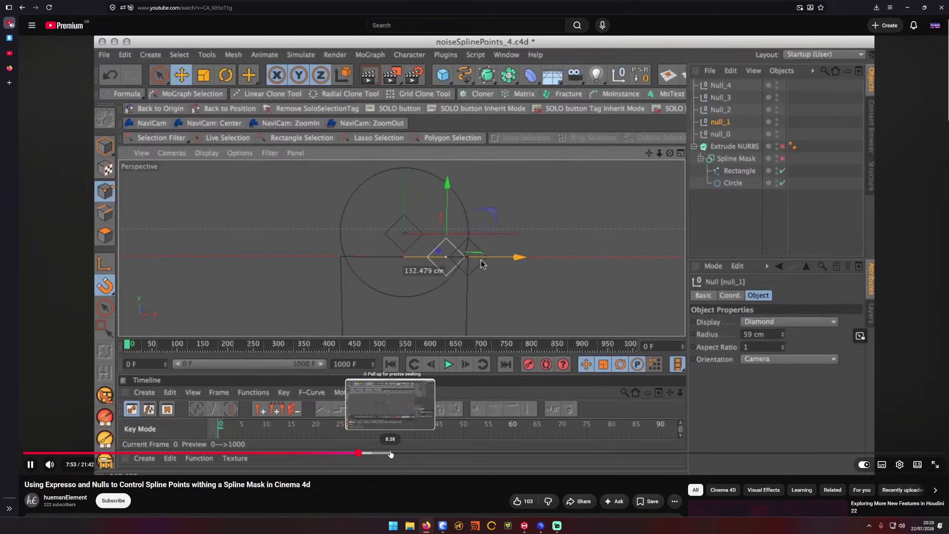
# Step: Skip to the video's XPresso section, pause it and examine how the Point node is set up with the spline and null
pyautogui.click(392, 455)
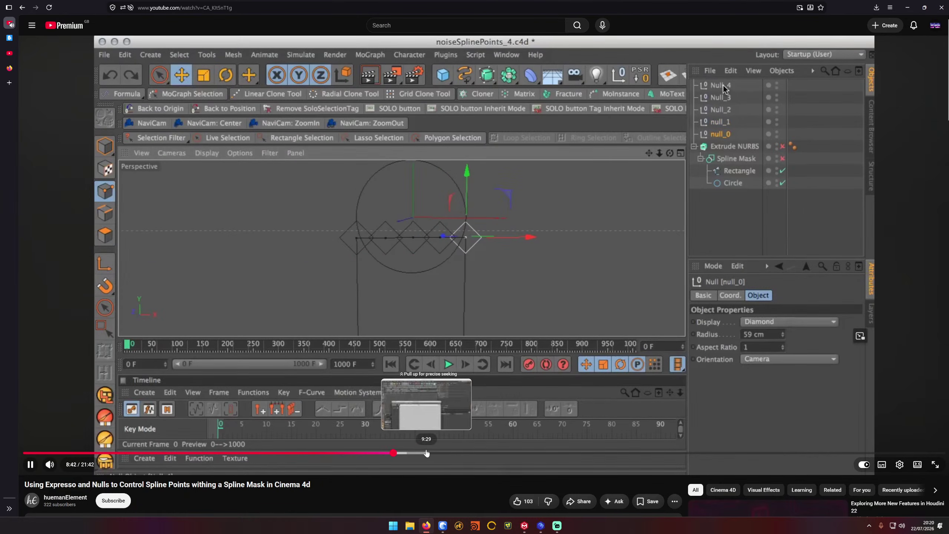
pyautogui.click(429, 454)
pyautogui.click(451, 454)
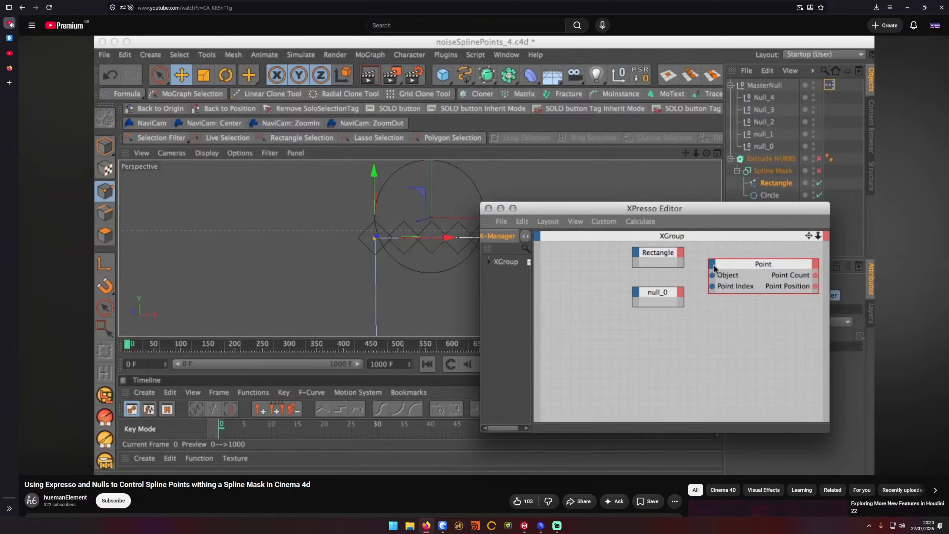
pyautogui.click(653, 275)
pyautogui.press('t')
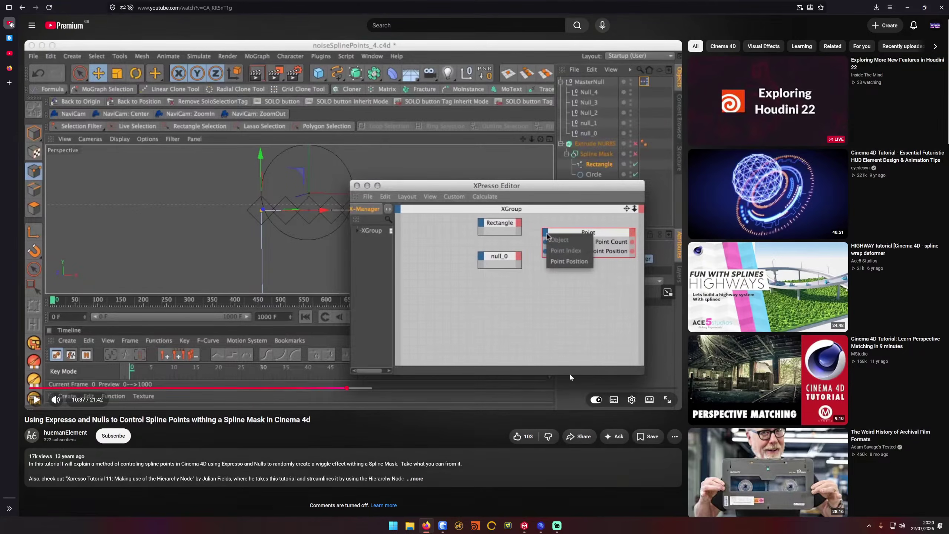
# Step: Switch back to Cinema 4D and select the Point Selection node in the XGroup
pyautogui.click(541, 526)
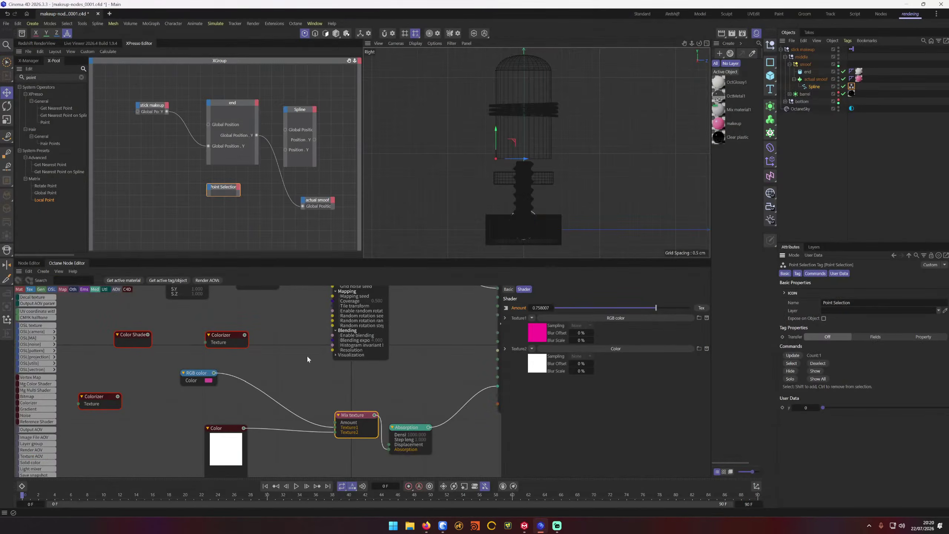
pyautogui.click(214, 192)
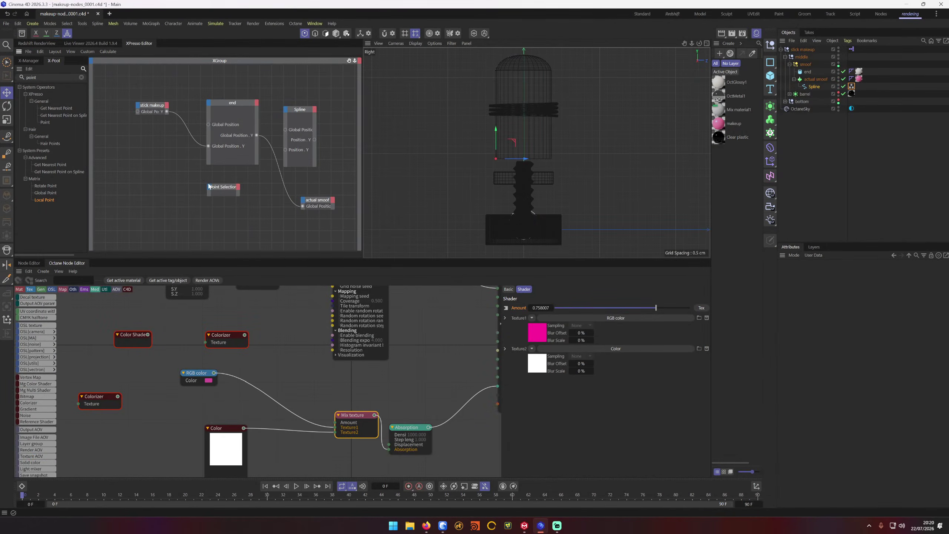
pyautogui.click(209, 186)
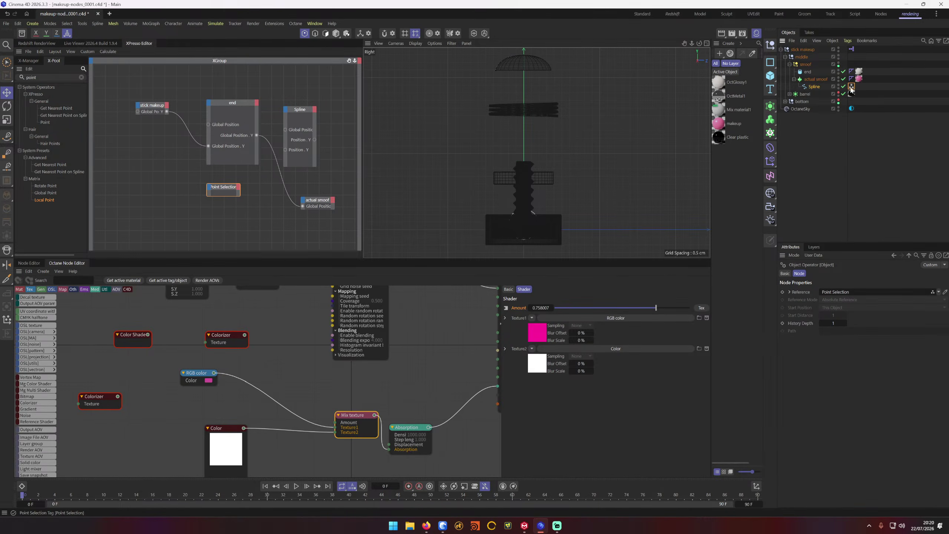
pyautogui.press('Delete')
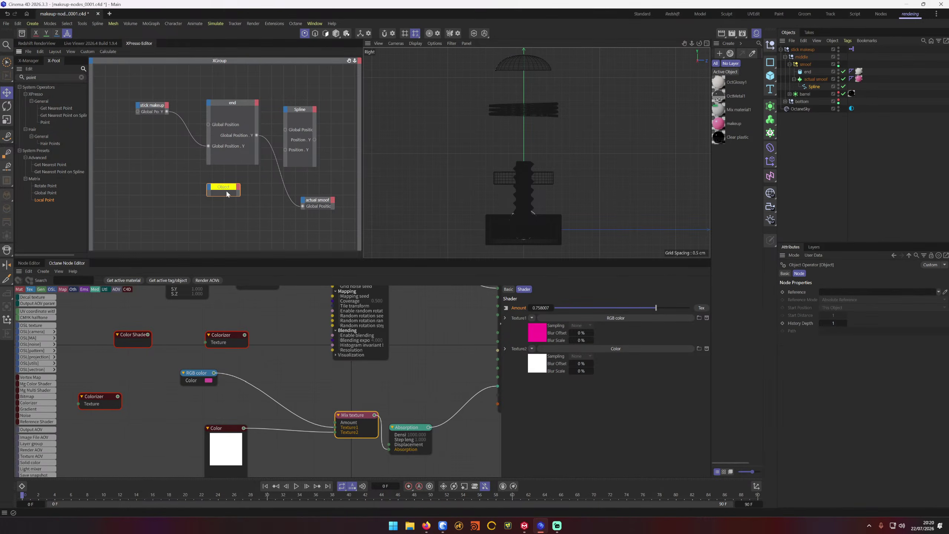
pyautogui.moveTo(189, 171); pyautogui.dragTo(249, 200)
pyautogui.press('Delete')
pyautogui.click(306, 111)
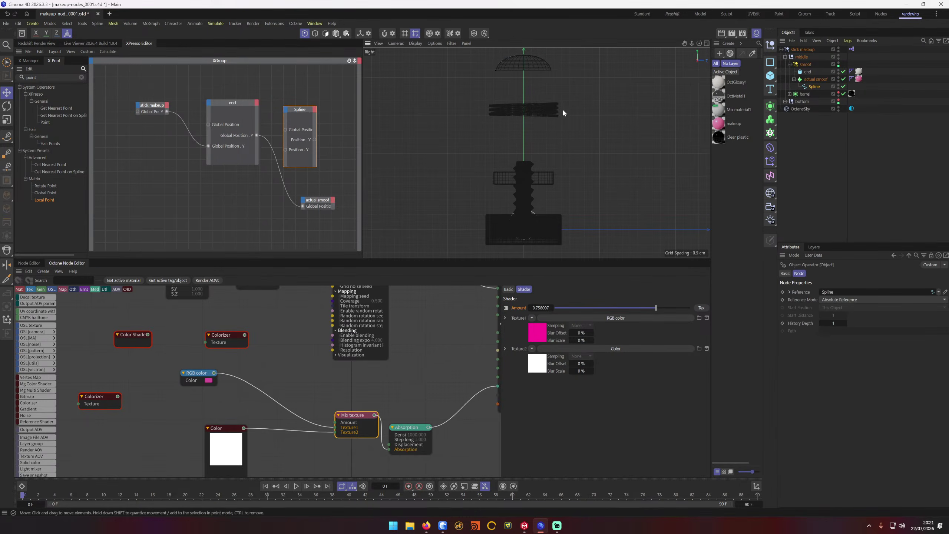
pyautogui.hotkey('ctrl', 'z')
pyautogui.hotkey('ctrl', 'z')
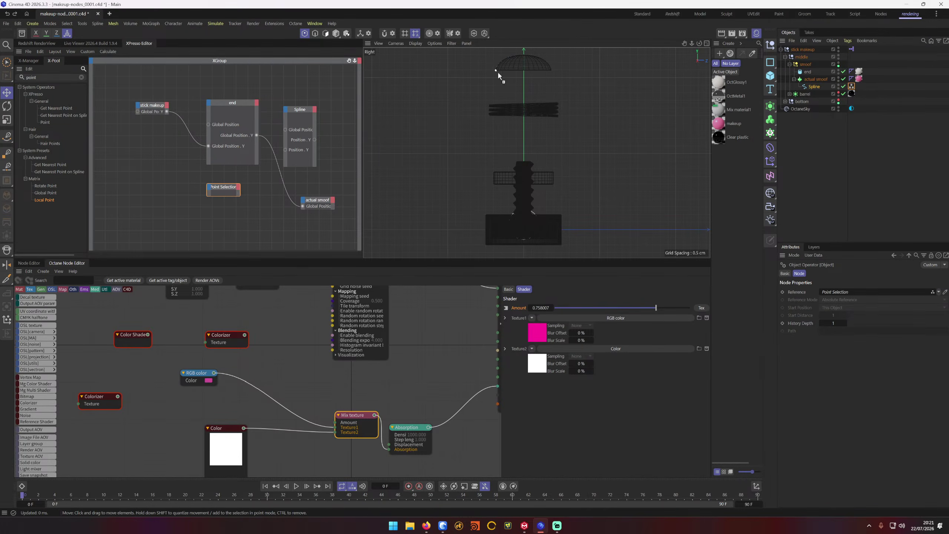
# Step: Delete the Point Selection node from the XPresso graph and the point selection tag from the Spline object
pyautogui.moveTo(189, 173); pyautogui.dragTo(250, 226)
pyautogui.press('Delete')
pyautogui.click(852, 86)
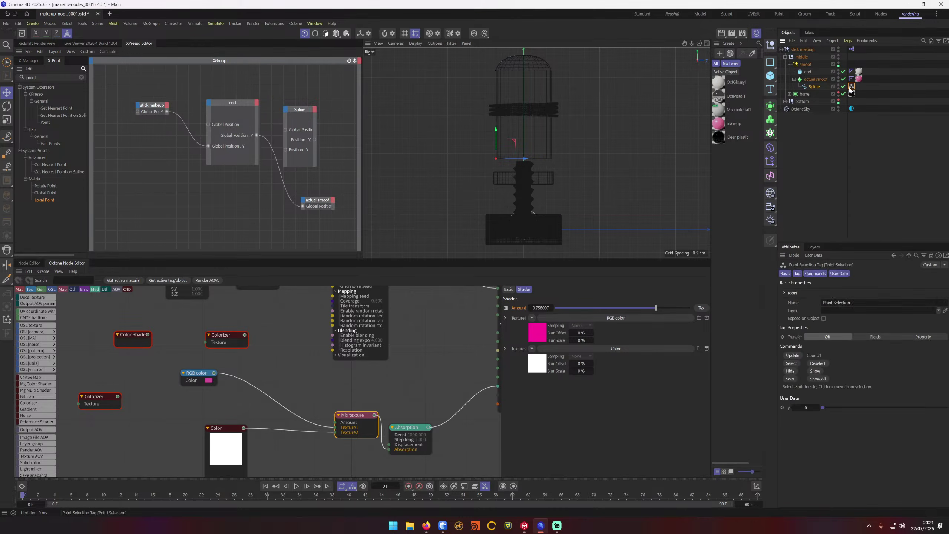
pyautogui.press('Delete')
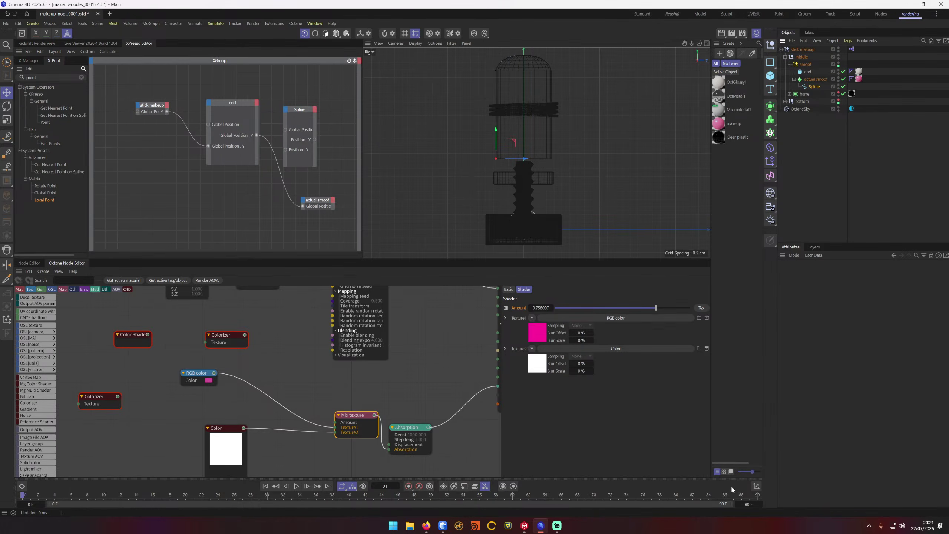
pyautogui.click(757, 487)
pyautogui.rightClick(197, 189)
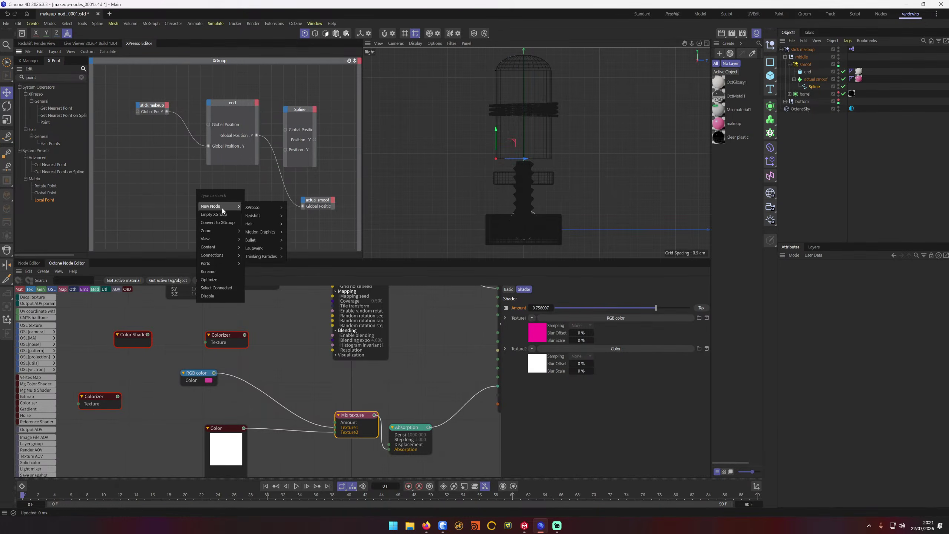
pyautogui.write('poin')
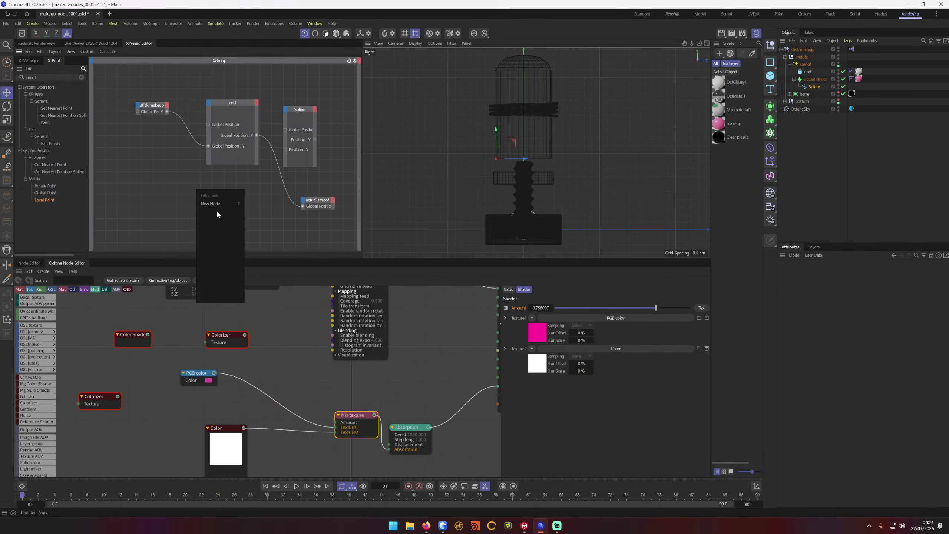
pyautogui.moveTo(225, 203)
pyautogui.click(272, 205)
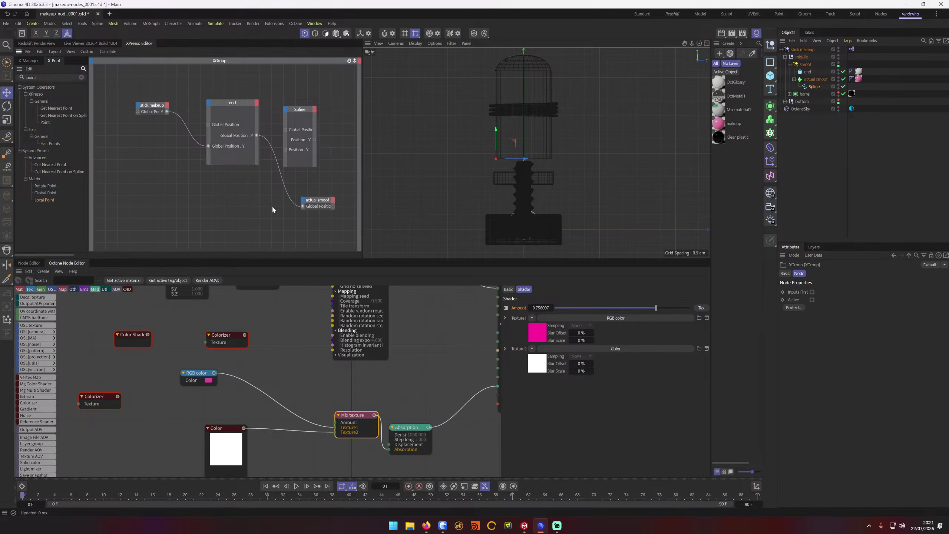
# Step: Add a general XPresso Point node to the graph, placed below the end node
pyautogui.rightClick(207, 194)
pyautogui.moveTo(232, 213)
pyautogui.moveTo(267, 213)
pyautogui.moveTo(307, 214)
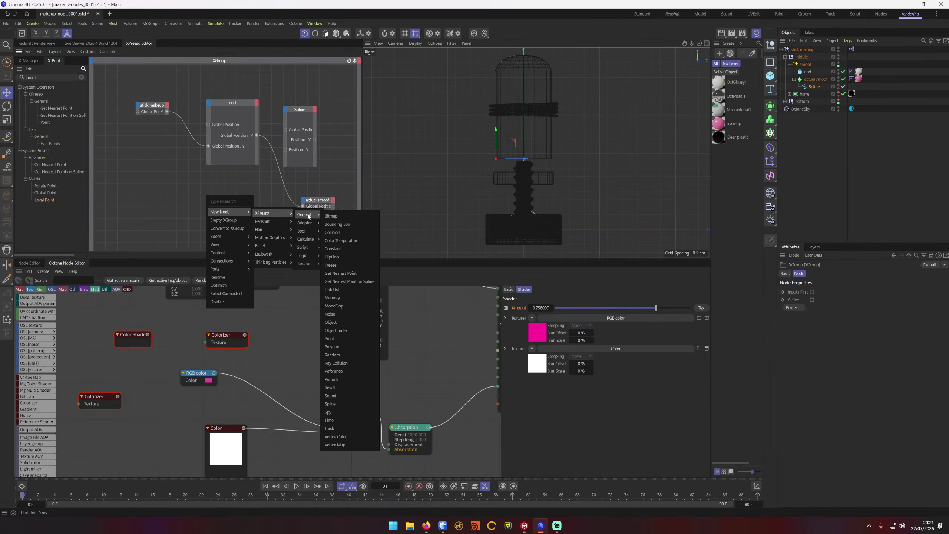
pyautogui.click(360, 343)
pyautogui.moveTo(203, 202); pyautogui.dragTo(224, 209)
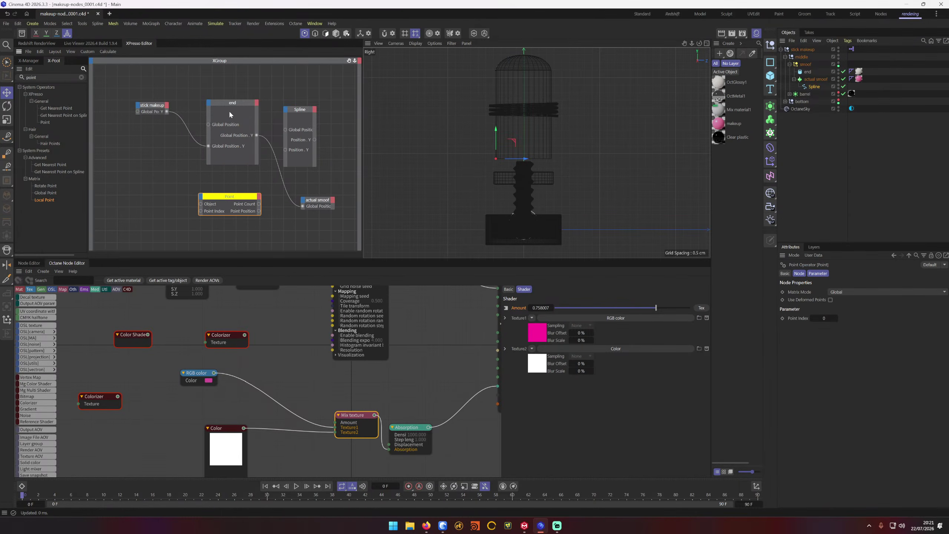
# Step: Rearrange the XPresso nodes so actual smoof sits beside the end node and Spline sits beside the Point node
pyautogui.moveTo(151, 105); pyautogui.dragTo(85, 101)
pyautogui.moveTo(240, 99); pyautogui.dragTo(143, 93)
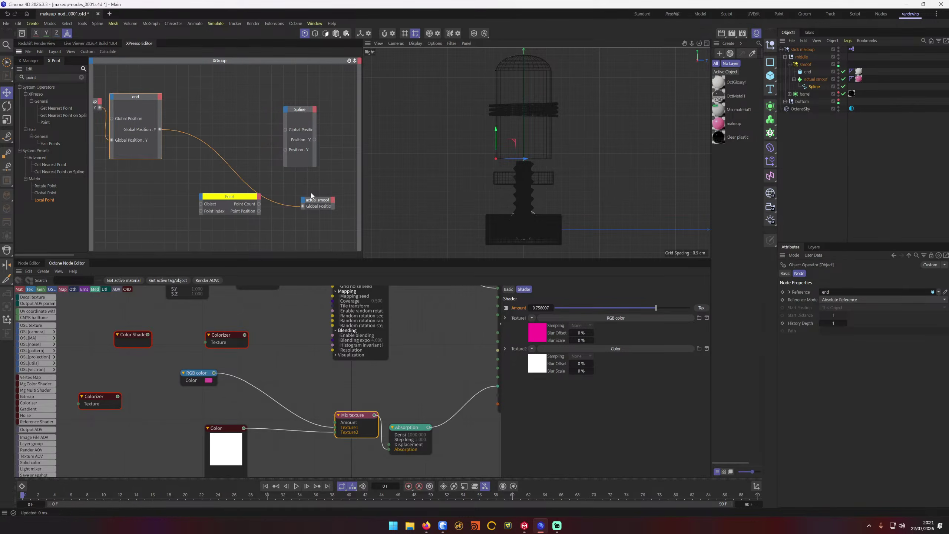
pyautogui.moveTo(317, 198); pyautogui.dragTo(226, 122)
pyautogui.moveTo(300, 109); pyautogui.dragTo(154, 178)
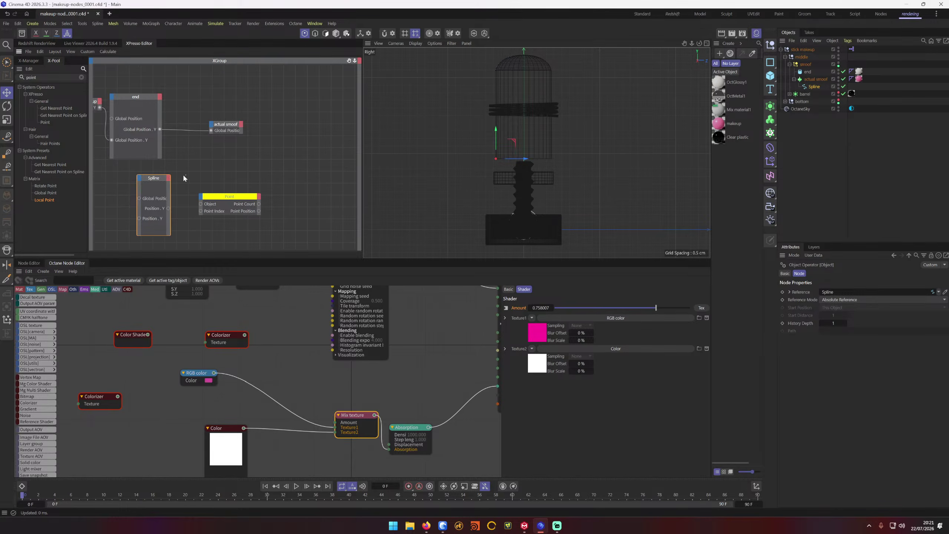
# Step: Add a Layer output port to the Spline node
pyautogui.click(169, 178)
pyautogui.moveTo(207, 196)
pyautogui.moveTo(243, 197)
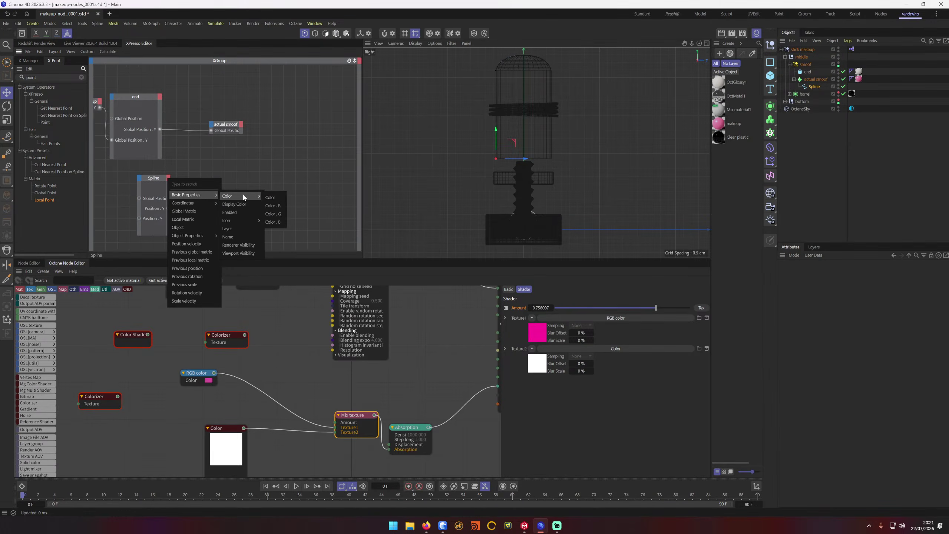
pyautogui.click(251, 228)
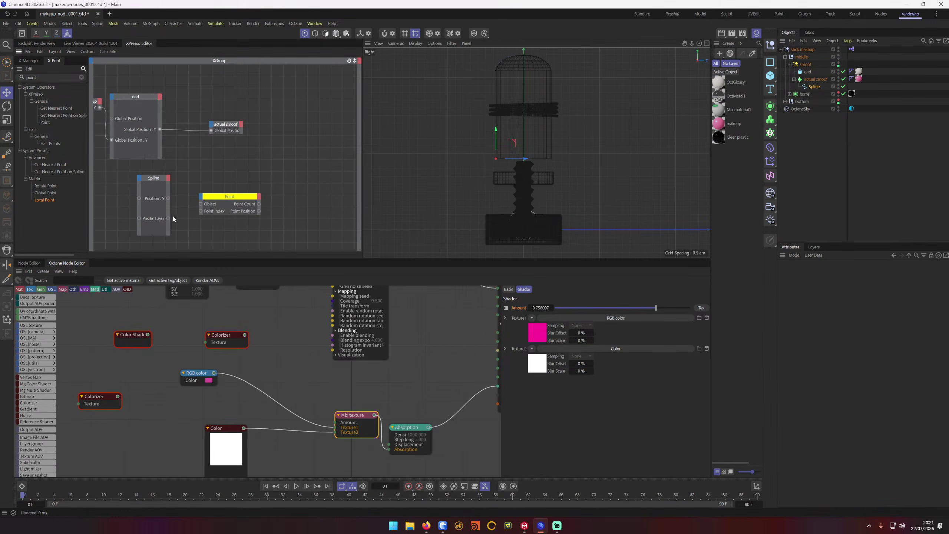
pyautogui.click(169, 179)
pyautogui.moveTo(200, 195)
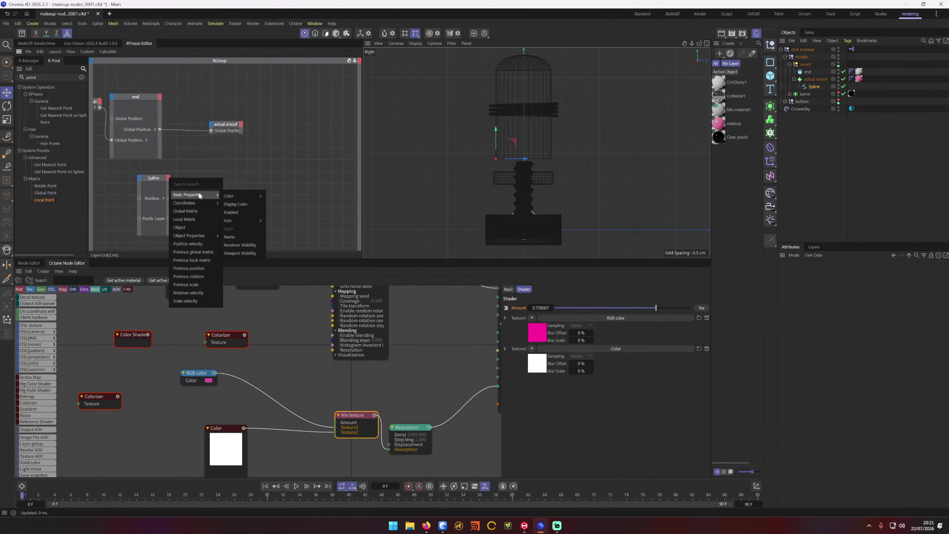
pyautogui.click(301, 218)
# Step: Switch to the YouTube spline-point tutorial in the browser and examine how the Point node's inputs and the Rectangle's Object output are set up
pyautogui.click(426, 525)
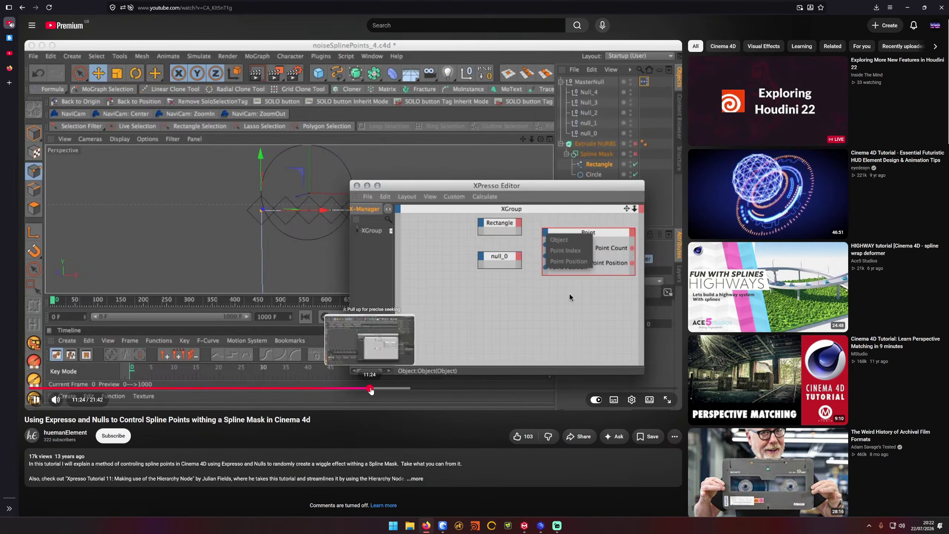
pyautogui.click(370, 388)
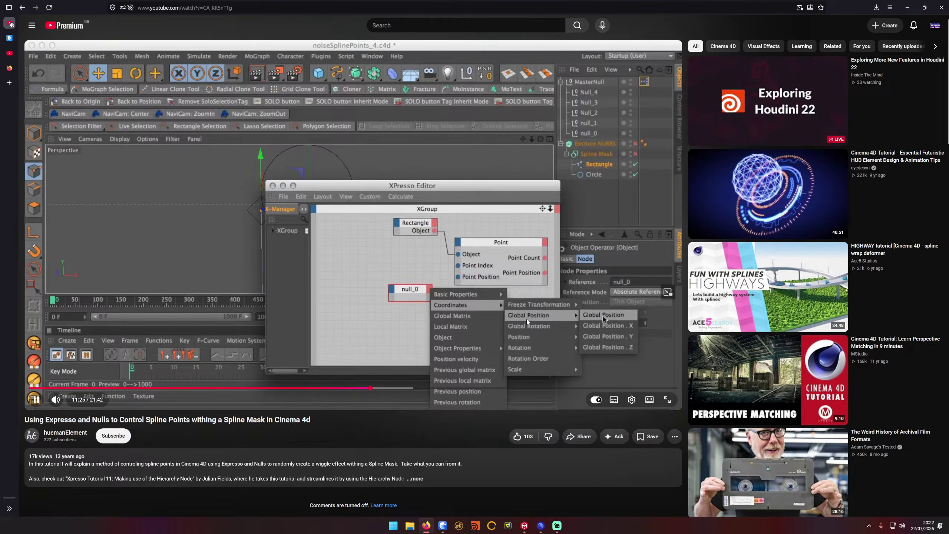
pyautogui.click(414, 321)
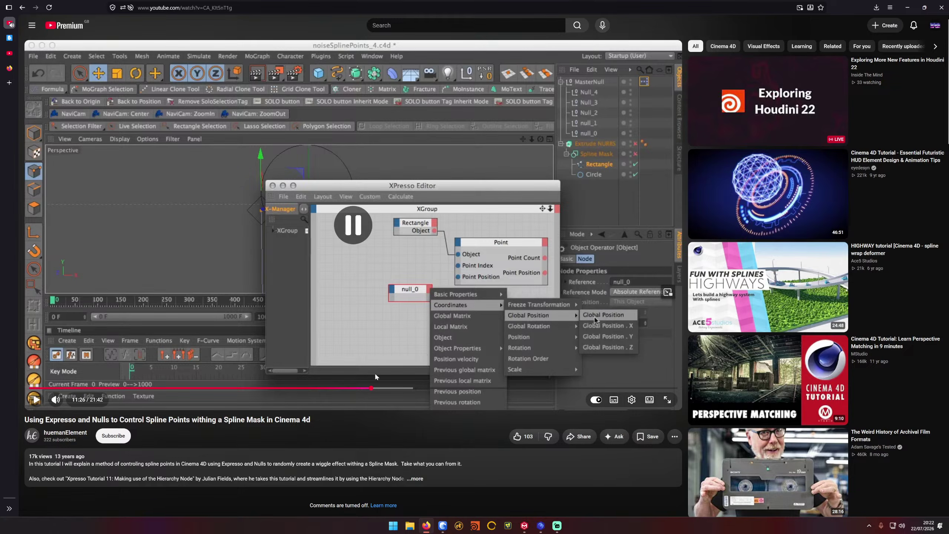
pyautogui.click(360, 388)
pyautogui.press('space')
pyautogui.click(344, 388)
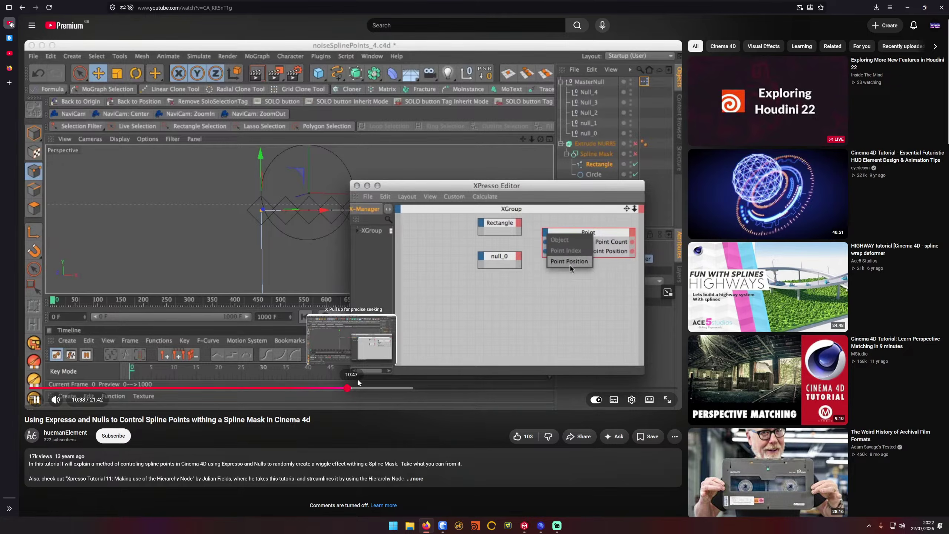
pyautogui.click(360, 389)
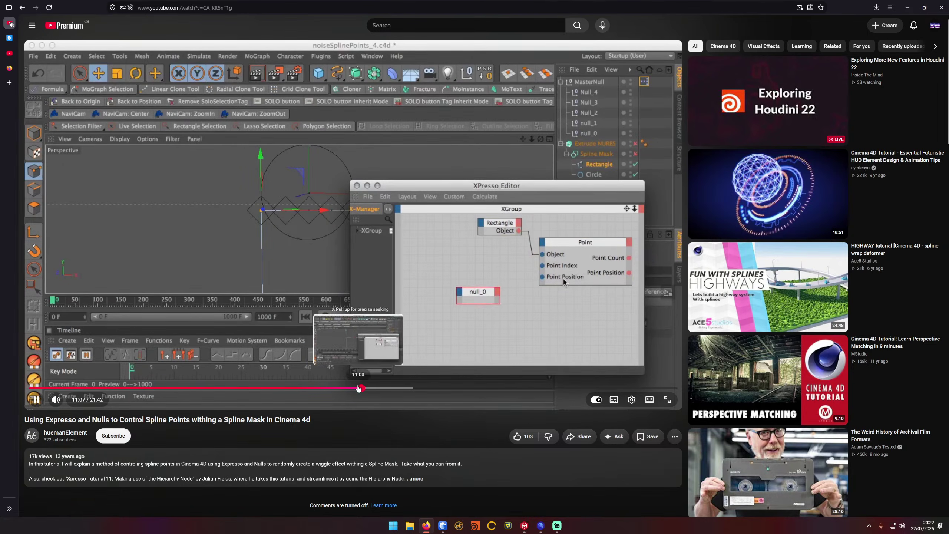
pyautogui.click(352, 388)
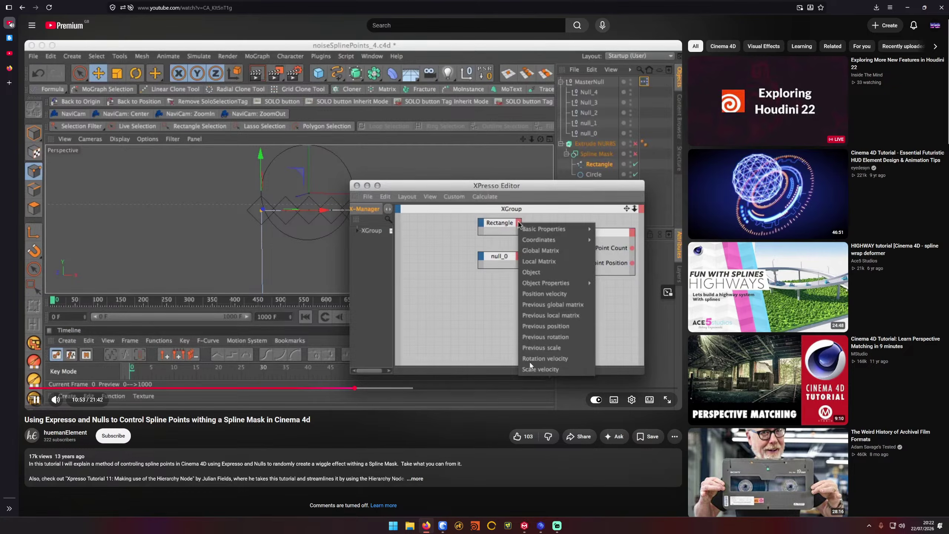
pyautogui.press('space')
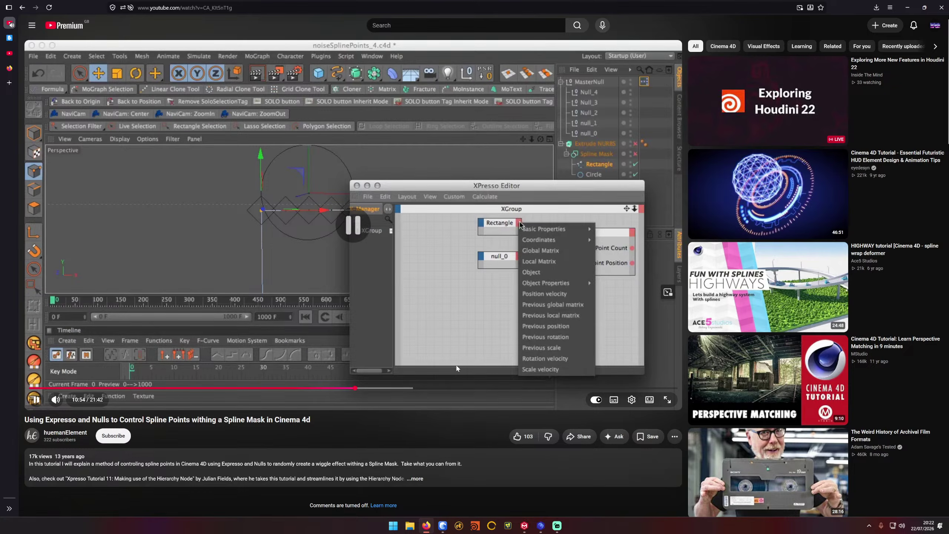
# Step: Switch back to Cinema 4D, add an Object output to the actual smoof node and connect it to the Point node's Object input
pyautogui.click(540, 525)
pyautogui.click(241, 125)
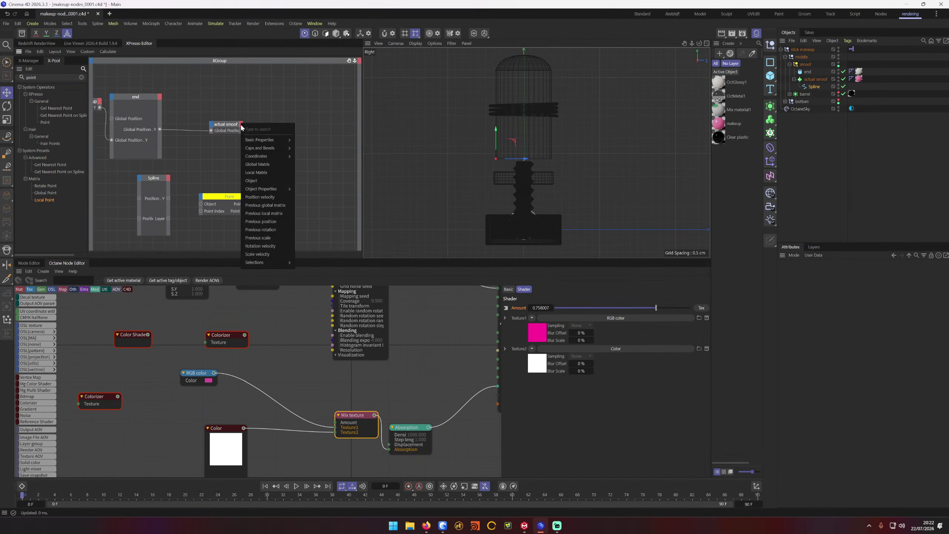
pyautogui.click(264, 175)
pyautogui.moveTo(230, 199); pyautogui.dragTo(288, 153)
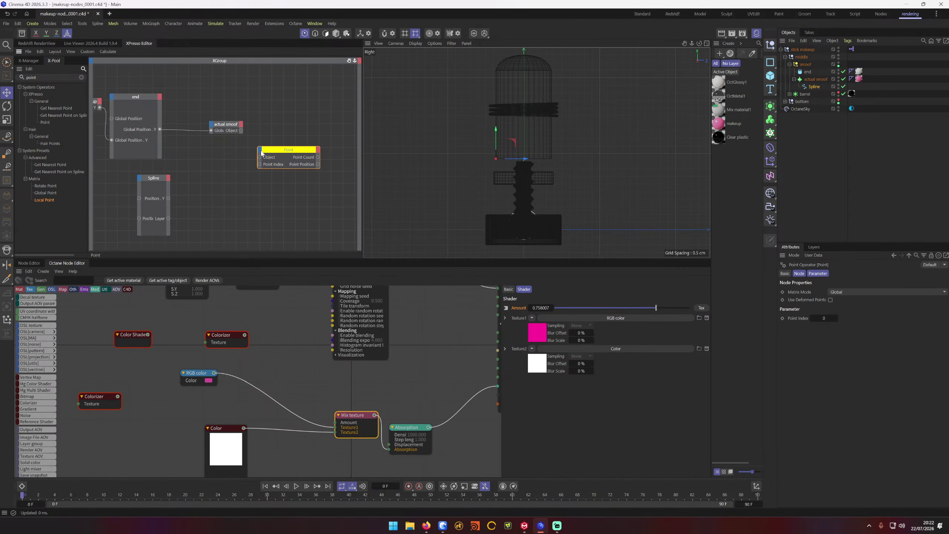
pyautogui.moveTo(243, 130); pyautogui.dragTo(289, 134)
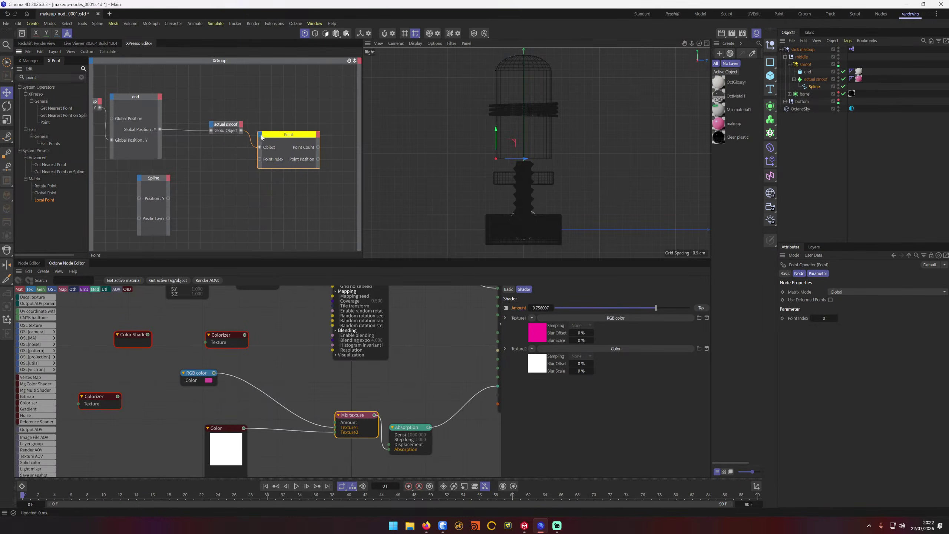
# Step: Add a Point Position input to the Point node and align the node with actual smoof
pyautogui.click(260, 136)
pyautogui.click(281, 165)
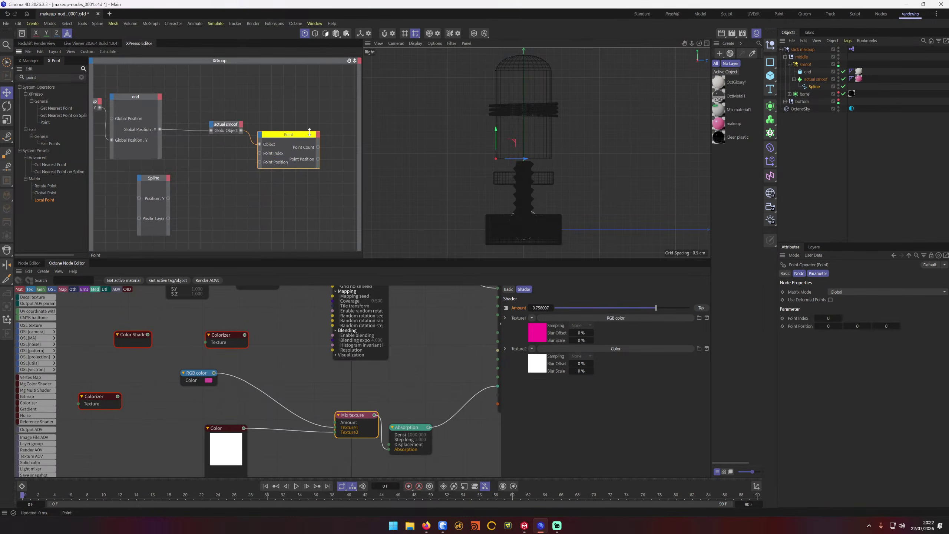
pyautogui.moveTo(297, 139); pyautogui.dragTo(306, 126)
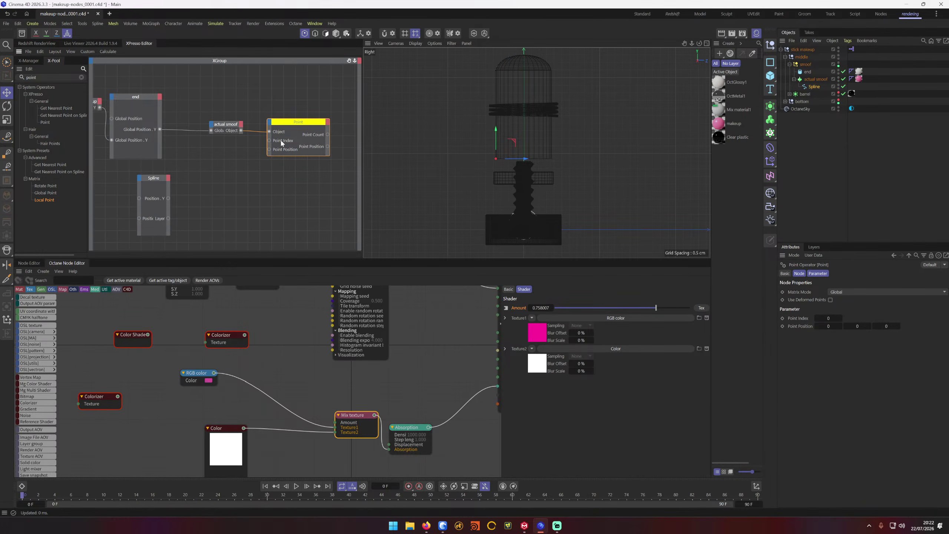
pyautogui.click(247, 183)
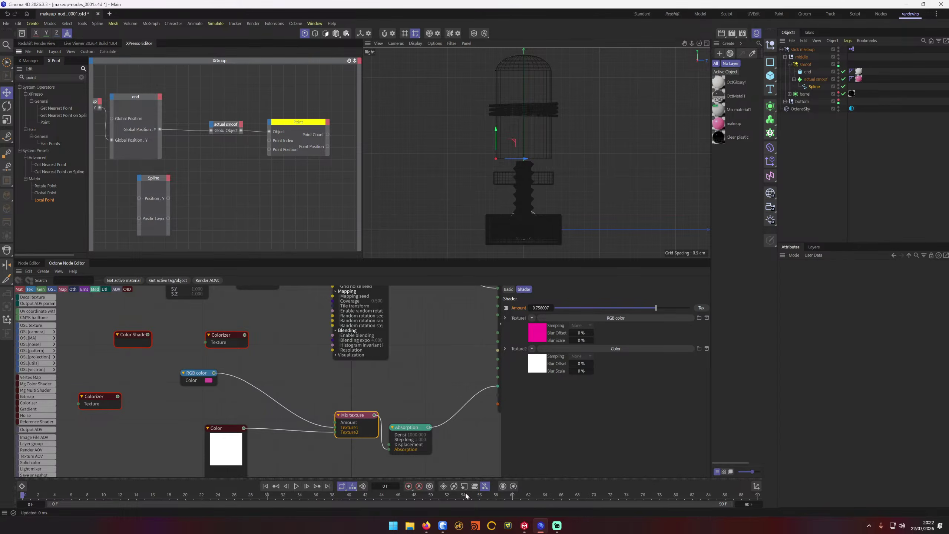
# Step: Return to the YouTube tutorial and examine how the null's Global Position drives the Point node's Point Position and moves the spline point
pyautogui.click(426, 525)
pyautogui.press('space')
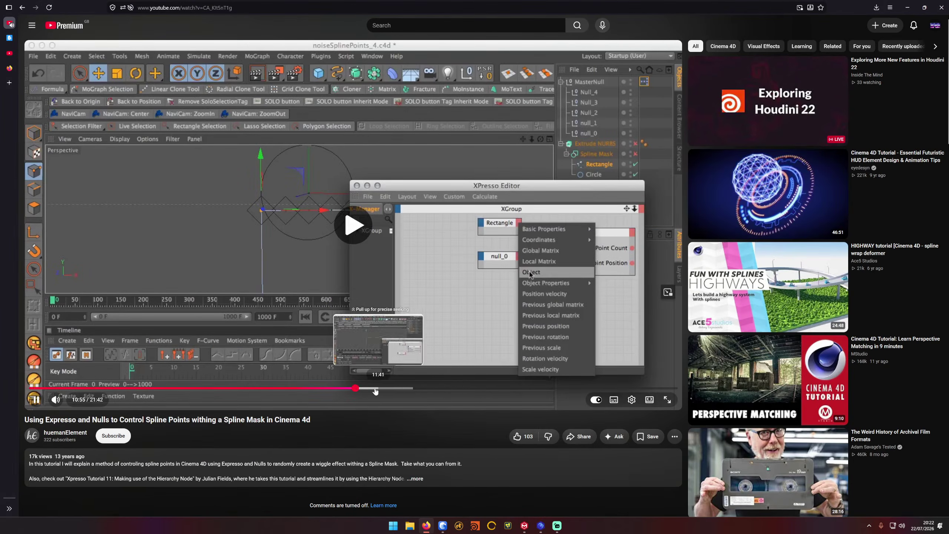
pyautogui.click(372, 389)
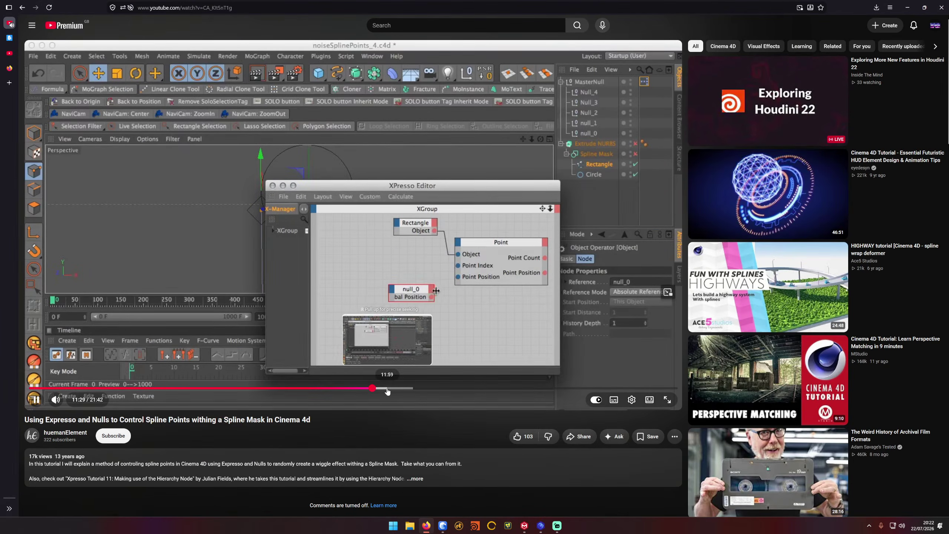
pyautogui.click(368, 390)
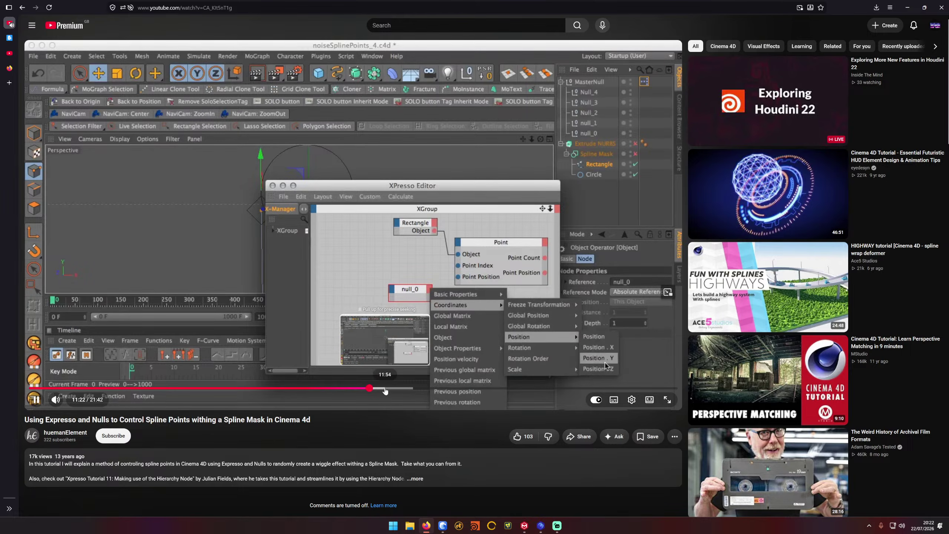
pyautogui.click(385, 389)
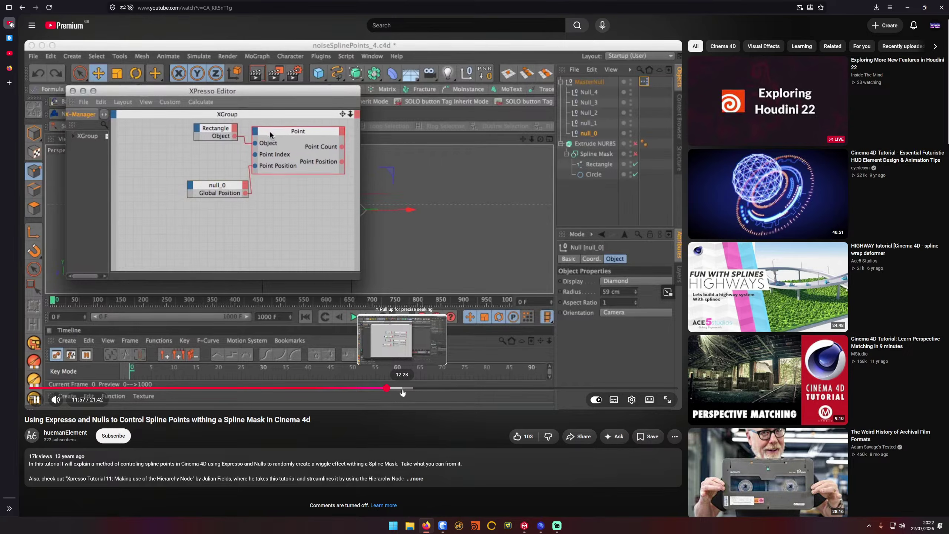
pyautogui.click(405, 390)
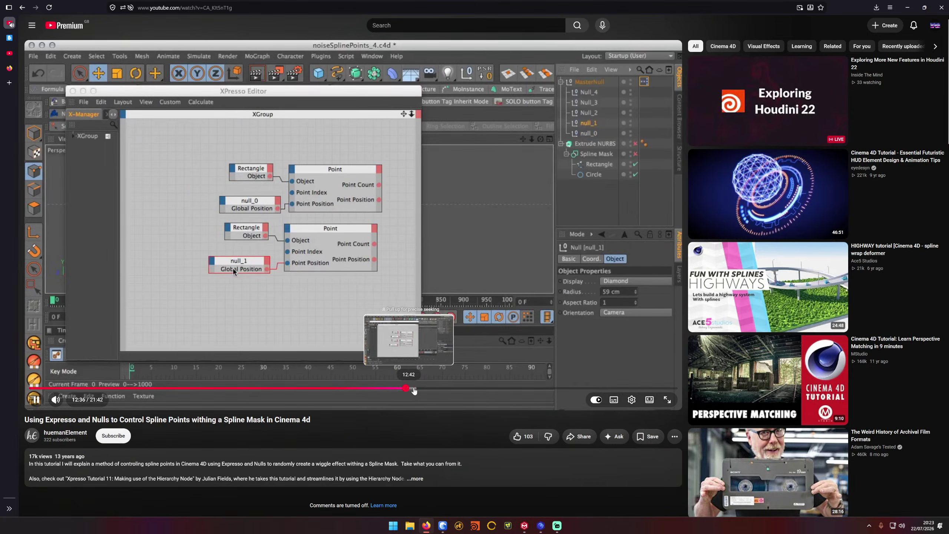
pyautogui.click(418, 390)
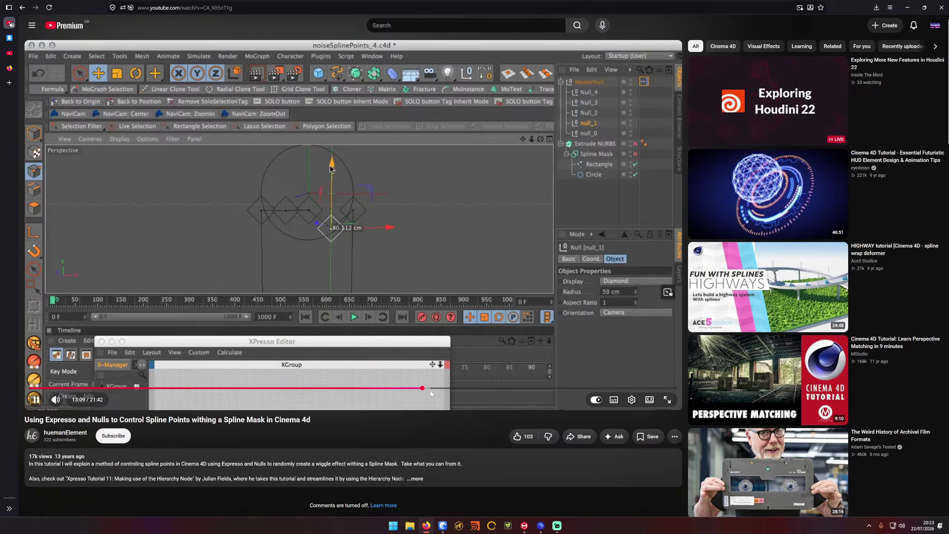
pyautogui.click(408, 389)
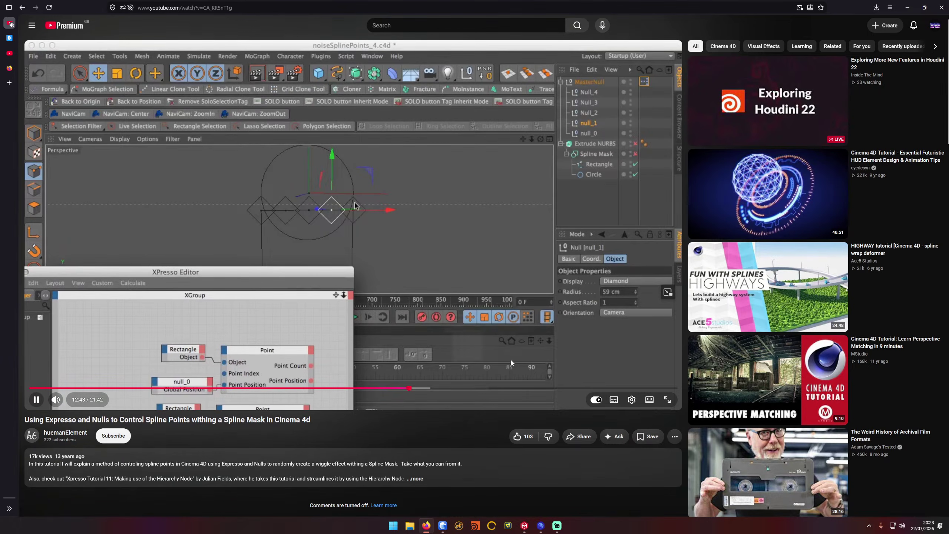
# Step: Pause the tutorial, switch back to Cinema 4D and add a FloatMath node to the XPresso graph
pyautogui.click(479, 290)
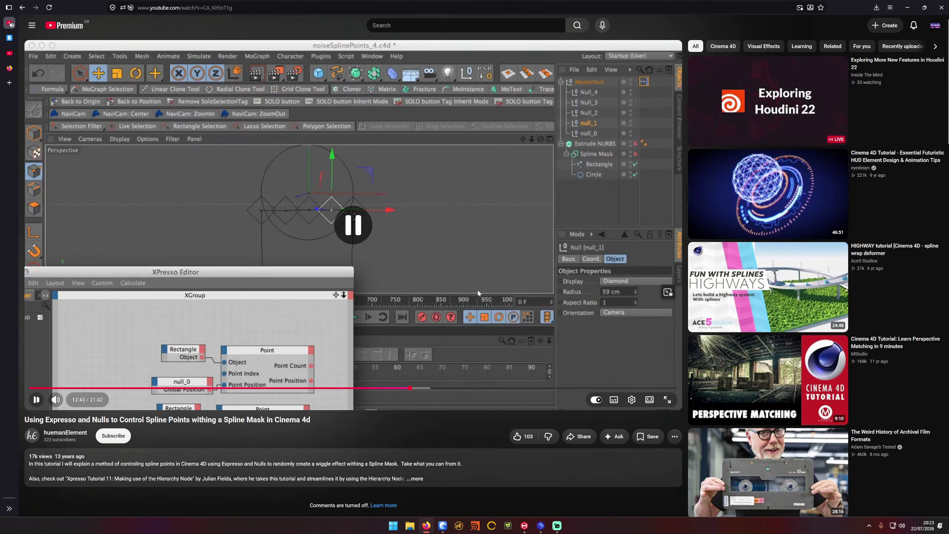
pyautogui.click(540, 525)
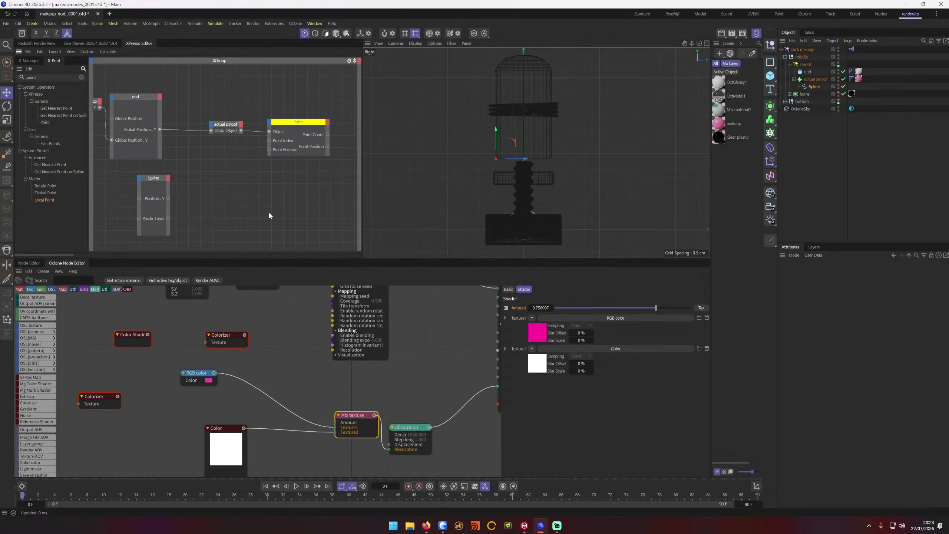
pyautogui.rightClick(214, 164)
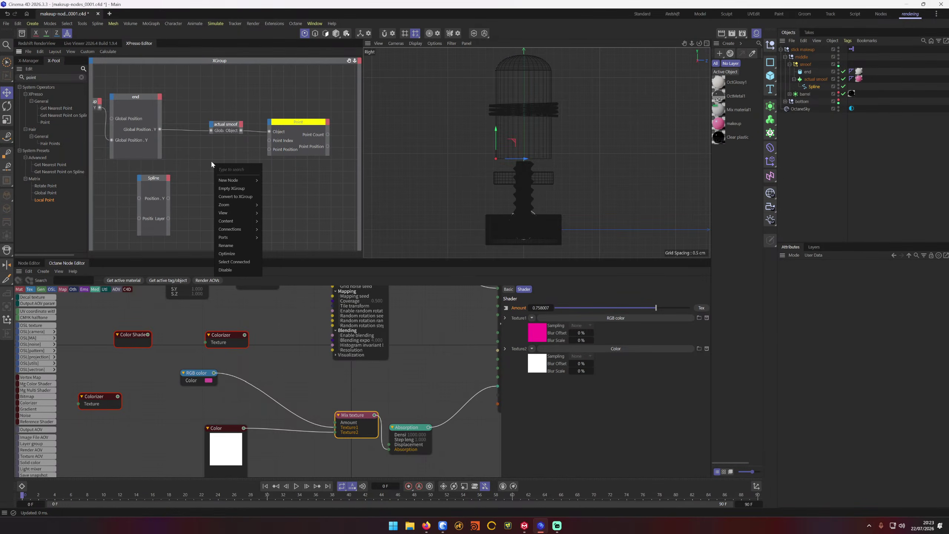
pyautogui.write('floa')
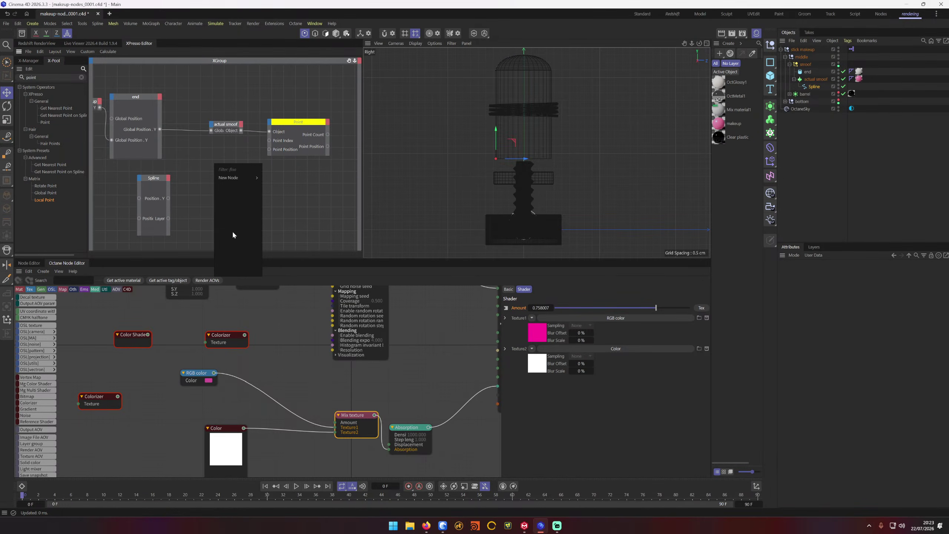
pyautogui.moveTo(239, 179)
pyautogui.moveTo(272, 179)
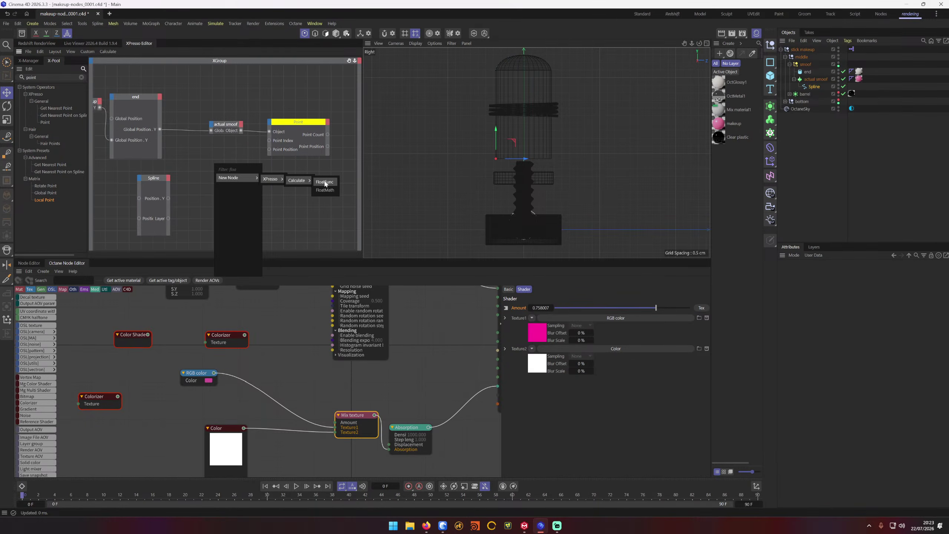
pyautogui.click(326, 191)
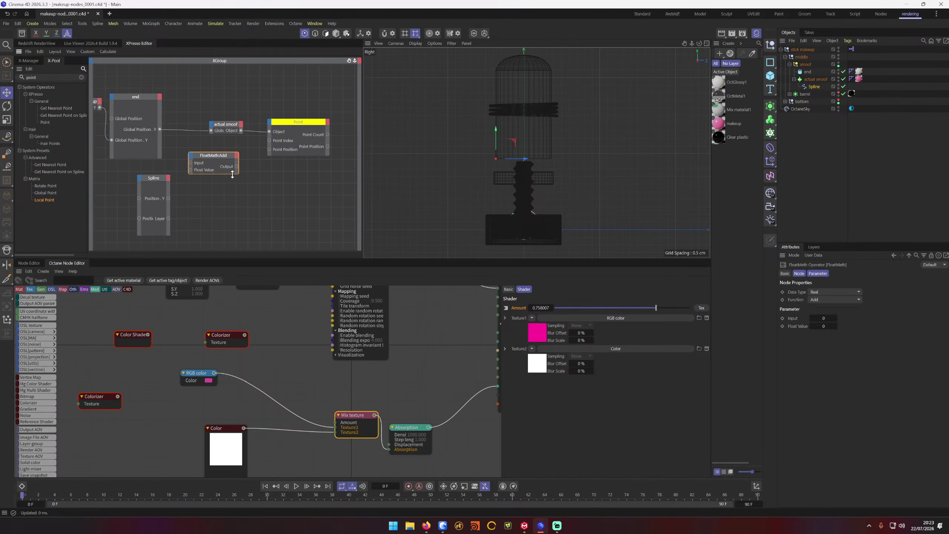
# Step: Connect the FloatMathAdd output to the Point node's Point Position input and set its Float Value to 9
pyautogui.moveTo(237, 167)
pyautogui.mouseDown()
pyautogui.moveTo(269, 149)
pyautogui.moveTo(225, 168)
pyautogui.mouseUp()
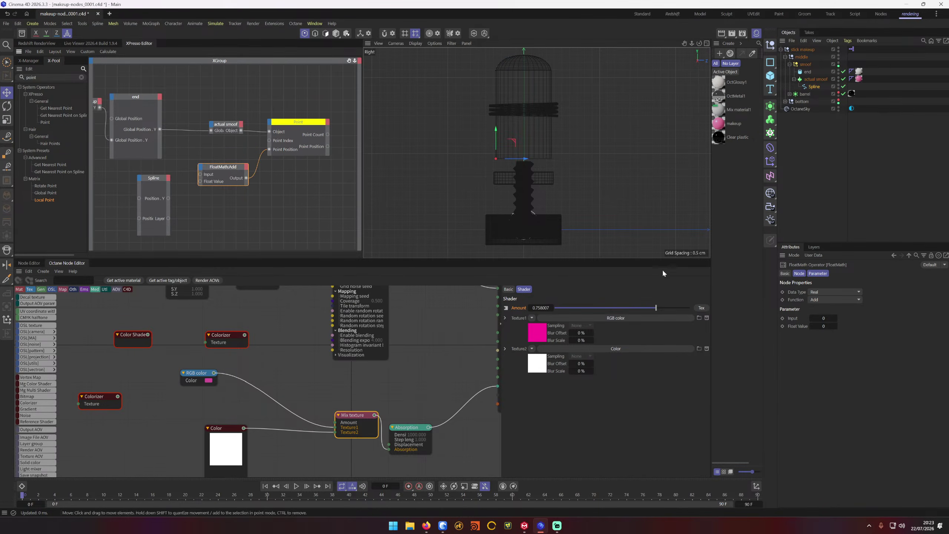
pyautogui.moveTo(823, 326); pyautogui.dragTo(827, 325)
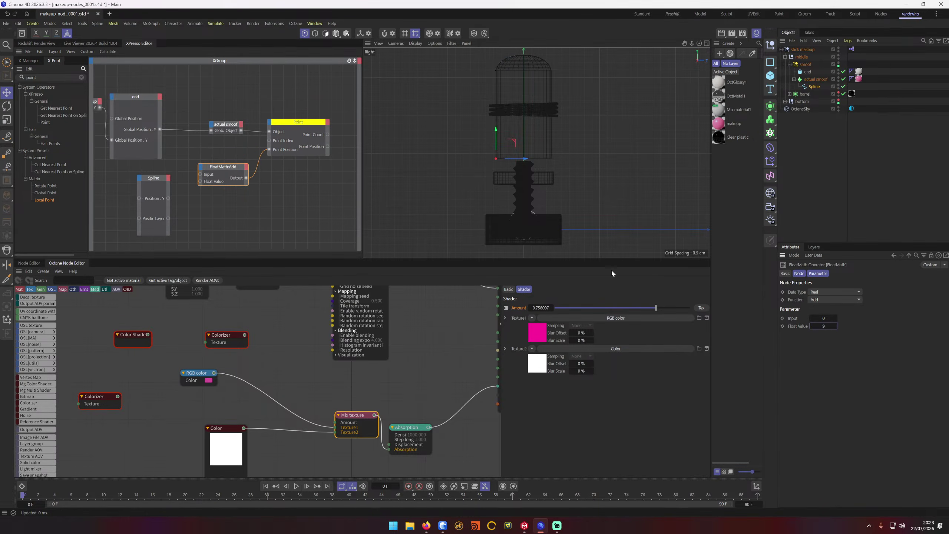
pyautogui.click(230, 154)
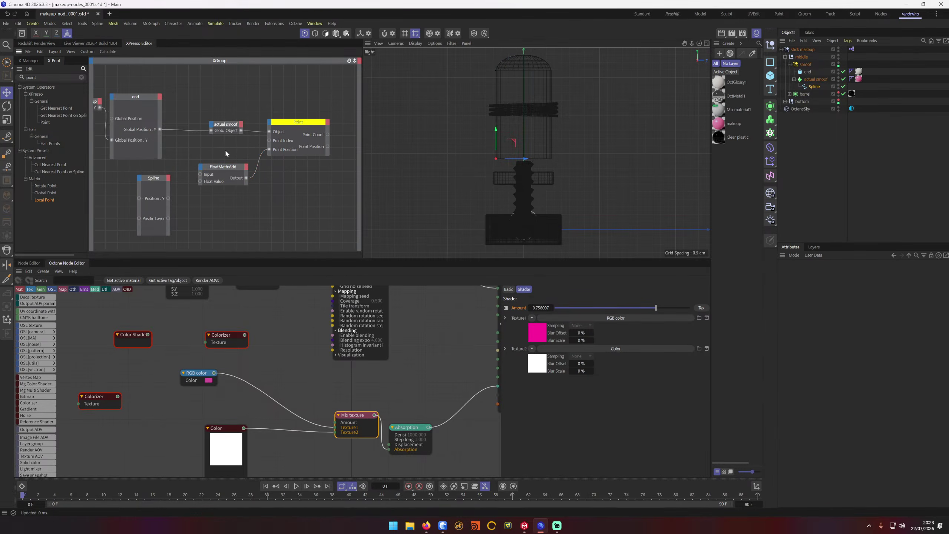
pyautogui.rightClick(225, 151)
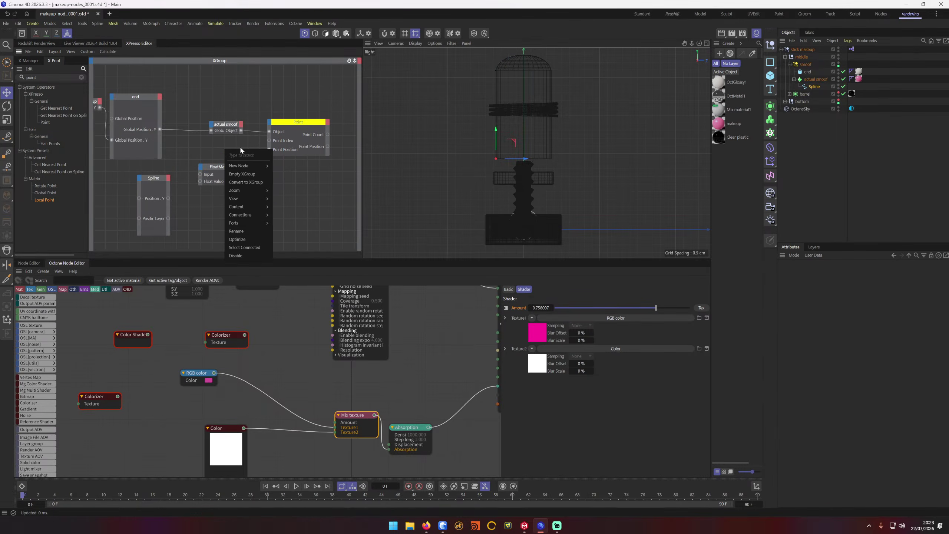
pyautogui.write('inte')
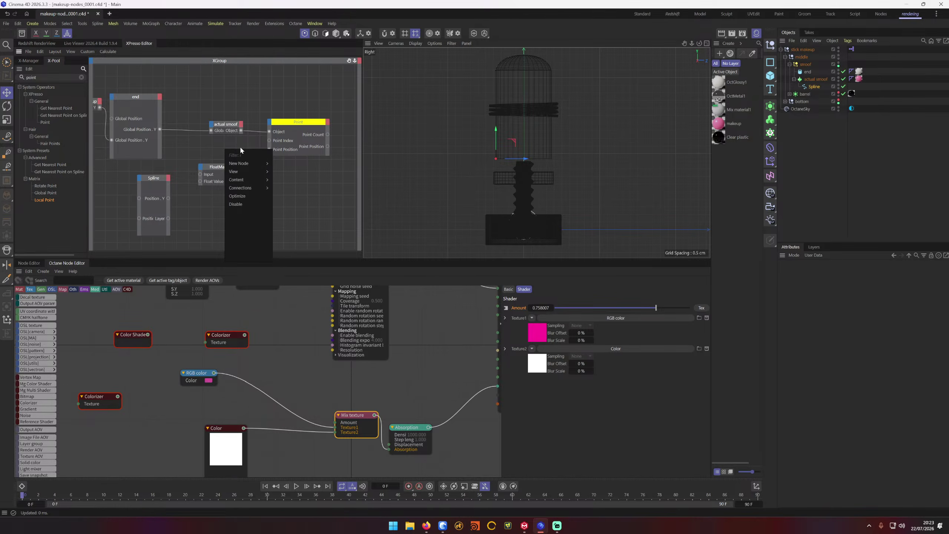
pyautogui.moveTo(260, 163)
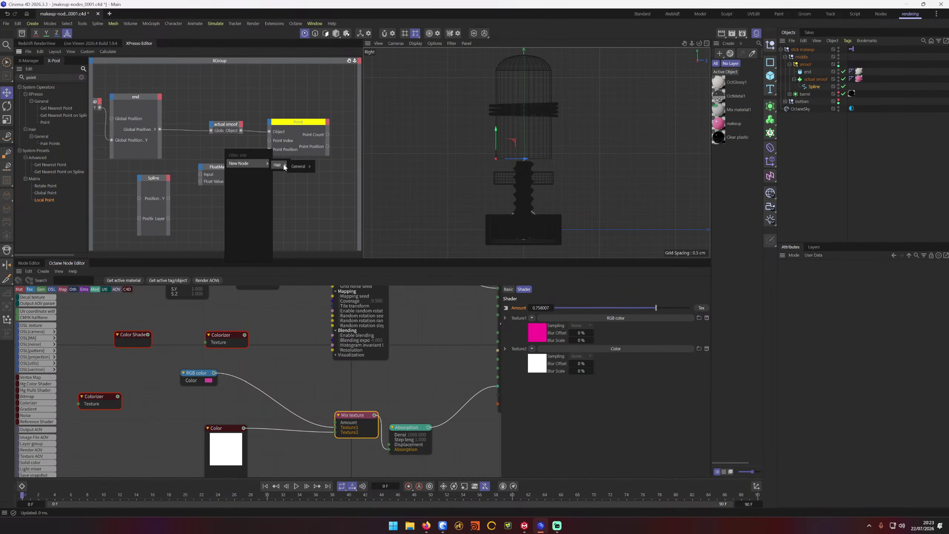
pyautogui.click(313, 211)
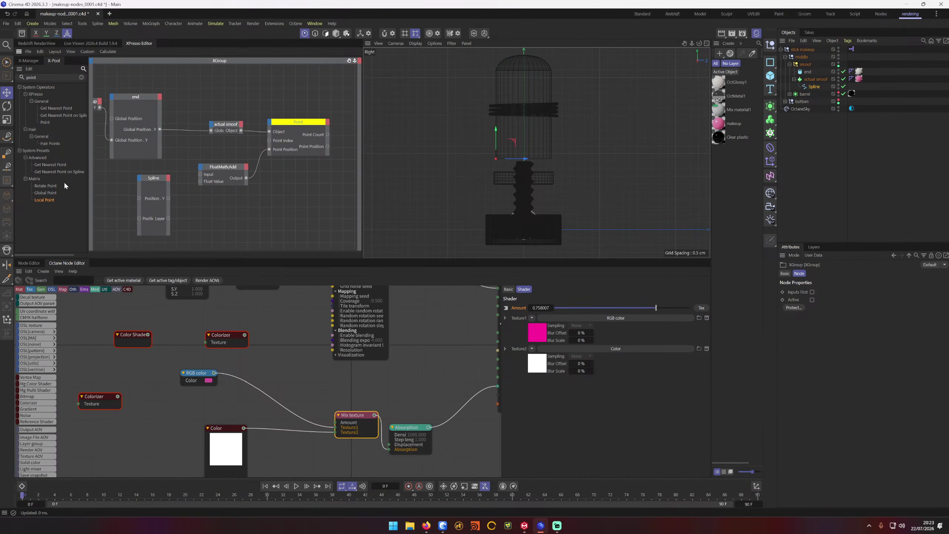
pyautogui.click(186, 152)
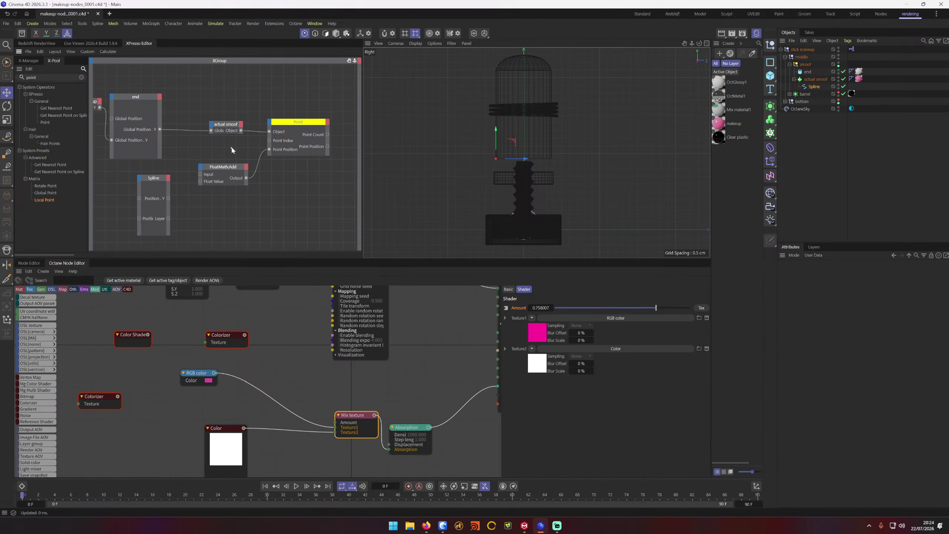
pyautogui.hotkey('shift', 'c')
pyautogui.write('r')
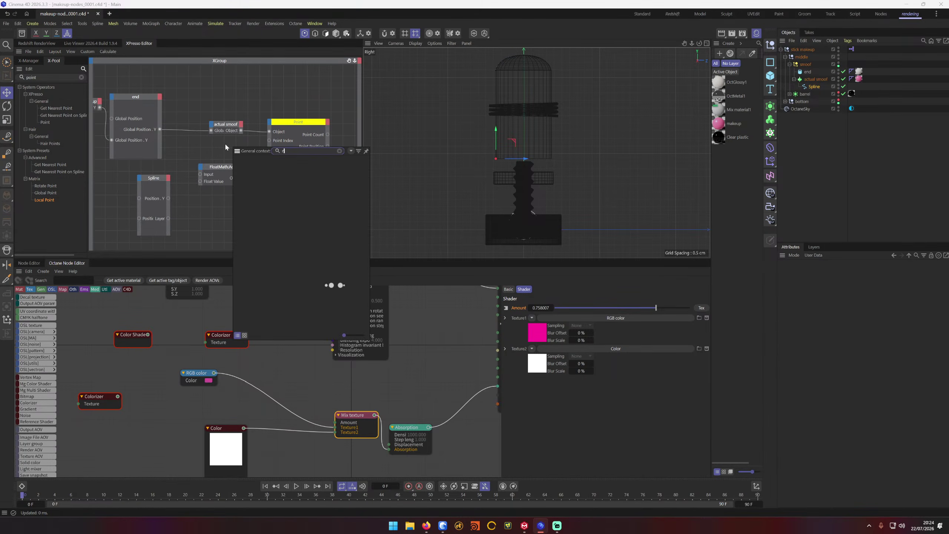
pyautogui.write('eals')
pyautogui.press('Escape')
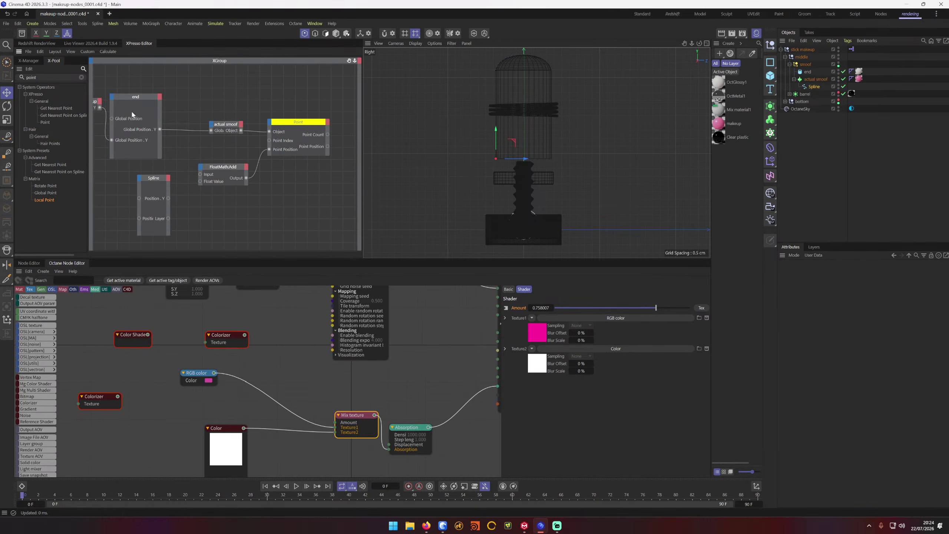
# Step: Add a MathAdd node from the XPresso Calculate operators and set its first input to 1
pyautogui.click(81, 77)
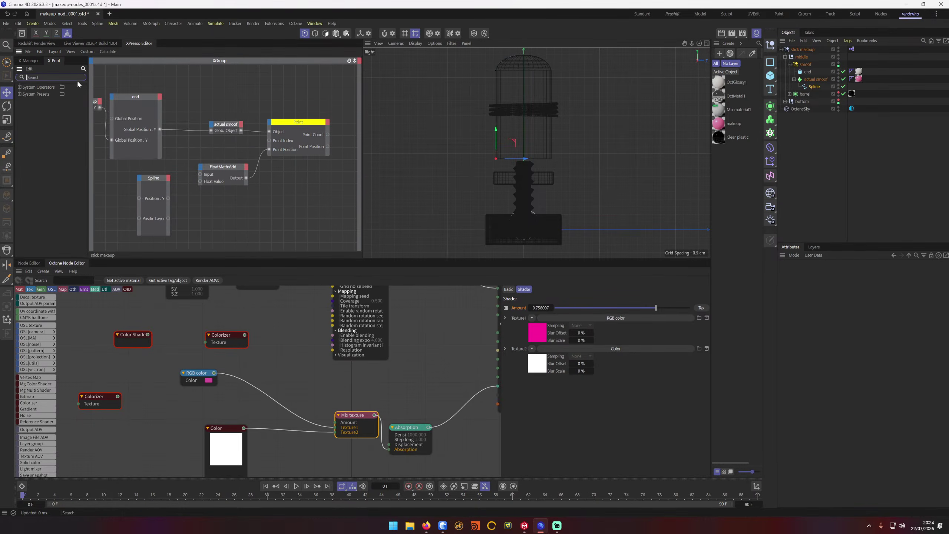
pyautogui.click(19, 94)
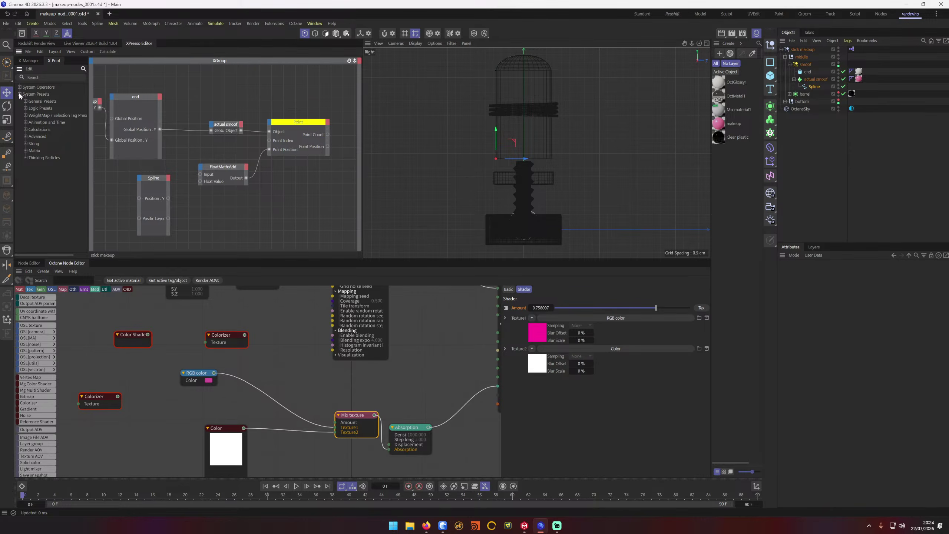
pyautogui.click(19, 95)
pyautogui.click(19, 87)
pyautogui.click(25, 94)
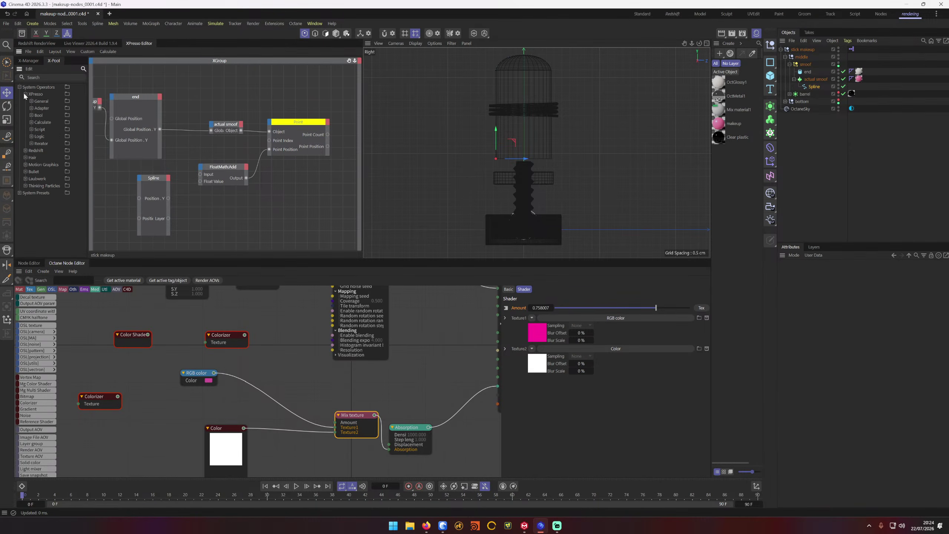
pyautogui.click(32, 122)
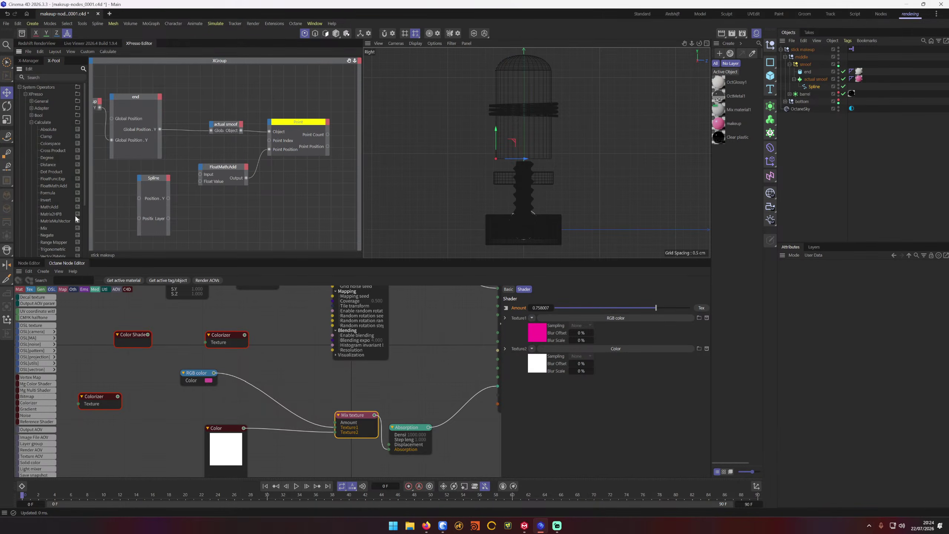
pyautogui.scroll(-2, 83, 189)
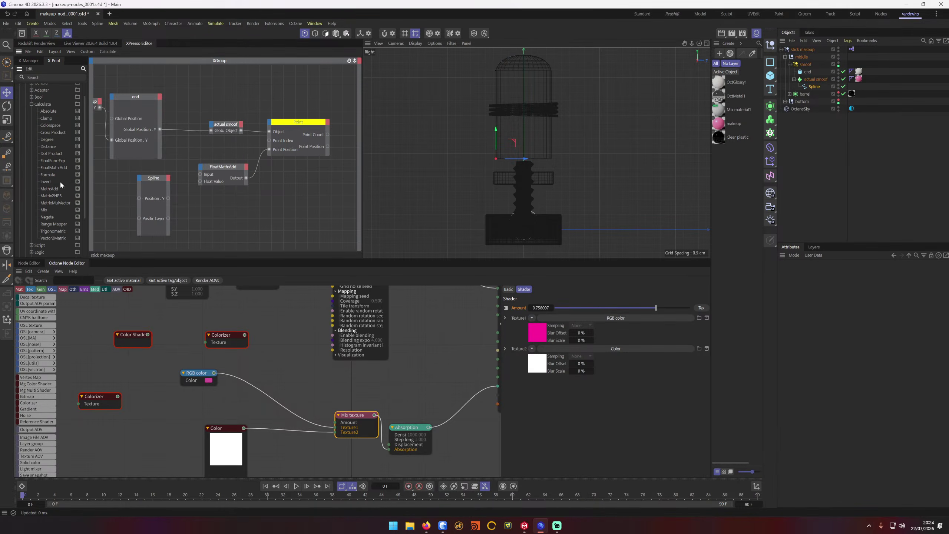
pyautogui.moveTo(55, 189); pyautogui.dragTo(266, 139)
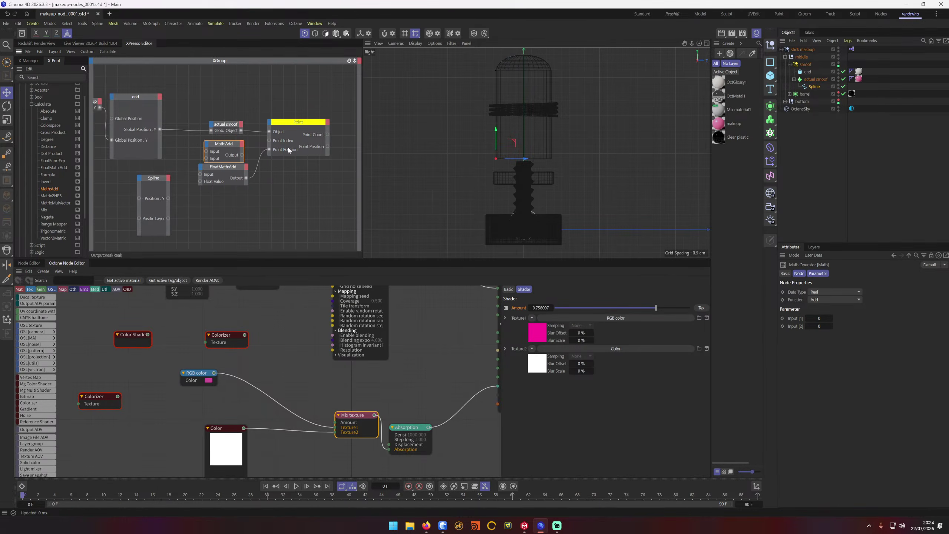
pyautogui.click(832, 317)
# Step: Connect MathAdd's output to the Point node's Point Index and set FloatMathAdd's Input to 63 and Float Value to 44
pyautogui.moveTo(232, 167); pyautogui.dragTo(236, 178)
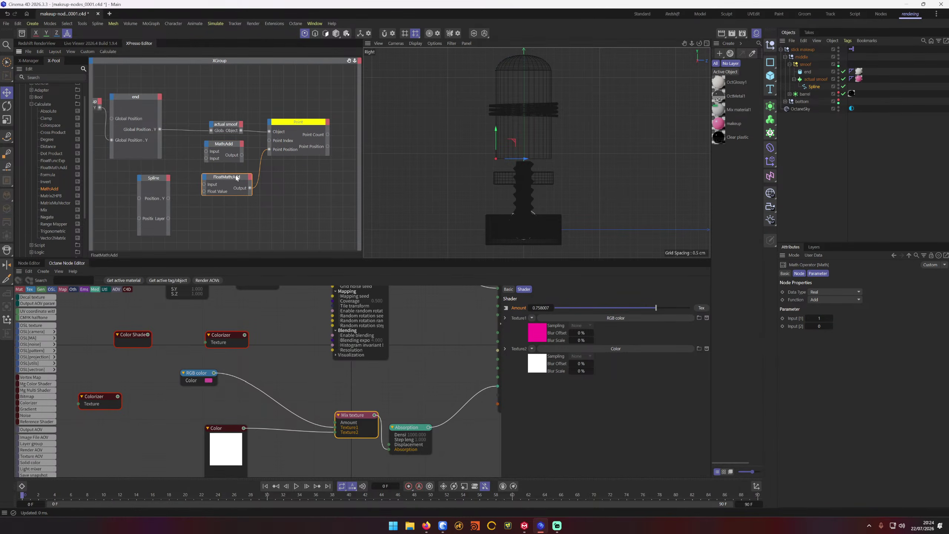
pyautogui.moveTo(836, 318); pyautogui.dragTo(846, 318)
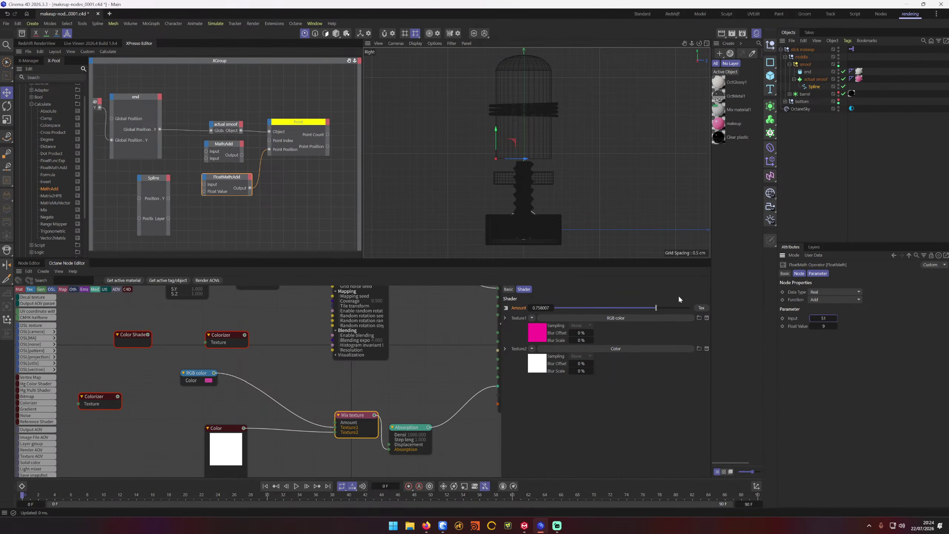
pyautogui.moveTo(243, 155); pyautogui.dragTo(270, 142)
pyautogui.moveTo(826, 318); pyautogui.dragTo(844, 328)
pyautogui.click(282, 163)
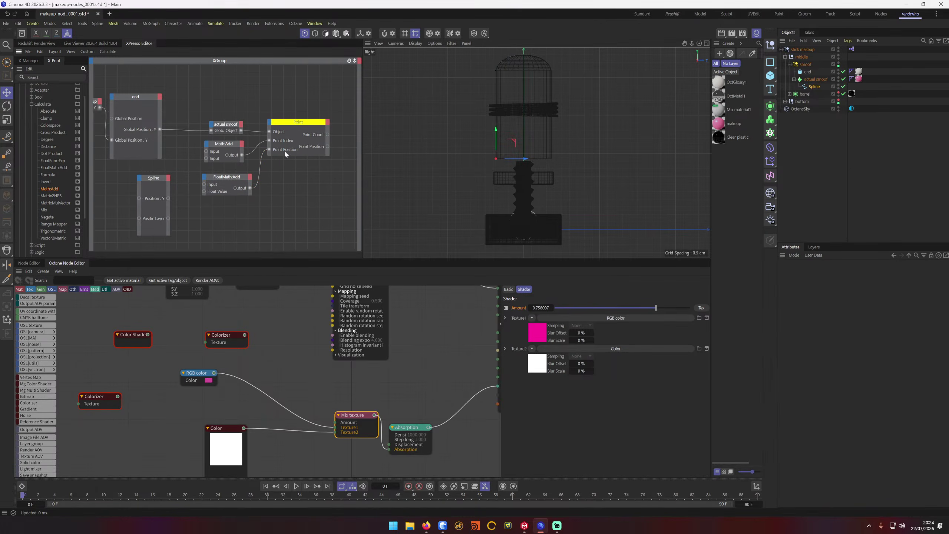
# Step: Add an Object output port to the Spline node
pyautogui.click(169, 180)
pyautogui.moveTo(198, 195)
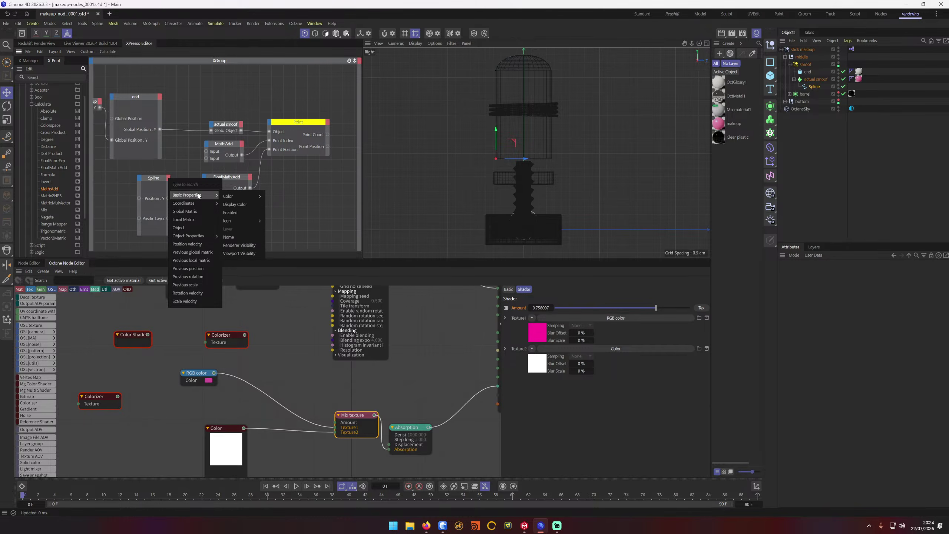
pyautogui.click(178, 227)
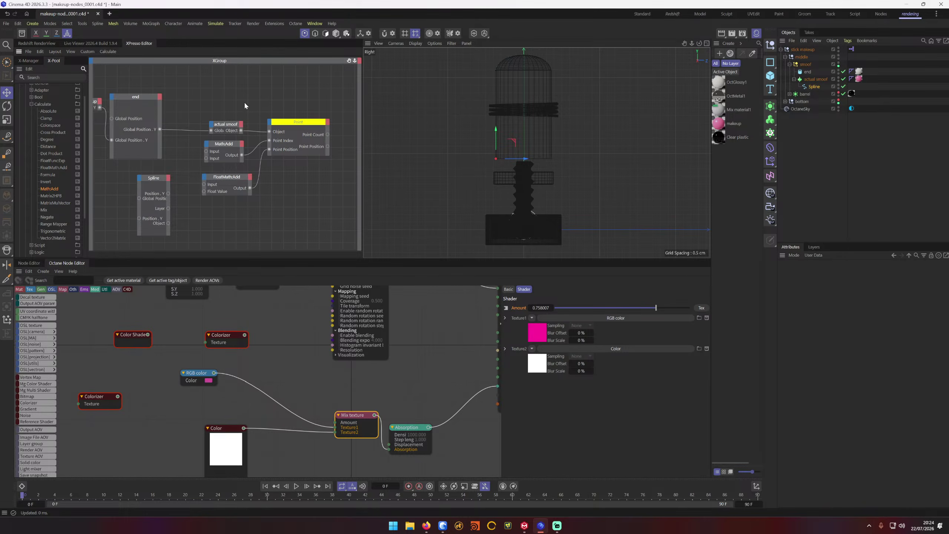
# Step: Disconnect actual smoof from the Point node and rearrange the Point, FloatMathAdd, MathAdd and Spline nodes to make room for new wiring
pyautogui.moveTo(244, 100); pyautogui.dragTo(281, 114, button='middle')
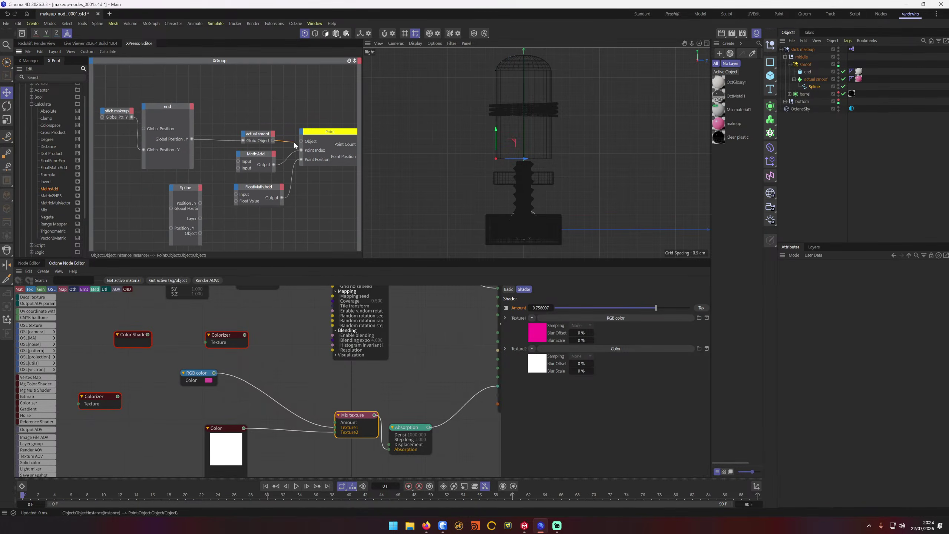
pyautogui.moveTo(319, 133); pyautogui.dragTo(349, 217)
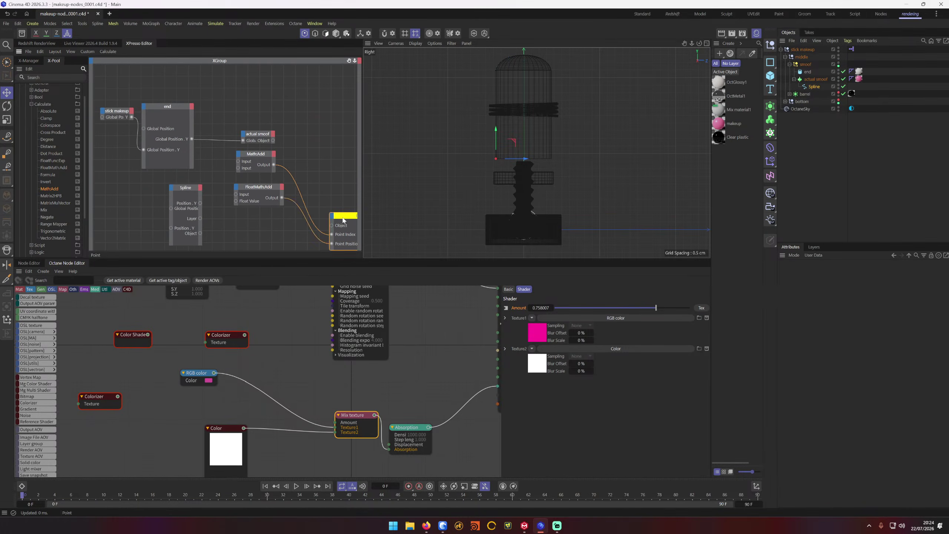
pyautogui.click(255, 203)
pyautogui.moveTo(255, 205); pyautogui.dragTo(213, 147, button='middle')
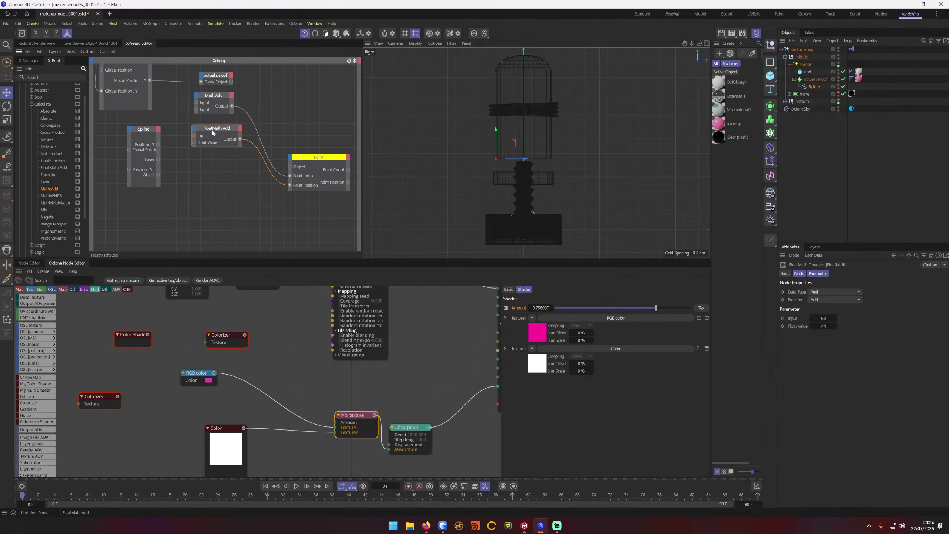
pyautogui.moveTo(213, 129); pyautogui.dragTo(217, 212)
pyautogui.moveTo(221, 96); pyautogui.dragTo(175, 212)
pyautogui.moveTo(144, 129); pyautogui.dragTo(205, 122)
# Step: Connect the Spline node's Object output to the Point node's Object input
pyautogui.click(219, 122)
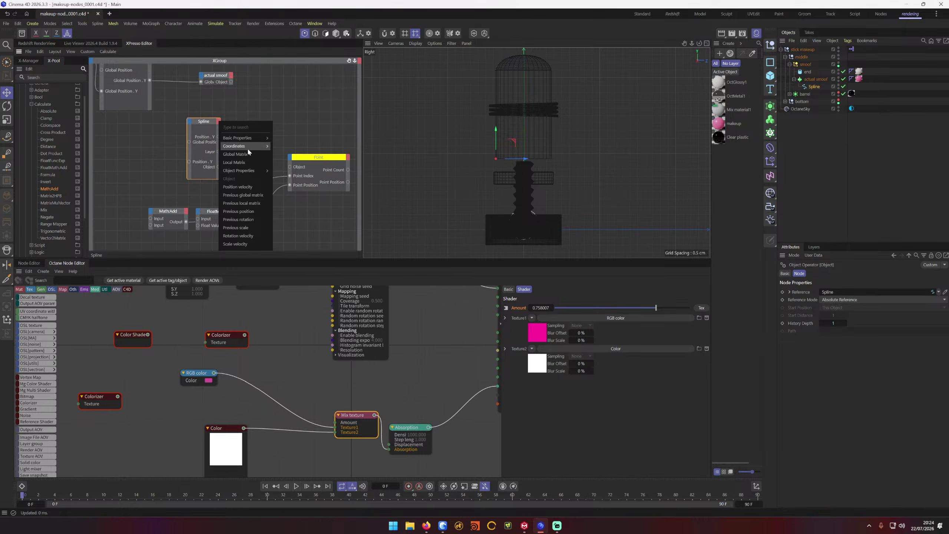
pyautogui.press('Escape')
pyautogui.moveTo(219, 167); pyautogui.dragTo(291, 169)
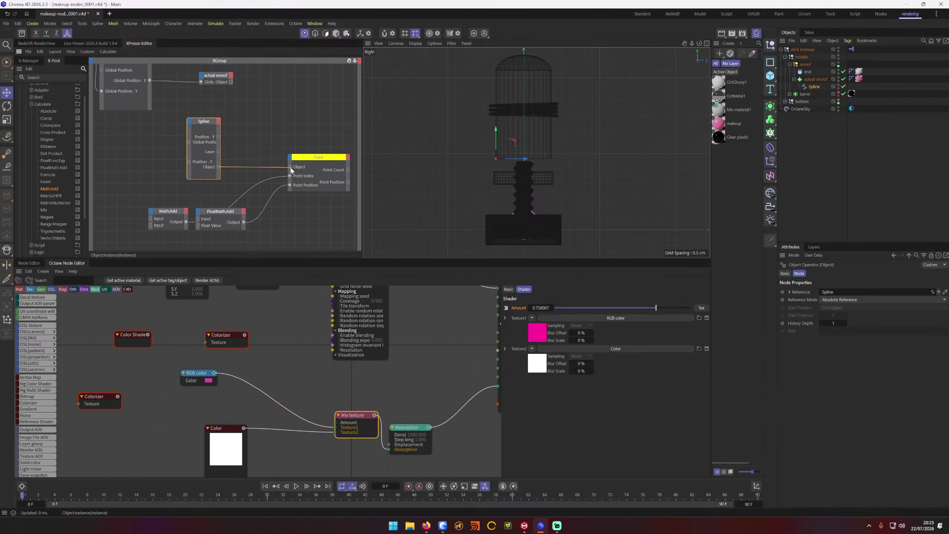
# Step: Try FloatMathAdd with Input 91 and Float Value -23 as the Point Position, and delete that node
pyautogui.moveTo(238, 215); pyautogui.dragTo(272, 232)
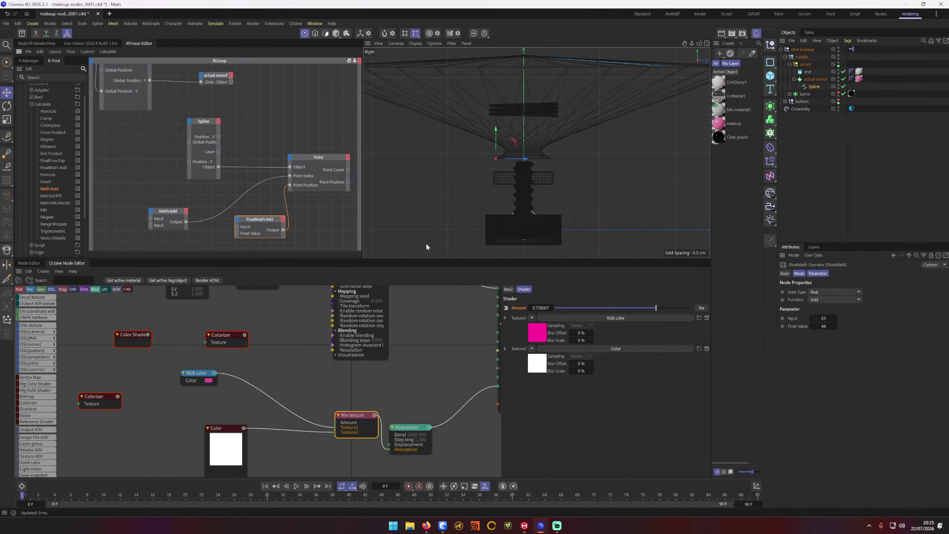
pyautogui.moveTo(826, 326); pyautogui.dragTo(829, 317)
pyautogui.click(276, 219)
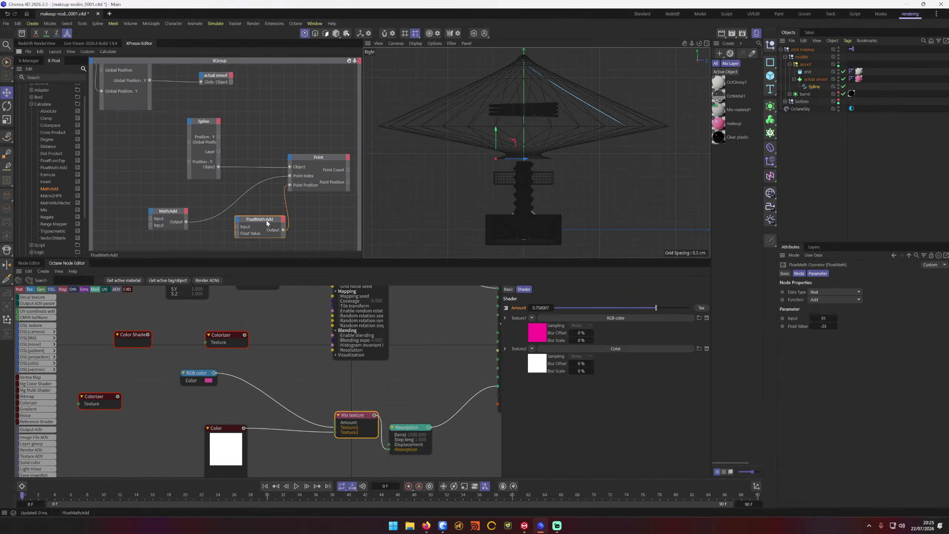
pyautogui.press('Delete')
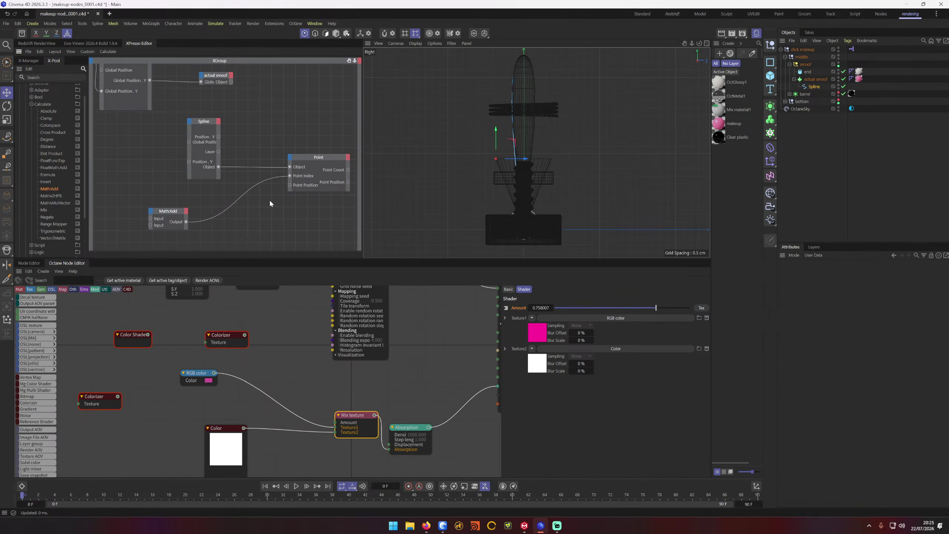
# Step: Set Input [1] of the MathAdd node to 1 and disconnect its output from the Point node's Point Index
pyautogui.click(168, 211)
pyautogui.moveTo(823, 318); pyautogui.dragTo(823, 318)
pyautogui.click(822, 318)
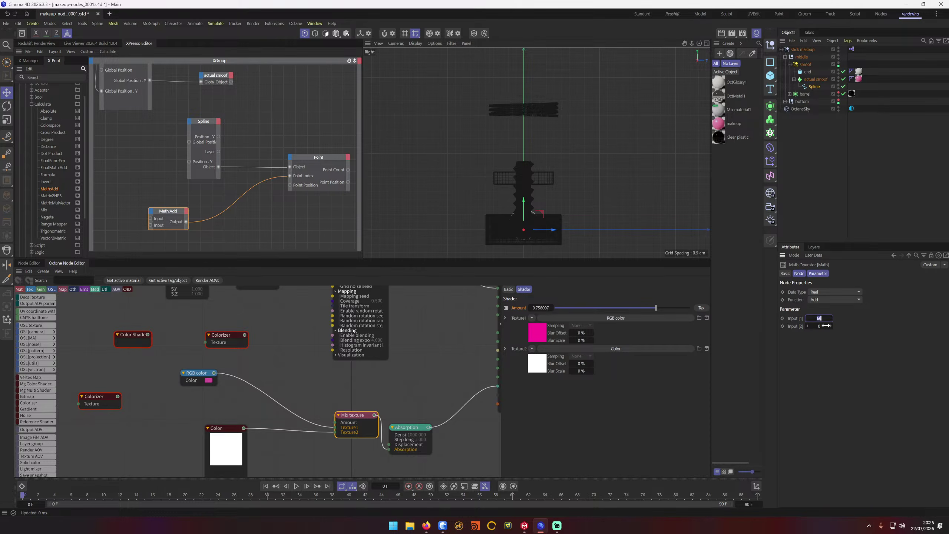
pyautogui.write('1')
pyautogui.press('Return')
pyautogui.moveTo(290, 176); pyautogui.dragTo(277, 195)
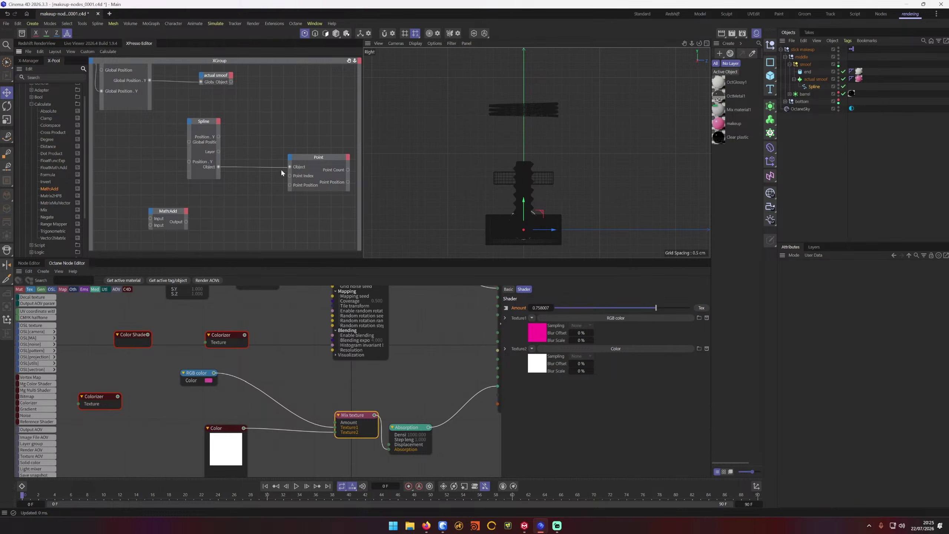
# Step: Undo the recent node edits back to before the Spline node's Object port was added and the nodes were rearranged
pyautogui.hotkey('ctrl', 'z')
pyautogui.hotkey('ctrl', 'z')
pyautogui.hotkey('ctrl', 'z')
pyautogui.hotkey('ctrl', 'z')
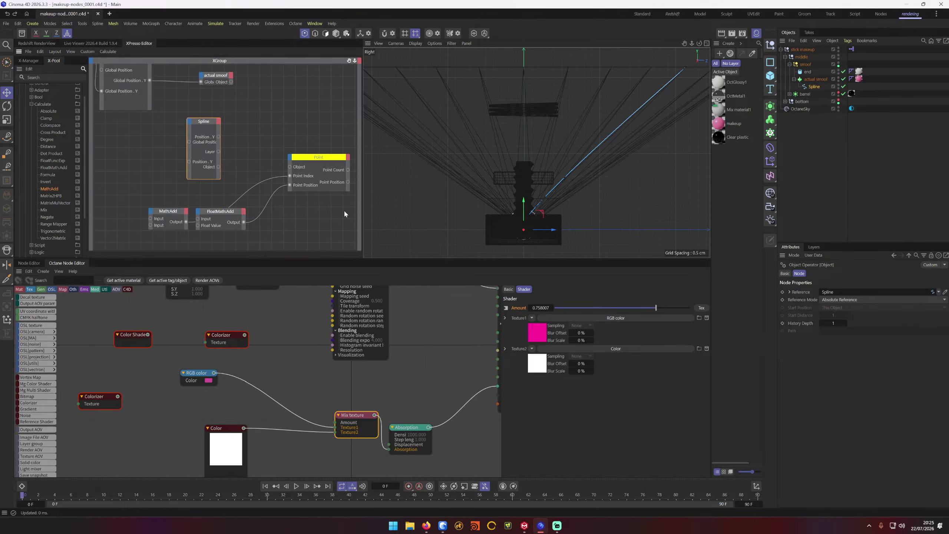
pyautogui.hotkey('ctrl', 'z')
pyautogui.hotkey('ctrl', 'z')
pyautogui.hotkey('ctrl', 'z')
pyautogui.hotkey('ctrl', 'z')
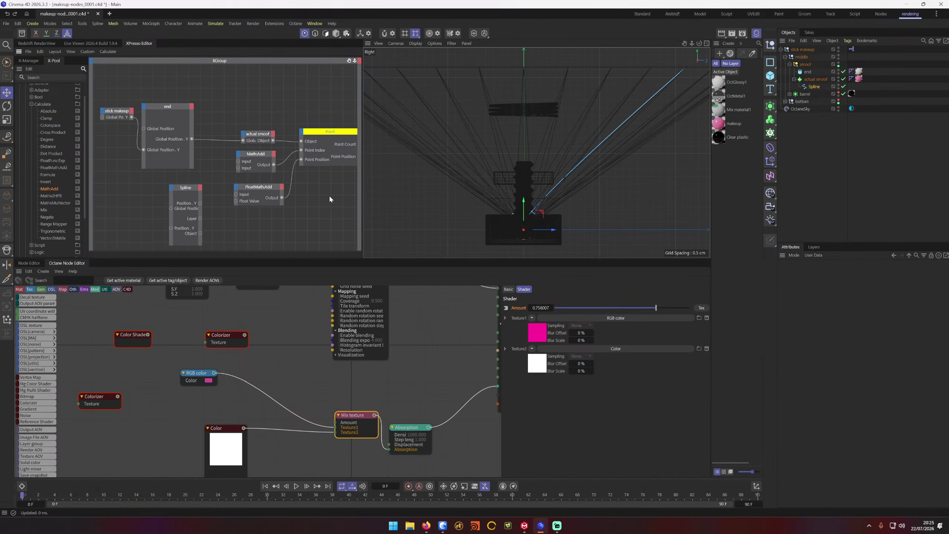
pyautogui.hotkey('ctrl', 'z')
pyautogui.hotkey('ctrl', 'z')
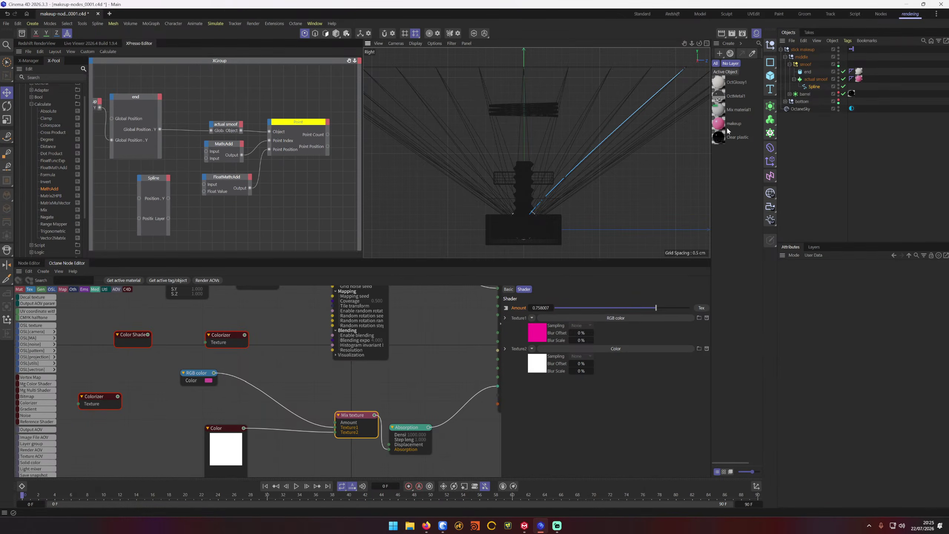
pyautogui.hotkey('ctrl', 'z')
pyautogui.hotkey('ctrl', 'z')
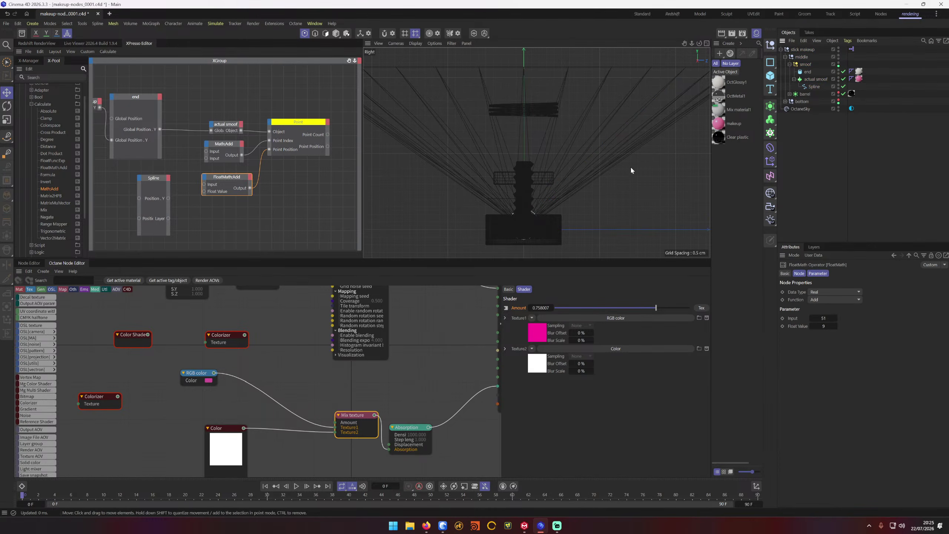
pyautogui.hotkey('ctrl', 'z')
# Step: Revert the makeup-nodes_0001.c4d project to its last saved version
pyautogui.click(5, 24)
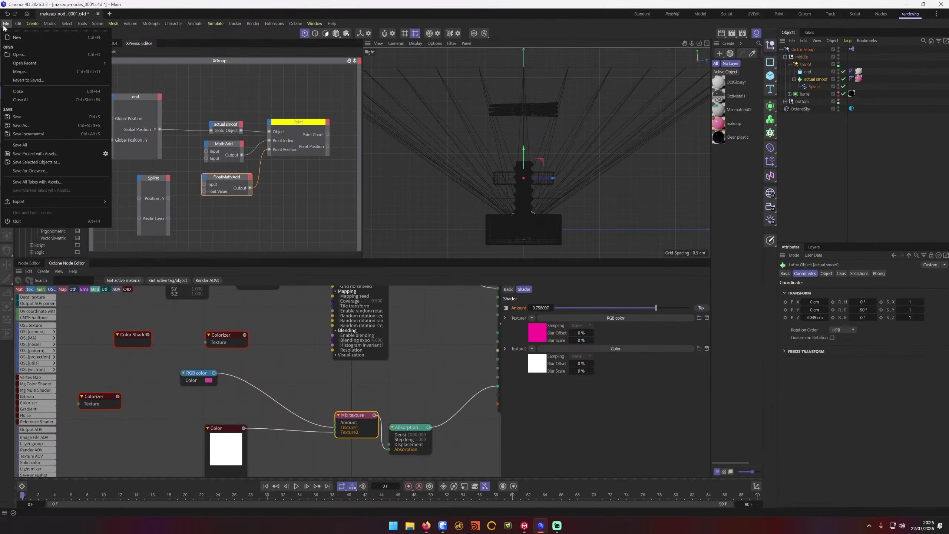
pyautogui.click(48, 79)
pyautogui.click(453, 291)
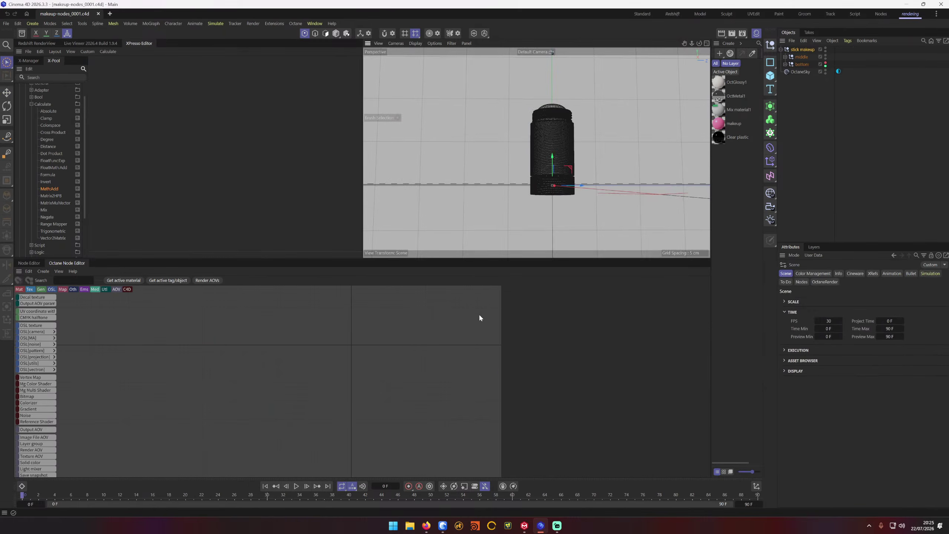
# Step: Create a new project and draw a two-point, nearly vertical spline in the Right view with the Spline Pen
pyautogui.hotkey('ctrl', 'n')
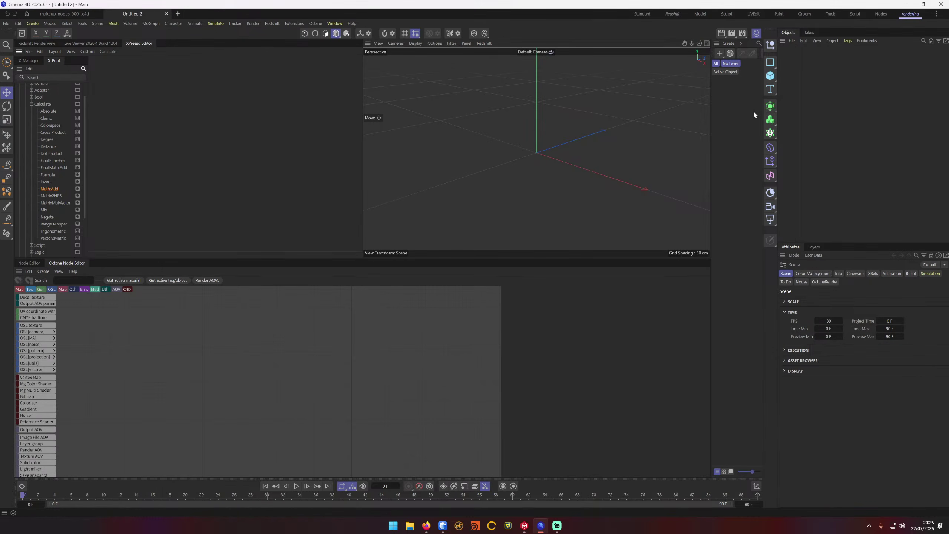
pyautogui.press('F5')
pyautogui.press('F1')
pyautogui.press('F3')
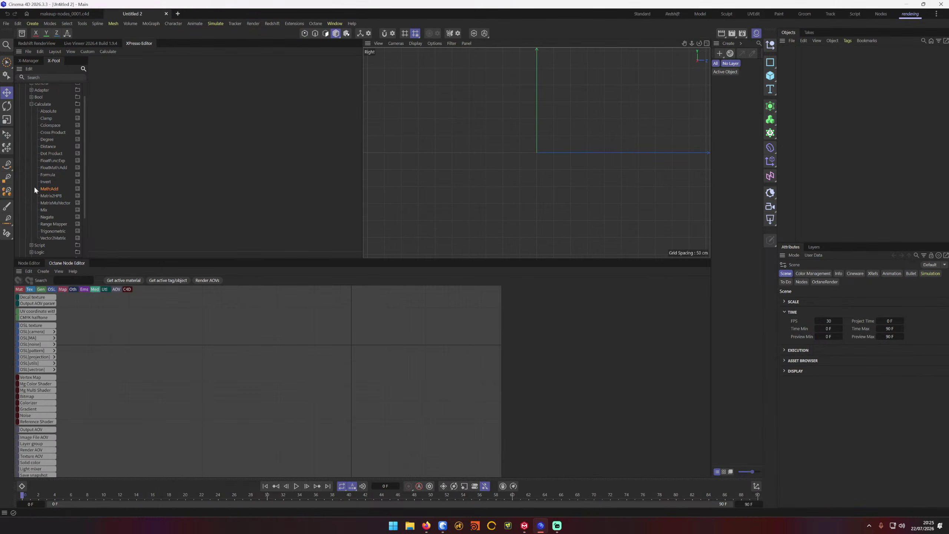
pyautogui.click(6, 165)
pyautogui.click(501, 146)
pyautogui.click(503, 73)
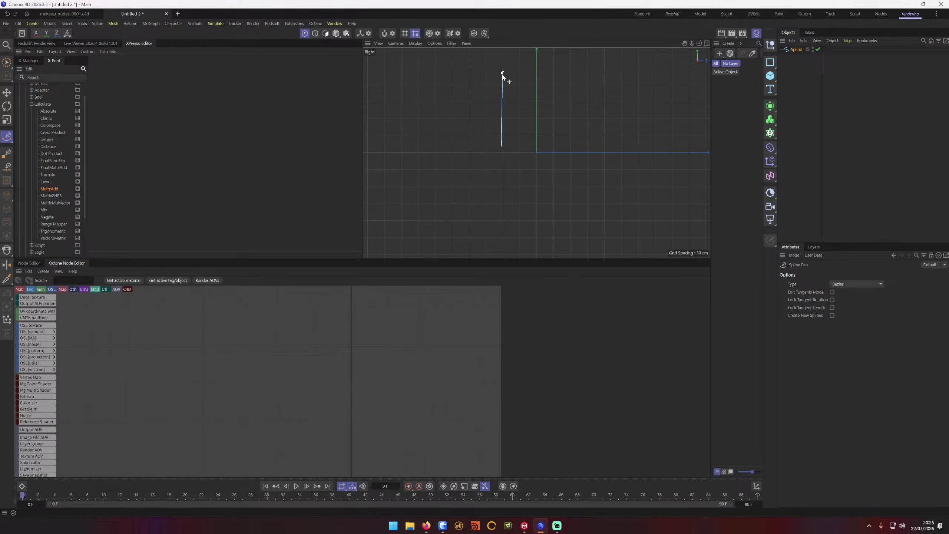
pyautogui.press('F5')
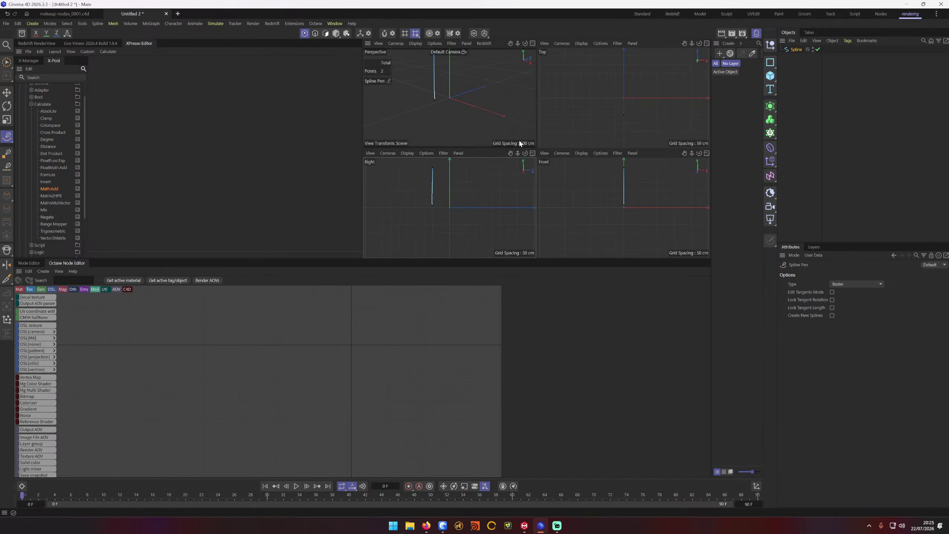
pyautogui.press('F1')
# Step: Add an XPresso tag to the spline and bring the Spline object into the XPresso graph as a node
pyautogui.rightClick(794, 48)
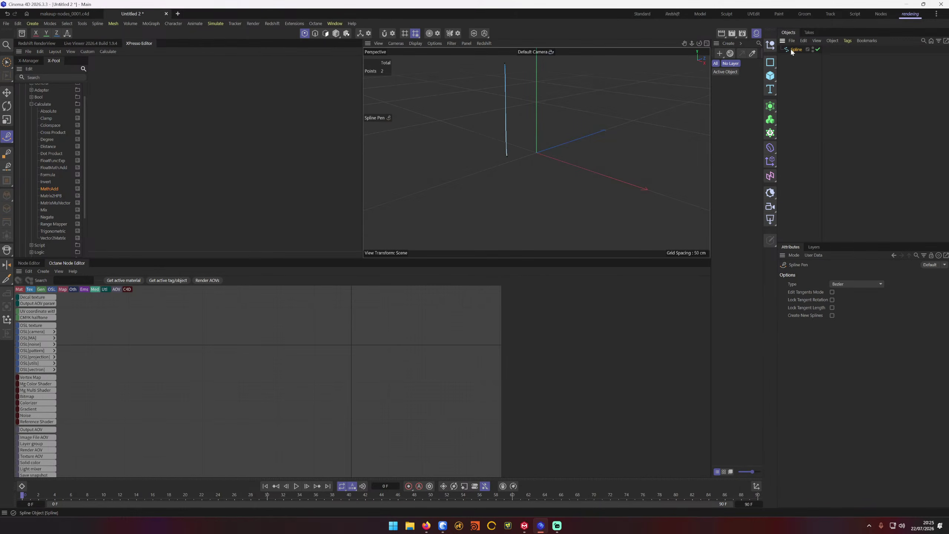
pyautogui.rightClick(792, 50)
pyautogui.moveTo(836, 142)
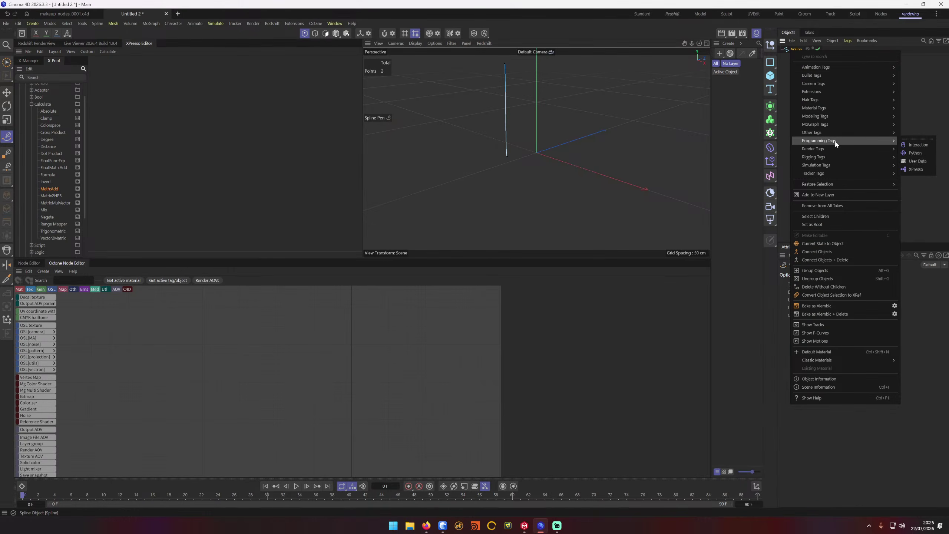
pyautogui.click(916, 169)
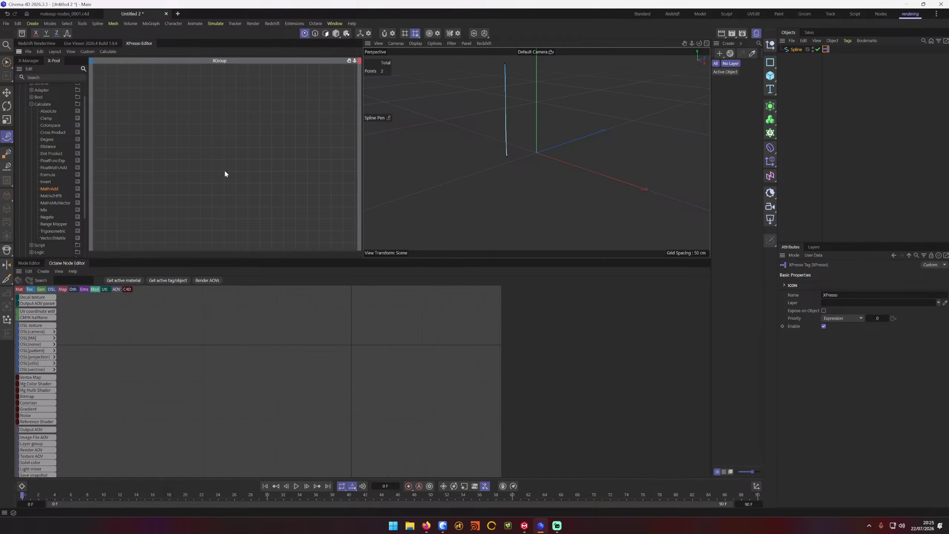
pyautogui.moveTo(796, 49); pyautogui.dragTo(181, 134)
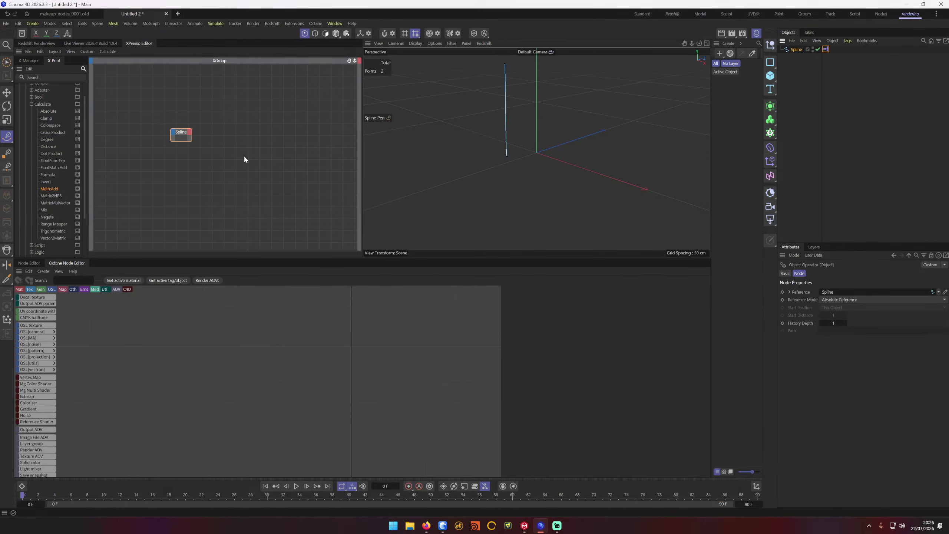
pyautogui.click(240, 140)
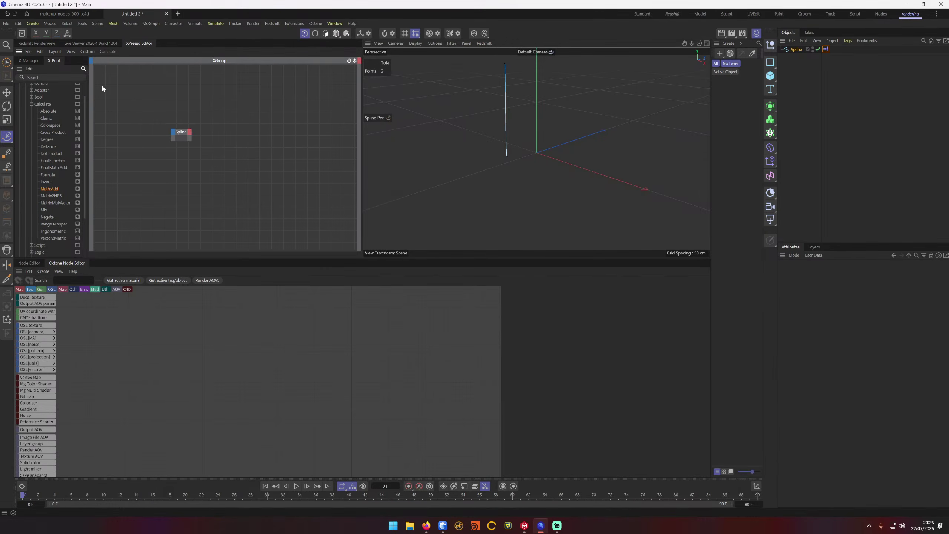
# Step: Add a Point node to the XPresso graph and place it to the right of the Spline node
pyautogui.rightClick(206, 113)
pyautogui.write('poi')
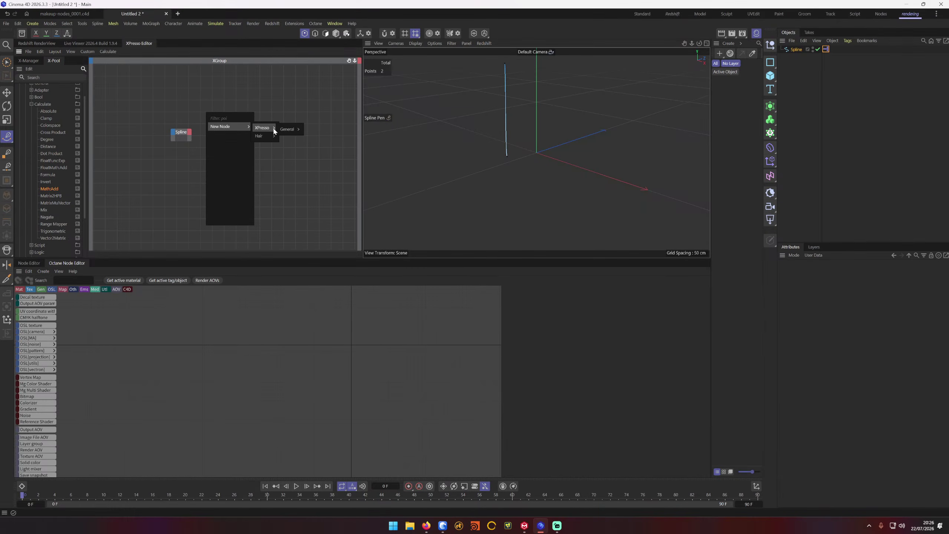
pyautogui.moveTo(291, 129)
pyautogui.click(322, 146)
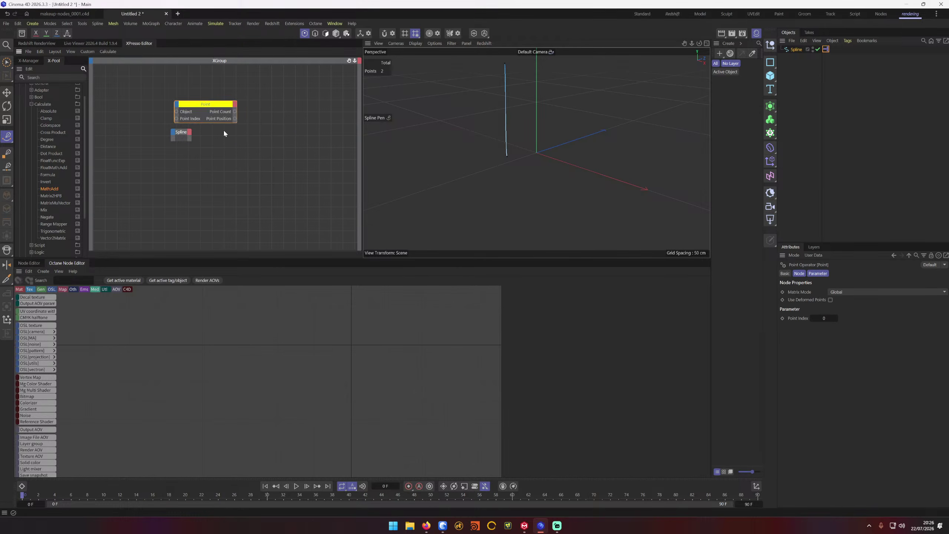
pyautogui.moveTo(205, 104); pyautogui.dragTo(314, 119)
# Step: Add an Object output port to the Spline node and enlarge the node so its ports are readable
pyautogui.click(190, 132)
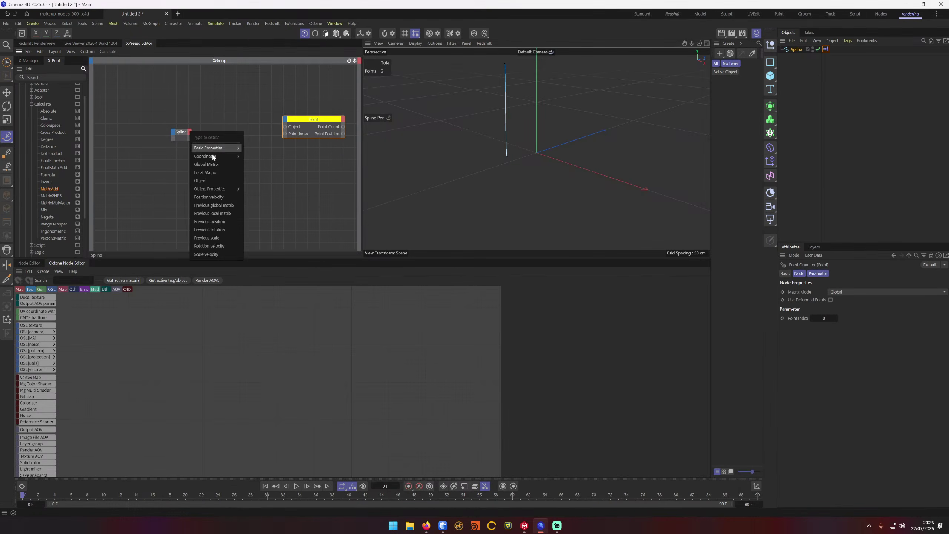
pyautogui.click(213, 180)
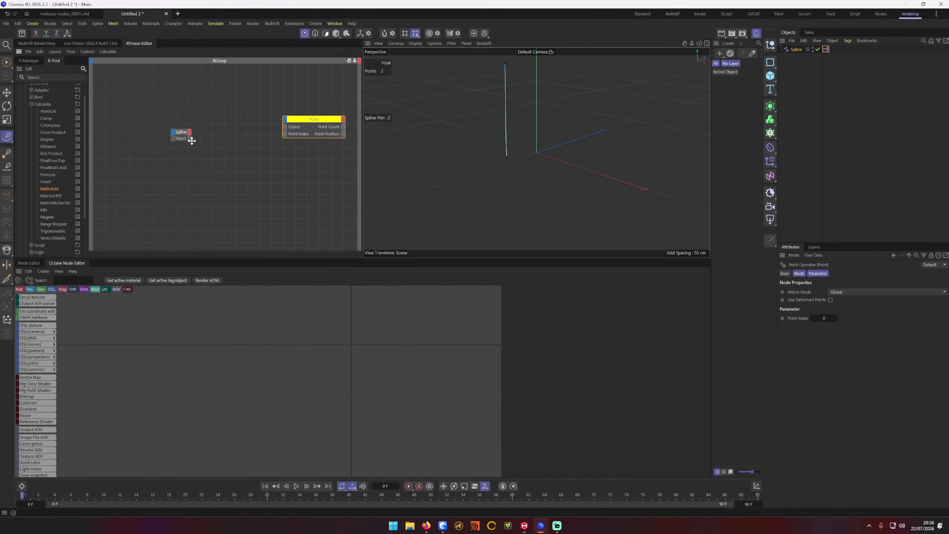
pyautogui.moveTo(225, 153); pyautogui.dragTo(246, 163)
pyautogui.moveTo(216, 131); pyautogui.dragTo(207, 125)
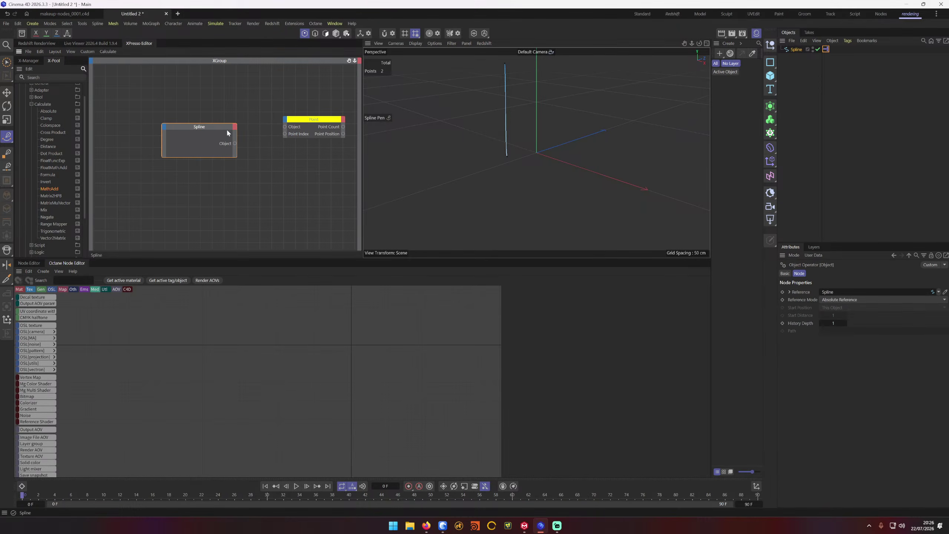
pyautogui.click(279, 187)
# Step: Add a Float user data entry to the spline with the Float Slider interface and Real as its unit
pyautogui.click(796, 50)
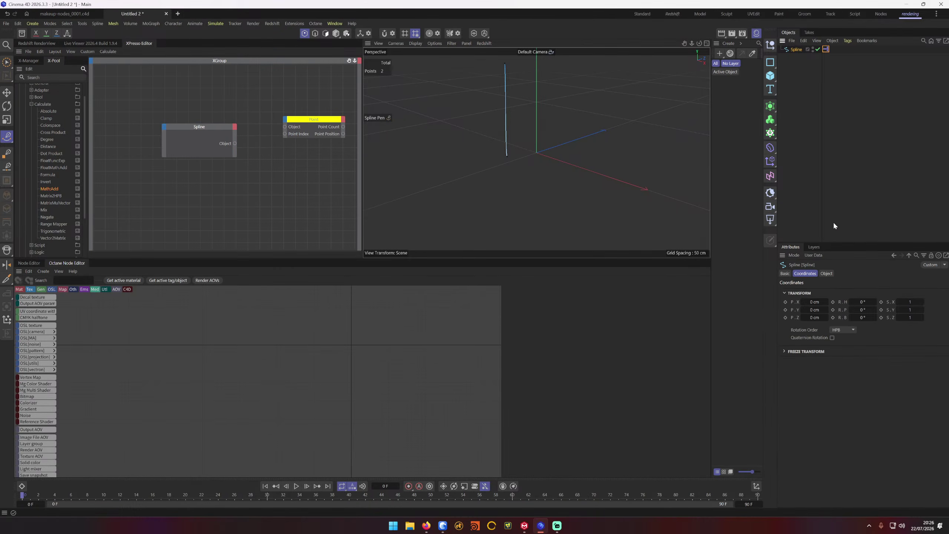
pyautogui.click(817, 256)
pyautogui.click(840, 267)
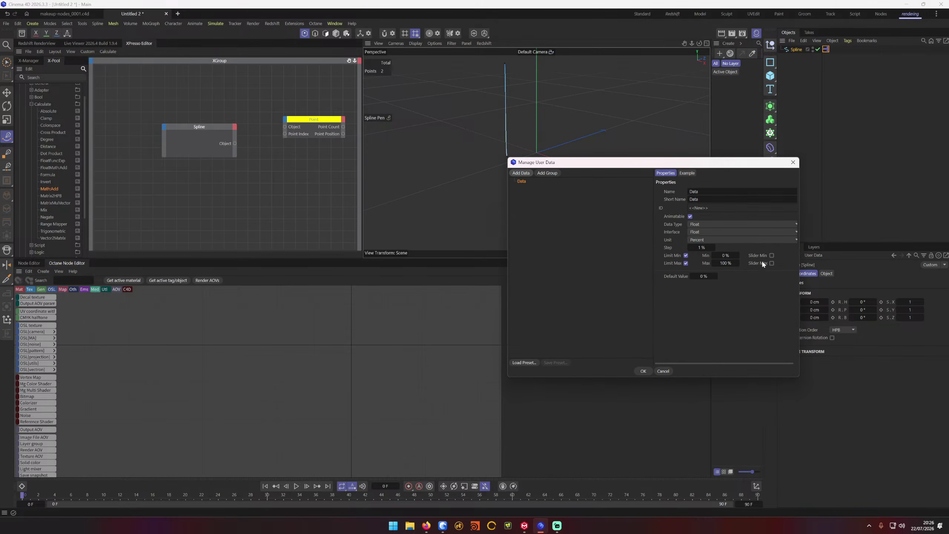
pyautogui.click(712, 232)
pyautogui.click(721, 251)
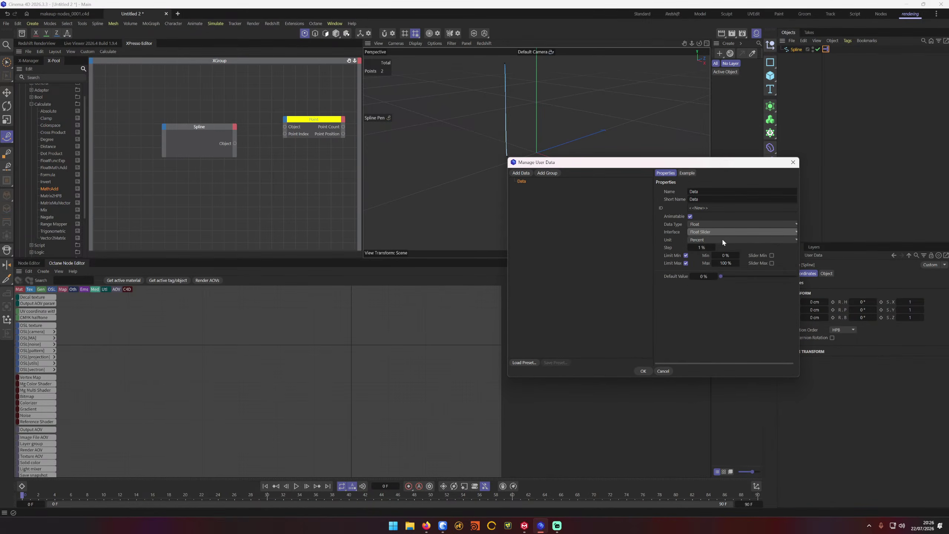
pyautogui.click(722, 238)
pyautogui.click(717, 258)
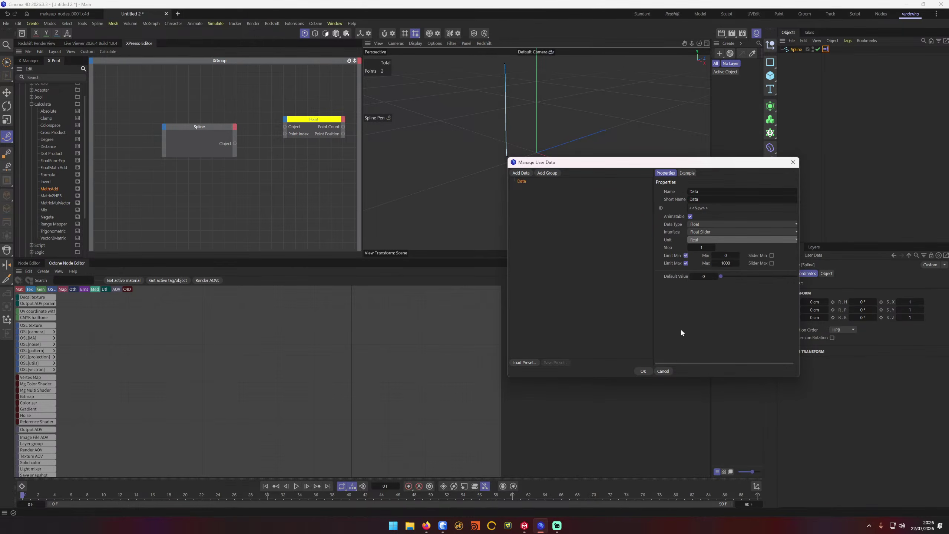
pyautogui.click(644, 371)
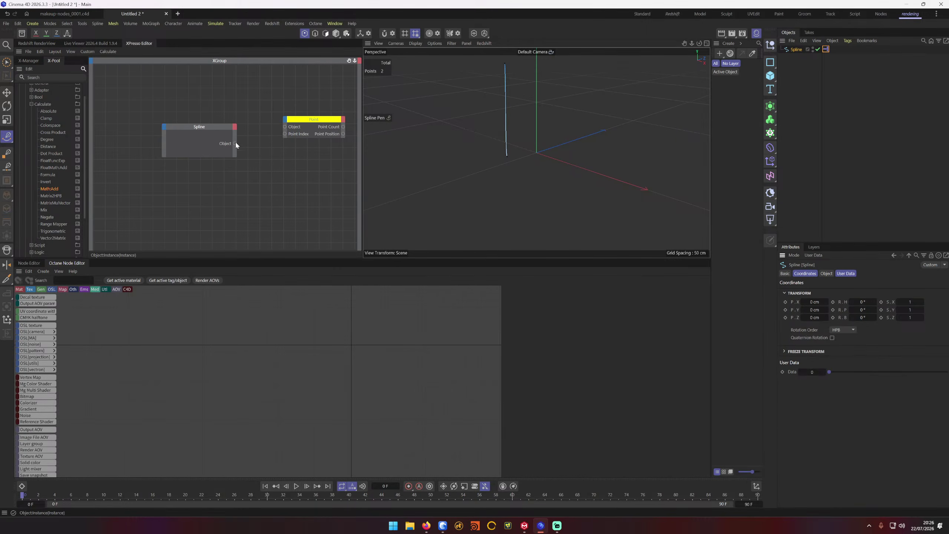
# Step: Connect the Spline node's Object output to the Point node's Object input and add a Point Position input to the Point node
pyautogui.moveTo(235, 143); pyautogui.dragTo(285, 126)
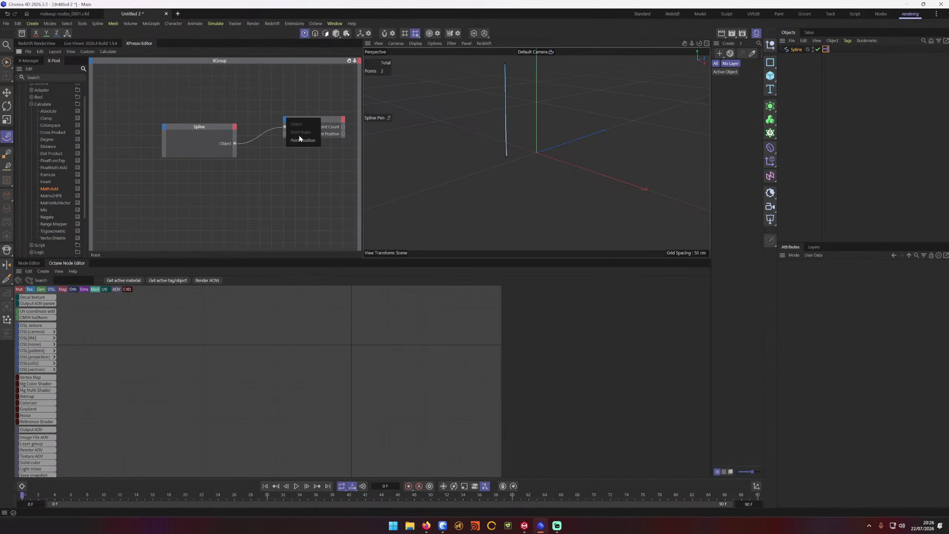
pyautogui.doubleClick(303, 126)
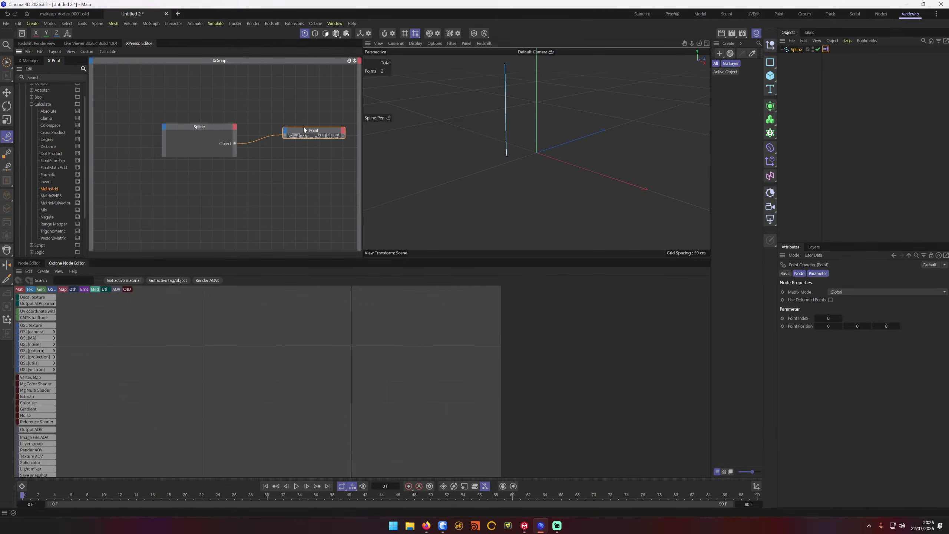
pyautogui.moveTo(303, 128)
pyautogui.mouseDown()
pyautogui.moveTo(300, 113)
pyautogui.moveTo(320, 123)
pyautogui.mouseUp()
# Step: Add the Data user data output to the Spline node and connect it to the Point node's Point Position input
pyautogui.click(234, 127)
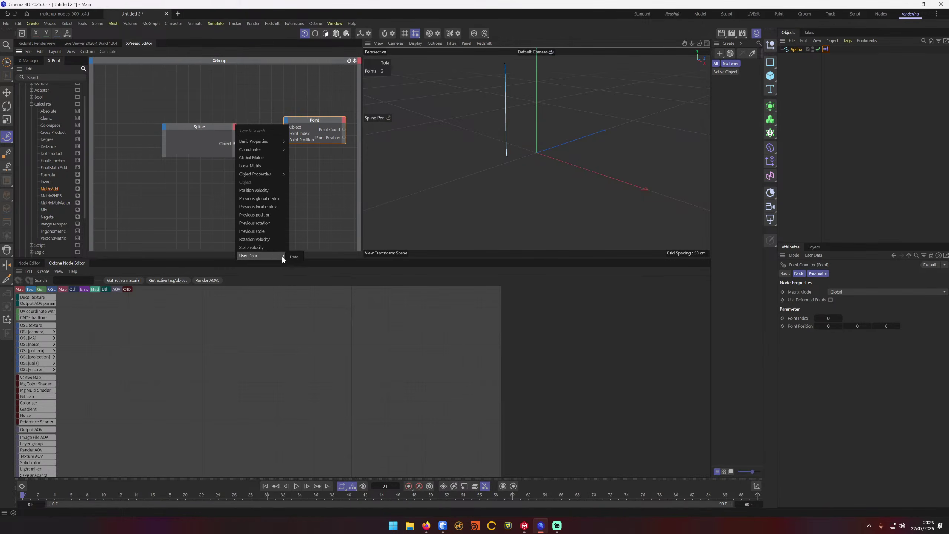
pyautogui.click(290, 255)
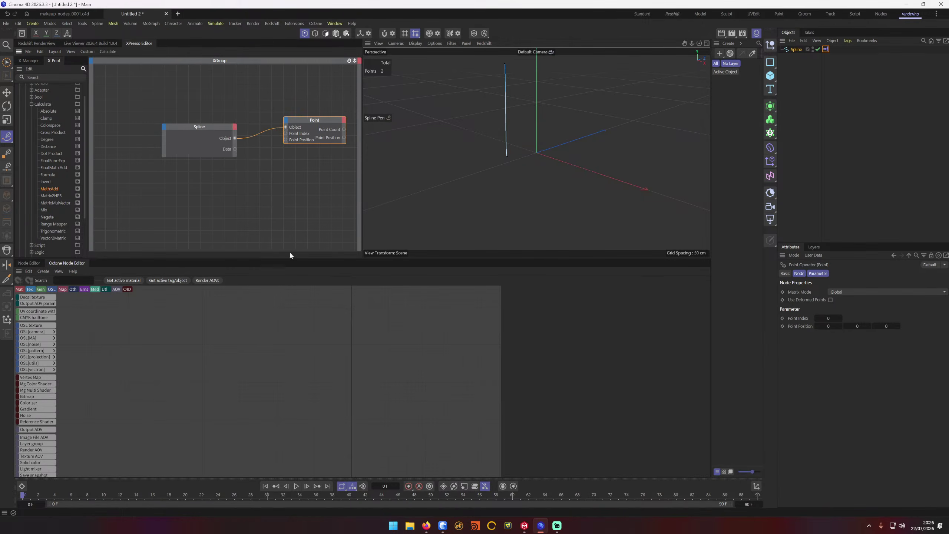
pyautogui.click(234, 151)
pyautogui.moveTo(287, 142); pyautogui.dragTo(286, 140)
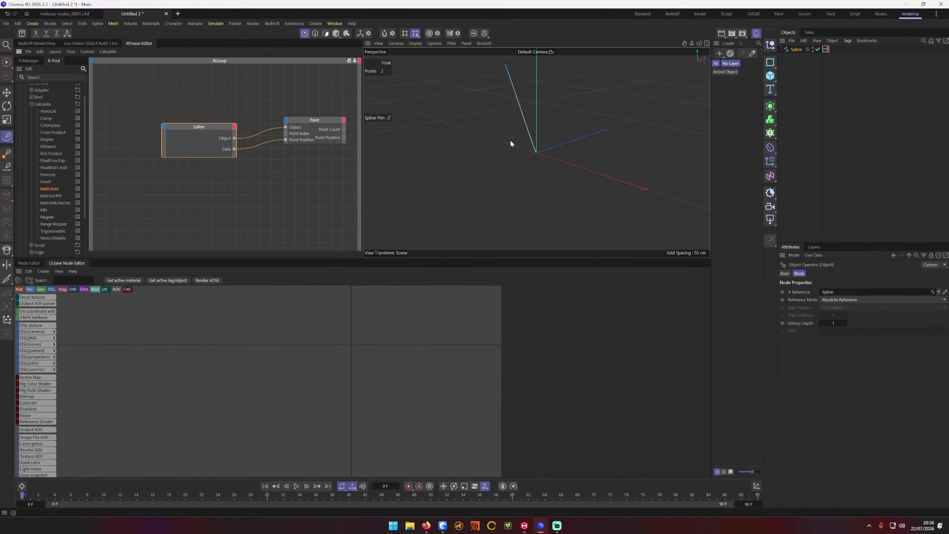
# Step: Test the spline's Data slider to check how it moves the spline point
pyautogui.click(796, 49)
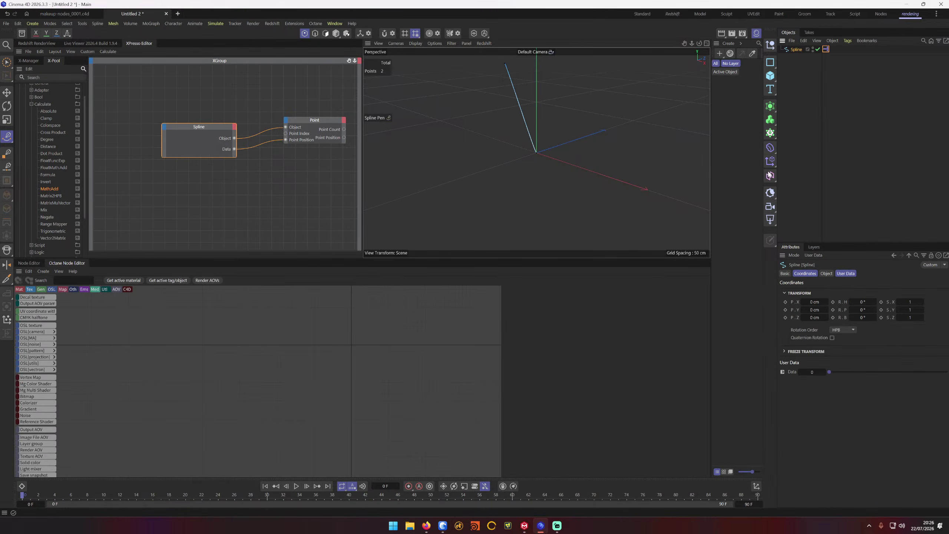
pyautogui.moveTo(828, 375); pyautogui.dragTo(649, 374)
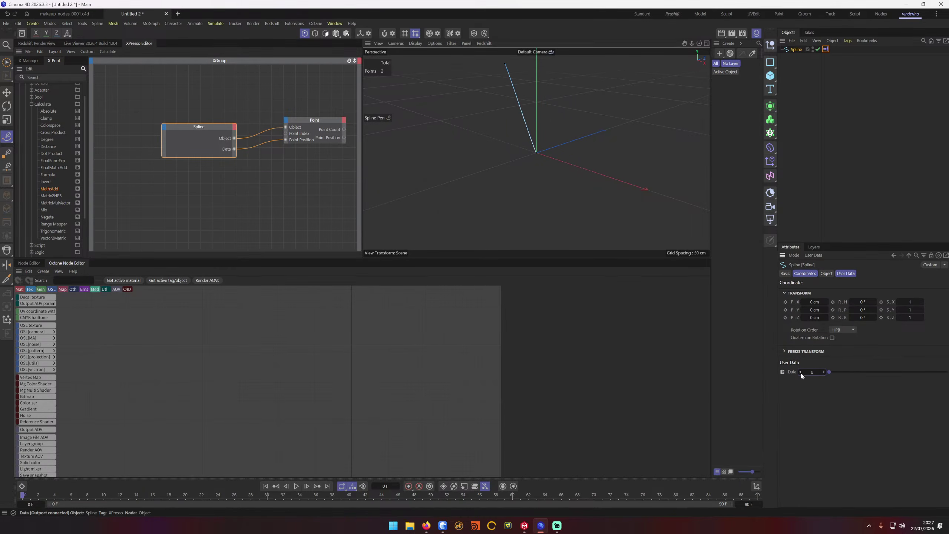
# Step: Add a second user data entry to the spline, named bob, with the Vector data type
pyautogui.click(813, 255)
pyautogui.click(834, 273)
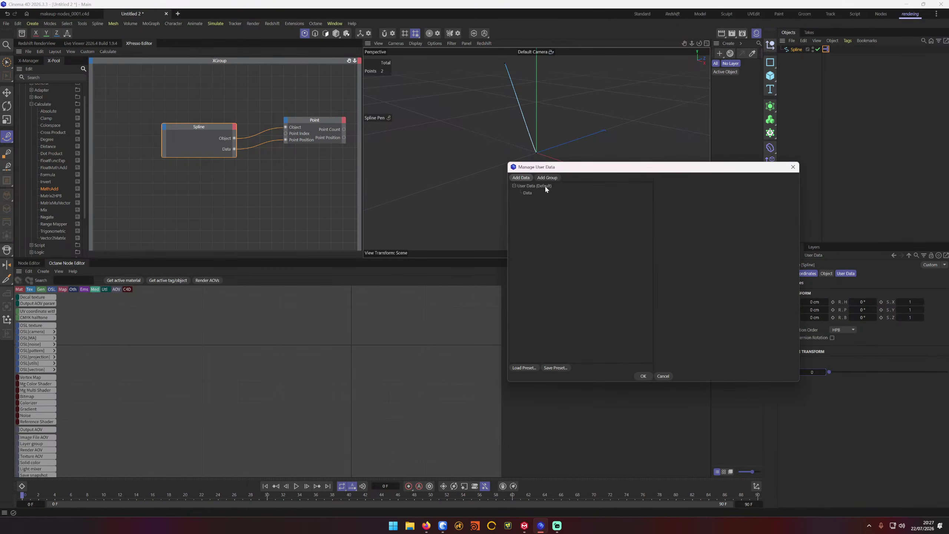
pyautogui.click(521, 178)
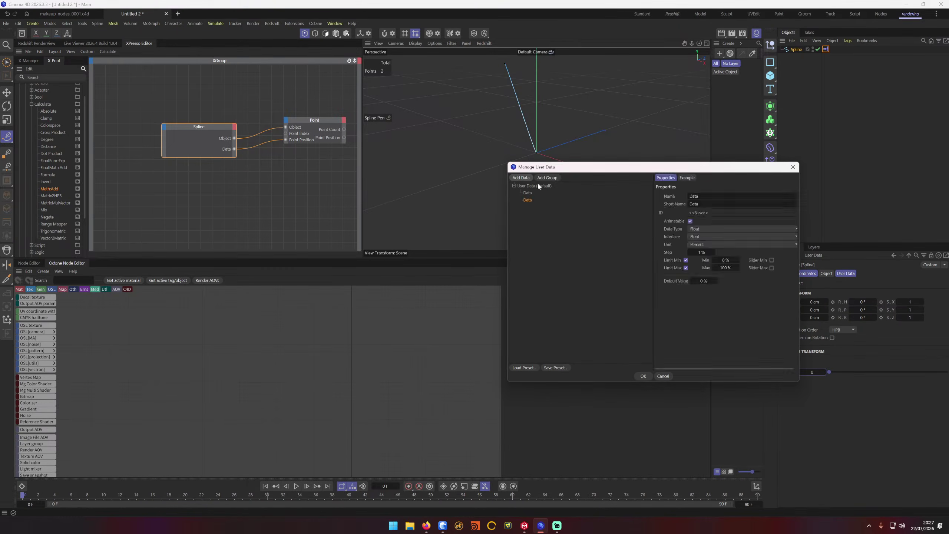
pyautogui.click(718, 229)
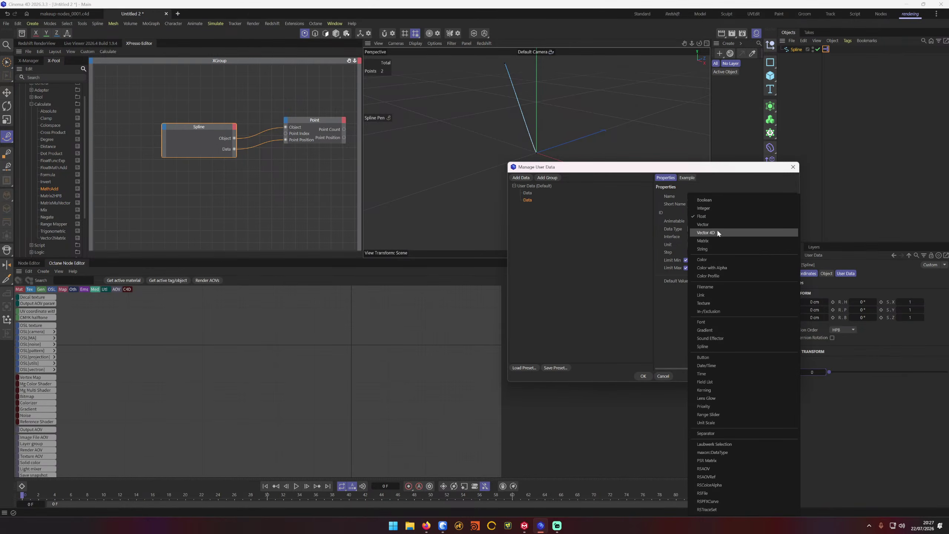
pyautogui.click(718, 225)
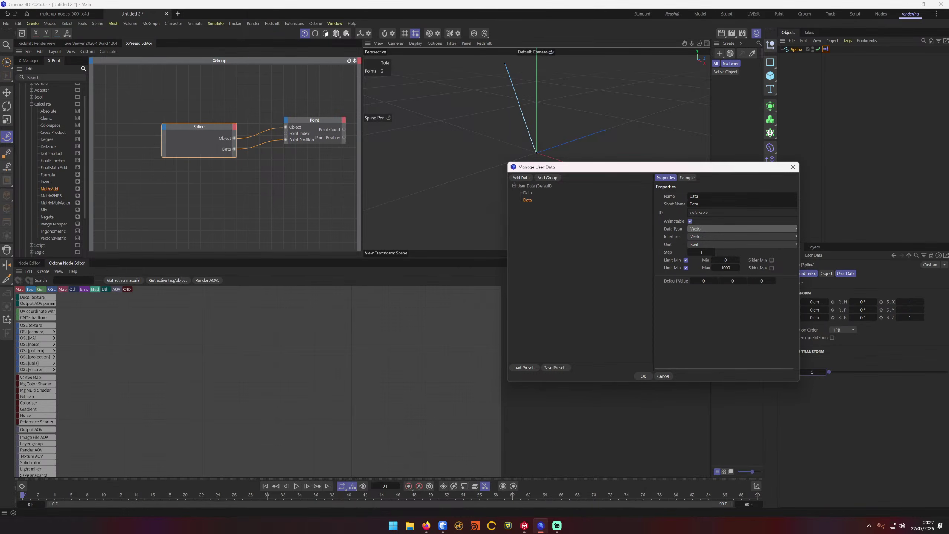
pyautogui.moveTo(704, 196); pyautogui.dragTo(681, 221)
pyautogui.write('bob')
pyautogui.click(649, 375)
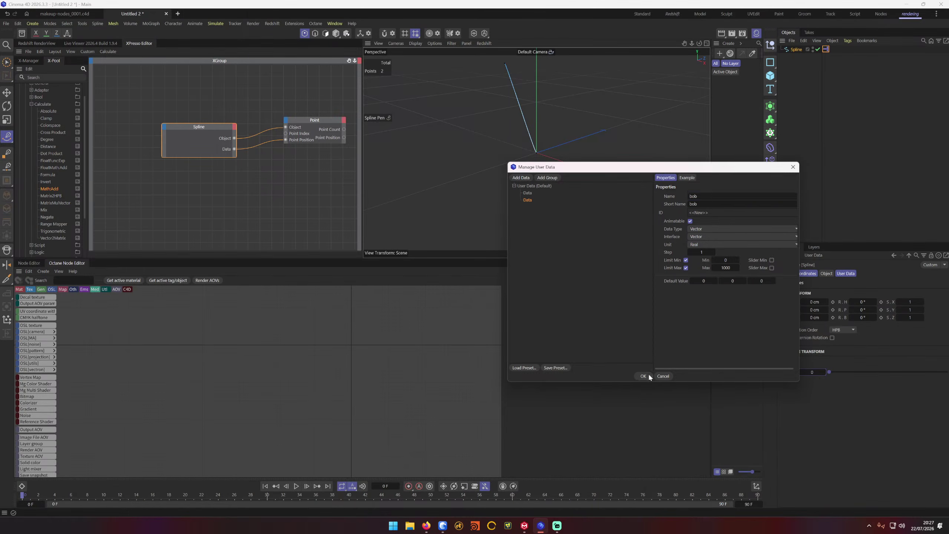
# Step: Add the bob user data output to the Spline node and connect it to the Point node's Point Position input in place of Data
pyautogui.click(235, 126)
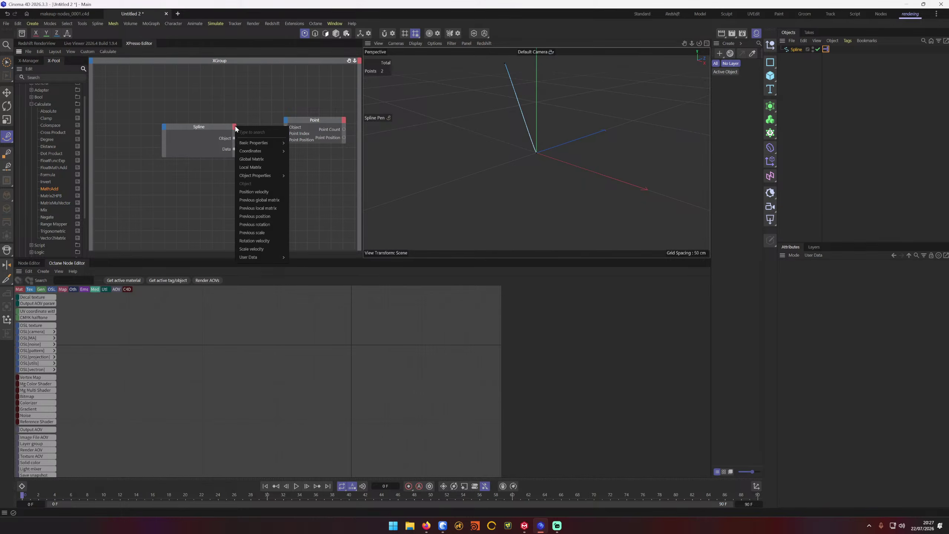
pyautogui.moveTo(269, 143)
pyautogui.moveTo(272, 258)
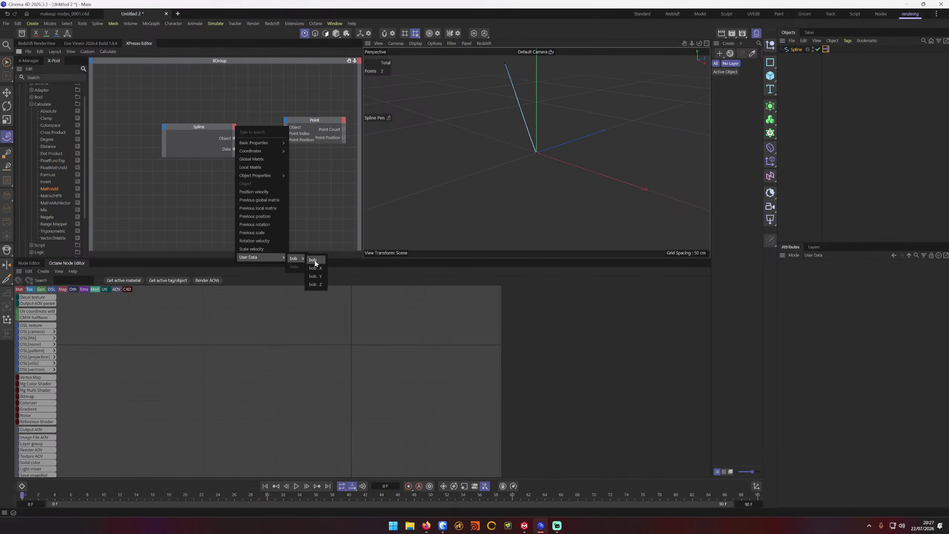
pyautogui.click(315, 261)
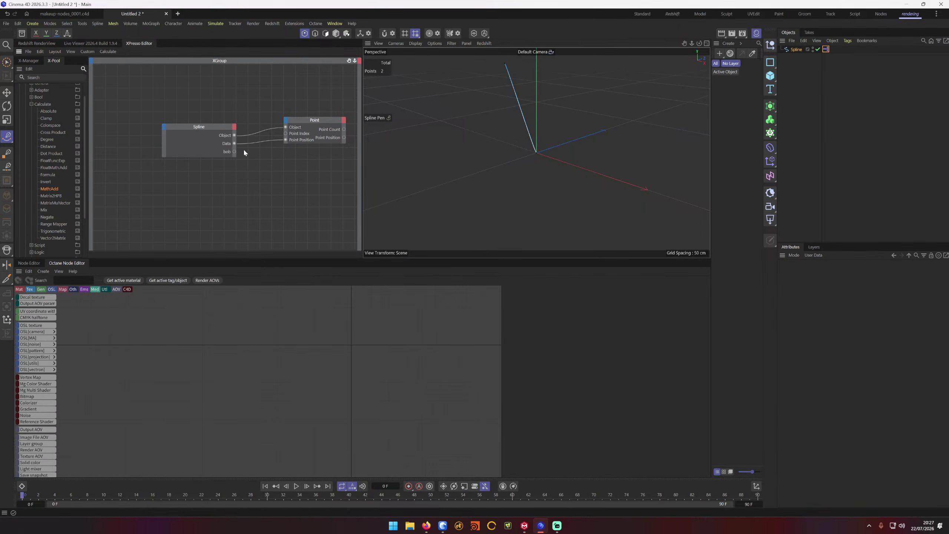
pyautogui.moveTo(285, 141); pyautogui.dragTo(286, 140)
# Step: Adjust the three components of the spline's bob vector to test how they move the spline point
pyautogui.click(305, 119)
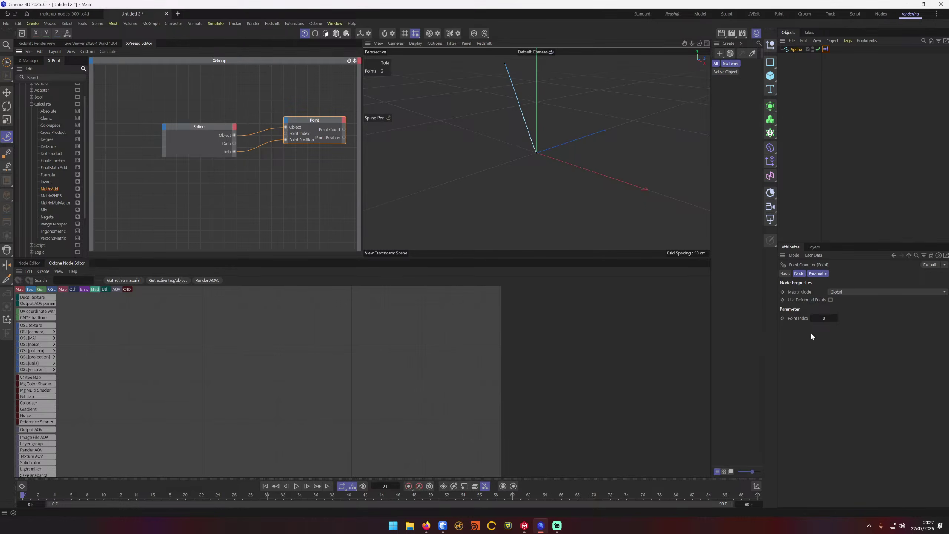
pyautogui.click(796, 49)
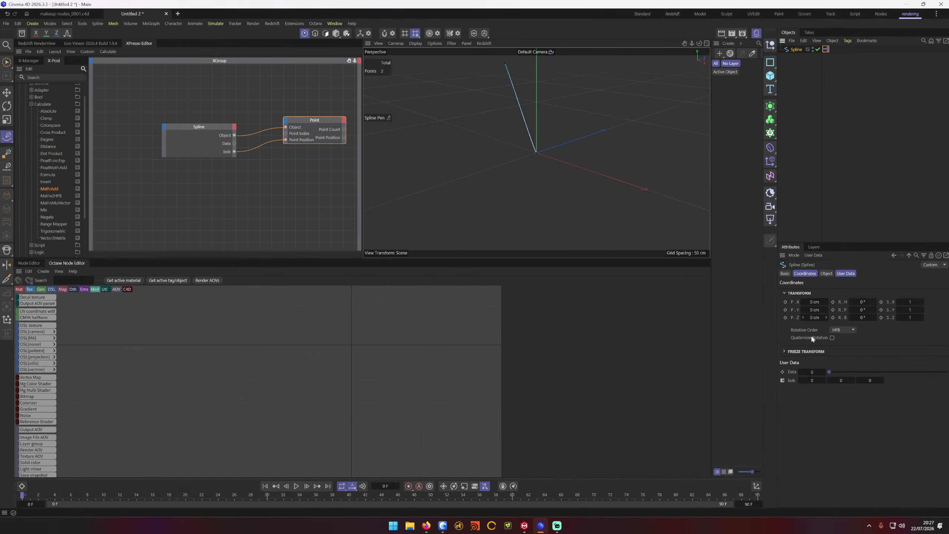
pyautogui.moveTo(823, 380); pyautogui.dragTo(857, 380)
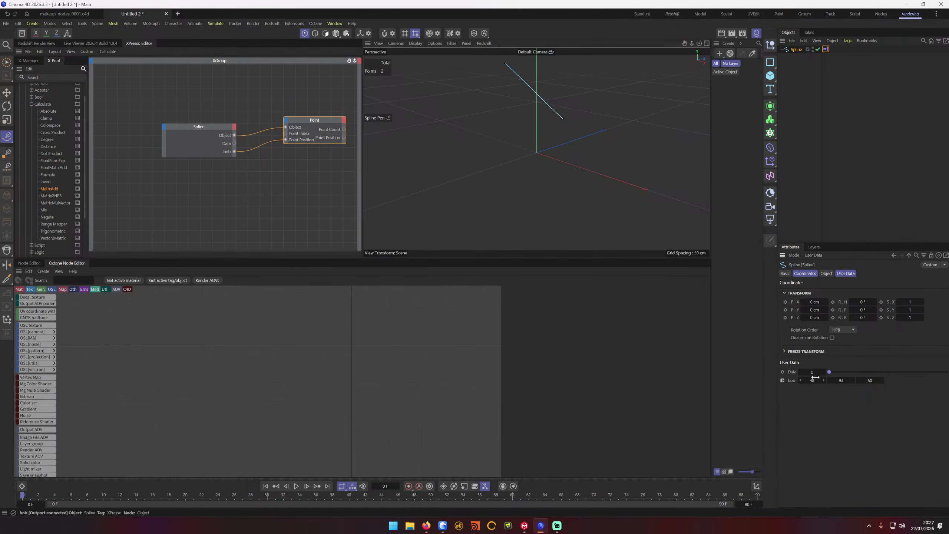
# Step: Connect the Spline node's Data output to the Point node's Point Index input
pyautogui.moveTo(235, 143); pyautogui.dragTo(689, 325)
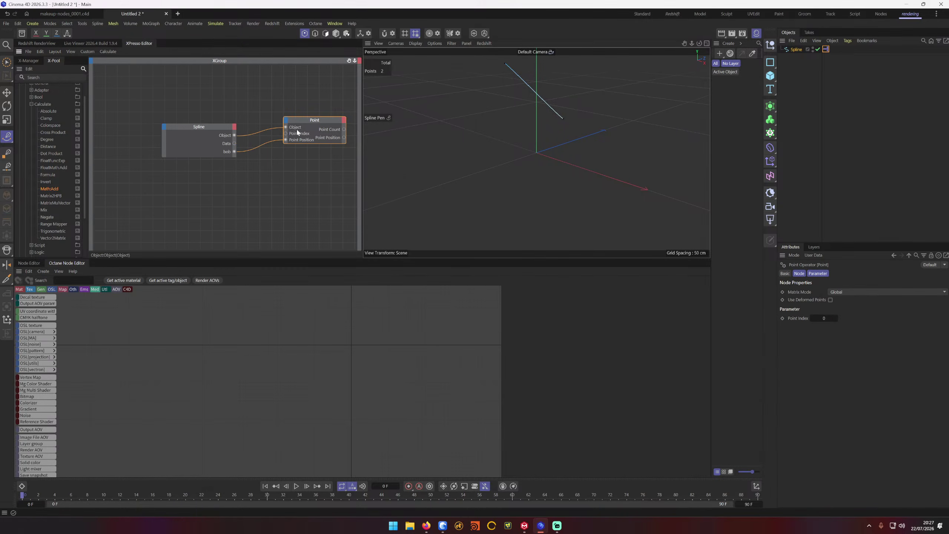
pyautogui.moveTo(235, 146); pyautogui.dragTo(234, 144)
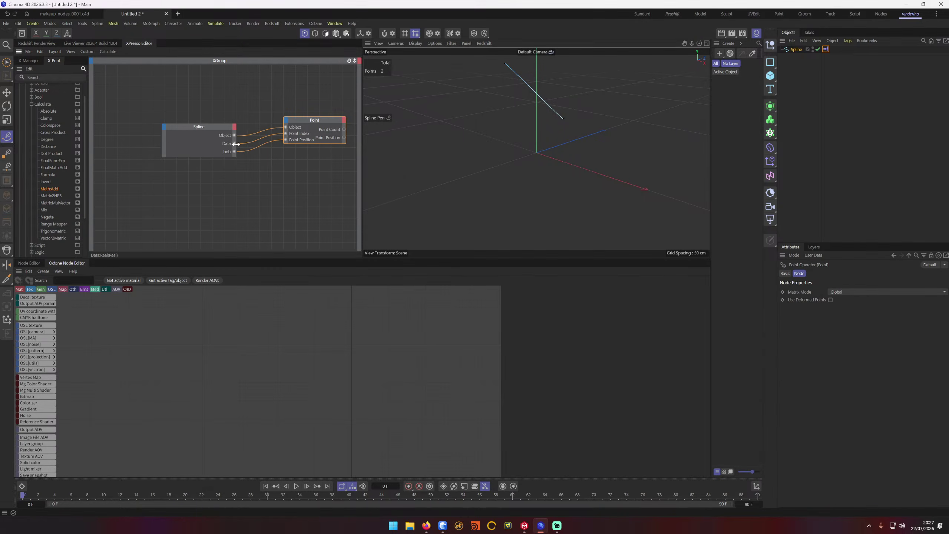
# Step: Test the spline's Data value at 1 and 0 as point index while varying the bob vector to move the points
pyautogui.click(796, 50)
pyautogui.click(824, 372)
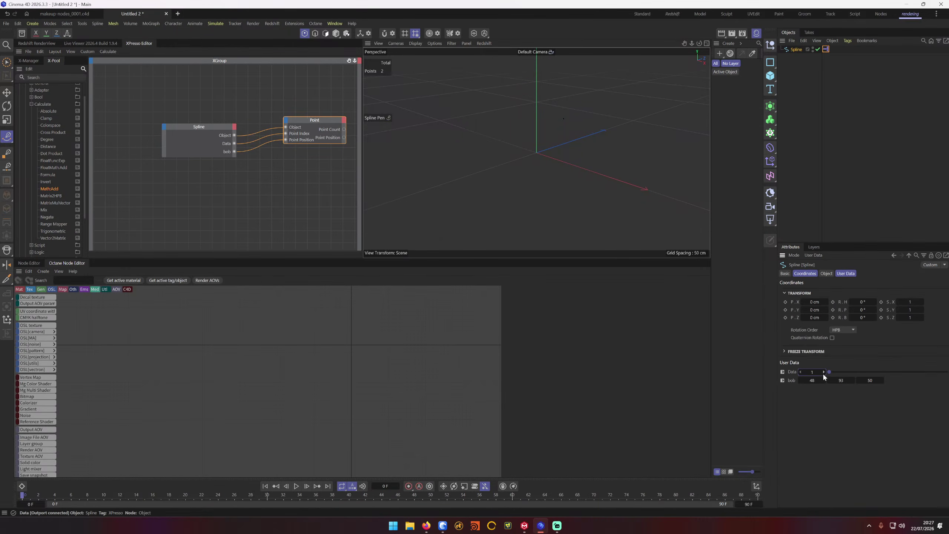
pyautogui.moveTo(855, 381); pyautogui.dragTo(832, 381)
pyautogui.click(827, 372)
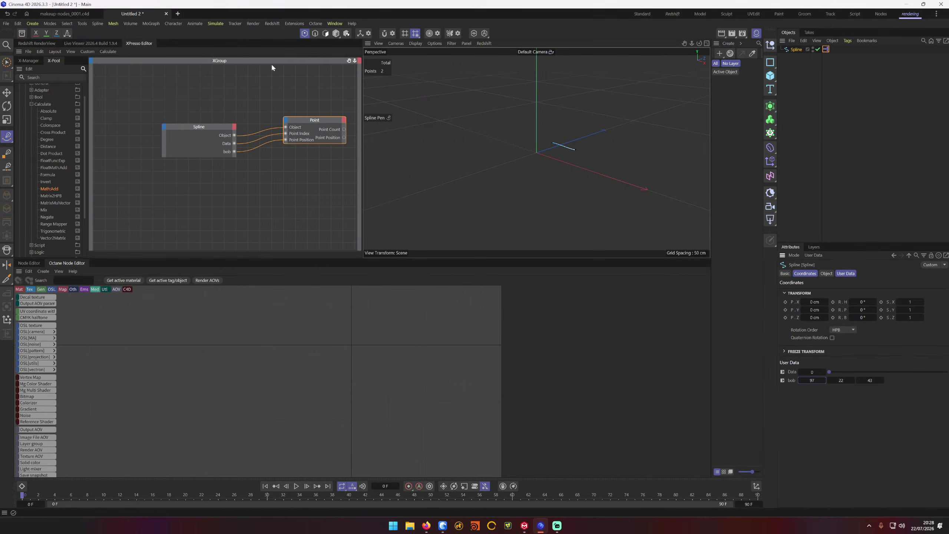
# Step: In the makeup-nodes_0001.c4d project, expand the middle and smoof groups and copy the actual smoof lathe
pyautogui.click(84, 14)
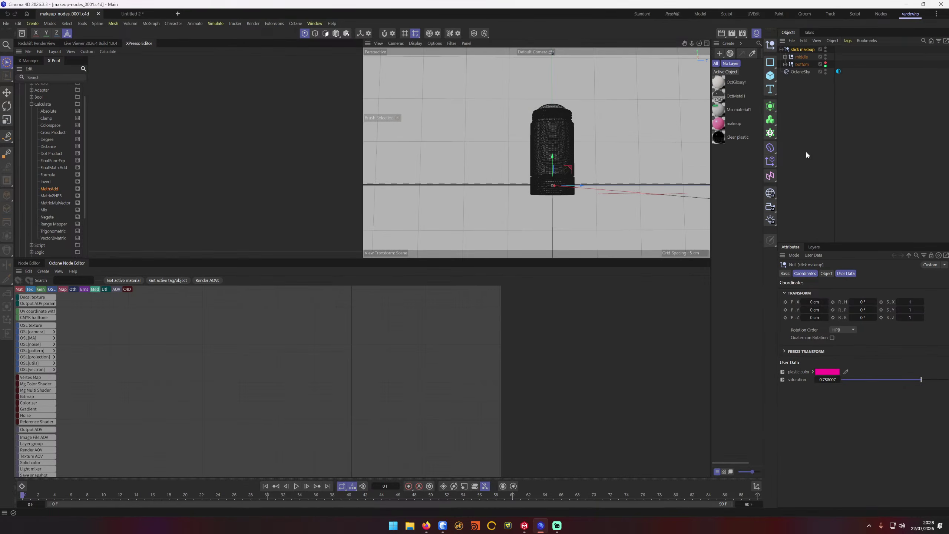
pyautogui.click(813, 247)
pyautogui.click(792, 247)
pyautogui.click(786, 57)
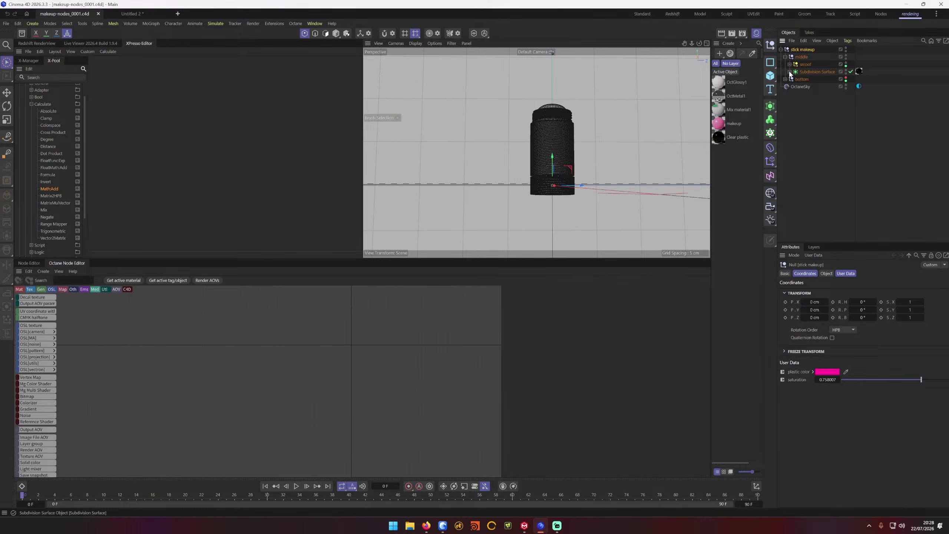
pyautogui.click(790, 64)
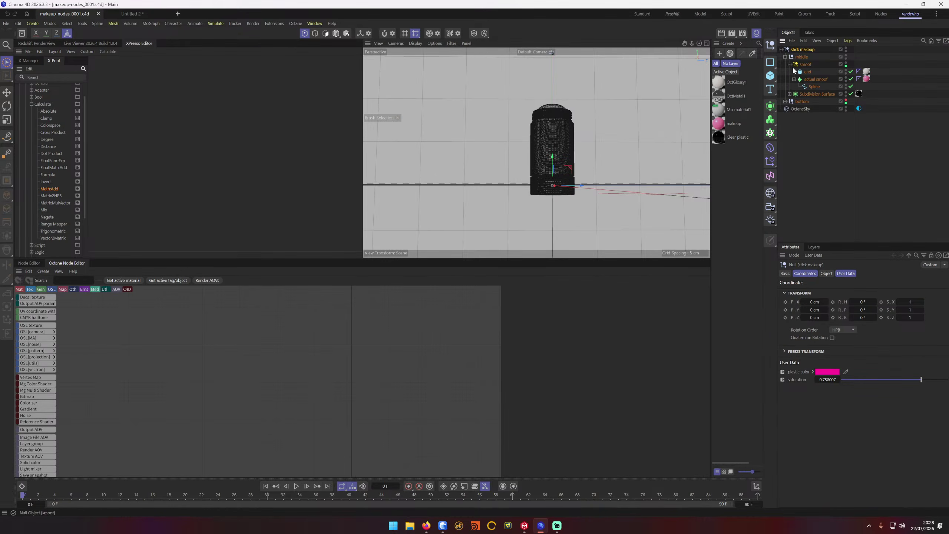
pyautogui.click(815, 80)
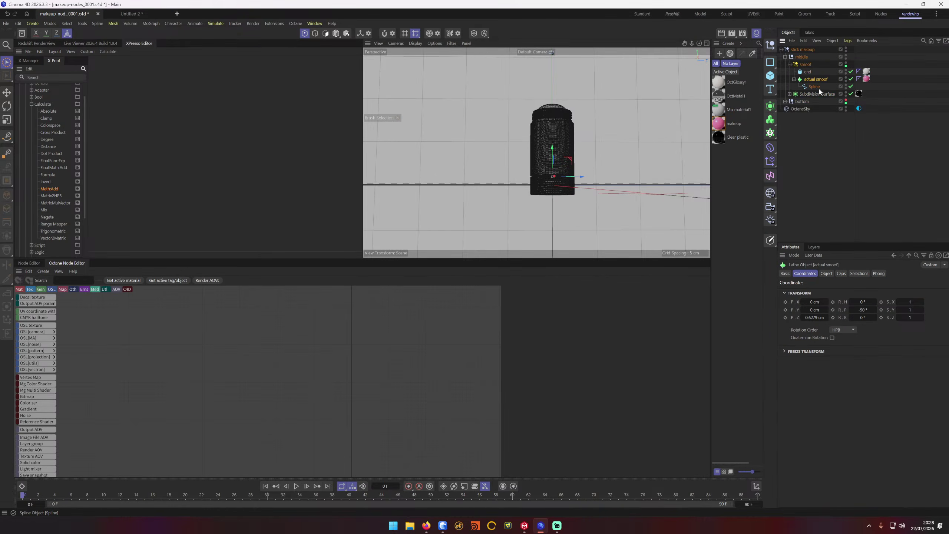
# Step: Return to the Untitled 2 project, delete the test spline and paste the copied actual smoof lathe
pyautogui.click(136, 14)
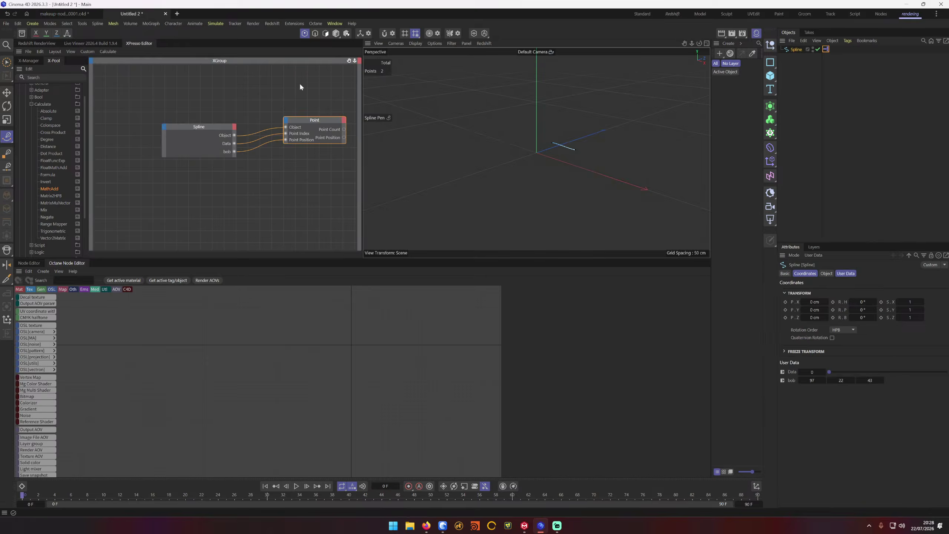
pyautogui.click(795, 49)
pyautogui.press('Delete')
pyautogui.click(564, 134)
pyautogui.hotkey('ctrl', 'v')
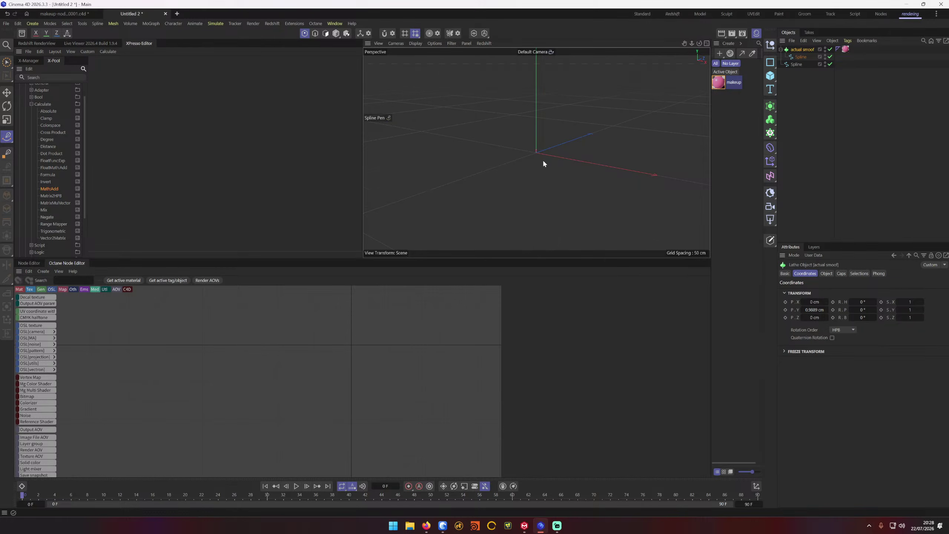
# Step: Disable the actual smoof lathe to expose its profile curve, and delete the stray Spline object outside it
pyautogui.press('h')
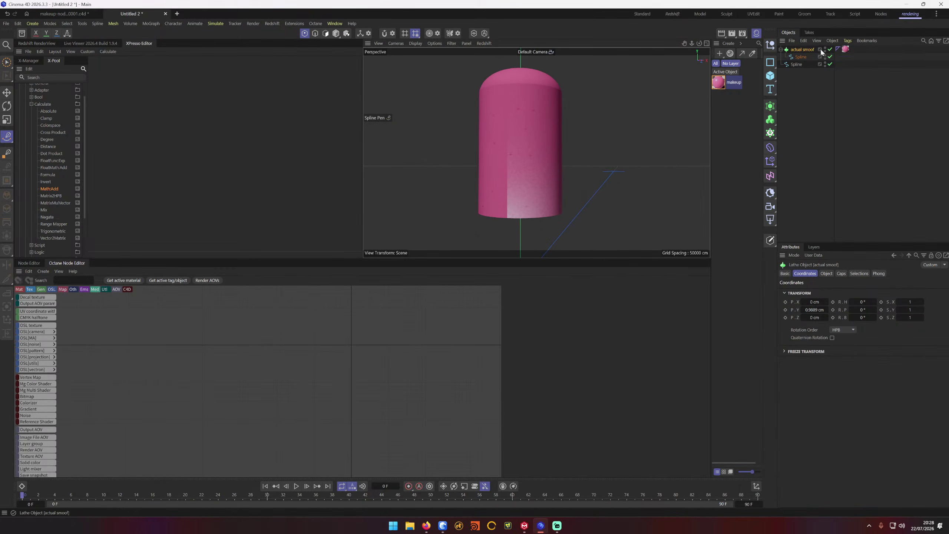
pyautogui.click(830, 49)
pyautogui.keyDown('alt'); pyautogui.moveTo(444, 167); pyautogui.dragTo(554, 168); pyautogui.keyUp('alt')
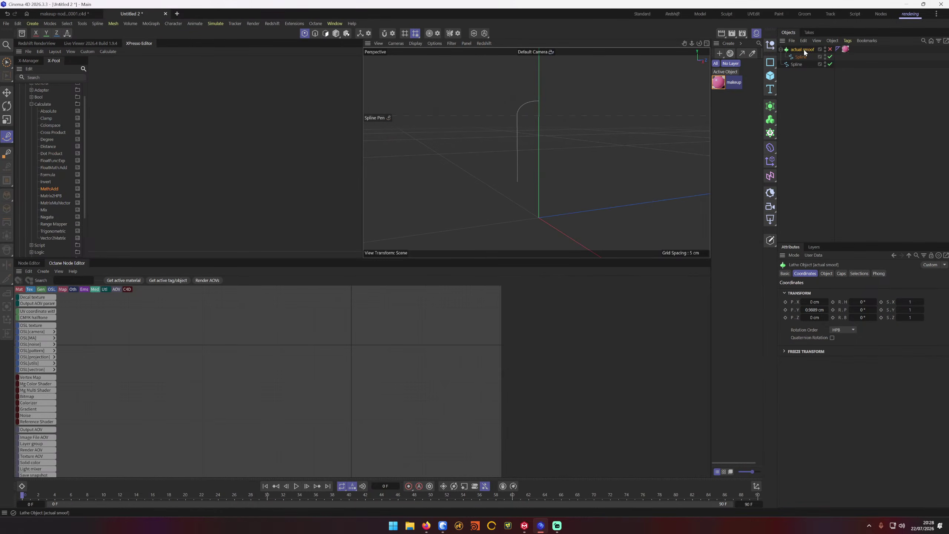
pyautogui.click(795, 64)
pyautogui.press('Delete')
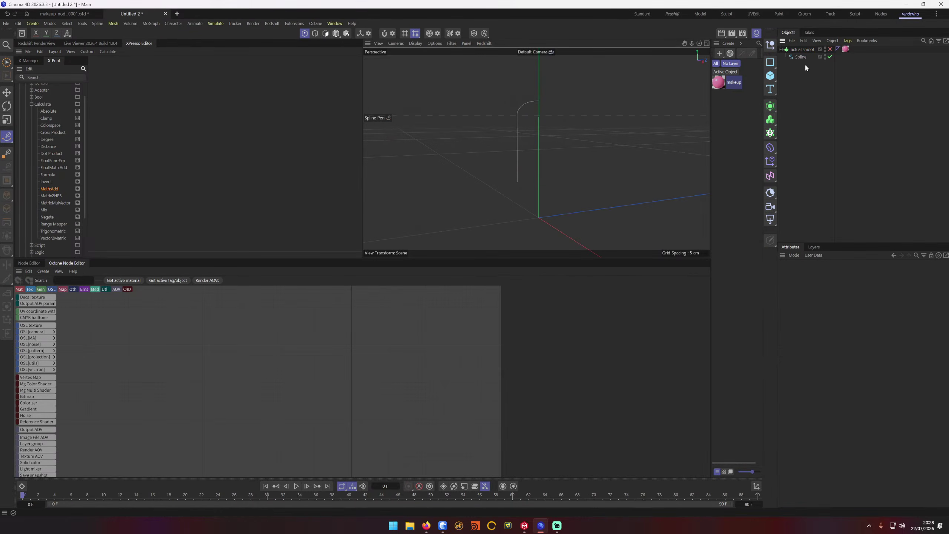
# Step: Examine the points of the lathe's profile spline, then deselect it
pyautogui.click(804, 57)
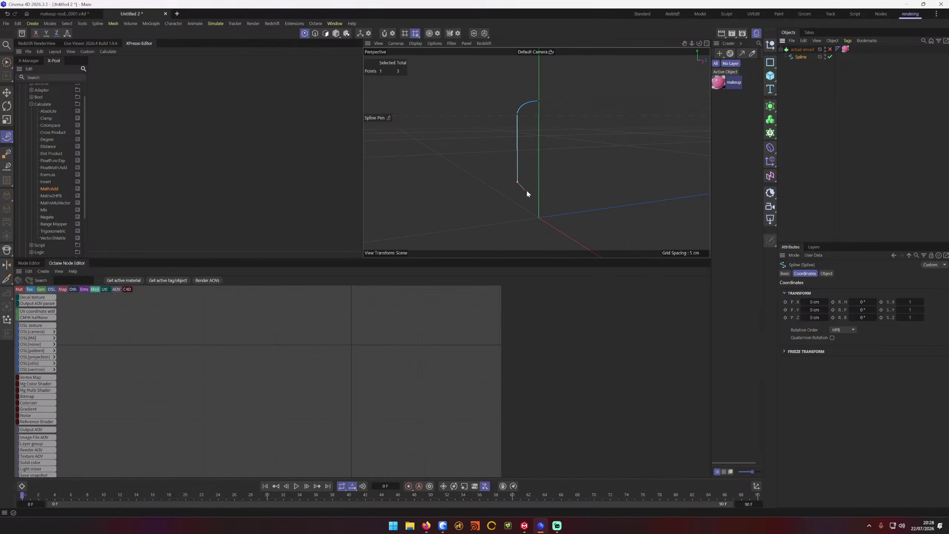
pyautogui.press('Return')
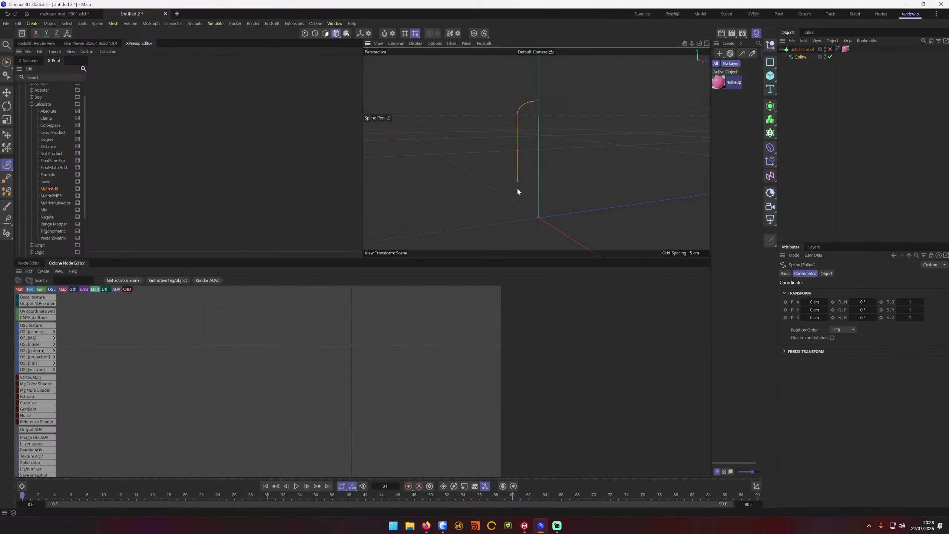
pyautogui.press('Return')
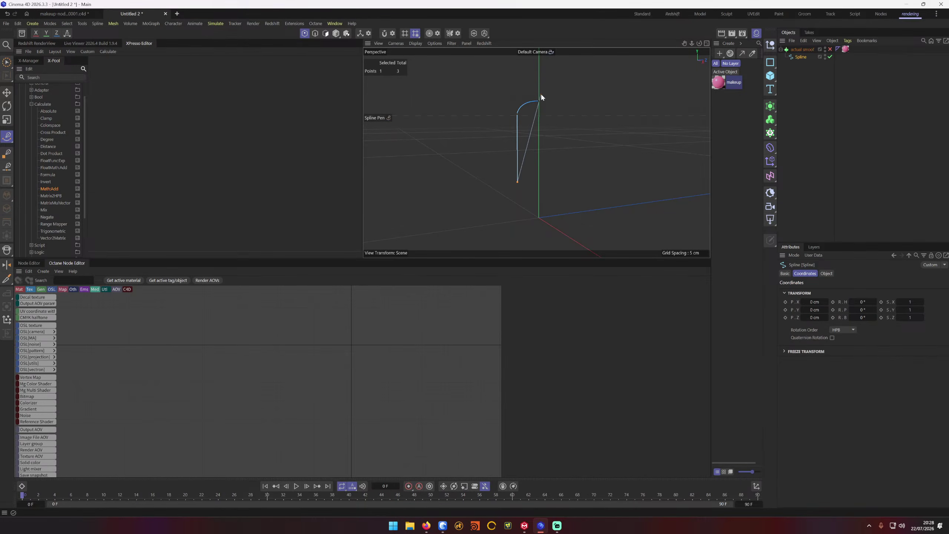
pyautogui.press('Escape')
pyautogui.press('Escape')
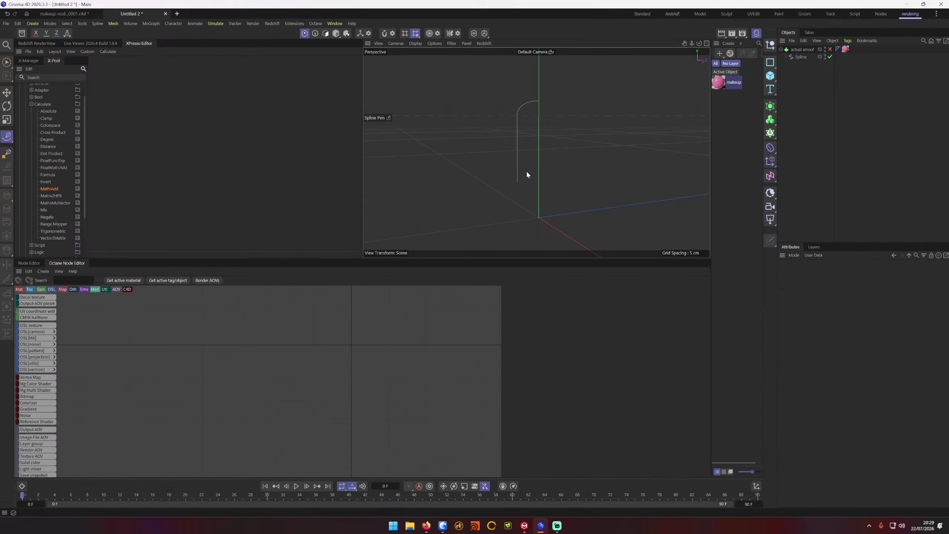
# Step: Switch to Firefox, search the web for "c4d find point index", and return to Cinema 4D
pyautogui.click(425, 526)
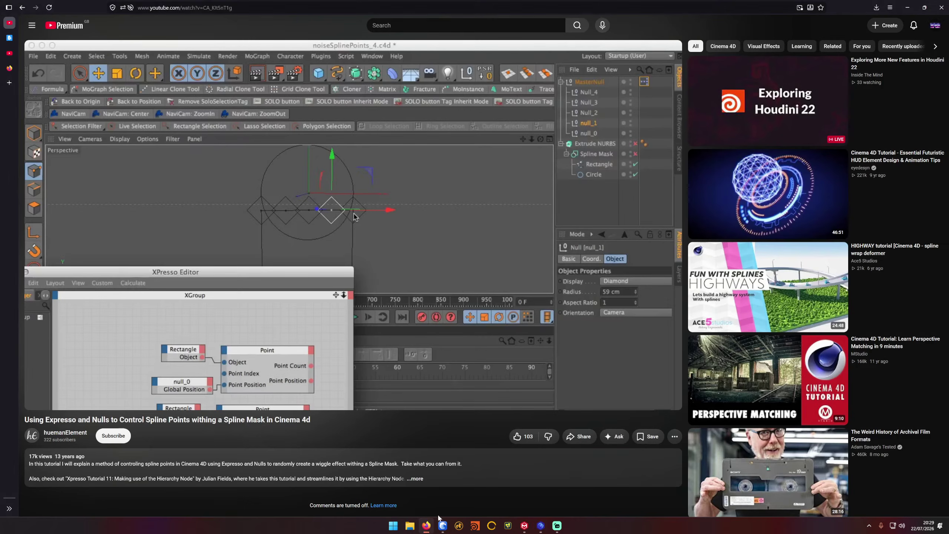
pyautogui.click(451, 19)
pyautogui.write('c4d fi')
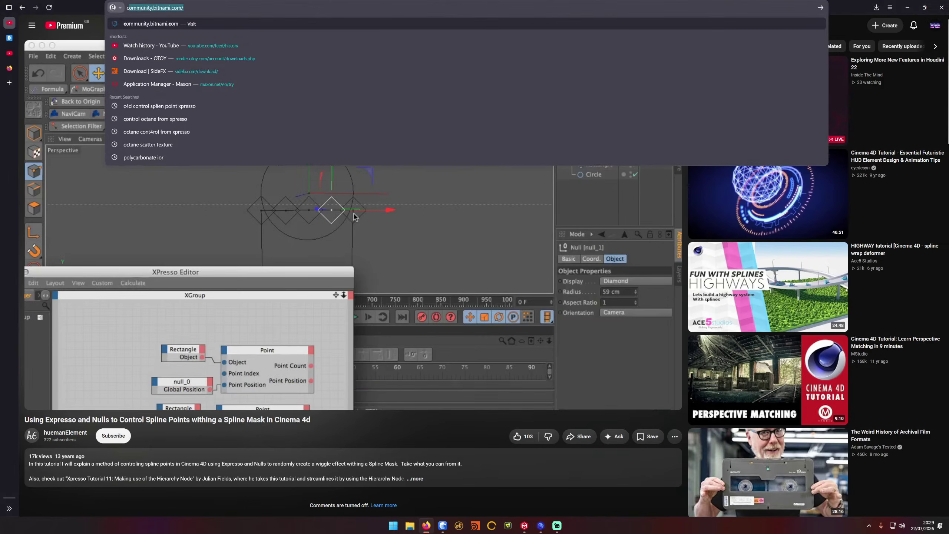
pyautogui.write('nd point index')
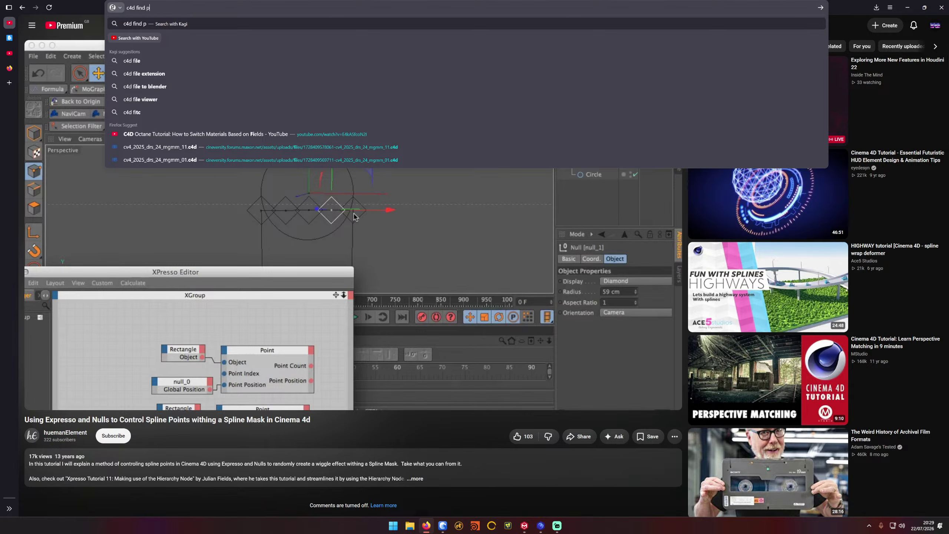
pyautogui.press('Return')
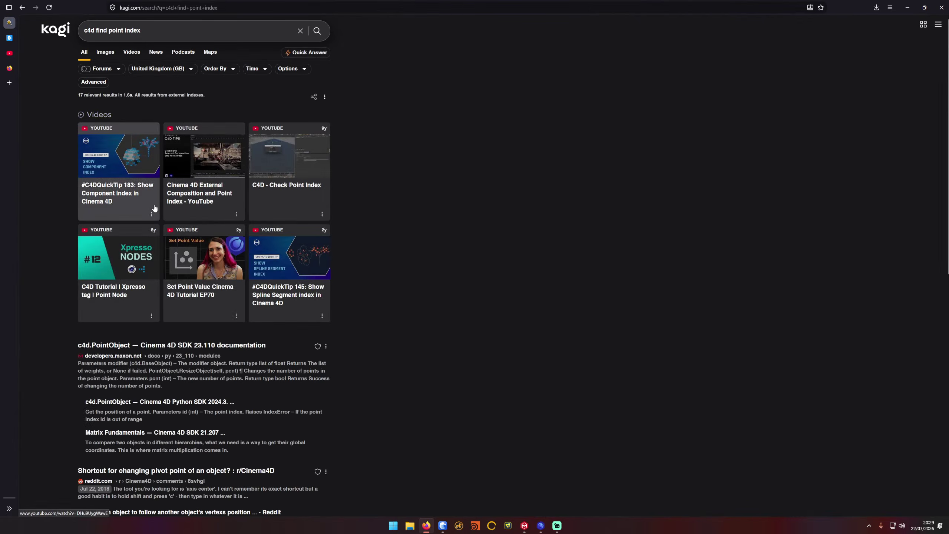
pyautogui.click(924, 7)
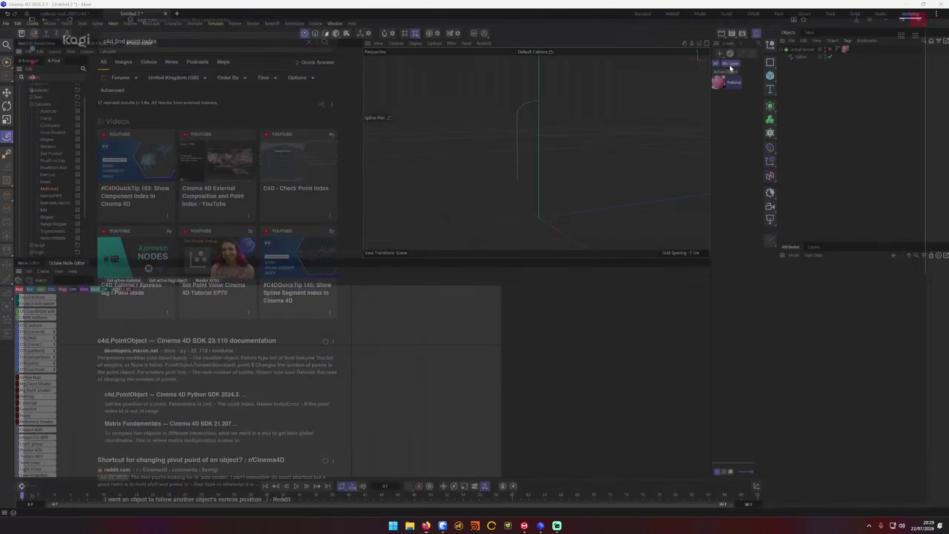
# Step: Turn on the display of point indexes in the perspective viewport
pyautogui.click(441, 46)
pyautogui.click(414, 45)
pyautogui.moveTo(435, 43)
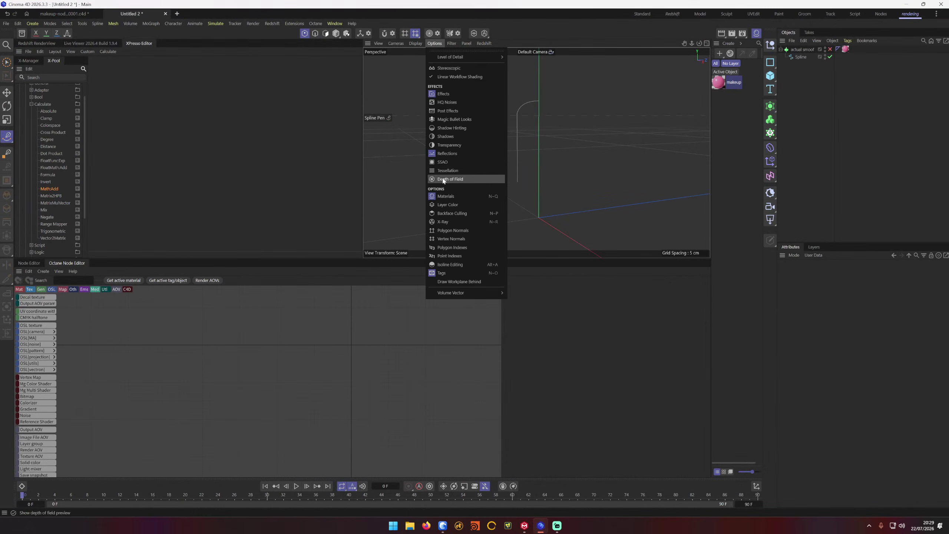
pyautogui.click(459, 256)
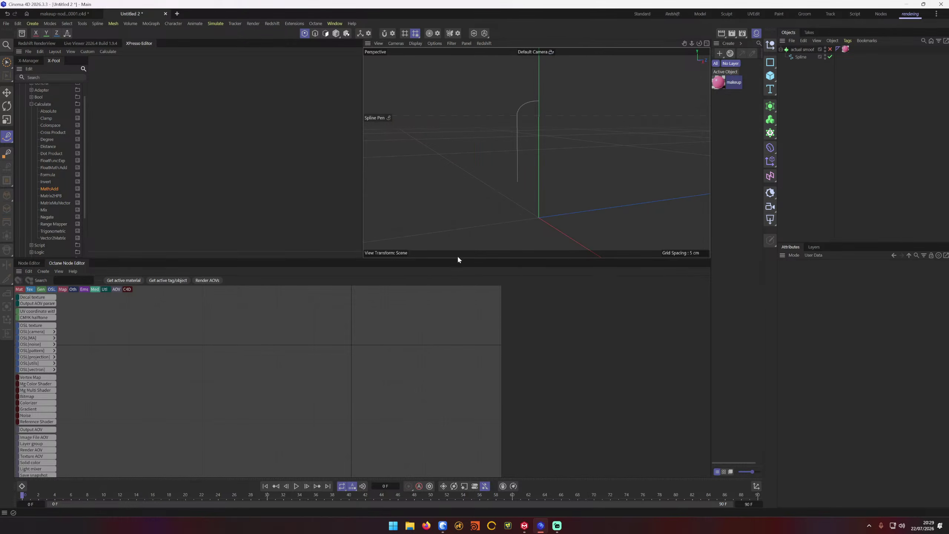
pyautogui.click(514, 163)
pyautogui.press('Escape')
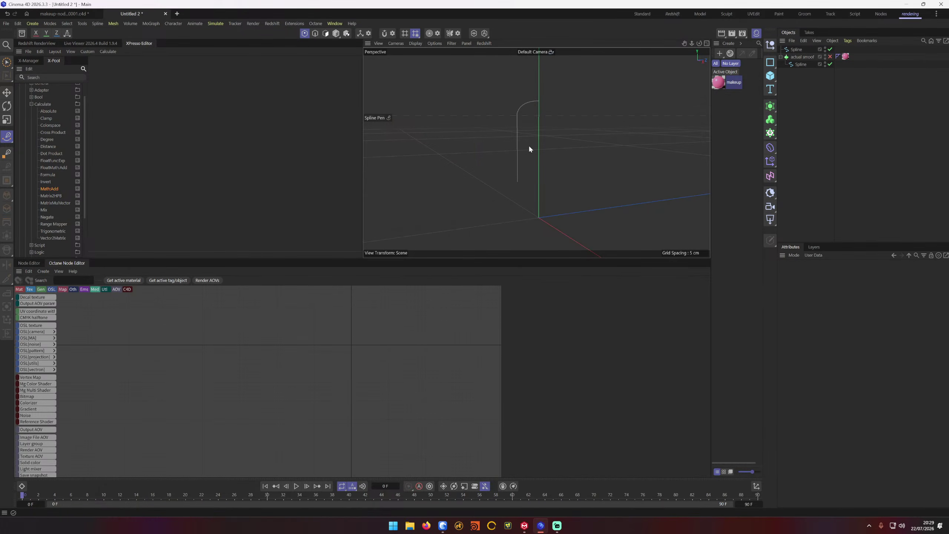
pyautogui.click(799, 64)
pyautogui.click(797, 50)
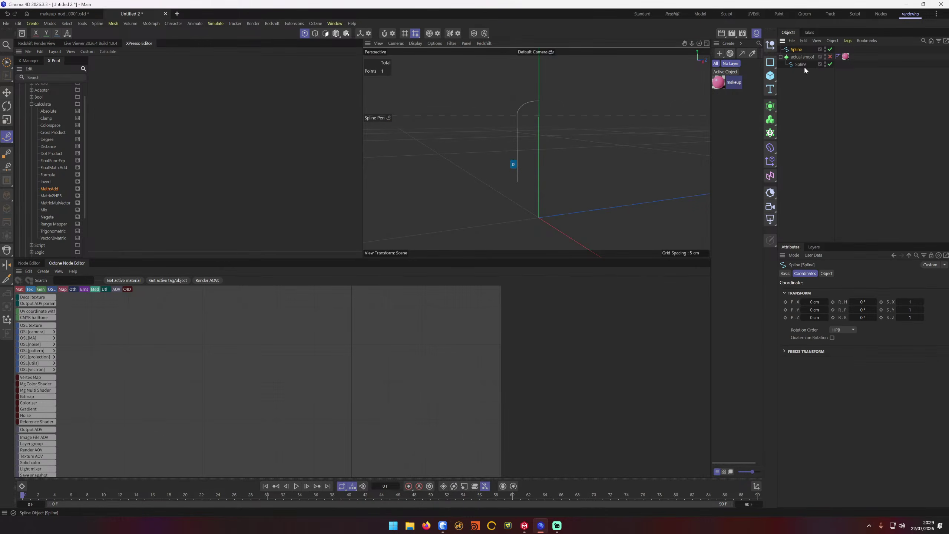
pyautogui.press('Delete')
# Step: Check the point indexes of the lathe's profile spline, then turn off the viewport's point index display
pyautogui.click(800, 59)
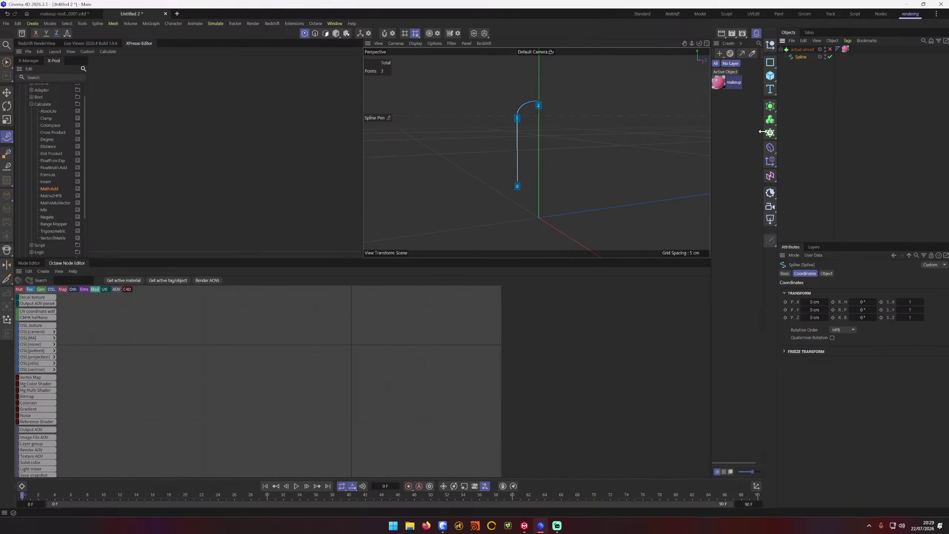
pyautogui.rightClick(427, 61)
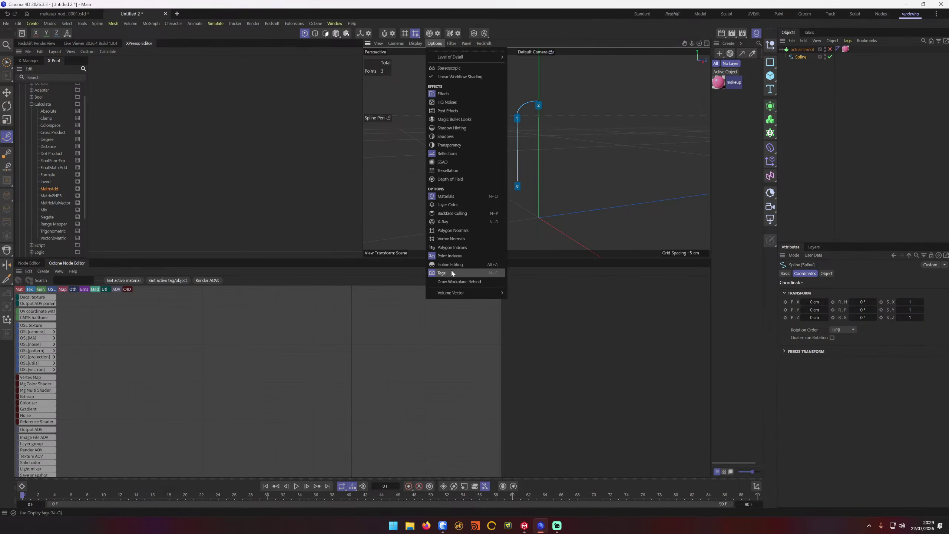
pyautogui.click(447, 257)
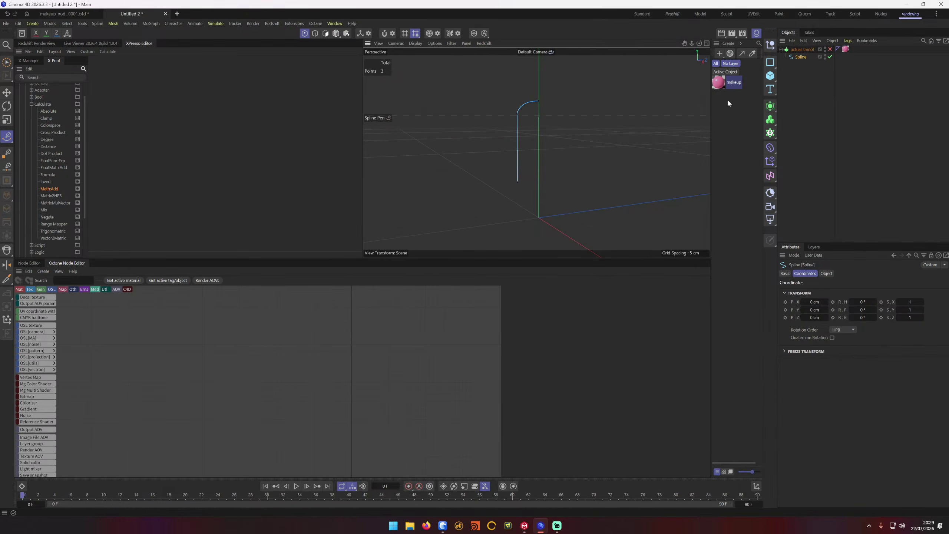
# Step: Add an XPresso tag to the actual smoof lathe, and place its child Spline in the graph as an enlarged node
pyautogui.rightClick(815, 49)
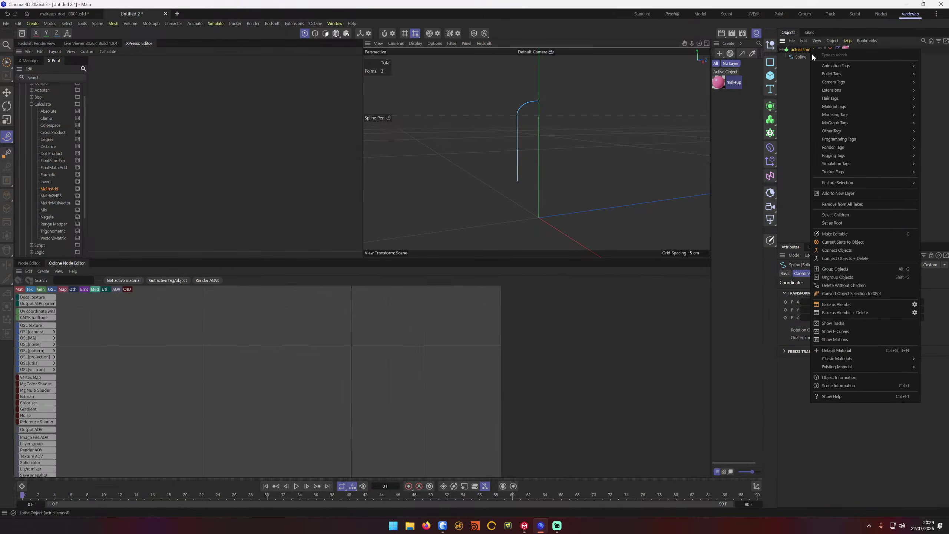
pyautogui.write('xpres')
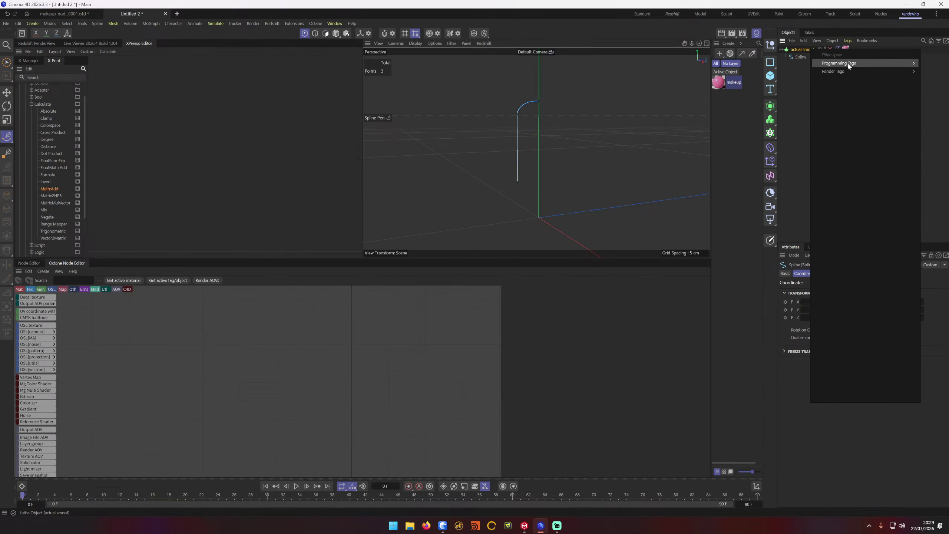
pyautogui.click(800, 65)
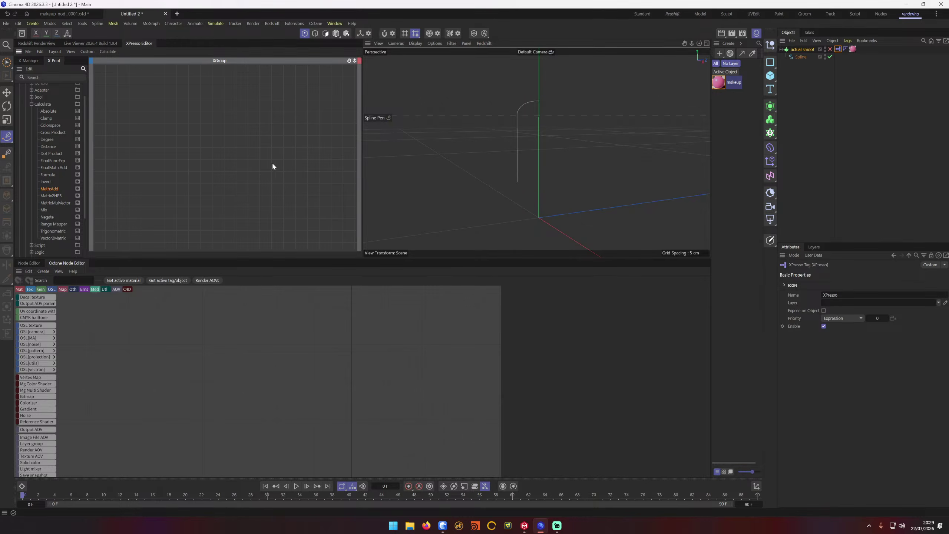
pyautogui.moveTo(800, 57); pyautogui.dragTo(244, 153)
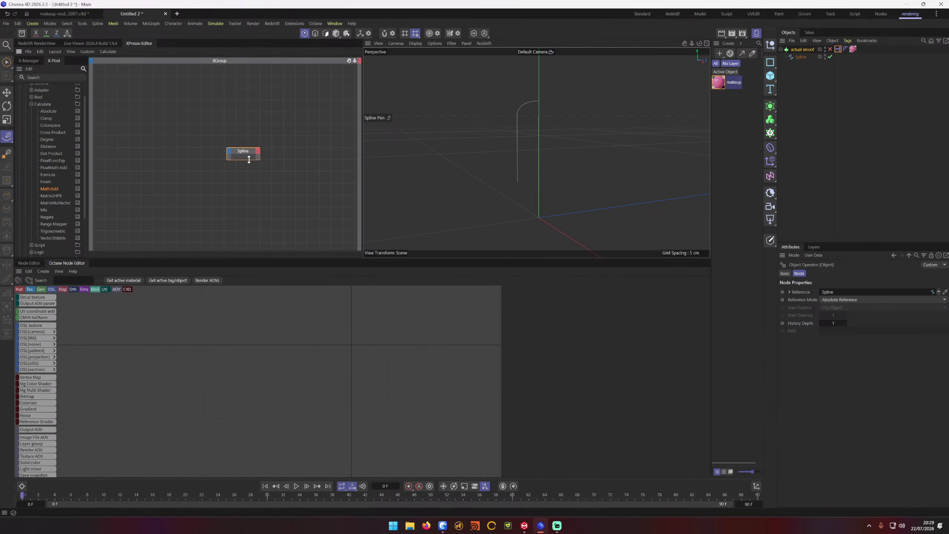
pyautogui.moveTo(249, 159); pyautogui.dragTo(248, 185)
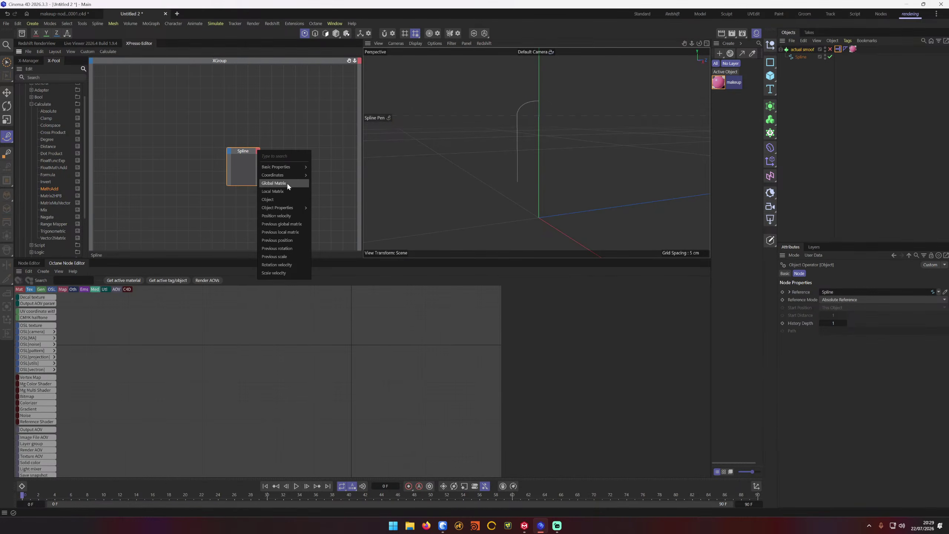
pyautogui.click(294, 151)
pyautogui.click(294, 151)
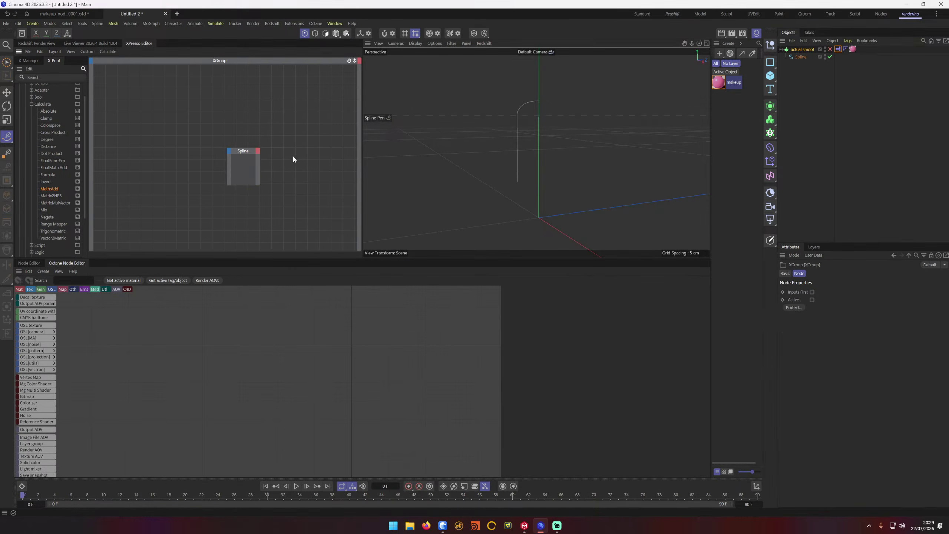
# Step: Add a Point node to the XPresso graph and arrange the Spline node to its left
pyautogui.rightClick(295, 155)
pyautogui.rightClick(300, 159)
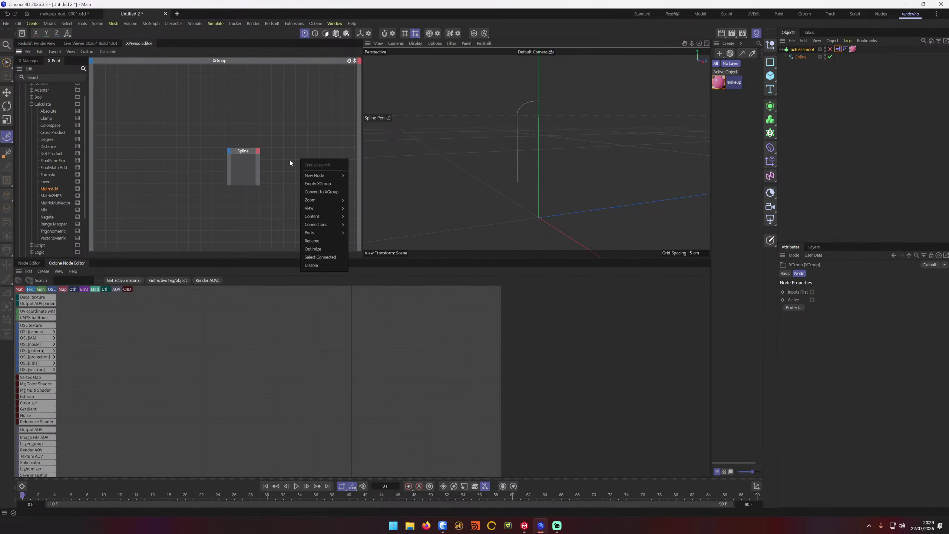
pyautogui.write('poin')
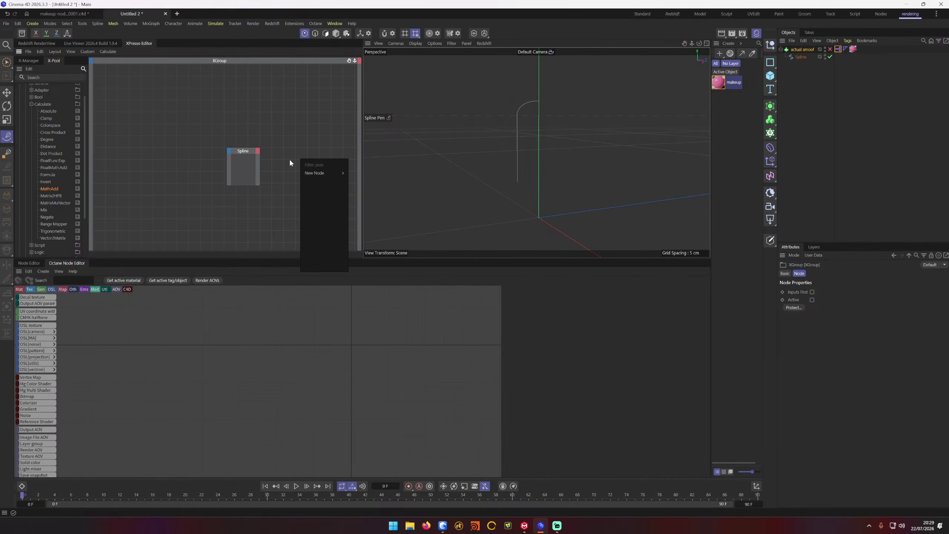
pyautogui.moveTo(345, 172)
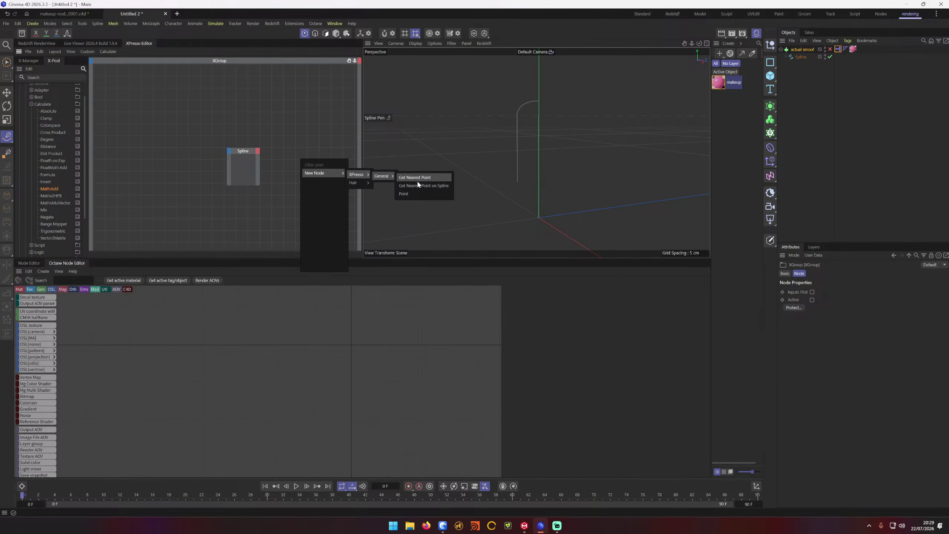
pyautogui.click(416, 180)
pyautogui.moveTo(273, 155); pyautogui.dragTo(217, 153)
pyautogui.click(287, 154)
pyautogui.click(295, 177)
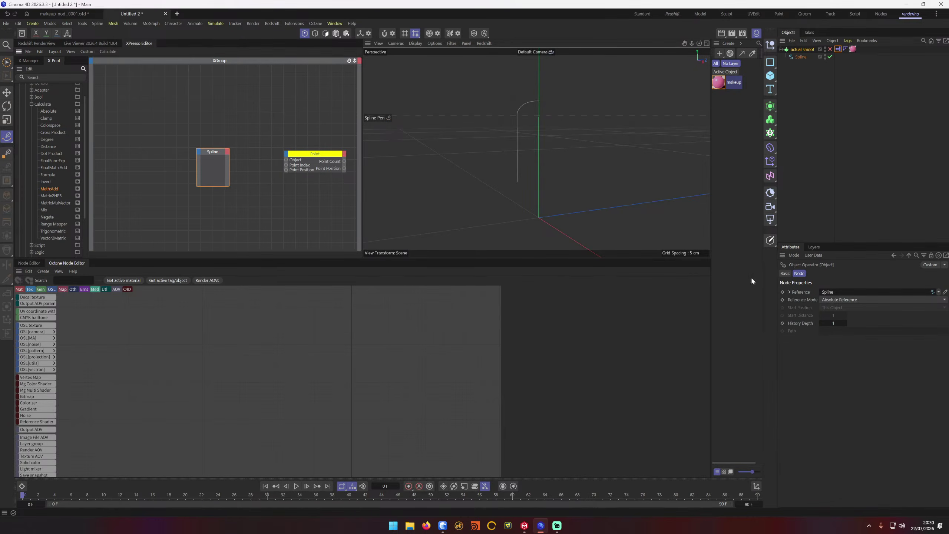
# Step: Start a user data entry named "catherine" on the actual smoof lathe, with its unit set to Real
pyautogui.click(803, 49)
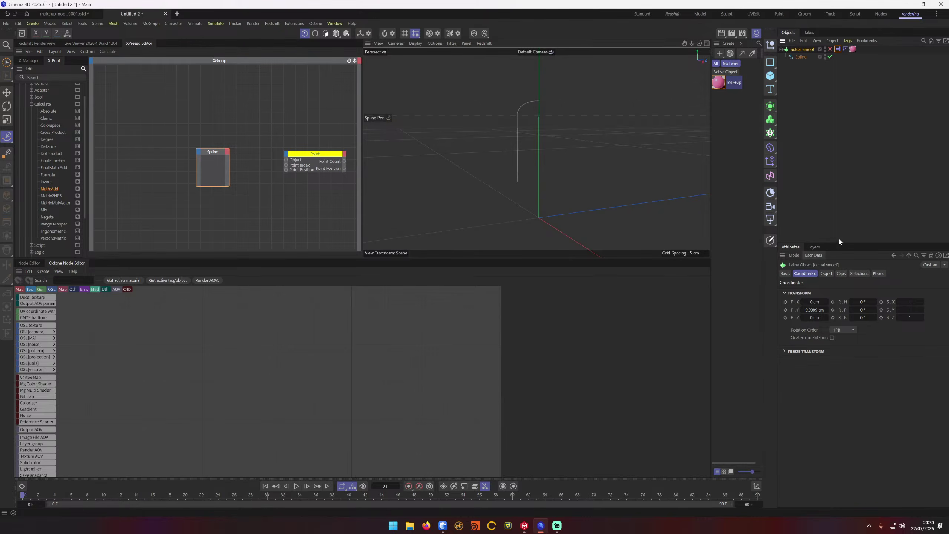
pyautogui.click(814, 255)
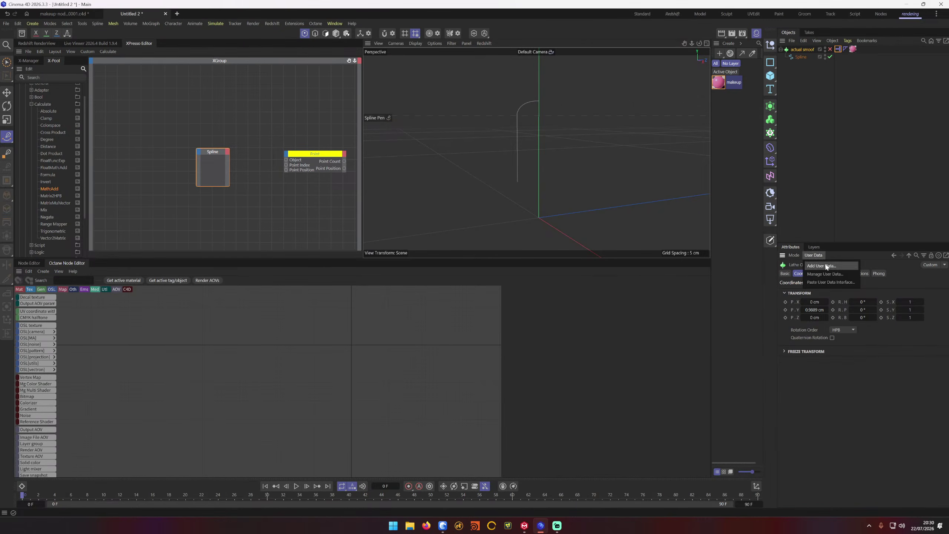
pyautogui.click(826, 266)
pyautogui.doubleClick(728, 186)
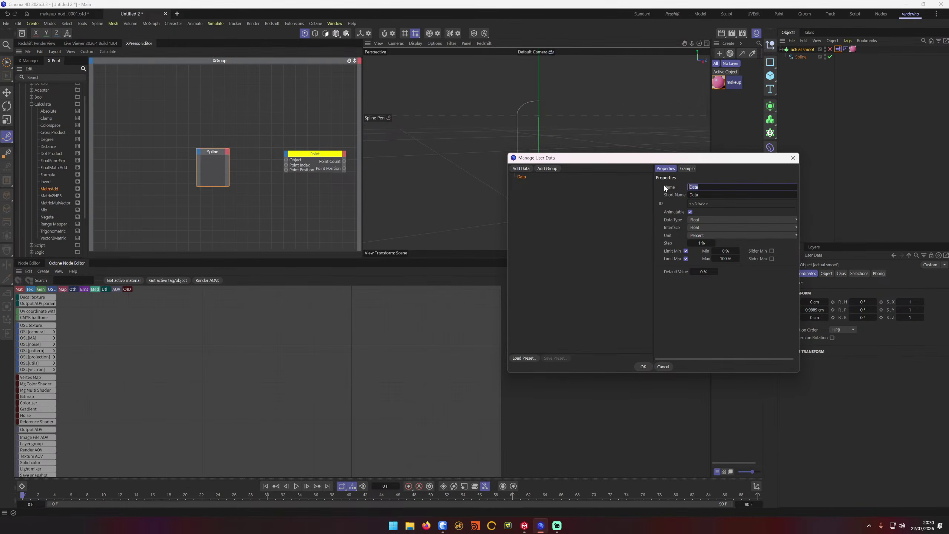
pyautogui.write('catherine')
pyautogui.click(717, 236)
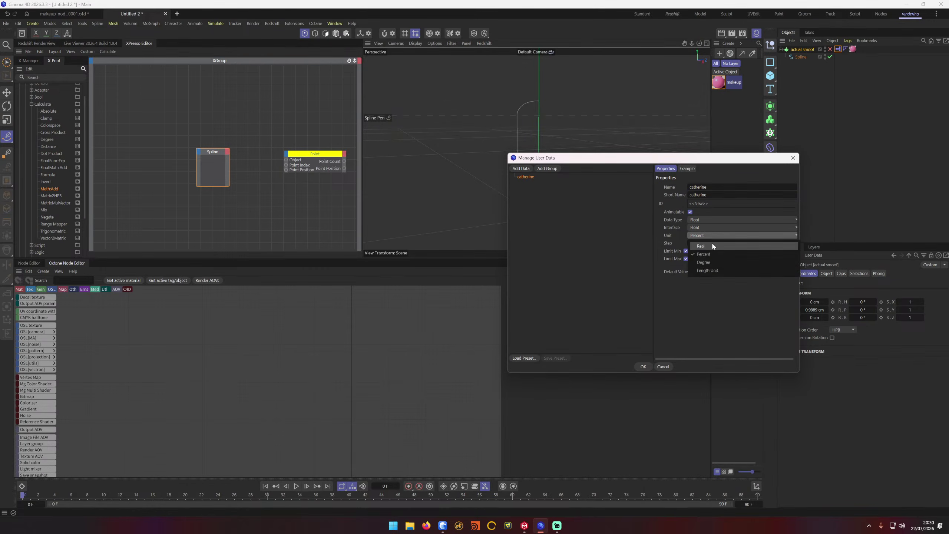
pyautogui.click(710, 243)
# Step: Set the catherine entry's data type to Vector, keep the Vector interface, and confirm the new user data
pyautogui.click(720, 219)
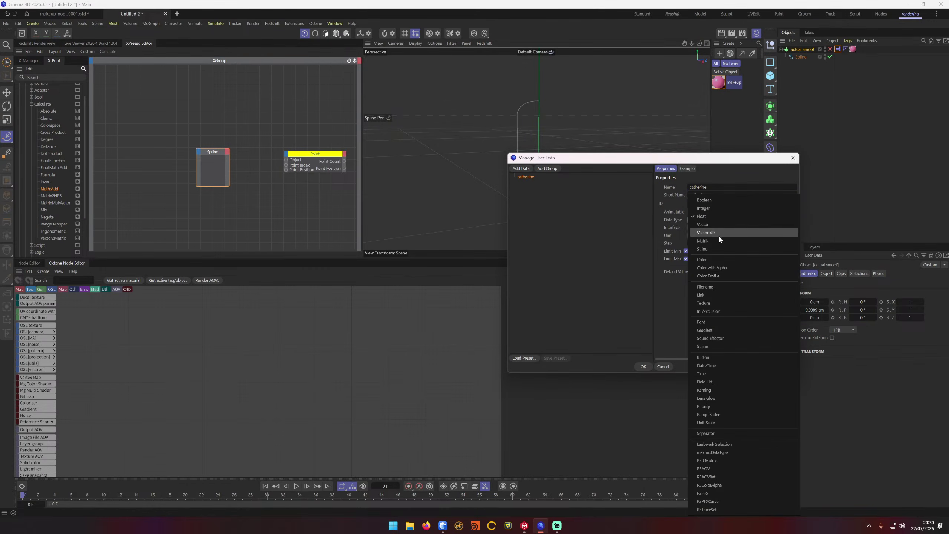
pyautogui.click(725, 233)
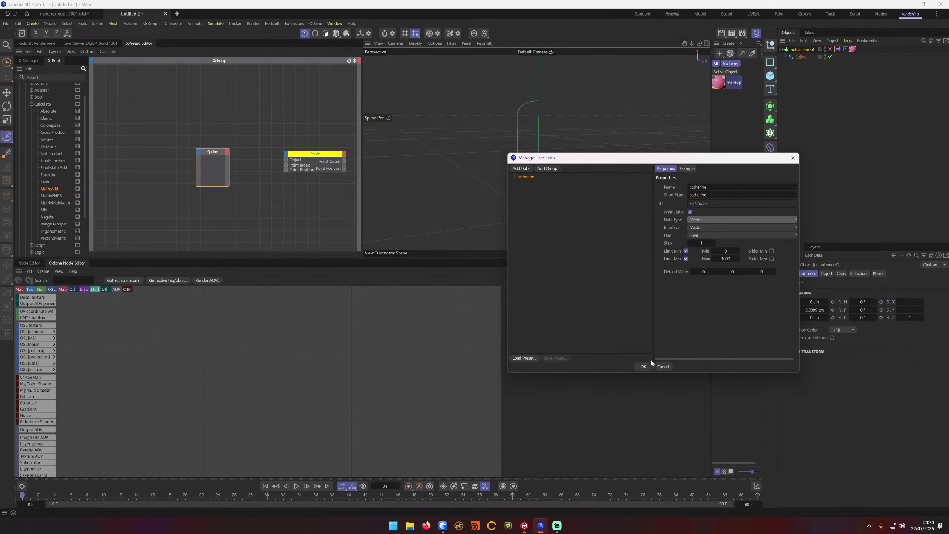
pyautogui.click(739, 227)
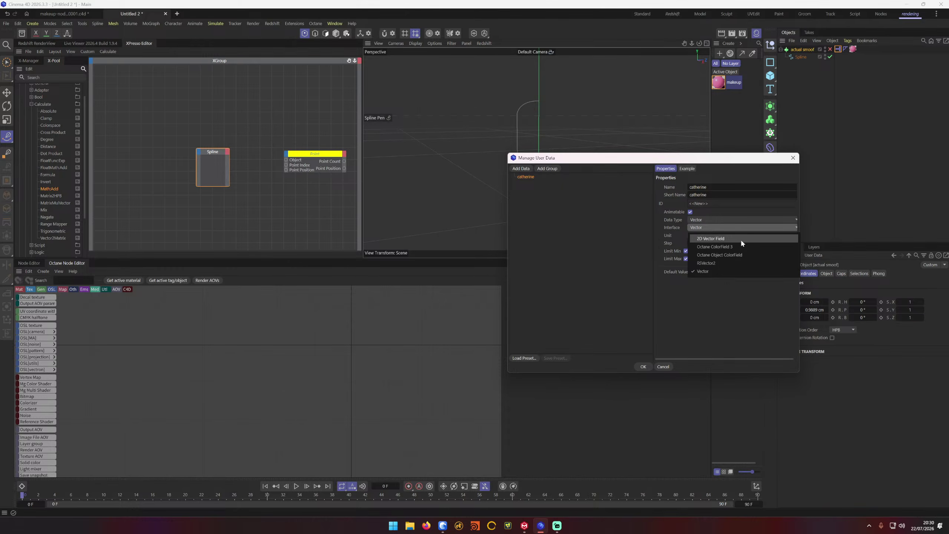
pyautogui.click(739, 277)
pyautogui.click(739, 219)
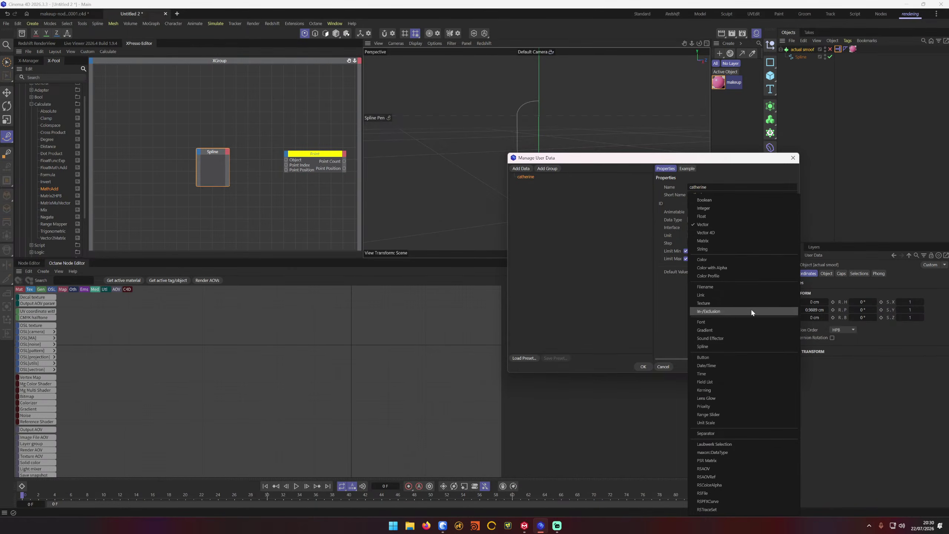
pyautogui.click(612, 308)
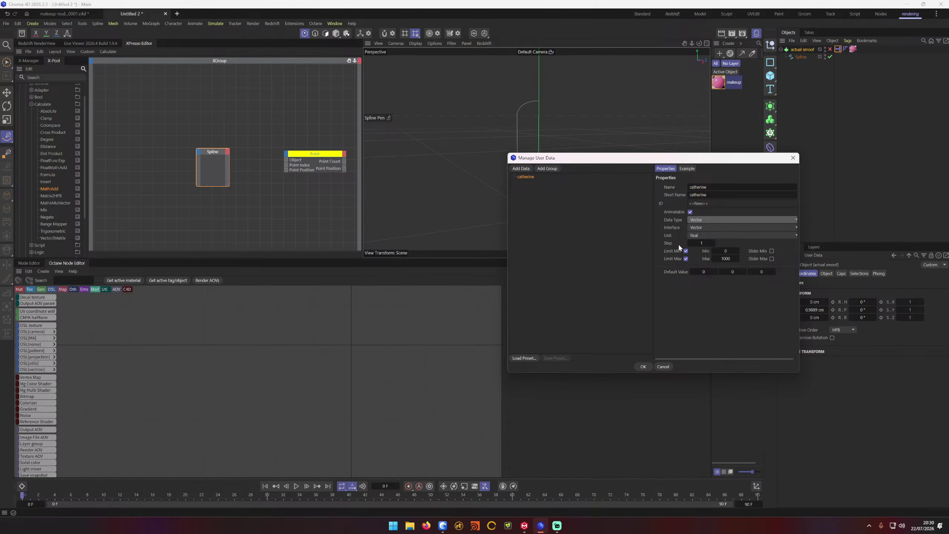
pyautogui.click(643, 367)
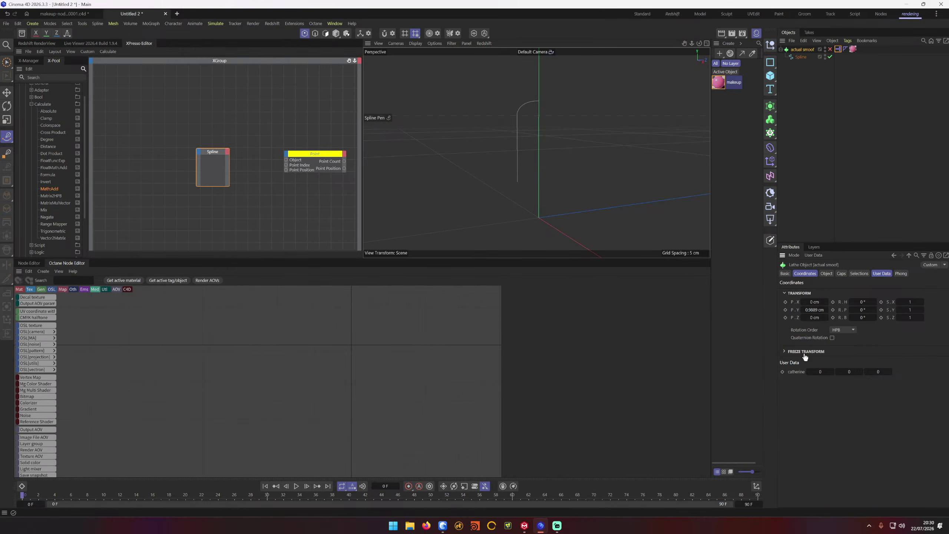
pyautogui.rightClick(796, 371)
pyautogui.moveTo(833, 389)
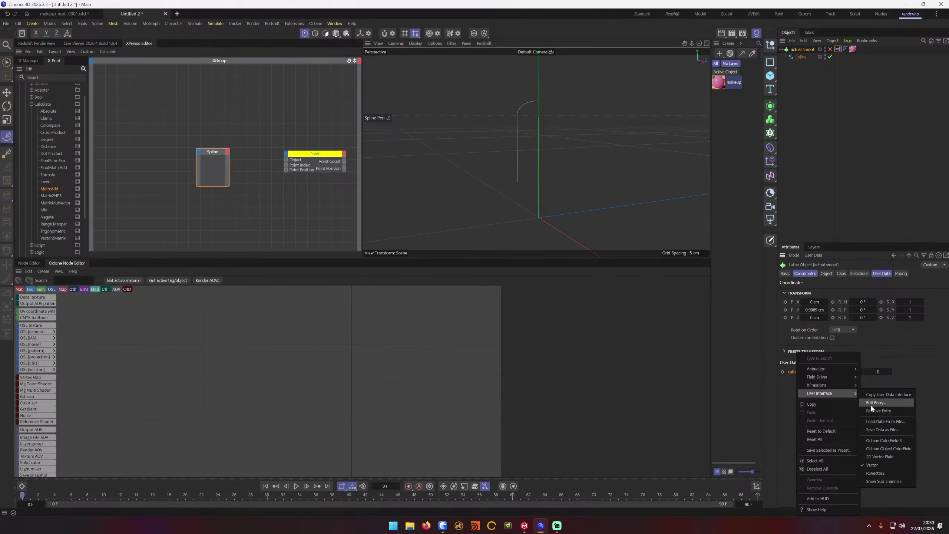
pyautogui.click(881, 473)
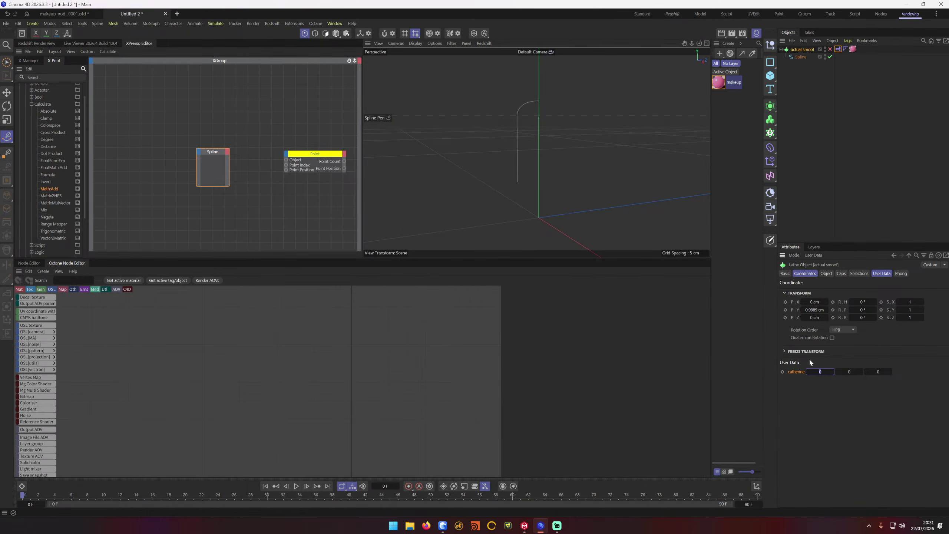
pyautogui.rightClick(799, 370)
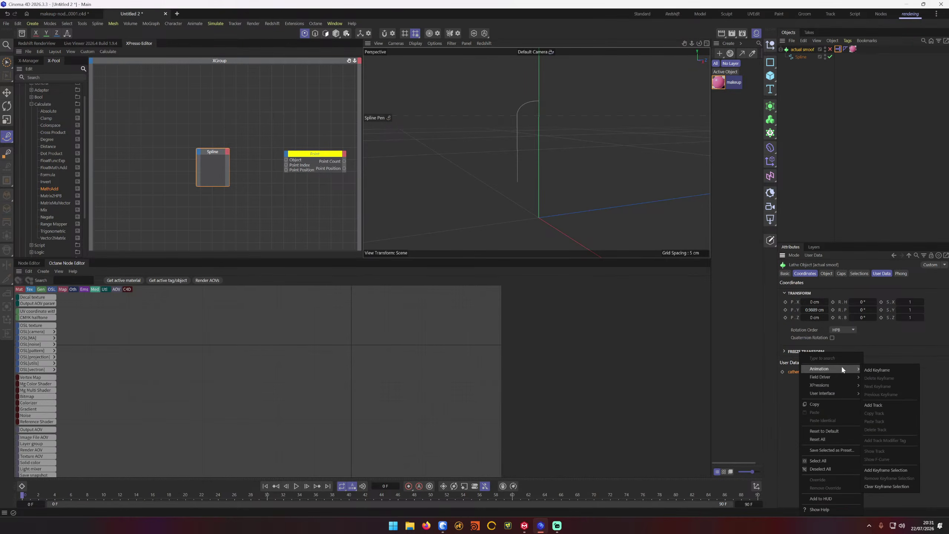
pyautogui.click(877, 309)
# Step: Add a second user data entry to the lathe named "cristobal", with unit Real and a Float Slider interface
pyautogui.click(814, 255)
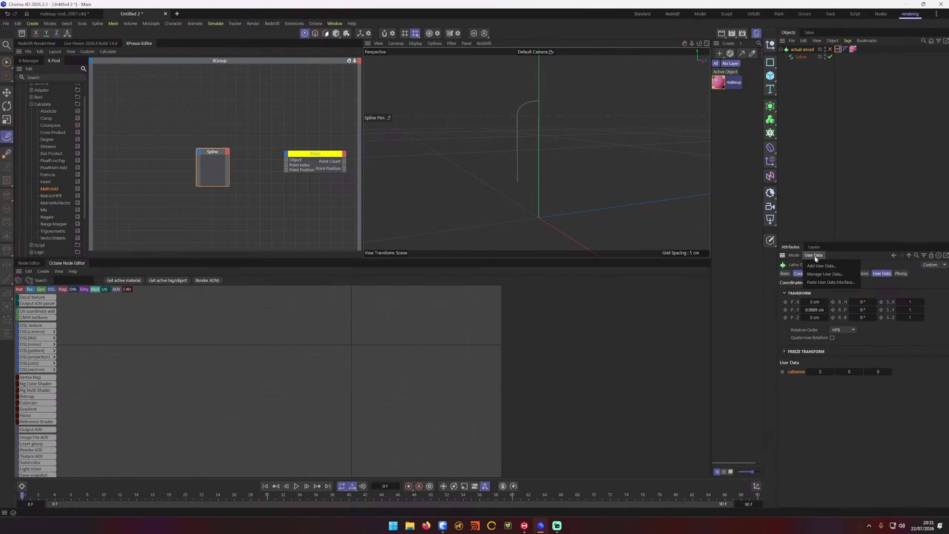
pyautogui.click(827, 274)
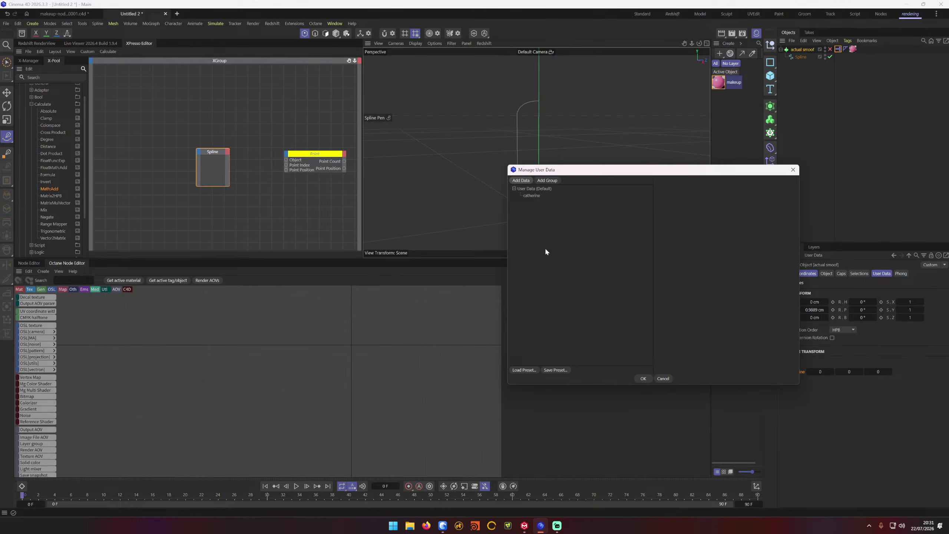
pyautogui.click(521, 180)
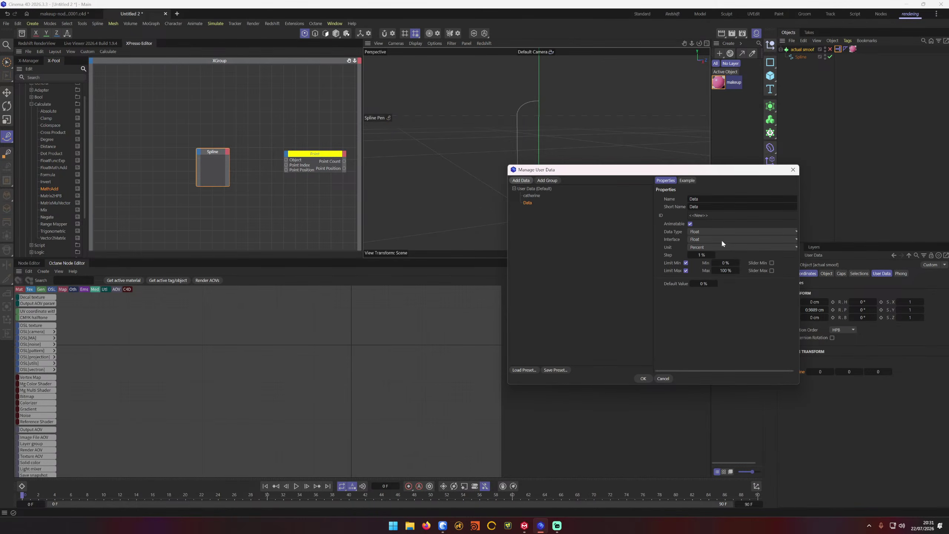
pyautogui.click(716, 248)
pyautogui.click(718, 259)
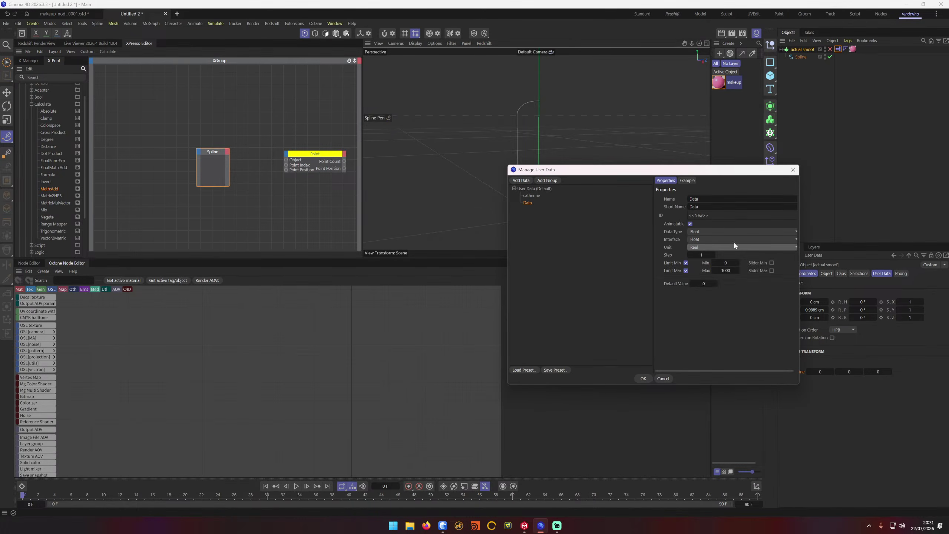
pyautogui.click(734, 239)
pyautogui.click(733, 256)
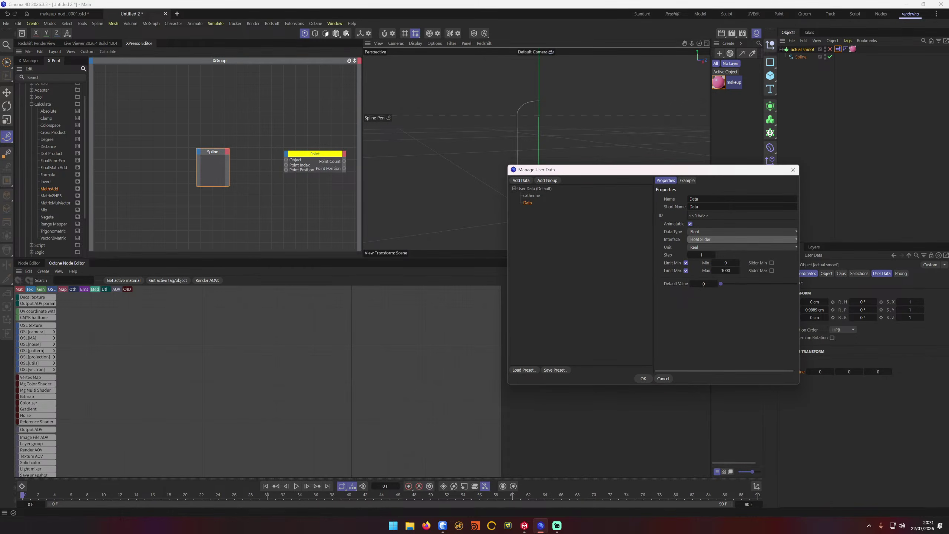
pyautogui.click(693, 198)
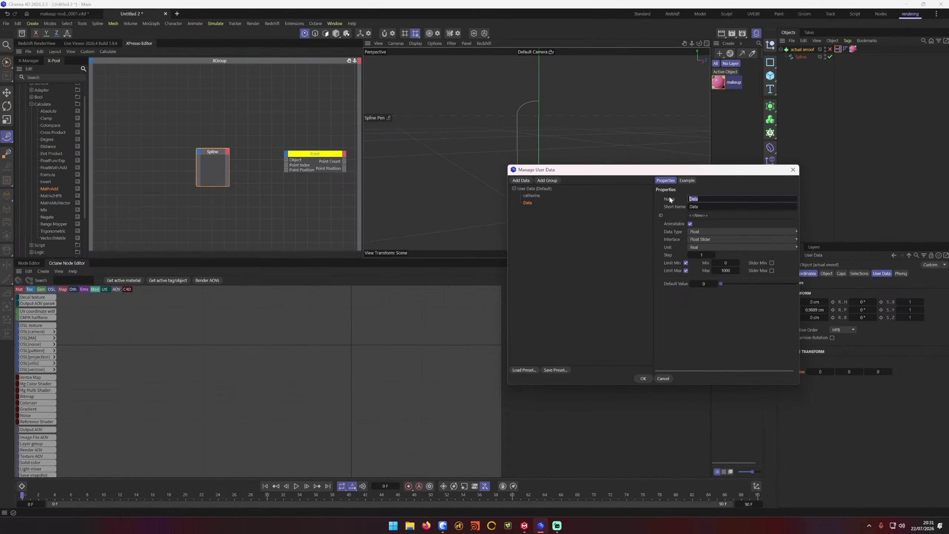
pyautogui.write('cristobal')
pyautogui.press('Tab')
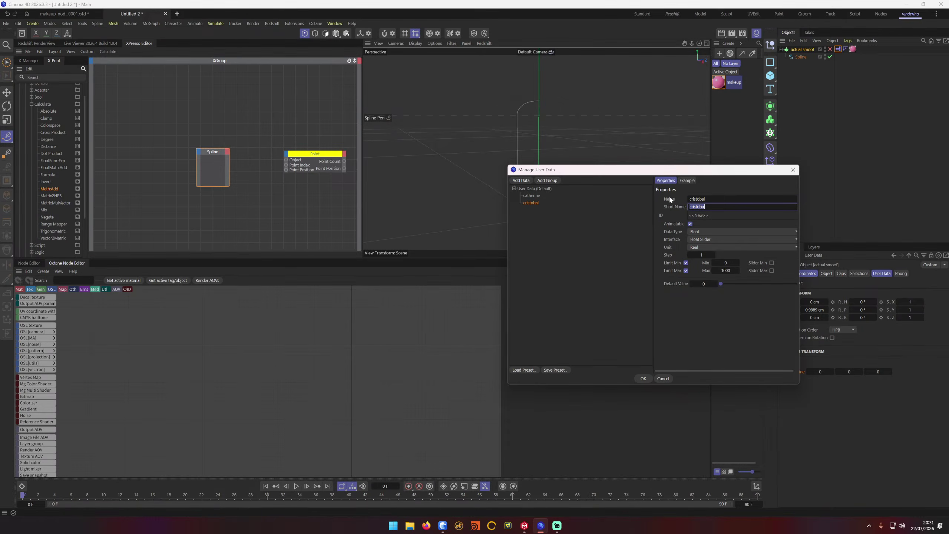
# Step: Confirm the lathe's new cristobal user data entry
pyautogui.click(644, 380)
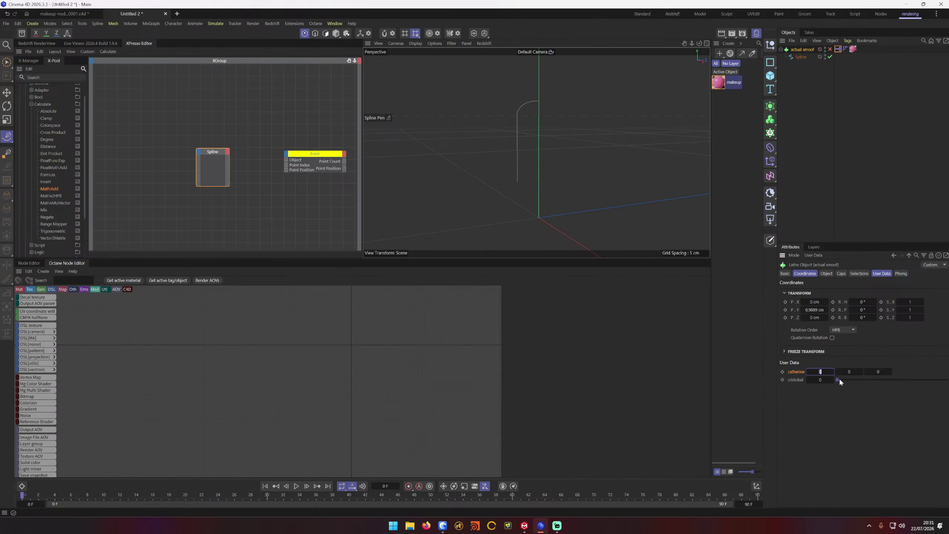
# Step: Shift the Spline node further from the Point node and add the actual smoof lathe as a node in the XPresso graph
pyautogui.moveTo(225, 156); pyautogui.dragTo(197, 159)
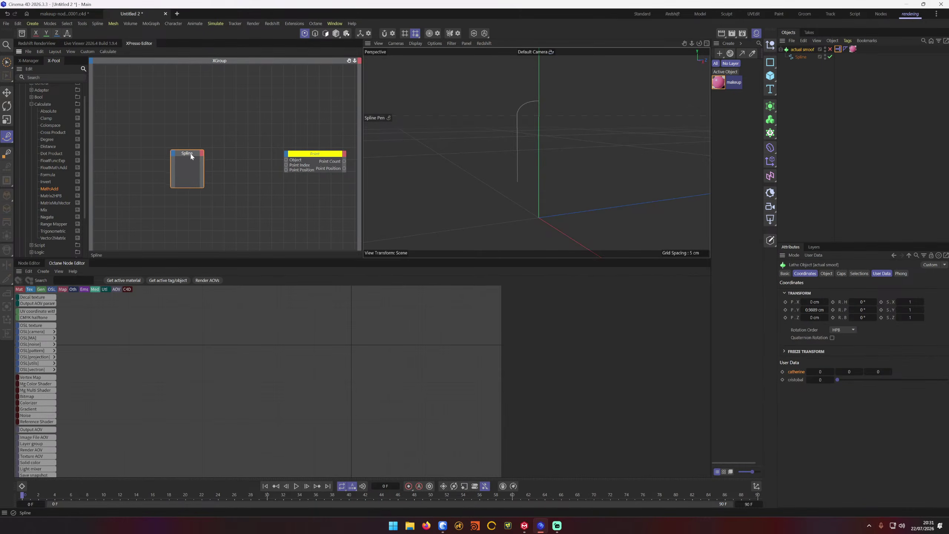
pyautogui.click(200, 154)
pyautogui.moveTo(235, 171)
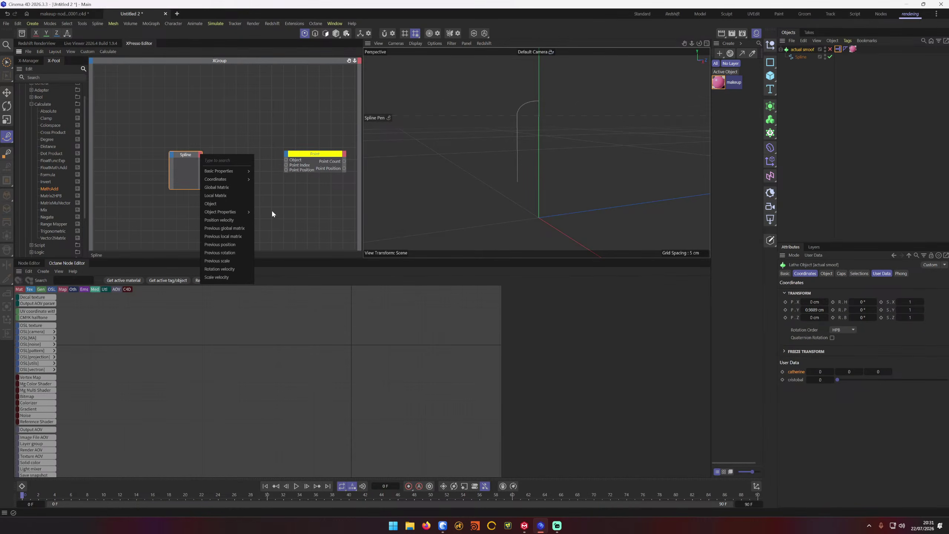
pyautogui.click(276, 222)
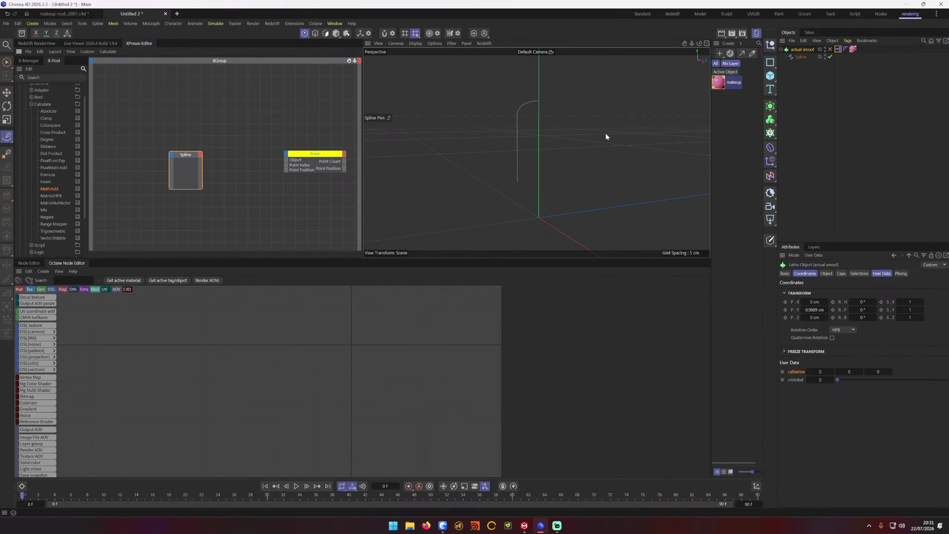
pyautogui.moveTo(802, 49); pyautogui.dragTo(226, 204)
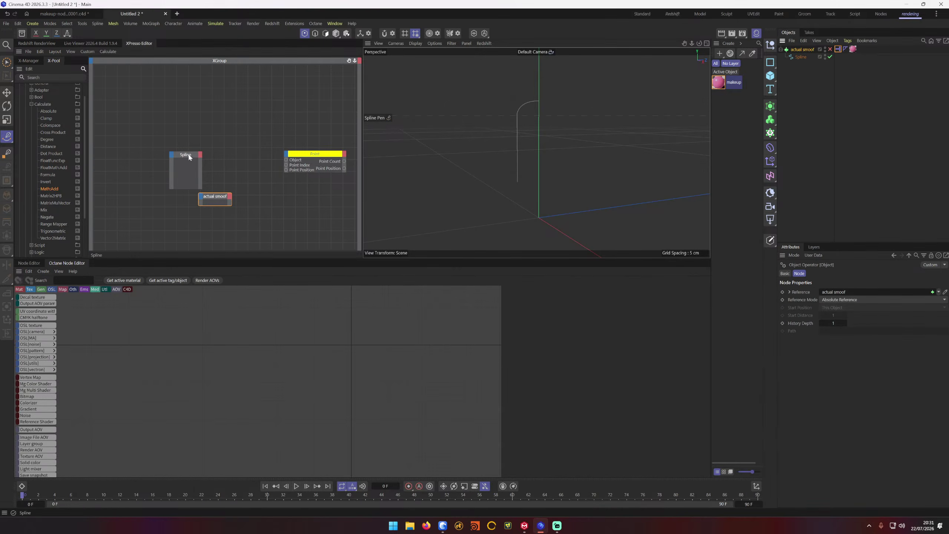
# Step: Try linking an Object output on the Spline node to the Point node's Object input, and undo the link
pyautogui.moveTo(185, 154); pyautogui.dragTo(296, 164)
pyautogui.click(204, 135)
pyautogui.click(231, 182)
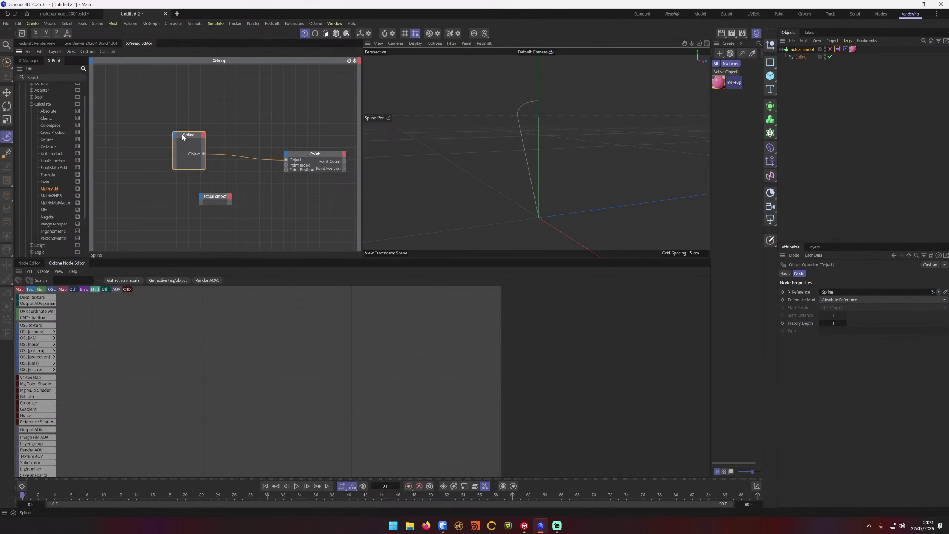
pyautogui.moveTo(187, 137); pyautogui.dragTo(229, 121)
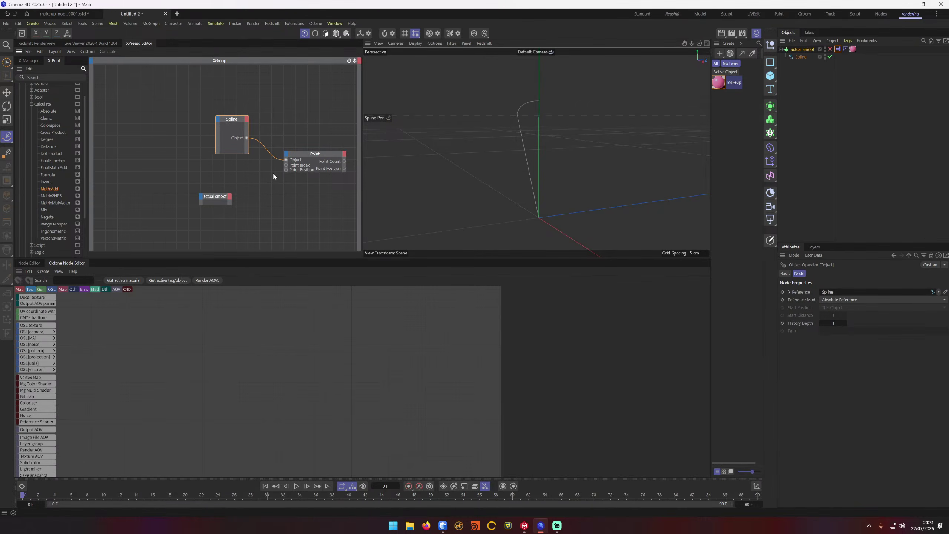
pyautogui.hotkey('ctrl', 'z')
pyautogui.hotkey('ctrl', 'z')
pyautogui.hotkey('ctrl', 'z')
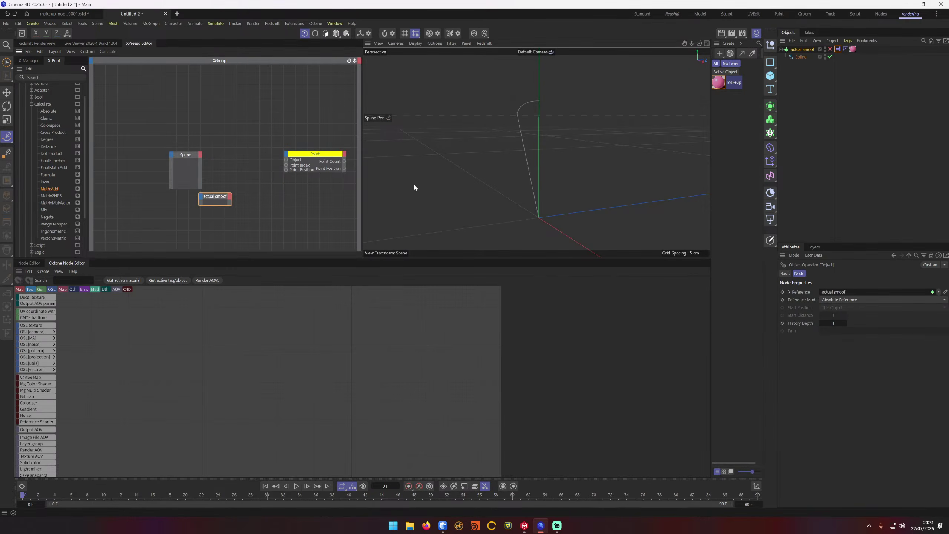
# Step: Undo the addition of the actual smoof node and the last move of the Spline node
pyautogui.scroll(3, 585, 214)
pyautogui.keyDown('alt'); pyautogui.moveTo(569, 205); pyautogui.dragTo(565, 137, button='middle'); pyautogui.keyUp('alt')
pyautogui.click(313, 195)
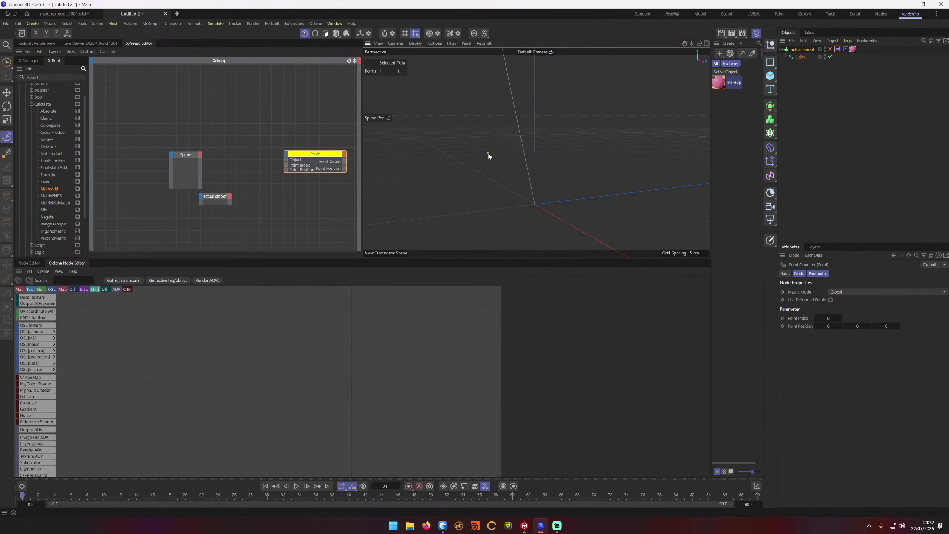
pyautogui.hotkey('ctrl', 'z')
pyautogui.hotkey('ctrl', 'z')
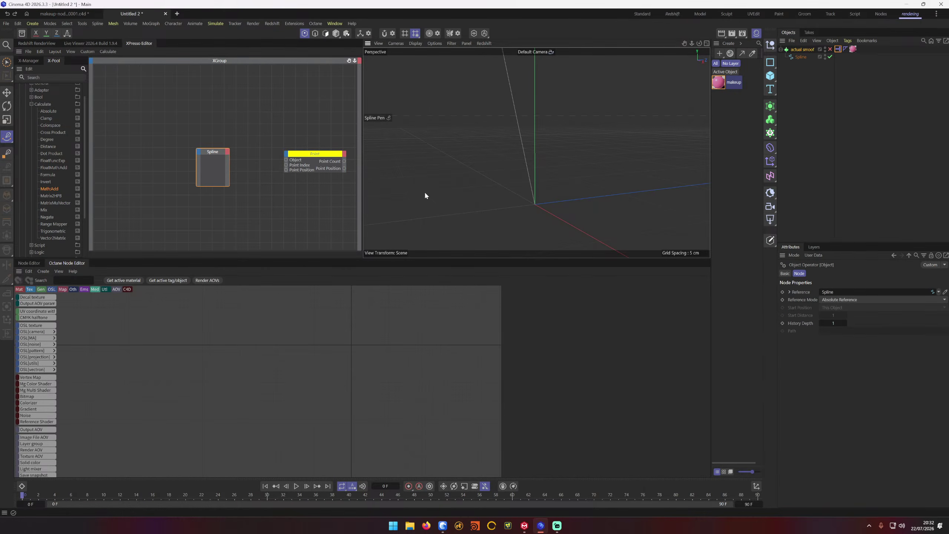
# Step: In the Right view, move the profile spline's lowest point away from the axis with snapping enabled, making its side vertical
pyautogui.keyDown('alt'); pyautogui.moveTo(426, 197); pyautogui.dragTo(532, 155); pyautogui.keyUp('alt')
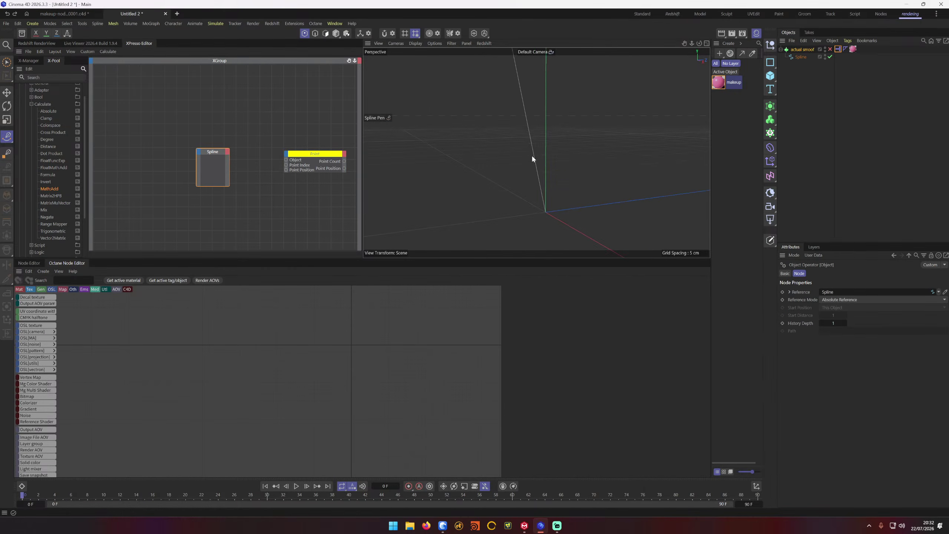
pyautogui.middleClick(531, 153)
pyautogui.middleClick(434, 194)
pyautogui.middleClick(451, 196)
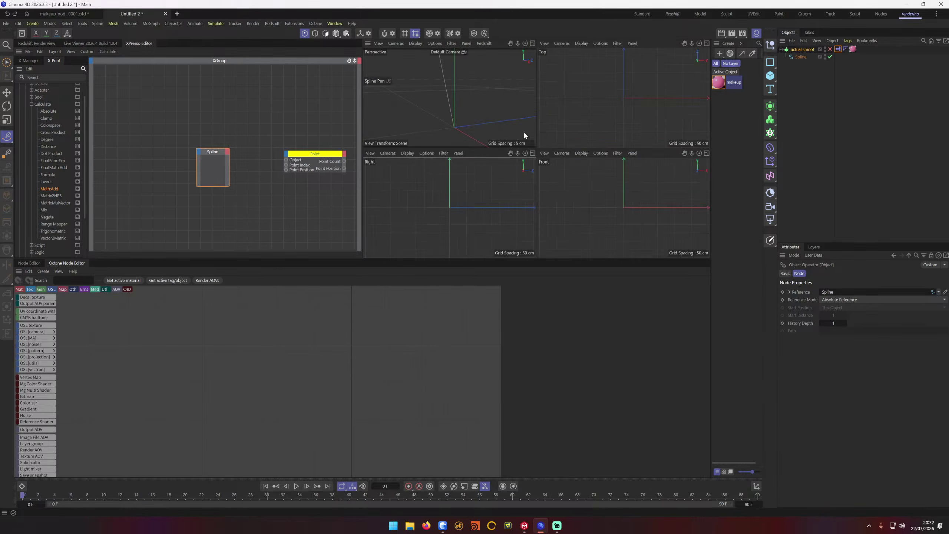
pyautogui.middleClick(448, 185)
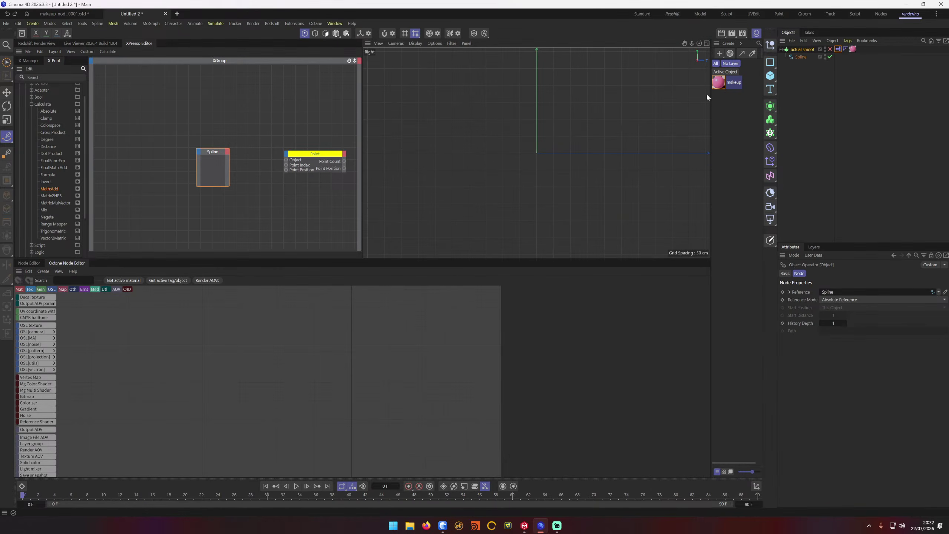
pyautogui.scroll(5, 560, 147)
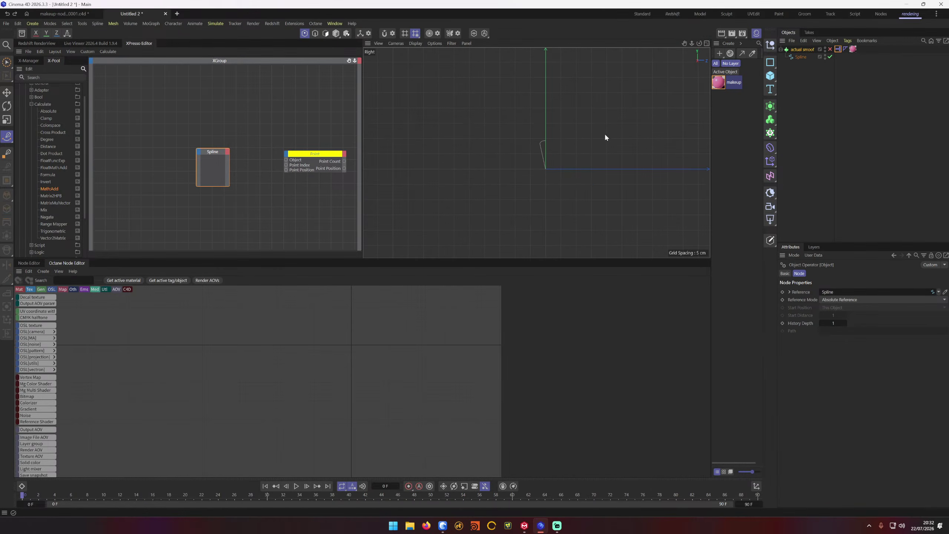
pyautogui.scroll(5, 551, 159)
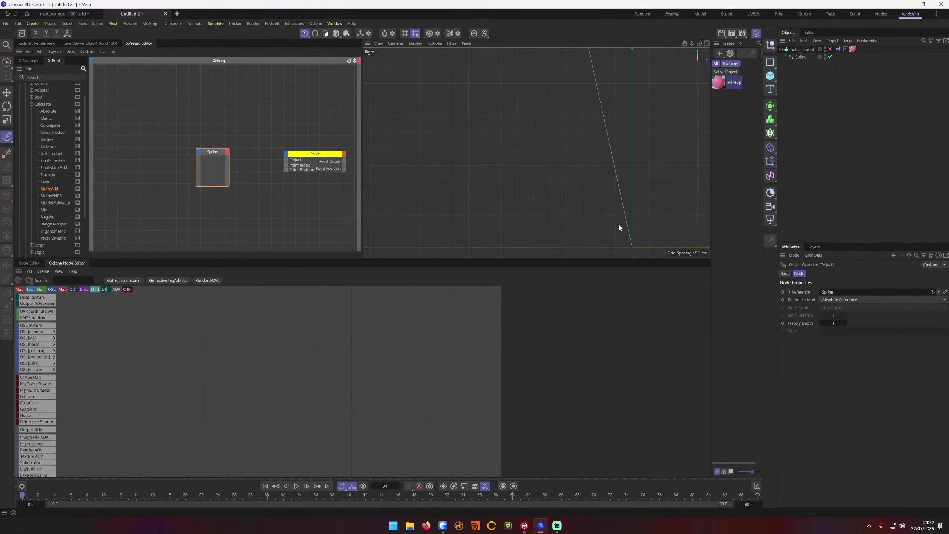
pyautogui.click(632, 248)
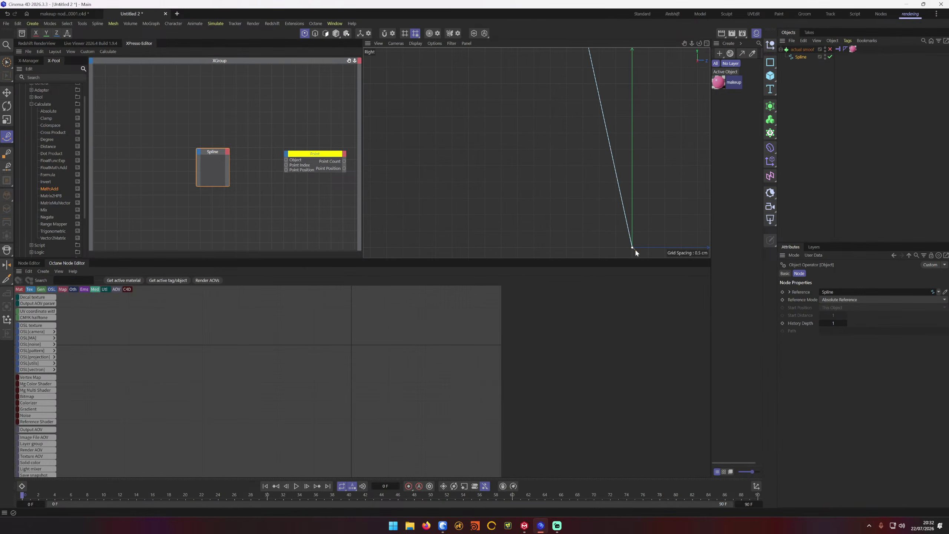
pyautogui.press('e')
pyautogui.moveTo(634, 248); pyautogui.dragTo(610, 242)
pyautogui.click(384, 33)
pyautogui.scroll(-2, 620, 213)
pyautogui.click(333, 211)
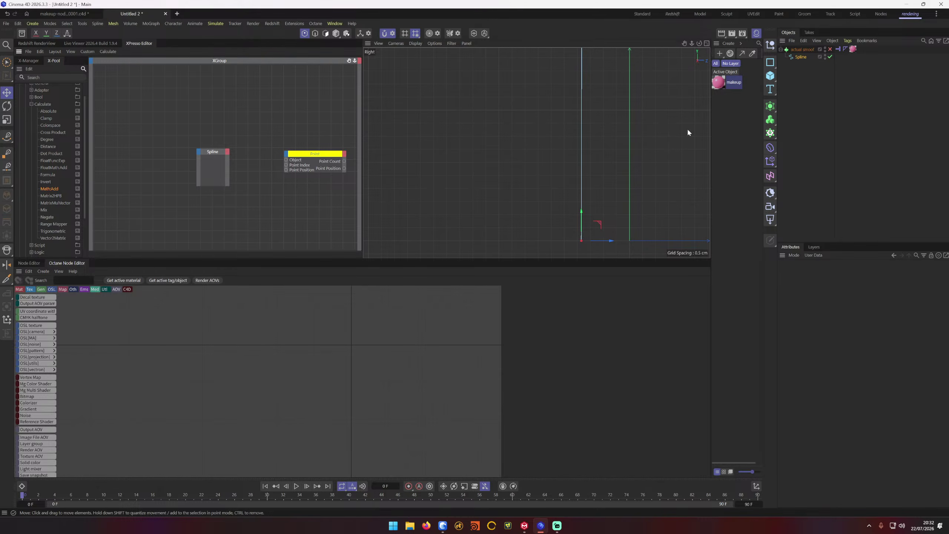
# Step: Slide the profile spline's lowest point along Z, slightly outward from the vertical side, checking its coordinates
pyautogui.click(757, 486)
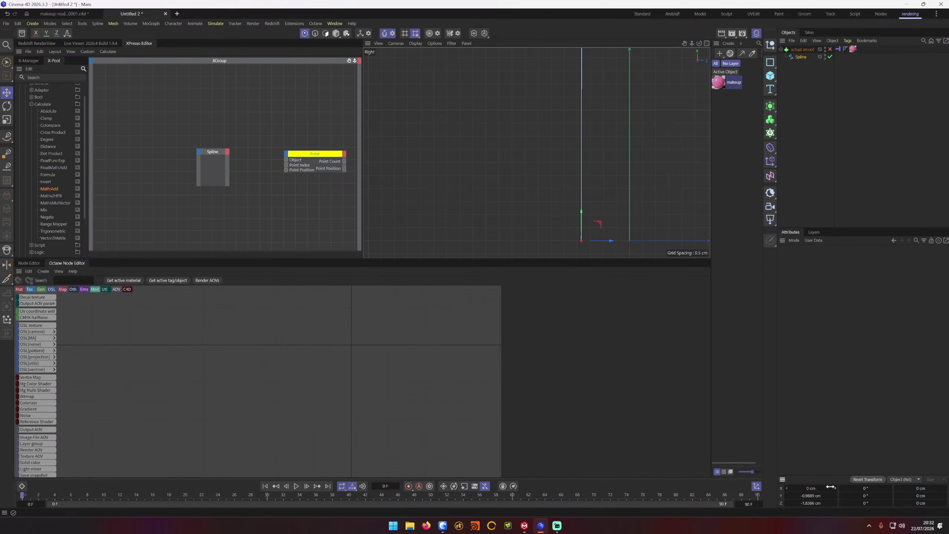
pyautogui.moveTo(611, 243); pyautogui.dragTo(600, 243)
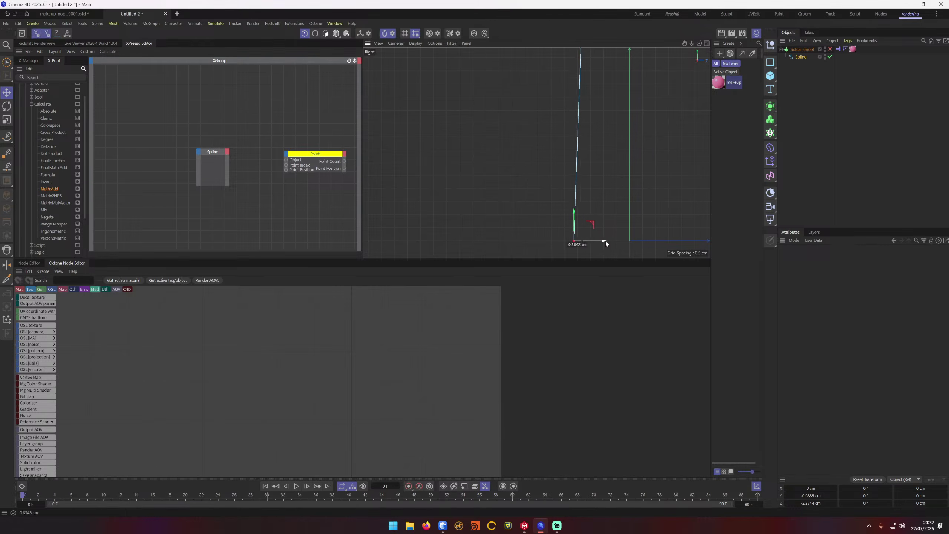
pyautogui.click(755, 486)
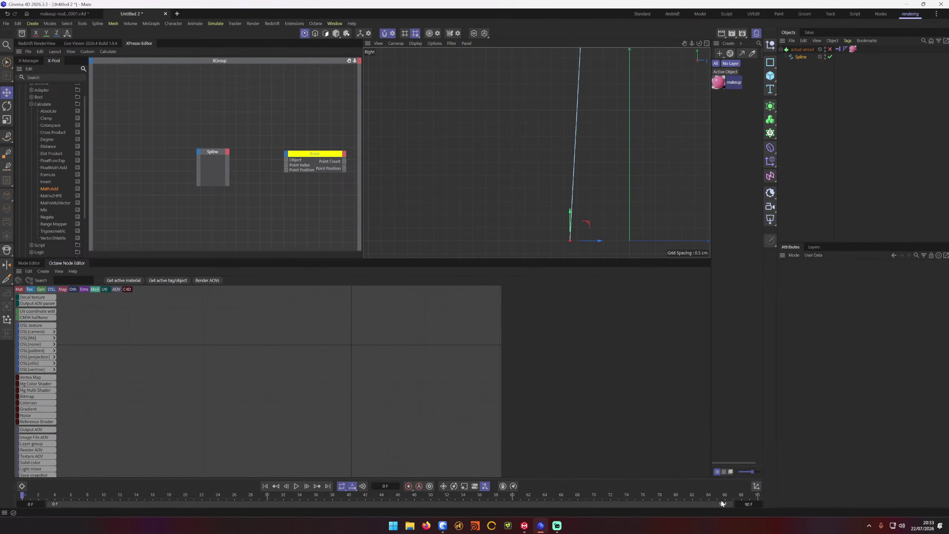
pyautogui.moveTo(599, 242); pyautogui.dragTo(606, 242)
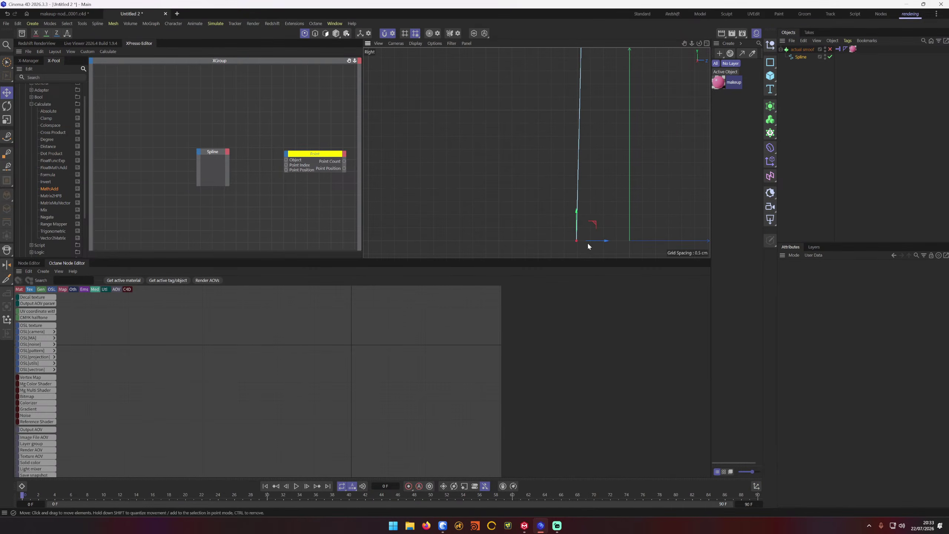
pyautogui.rightClick(280, 197)
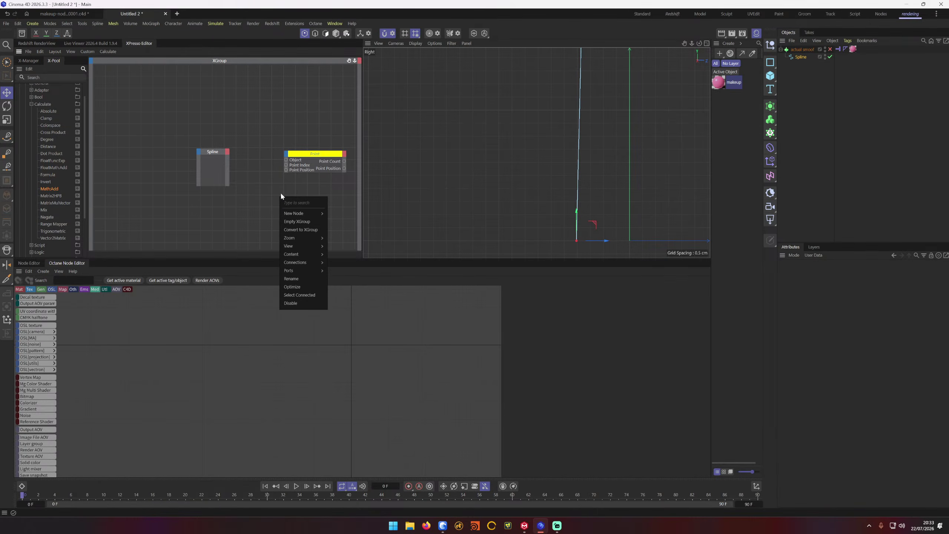
pyautogui.write('poi')
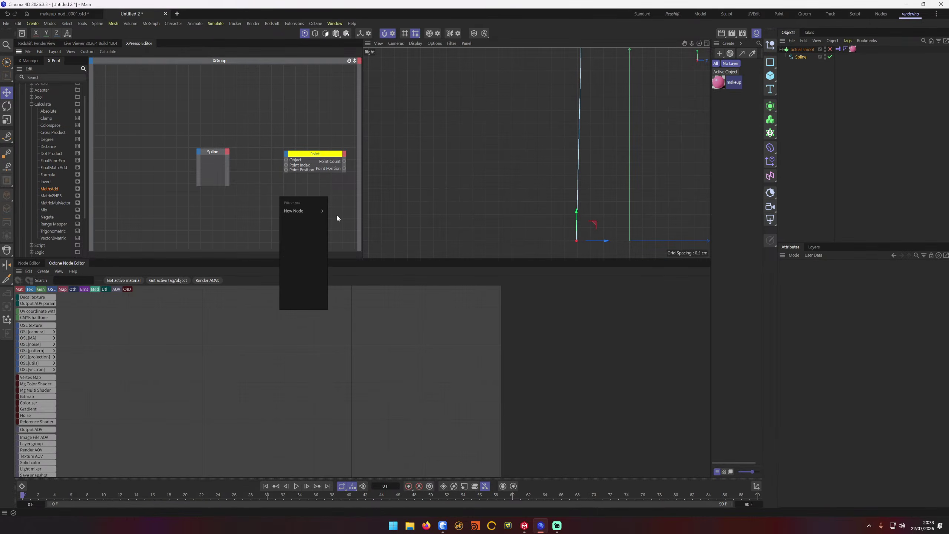
pyautogui.moveTo(315, 211)
pyautogui.click(271, 225)
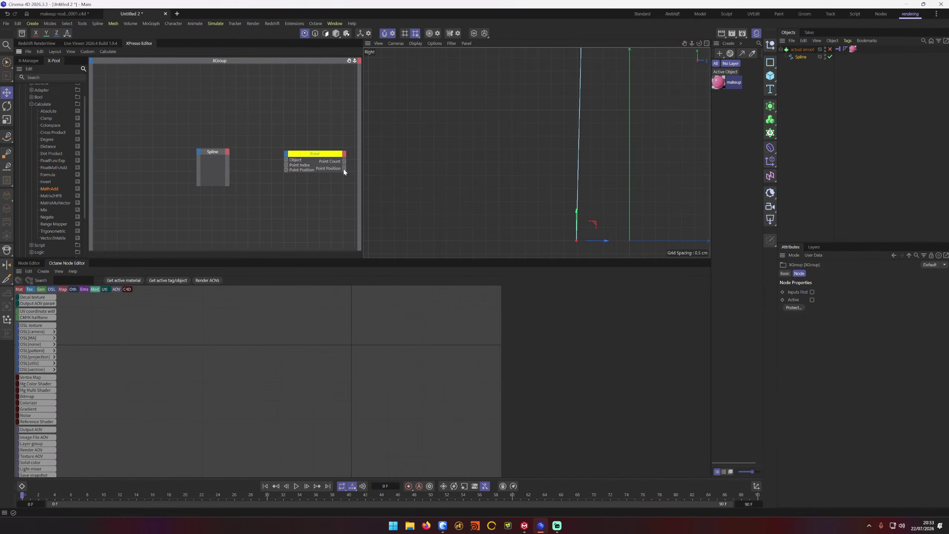
# Step: Add the actual smoof lathe to the XPresso graph and give the Spline node Points and Object output ports
pyautogui.moveTo(173, 191); pyautogui.dragTo(173, 188)
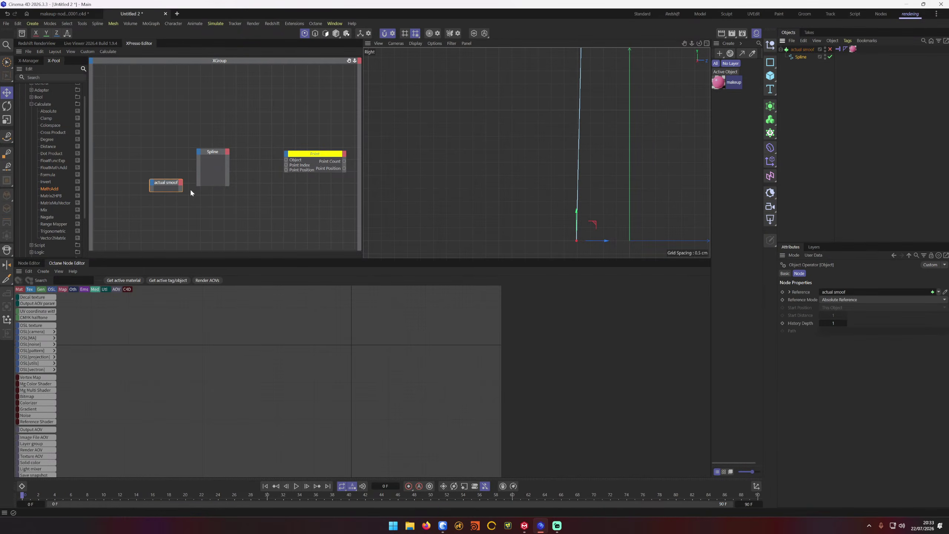
pyautogui.click(227, 152)
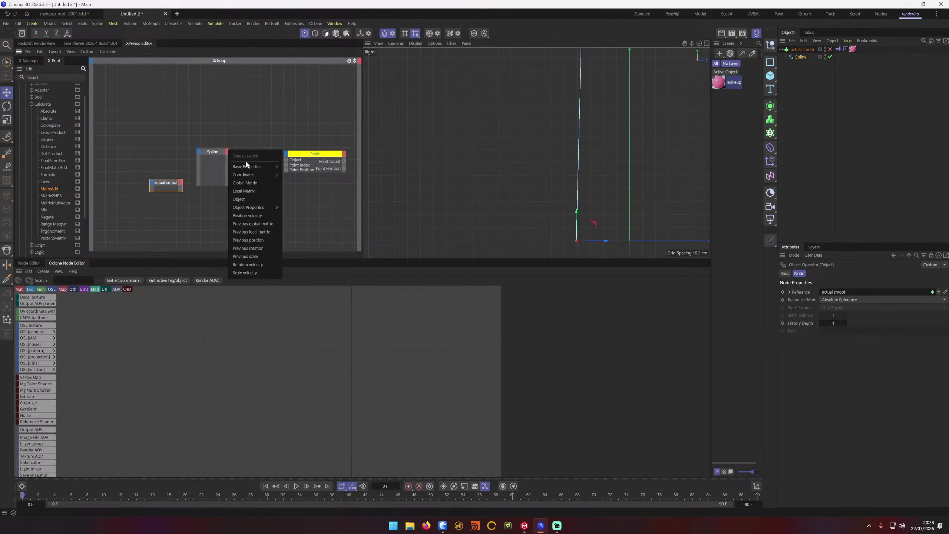
pyautogui.moveTo(260, 208)
pyautogui.moveTo(293, 209)
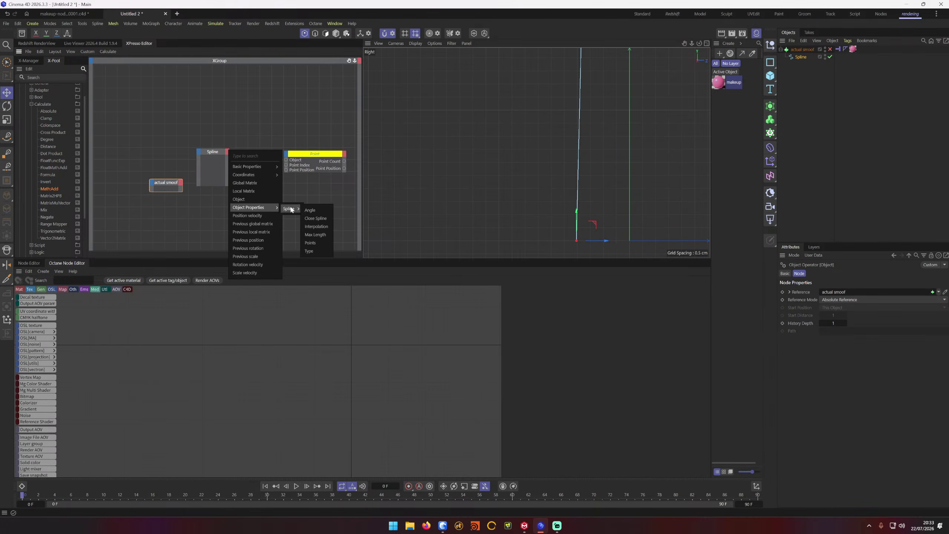
pyautogui.click(320, 241)
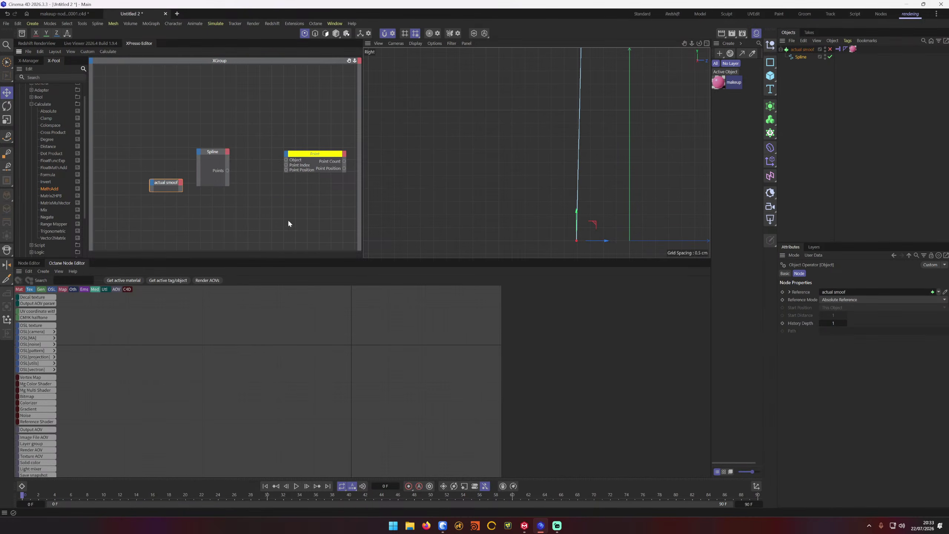
pyautogui.click(227, 152)
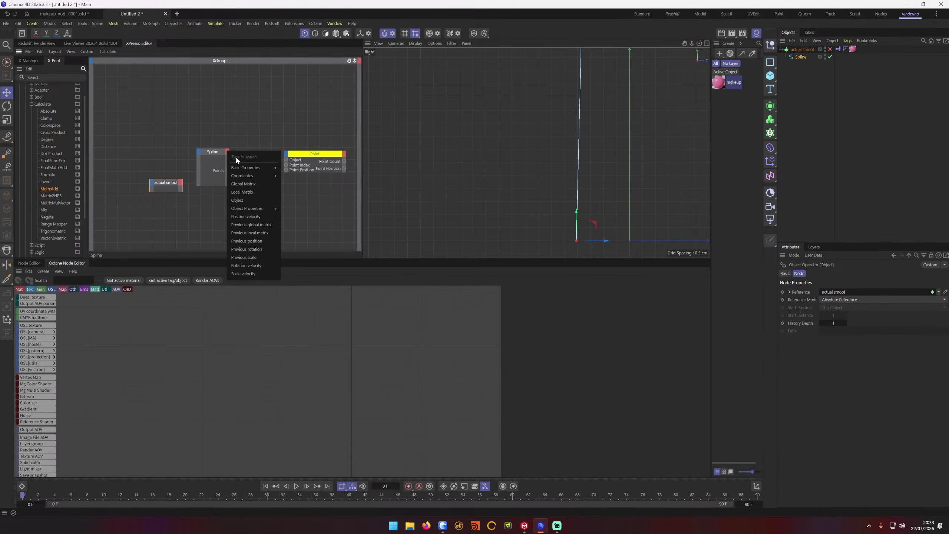
pyautogui.click(256, 194)
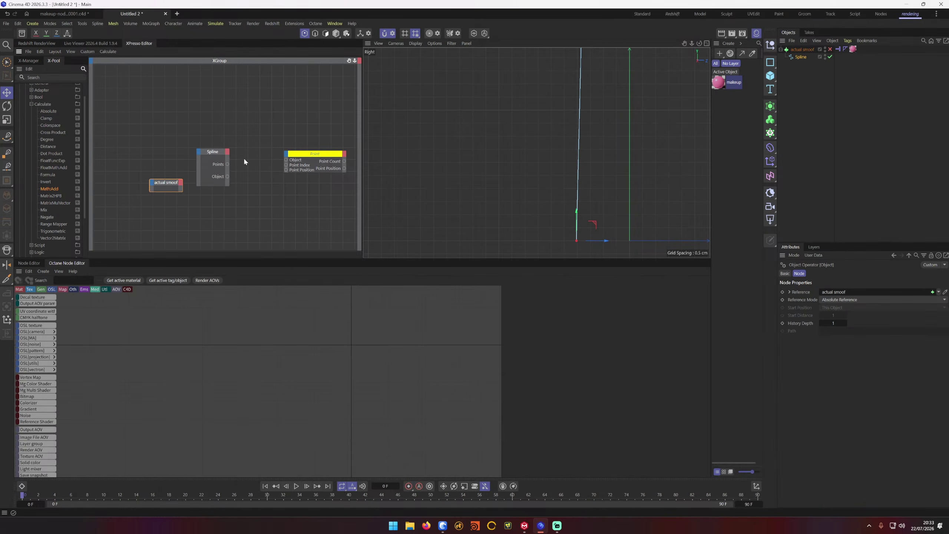
pyautogui.click(226, 166)
pyautogui.moveTo(227, 164); pyautogui.dragTo(309, 211)
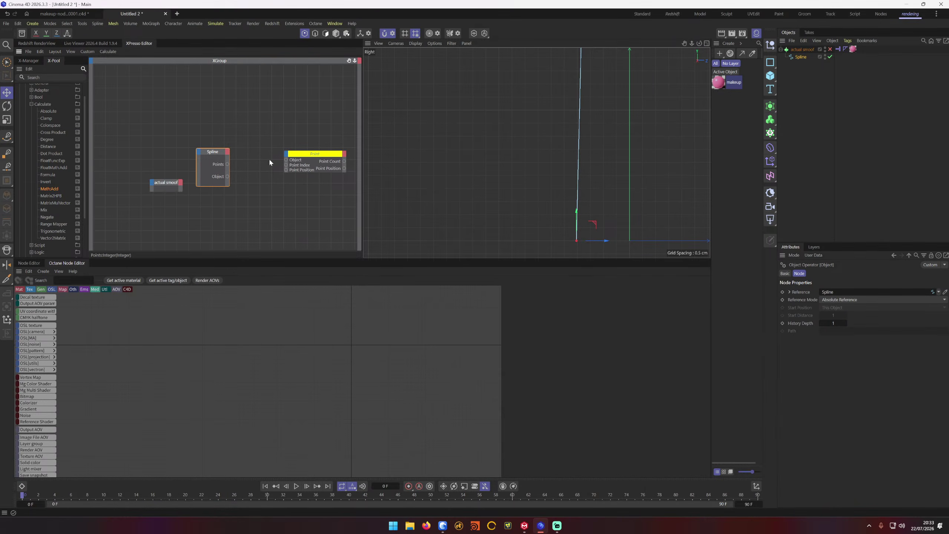
pyautogui.moveTo(290, 159); pyautogui.dragTo(291, 211)
# Step: Set the Point node's Point Index to 100 and connect the Spline node's Object output to its Object input
pyautogui.click(333, 161)
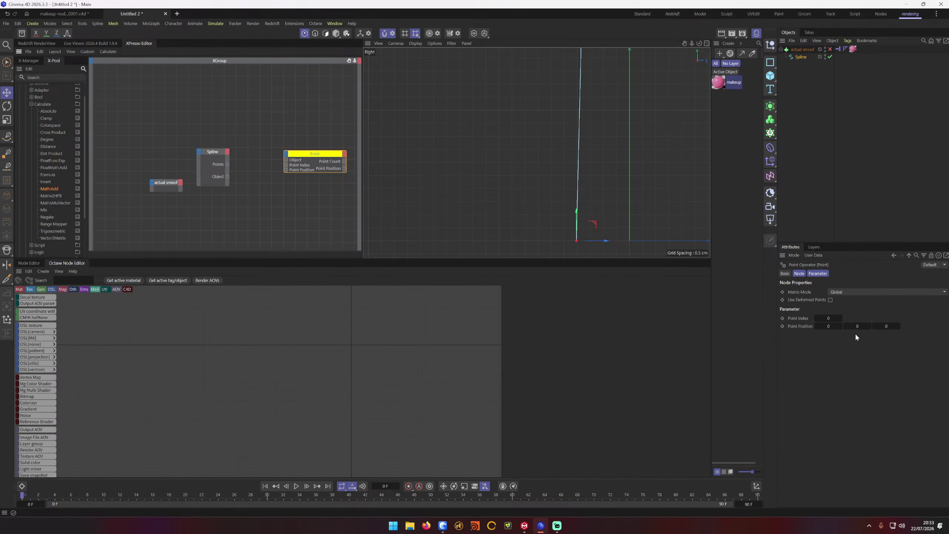
pyautogui.click(828, 318)
pyautogui.click(338, 202)
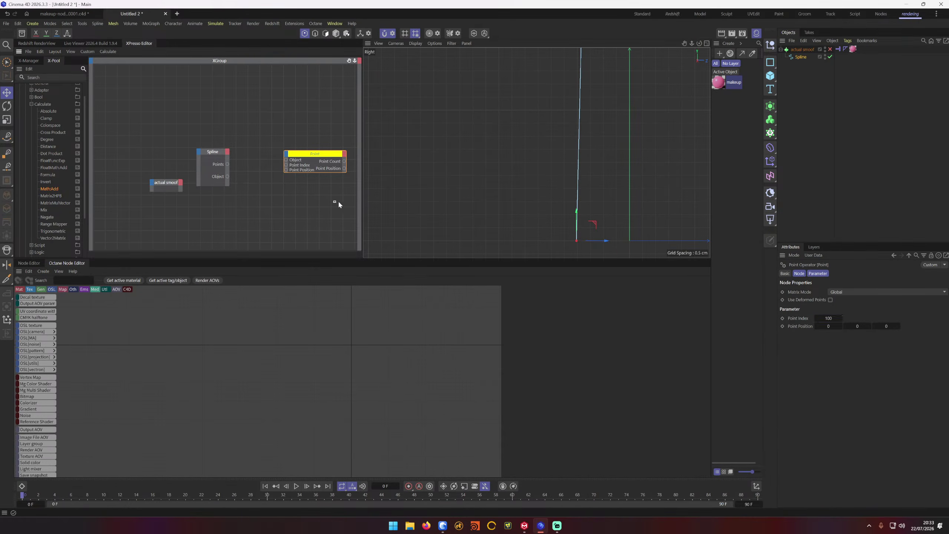
pyautogui.click(228, 165)
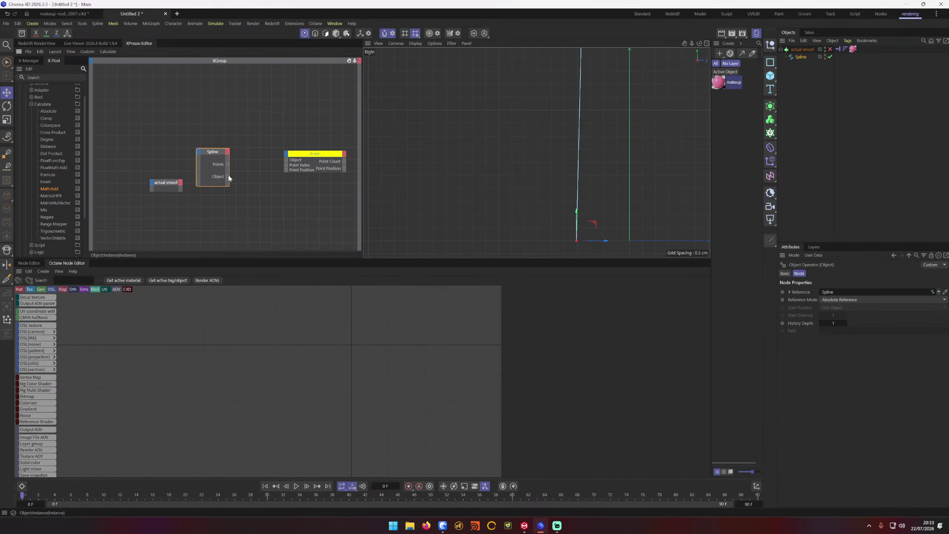
pyautogui.moveTo(227, 176); pyautogui.dragTo(287, 160)
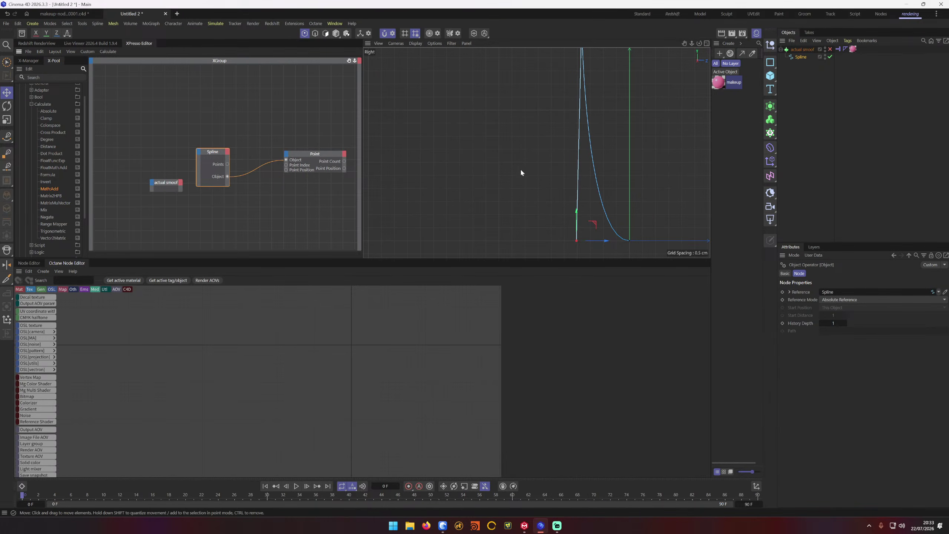
# Step: Delete the actual smoof lathe together with its profile spline from the scene
pyautogui.keyDown('alt'); pyautogui.moveTo(530, 164); pyautogui.dragTo(472, 151, button='middle'); pyautogui.keyUp('alt')
pyautogui.scroll(-3, 509, 175)
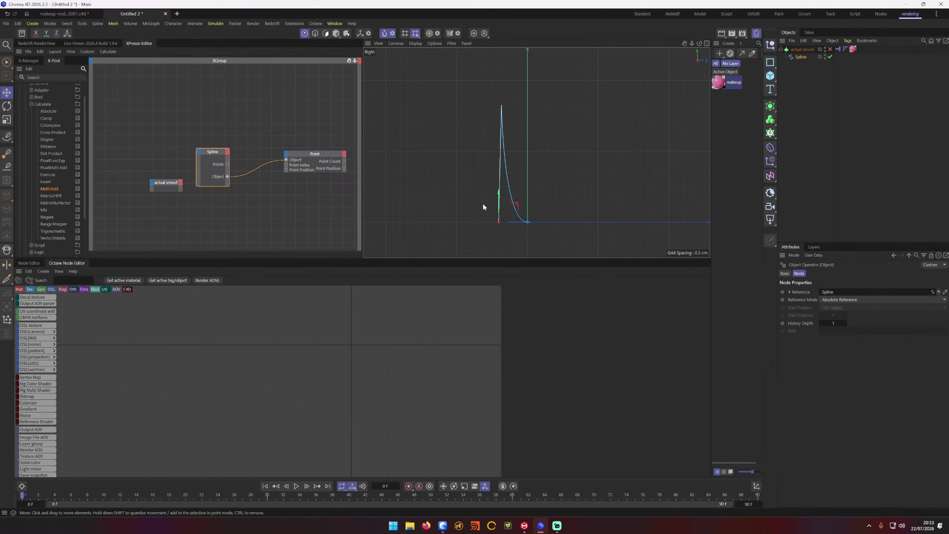
pyautogui.click(801, 49)
pyautogui.press('Delete')
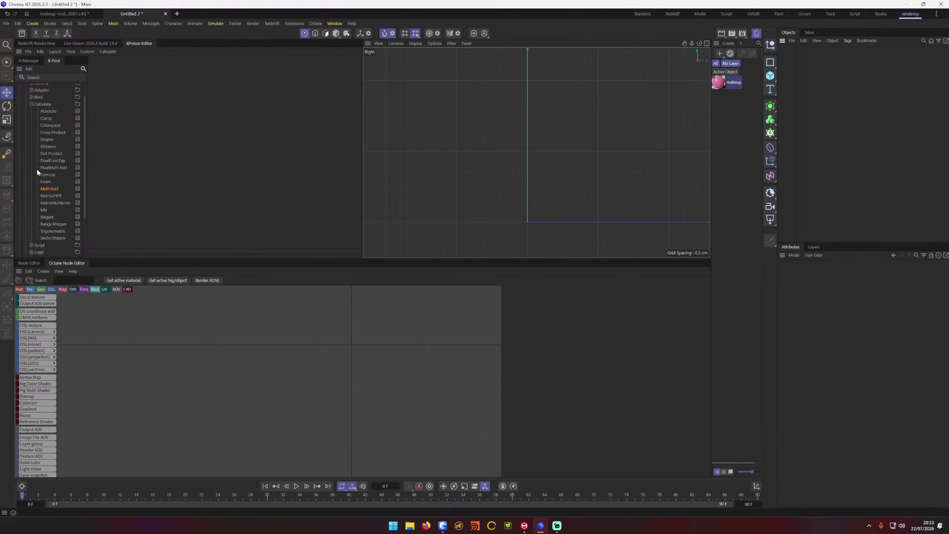
pyautogui.click(7, 153)
pyautogui.click(511, 220)
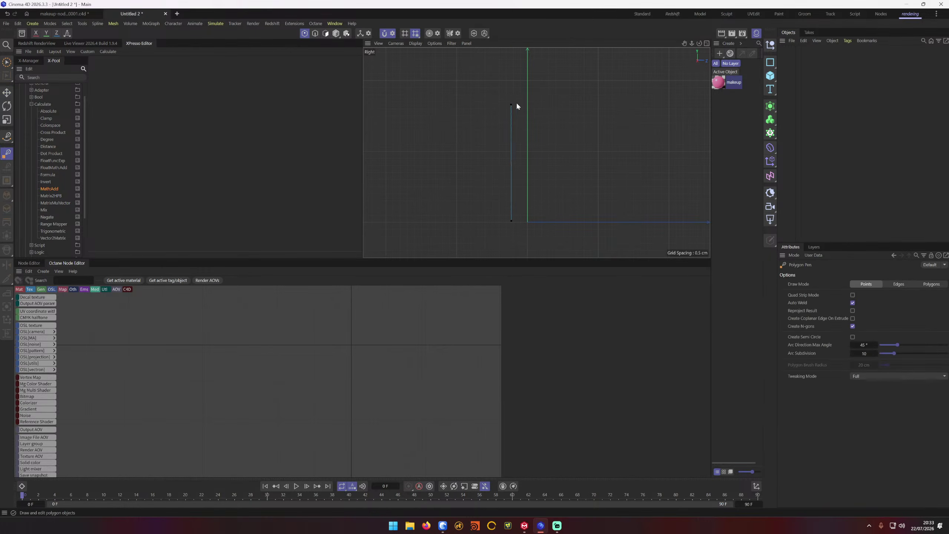
pyautogui.click(518, 104)
# Step: Draw a three-point Bezier spline in the Right view with a near-vertical side and a curved top ending near the vertical axis
pyautogui.click(7, 136)
pyautogui.click(494, 223)
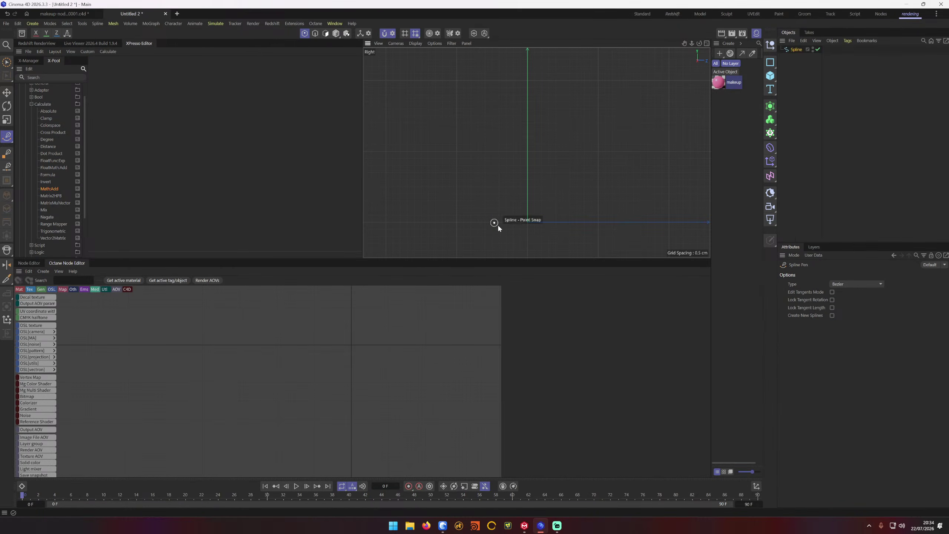
pyautogui.click(491, 116)
pyautogui.moveTo(523, 95); pyautogui.dragTo(543, 96)
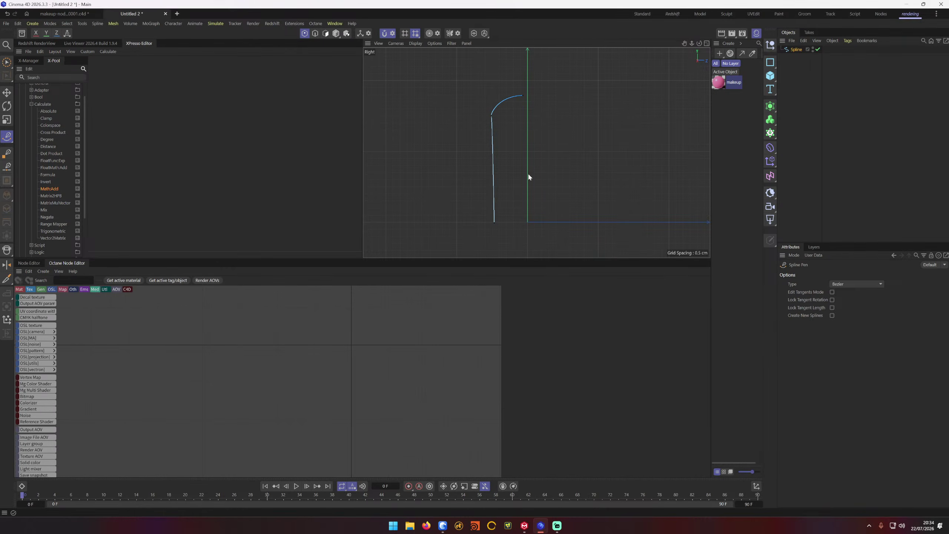
# Step: Add an XPresso tag to the new spline
pyautogui.rightClick(790, 50)
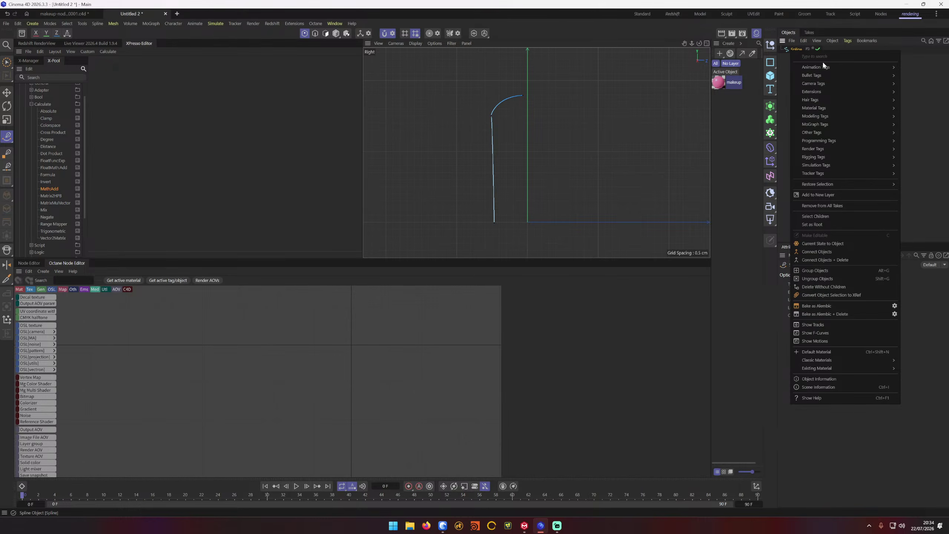
pyautogui.write('xp')
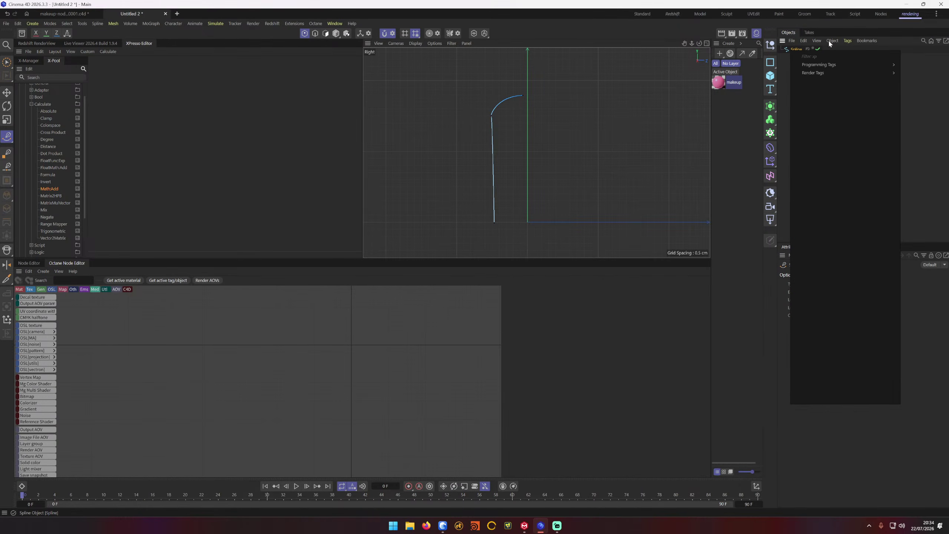
pyautogui.moveTo(846, 65)
pyautogui.click(910, 69)
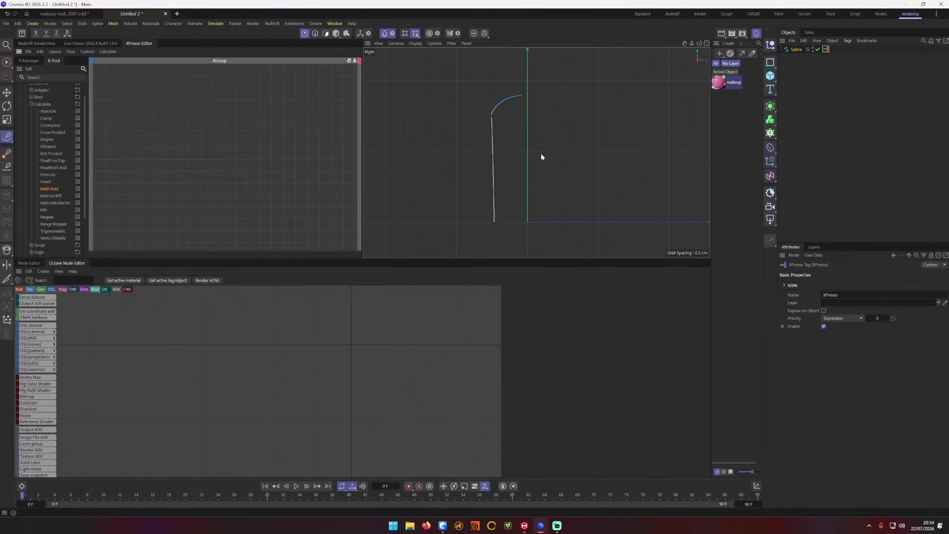
pyautogui.click(243, 125)
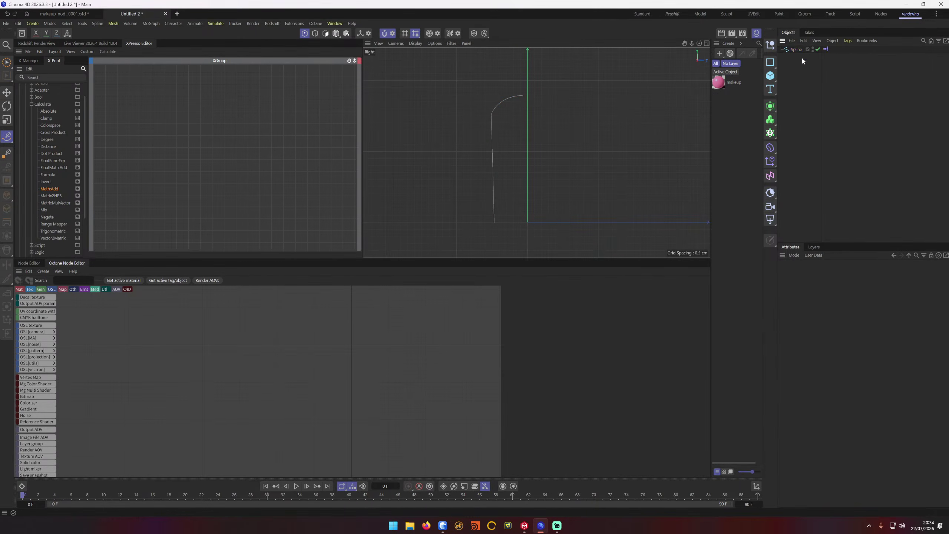
# Step: Add the spline to the XPresso graph, enlarge its node and give it an Object output port
pyautogui.moveTo(796, 50); pyautogui.dragTo(181, 142)
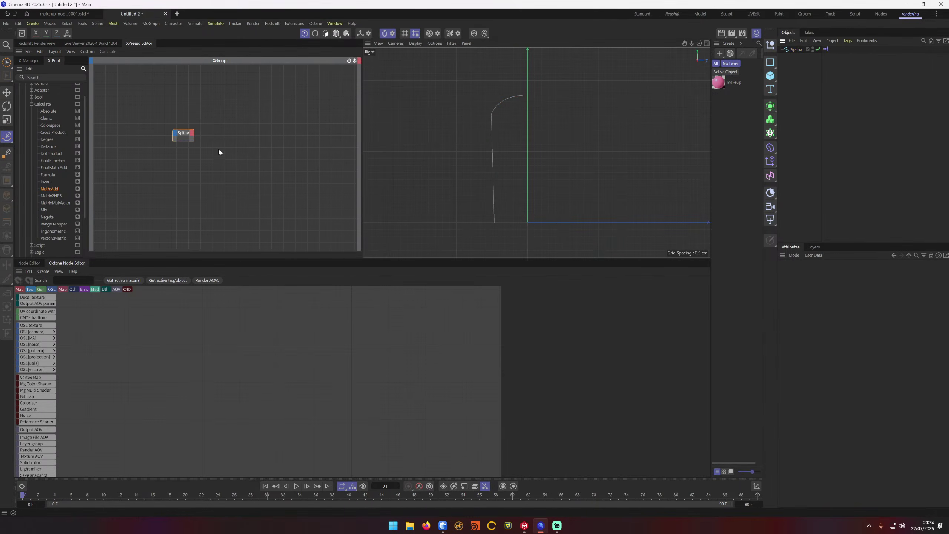
pyautogui.click(189, 144)
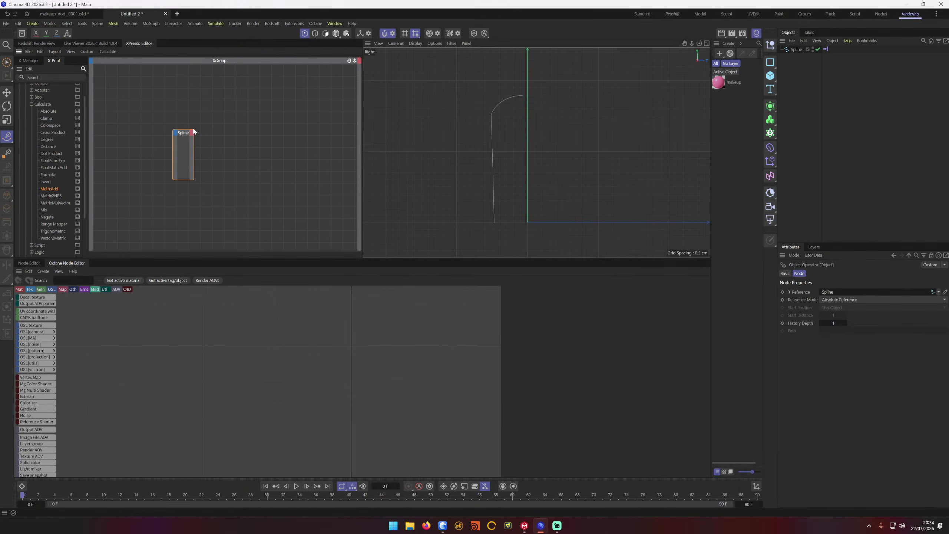
pyautogui.click(207, 140)
pyautogui.moveTo(193, 139); pyautogui.dragTo(263, 154)
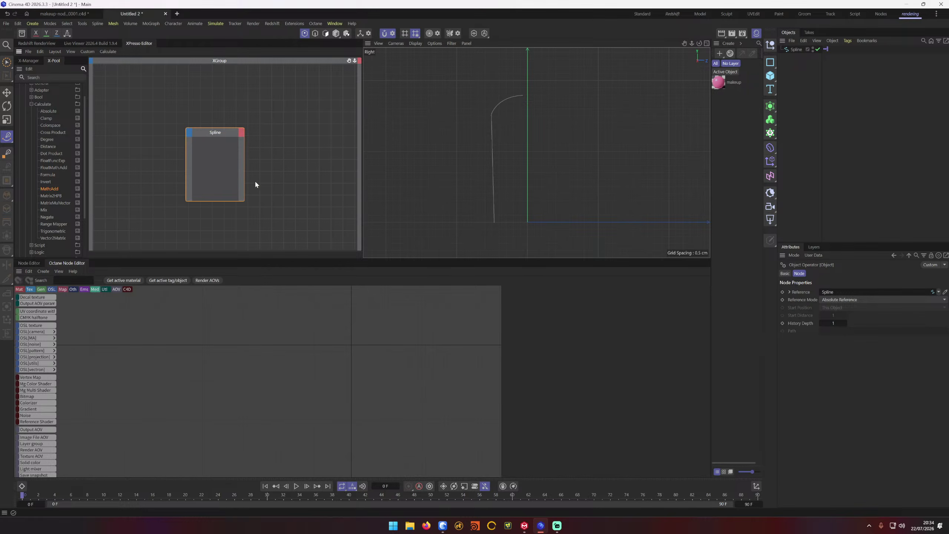
pyautogui.click(242, 132)
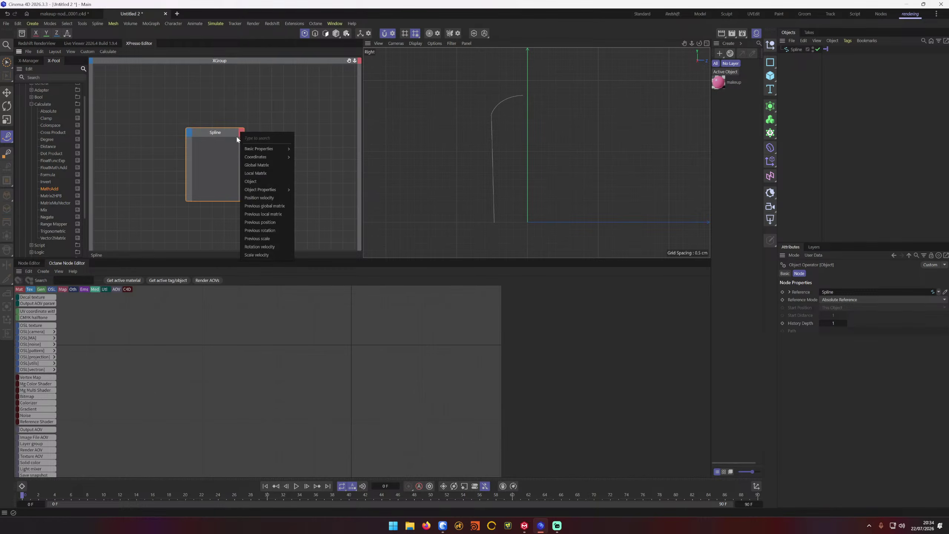
pyautogui.click(261, 182)
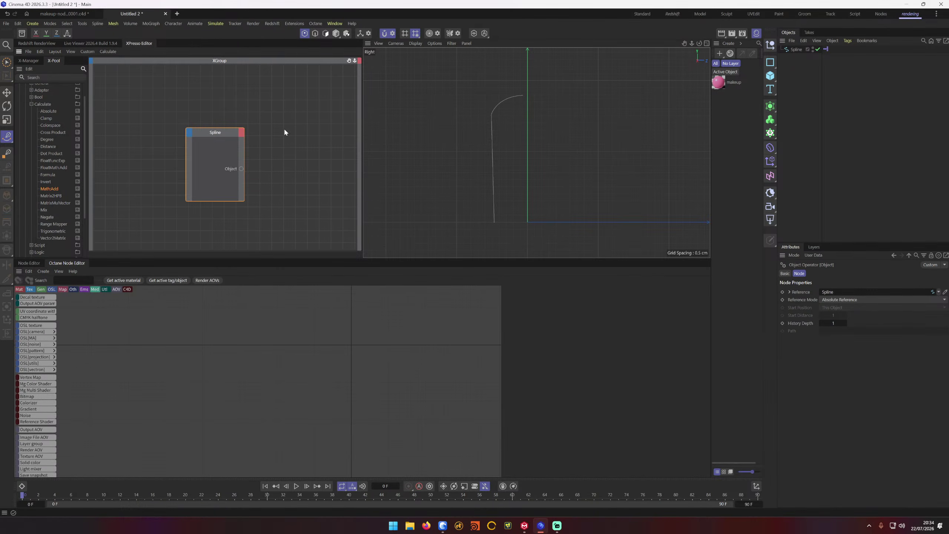
# Step: Add a Point node beside the Spline node and give it a Point Position input port
pyautogui.click(283, 146)
pyautogui.rightClick(283, 146)
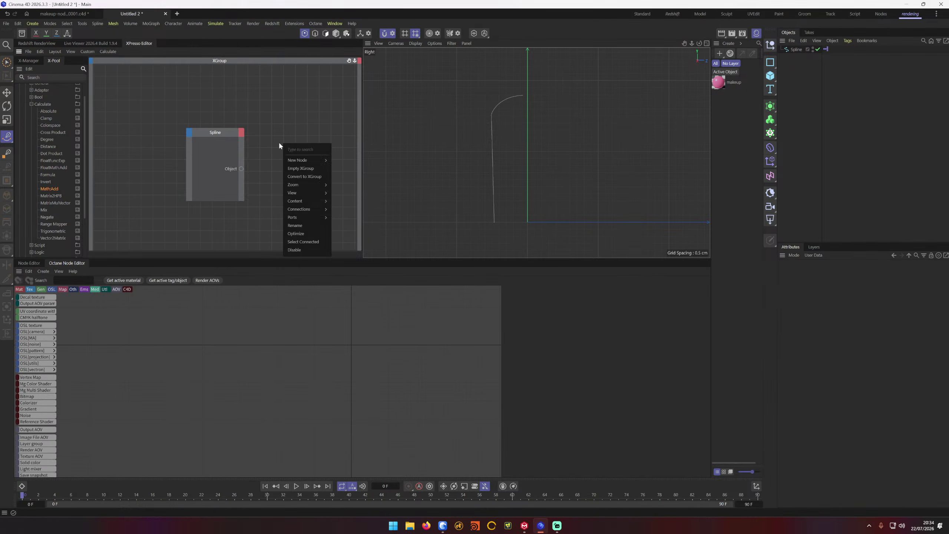
pyautogui.write('poi')
pyautogui.moveTo(315, 157)
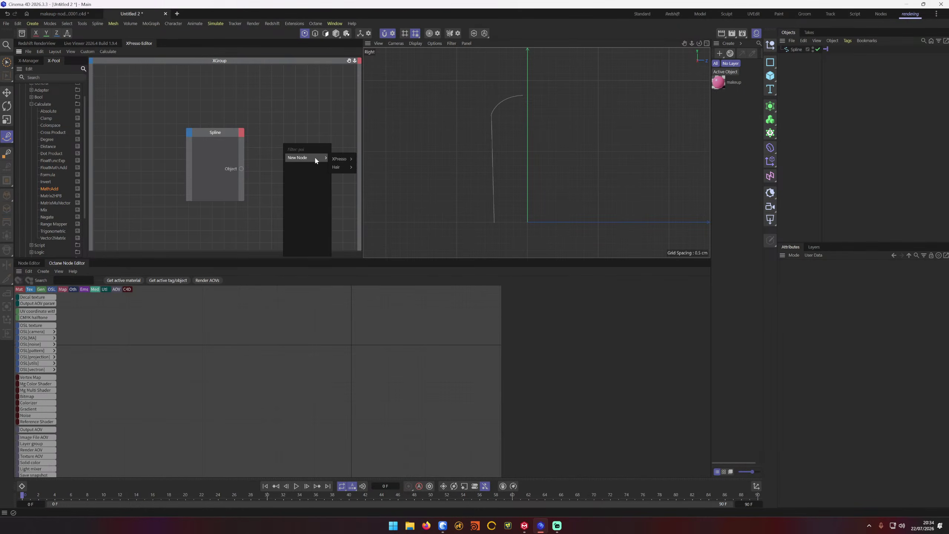
pyautogui.click(406, 180)
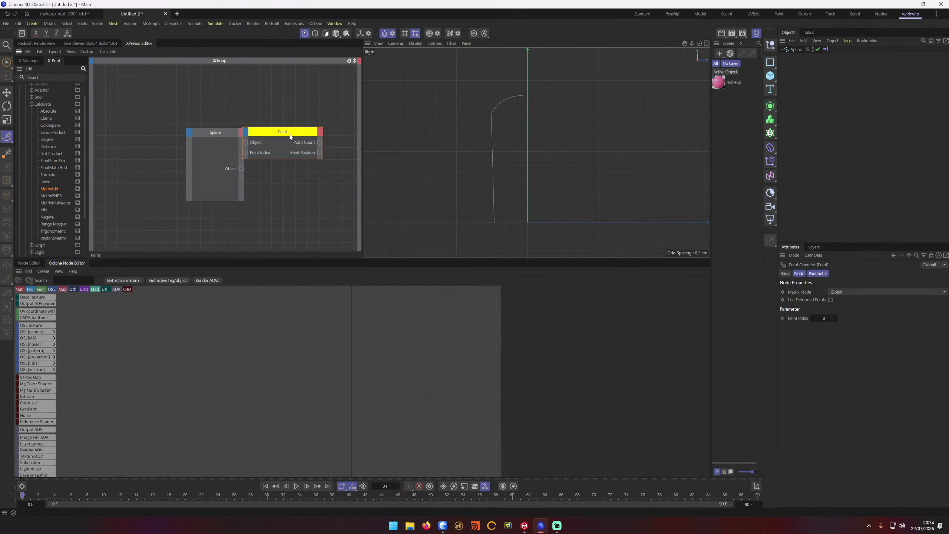
pyautogui.moveTo(290, 136); pyautogui.dragTo(325, 135)
pyautogui.click(280, 130)
pyautogui.click(295, 153)
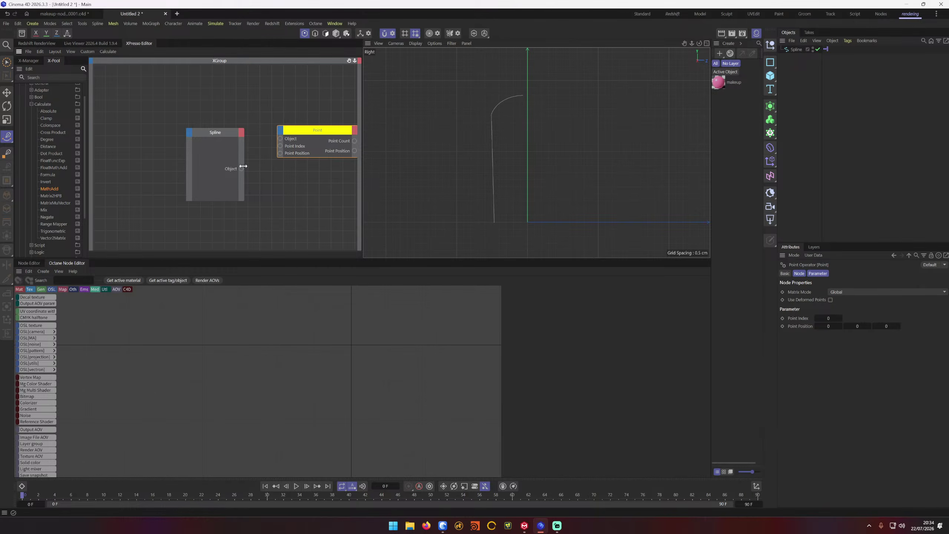
pyautogui.moveTo(243, 168); pyautogui.dragTo(279, 146)
pyautogui.moveTo(249, 173); pyautogui.dragTo(242, 170)
# Step: Display the spline's point indexes in the Right view and move the Spline node farther from the Point node
pyautogui.click(435, 44)
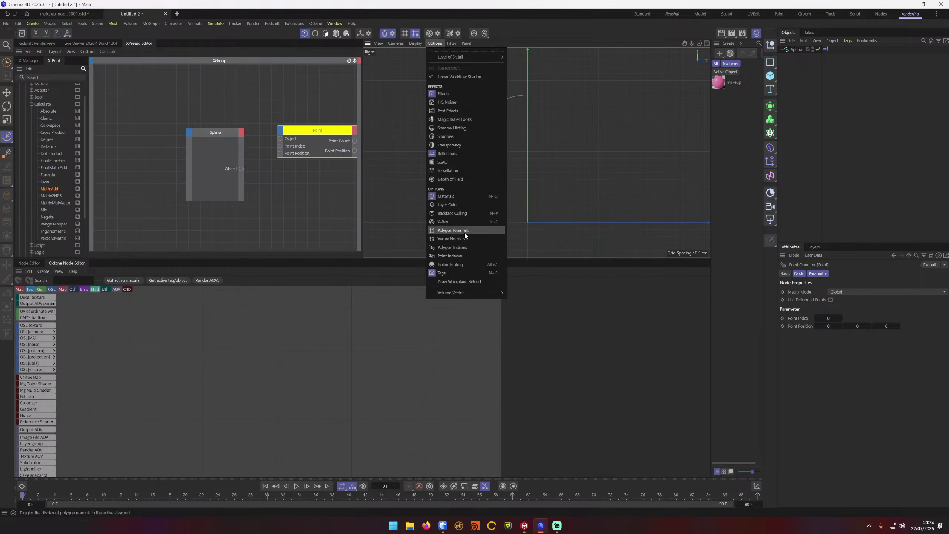
pyautogui.click(501, 256)
pyautogui.click(794, 48)
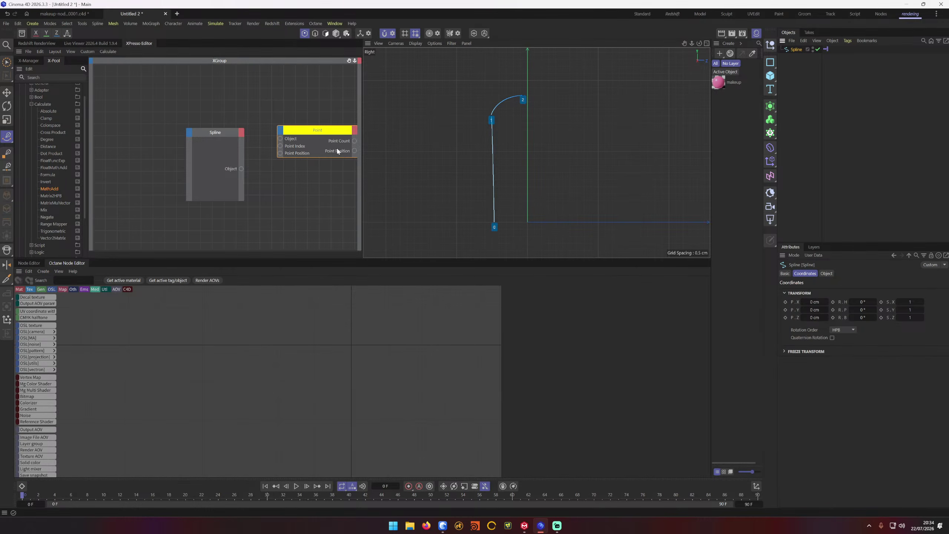
pyautogui.moveTo(228, 149); pyautogui.dragTo(199, 147)
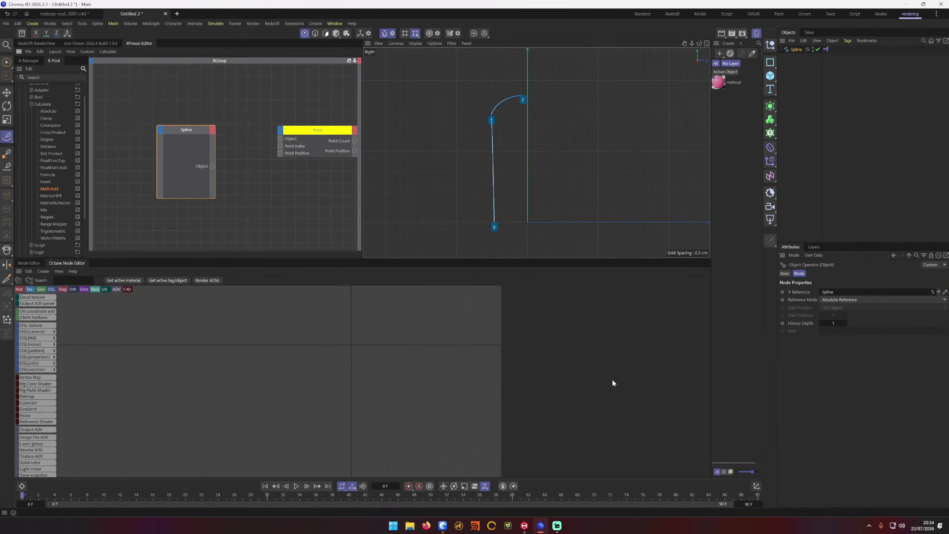
# Step: Show the coordinates of spline point 0 and set the Point node's Point Position Y to its value, -0.0424
pyautogui.click(756, 487)
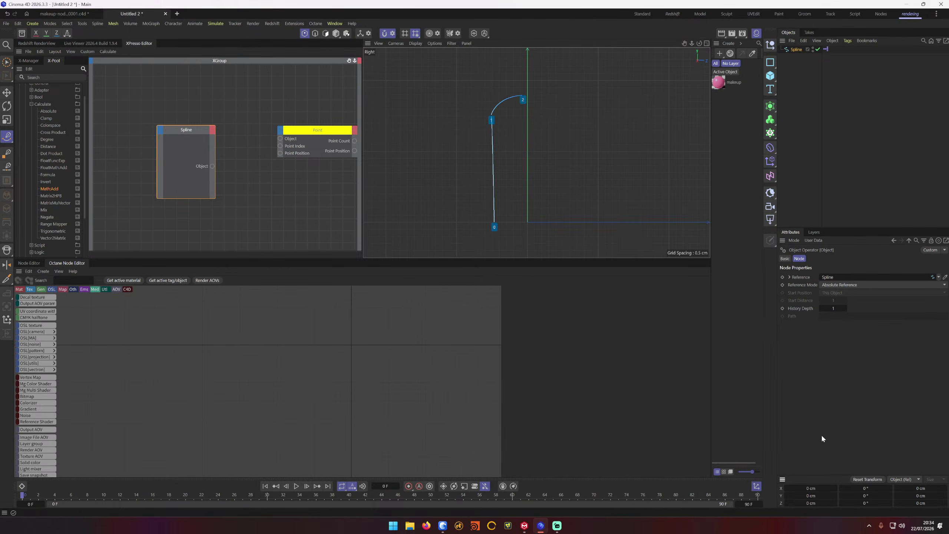
pyautogui.click(493, 224)
pyautogui.click(815, 504)
pyautogui.click(816, 489)
pyautogui.click(818, 496)
pyautogui.click(278, 149)
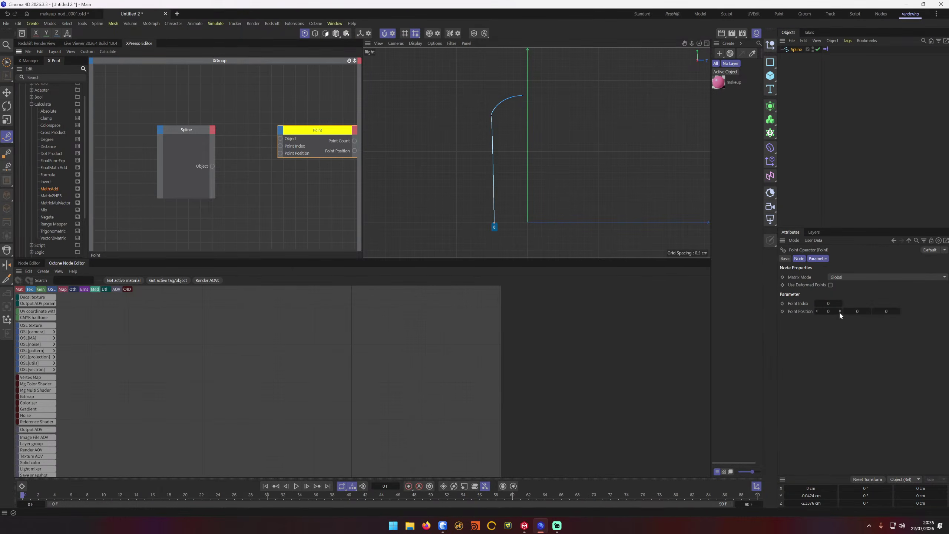
pyautogui.click(858, 311)
pyautogui.write('-0.0424')
pyautogui.press('Tab')
# Step: Set the Point node's Point Position Z to -2.3376 from point 0 and connect the Spline node's Object output to the Point node's Object input
pyautogui.click(811, 503)
pyautogui.hotkey('ctrl', 'c')
pyautogui.click(885, 311)
pyautogui.hotkey('ctrl', 'v')
pyautogui.press('BackSpace')
pyautogui.press('BackSpace')
pyautogui.press('BackSpace')
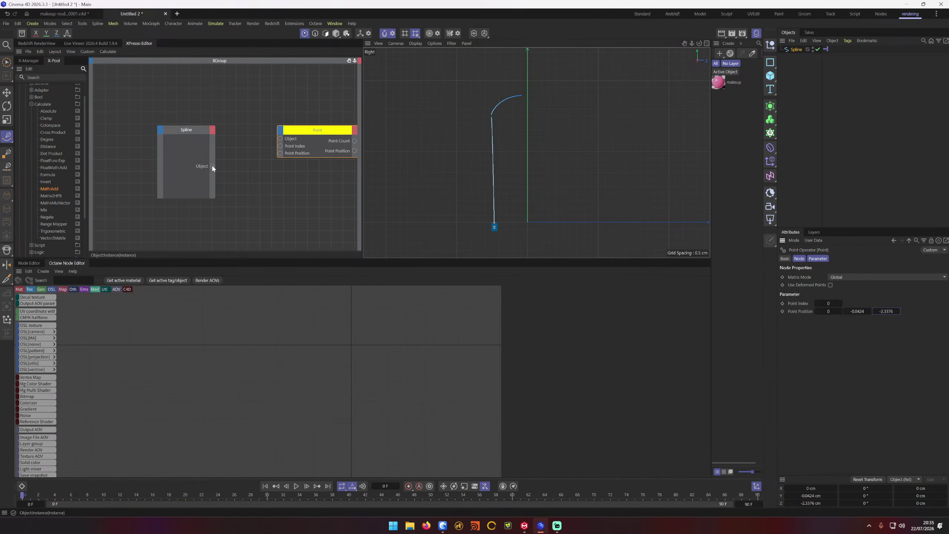
pyautogui.moveTo(212, 166); pyautogui.dragTo(281, 138)
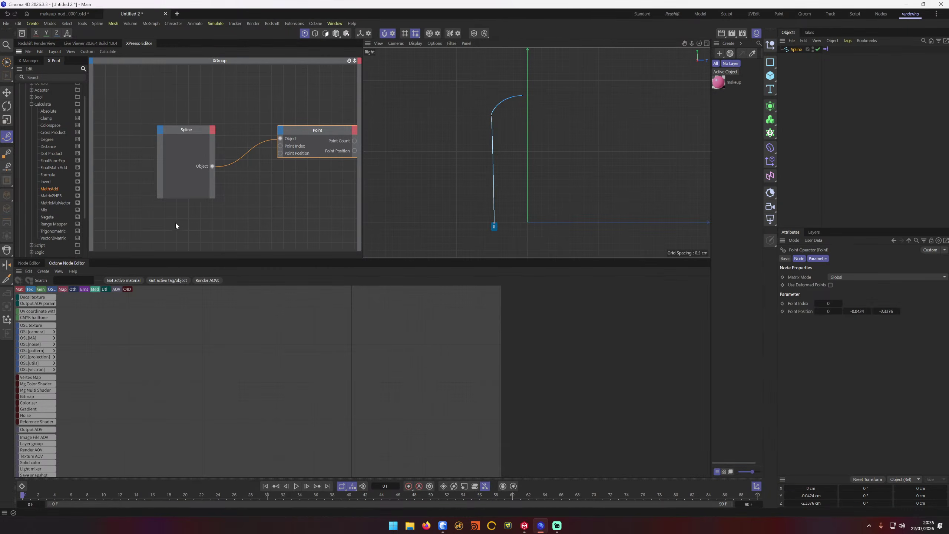
# Step: Add a MathAdd node to the XPresso graph and place it below the Spline node
pyautogui.rightClick(150, 207)
pyautogui.moveTo(177, 223)
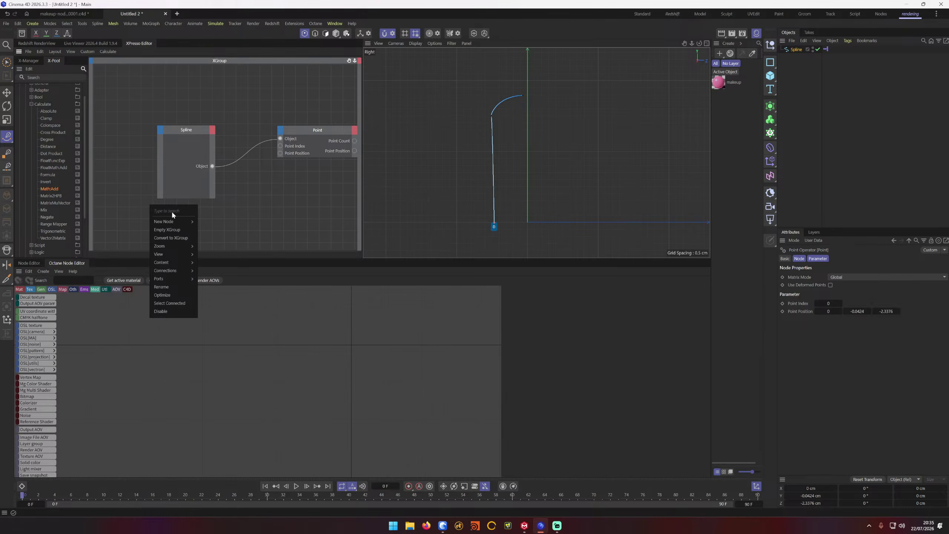
pyautogui.write('mat')
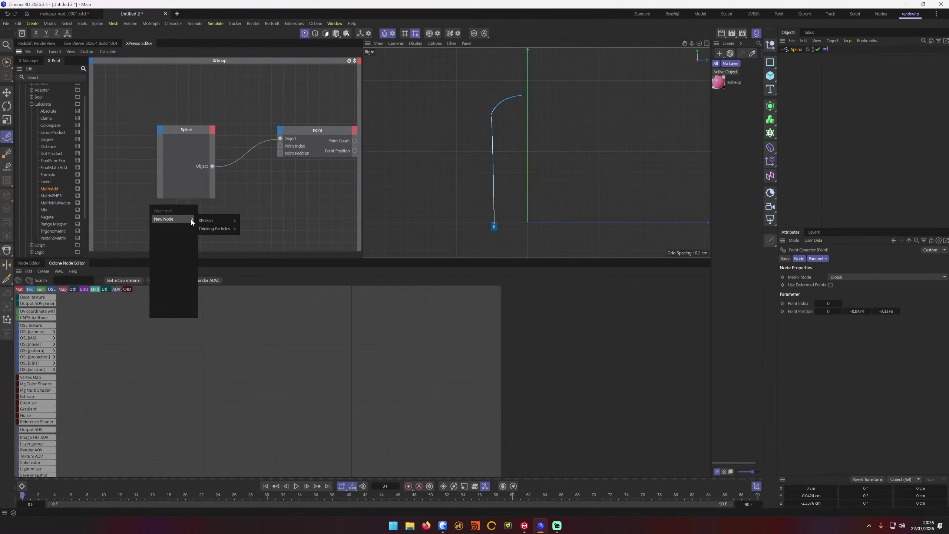
pyautogui.moveTo(211, 221)
pyautogui.moveTo(250, 230)
pyautogui.click(281, 239)
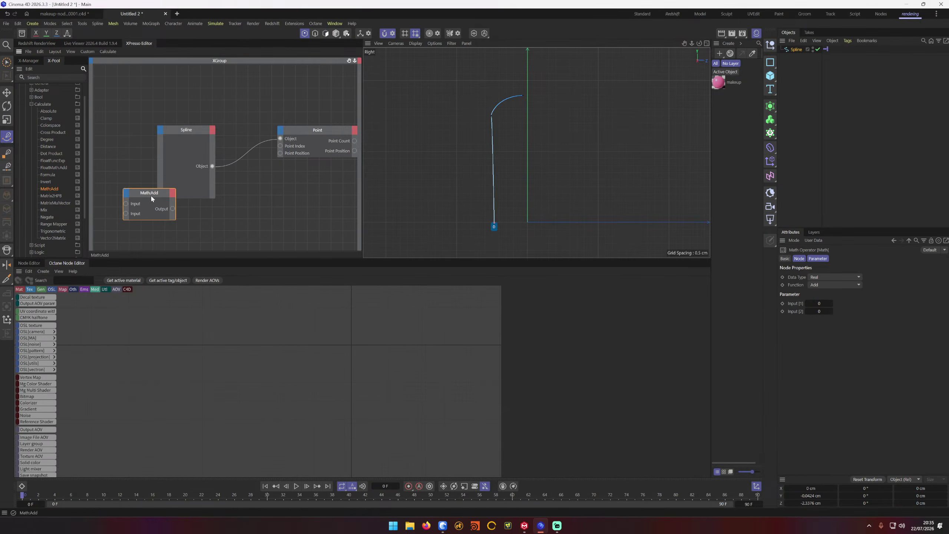
pyautogui.moveTo(148, 191); pyautogui.dragTo(198, 209)
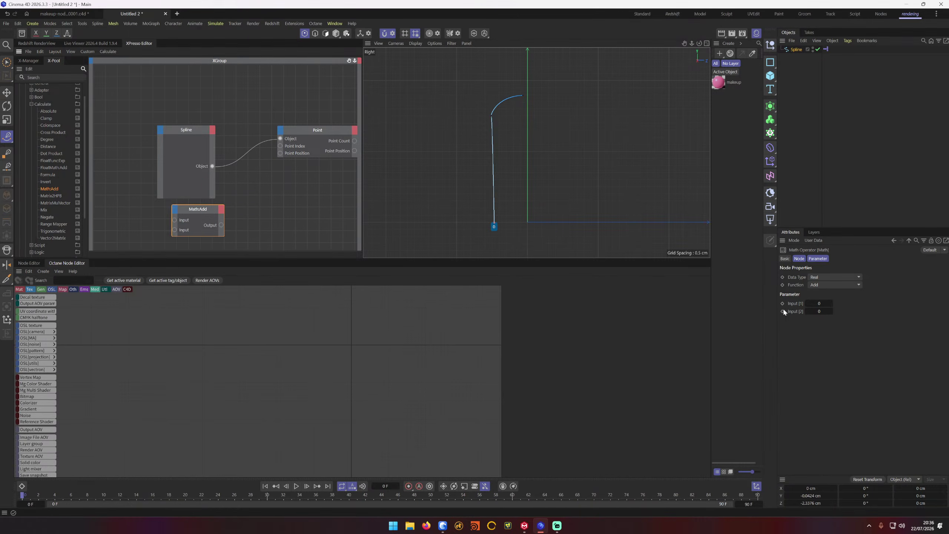
# Step: Add a user data entry with the Float data type to the Spline object
pyautogui.click(807, 48)
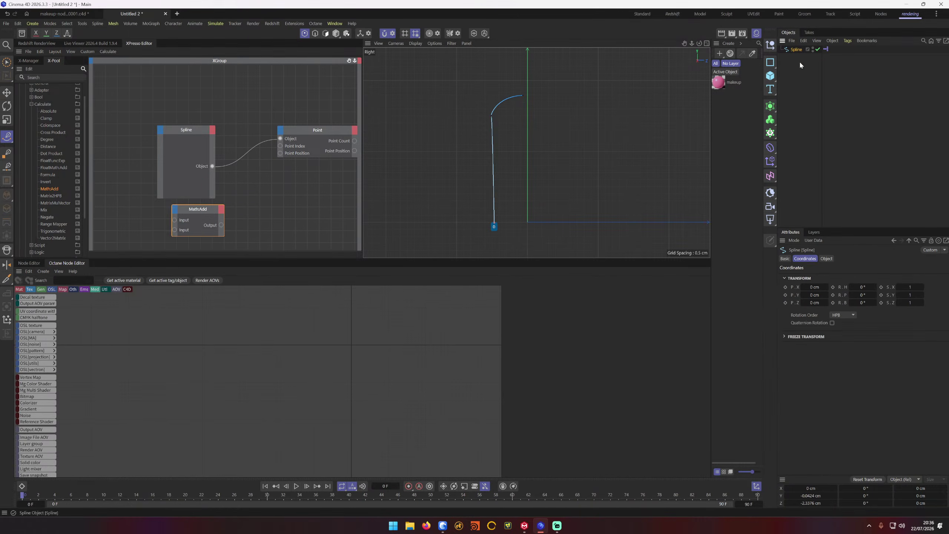
pyautogui.click(814, 241)
pyautogui.click(834, 259)
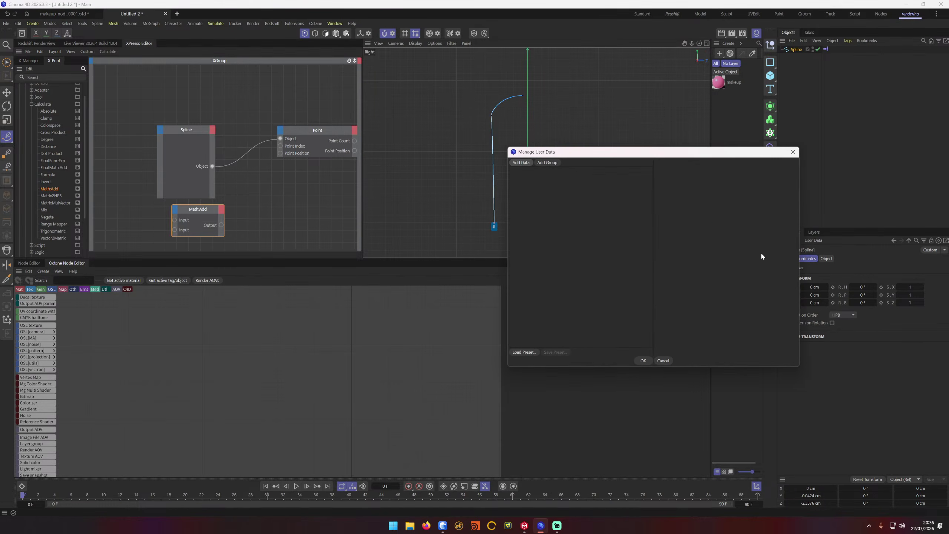
pyautogui.click(520, 163)
pyautogui.click(725, 215)
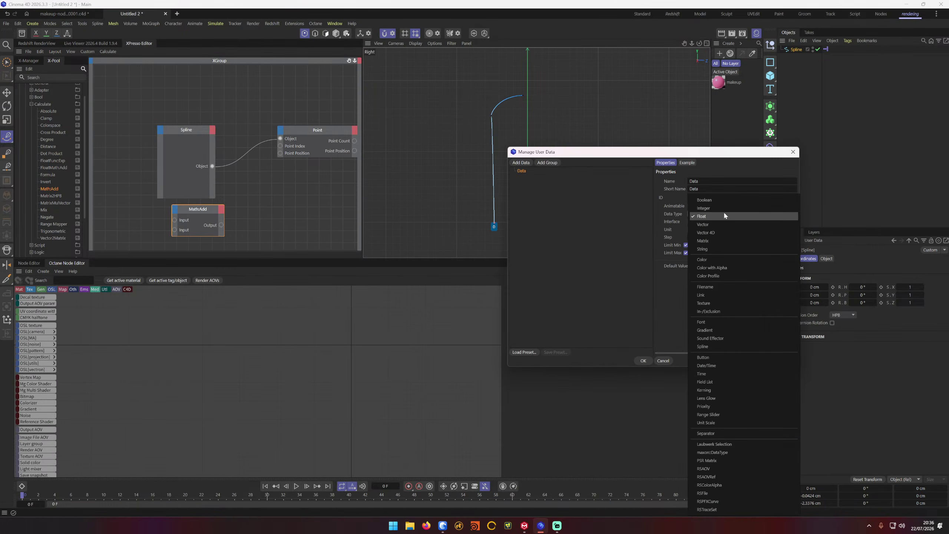
pyautogui.click(727, 219)
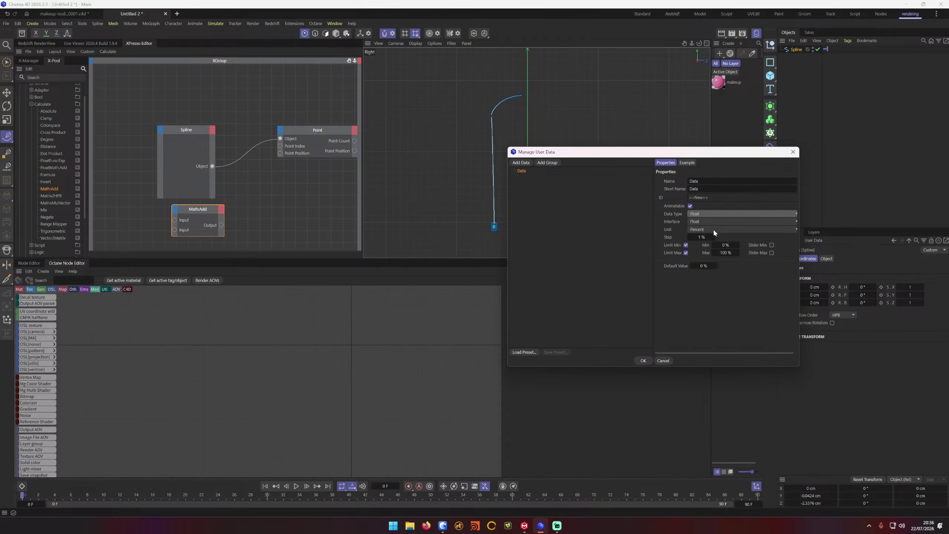
# Step: Set the new user data's unit to Real and its interface to Float Slider, and name it y
pyautogui.click(713, 228)
pyautogui.click(715, 240)
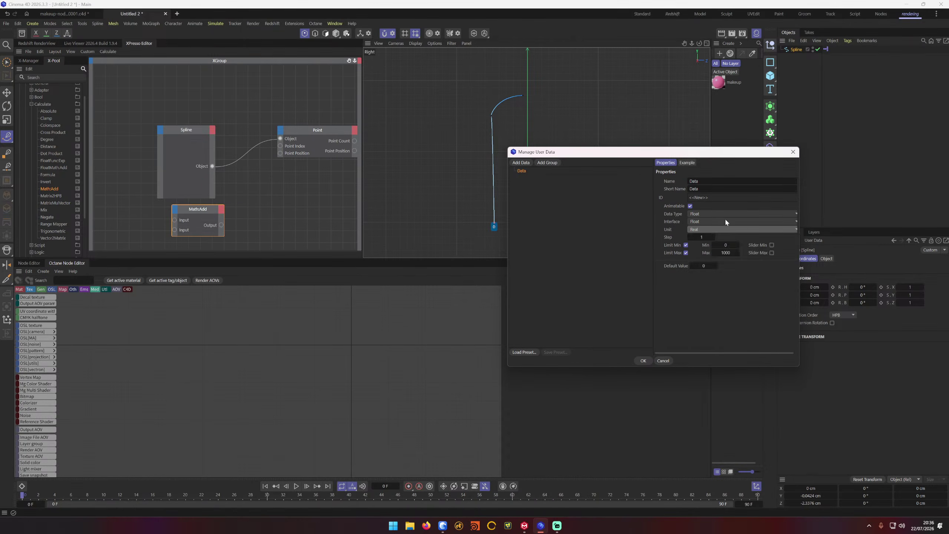
pyautogui.click(726, 221)
pyautogui.click(725, 241)
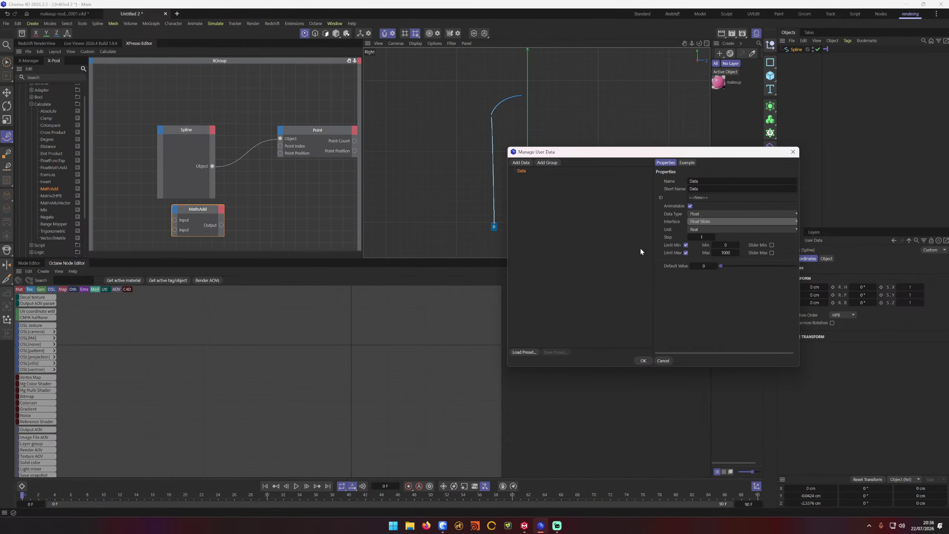
pyautogui.doubleClick(702, 181)
pyautogui.write('y')
pyautogui.click(644, 361)
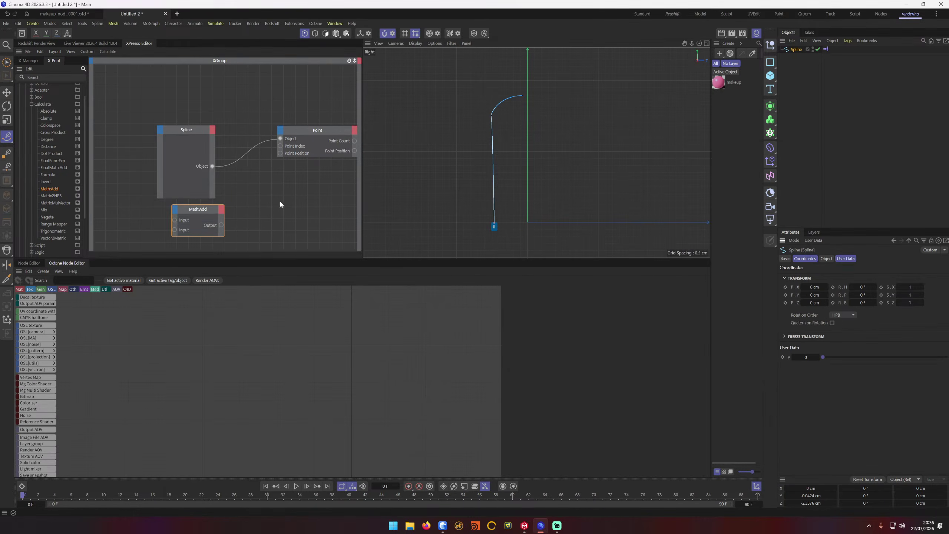
# Step: Add the y user data as an output port on the Spline node
pyautogui.click(212, 131)
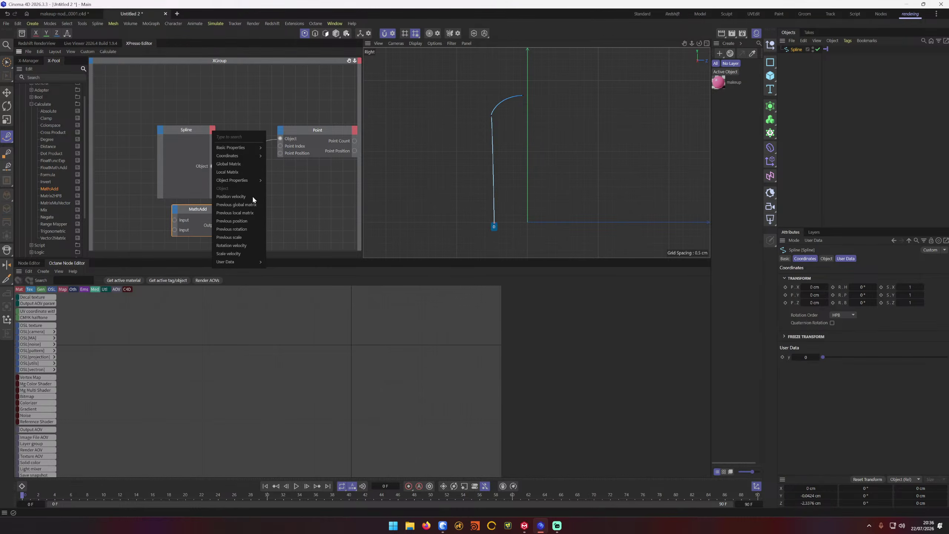
pyautogui.click(271, 263)
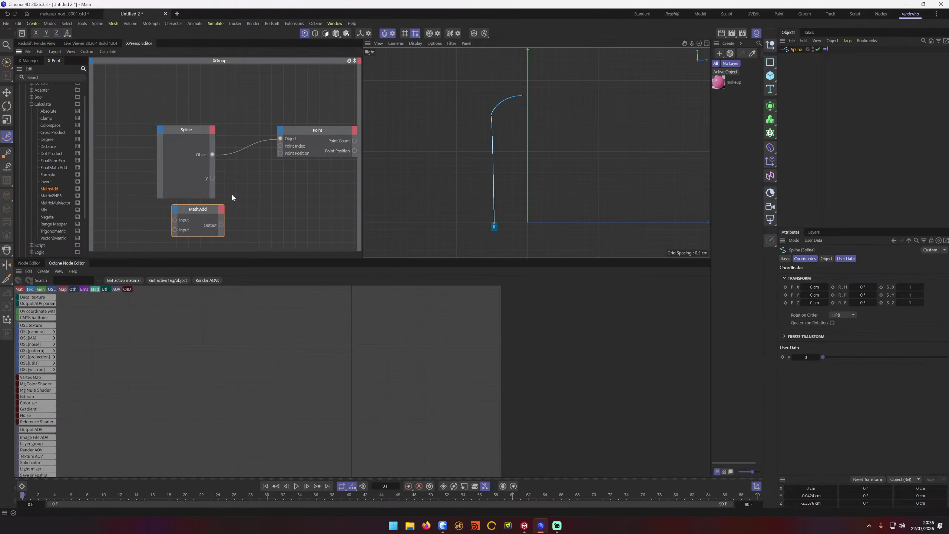
pyautogui.click(251, 190)
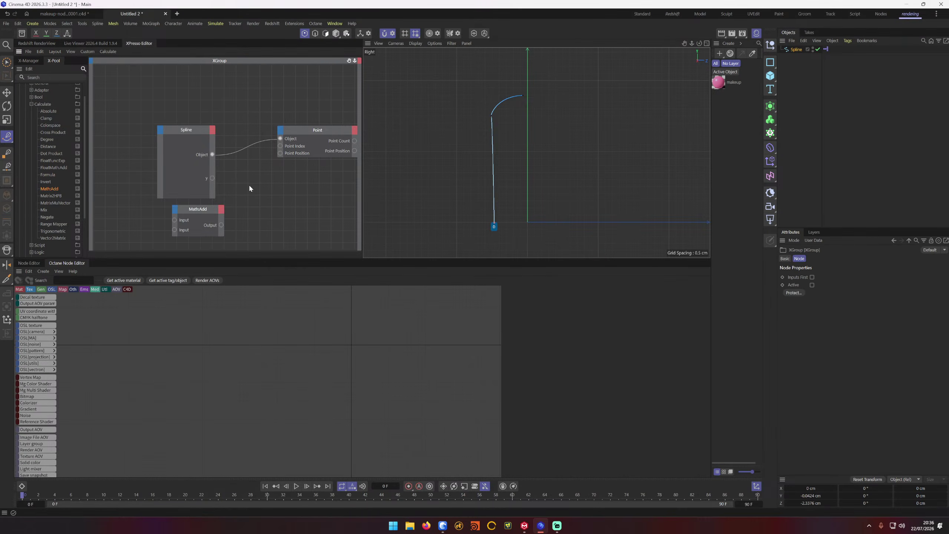
# Step: Add a Vector2Reals node to the XPresso graph below the Point node
pyautogui.rightClick(304, 183)
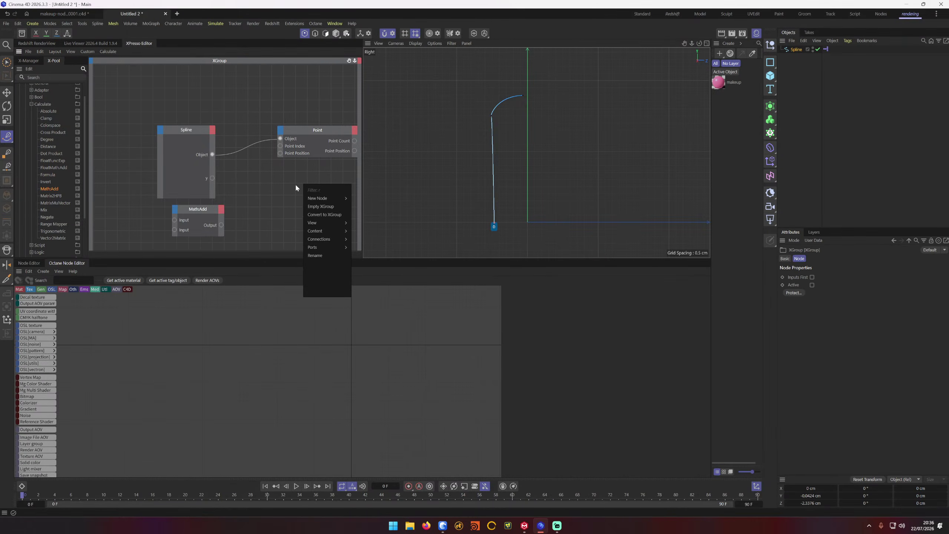
pyautogui.write('floo')
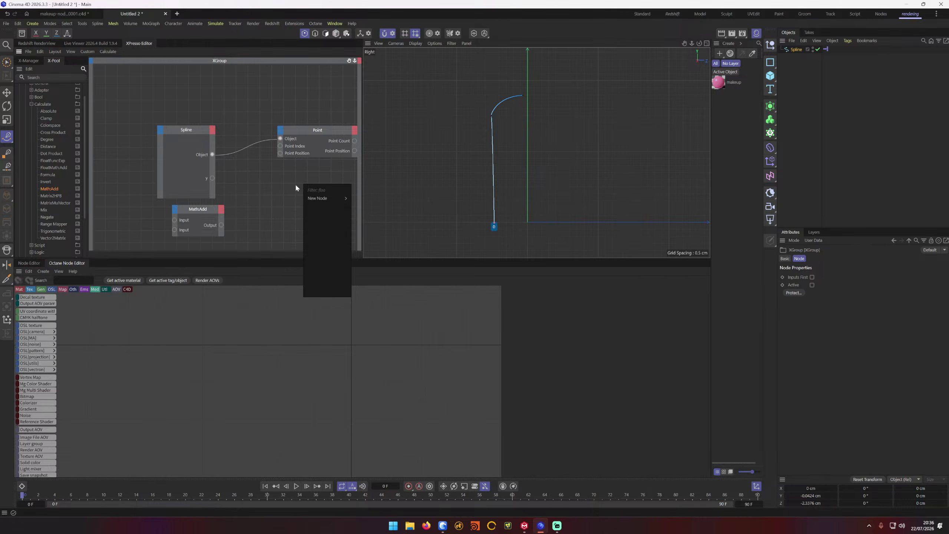
pyautogui.moveTo(329, 198)
pyautogui.moveTo(359, 201)
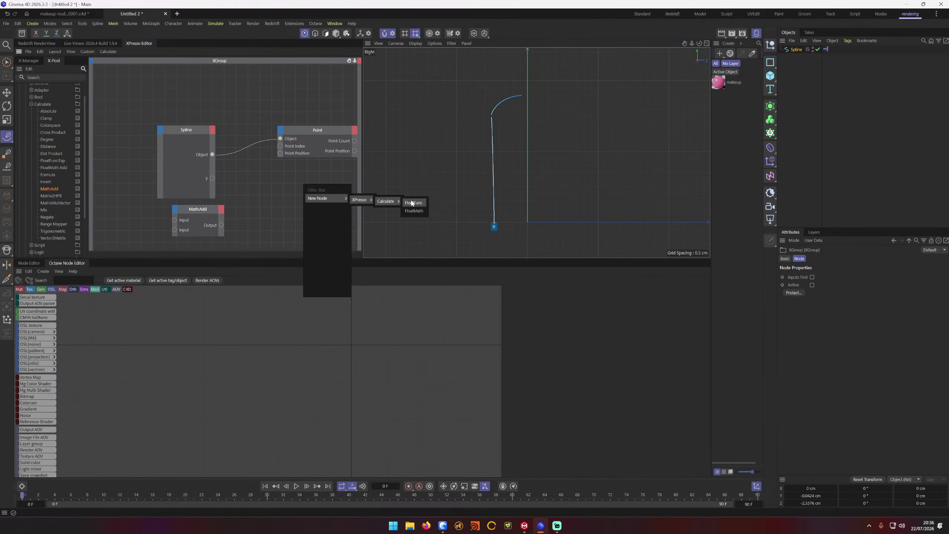
pyautogui.press('BackSpace')
pyautogui.press('BackSpace')
pyautogui.press('BackSpace')
pyautogui.press('BackSpace')
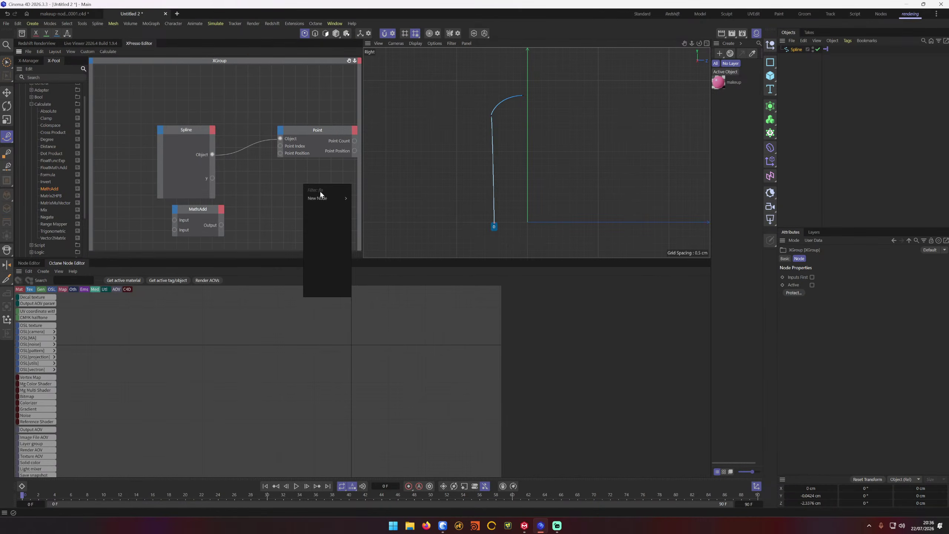
pyautogui.write('real')
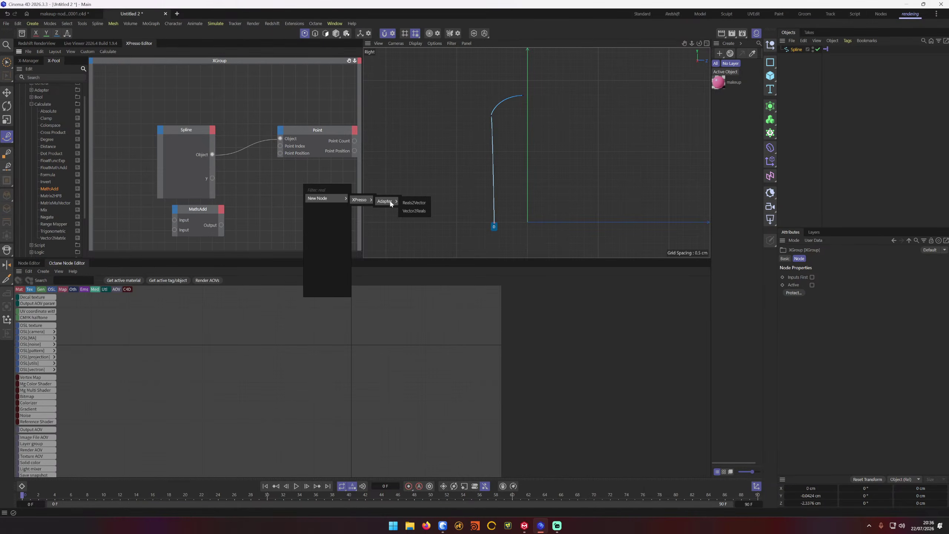
pyautogui.click(414, 211)
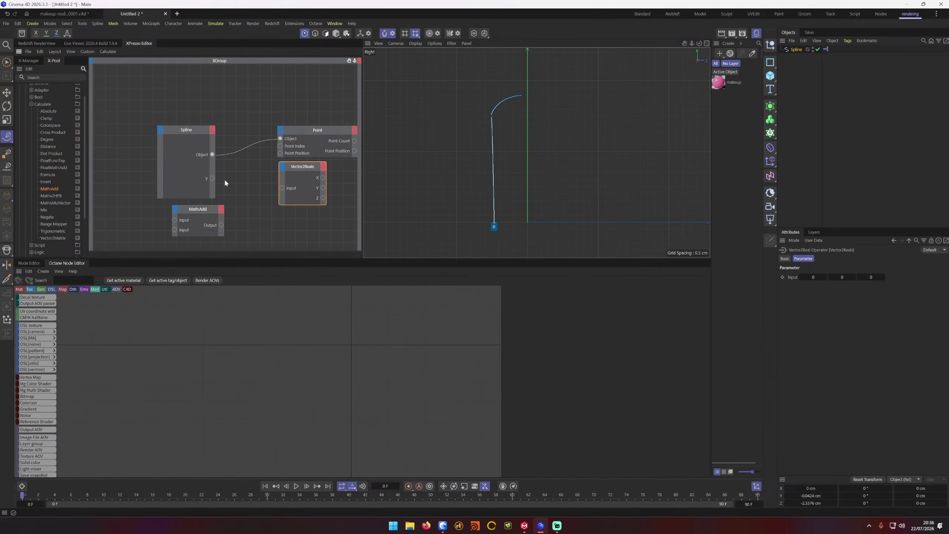
# Step: Try linking the Spline node's y output to the Vector2Reals input and remove that wire
pyautogui.moveTo(212, 178); pyautogui.dragTo(256, 174)
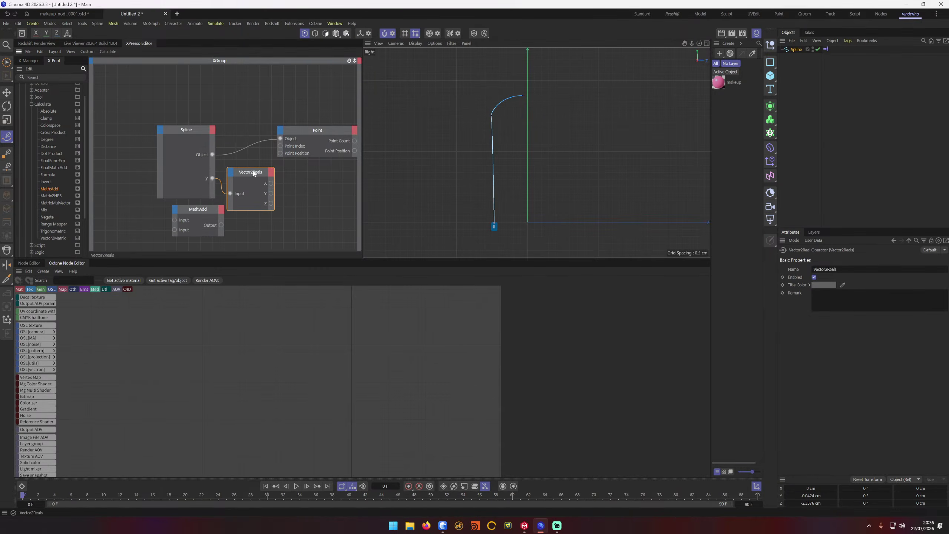
pyautogui.rightClick(289, 154)
pyautogui.rightClick(289, 154)
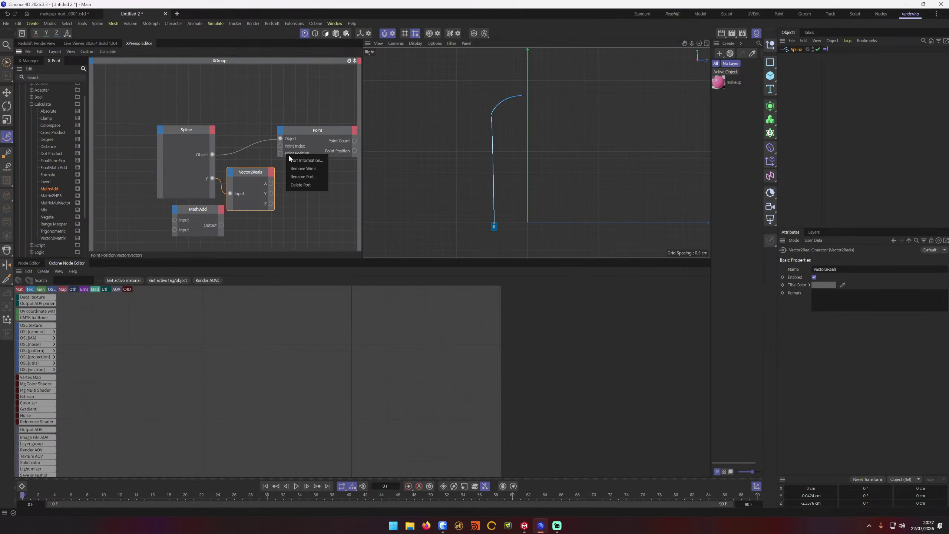
pyautogui.click(264, 160)
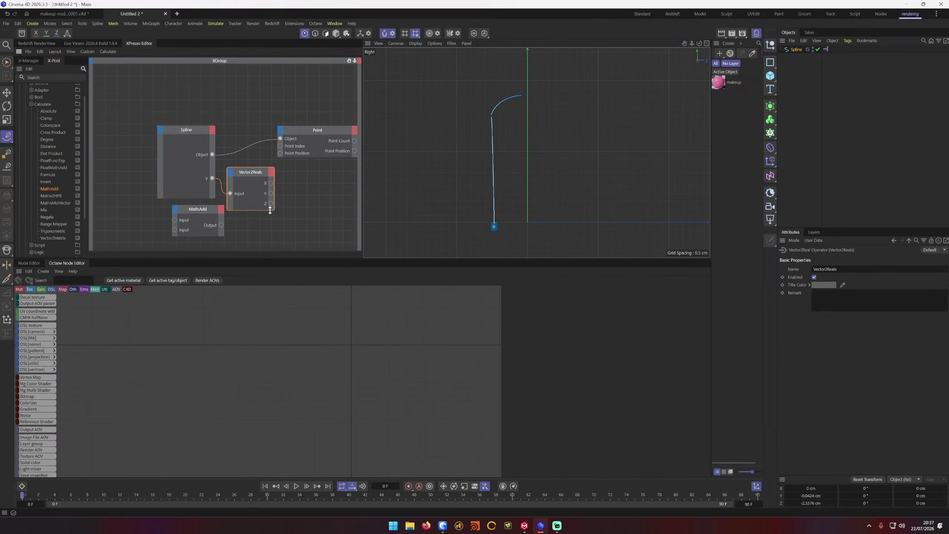
pyautogui.moveTo(259, 175); pyautogui.dragTo(278, 178)
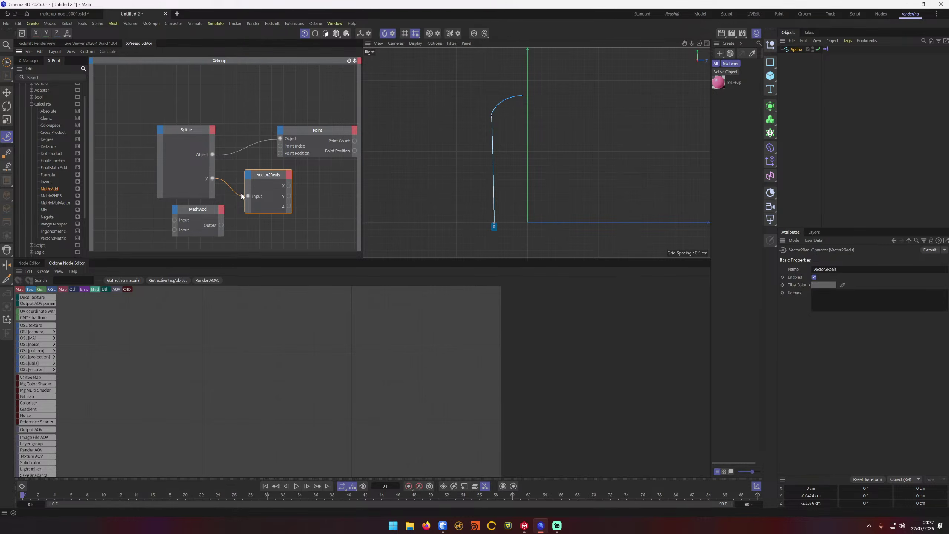
pyautogui.click(241, 192)
pyautogui.click(228, 180)
pyautogui.press('Delete')
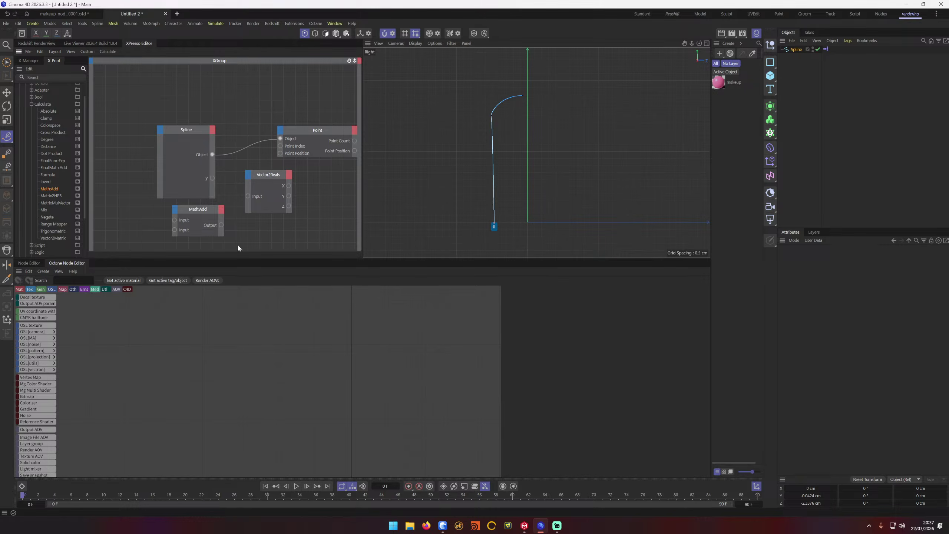
pyautogui.click(198, 165)
pyautogui.click(814, 241)
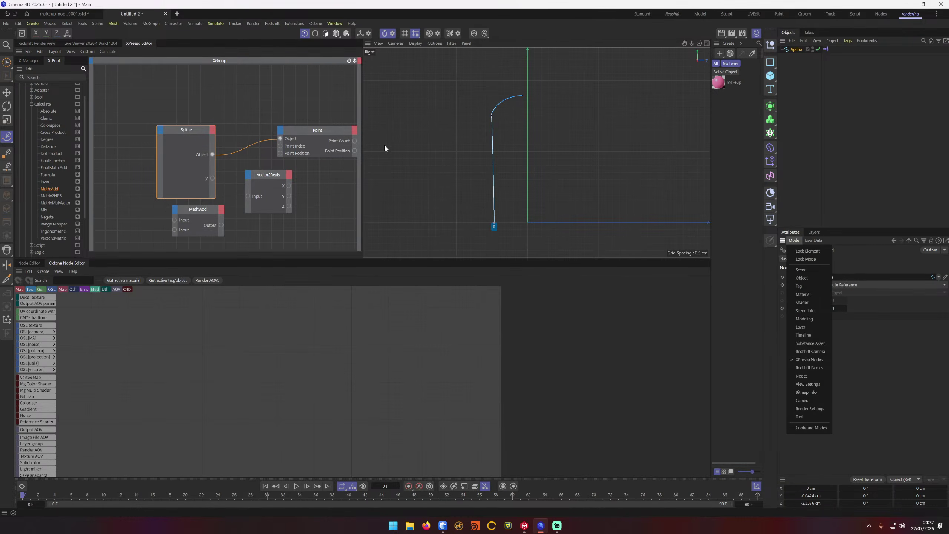
pyautogui.click(323, 130)
pyautogui.rightClick(295, 153)
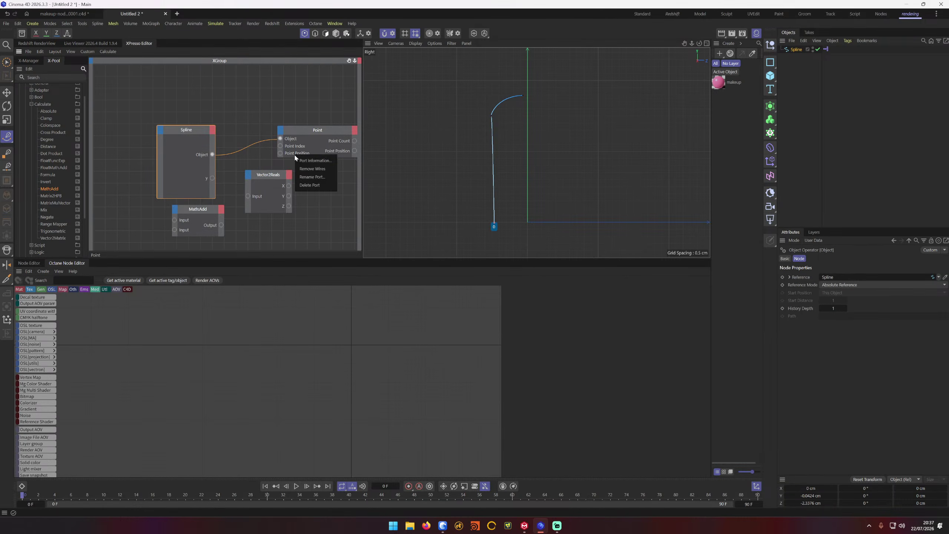
pyautogui.click(300, 129)
pyautogui.click(282, 131)
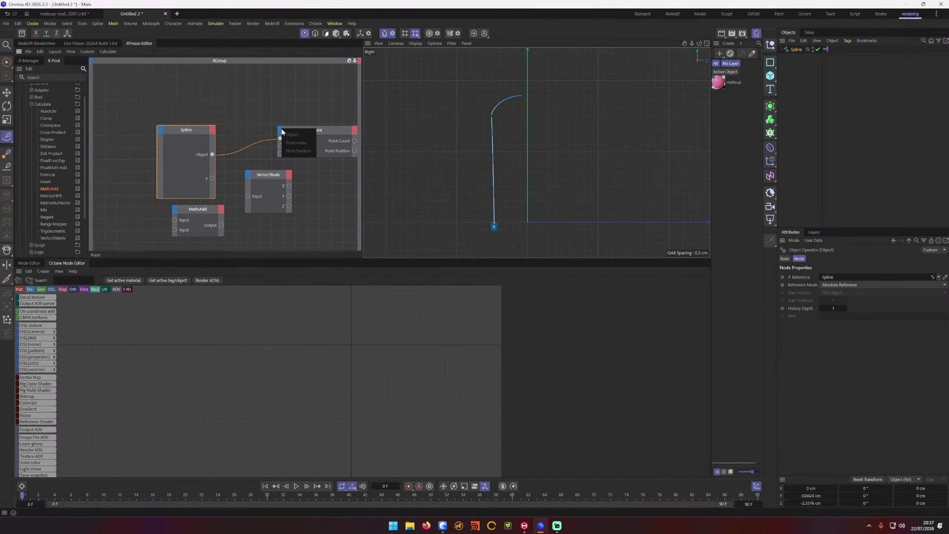
pyautogui.click(354, 130)
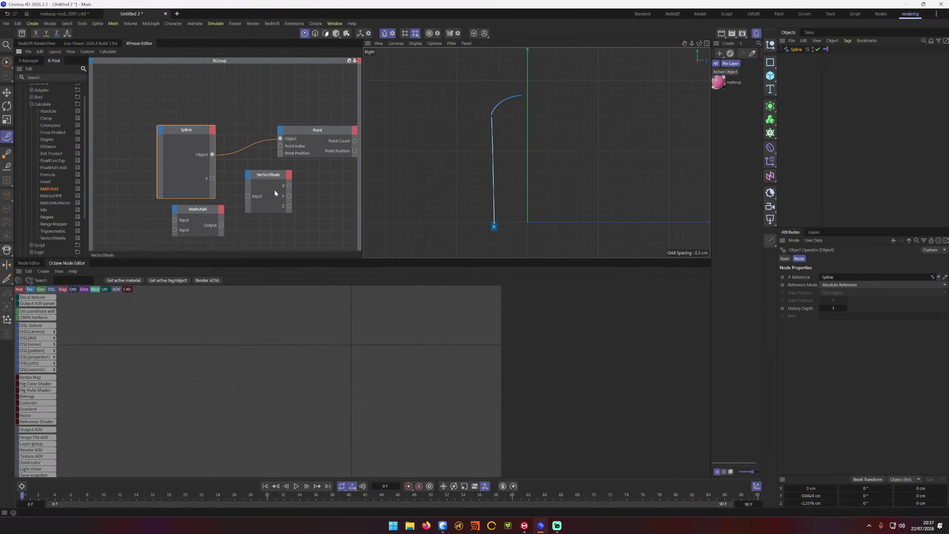
# Step: Add a Reals2Vector node to the XPresso graph below the Point node
pyautogui.click(313, 192)
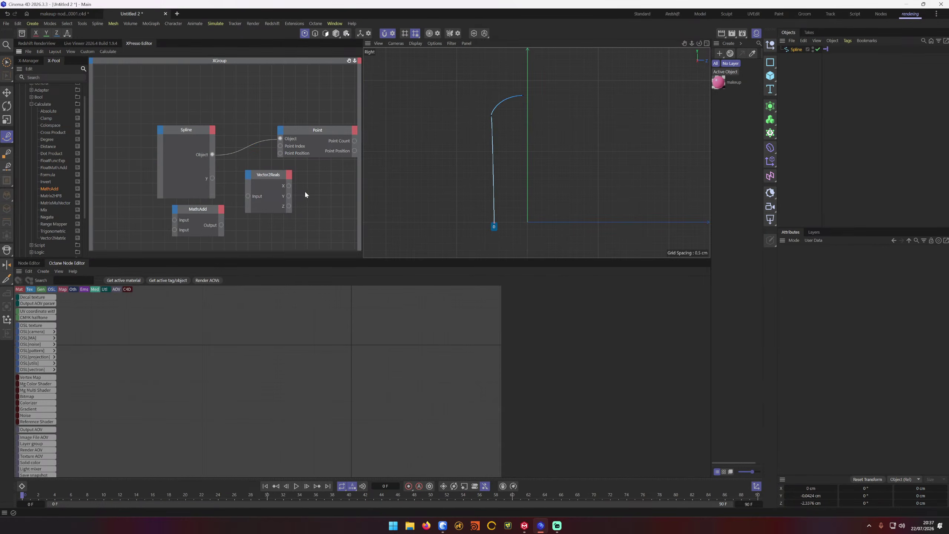
pyautogui.rightClick(306, 192)
pyautogui.write('rea')
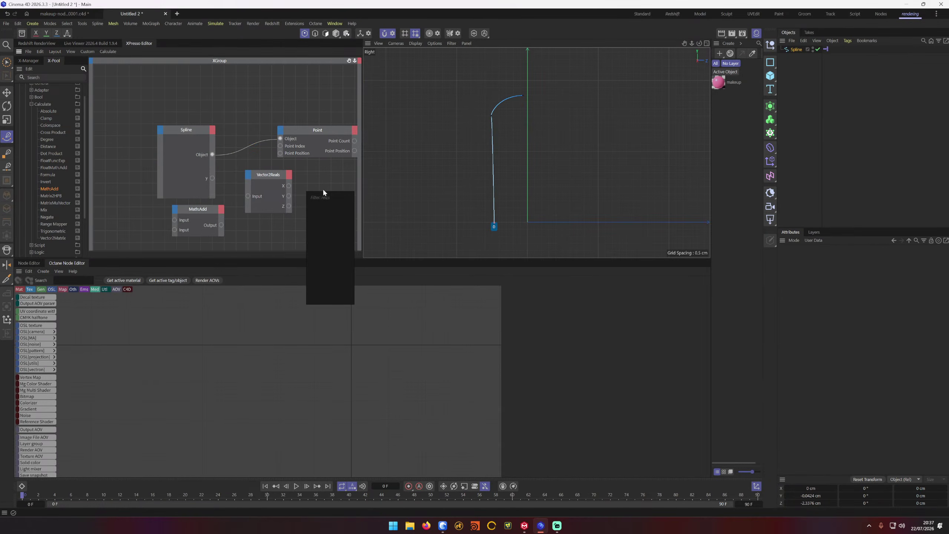
pyautogui.moveTo(387, 208)
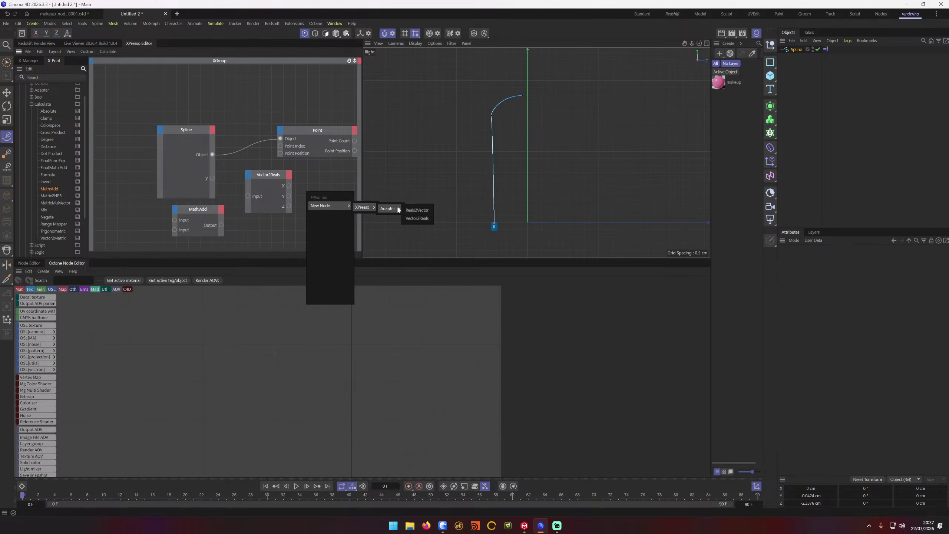
pyautogui.click(423, 211)
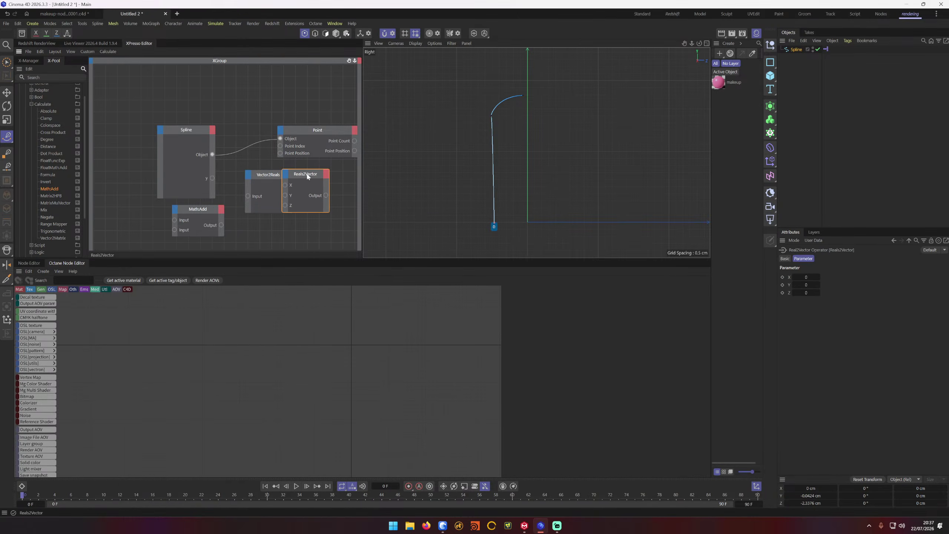
# Step: Delete the Vector2Reals node and place the Reals2Vector node between Spline and Point, connecting its Output to Point Position
pyautogui.moveTo(314, 190); pyautogui.dragTo(280, 152)
pyautogui.click(268, 177)
pyautogui.press('Delete')
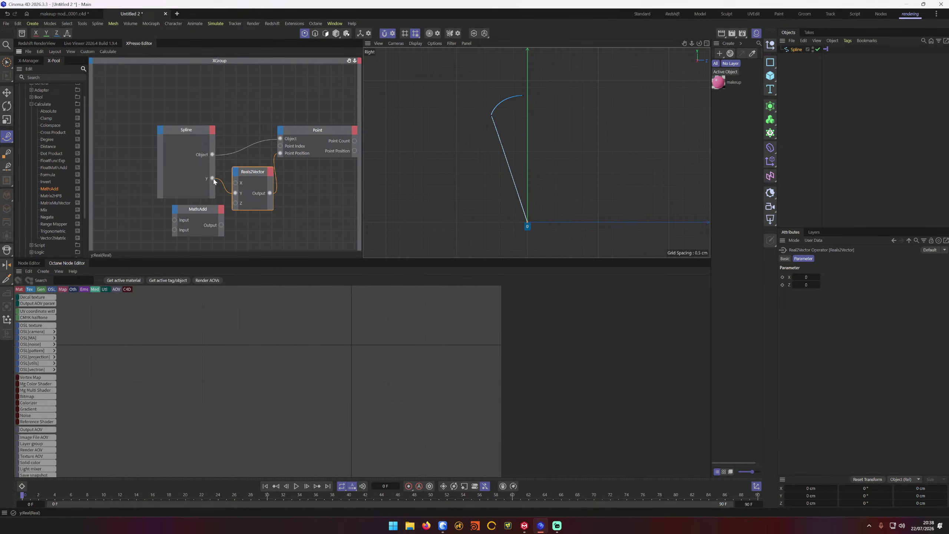
# Step: Try the Spline node's y output on the Reals2Vector X input and test it with the y slider
pyautogui.moveTo(213, 178); pyautogui.dragTo(222, 202)
pyautogui.moveTo(241, 172); pyautogui.dragTo(252, 173)
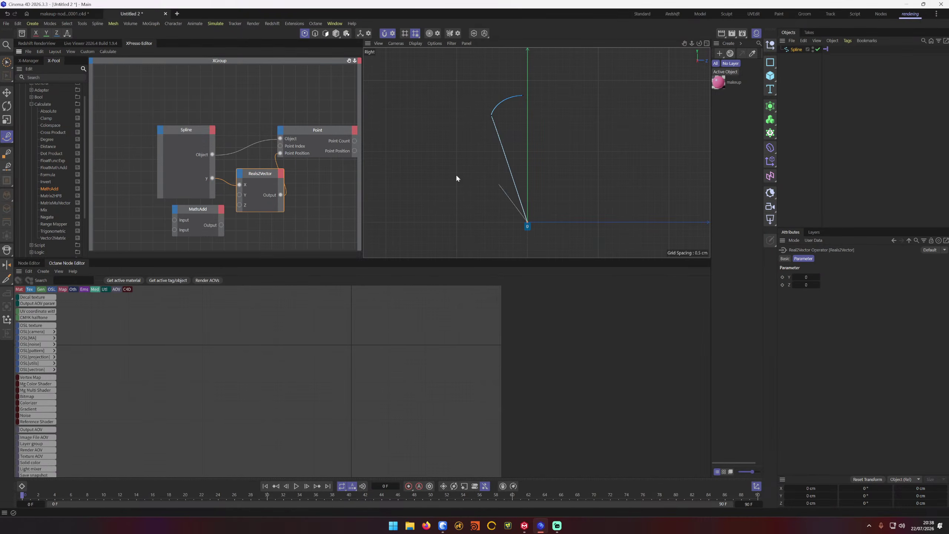
pyautogui.click(796, 49)
pyautogui.moveTo(822, 357); pyautogui.dragTo(844, 357)
# Step: Connect the Spline node's y output to the Reals2Vector Y input and return the y slider to 0
pyautogui.moveTo(212, 178); pyautogui.dragTo(239, 194)
pyautogui.click(188, 131)
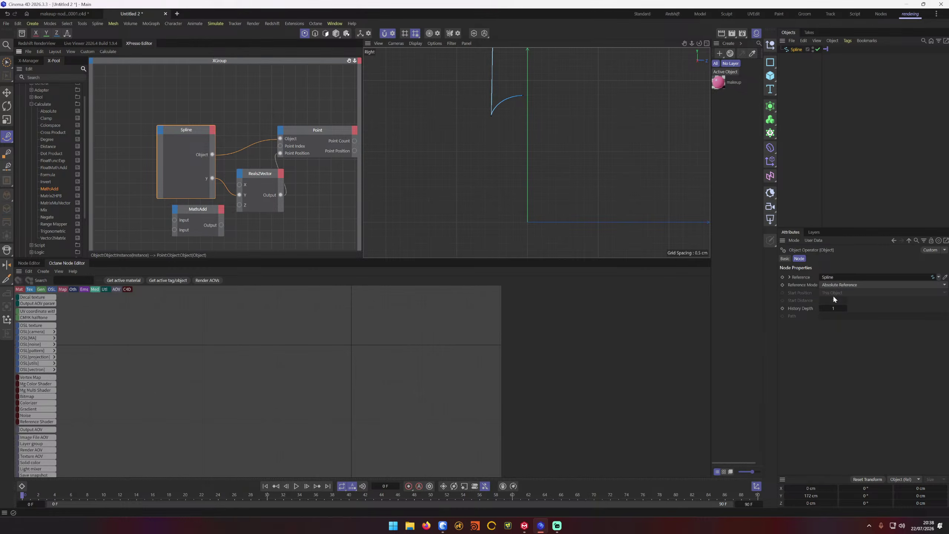
pyautogui.click(802, 49)
pyautogui.moveTo(846, 355); pyautogui.dragTo(822, 357)
# Step: Edit the y user data and set its Step to a decimal value below 1
pyautogui.click(813, 240)
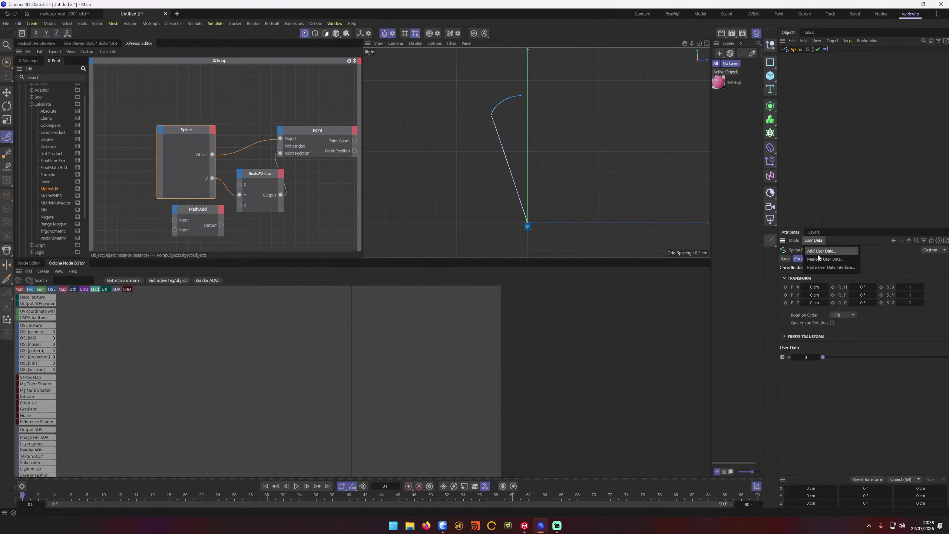
pyautogui.click(819, 260)
pyautogui.click(525, 179)
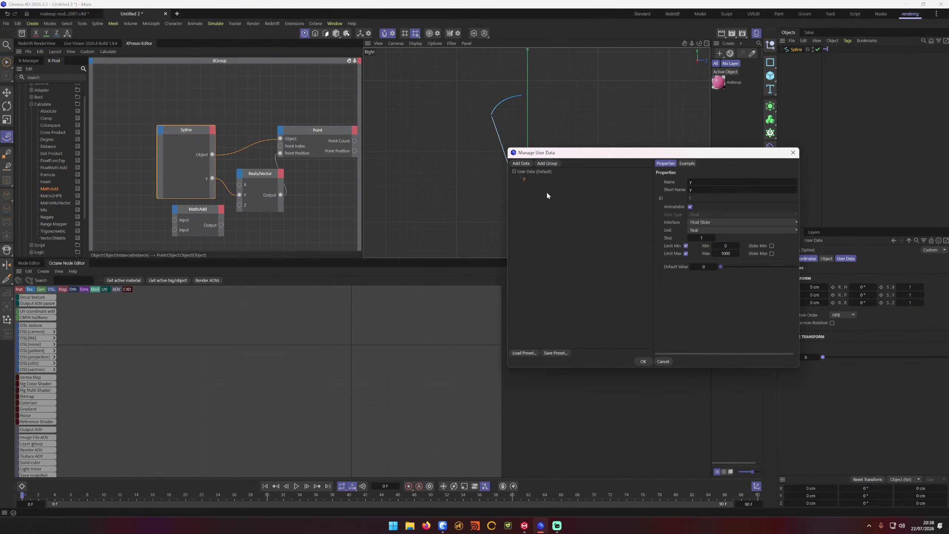
pyautogui.click(702, 238)
pyautogui.write('0.')
pyautogui.click(643, 360)
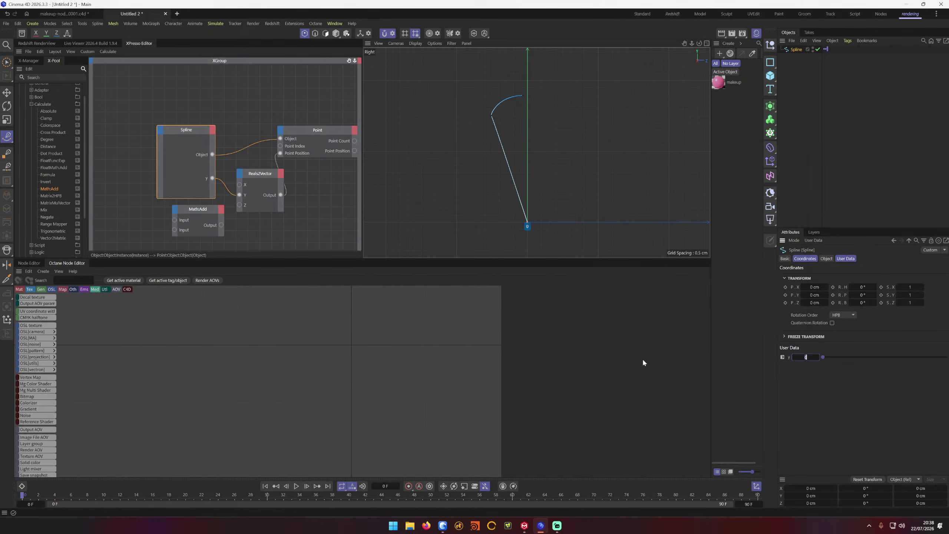
# Step: Enable Slider Min and Slider Max for the y user data and test the y slider
pyautogui.moveTo(823, 357)
pyautogui.mouseDown()
pyautogui.moveTo(838, 358)
pyautogui.moveTo(823, 357)
pyautogui.mouseUp()
pyautogui.click(814, 241)
pyautogui.click(817, 259)
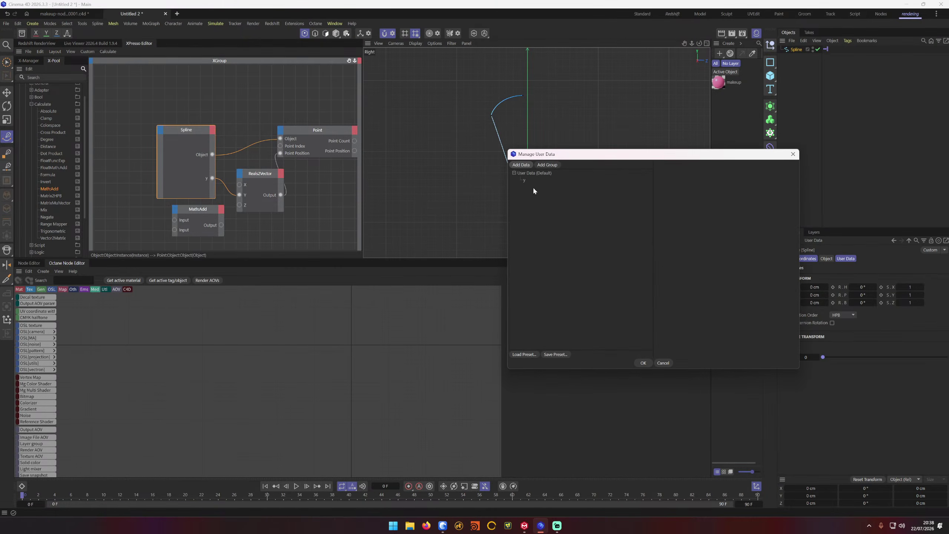
pyautogui.click(525, 181)
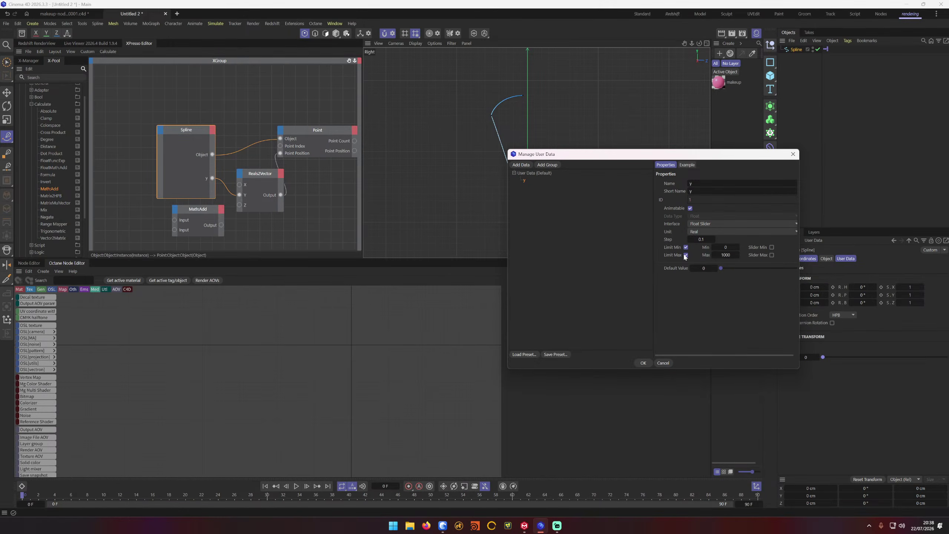
pyautogui.click(772, 247)
pyautogui.click(771, 256)
pyautogui.click(643, 363)
pyautogui.moveTo(829, 356); pyautogui.dragTo(824, 356)
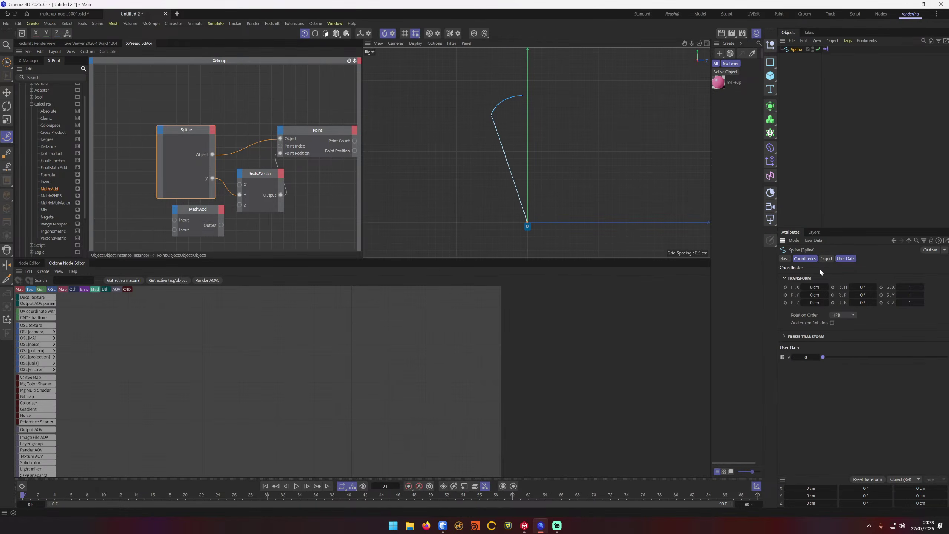
# Step: Set the y user data's Step to 0.01 and test the y slider again
pyautogui.click(813, 243)
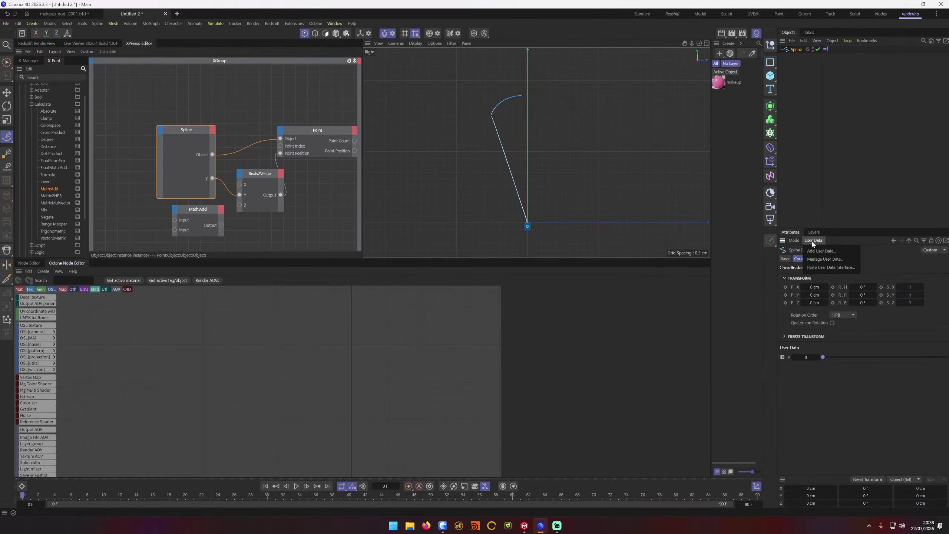
pyautogui.click(820, 257)
pyautogui.click(524, 180)
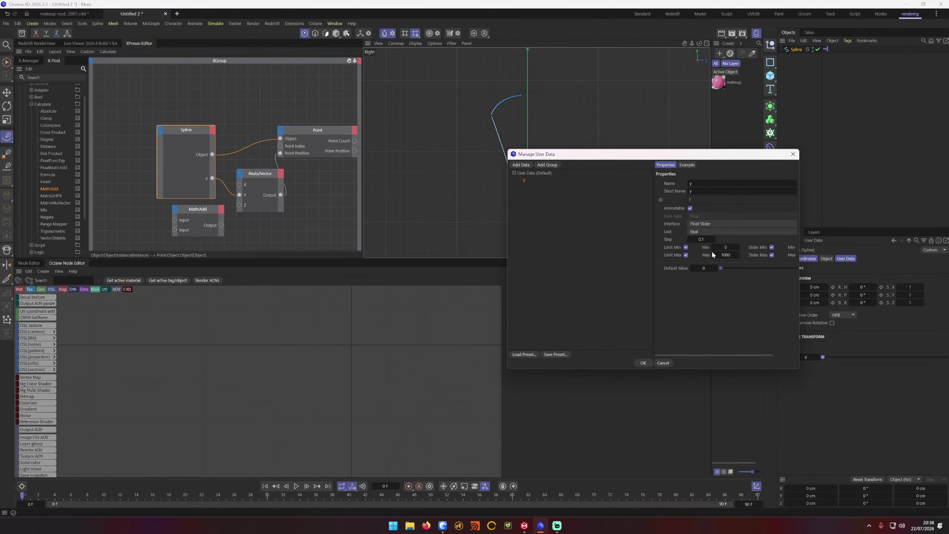
pyautogui.click(701, 240)
pyautogui.write('0.01')
pyautogui.click(644, 362)
pyautogui.moveTo(821, 356); pyautogui.dragTo(821, 357)
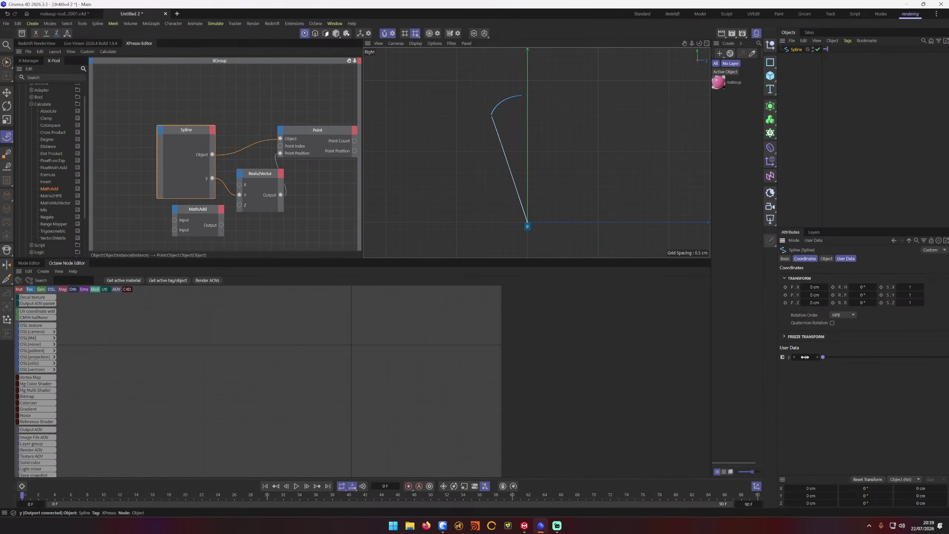
# Step: Check the y user data's limits without changing them, and set the y slider to 0.03
pyautogui.click(813, 240)
pyautogui.click(824, 257)
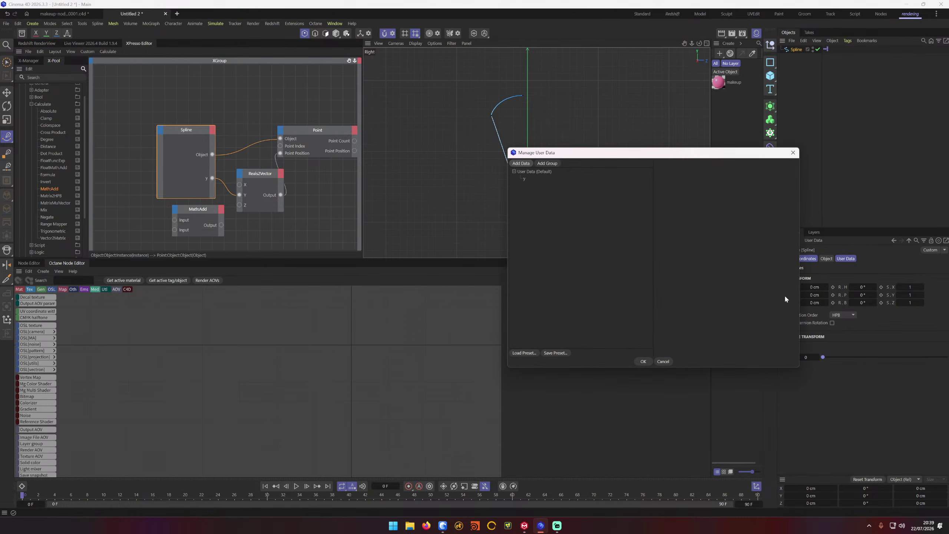
pyautogui.click(525, 179)
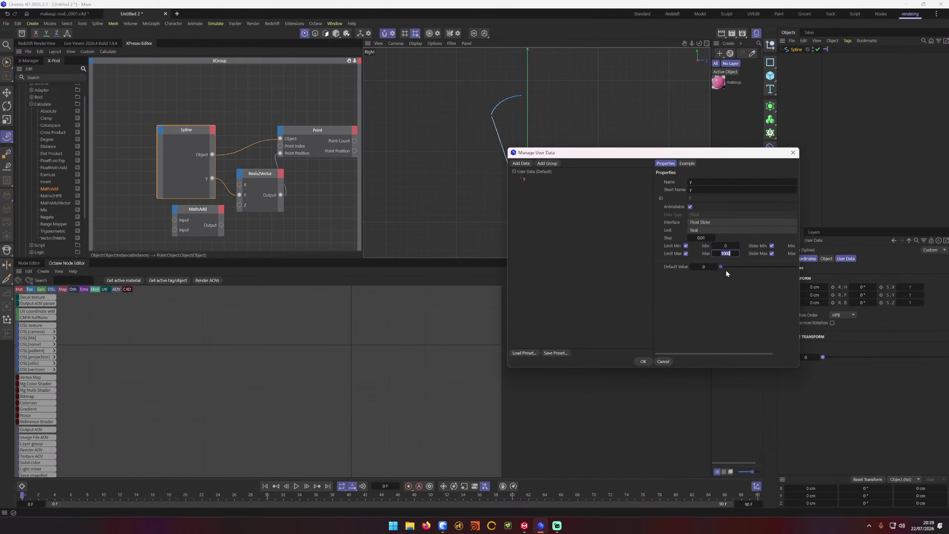
pyautogui.click(646, 361)
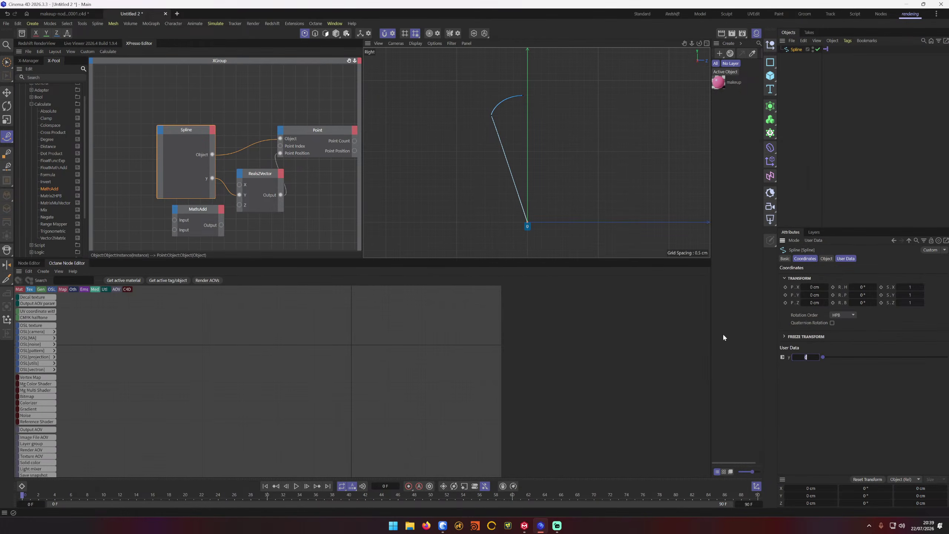
pyautogui.moveTo(821, 357); pyautogui.dragTo(804, 377)
pyautogui.moveTo(820, 357)
pyautogui.mouseDown()
pyautogui.moveTo(862, 356)
pyautogui.moveTo(824, 357)
pyautogui.mouseUp()
pyautogui.click(821, 241)
pyautogui.click(822, 259)
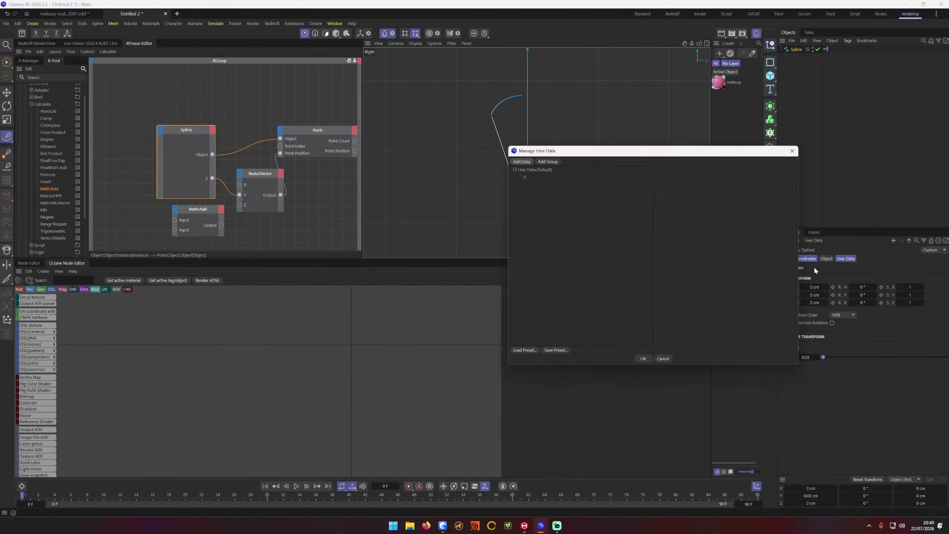
pyautogui.click(516, 162)
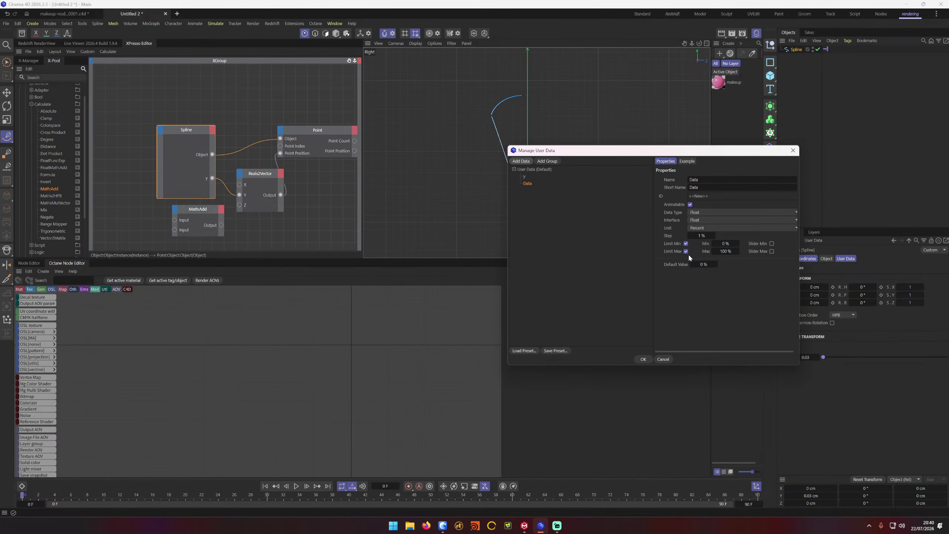
pyautogui.click(687, 161)
pyautogui.click(666, 161)
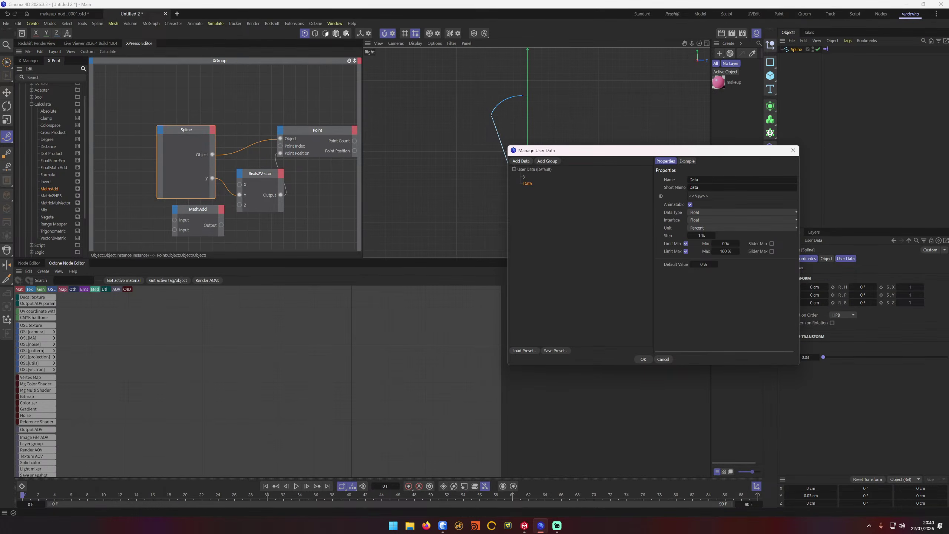
pyautogui.click(661, 359)
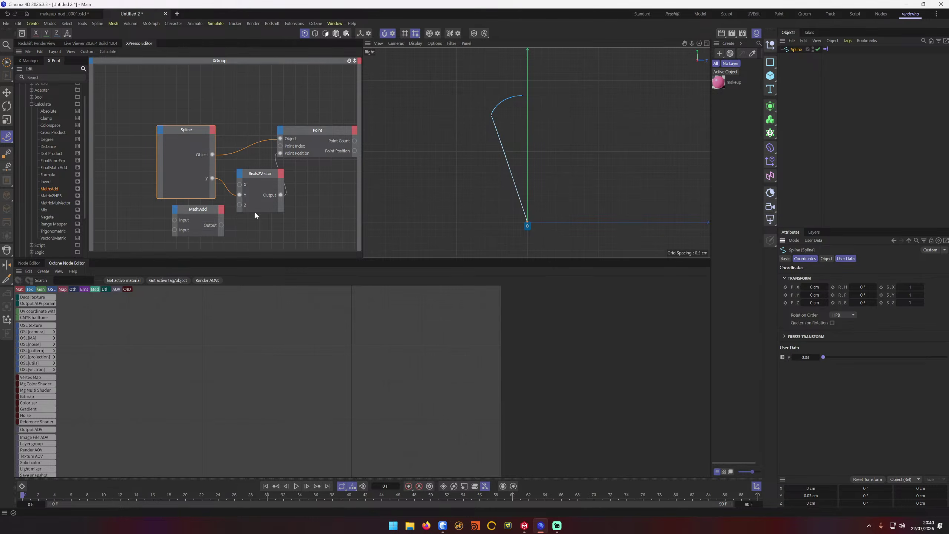
# Step: Look through the X-Pool's Redshift operators and General Presets for a node that can display a value
pyautogui.scroll(-3, 86, 201)
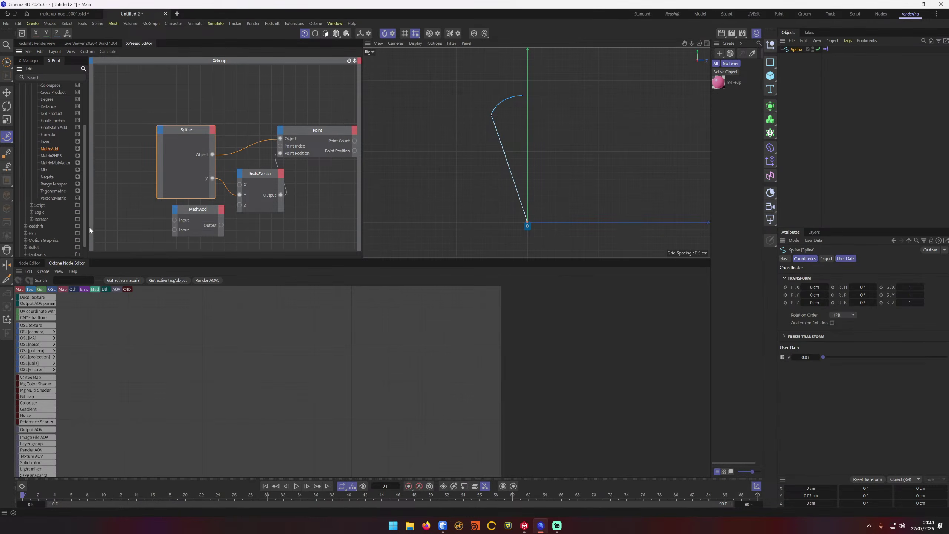
pyautogui.click(26, 211)
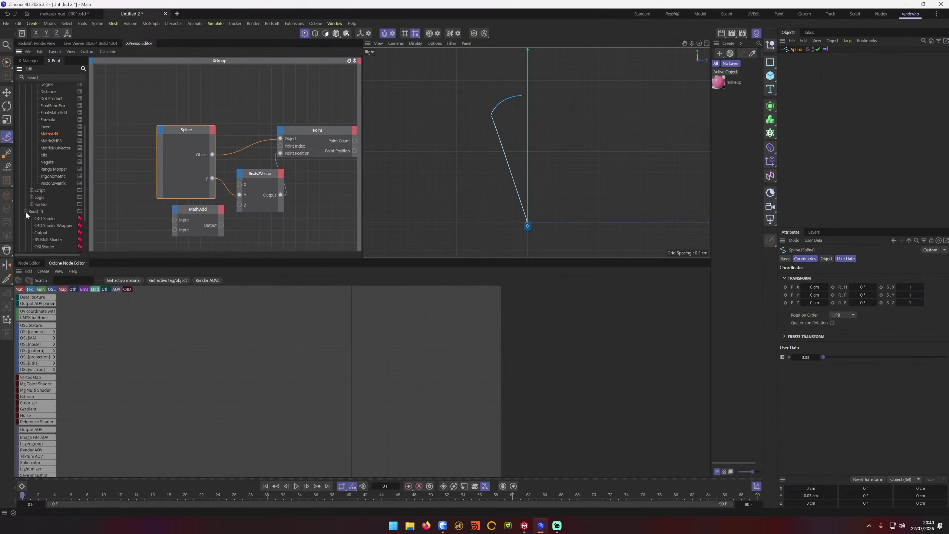
pyautogui.moveTo(83, 198); pyautogui.dragTo(88, 228)
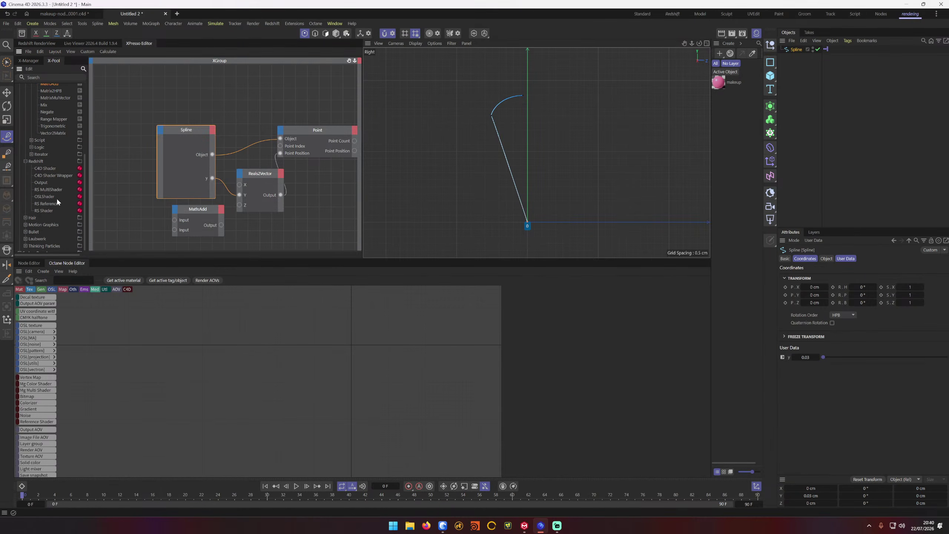
pyautogui.moveTo(86, 167); pyautogui.dragTo(39, 109)
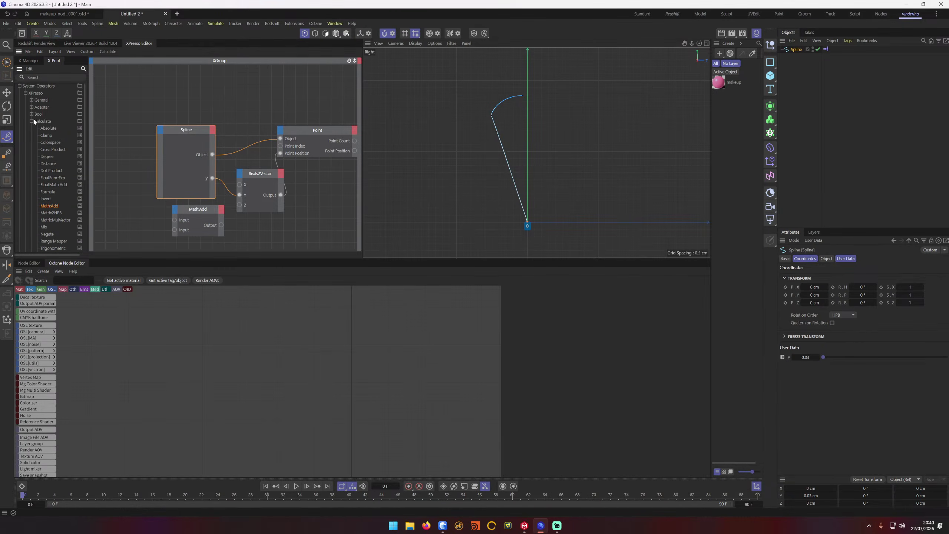
pyautogui.click(32, 121)
pyautogui.click(19, 241)
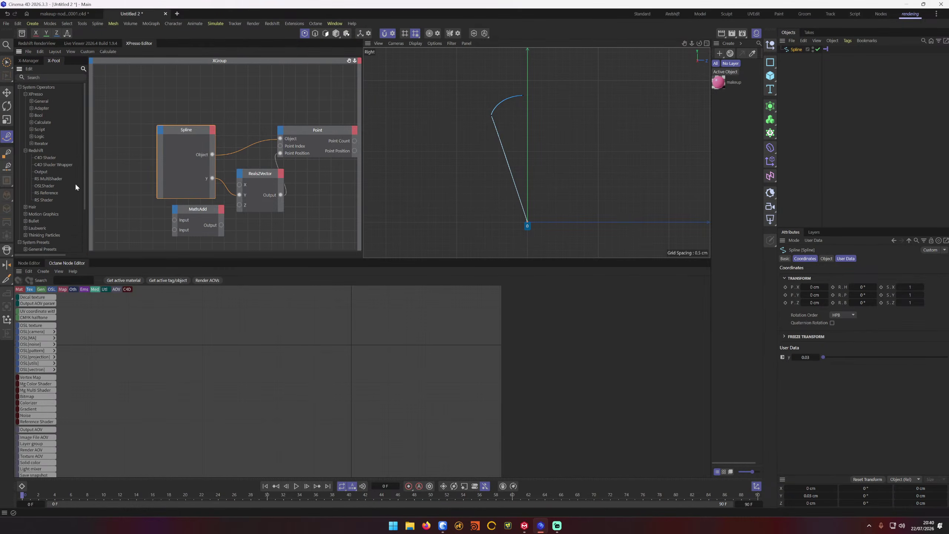
pyautogui.moveTo(80, 178); pyautogui.dragTo(55, 215)
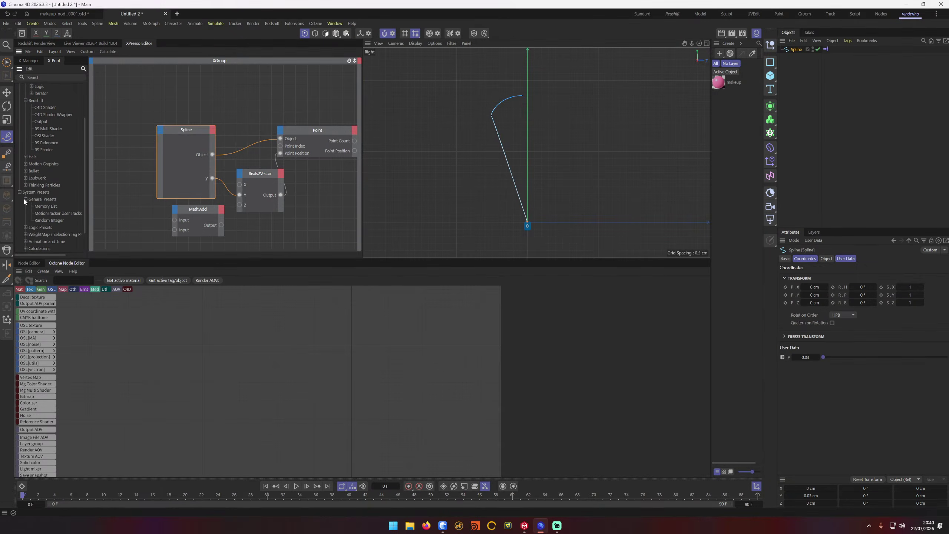
pyautogui.click(25, 207)
pyautogui.click(25, 206)
# Step: Connect the MathAdd Output to the Reals2Vector X input and adjust the Math inputs to bring point 0's X to 64 cm
pyautogui.click(260, 179)
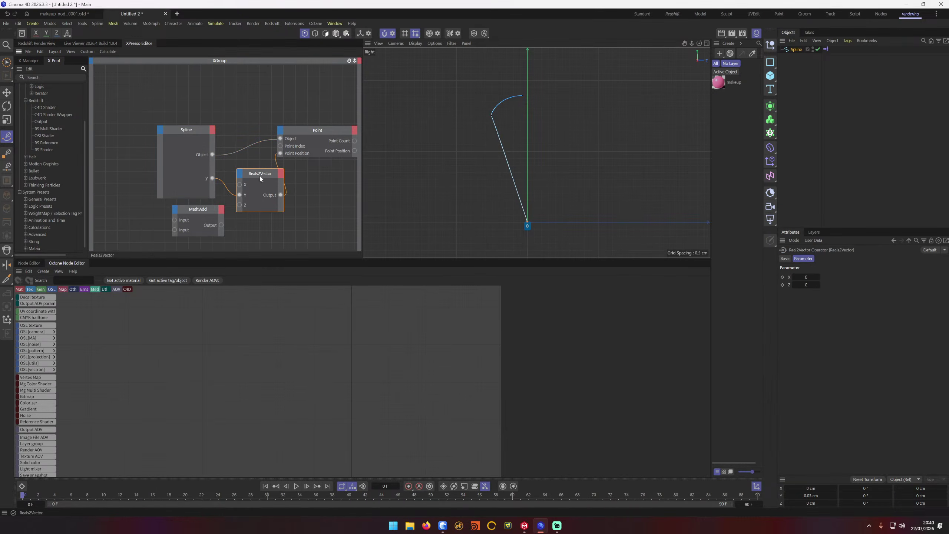
pyautogui.click(316, 133)
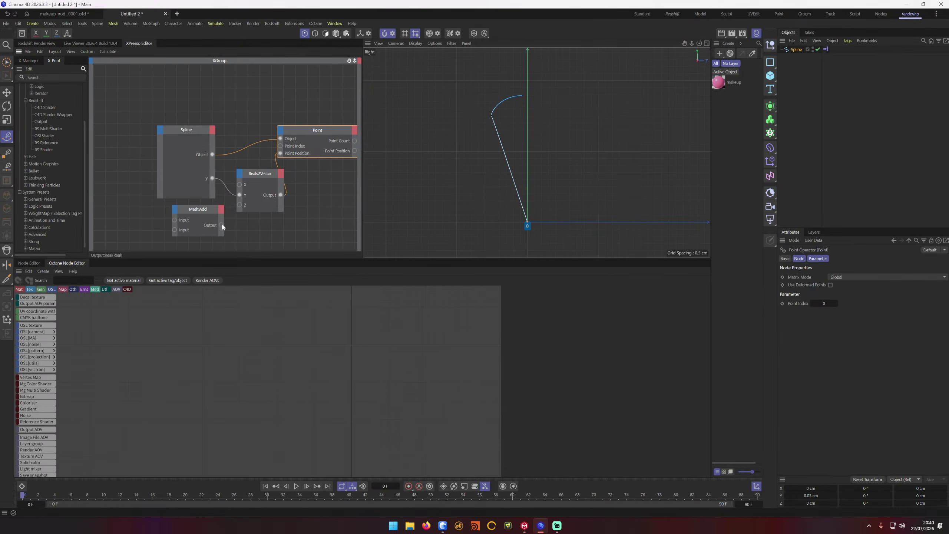
pyautogui.moveTo(221, 221); pyautogui.dragTo(239, 184)
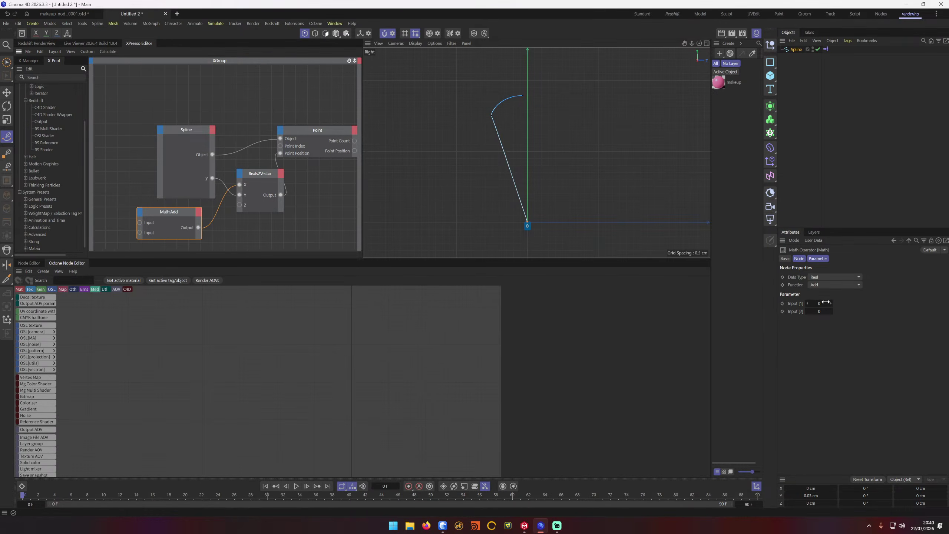
pyautogui.moveTo(830, 303)
pyautogui.mouseDown()
pyautogui.moveTo(822, 303)
pyautogui.moveTo(842, 313)
pyautogui.moveTo(823, 312)
pyautogui.mouseUp()
pyautogui.click(819, 303)
pyautogui.press('BackSpace')
pyautogui.click(822, 312)
pyautogui.moveTo(826, 312); pyautogui.dragTo(846, 310)
# Step: Search the new-node list in the XPresso graph for "out" and close it without adding a node
pyautogui.click(262, 237)
pyautogui.rightClick(267, 234)
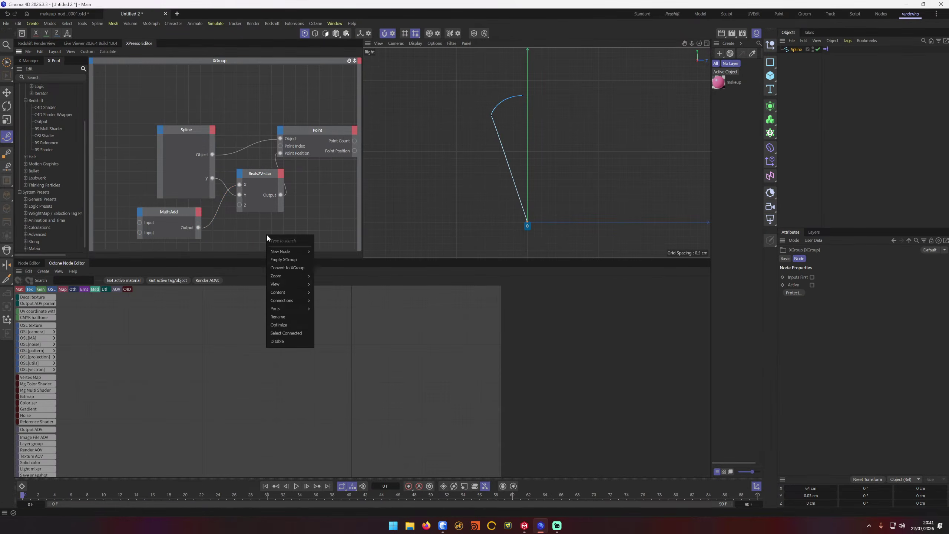
pyautogui.moveTo(289, 250)
pyautogui.write('out')
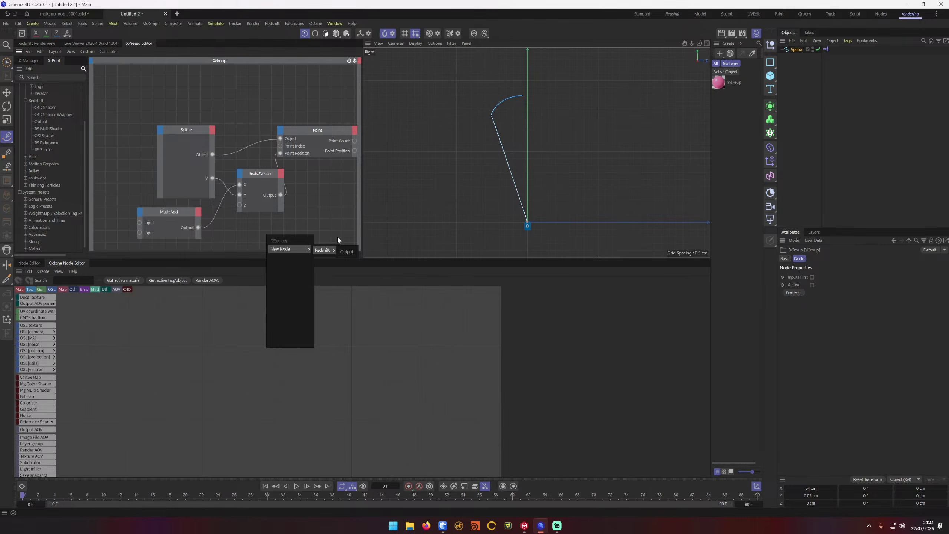
pyautogui.click(340, 273)
pyautogui.moveTo(84, 166); pyautogui.dragTo(81, 117)
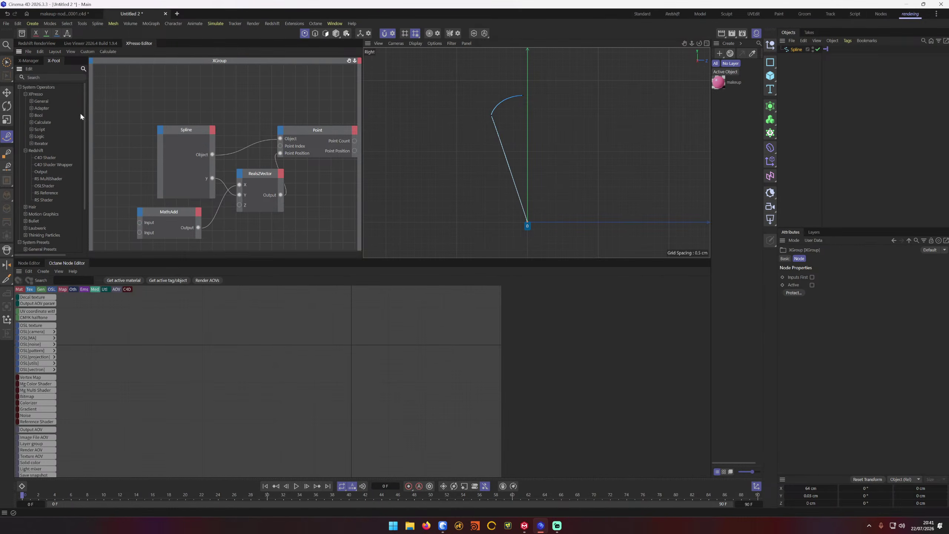
# Step: Switch to Firefox and search the web for "xpresso c4e show value"
pyautogui.click(426, 526)
pyautogui.moveTo(441, 526)
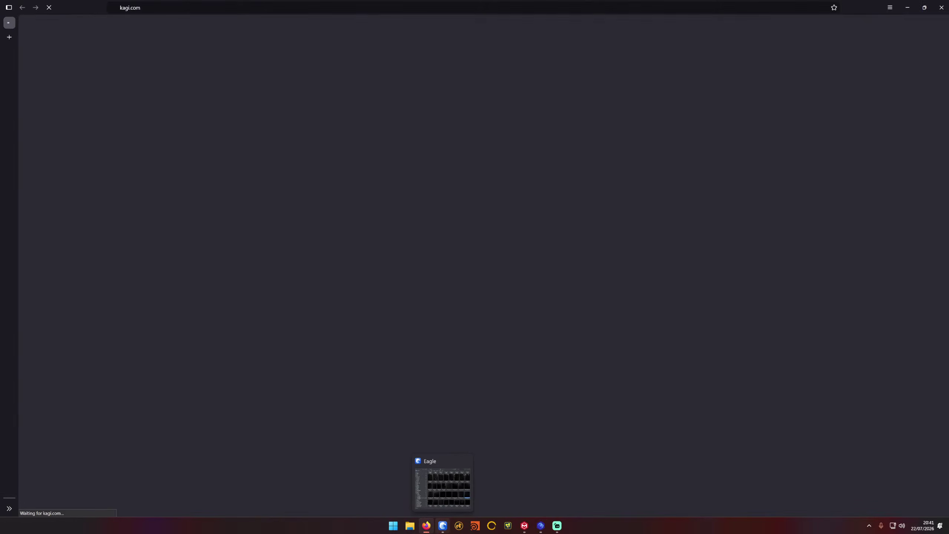
pyautogui.hotkey('ctrl', 'l')
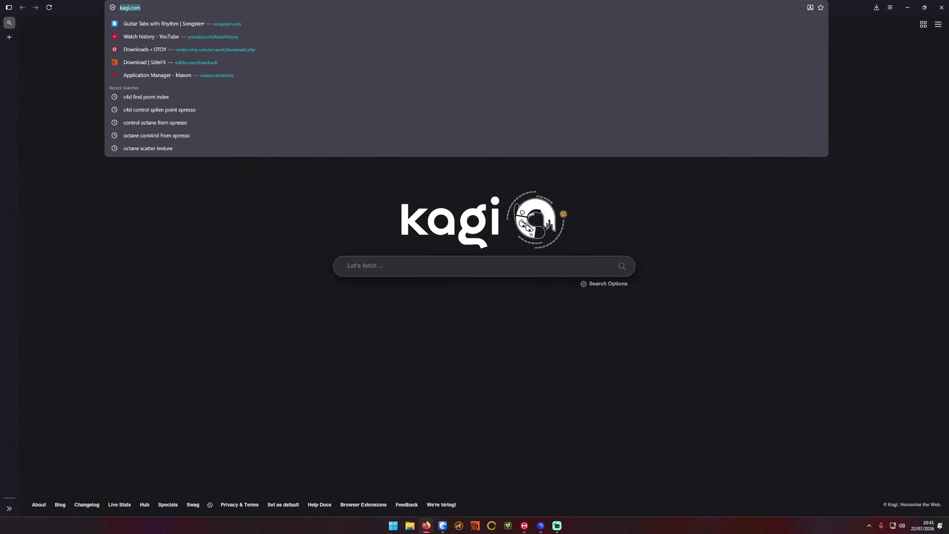
pyautogui.write('xpresso c')
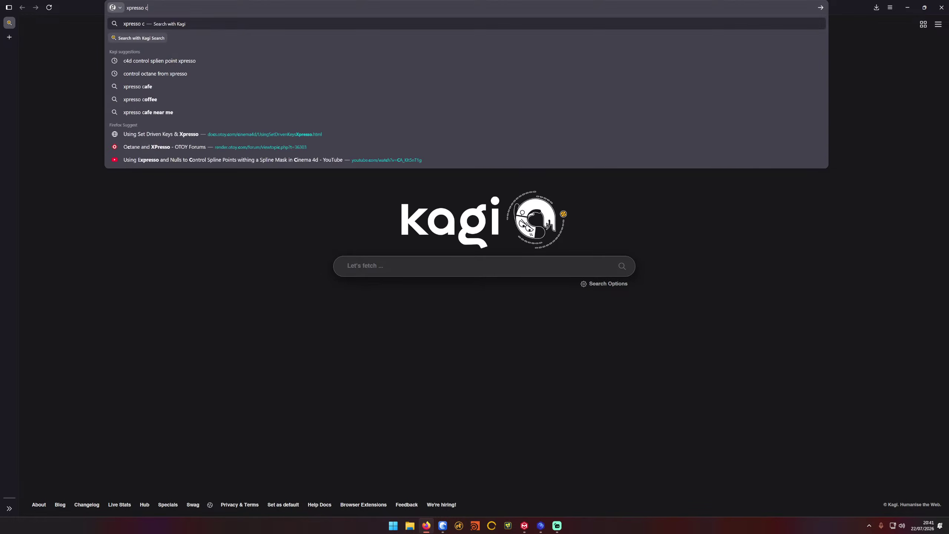
pyautogui.write('4e show')
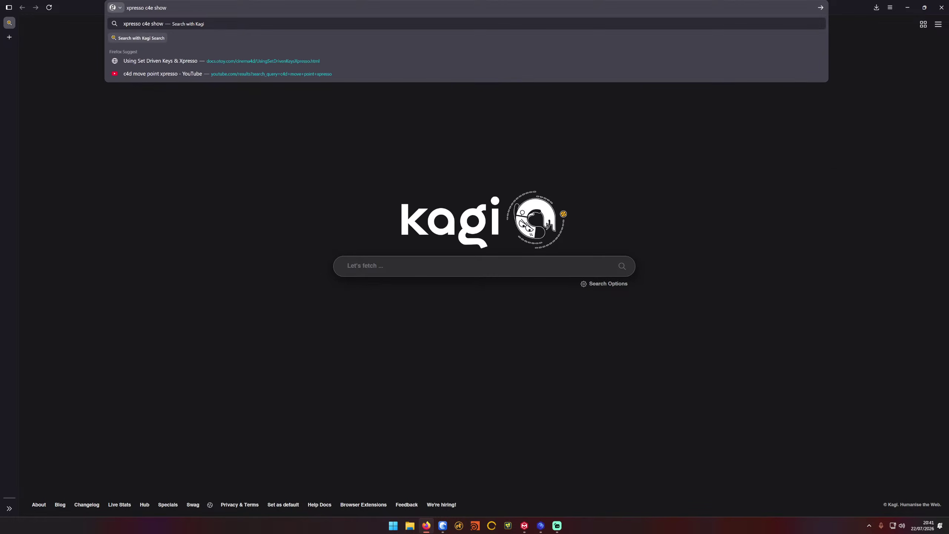
pyautogui.write(' value')
pyautogui.press('Return')
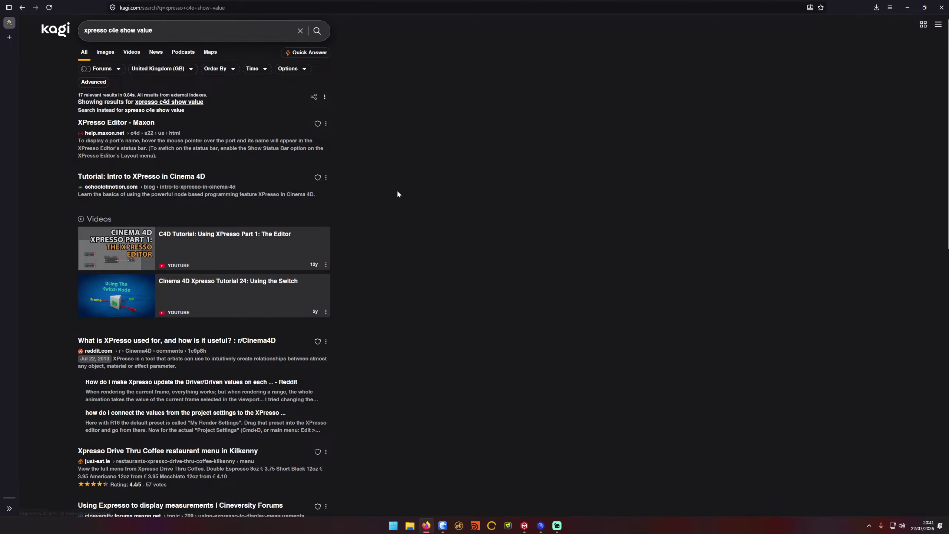
# Step: Return to Cinema 4D, inspect the Point node, and look through the X-Pool's General, Logic and WeightMap / Selection Tag presets
pyautogui.click(908, 8)
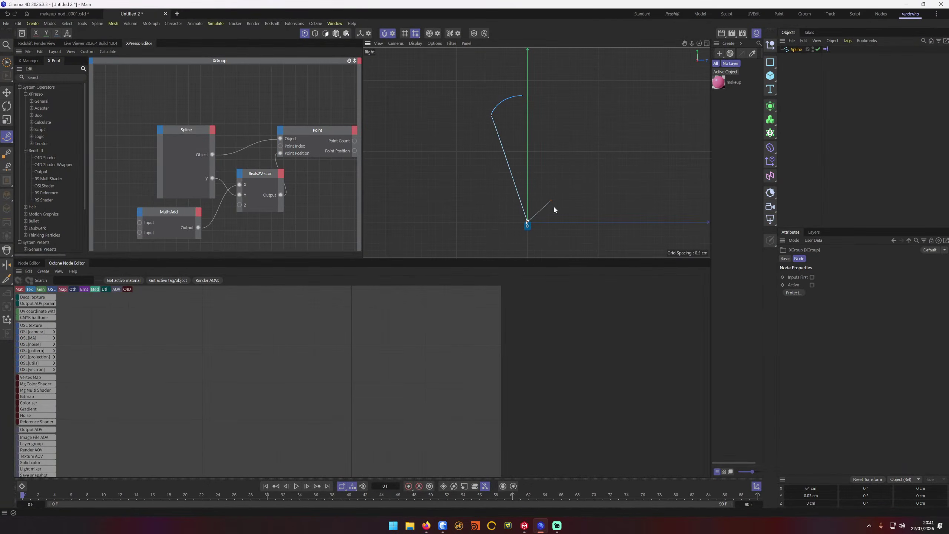
pyautogui.press('Escape')
pyautogui.click(296, 130)
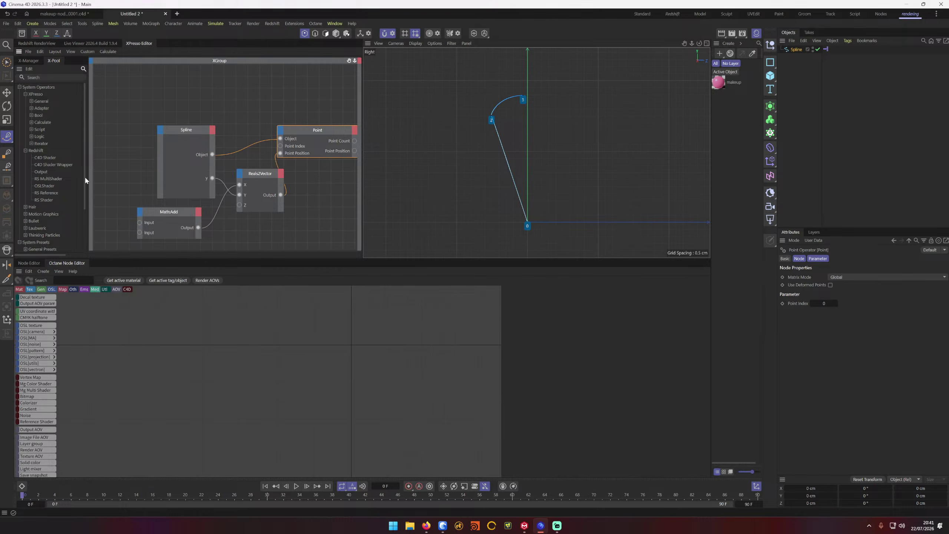
pyautogui.moveTo(84, 175); pyautogui.dragTo(80, 234)
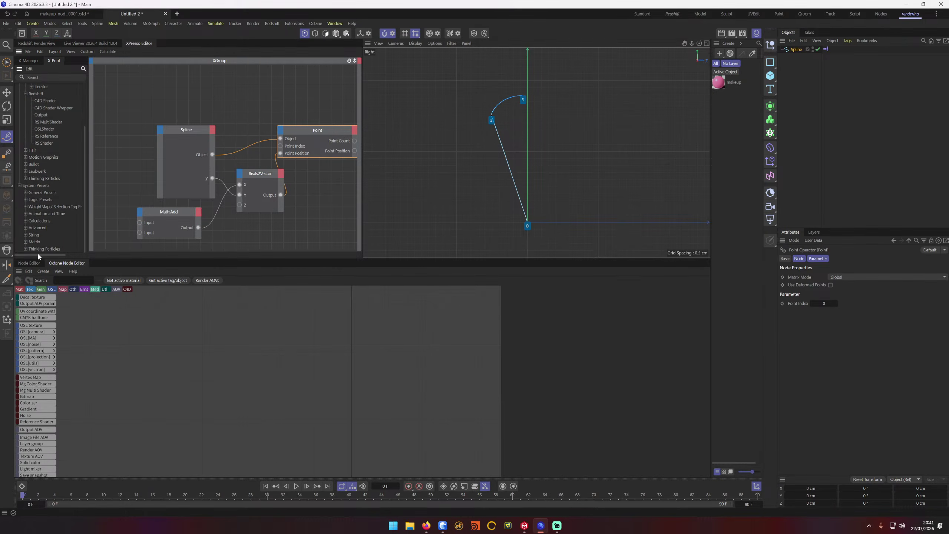
pyautogui.click(26, 193)
pyautogui.click(26, 221)
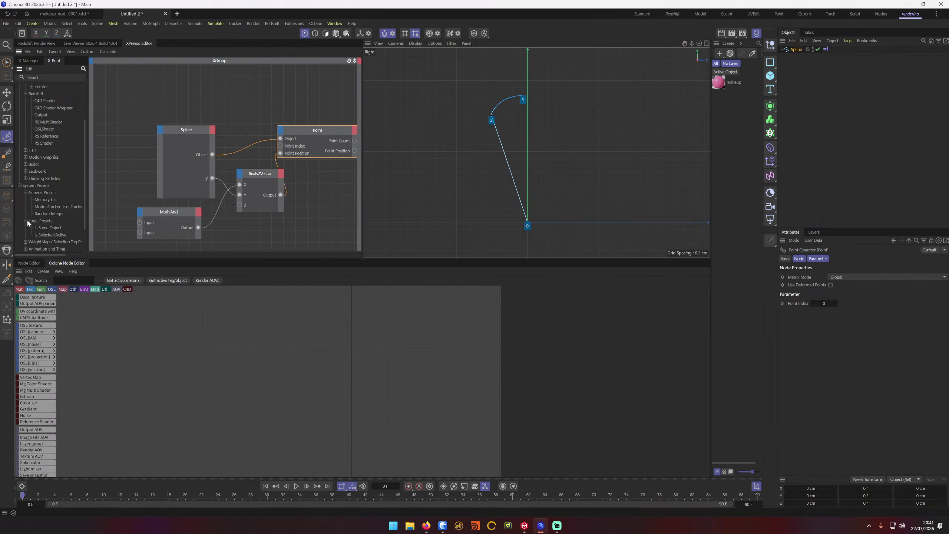
pyautogui.moveTo(84, 194); pyautogui.dragTo(83, 207)
pyautogui.click(26, 207)
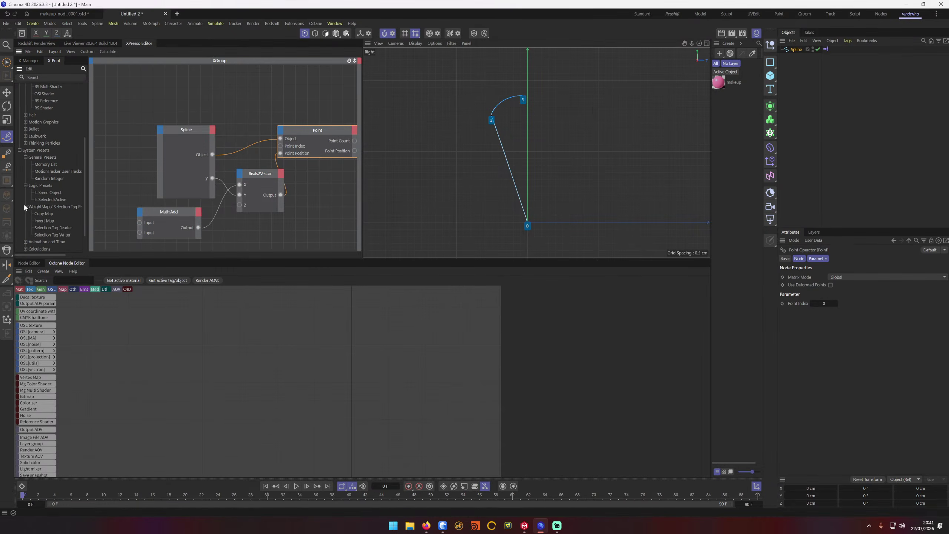
# Step: Switch to Firefox, search for "xpresso c4d show integer" and open the Creative COW thread "Number Display with XPresso", dismissing its advert
pyautogui.click(426, 526)
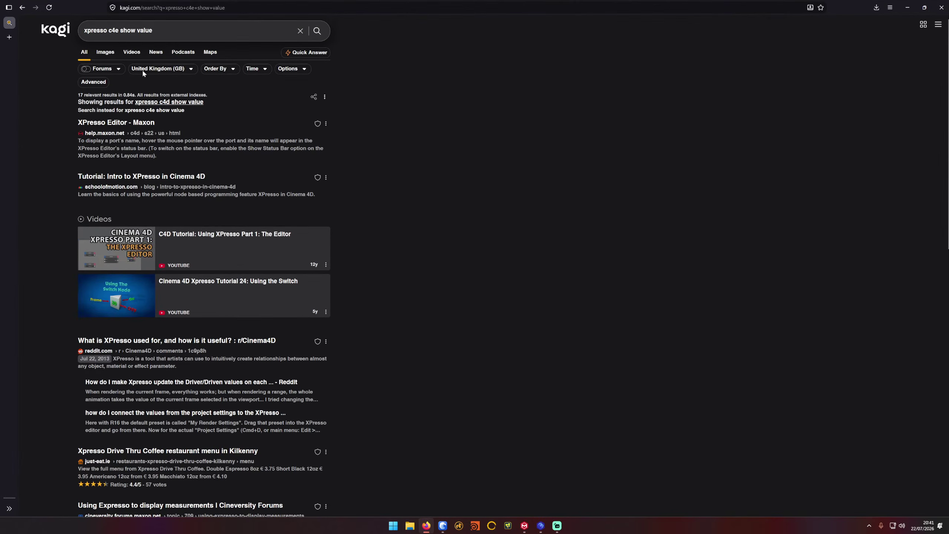
pyautogui.write('d show integ')
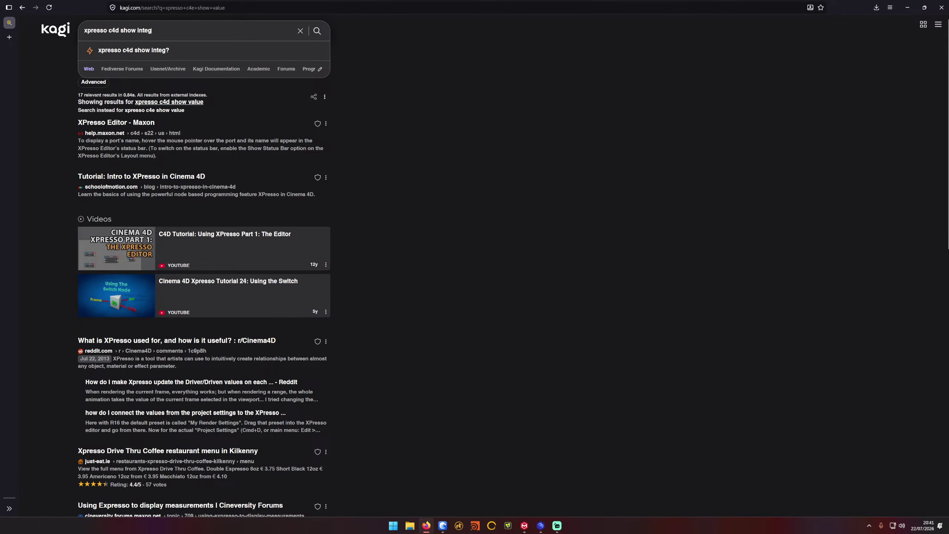
pyautogui.write('er')
pyautogui.press('Return')
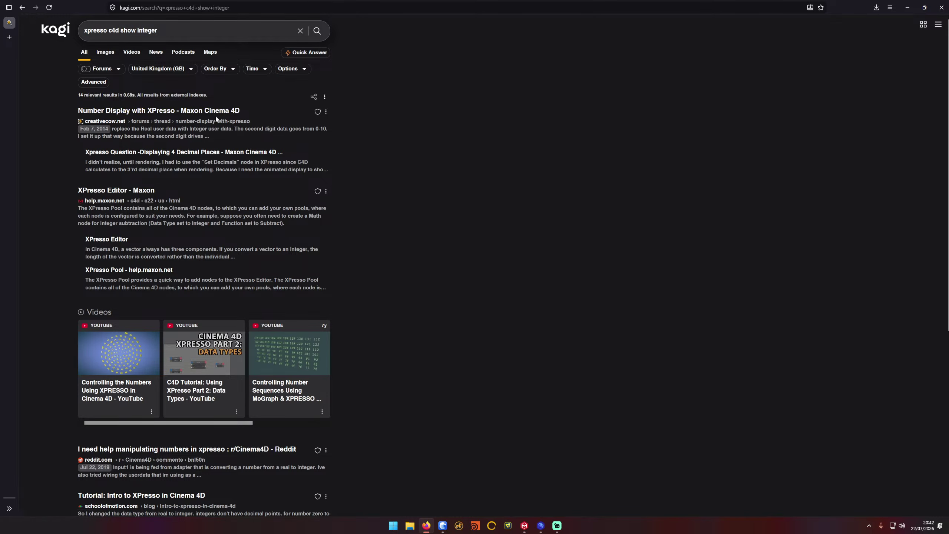
pyautogui.click(228, 113)
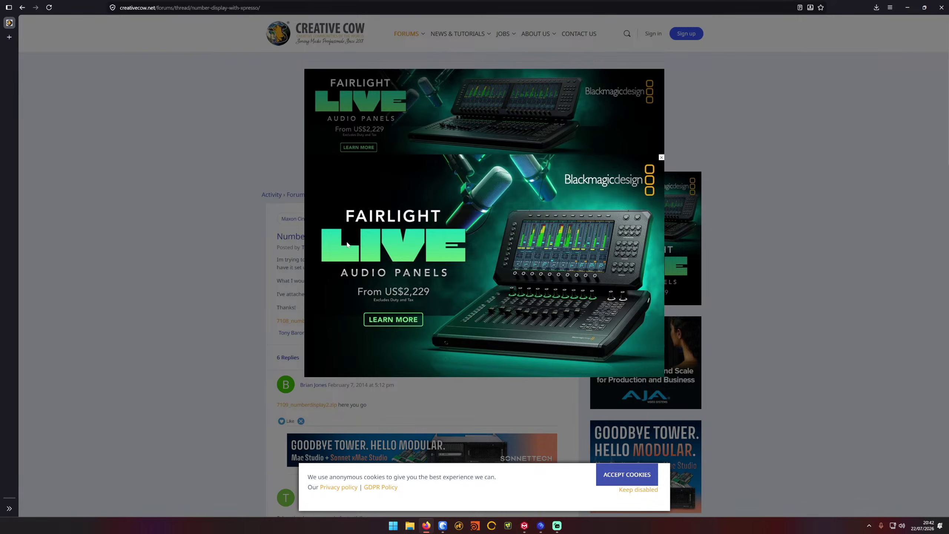
pyautogui.click(662, 158)
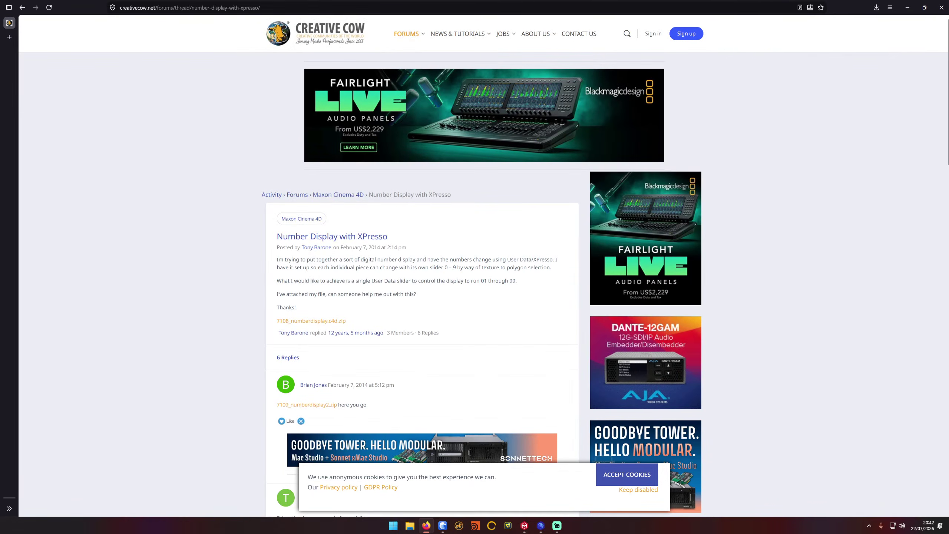